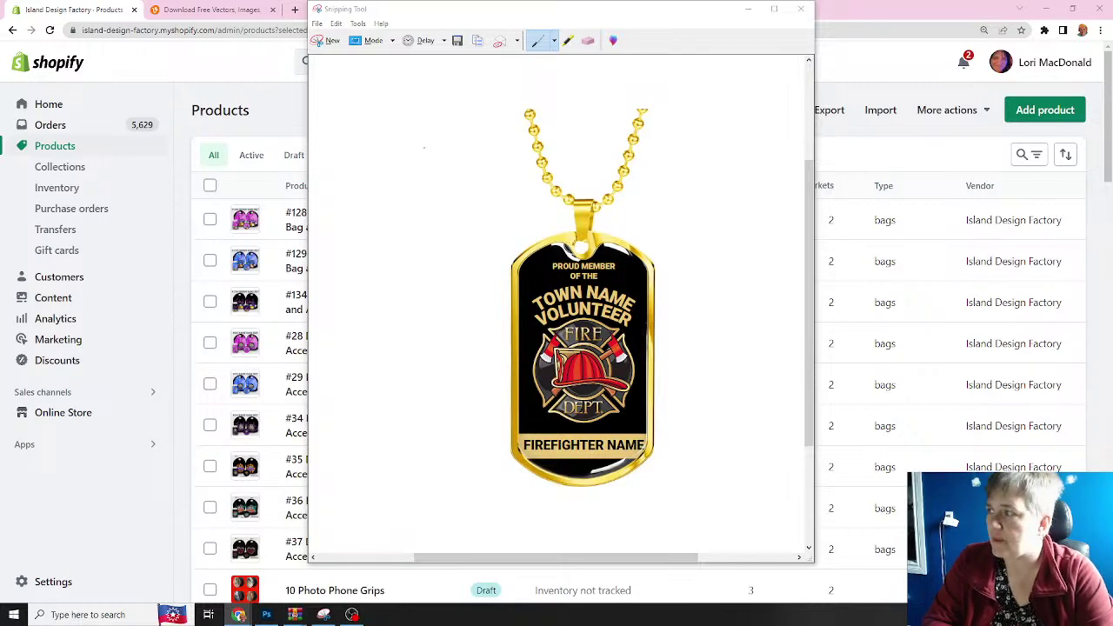
- Close the Snipping Tool window holding the firefighter dog tag snip
{"action": "left_click", "coordinate": [161, 68]}
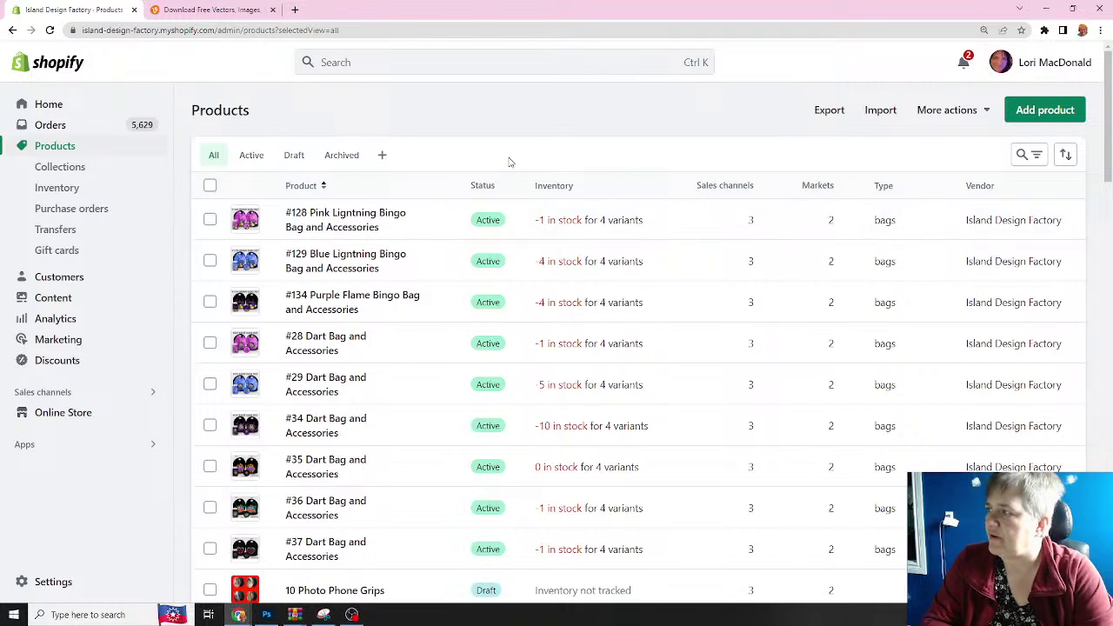
- Launch ShineOn: Print On Demand from Shopify's installed apps list
{"action": "left_click", "coordinate": [30, 444]}
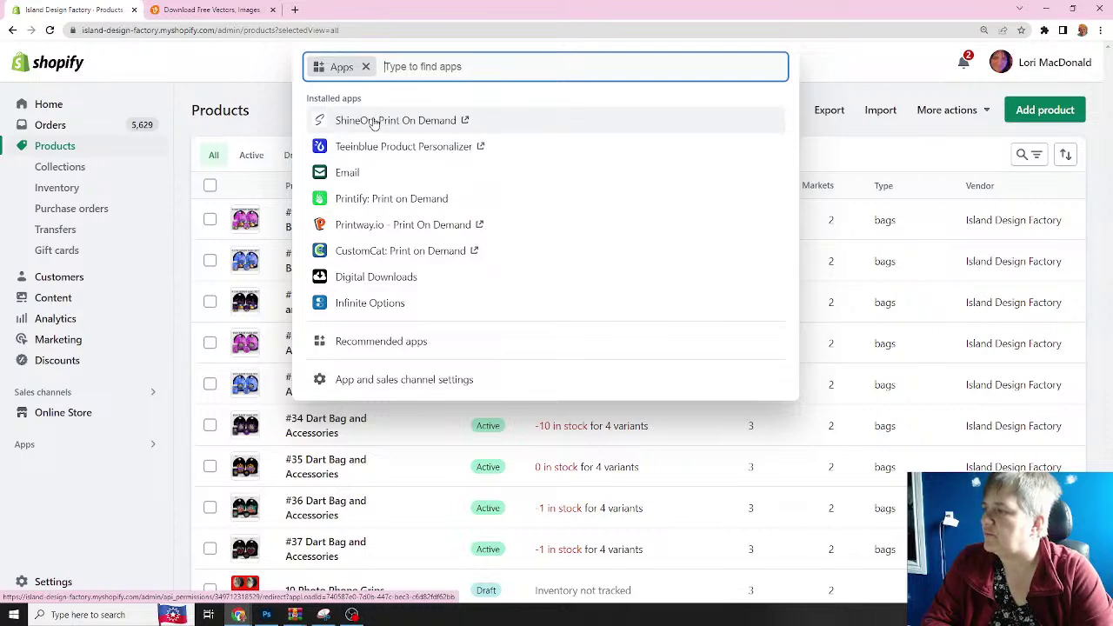
{"action": "left_click", "coordinate": [374, 122]}
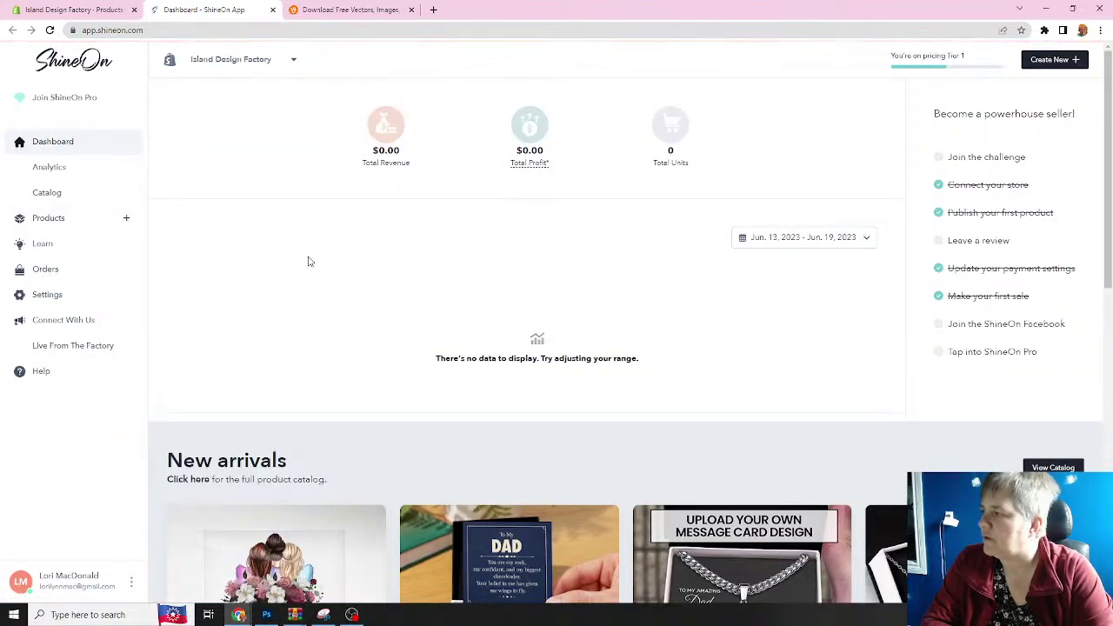
- Expand Catalog in ShineOn's sidebar to reveal its product categories
{"action": "scroll", "coordinate": [287, 260], "scroll_direction": "down", "scroll_amount": 6}
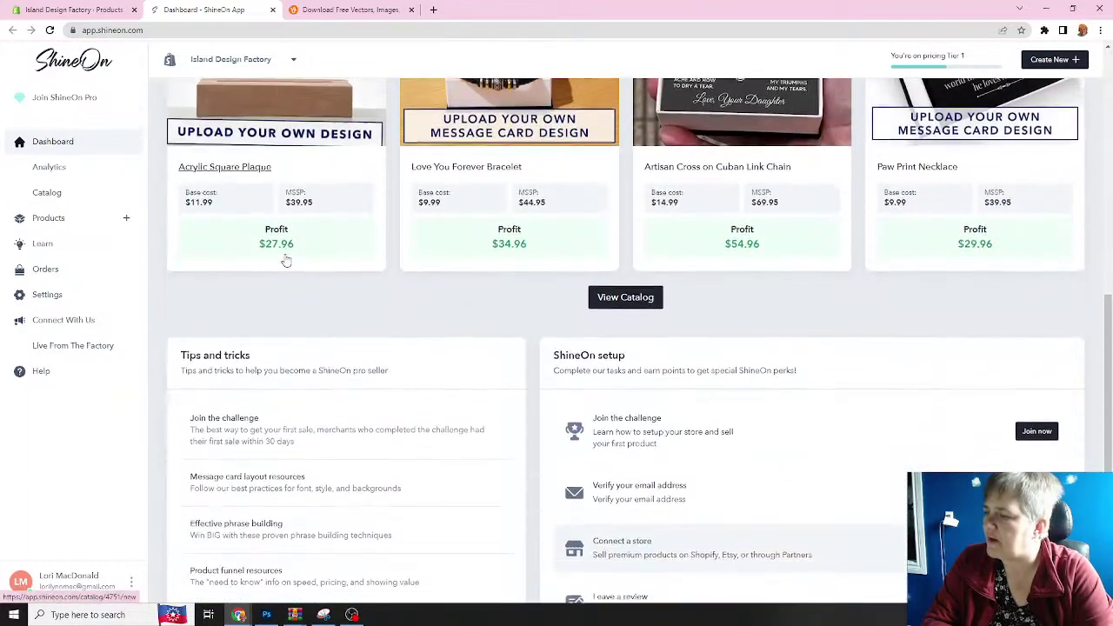
{"action": "scroll", "coordinate": [217, 235], "scroll_direction": "up", "scroll_amount": 6}
{"action": "left_click", "coordinate": [47, 192]}
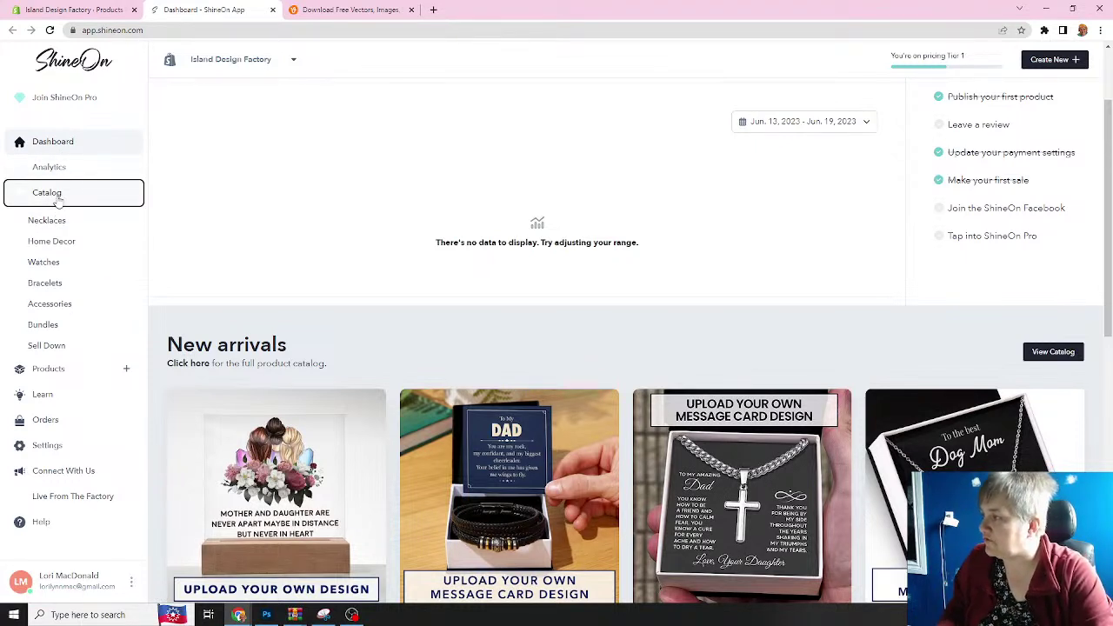
- Browse Accessories > Keychains and start a product from Graphic Dog Tag with Swivel Keychain
{"action": "left_click", "coordinate": [61, 306]}
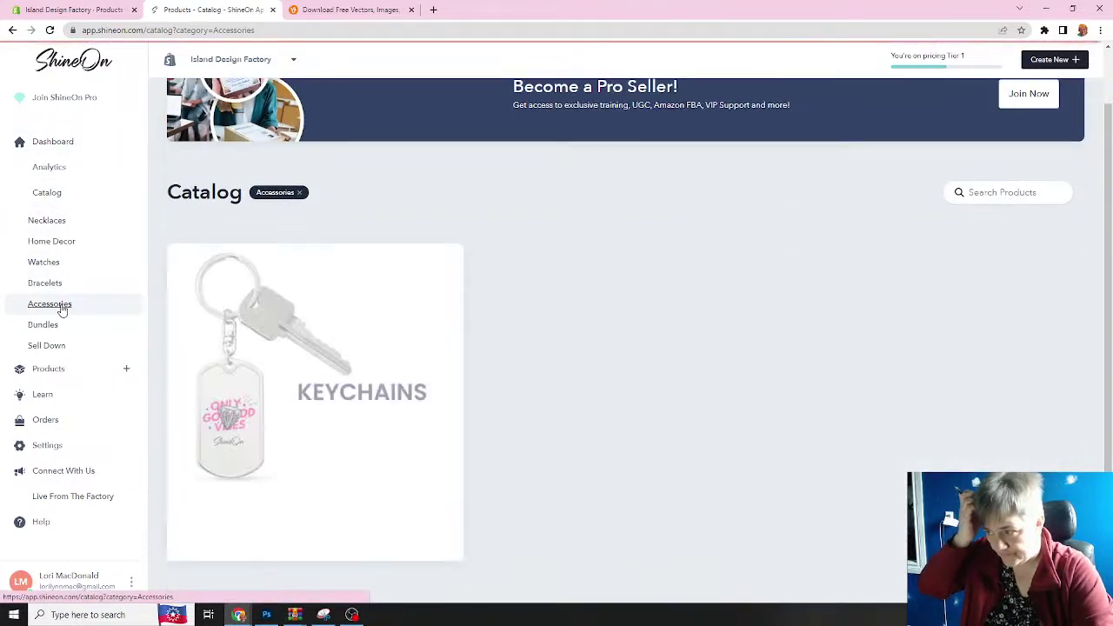
{"action": "left_click", "coordinate": [246, 389]}
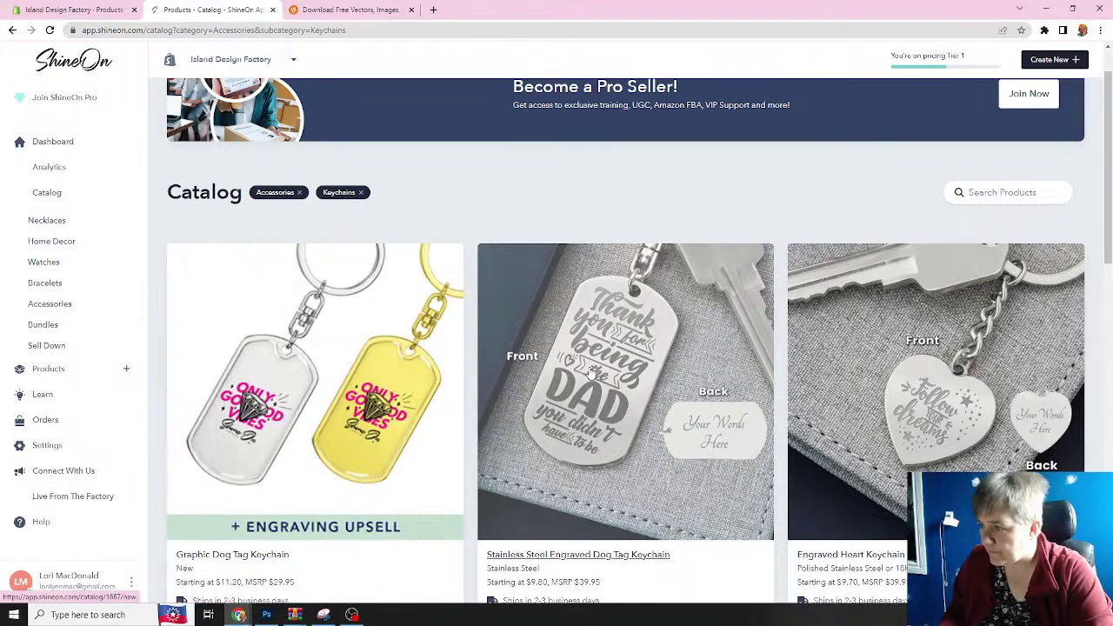
{"action": "scroll", "coordinate": [590, 370], "scroll_direction": "down", "scroll_amount": 3}
{"action": "scroll", "coordinate": [586, 320], "scroll_direction": "down", "scroll_amount": 5}
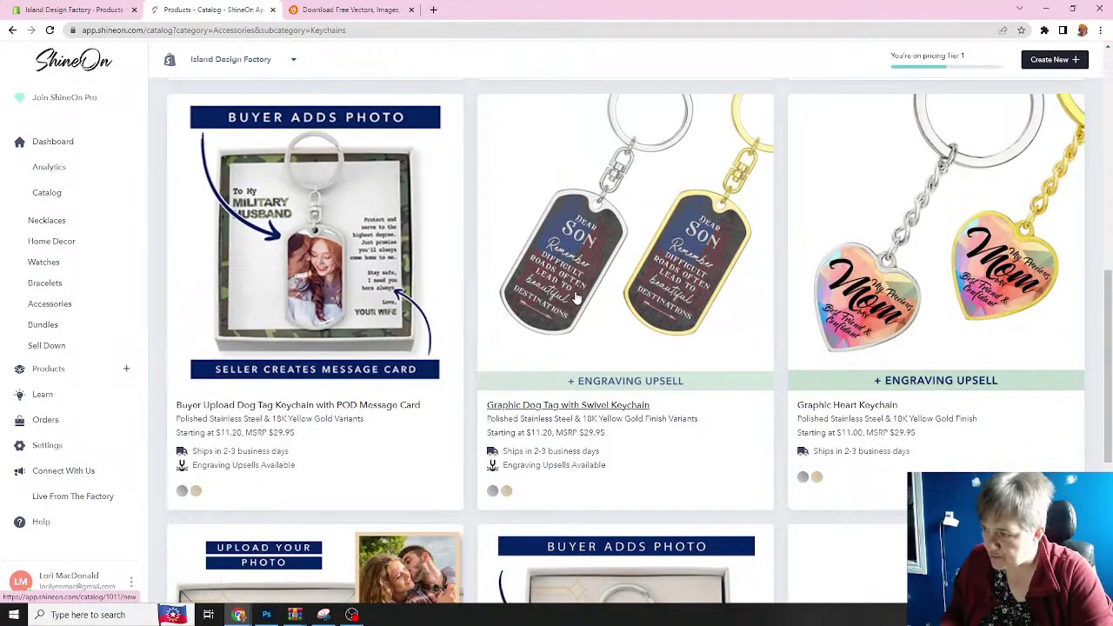
{"action": "left_click", "coordinate": [581, 292]}
{"action": "scroll", "coordinate": [582, 292], "scroll_direction": "up", "scroll_amount": 2}
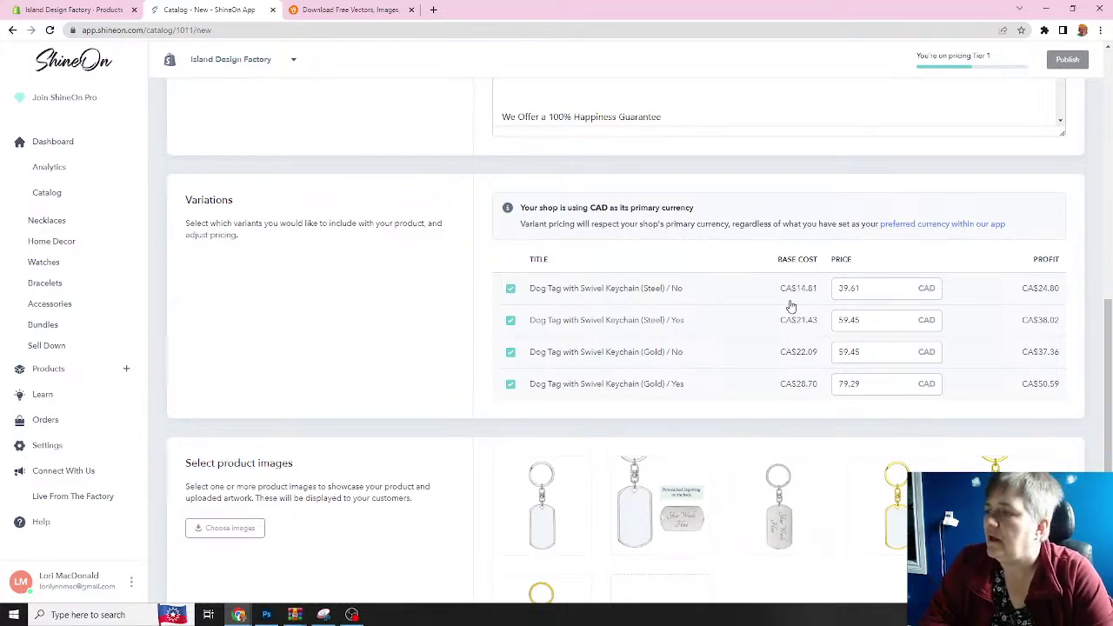
{"action": "mouse_move", "coordinate": [683, 514]}
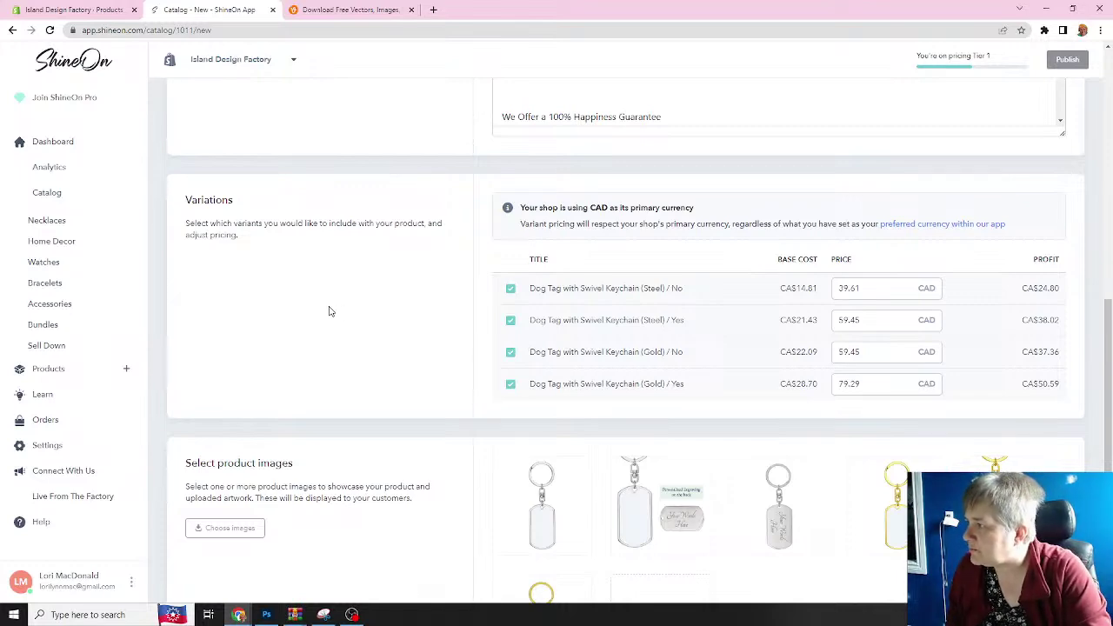
{"action": "scroll", "coordinate": [329, 310], "scroll_direction": "up", "scroll_amount": 5}
{"action": "scroll", "coordinate": [328, 306], "scroll_direction": "up", "scroll_amount": 3}
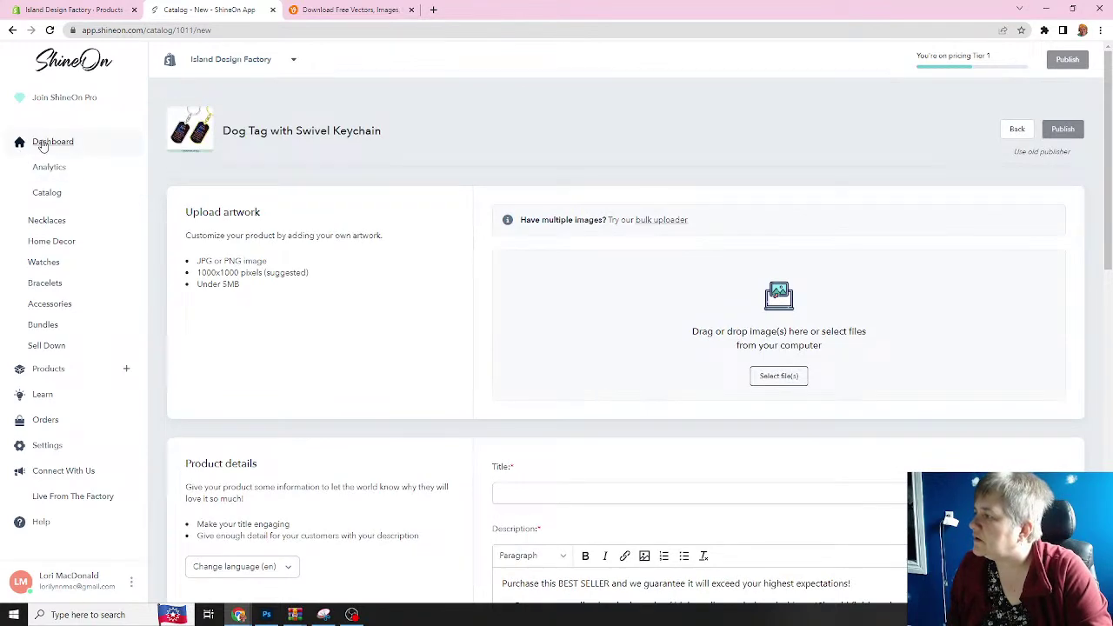
- Return to ShineOn's Dashboard and look over its Tips and tricks and setup panels
{"action": "left_click", "coordinate": [42, 145]}
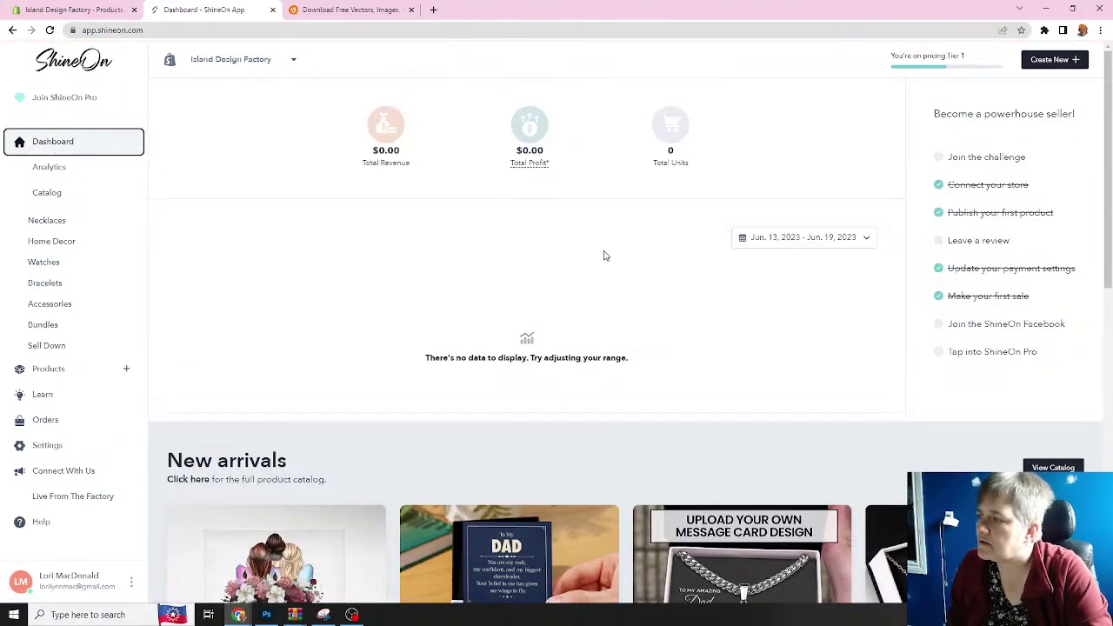
{"action": "scroll", "coordinate": [605, 254], "scroll_direction": "down", "scroll_amount": 8}
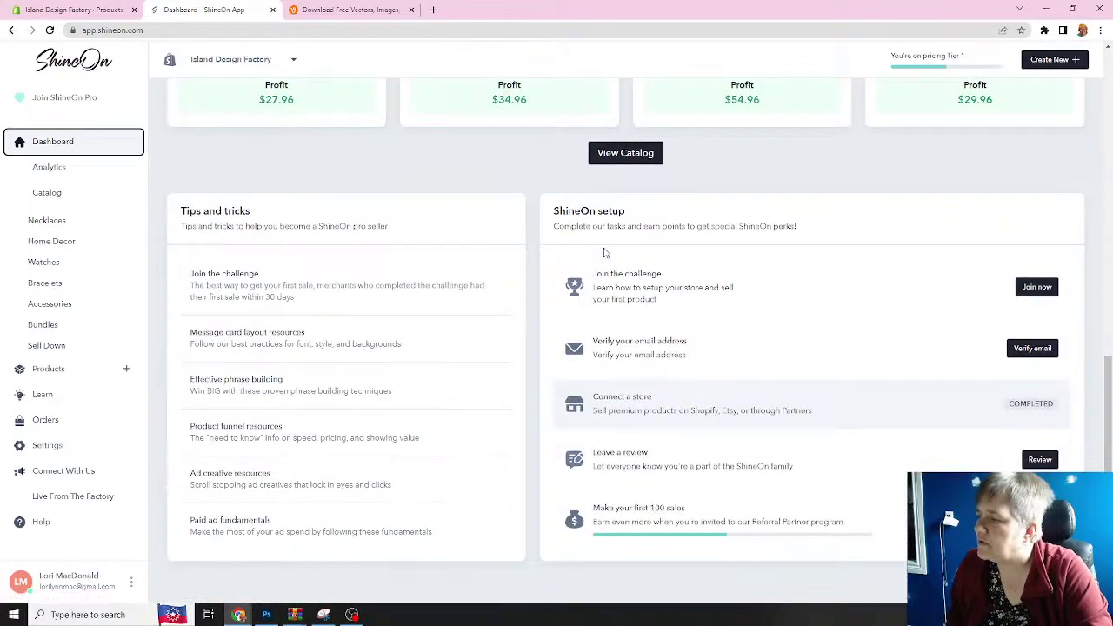
{"action": "scroll", "coordinate": [606, 253], "scroll_direction": "up", "scroll_amount": 2}
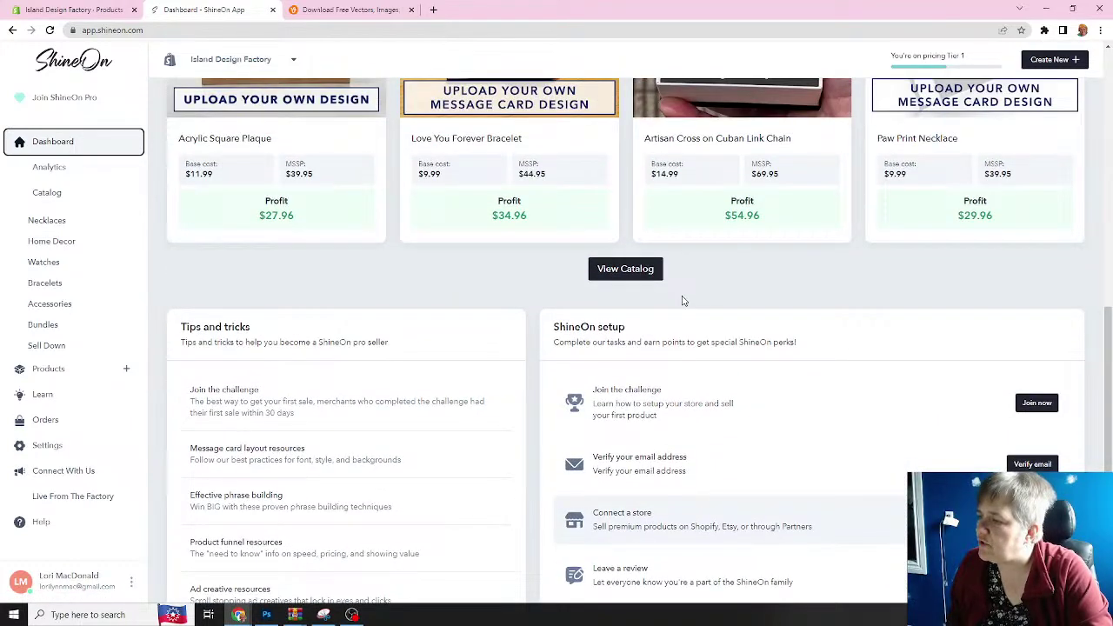
{"action": "scroll", "coordinate": [684, 309], "scroll_direction": "down", "scroll_amount": 2}
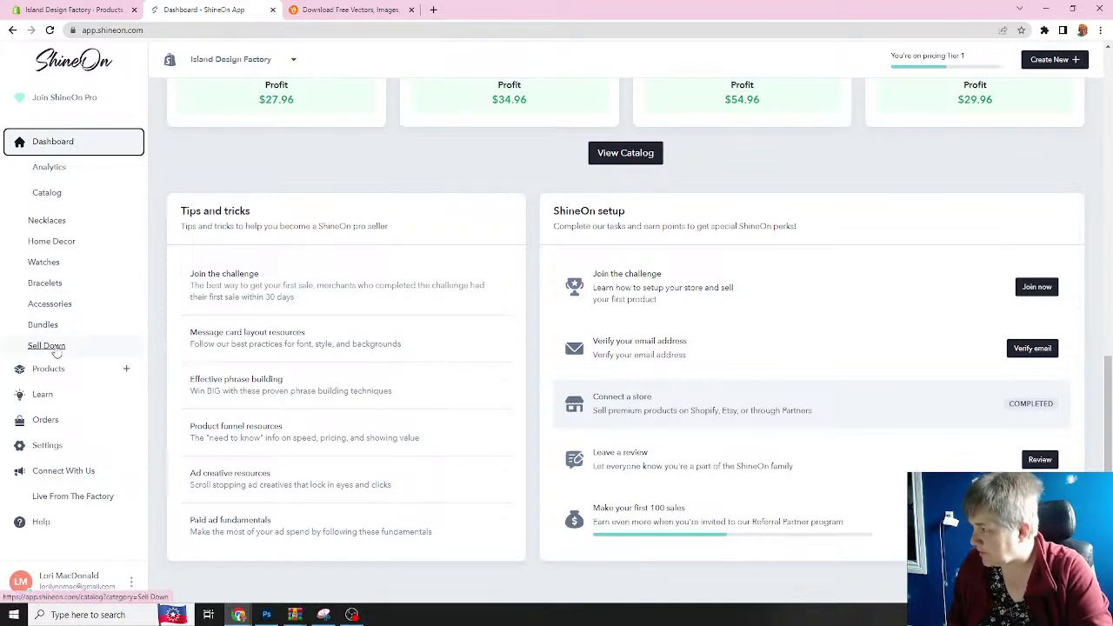
- Search the ShineOn Help Center for 'shipping' and pick the Shipping Timescales & Info result
{"action": "left_click", "coordinate": [41, 522]}
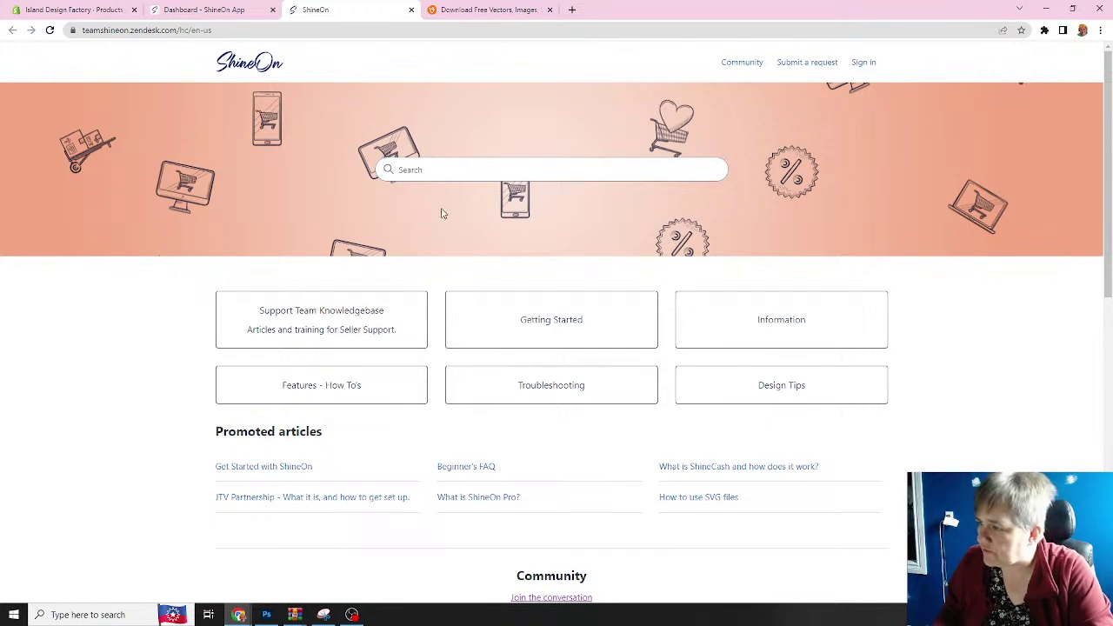
{"action": "left_click", "coordinate": [449, 171]}
{"action": "type", "text": "shipping"}
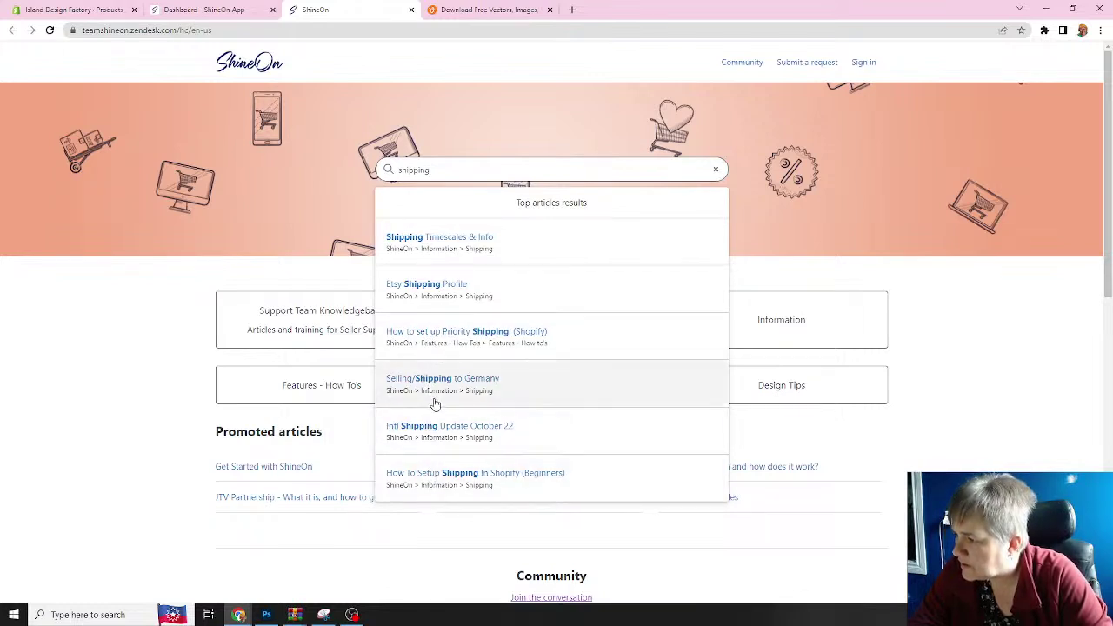
{"action": "left_click", "coordinate": [435, 240]}
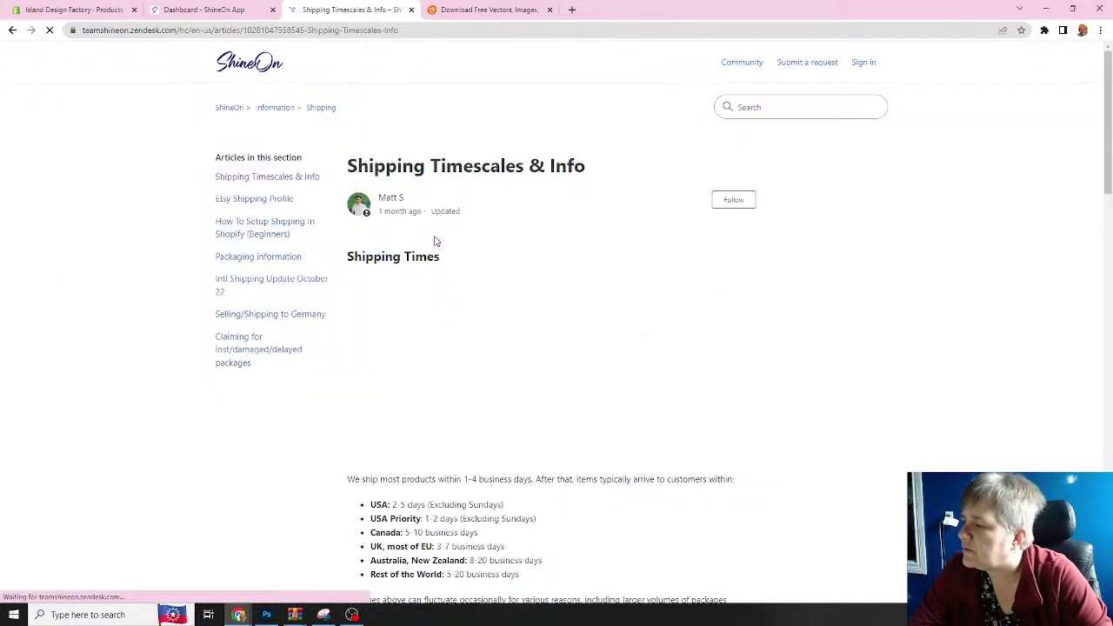
- Read the article's regional delivery times, such as USA 2-5 days, then return to the top
{"action": "key", "text": "alt+a"}
{"action": "scroll", "coordinate": [549, 319], "scroll_direction": "down", "scroll_amount": 4}
{"action": "scroll", "coordinate": [548, 321], "scroll_direction": "down", "scroll_amount": 1}
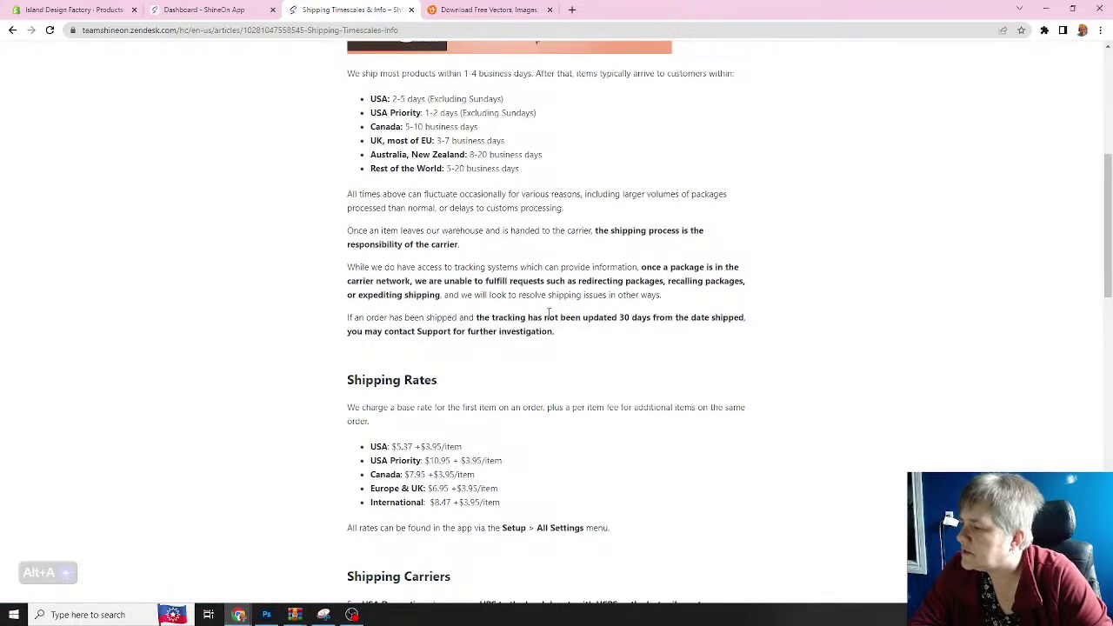
{"action": "scroll", "coordinate": [549, 315], "scroll_direction": "down", "scroll_amount": 2}
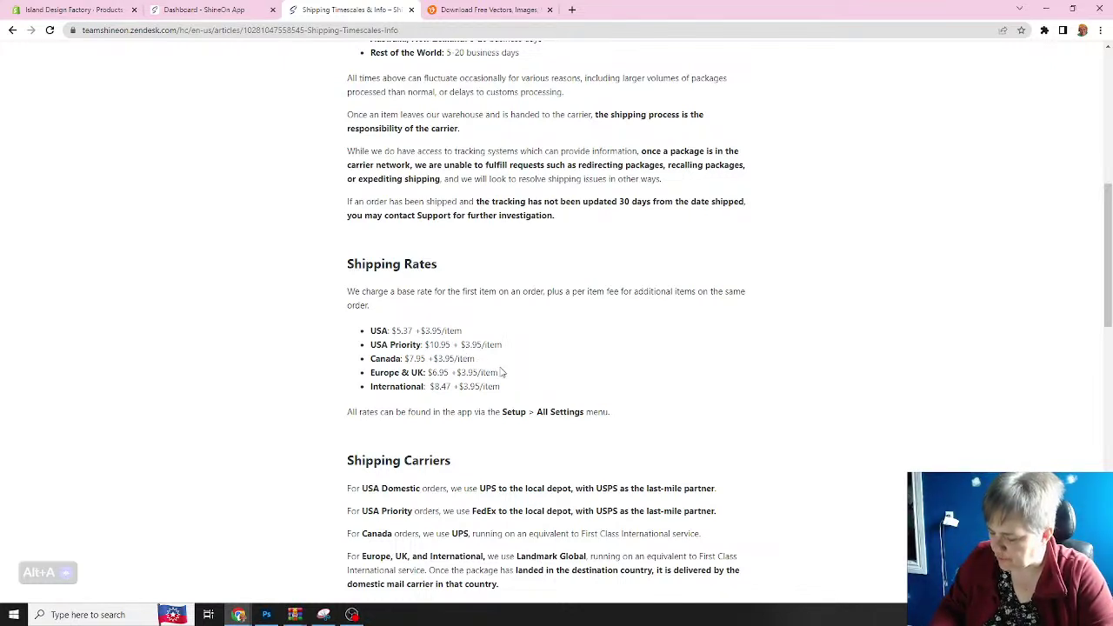
{"action": "scroll", "coordinate": [501, 371], "scroll_direction": "up", "scroll_amount": 6}
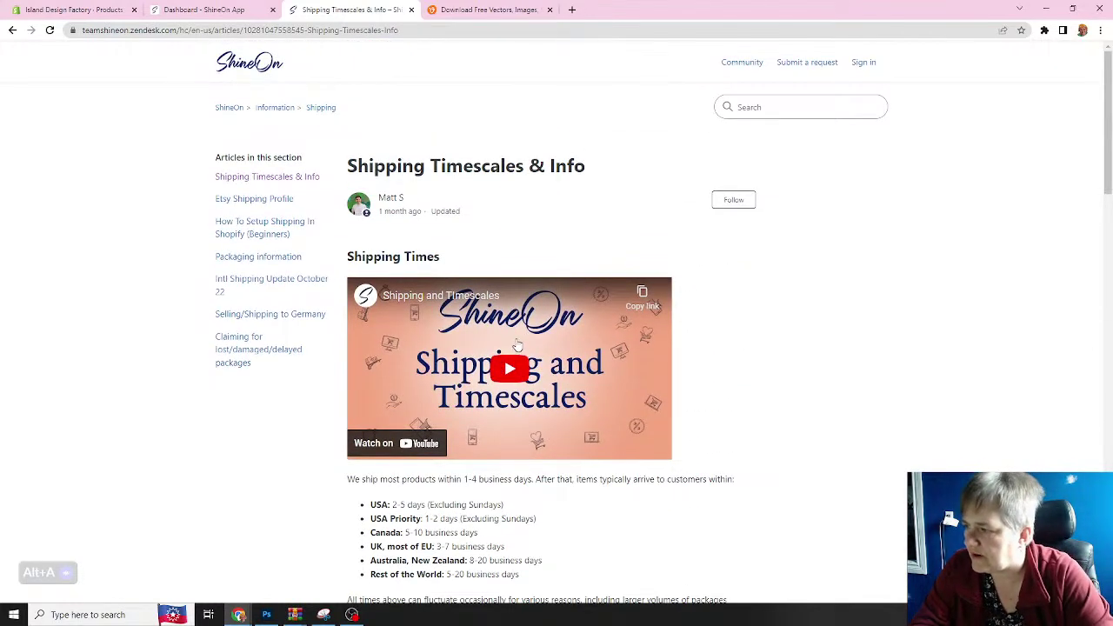
- On the ShineOn dashboard tab, go to Accessories > Keychains and pick Graphic Dog Tag with Swivel Keychain
{"action": "left_click", "coordinate": [206, 10]}
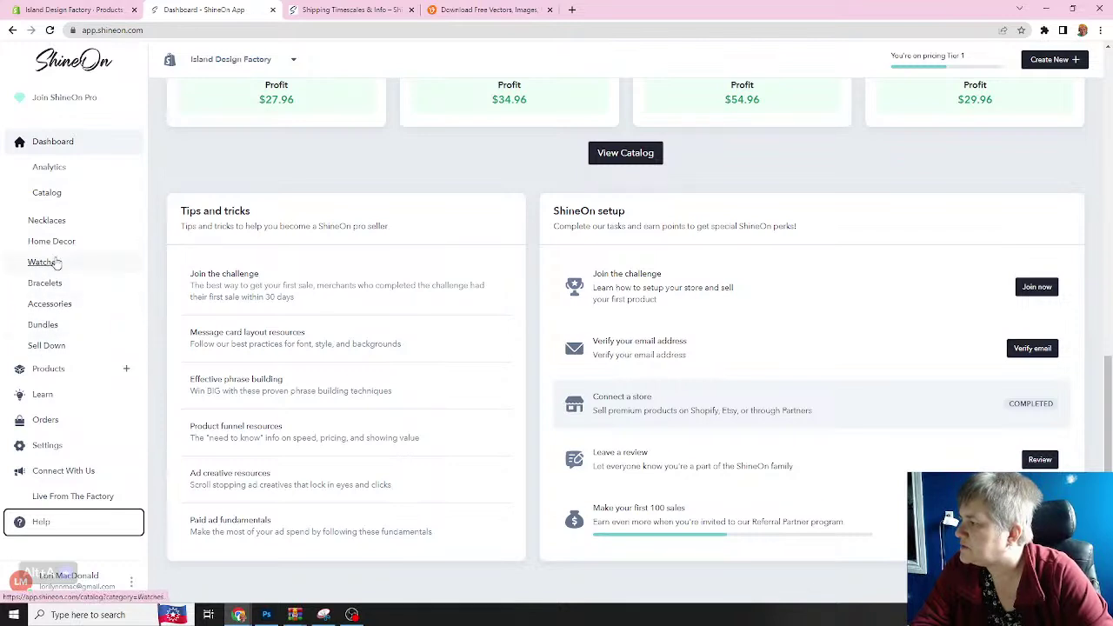
{"action": "left_click", "coordinate": [50, 305]}
{"action": "scroll", "coordinate": [298, 309], "scroll_direction": "down", "scroll_amount": 1}
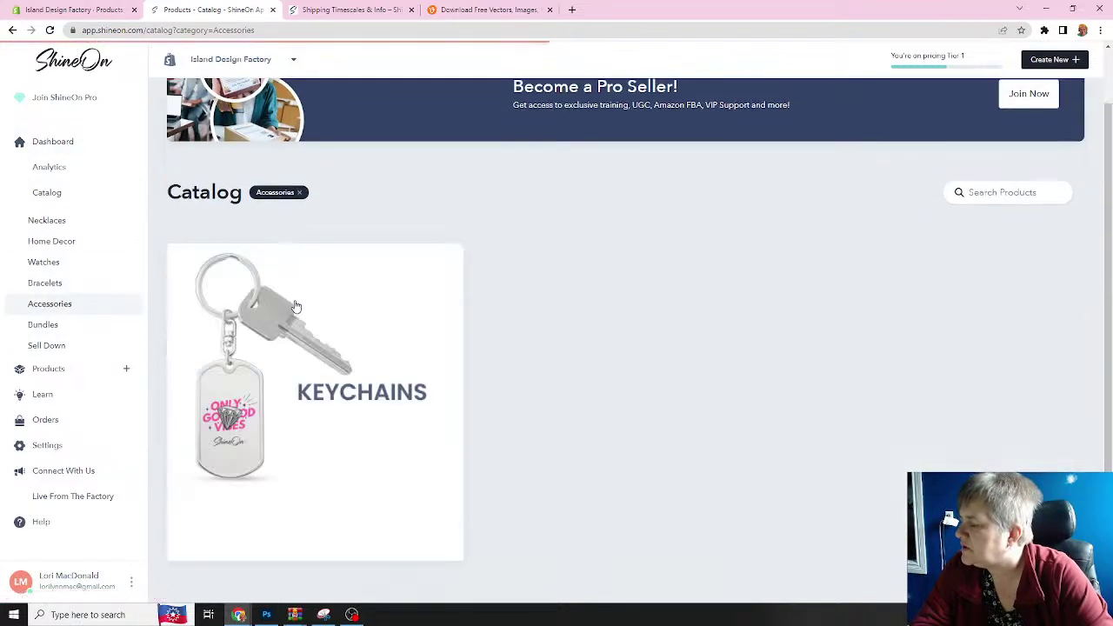
{"action": "left_click", "coordinate": [280, 336]}
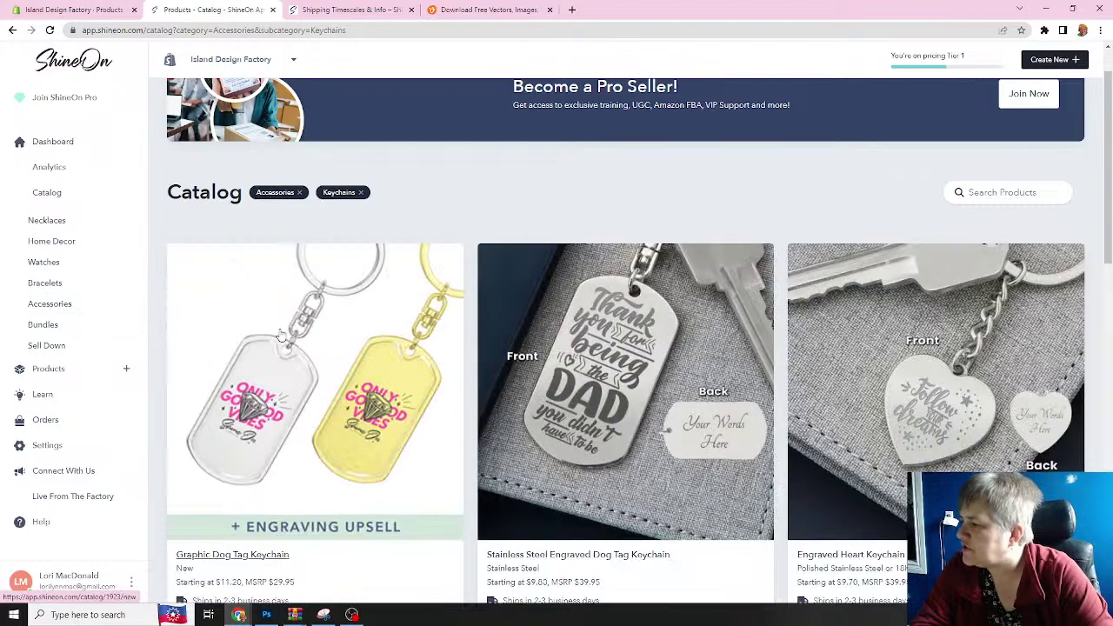
{"action": "scroll", "coordinate": [707, 403], "scroll_direction": "down", "scroll_amount": 3}
{"action": "scroll", "coordinate": [707, 404], "scroll_direction": "down", "scroll_amount": 3}
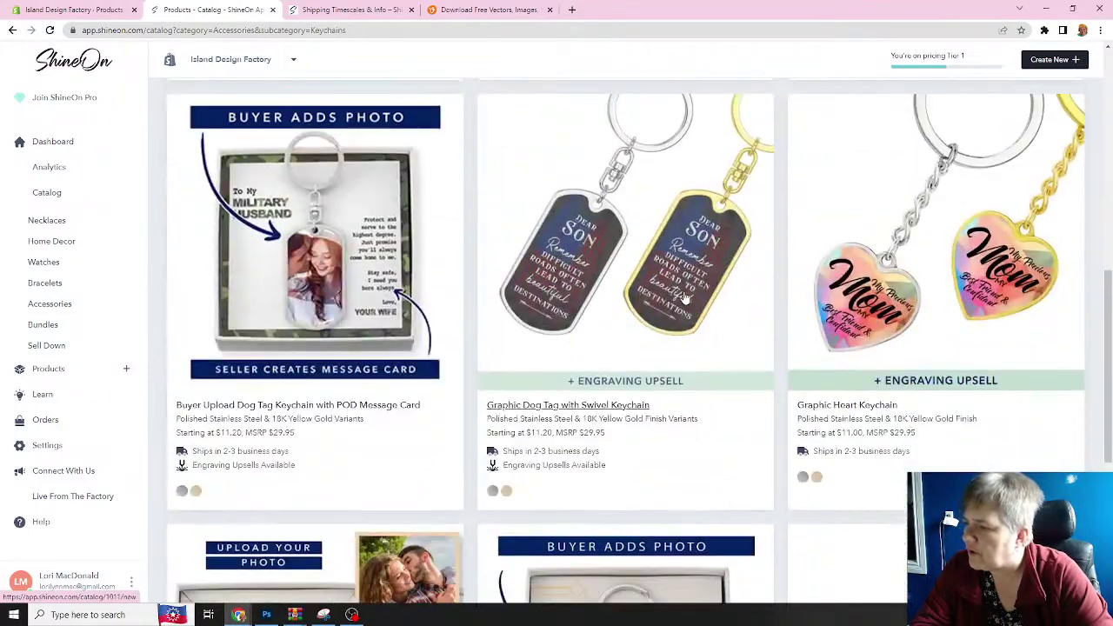
{"action": "left_click", "coordinate": [686, 297]}
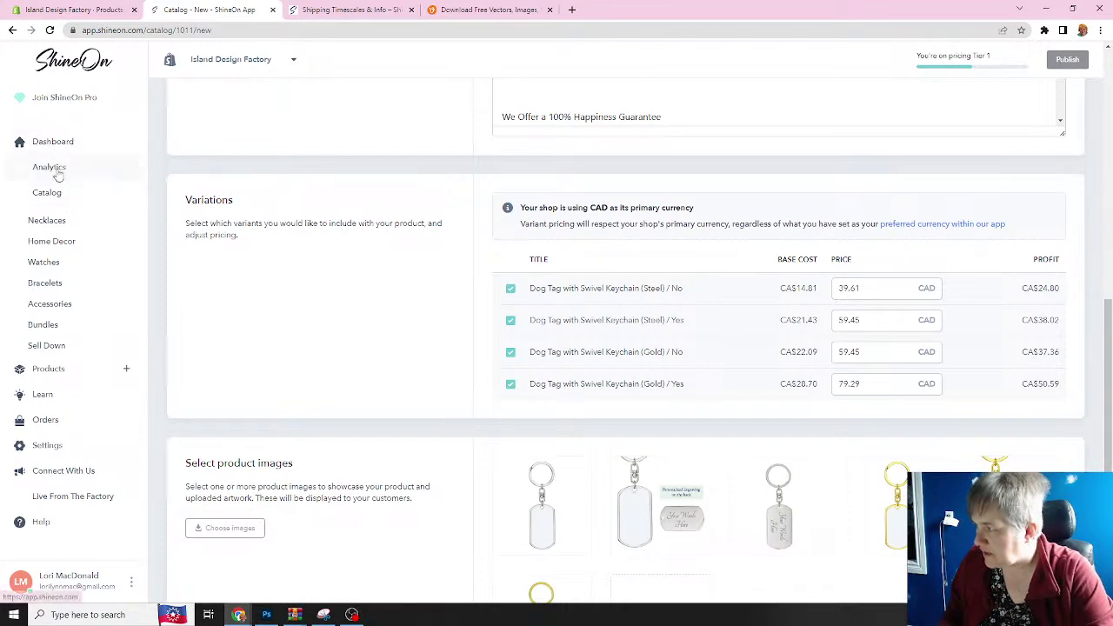
- Browse the Necklaces catalog and open its Graphic Necklaces category
{"action": "left_click", "coordinate": [46, 221]}
{"action": "scroll", "coordinate": [509, 340], "scroll_direction": "down", "scroll_amount": 5}
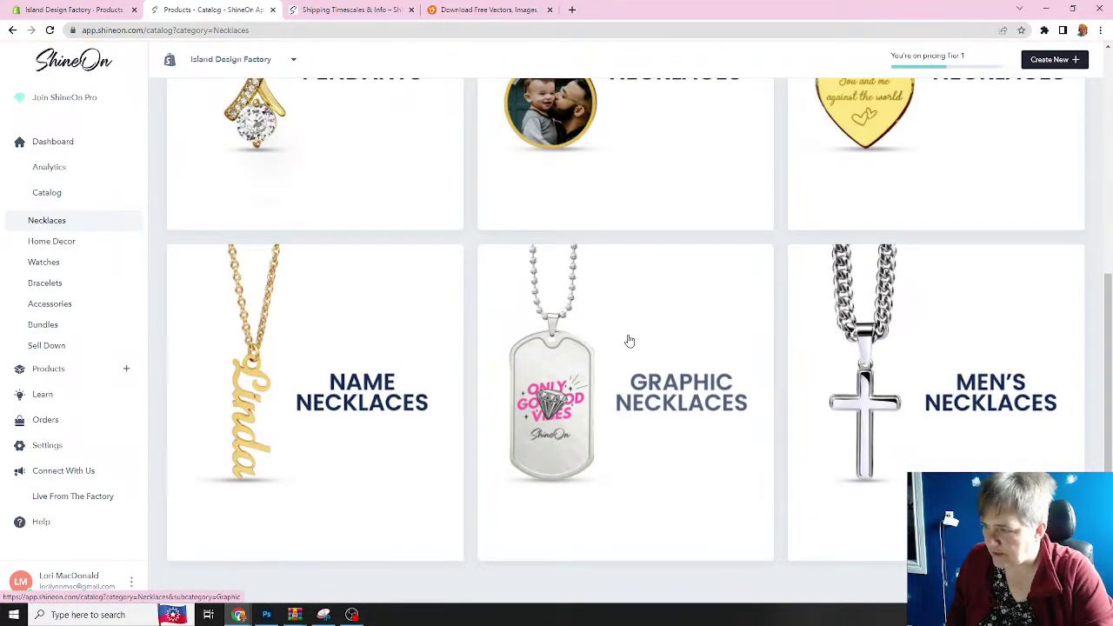
{"action": "left_click", "coordinate": [573, 372]}
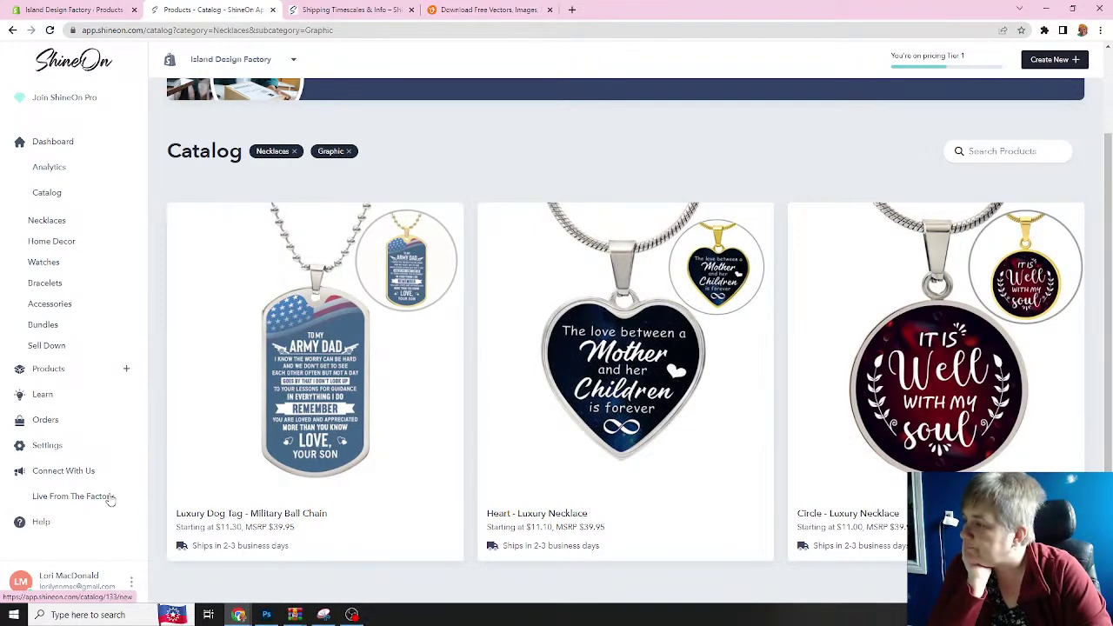
{"action": "left_click", "coordinate": [343, 360]}
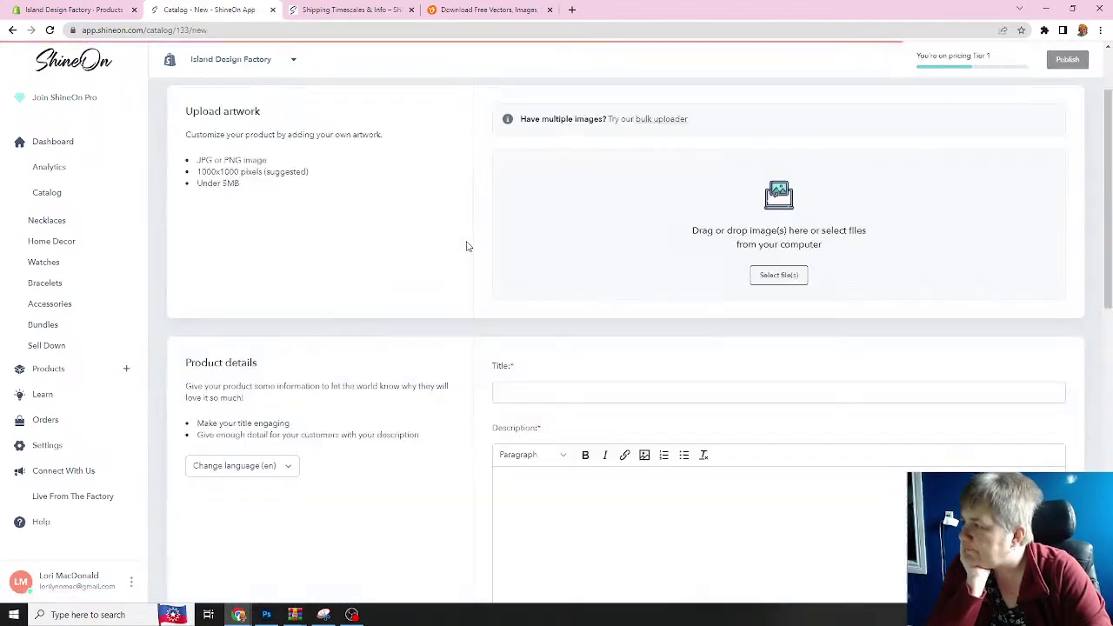
{"action": "scroll", "coordinate": [664, 246], "scroll_direction": "down", "scroll_amount": 3}
{"action": "scroll", "coordinate": [653, 408], "scroll_direction": "down", "scroll_amount": 1}
{"action": "scroll", "coordinate": [654, 470], "scroll_direction": "down", "scroll_amount": 2}
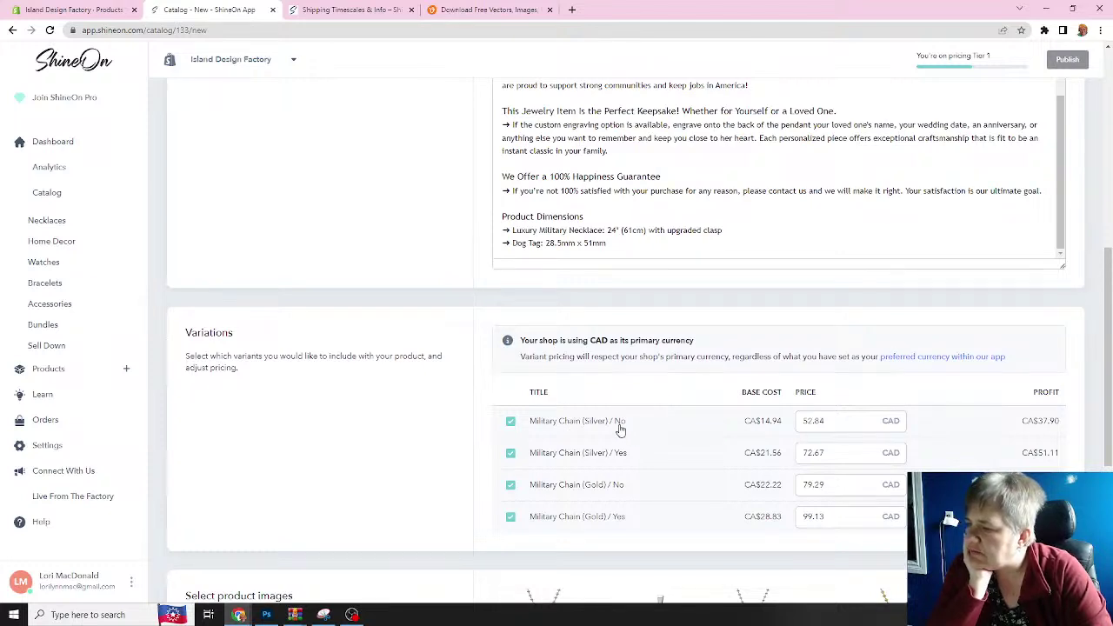
{"action": "mouse_move", "coordinate": [759, 431]}
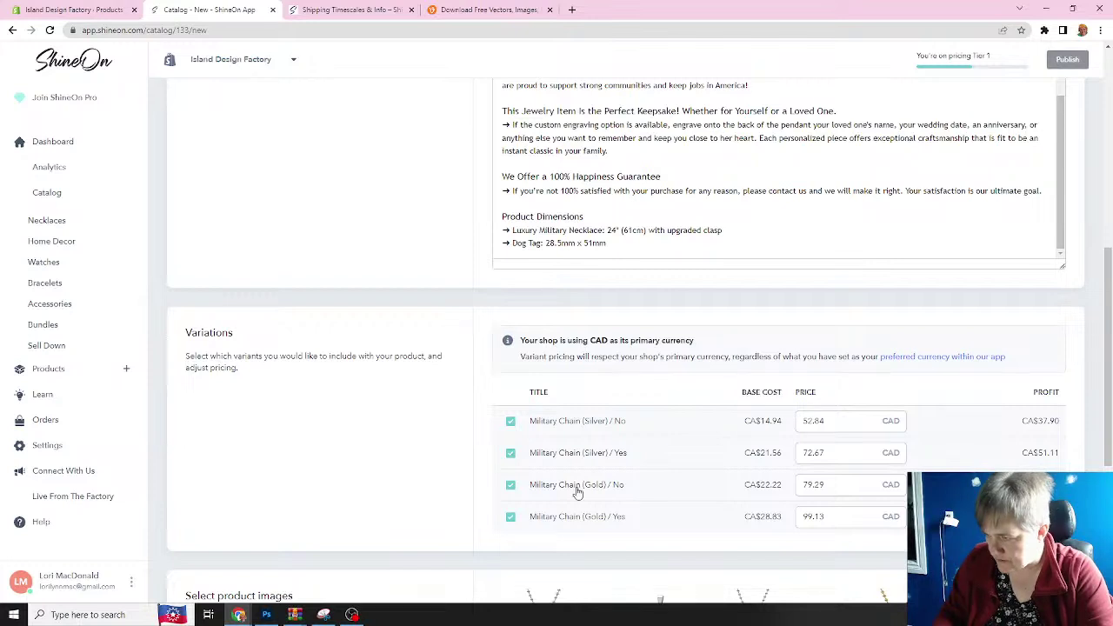
{"action": "mouse_move", "coordinate": [771, 495]}
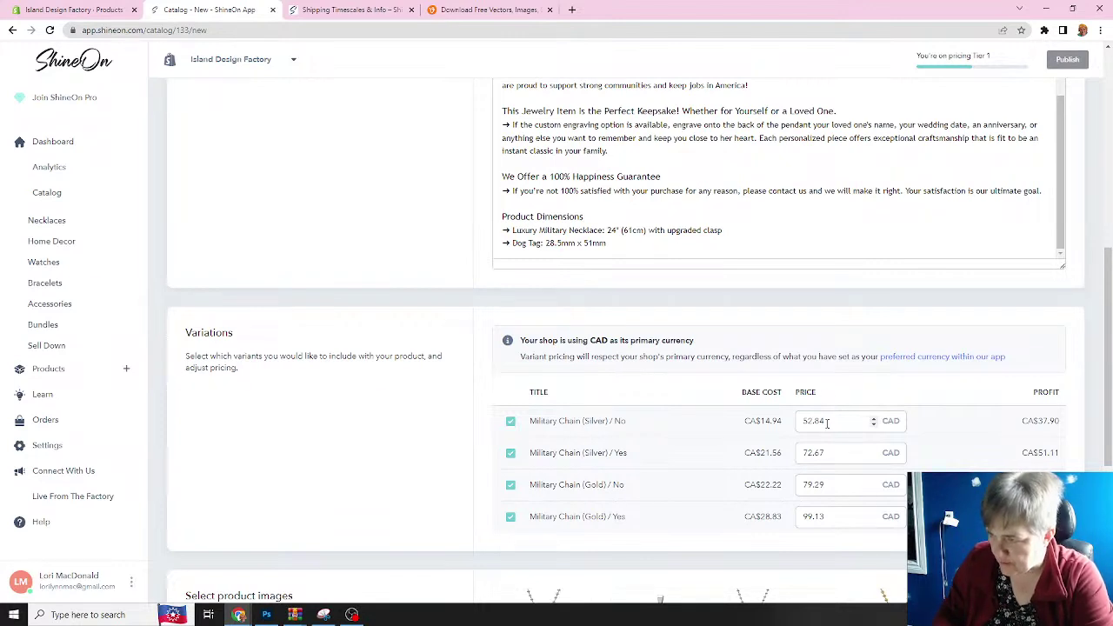
{"action": "mouse_move", "coordinate": [765, 430]}
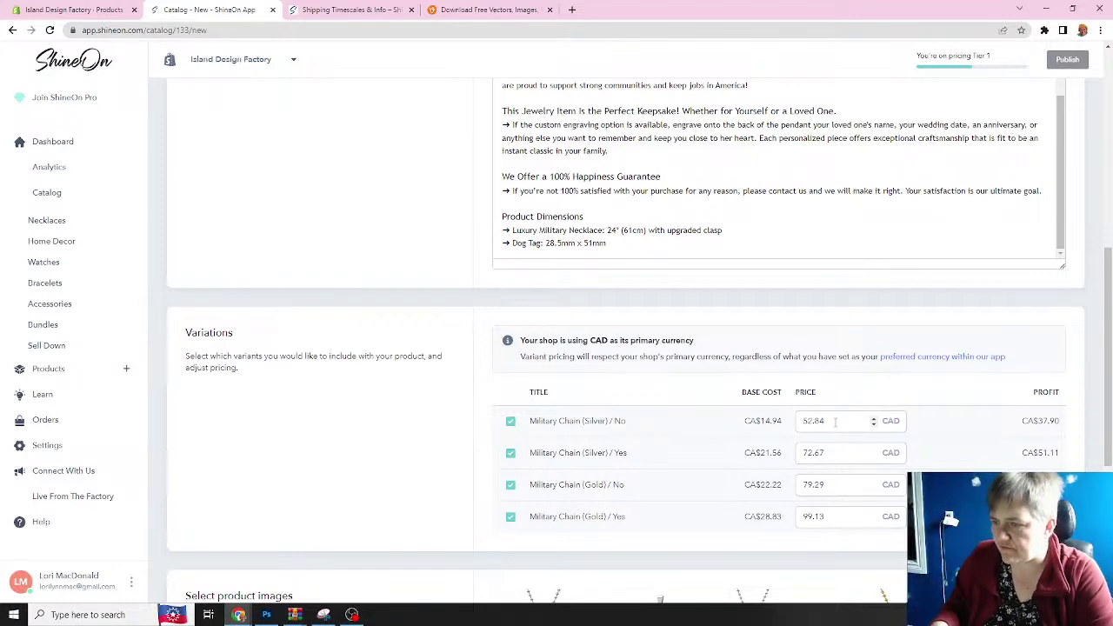
- Back on the Shopify tab, launch Teeinblue Product Personalizer from the installed apps list
{"action": "left_click", "coordinate": [75, 11]}
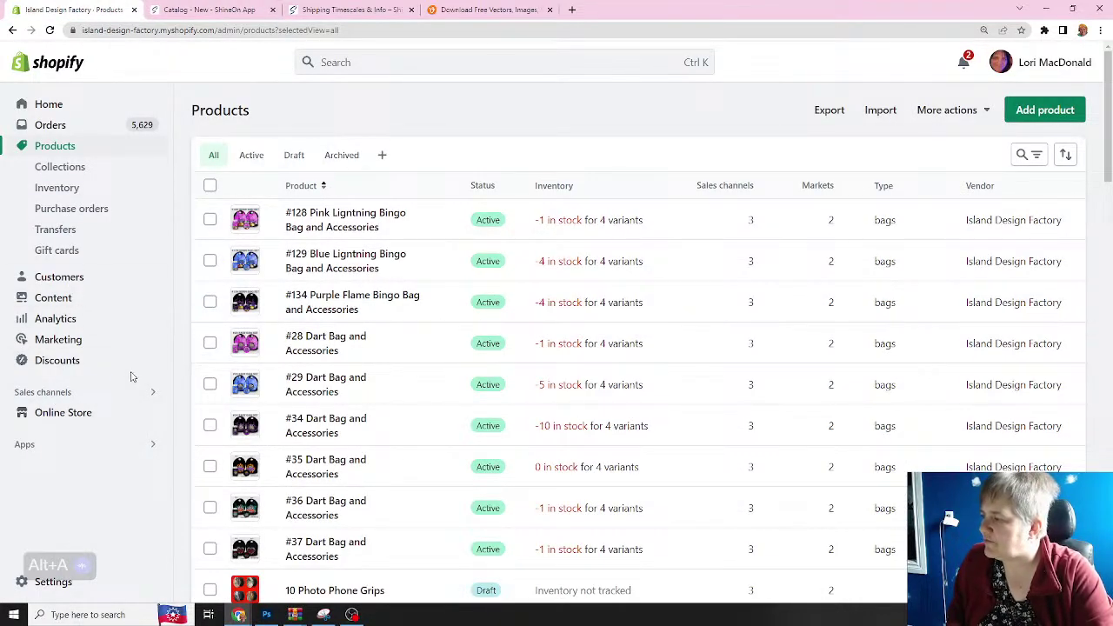
{"action": "left_click", "coordinate": [32, 448]}
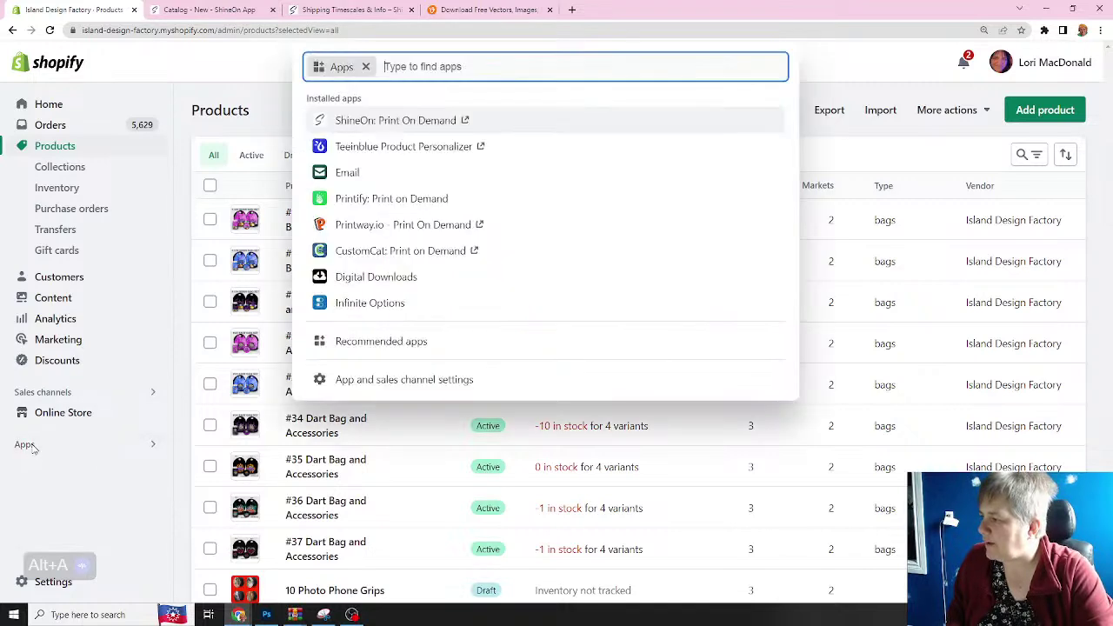
{"action": "left_click", "coordinate": [385, 148]}
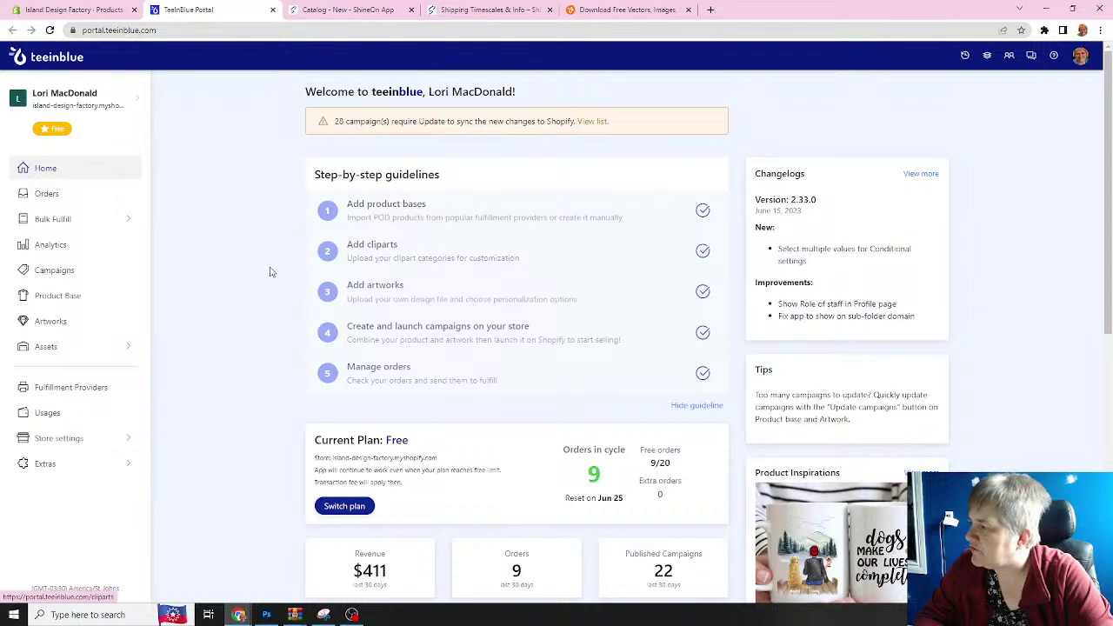
- Try deleting the Dog Tag with Swivel Keychain (Gold) product base, then dismiss the product-in-use errors
{"action": "left_click", "coordinate": [60, 299]}
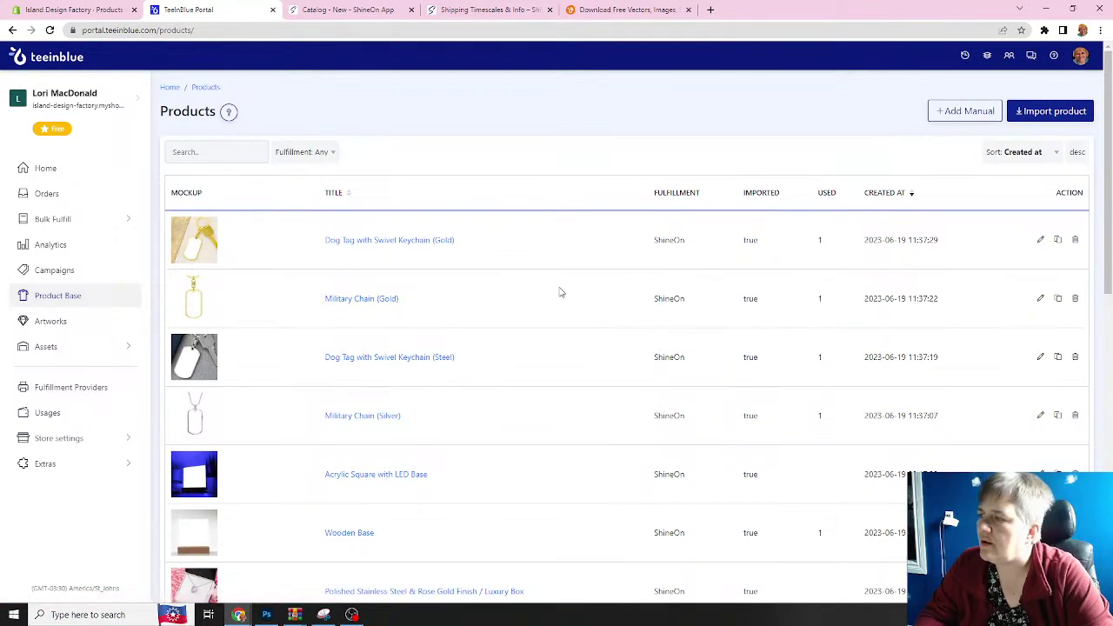
{"action": "left_click", "coordinate": [1075, 240]}
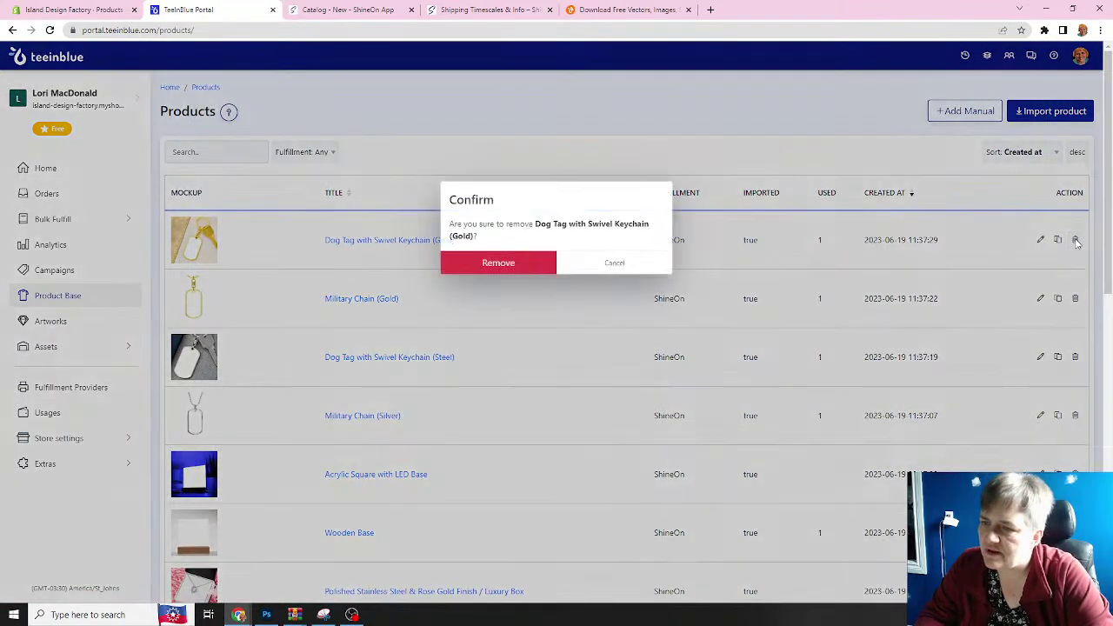
{"action": "left_click", "coordinate": [510, 265]}
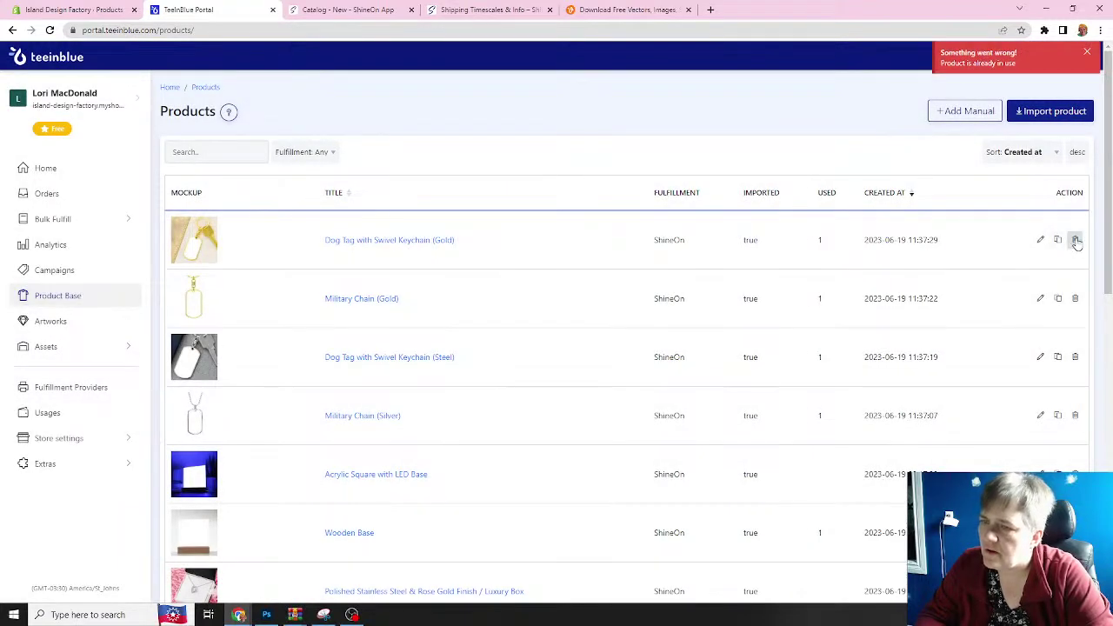
{"action": "left_click", "coordinate": [1075, 240]}
{"action": "left_click", "coordinate": [524, 264]}
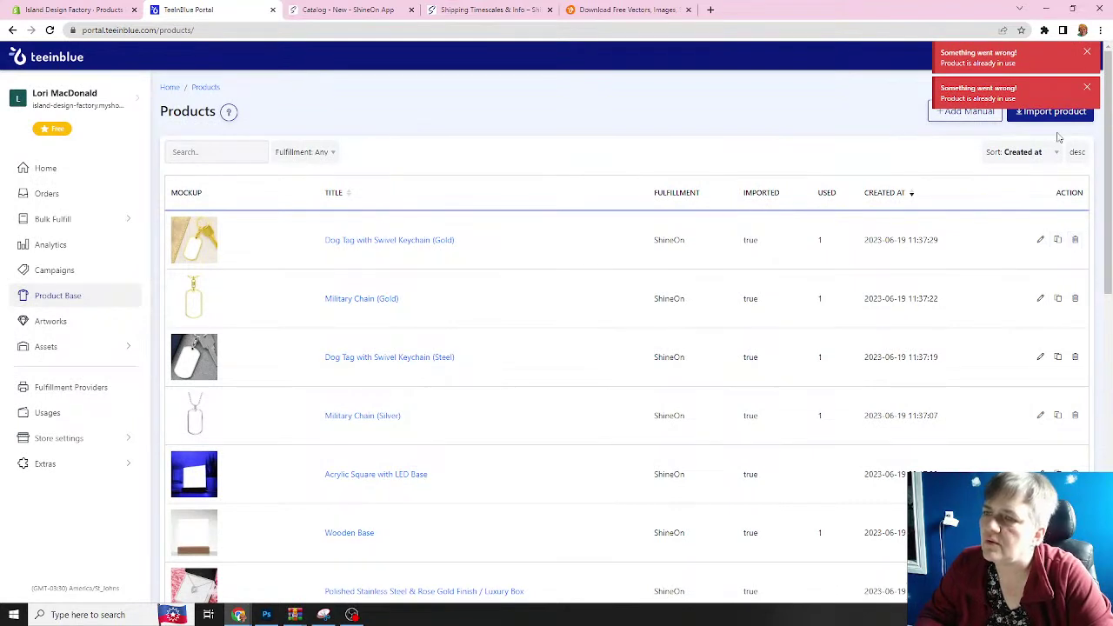
{"action": "left_click", "coordinate": [1088, 92]}
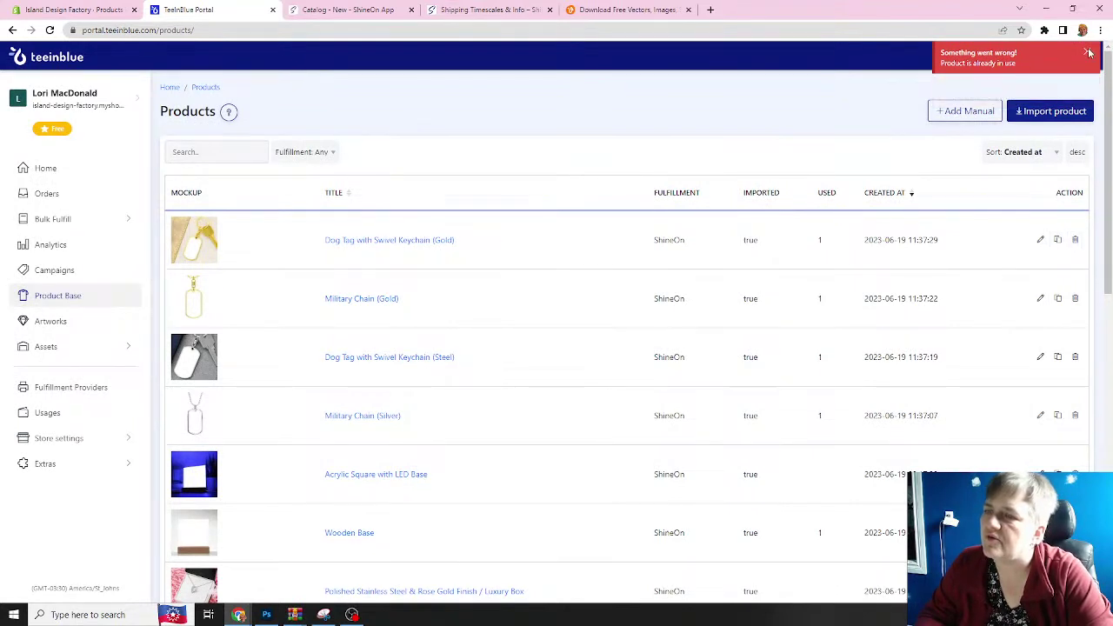
{"action": "left_click", "coordinate": [1087, 52]}
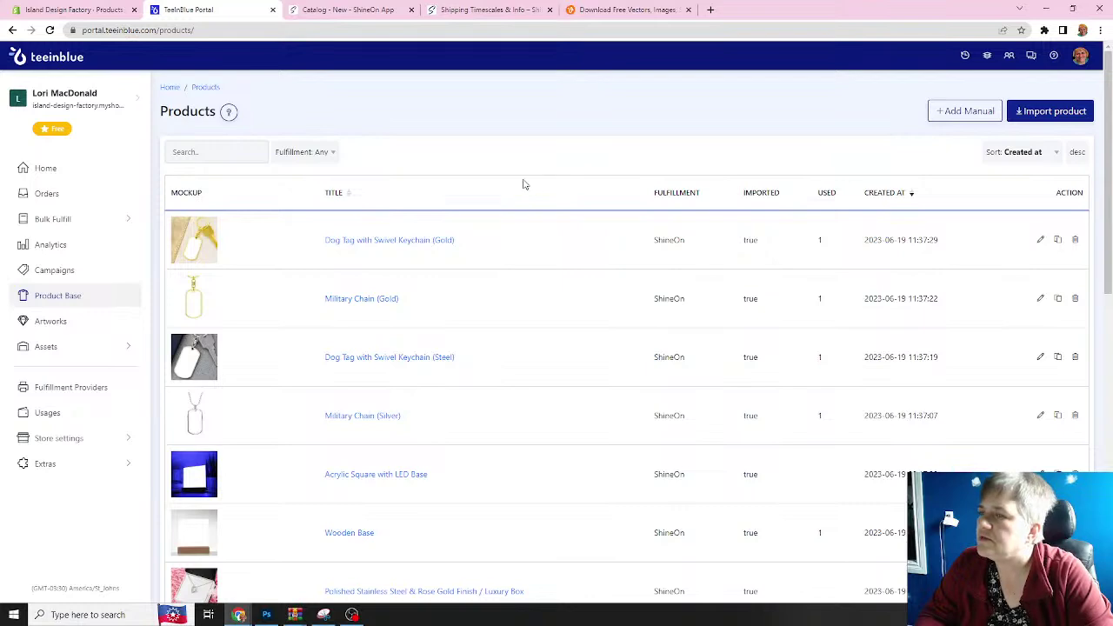
- Import Military Chain (Silver, Gold) and Dog Tag with Swivel Keychain (Steel, Gold) from ShineOn
{"action": "left_click", "coordinate": [1037, 114]}
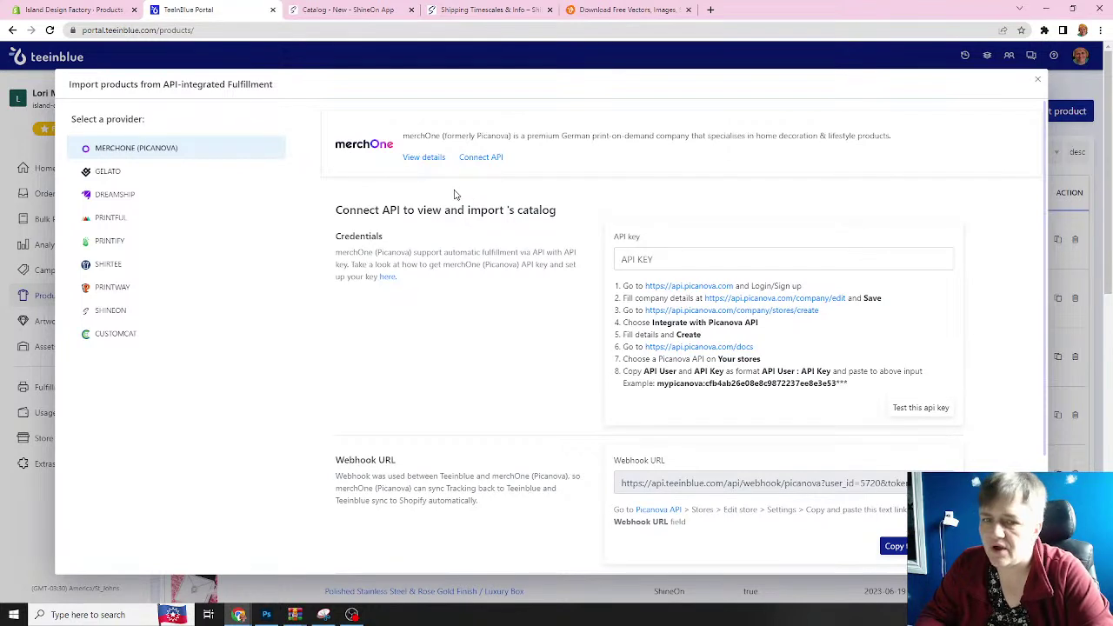
{"action": "left_click", "coordinate": [110, 311]}
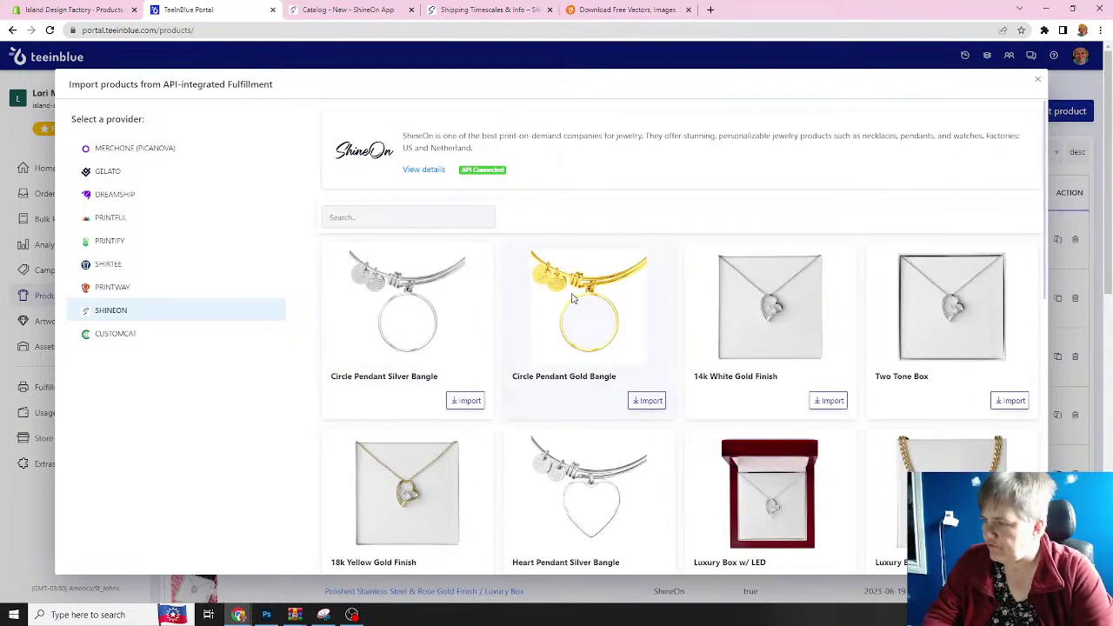
{"action": "scroll", "coordinate": [602, 301], "scroll_direction": "down", "scroll_amount": 1}
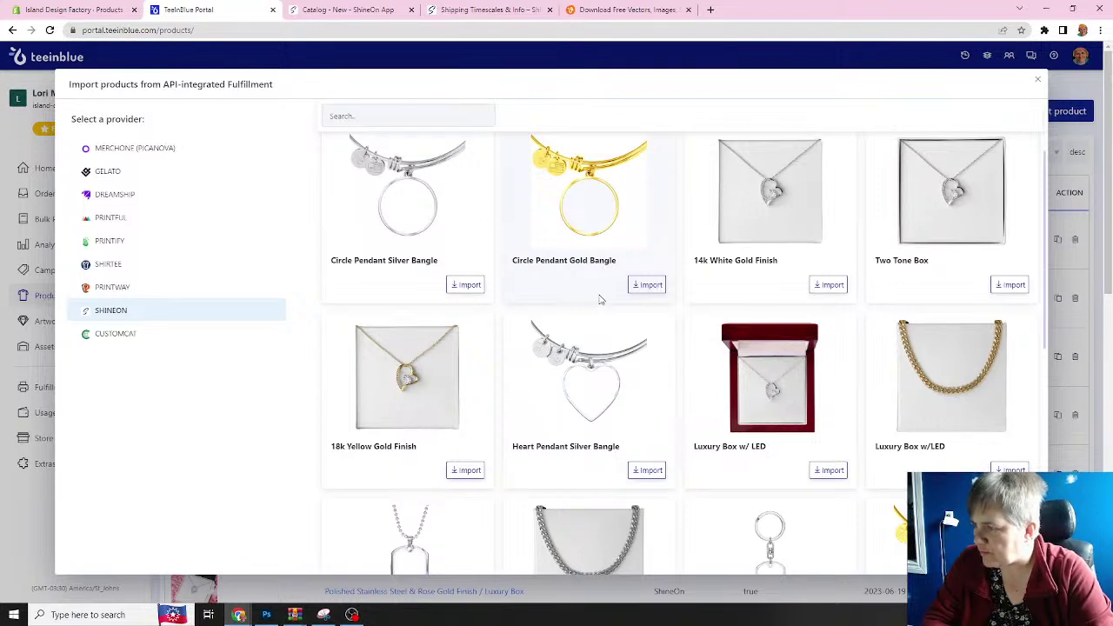
{"action": "scroll", "coordinate": [600, 300], "scroll_direction": "down", "scroll_amount": 1}
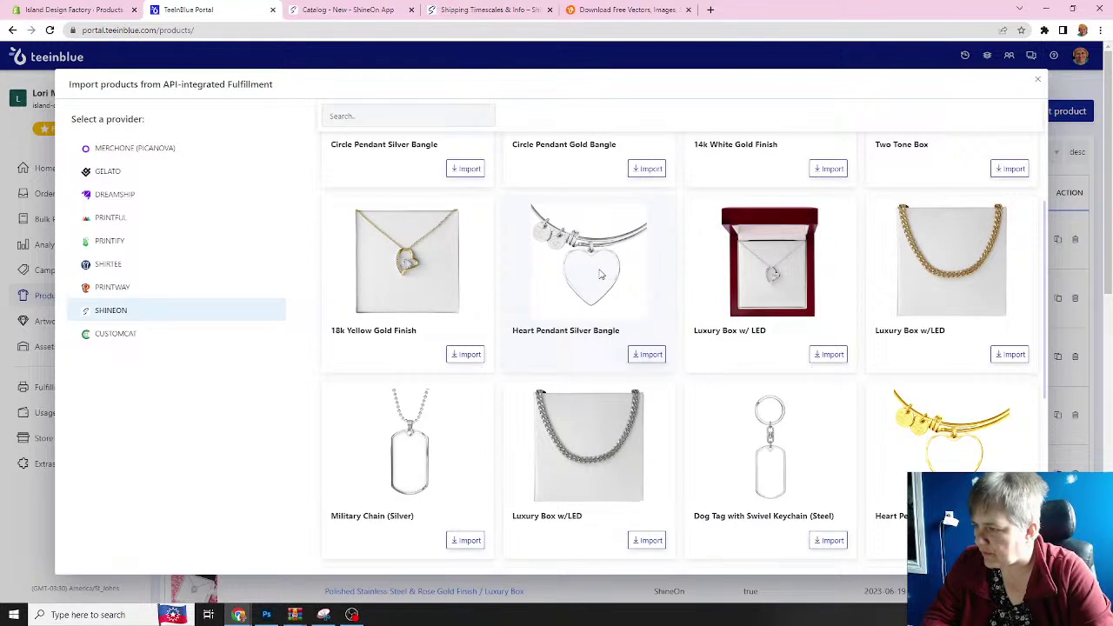
{"action": "scroll", "coordinate": [600, 275], "scroll_direction": "down", "scroll_amount": 1}
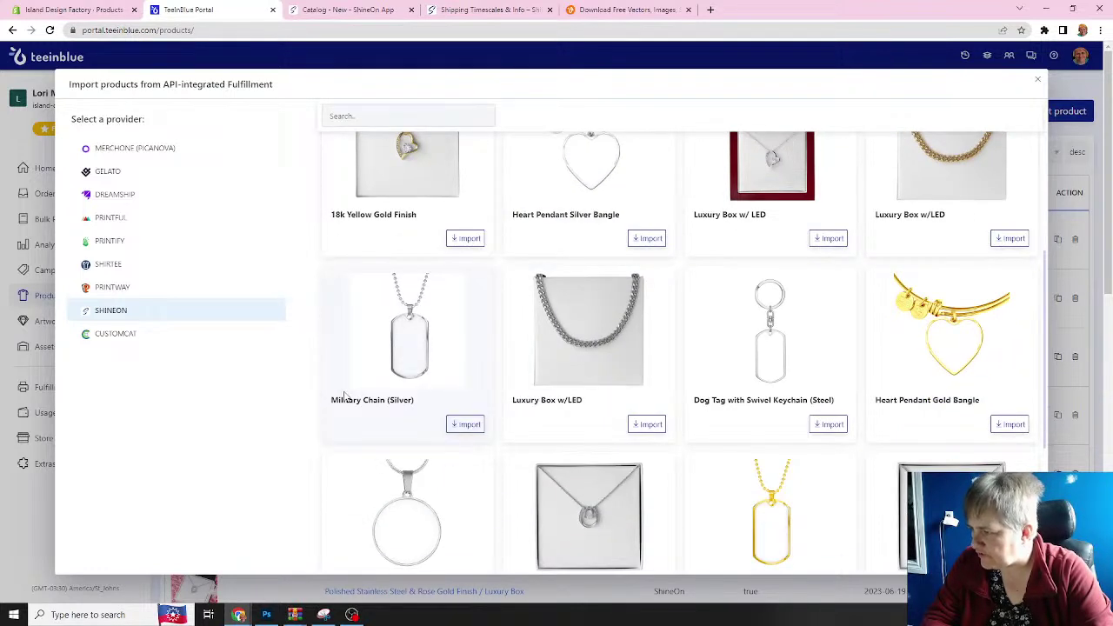
{"action": "left_click", "coordinate": [465, 425]}
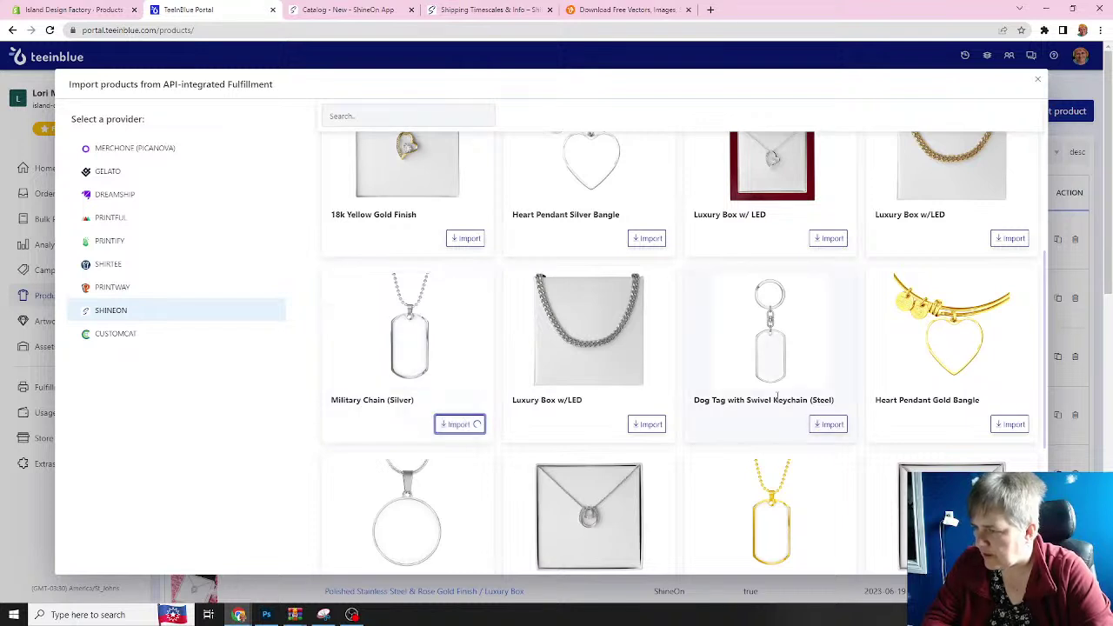
{"action": "left_click", "coordinate": [828, 425]}
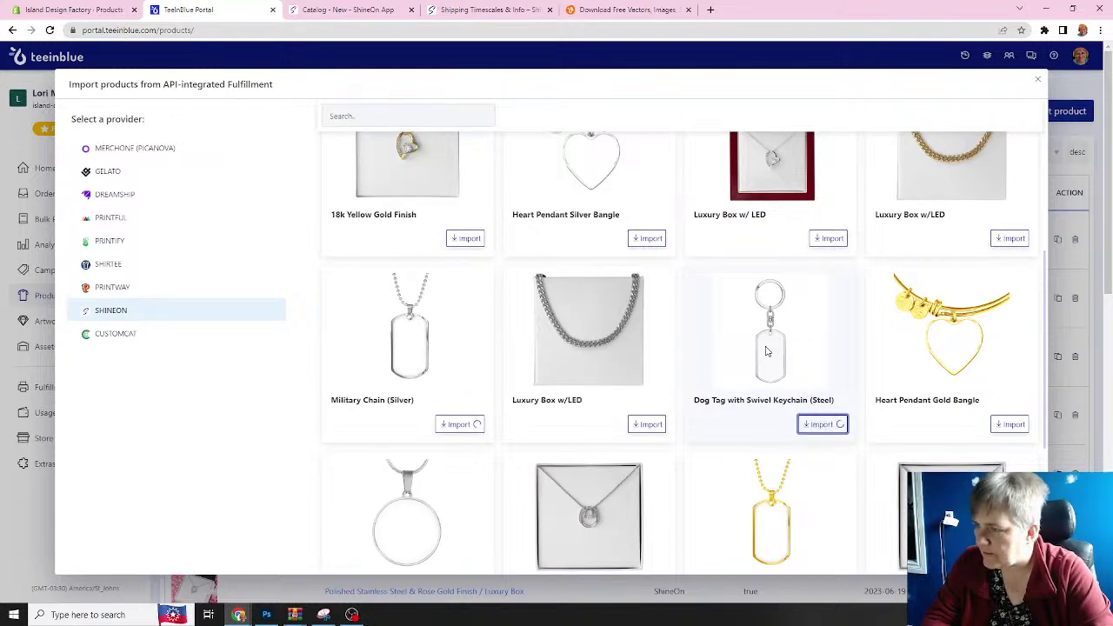
{"action": "scroll", "coordinate": [766, 352], "scroll_direction": "down", "scroll_amount": 2}
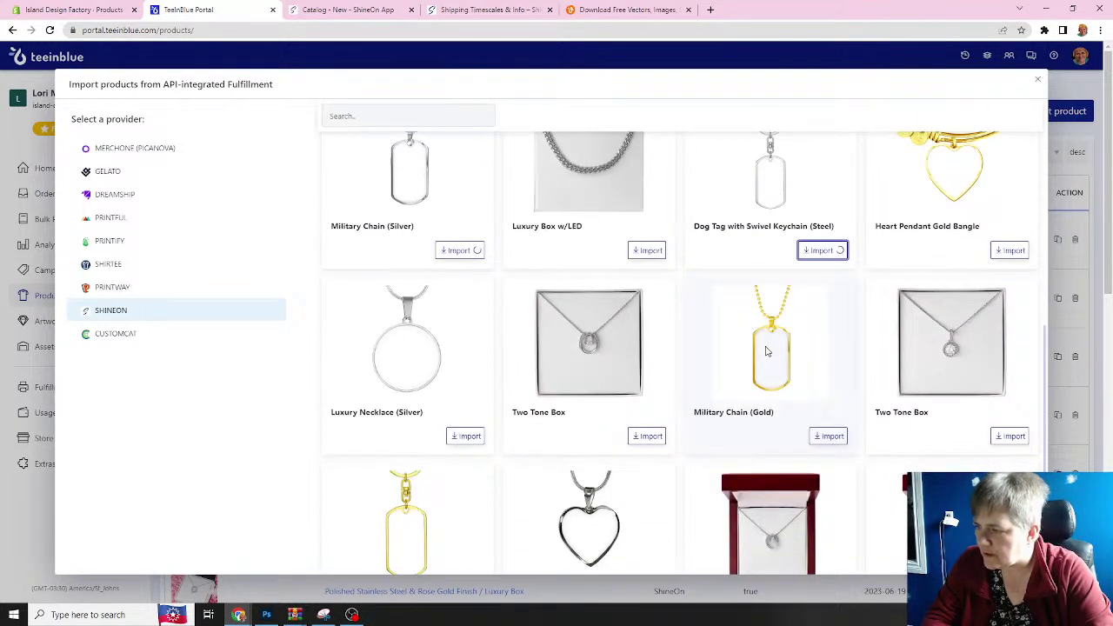
{"action": "scroll", "coordinate": [766, 351], "scroll_direction": "down", "scroll_amount": 1}
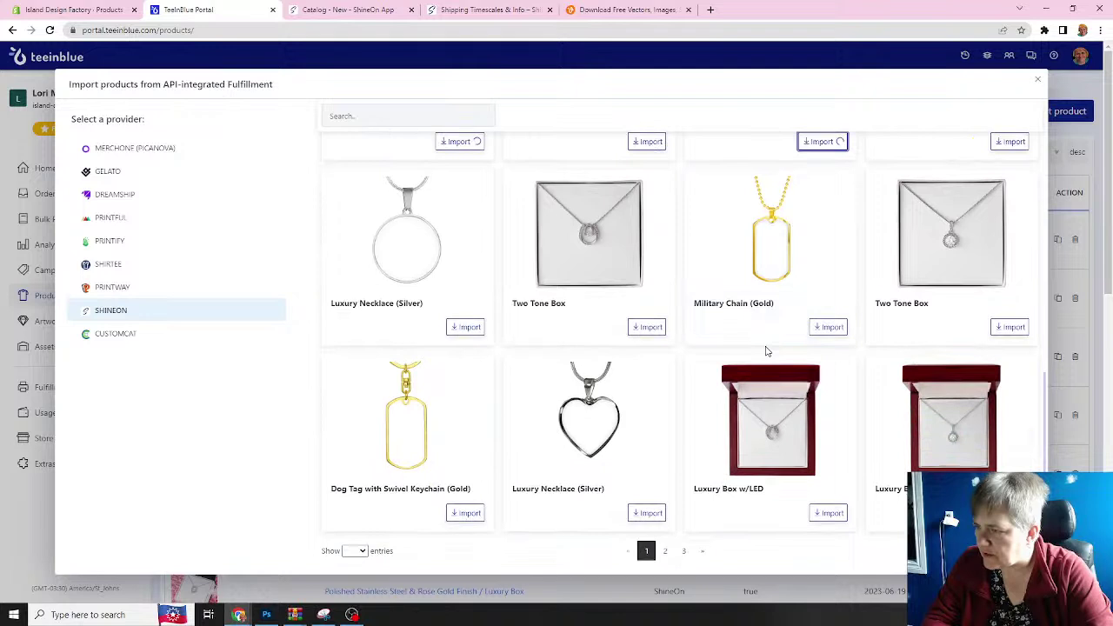
{"action": "left_click", "coordinate": [829, 327]}
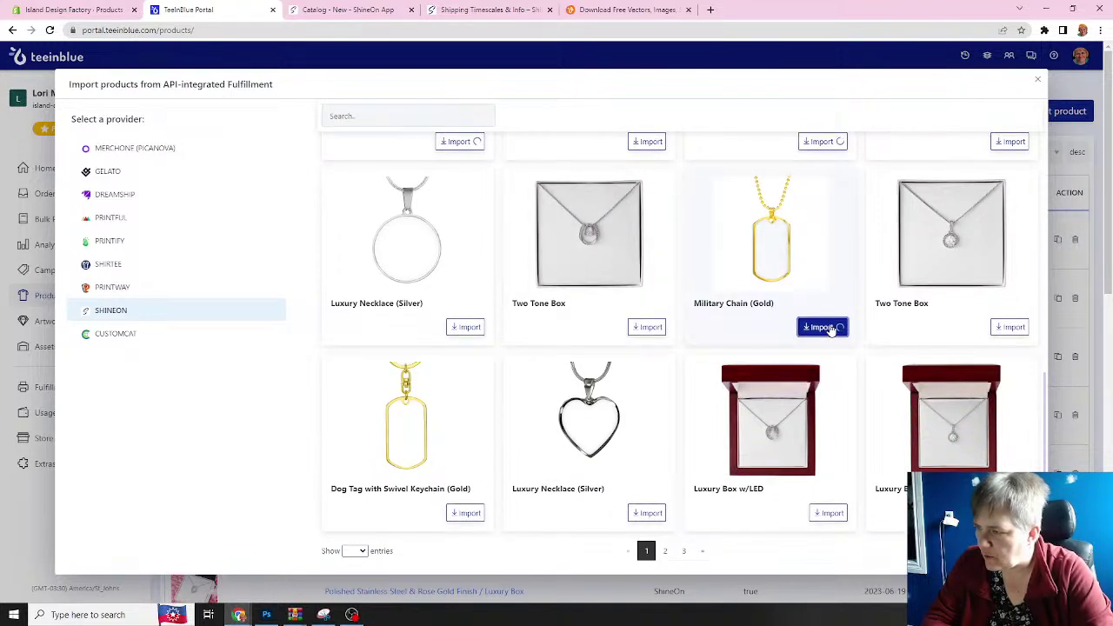
{"action": "left_click", "coordinate": [467, 515]}
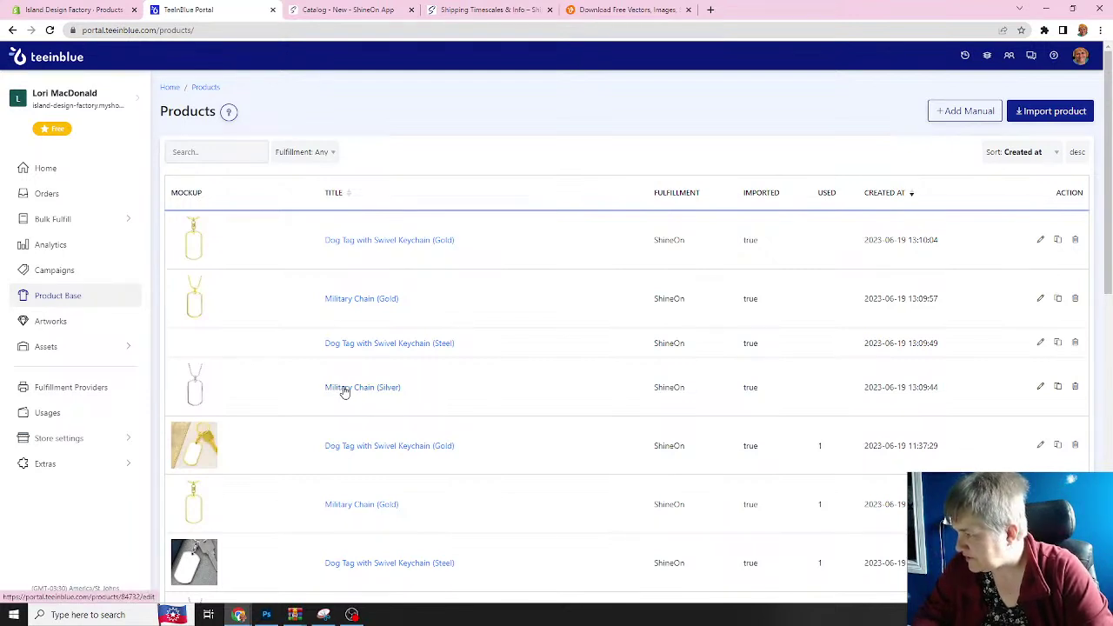
- Open Military Chain (Silver) and scroll to its Default variant with base cost 11.3
{"action": "left_click", "coordinate": [345, 391]}
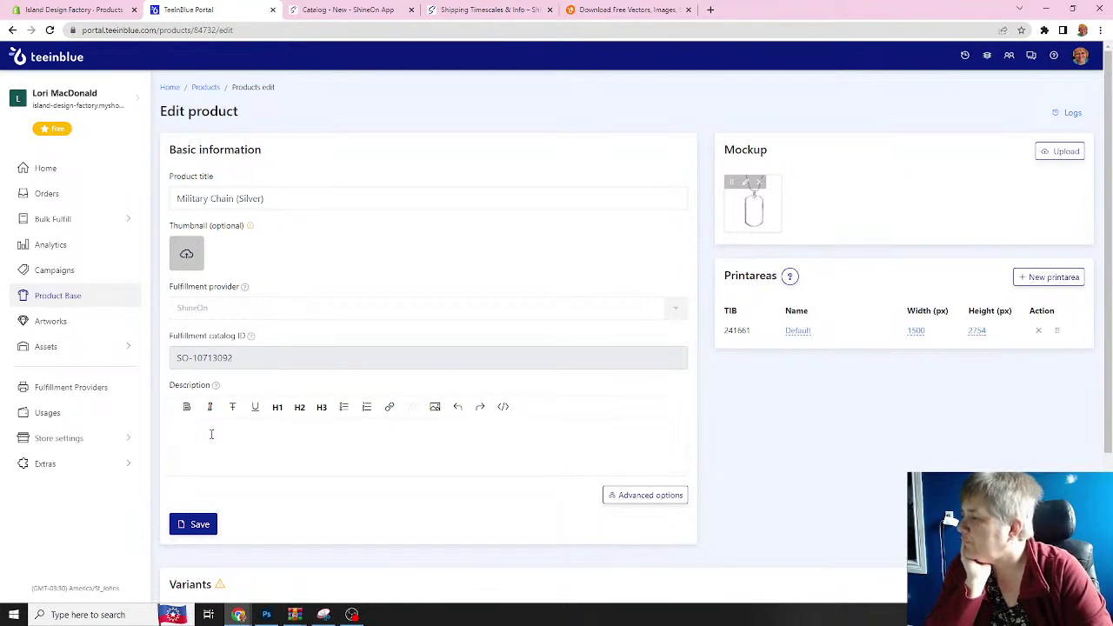
{"action": "scroll", "coordinate": [296, 429], "scroll_direction": "down", "scroll_amount": 3}
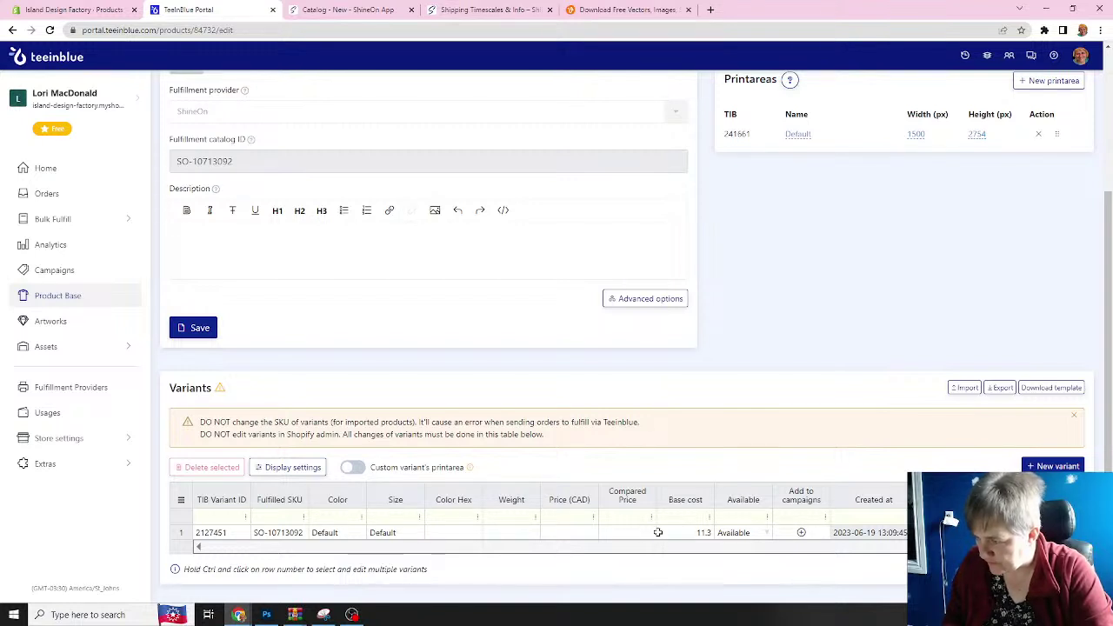
- Set the Military Chain (Silver) variant price to 34.99 CAD and compared price to 44.99
{"action": "left_click", "coordinate": [567, 532]}
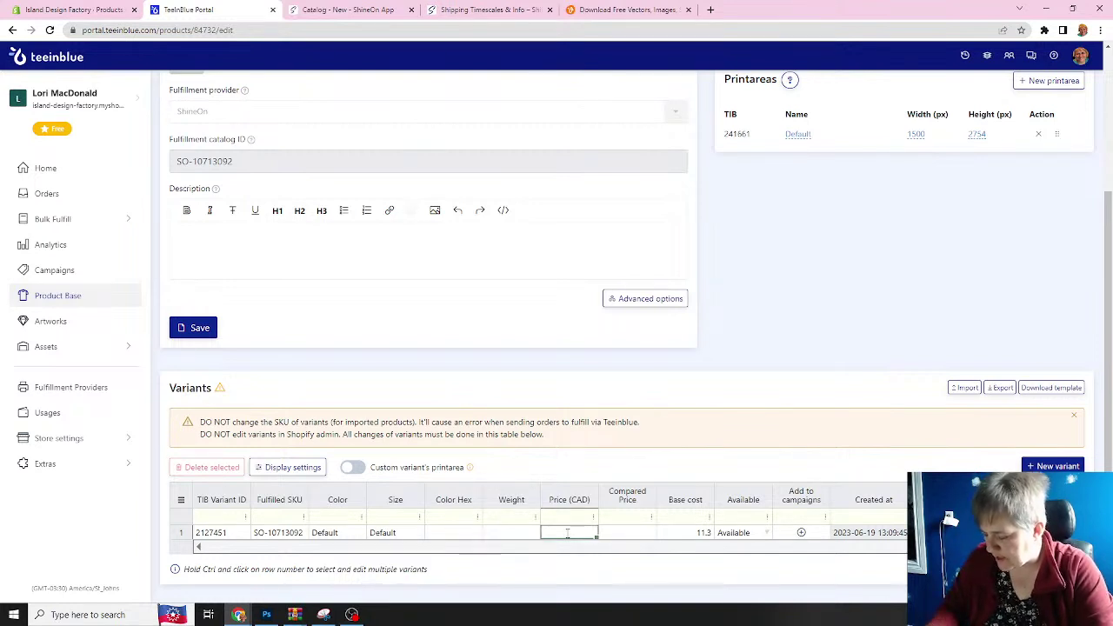
{"action": "type", "text": "34.99"}
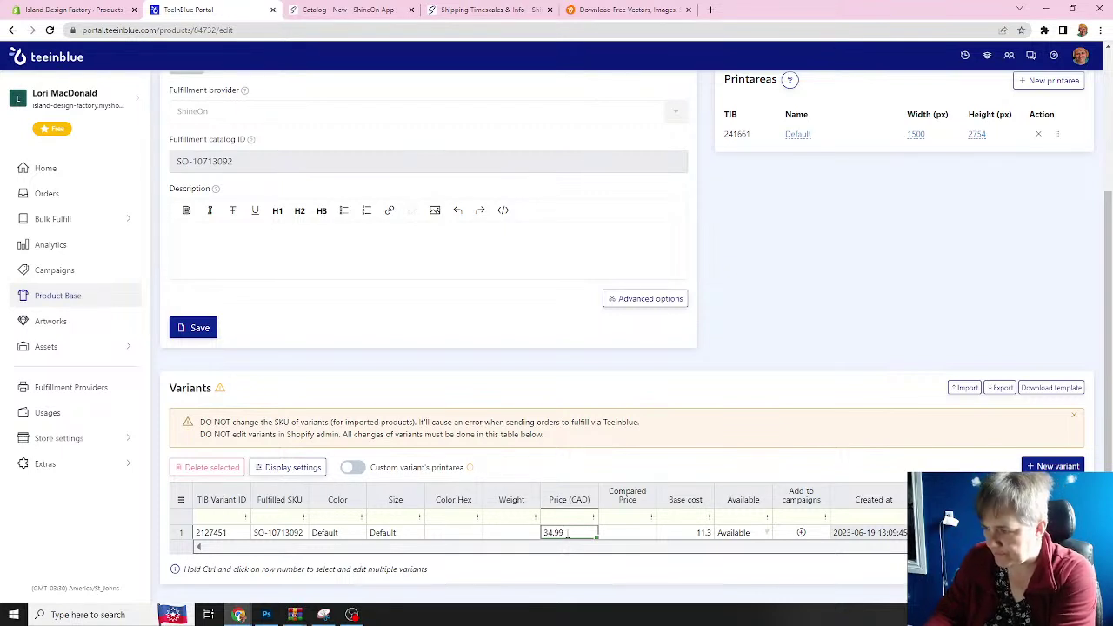
{"action": "key", "text": "Tab"}
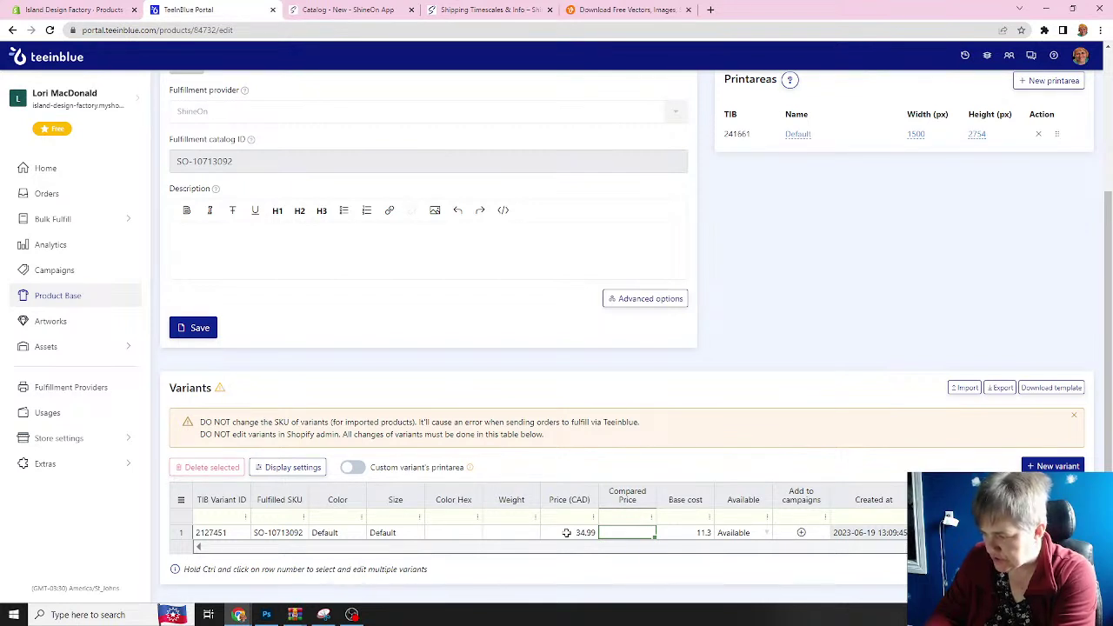
{"action": "type", "text": "44.99"}
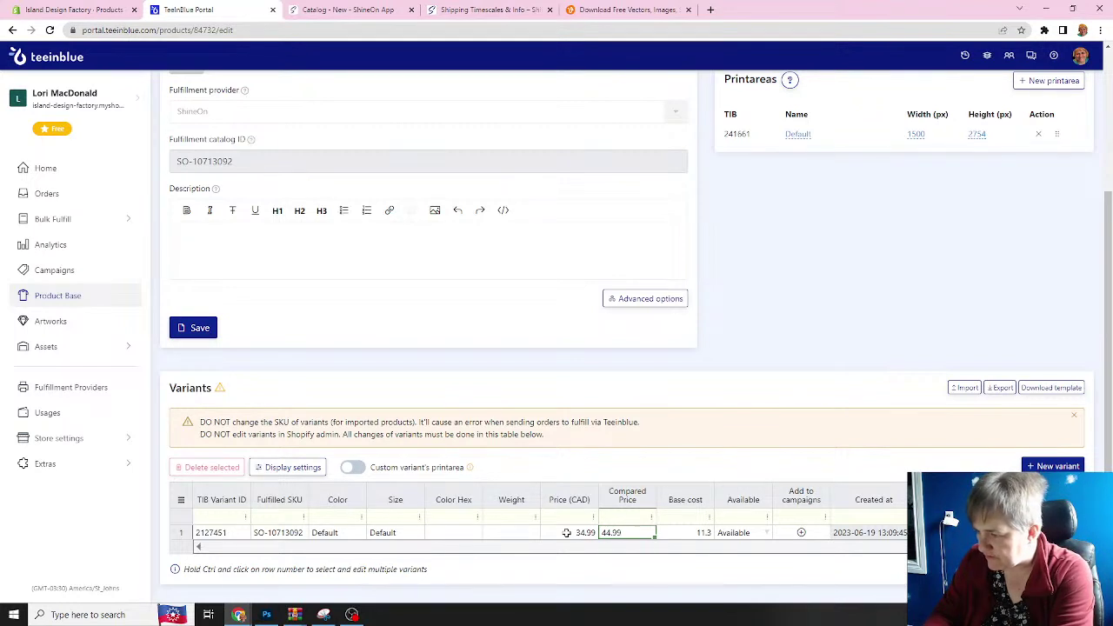
{"action": "key", "text": "Tab"}
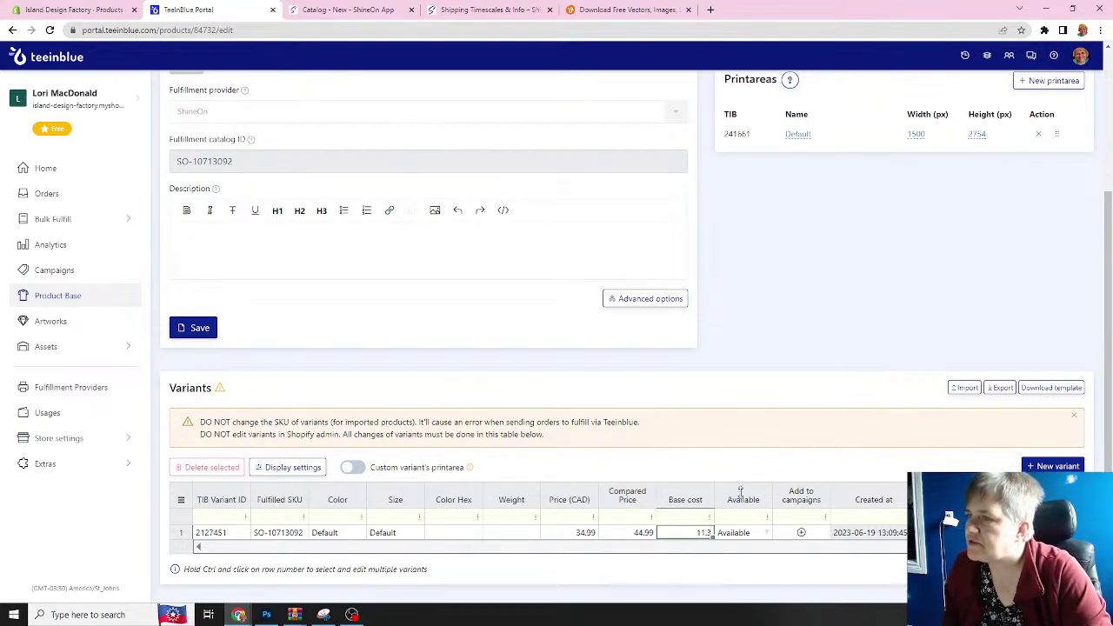
- Save the Military Chain (Silver) product
{"action": "scroll", "coordinate": [733, 469], "scroll_direction": "up", "scroll_amount": 1}
{"action": "scroll", "coordinate": [733, 469], "scroll_direction": "up", "scroll_amount": 3}
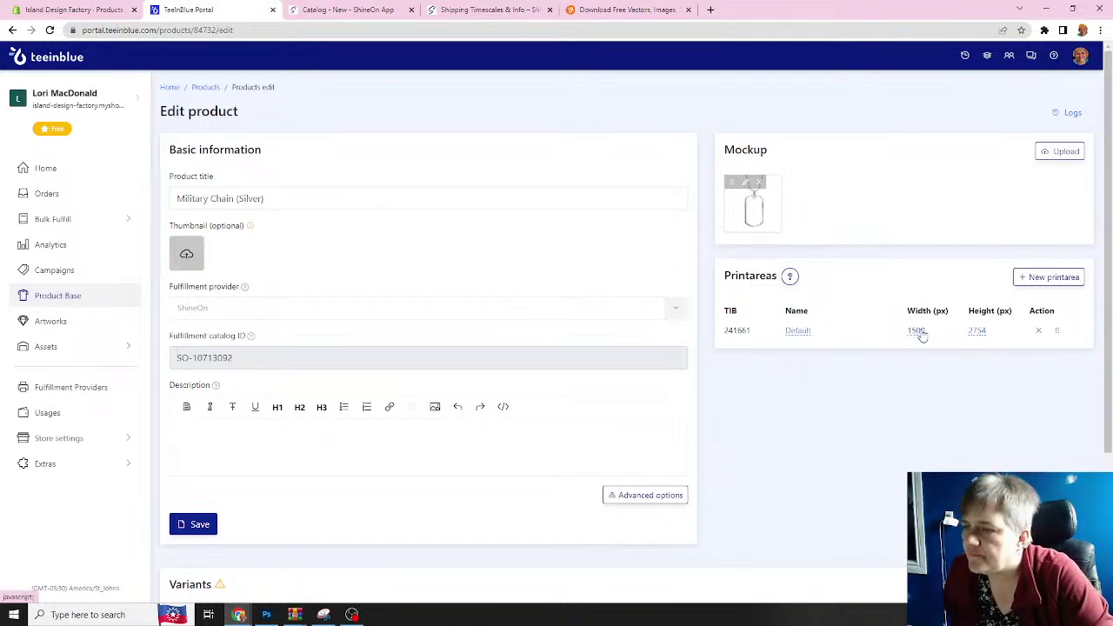
{"action": "mouse_move", "coordinate": [753, 201]}
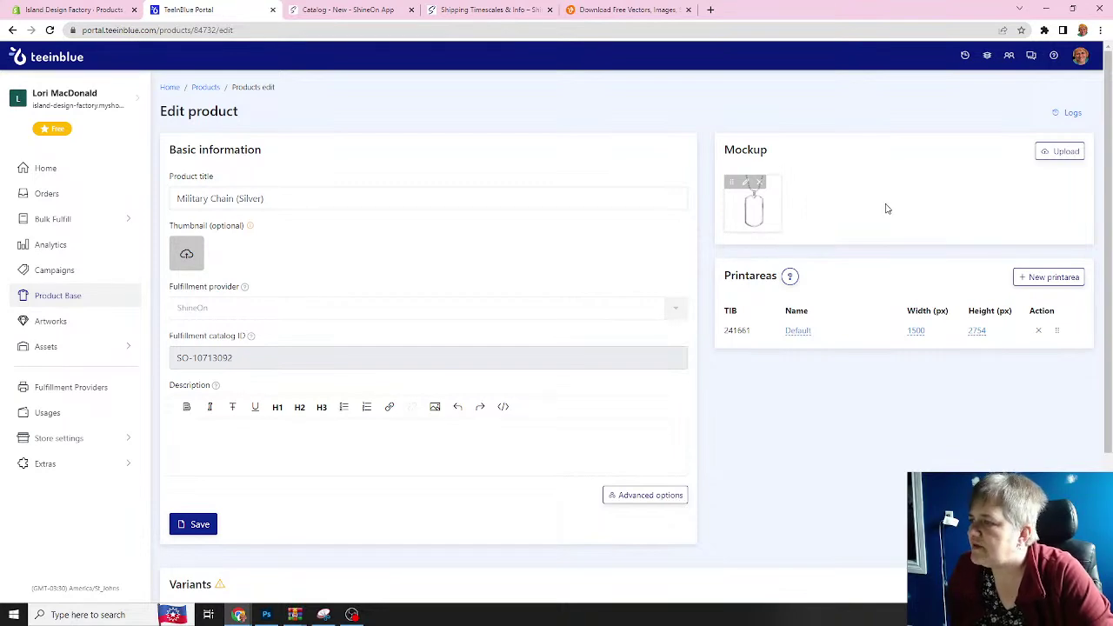
{"action": "scroll", "coordinate": [878, 218], "scroll_direction": "down", "scroll_amount": 2}
{"action": "scroll", "coordinate": [877, 217], "scroll_direction": "up", "scroll_amount": 2}
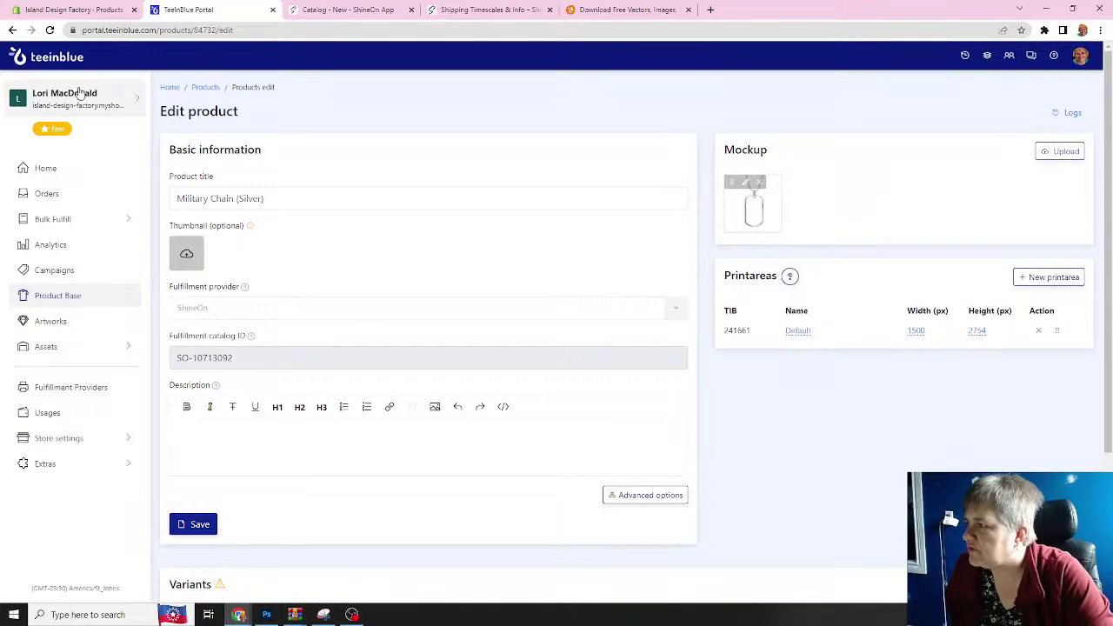
{"action": "left_click", "coordinate": [195, 526]}
{"action": "scroll", "coordinate": [335, 496], "scroll_direction": "down", "scroll_amount": 3}
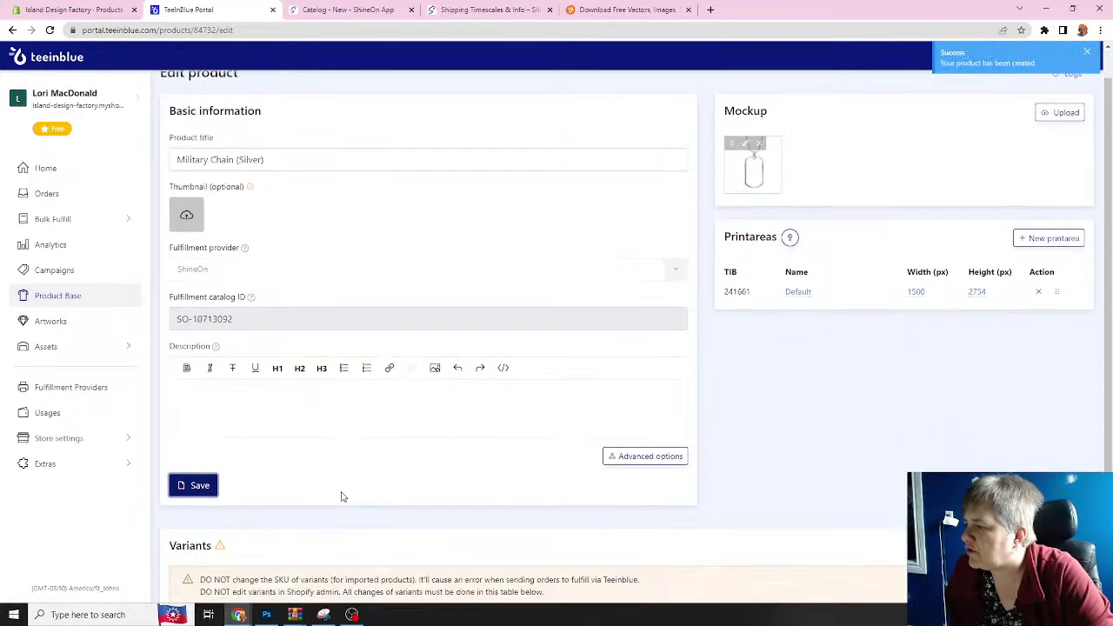
{"action": "scroll", "coordinate": [627, 472], "scroll_direction": "up", "scroll_amount": 3}
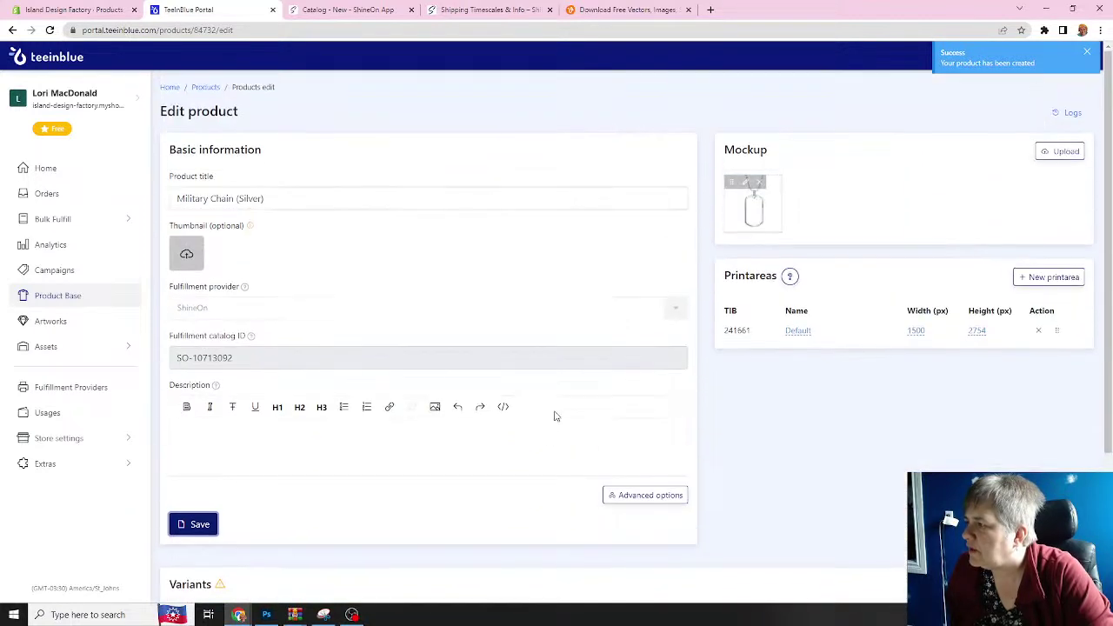
- Go back to Products and open Dog Tag with Swivel Keychain (Steel) to its variants
{"action": "left_click", "coordinate": [203, 89]}
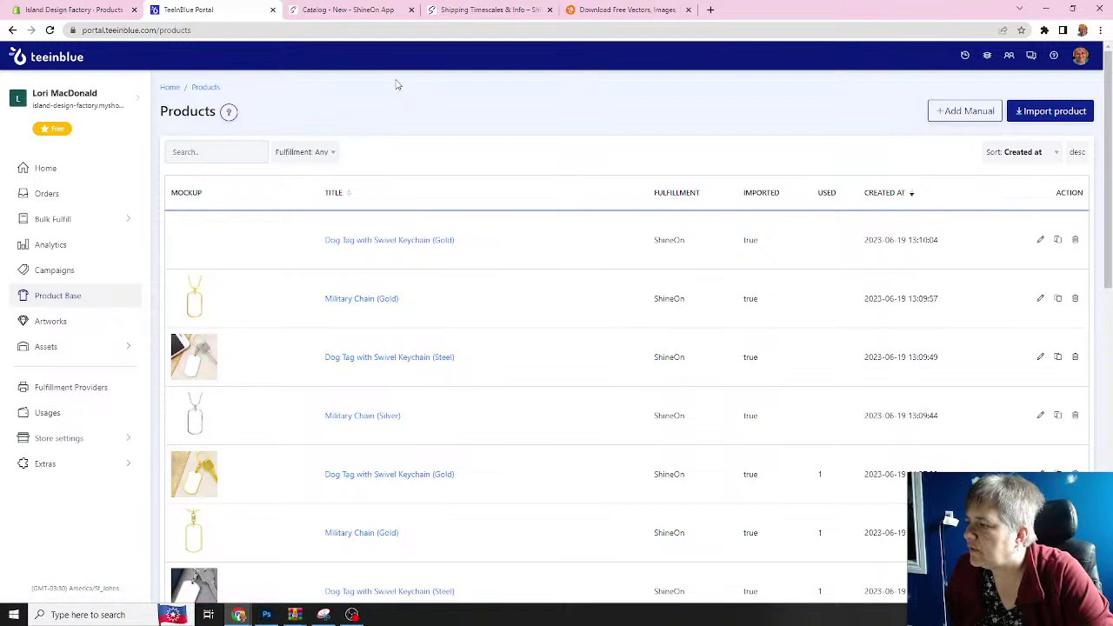
{"action": "left_click", "coordinate": [347, 362]}
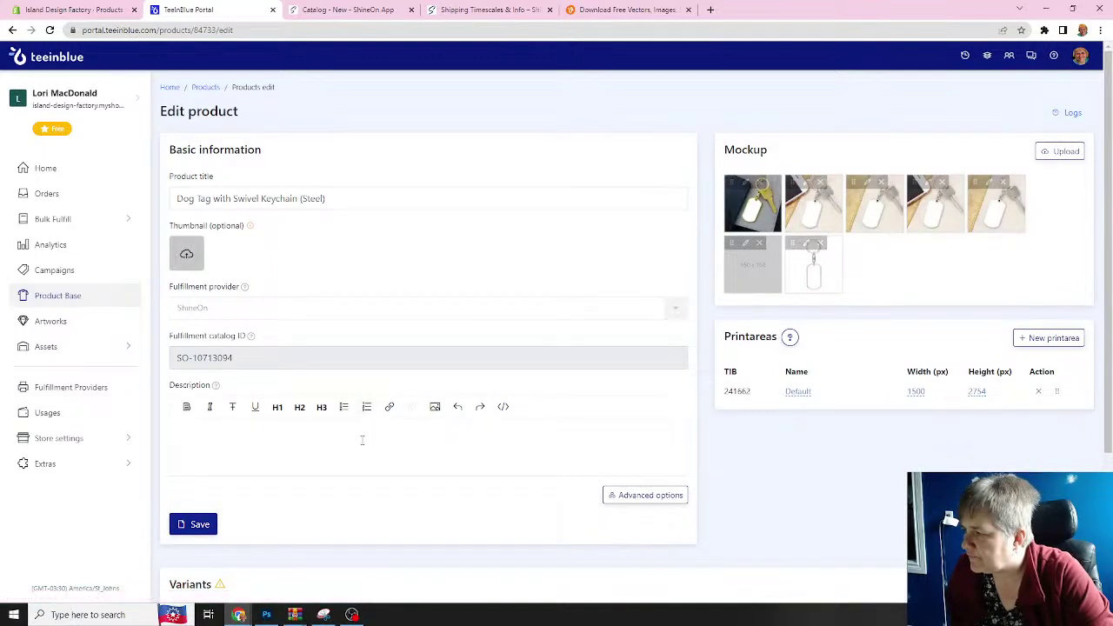
{"action": "scroll", "coordinate": [362, 440], "scroll_direction": "down", "scroll_amount": 2}
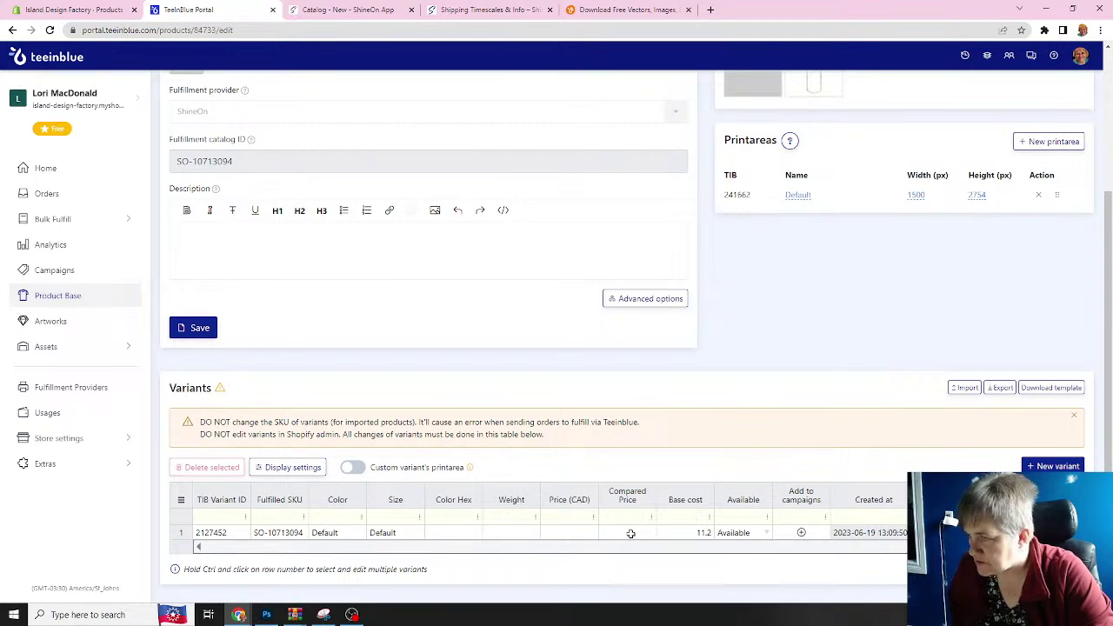
{"action": "scroll", "coordinate": [631, 533], "scroll_direction": "up", "scroll_amount": 1}
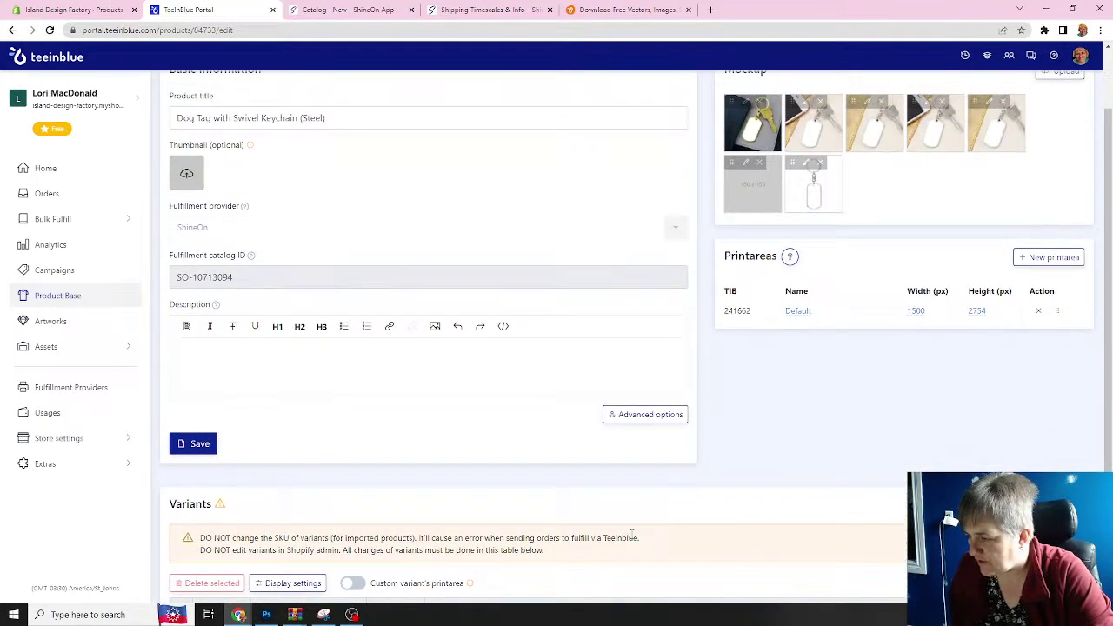
{"action": "scroll", "coordinate": [632, 533], "scroll_direction": "down", "scroll_amount": 1}
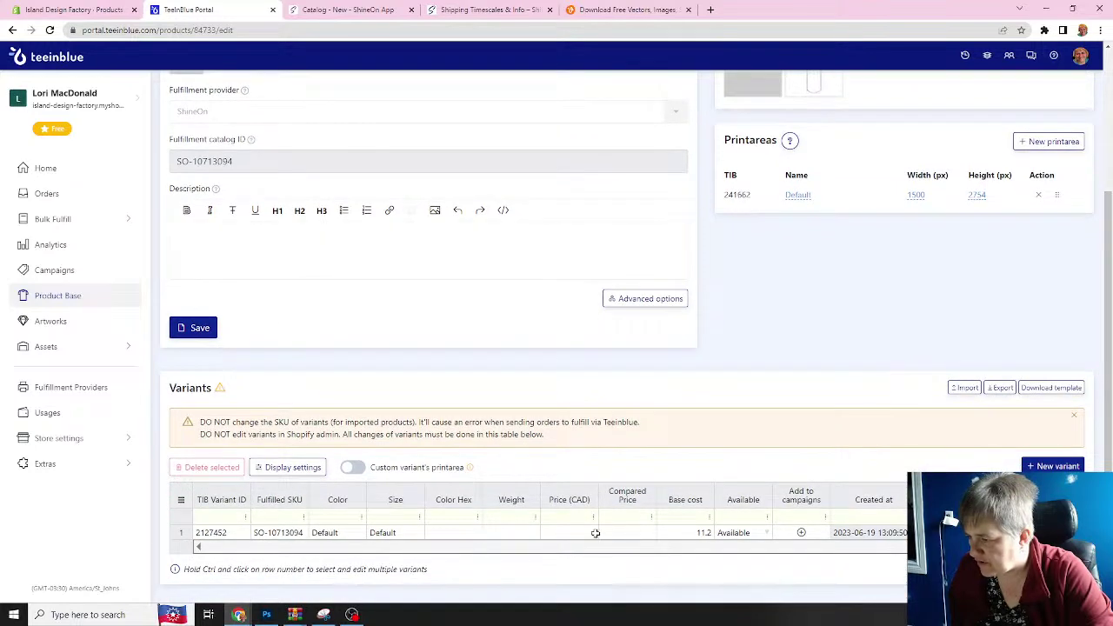
- Price it at 34.99 CAD with 44.99 compared price, save, and return to Products
{"action": "left_click", "coordinate": [567, 530]}
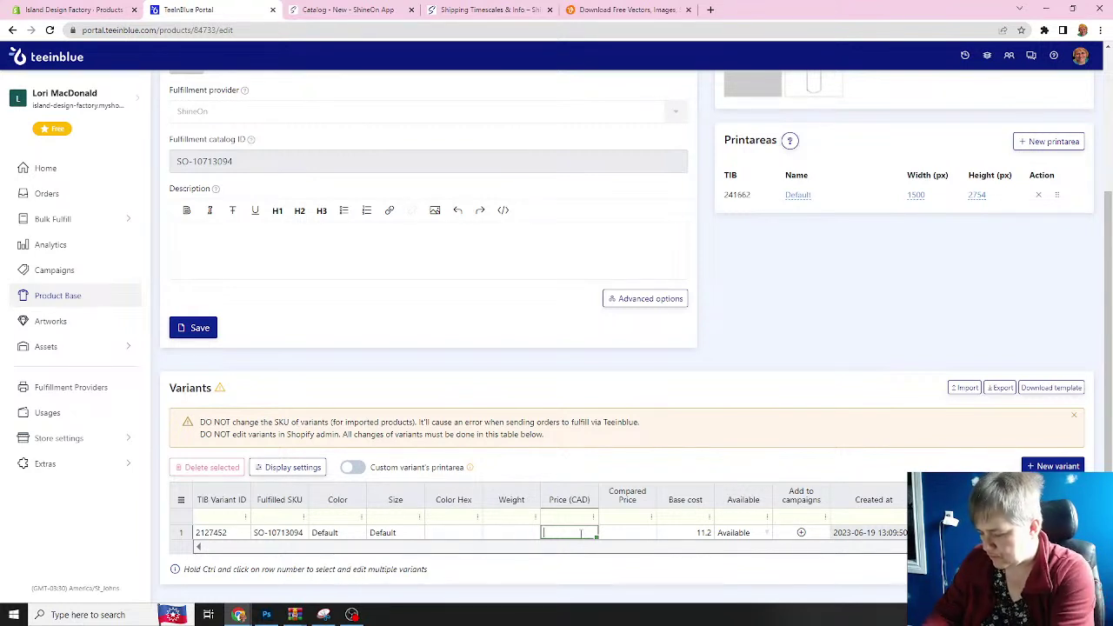
{"action": "type", "text": "34.99"}
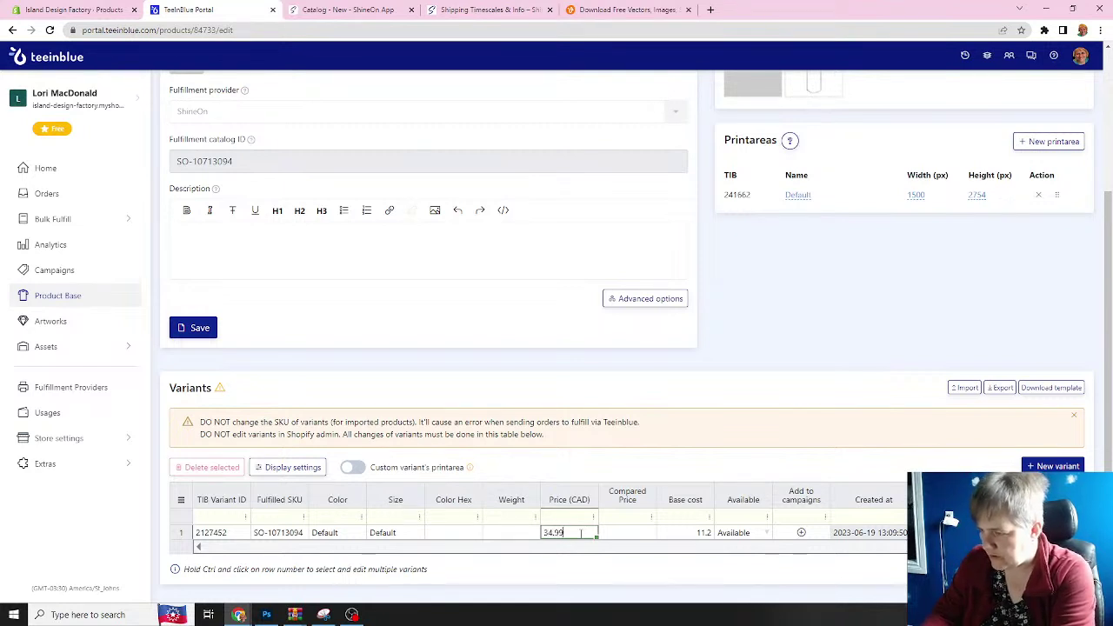
{"action": "key", "text": "Tab"}
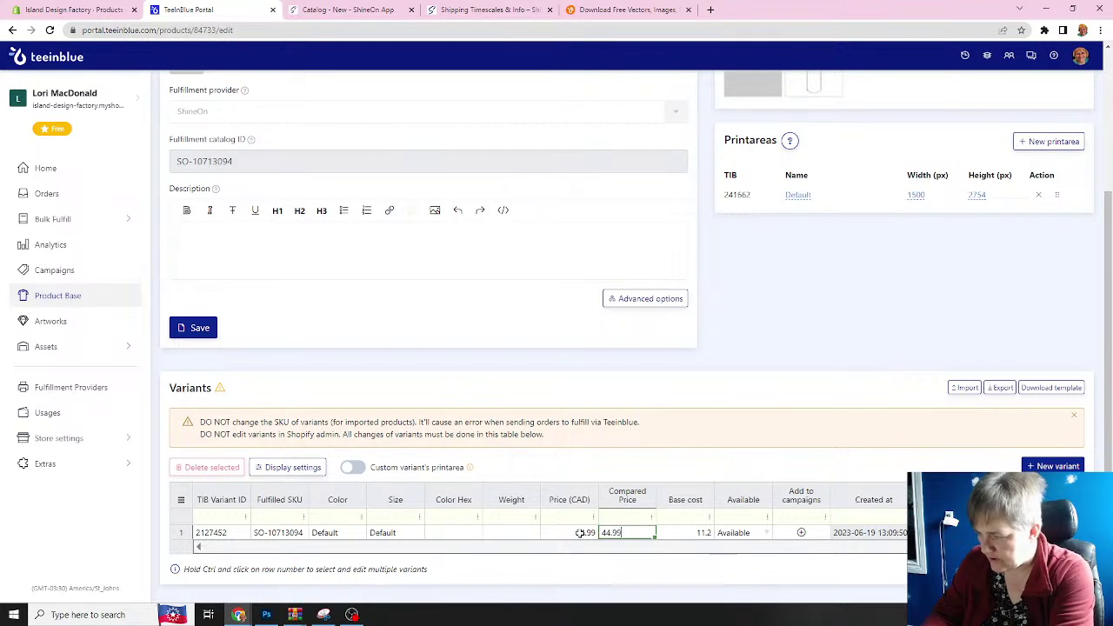
{"action": "left_click", "coordinate": [502, 534]}
{"action": "left_click", "coordinate": [193, 329]}
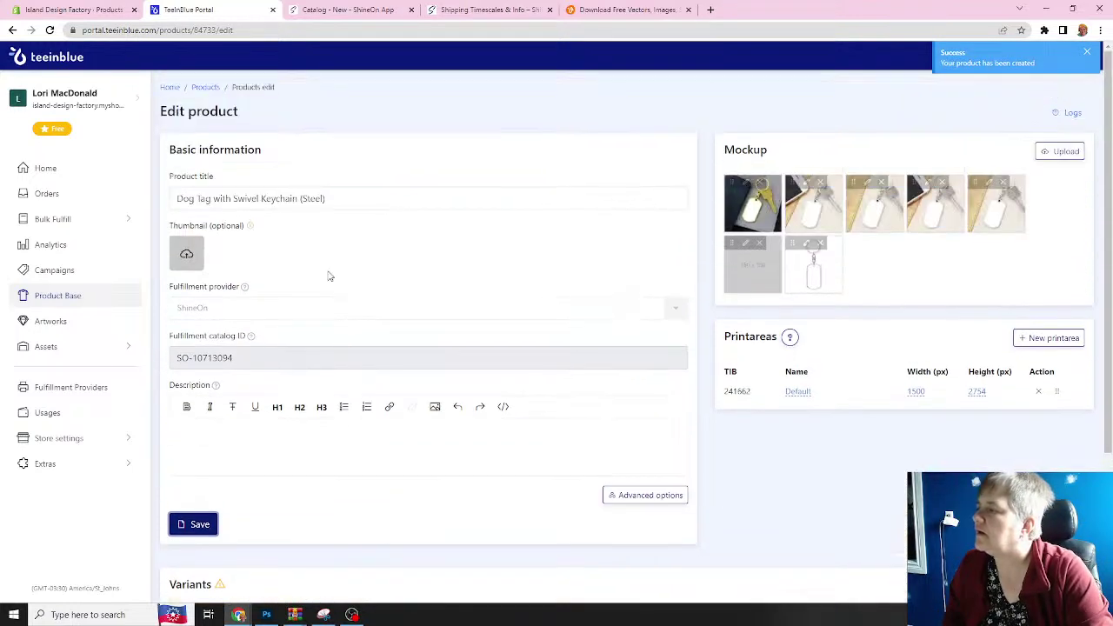
{"action": "left_click", "coordinate": [203, 87]}
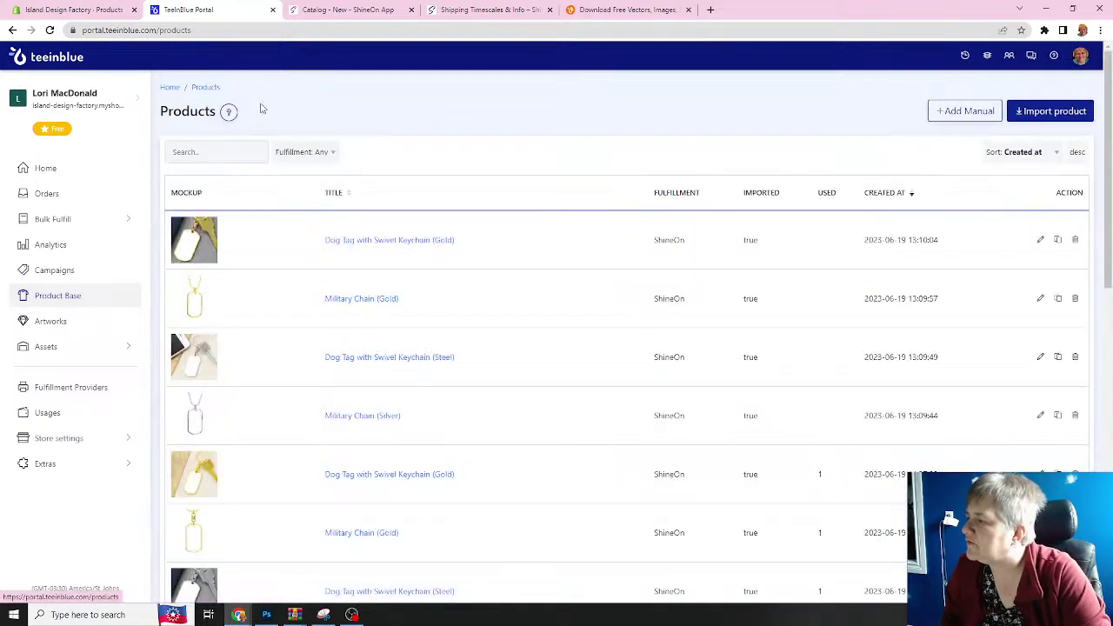
- Reprice Military Chain (Silver) to 44.99 CAD with a 54.99 compared price and save
{"action": "left_click", "coordinate": [345, 417]}
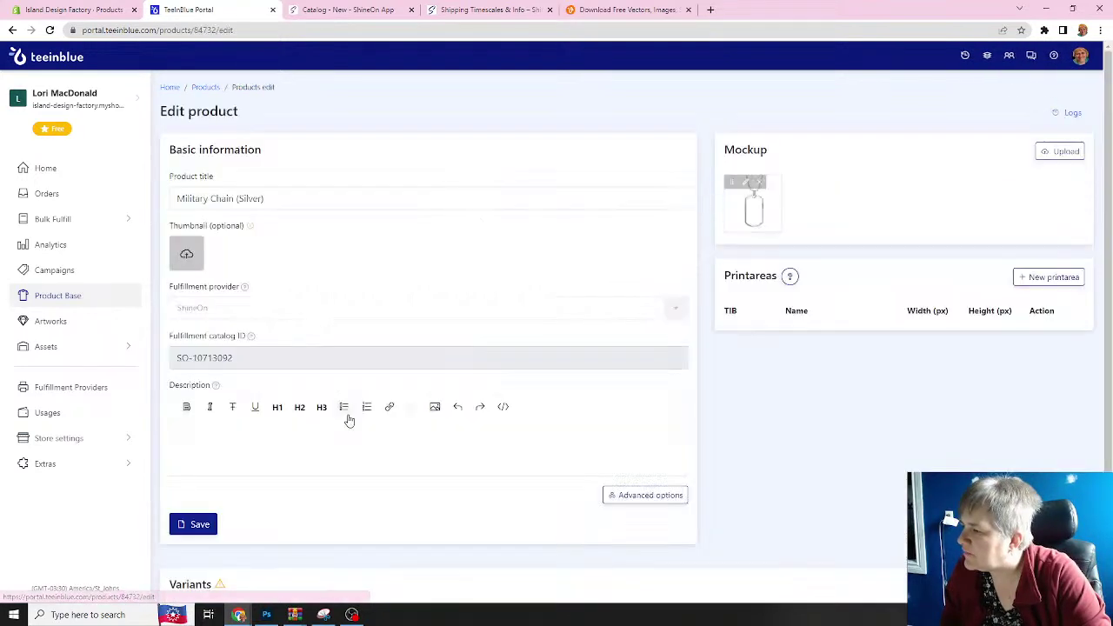
{"action": "scroll", "coordinate": [394, 364], "scroll_direction": "down", "scroll_amount": 2}
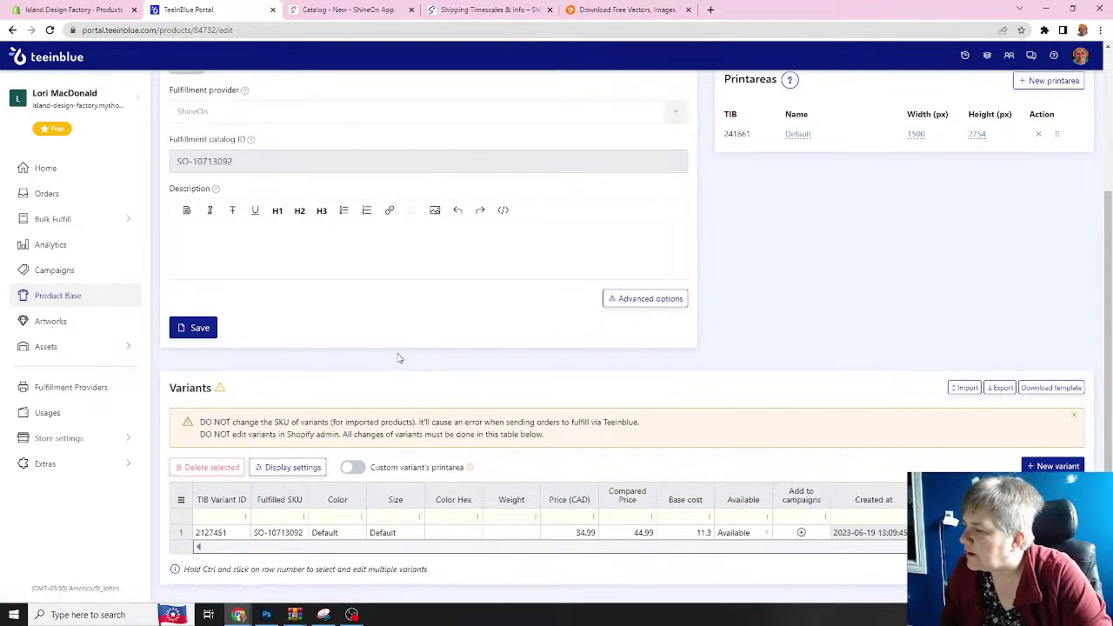
{"action": "double_click", "coordinate": [585, 533]}
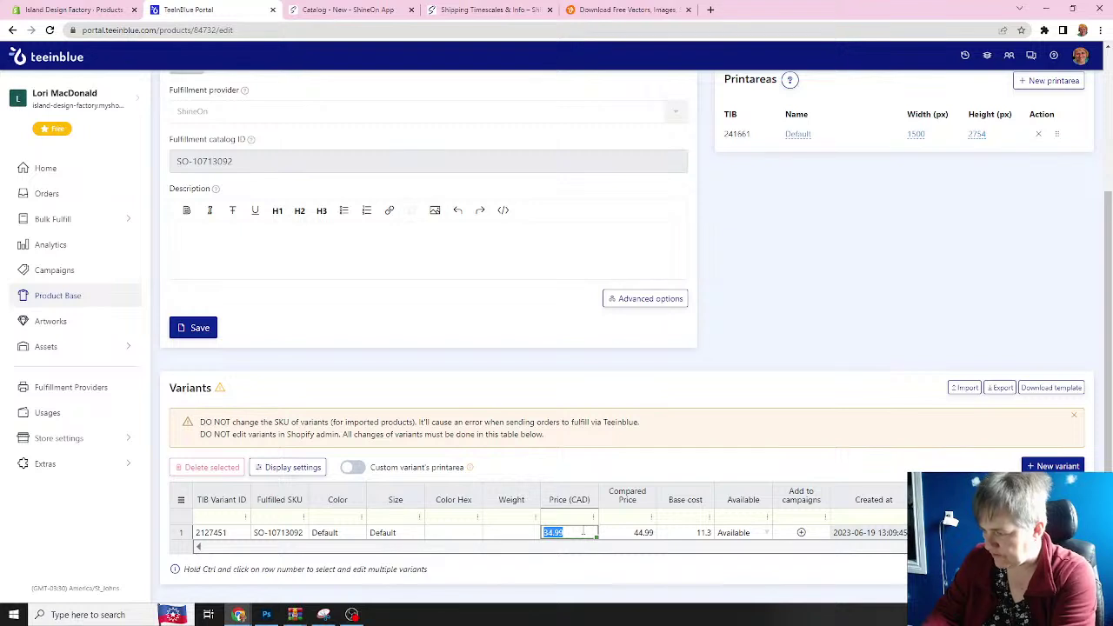
{"action": "type", "text": "44.99"}
{"action": "key", "text": "Tab"}
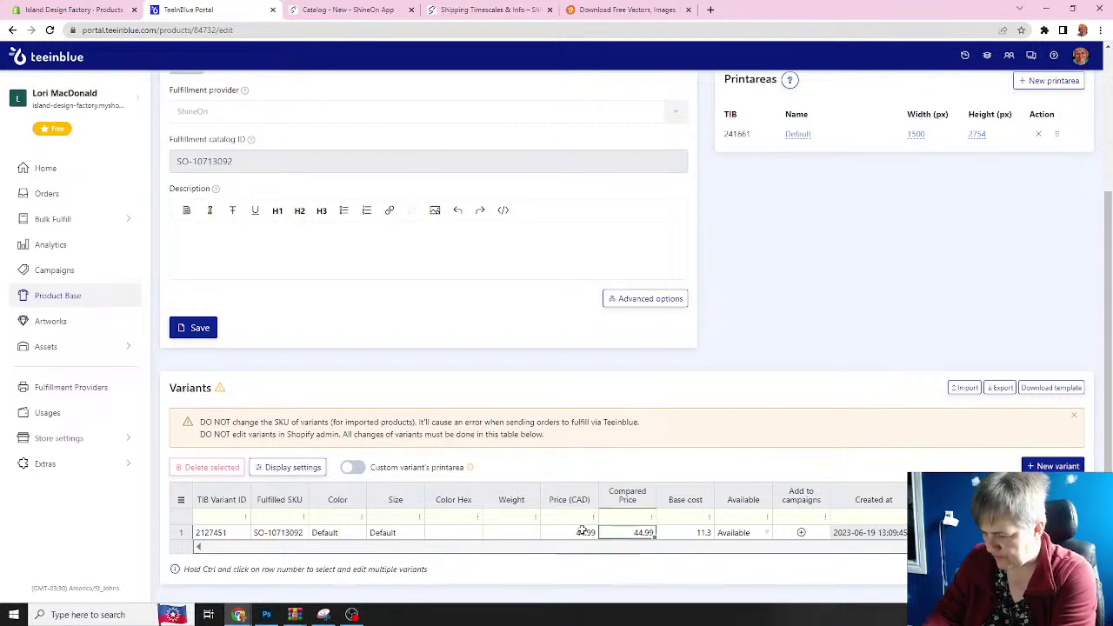
{"action": "type", "text": "5"}
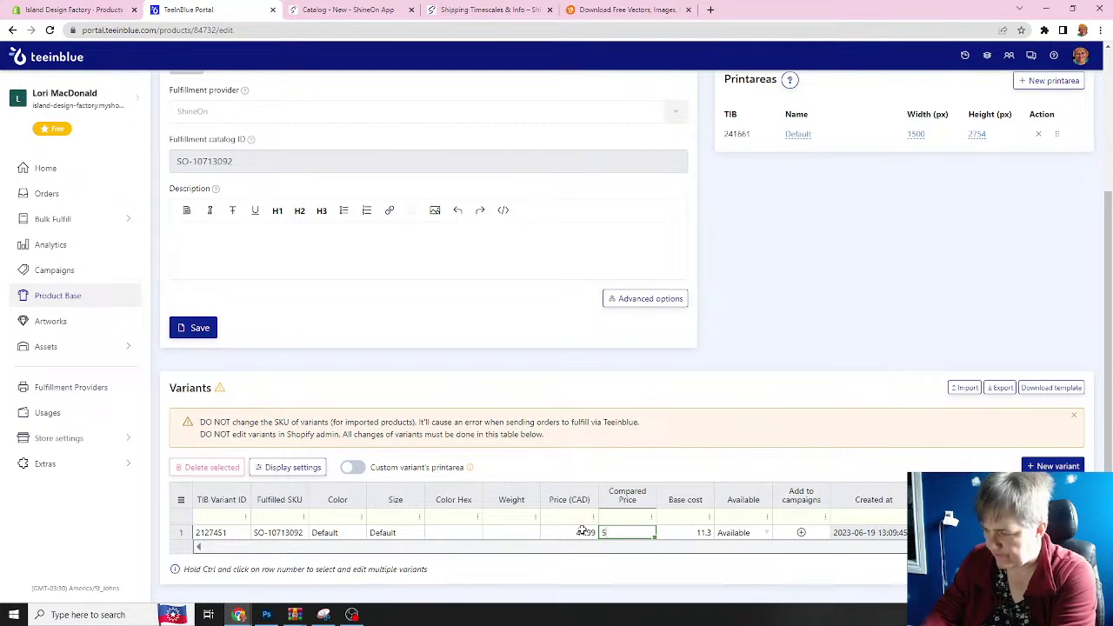
{"action": "type", "text": "4.99"}
{"action": "key", "text": "Tab"}
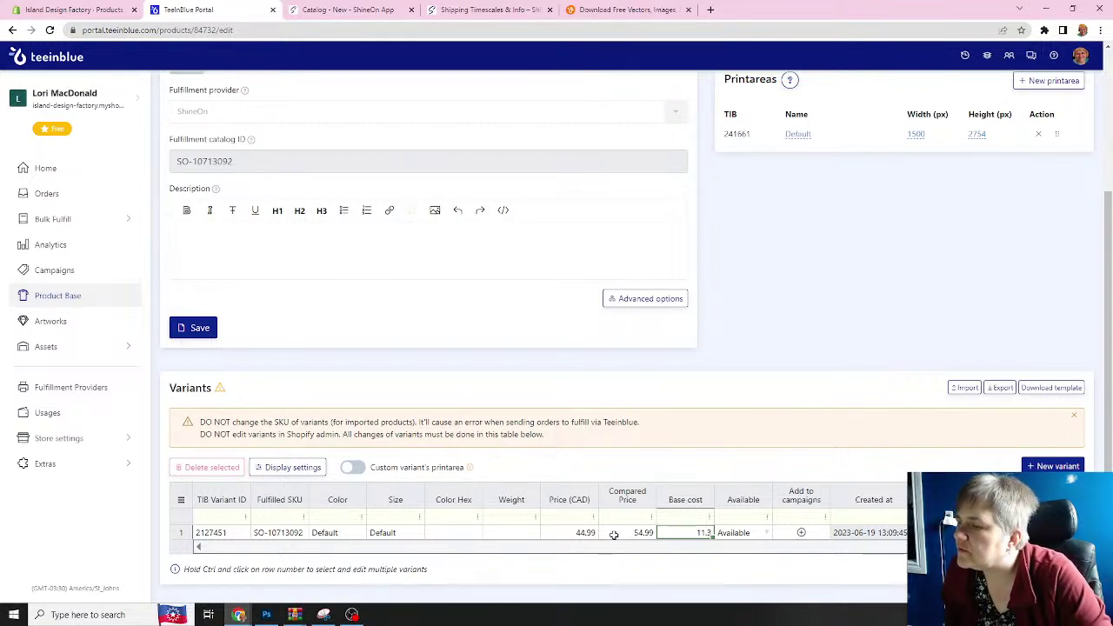
{"action": "left_click", "coordinate": [195, 329]}
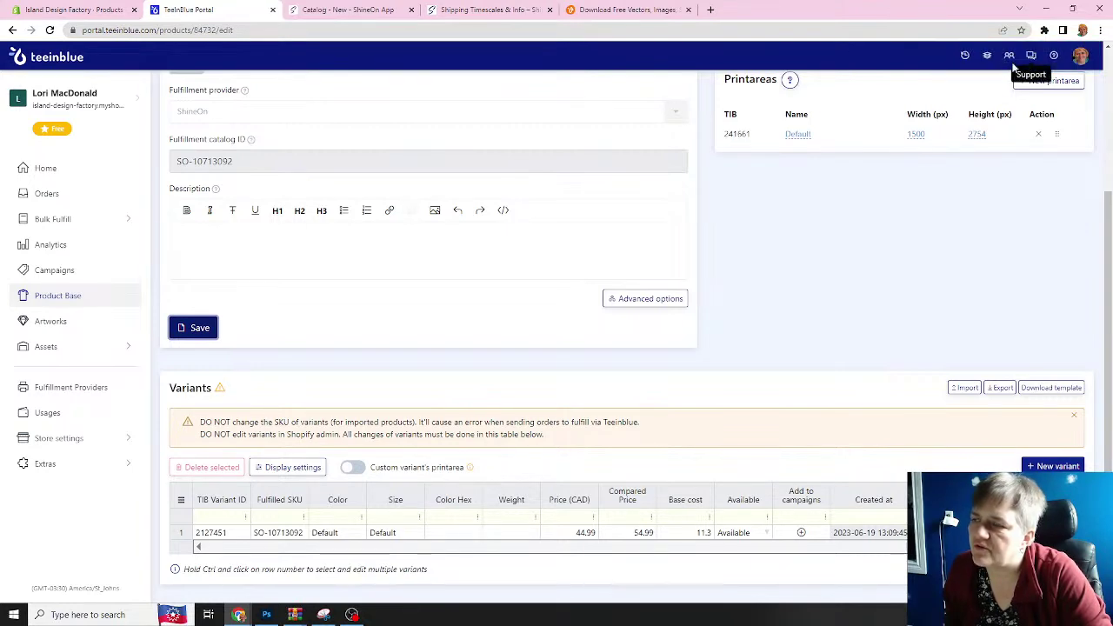
{"action": "scroll", "coordinate": [282, 233], "scroll_direction": "up", "scroll_amount": 3}
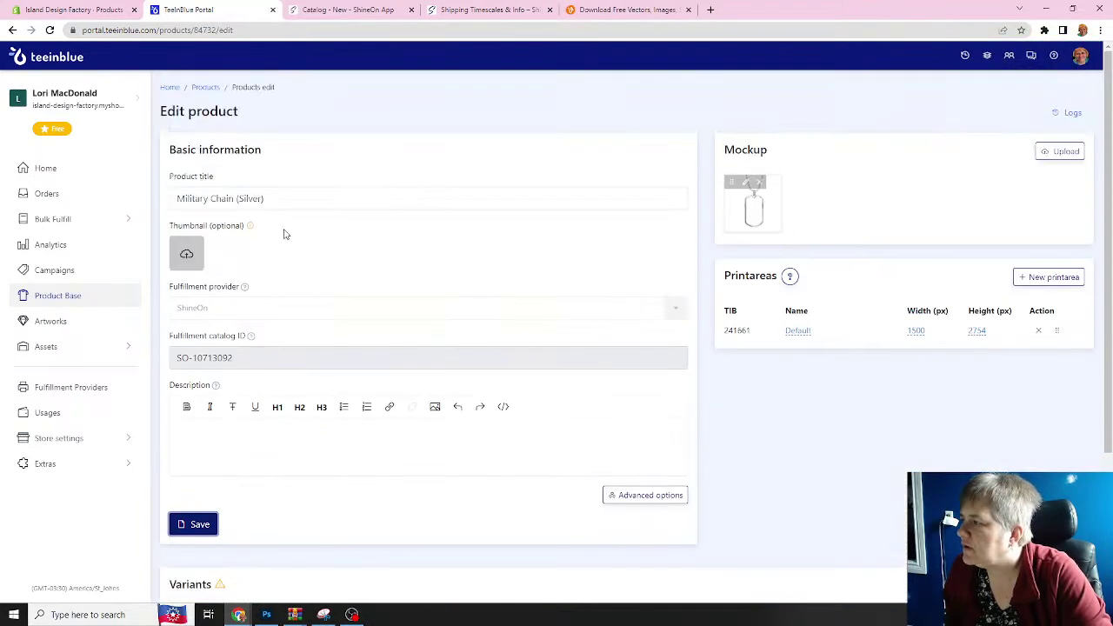
{"action": "left_click", "coordinate": [205, 88]}
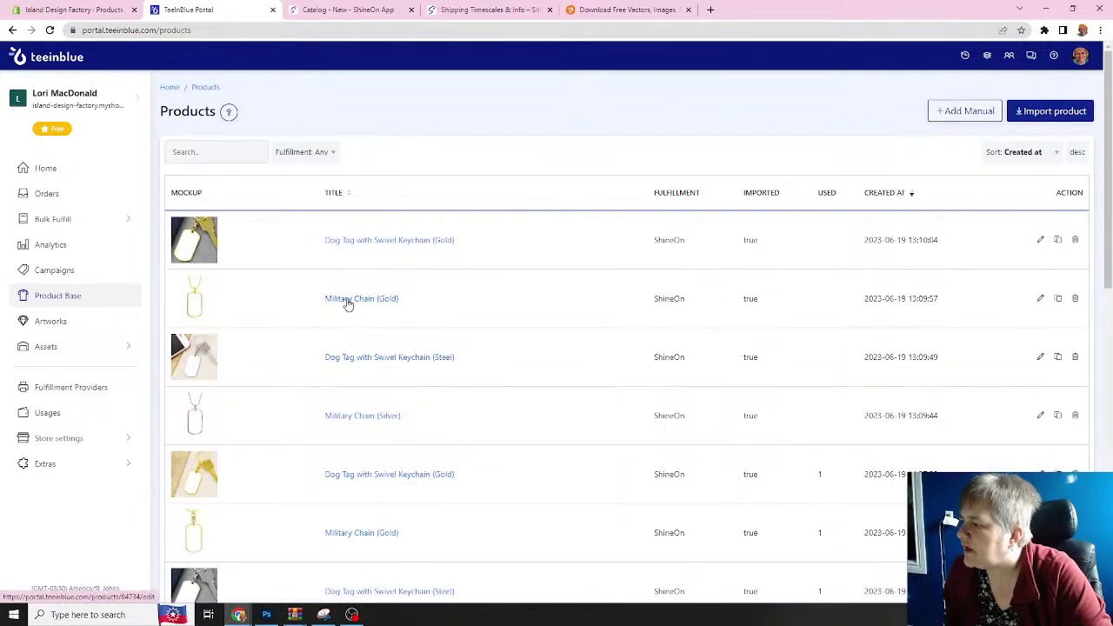
- Open Military Chain (Gold) and set its price to 64.99 CAD, compared price 74.99
{"action": "left_click", "coordinate": [348, 300]}
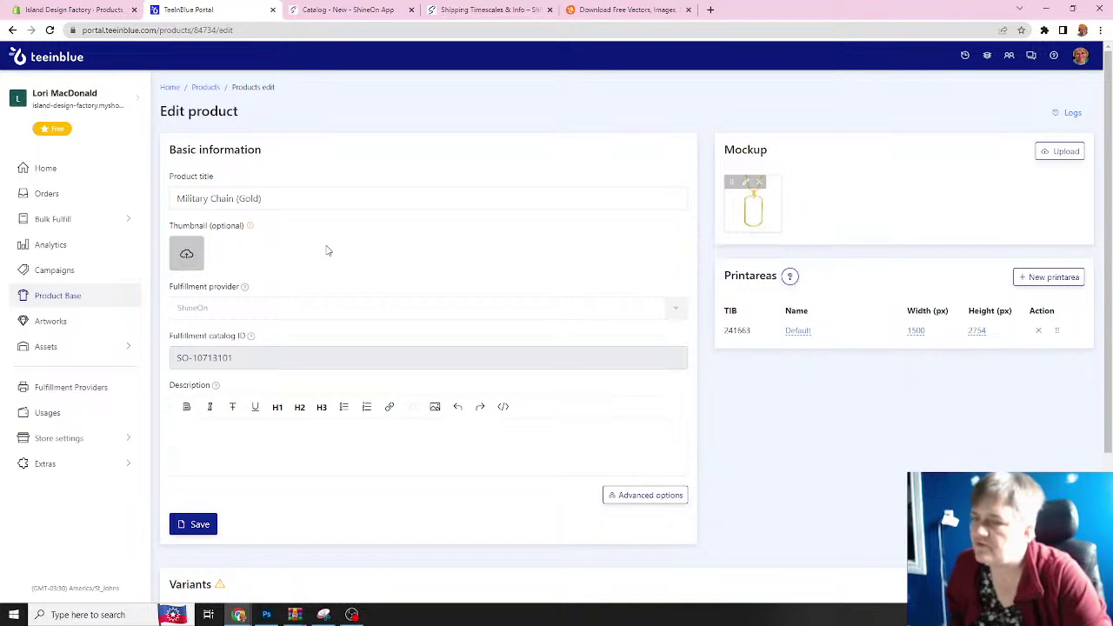
{"action": "mouse_move", "coordinate": [253, 234]}
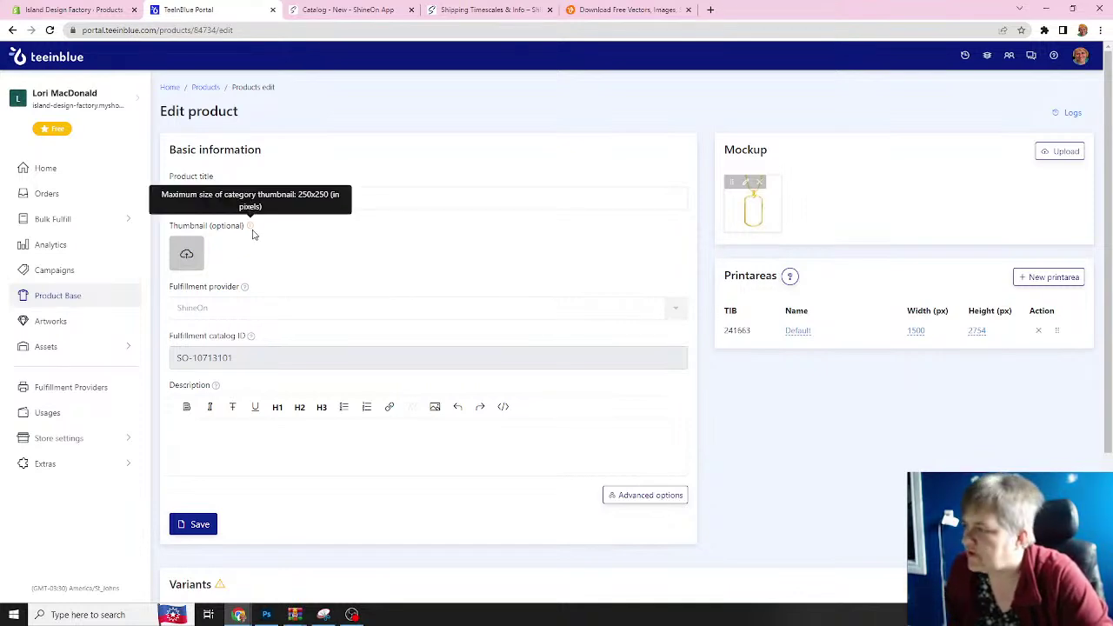
{"action": "scroll", "coordinate": [315, 241], "scroll_direction": "down", "scroll_amount": 2}
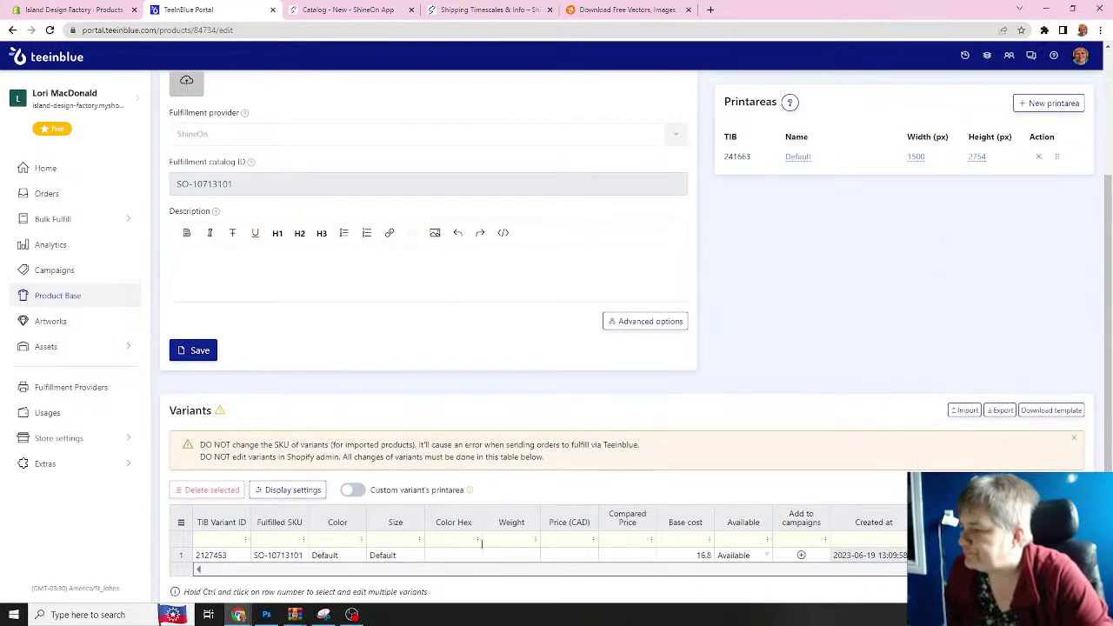
{"action": "left_click", "coordinate": [569, 555]}
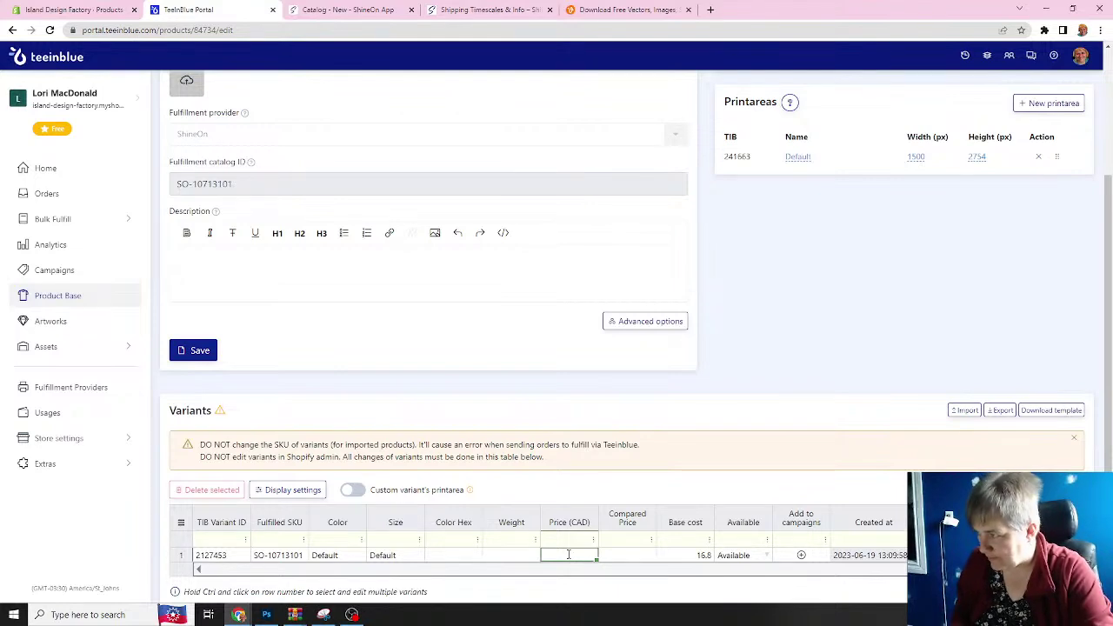
{"action": "scroll", "coordinate": [522, 443], "scroll_direction": "up", "scroll_amount": 2}
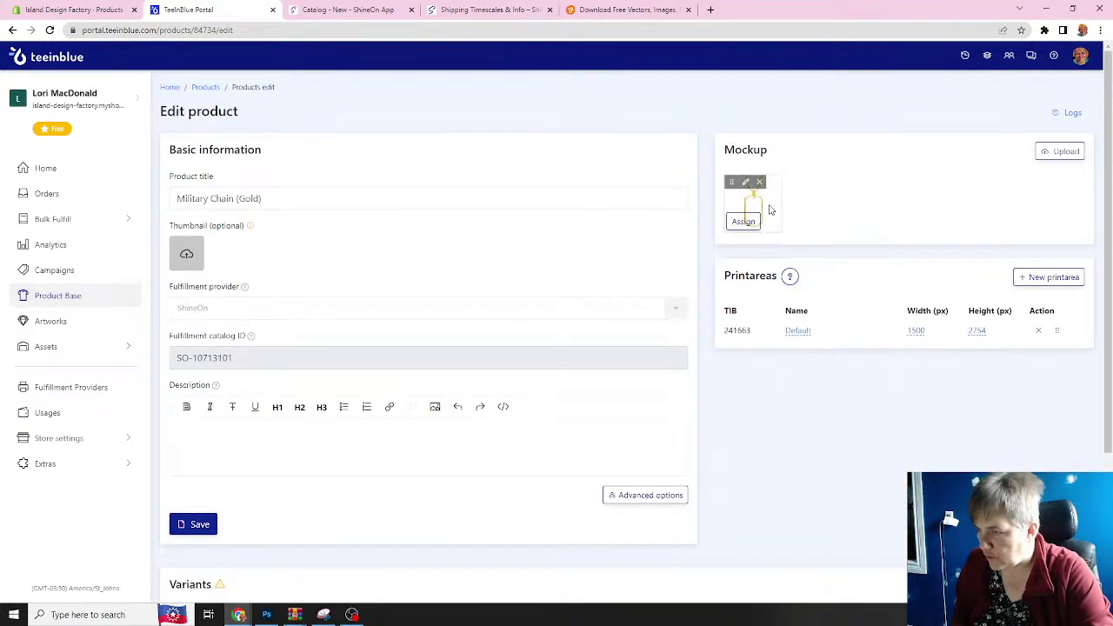
{"action": "scroll", "coordinate": [604, 310], "scroll_direction": "down", "scroll_amount": 2}
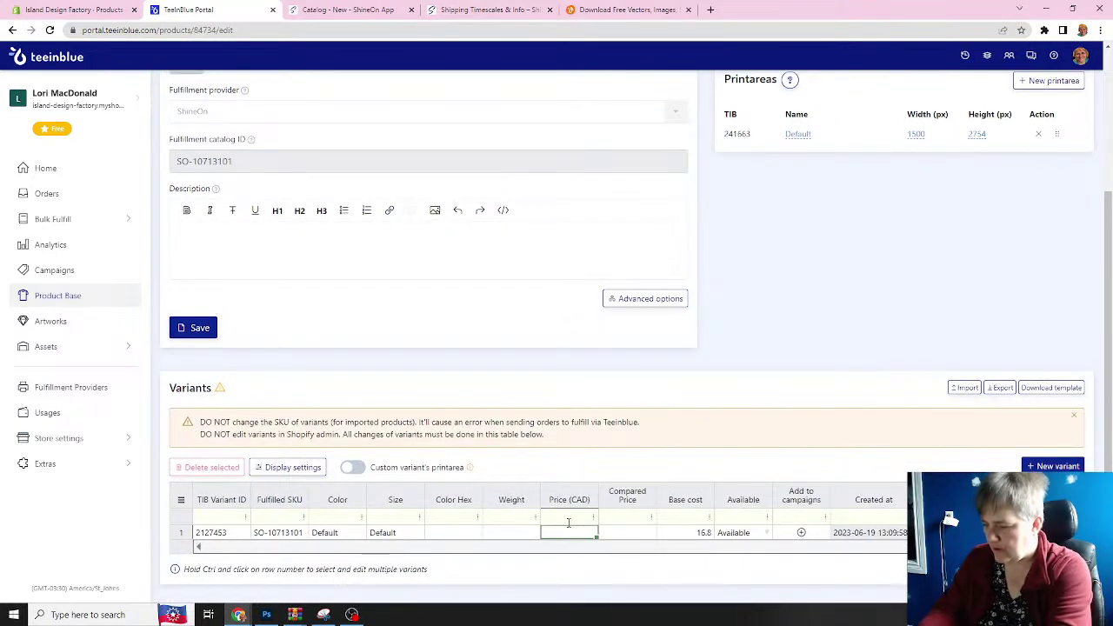
{"action": "type", "text": "64.99"}
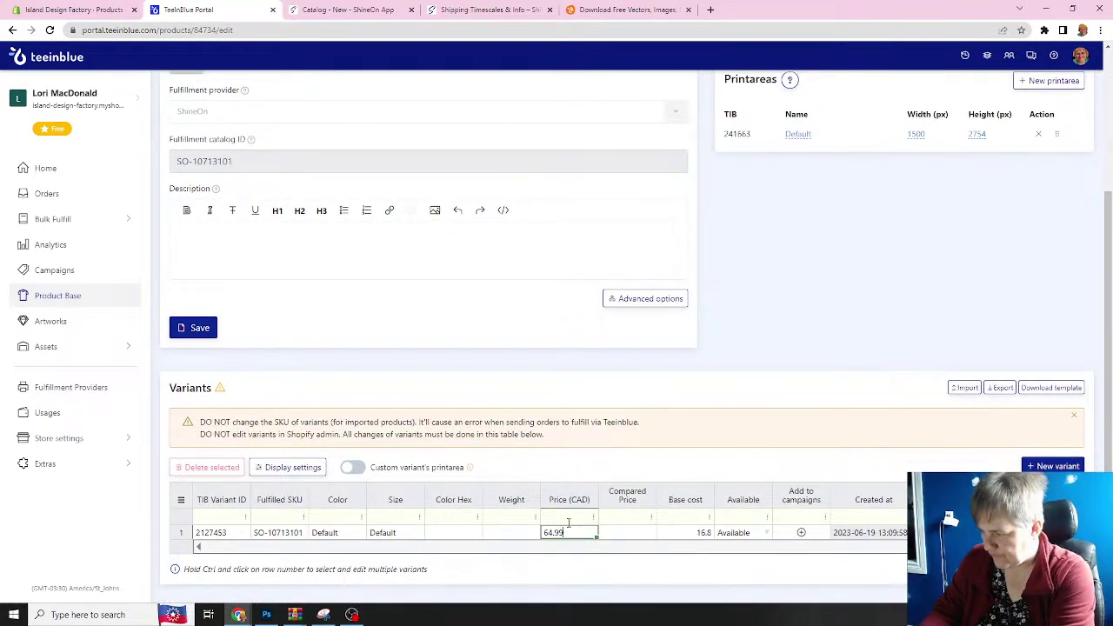
{"action": "key", "text": "Tab"}
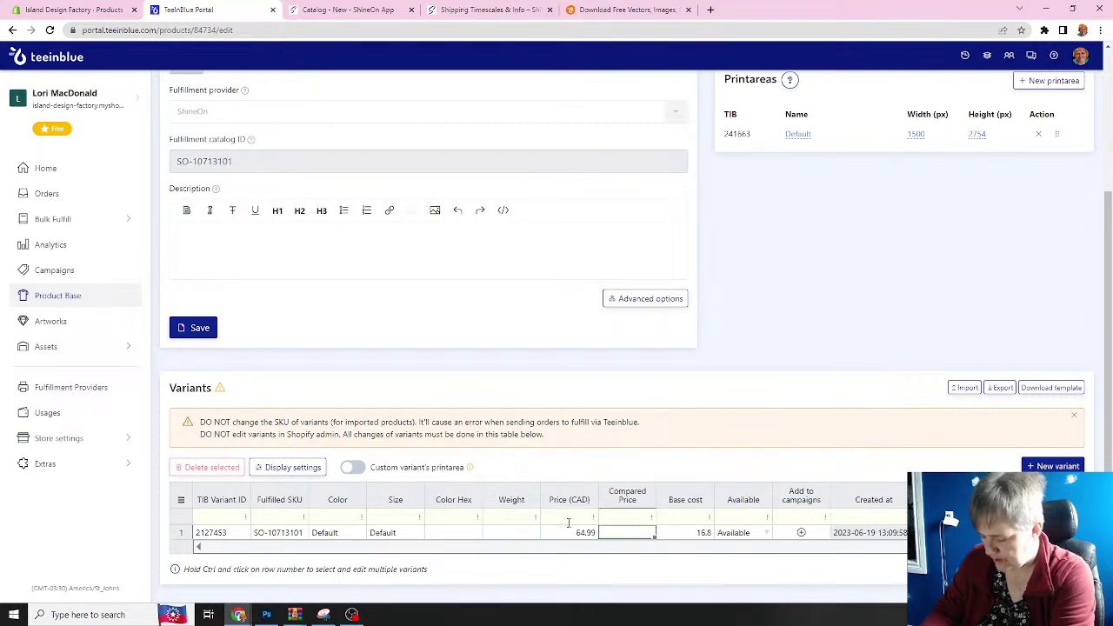
{"action": "type", "text": "74."}
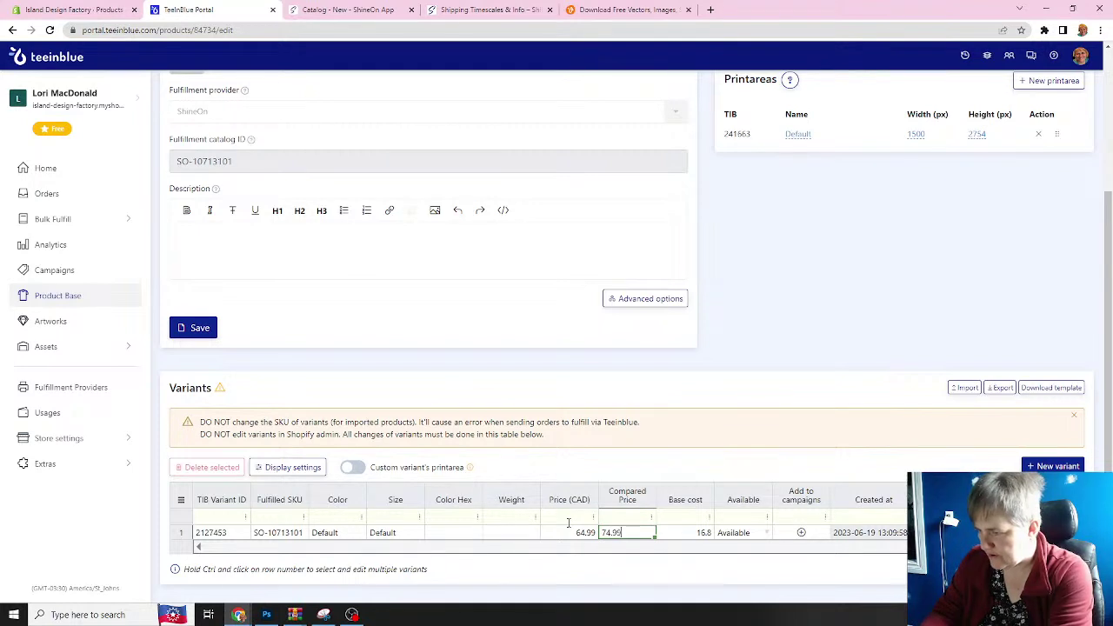
{"action": "type", "text": "99"}
{"action": "key", "text": "Tab"}
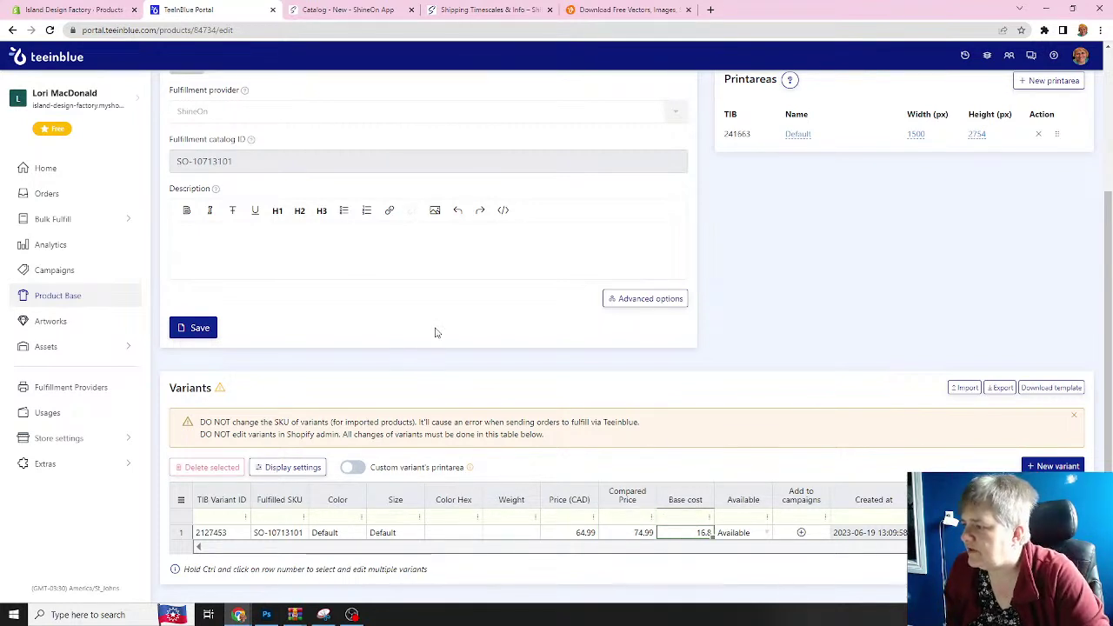
- Save Military Chain (Gold) and go back to the Products list
{"action": "scroll", "coordinate": [431, 340], "scroll_direction": "up", "scroll_amount": 2}
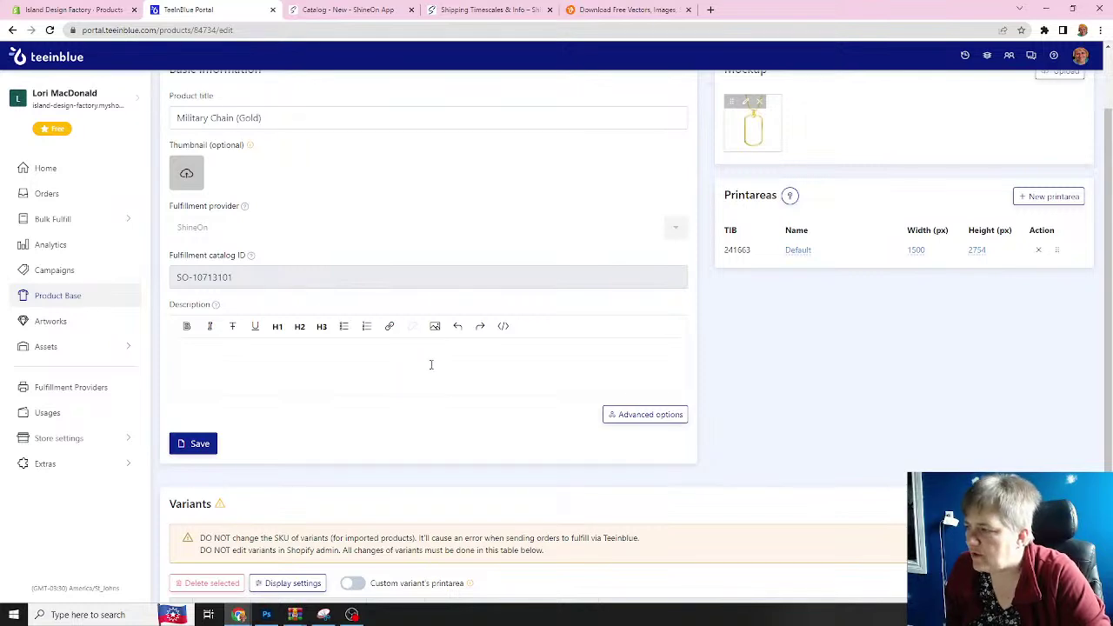
{"action": "scroll", "coordinate": [431, 365], "scroll_direction": "down", "scroll_amount": 1}
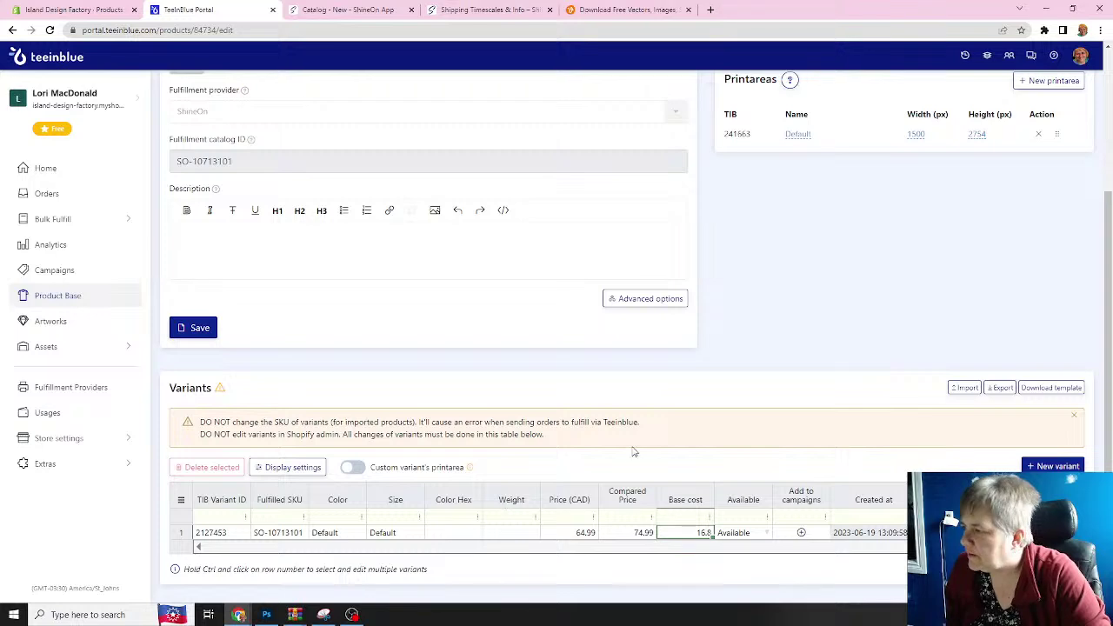
{"action": "scroll", "coordinate": [617, 452], "scroll_direction": "up", "scroll_amount": 2}
{"action": "left_click", "coordinate": [194, 525]}
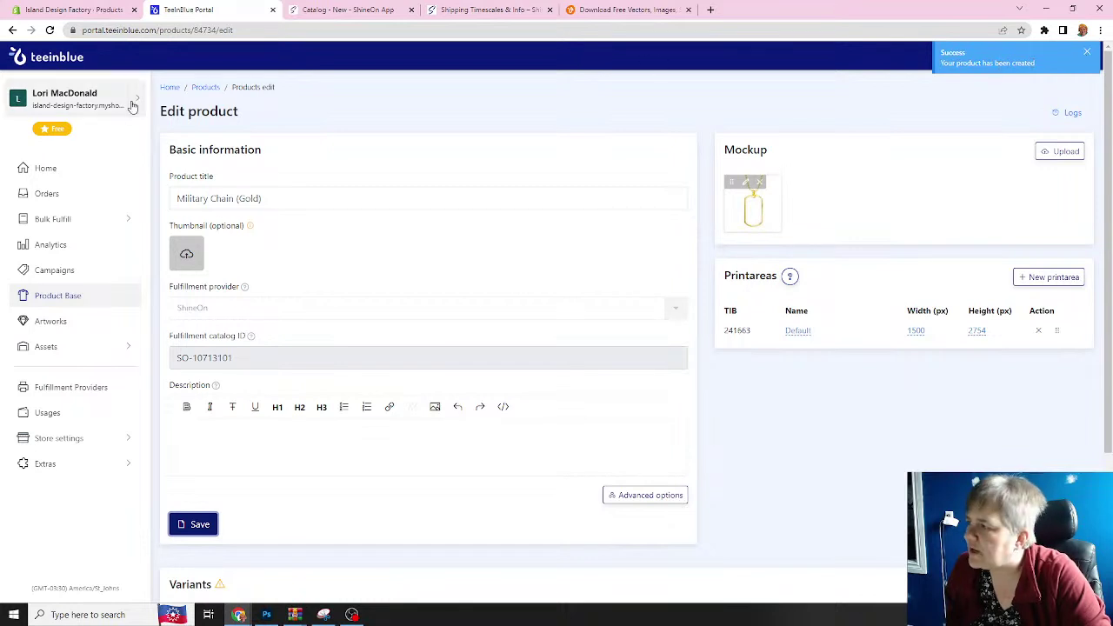
{"action": "left_click", "coordinate": [205, 87]}
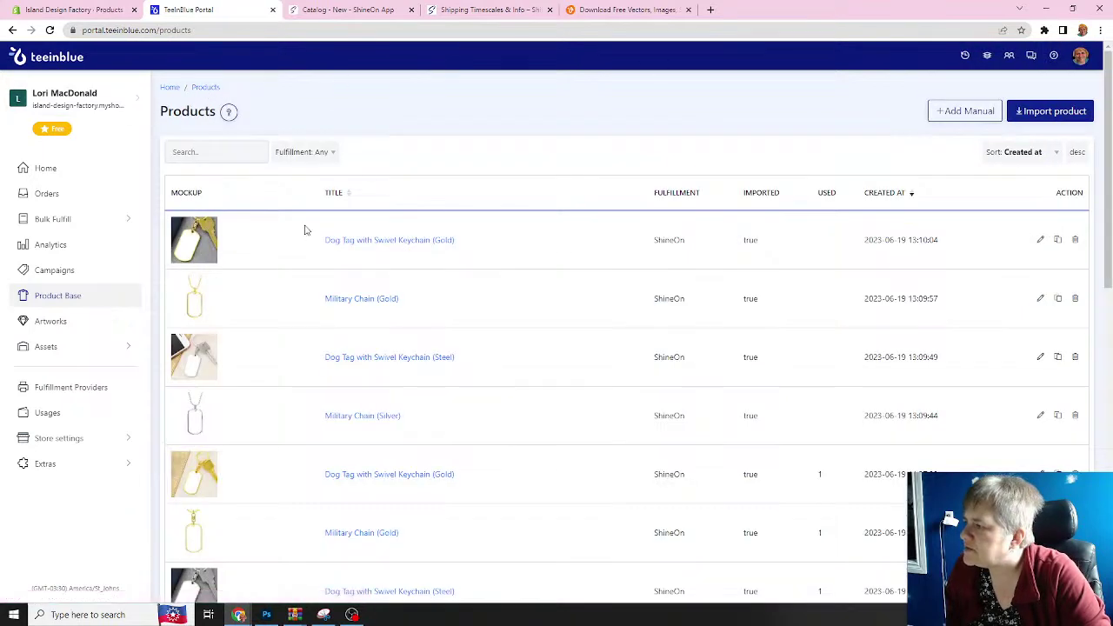
- Price Dog Tag with Swivel Keychain (Gold) at 54.99 CAD with 64.99 compared price, then return to Products
{"action": "left_click", "coordinate": [354, 246]}
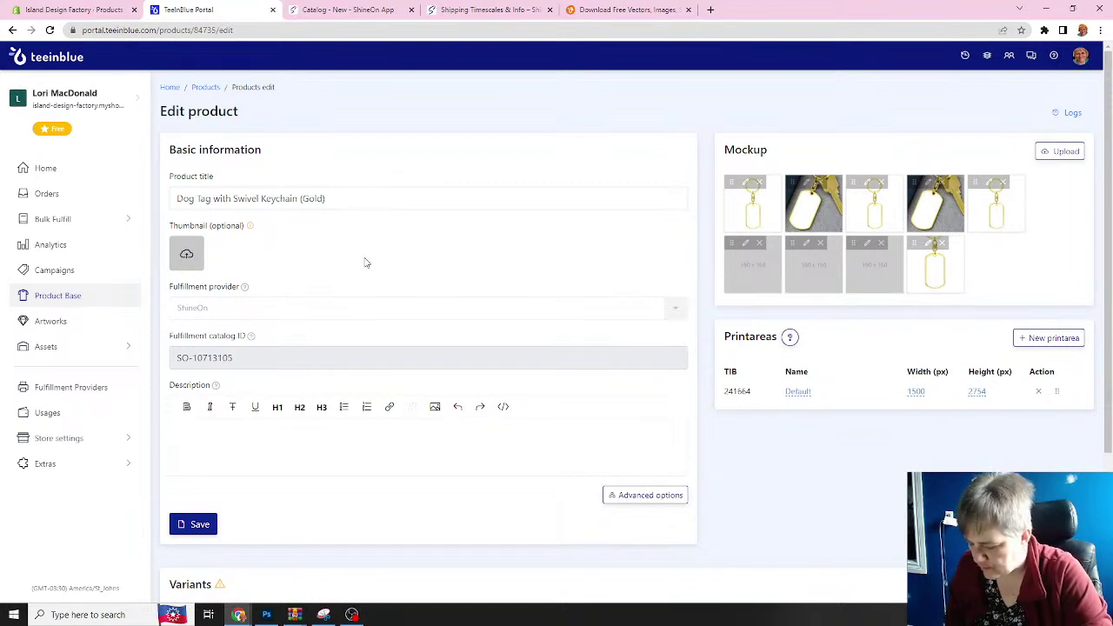
{"action": "scroll", "coordinate": [366, 263], "scroll_direction": "down", "scroll_amount": 3}
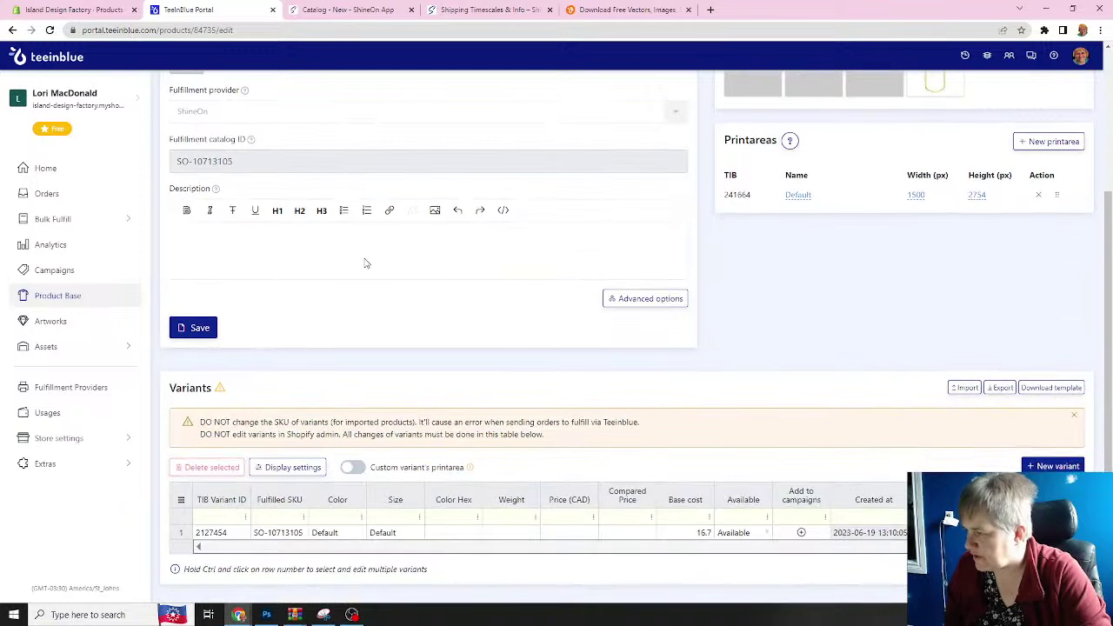
{"action": "left_click", "coordinate": [571, 532]}
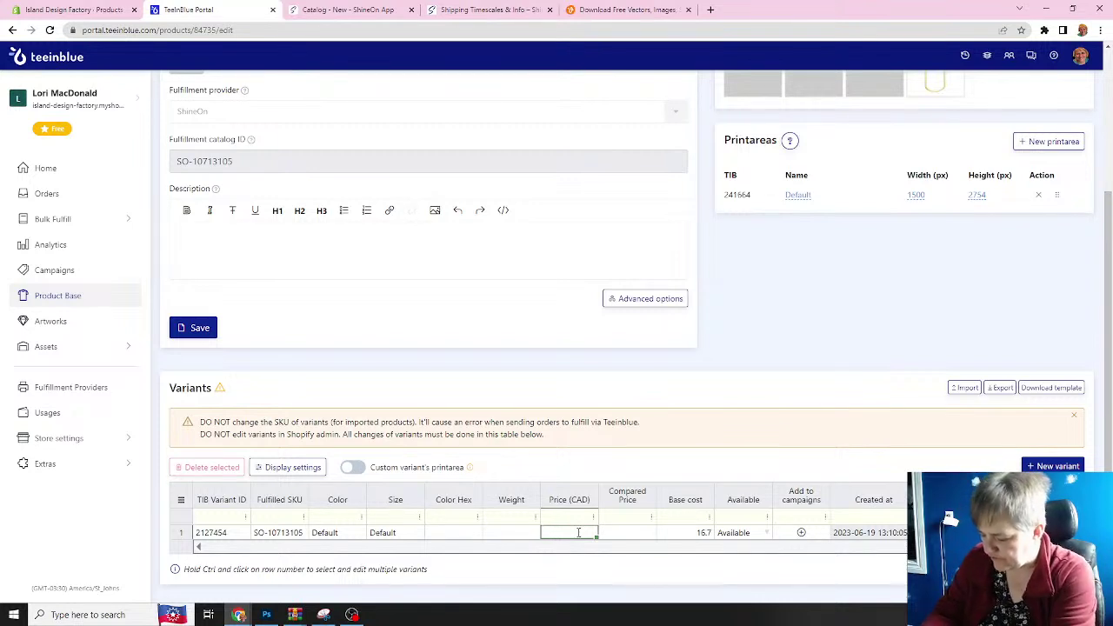
{"action": "type", "text": "4.99"}
{"action": "key", "text": "Tab"}
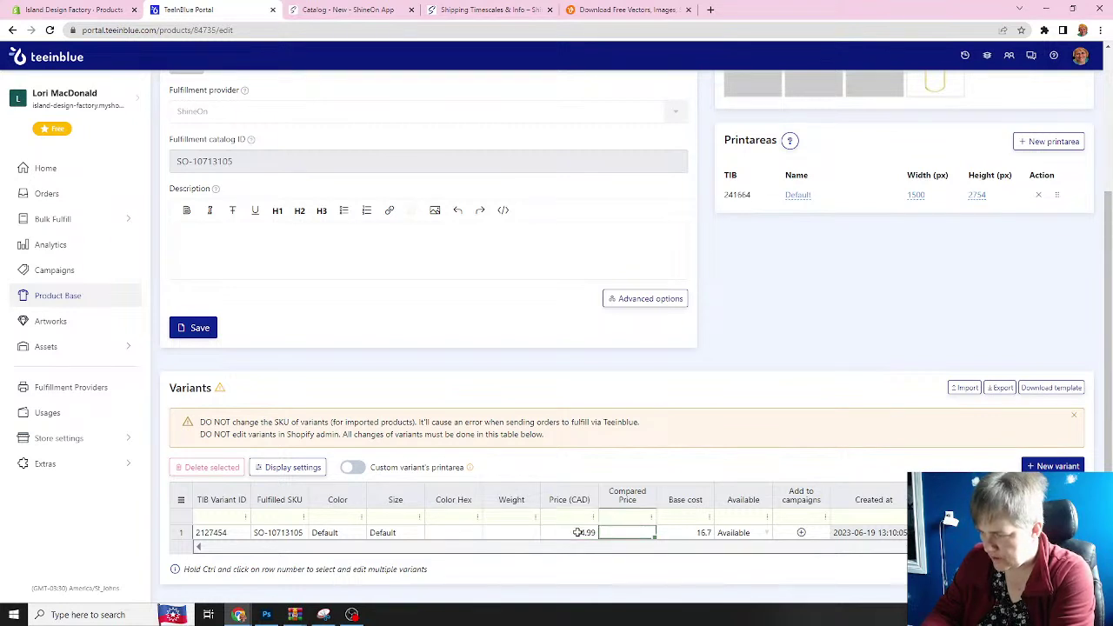
{"action": "type", "text": "64.99"}
{"action": "key", "text": "Tab"}
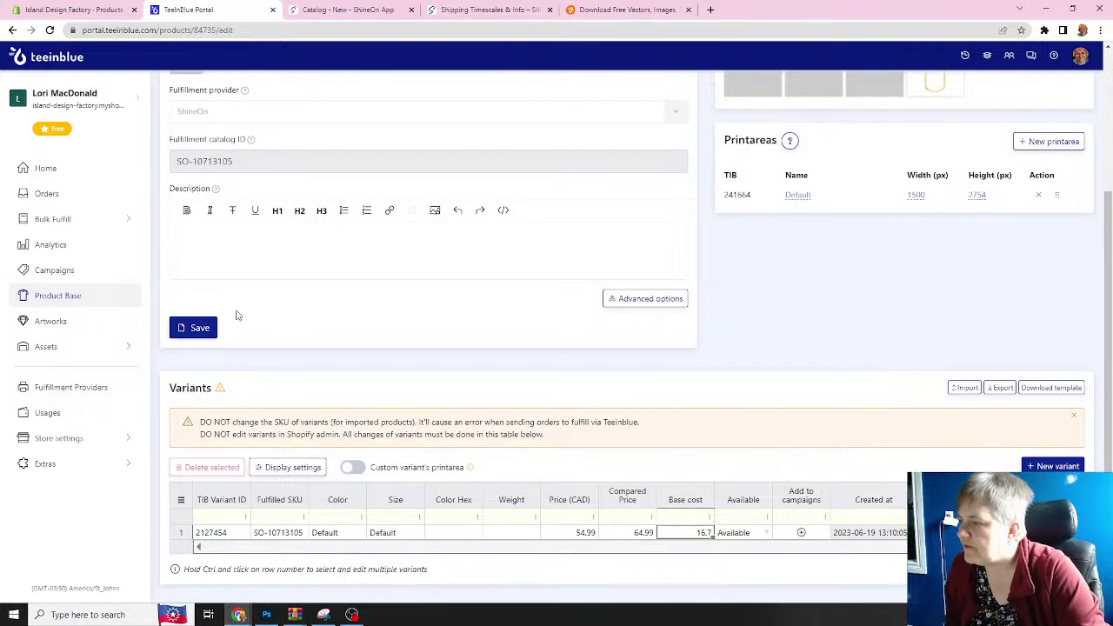
{"action": "left_click", "coordinate": [387, 270]}
{"action": "scroll", "coordinate": [392, 271], "scroll_direction": "up", "scroll_amount": 3}
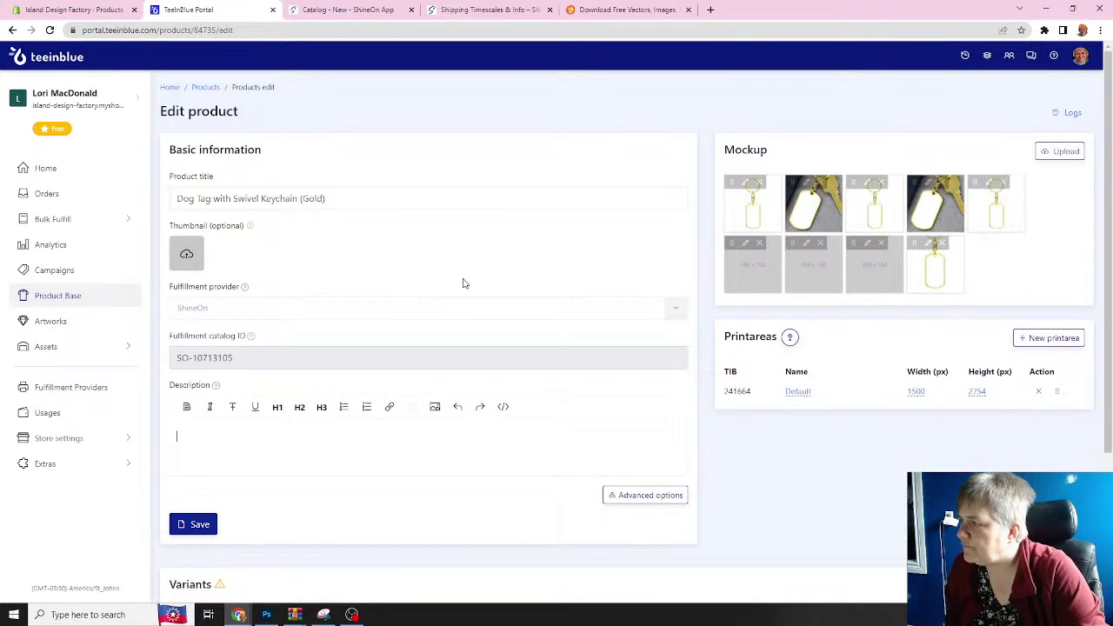
{"action": "left_click", "coordinate": [205, 87]}
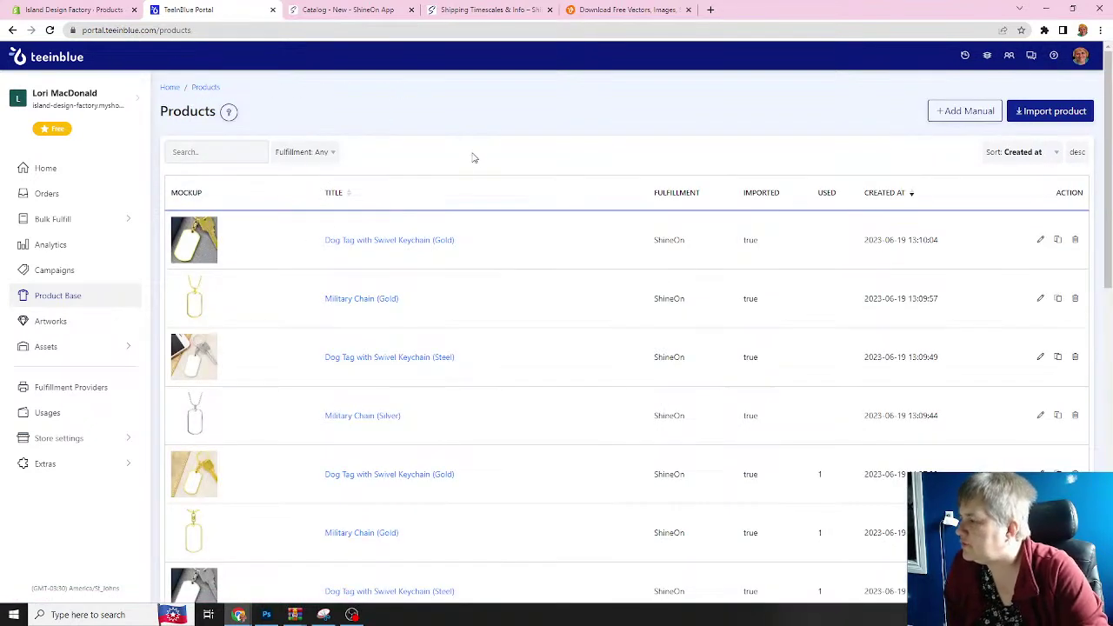
- Open the dogtag firefighter artwork from the Artworks gallery to review it, then cancel out
{"action": "left_click", "coordinate": [53, 322]}
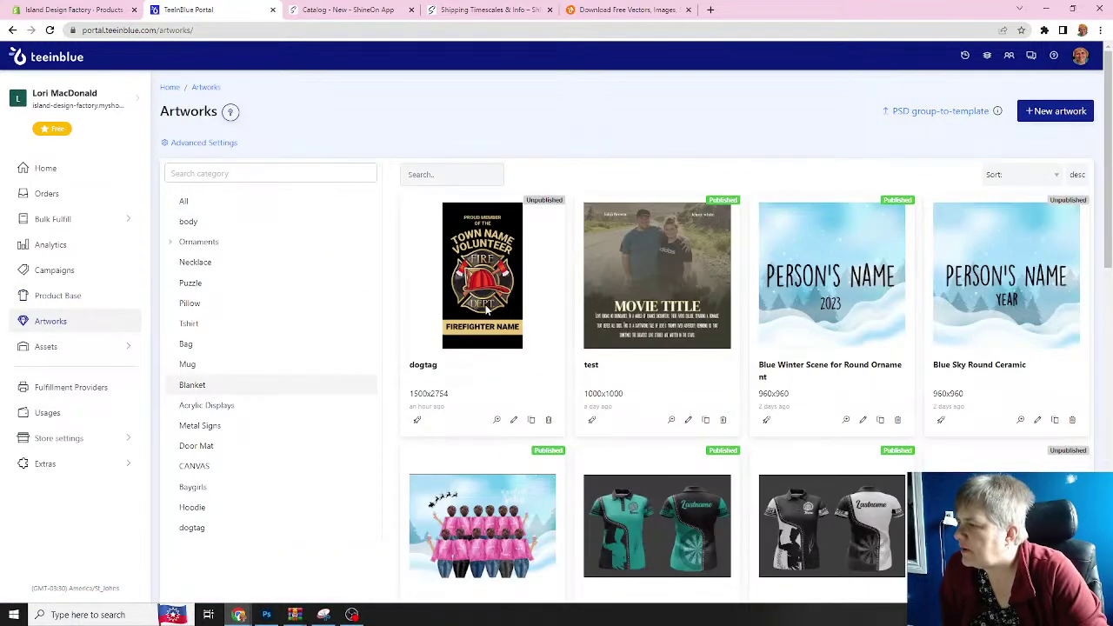
{"action": "left_click", "coordinate": [515, 422]}
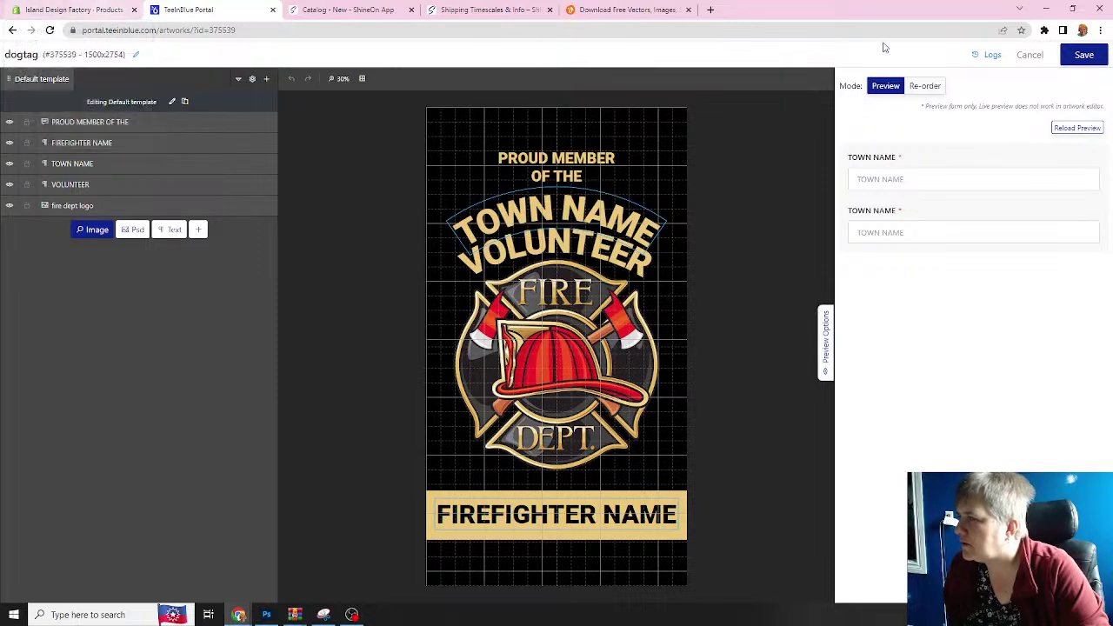
{"action": "left_click", "coordinate": [1031, 55]}
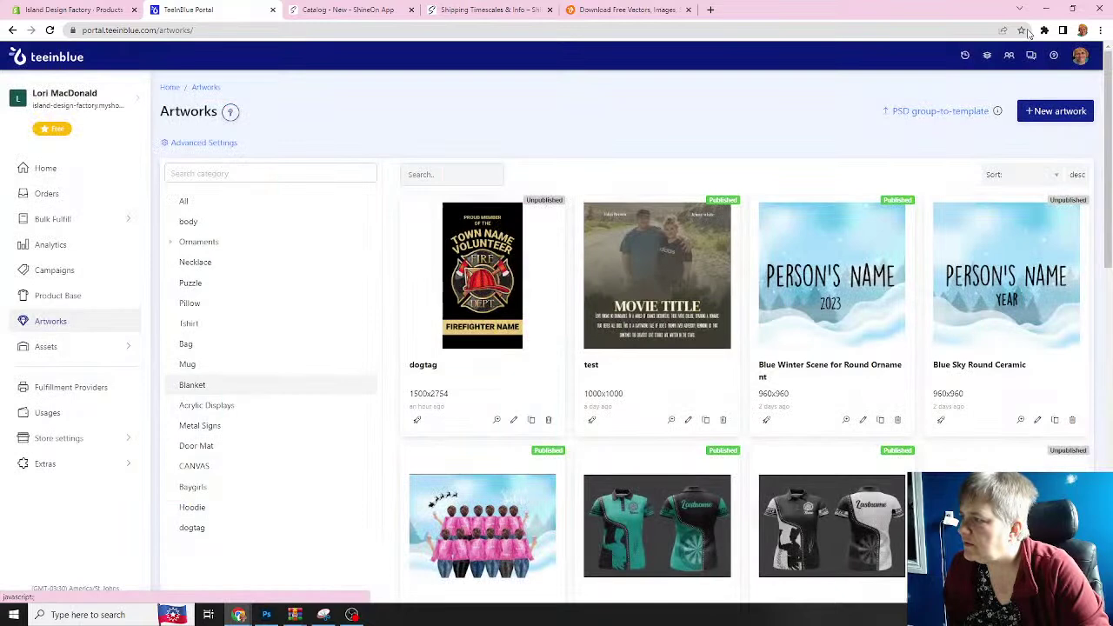
{"action": "left_click", "coordinate": [71, 298]}
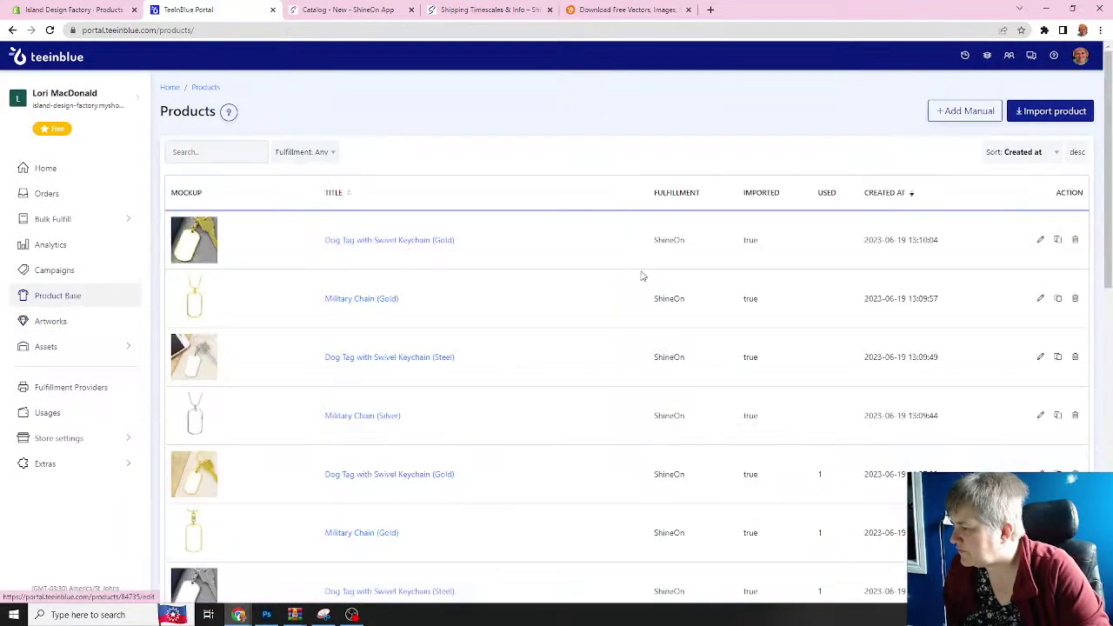
{"action": "left_click", "coordinate": [360, 241]}
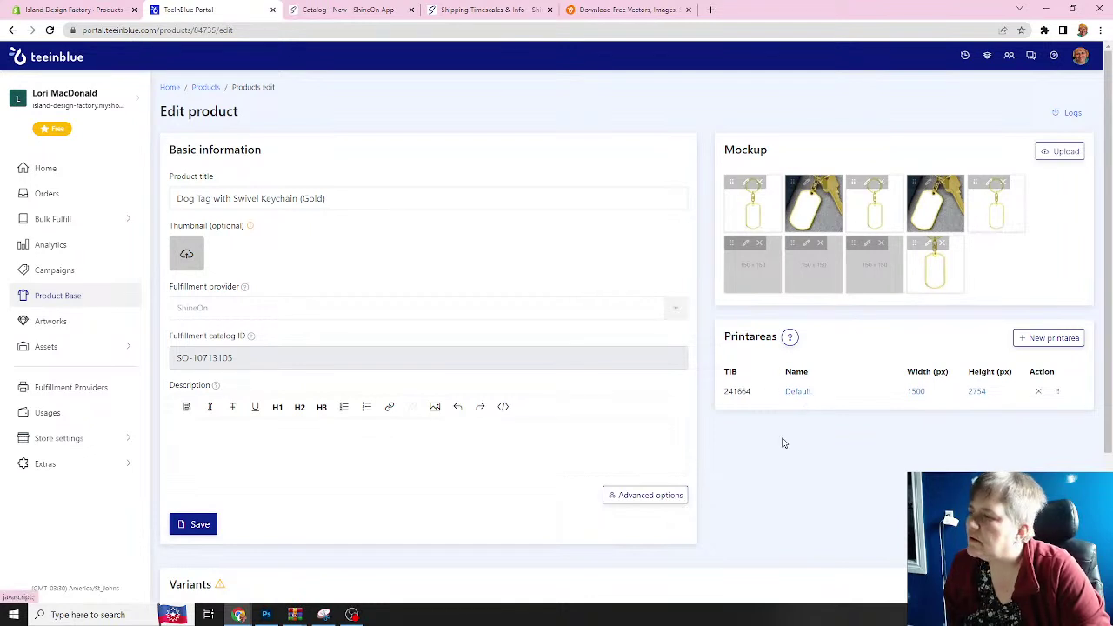
{"action": "mouse_move", "coordinate": [835, 264]}
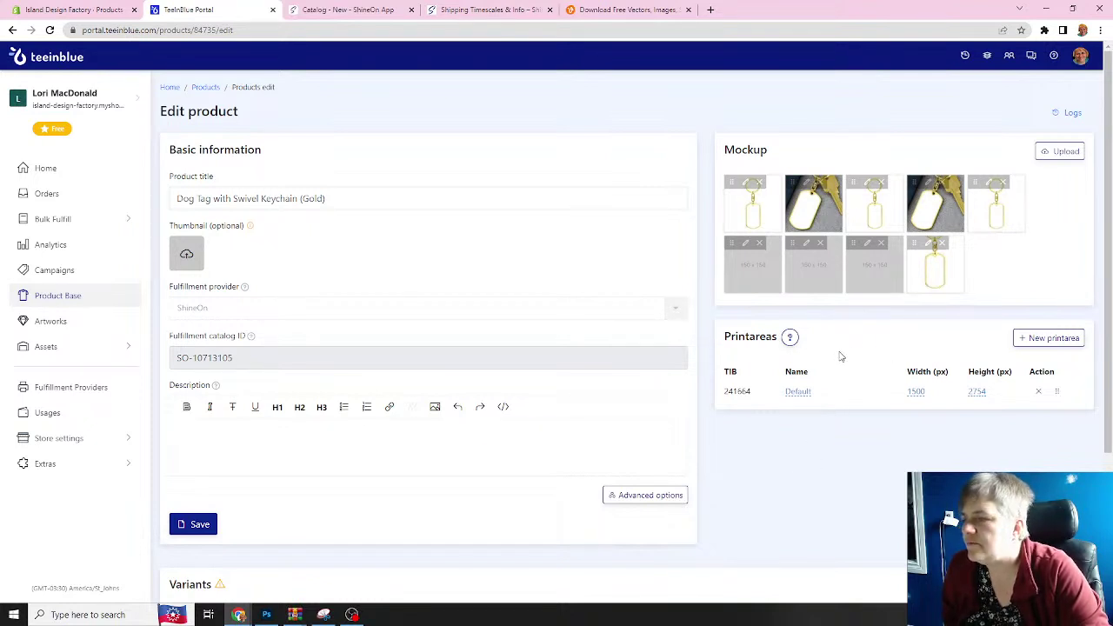
{"action": "mouse_move", "coordinate": [927, 280]}
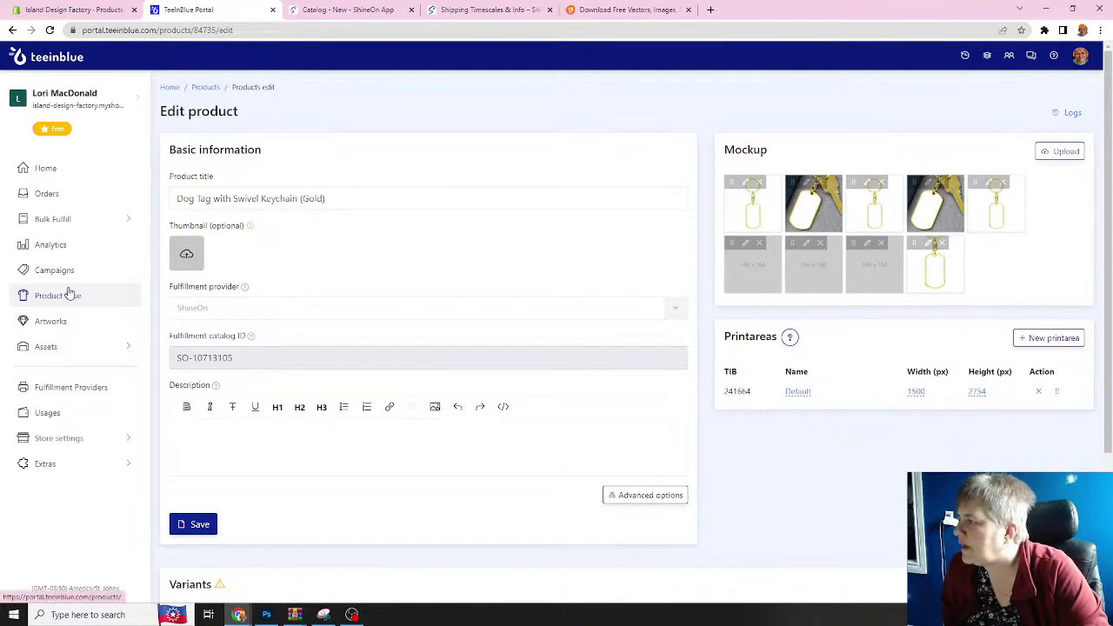
{"action": "left_click", "coordinate": [54, 322]}
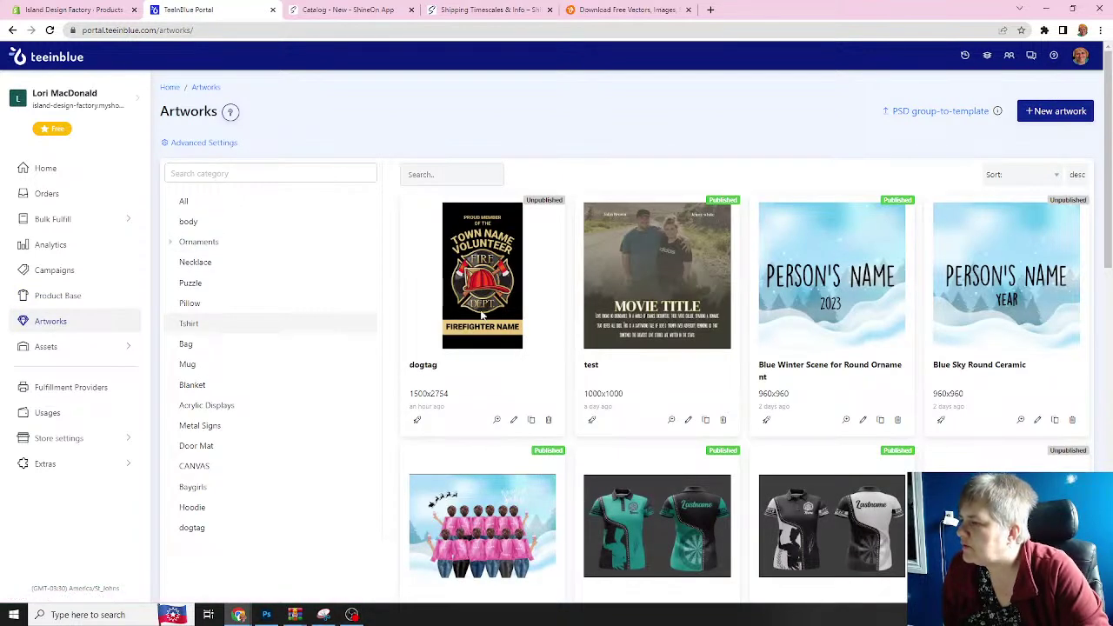
- Start a new artwork titled Volunteer Firefighter Dogtag in the dogtag category
{"action": "left_click", "coordinate": [1058, 112]}
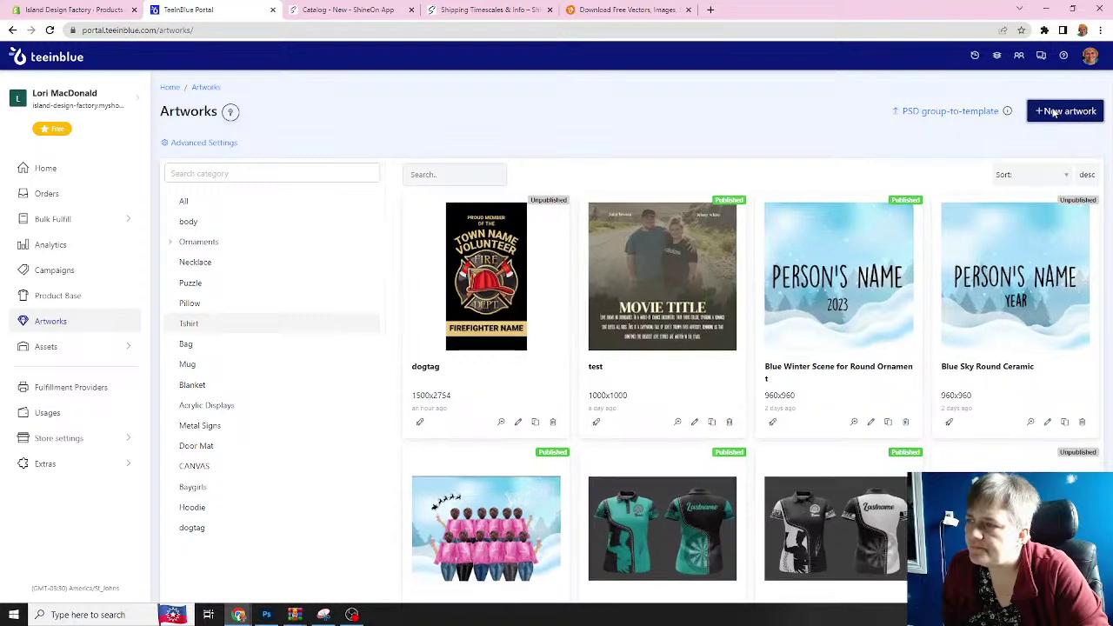
{"action": "left_click", "coordinate": [515, 229]}
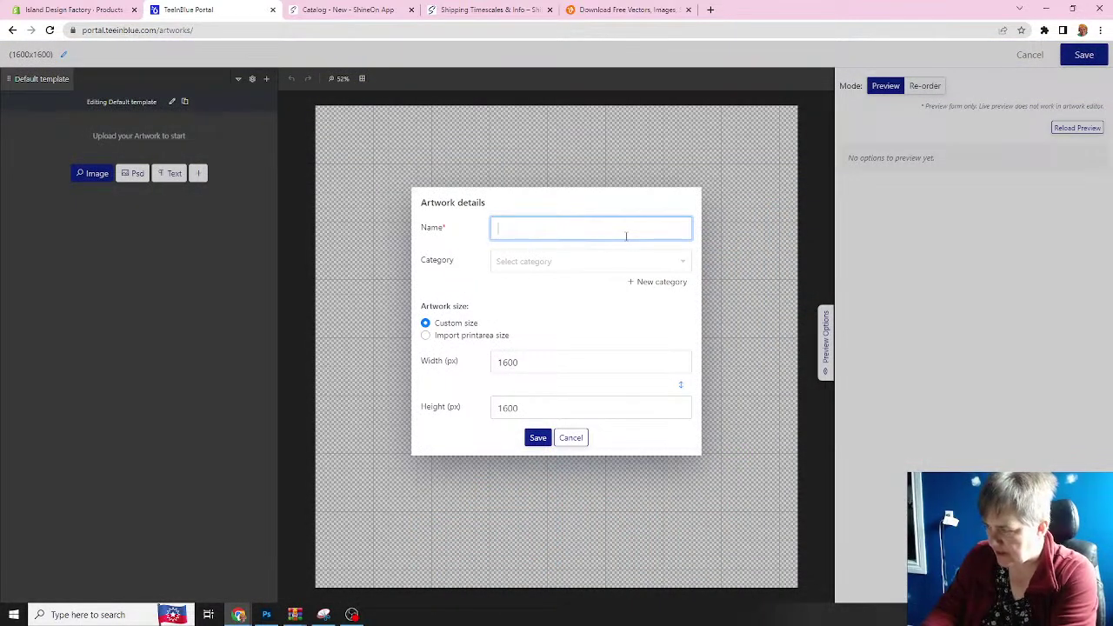
{"action": "type", "text": "Volunteer Fire"}
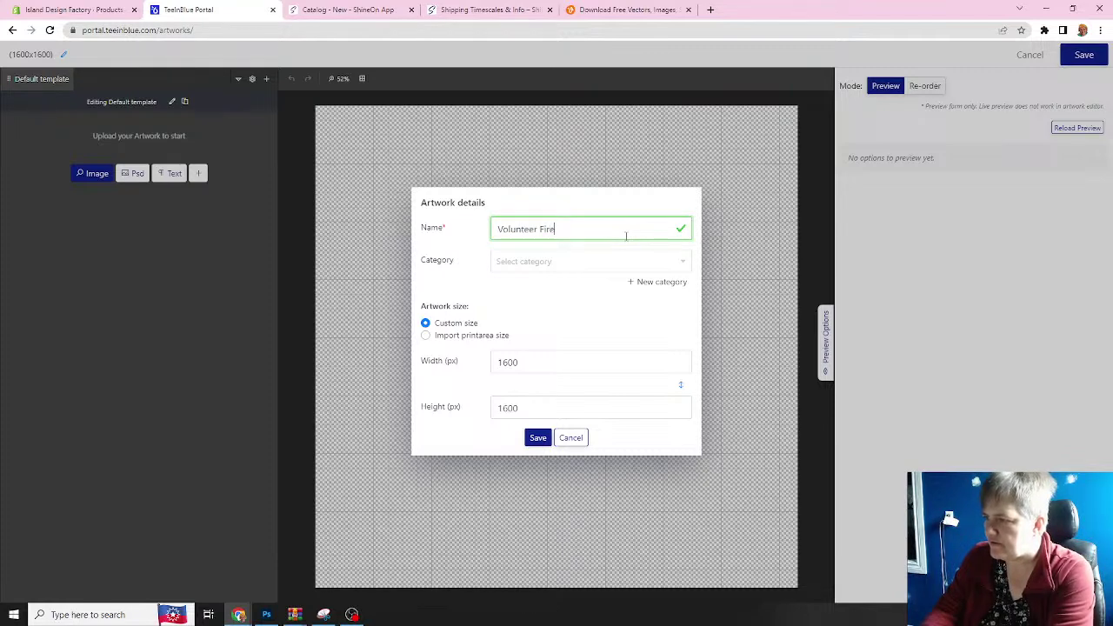
{"action": "type", "text": "fighter Dog"}
{"action": "type", "text": "g"}
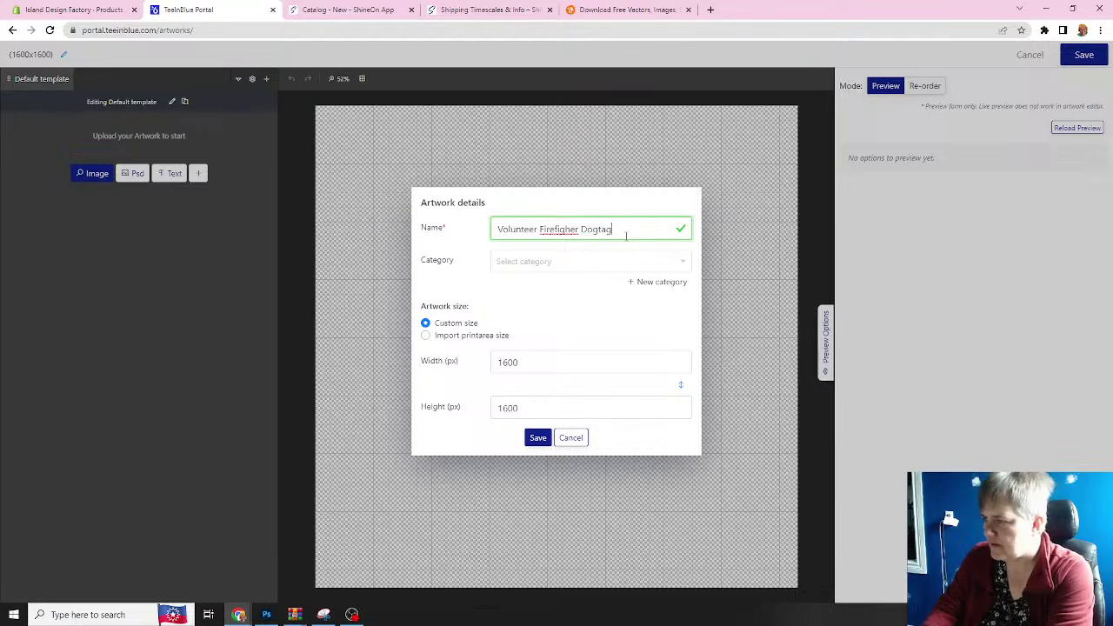
{"action": "left_click", "coordinate": [566, 263]}
{"action": "type", "text": "d"}
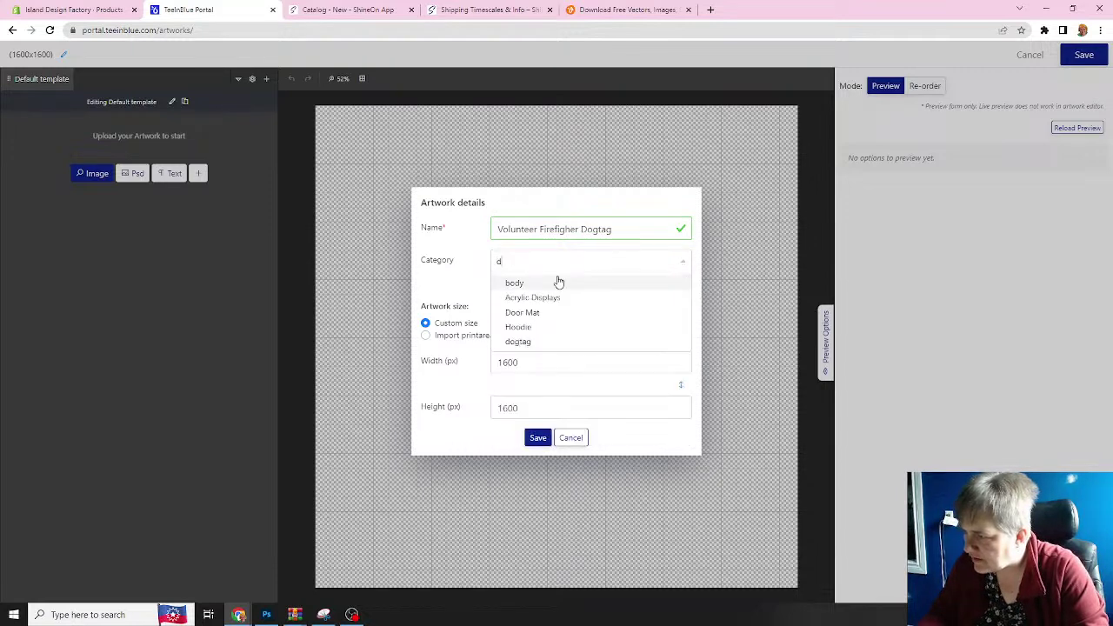
{"action": "left_click", "coordinate": [517, 341]}
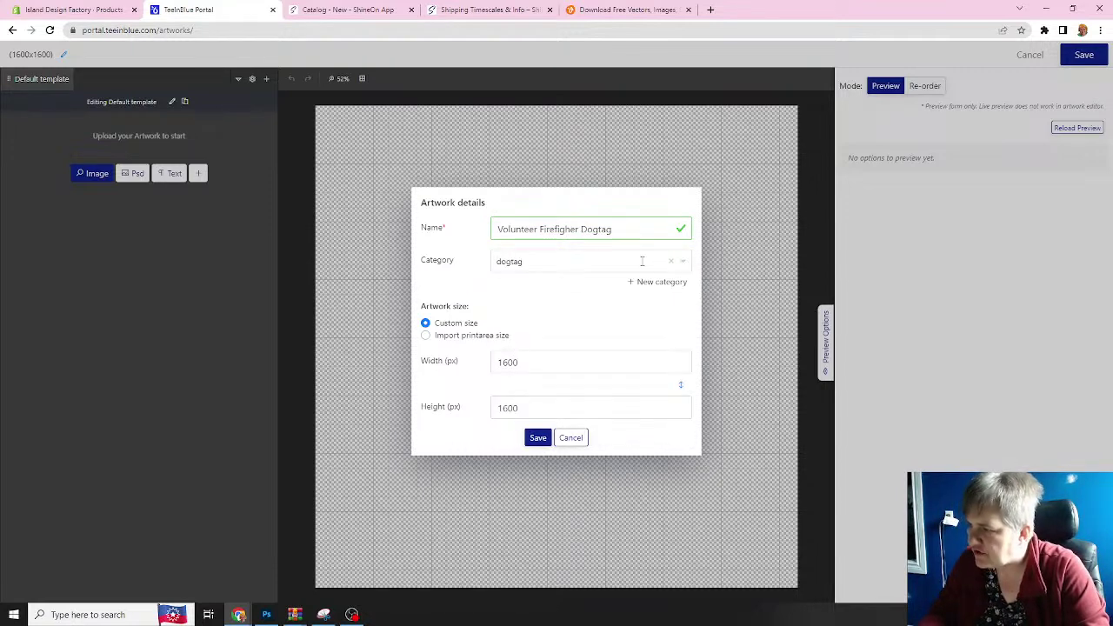
{"action": "left_click", "coordinate": [652, 285]}
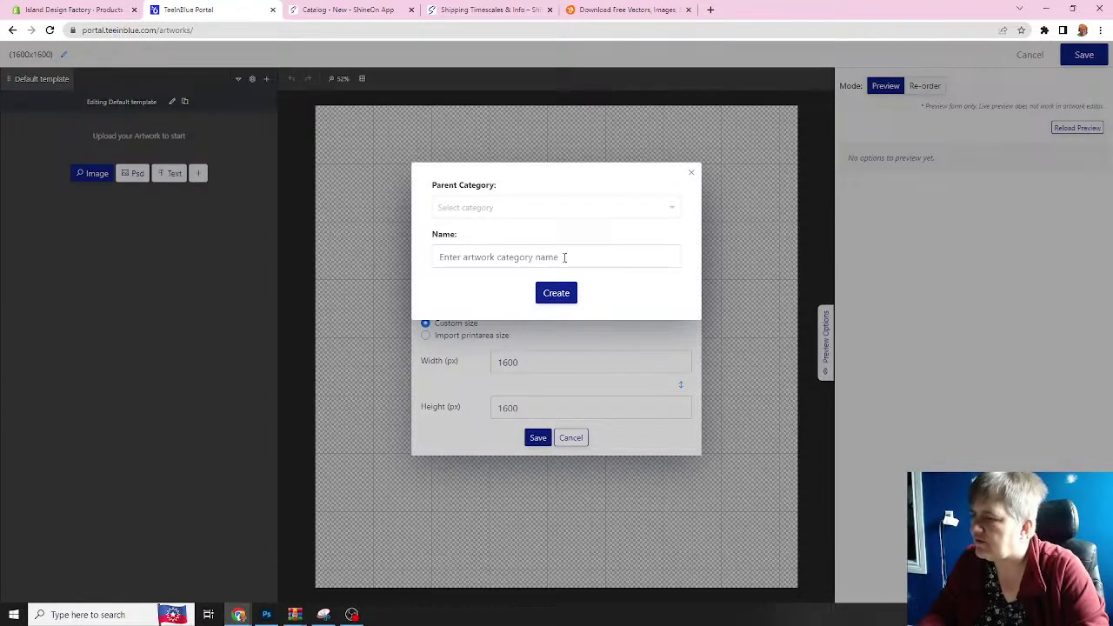
{"action": "left_click", "coordinate": [693, 174]}
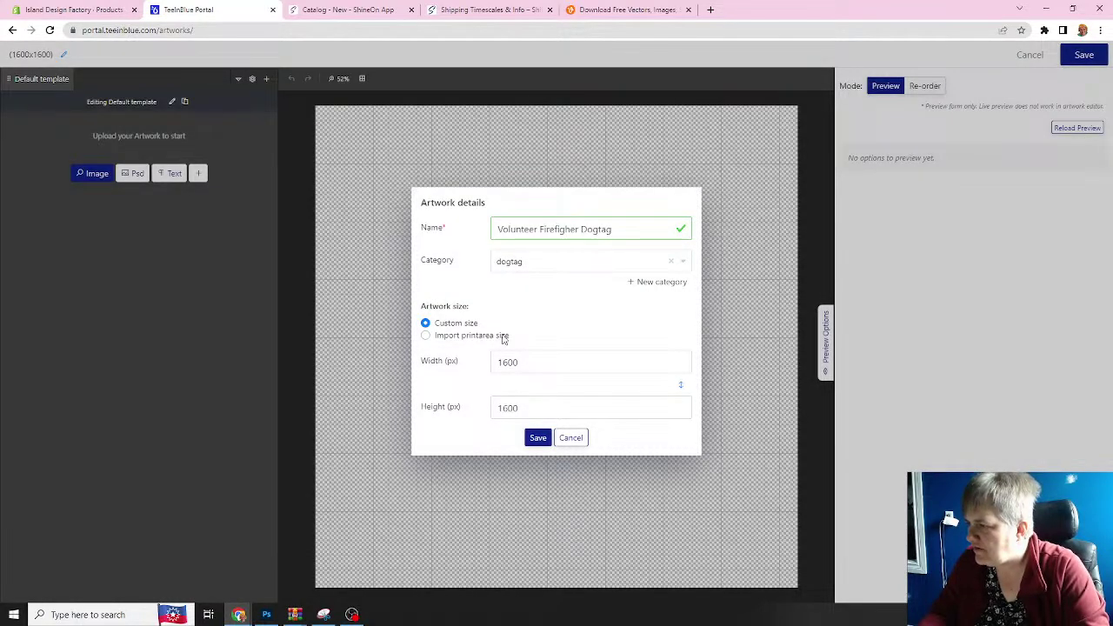
- Size it from the Dog Tag with Swivel Keychain (Gold) Default printarea, 1500×2754, and save
{"action": "left_click", "coordinate": [425, 337]}
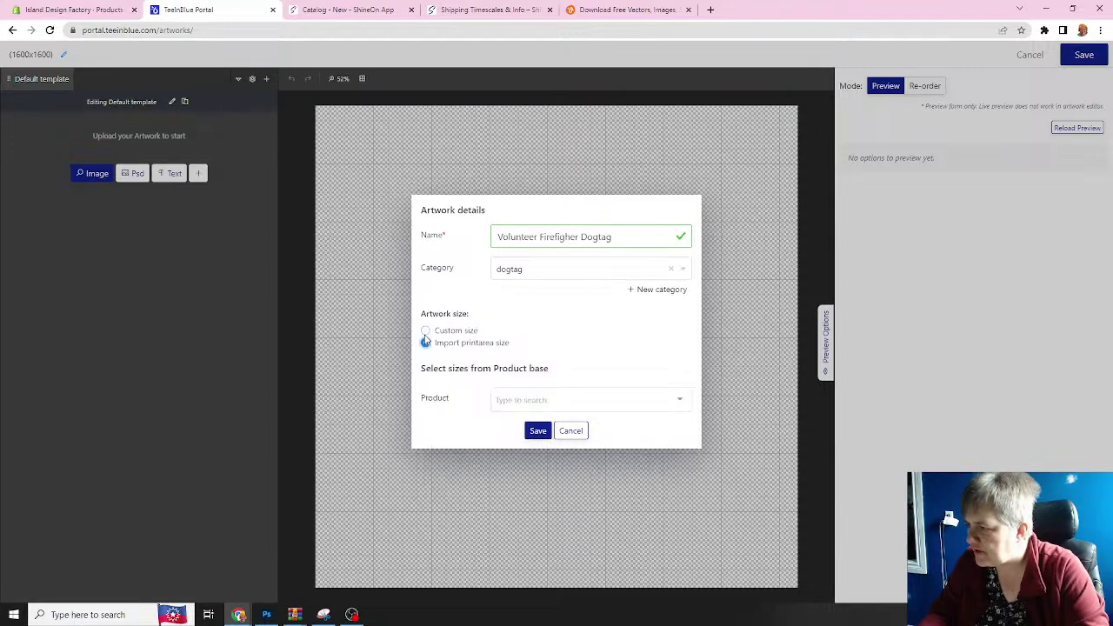
{"action": "left_click", "coordinate": [517, 399]}
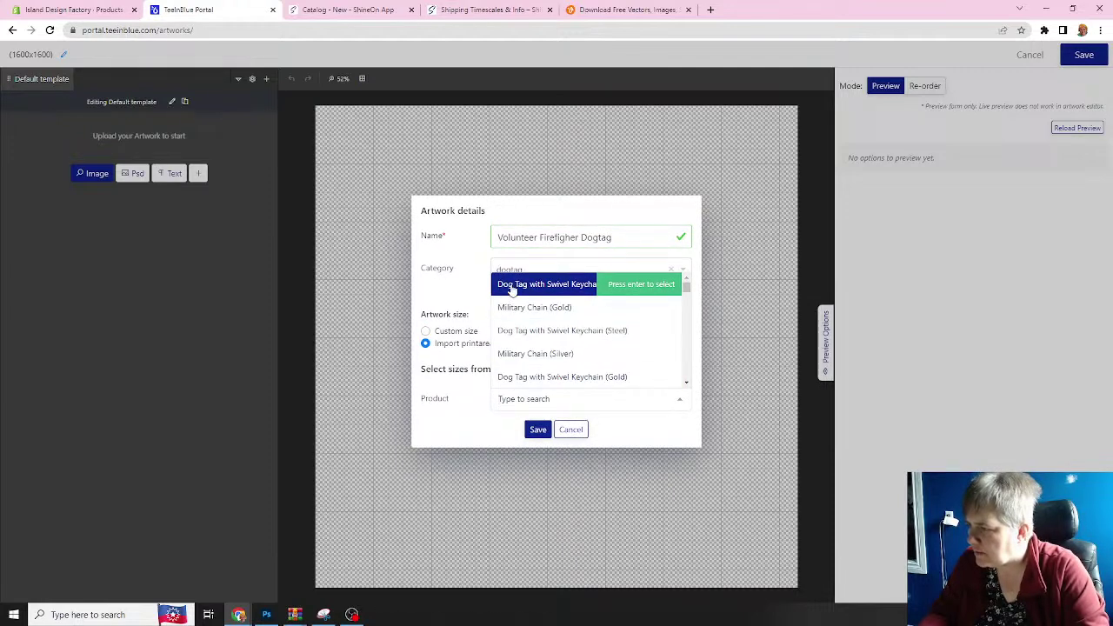
{"action": "left_click", "coordinate": [513, 287]}
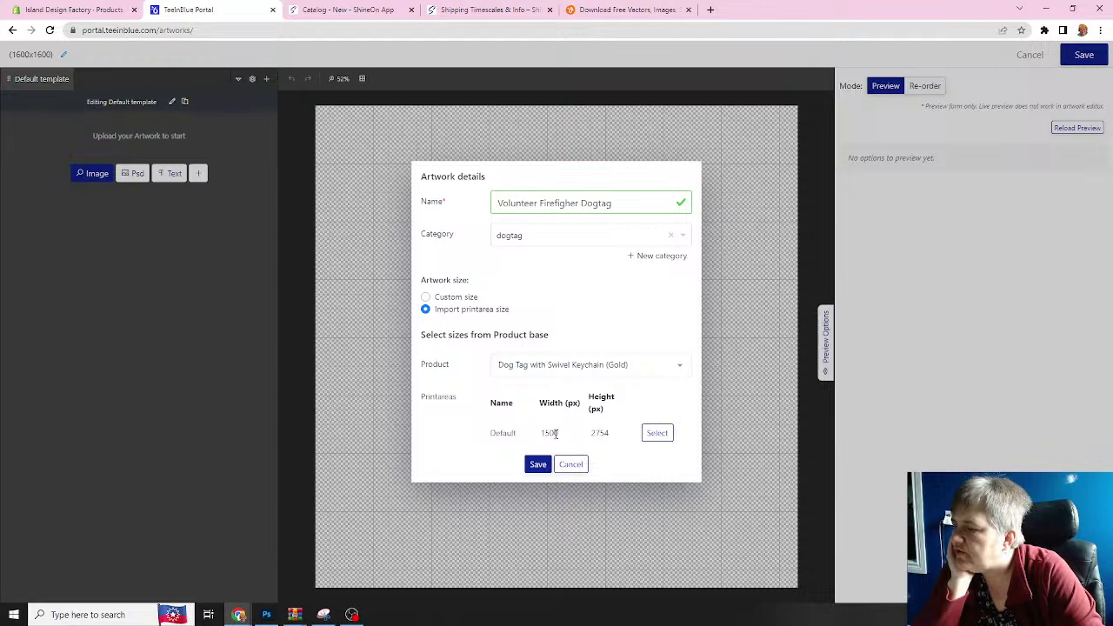
{"action": "left_click", "coordinate": [658, 433]}
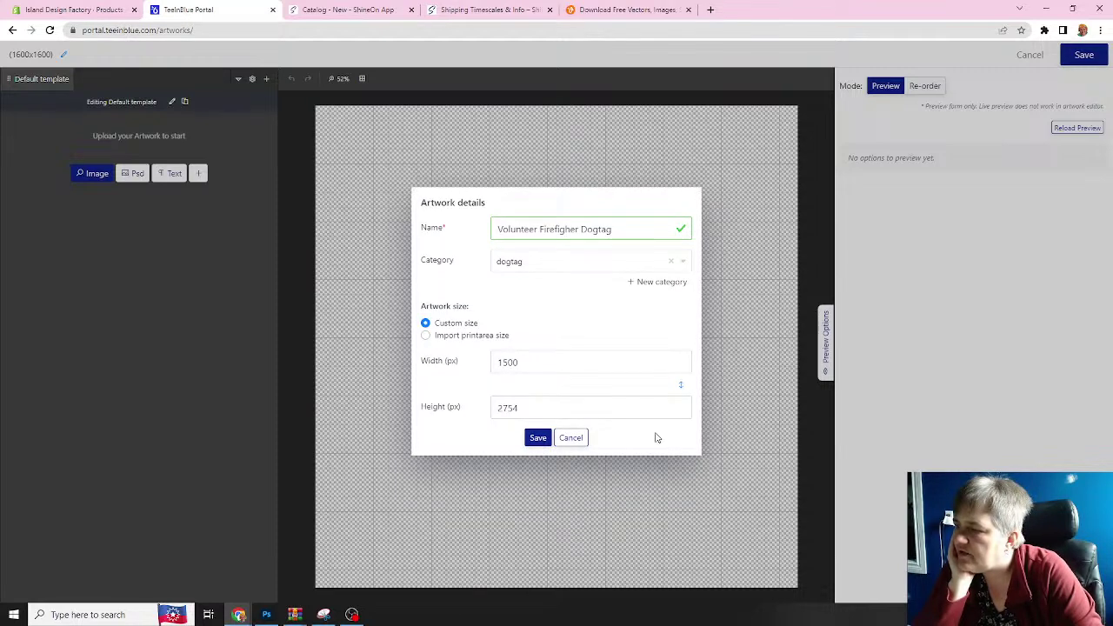
{"action": "left_click", "coordinate": [534, 438]}
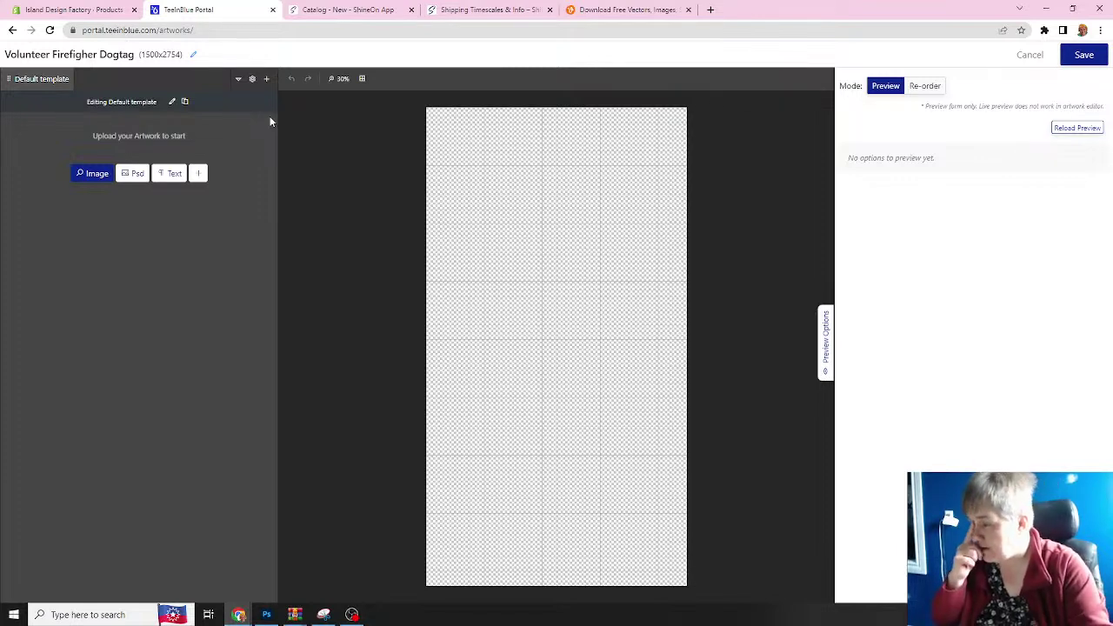
{"action": "left_click", "coordinate": [266, 615]}
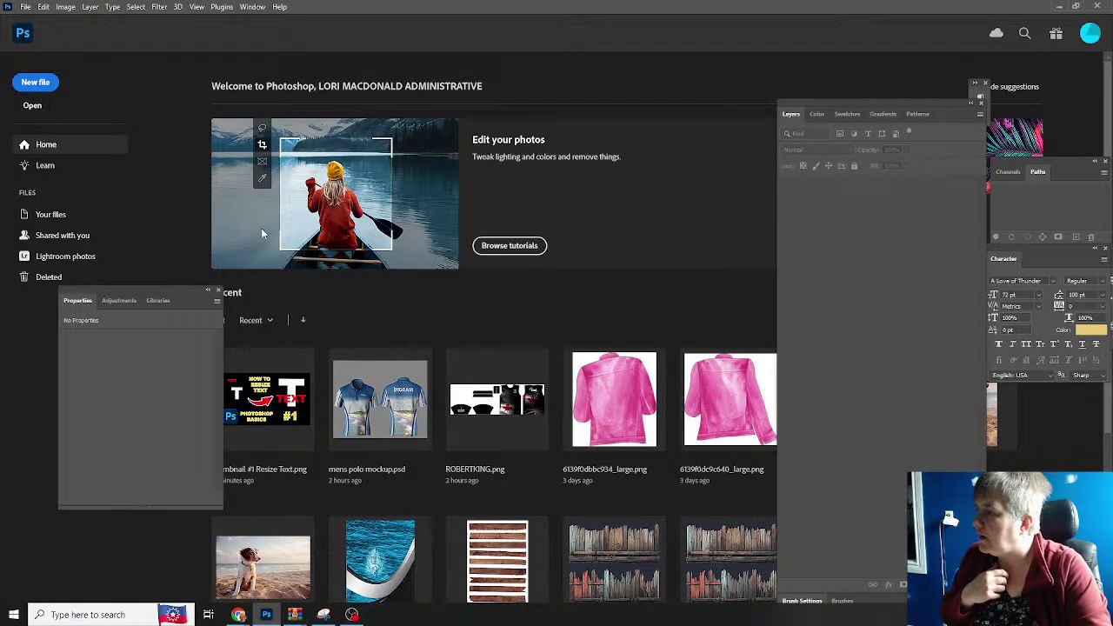
- Create a new 1500 × 2754 px Photoshop document at 300 pixels/inch
{"action": "left_click", "coordinate": [26, 8]}
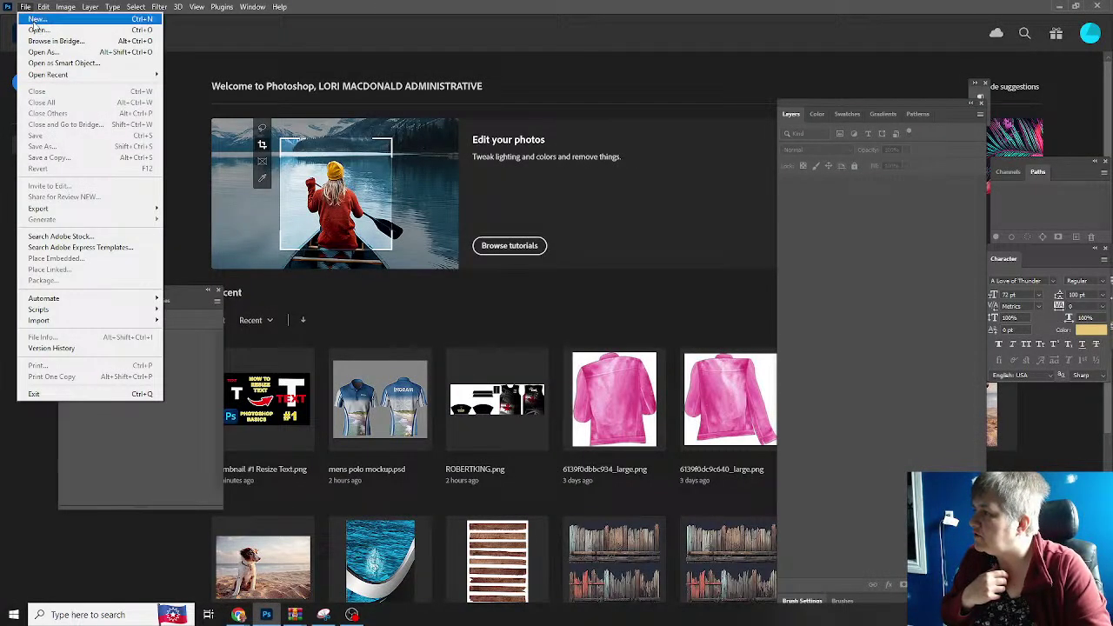
{"action": "left_click", "coordinate": [34, 18]}
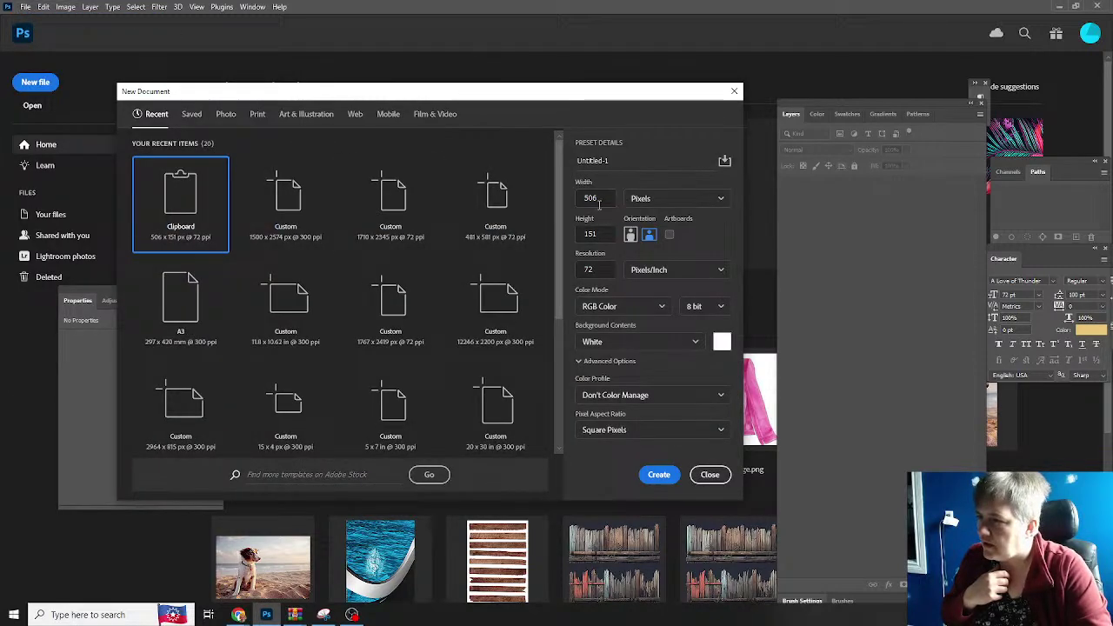
{"action": "left_click_drag", "start_coordinate": [606, 199], "coordinate": [564, 201]}
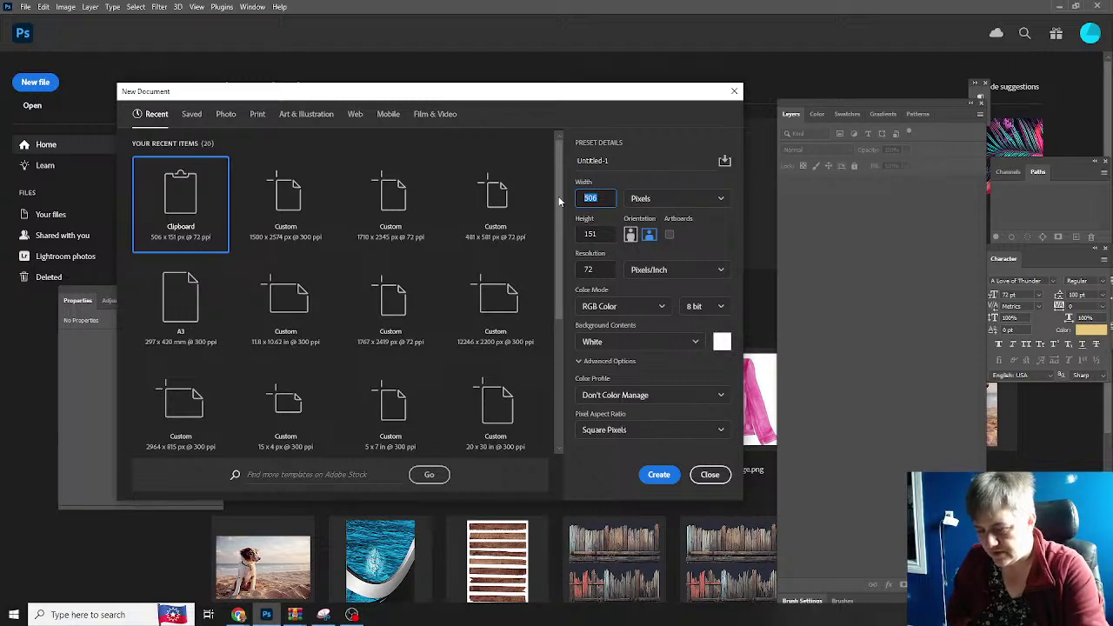
{"action": "type", "text": "15"}
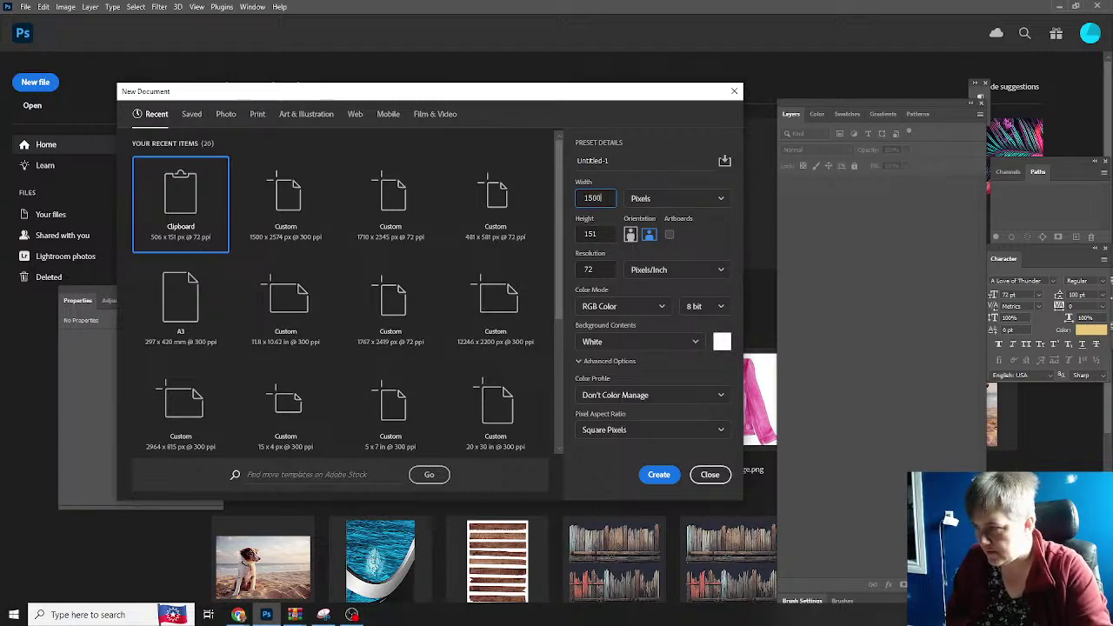
{"action": "type", "text": "00"}
{"action": "key", "text": "Tab"}
{"action": "type", "text": "7"}
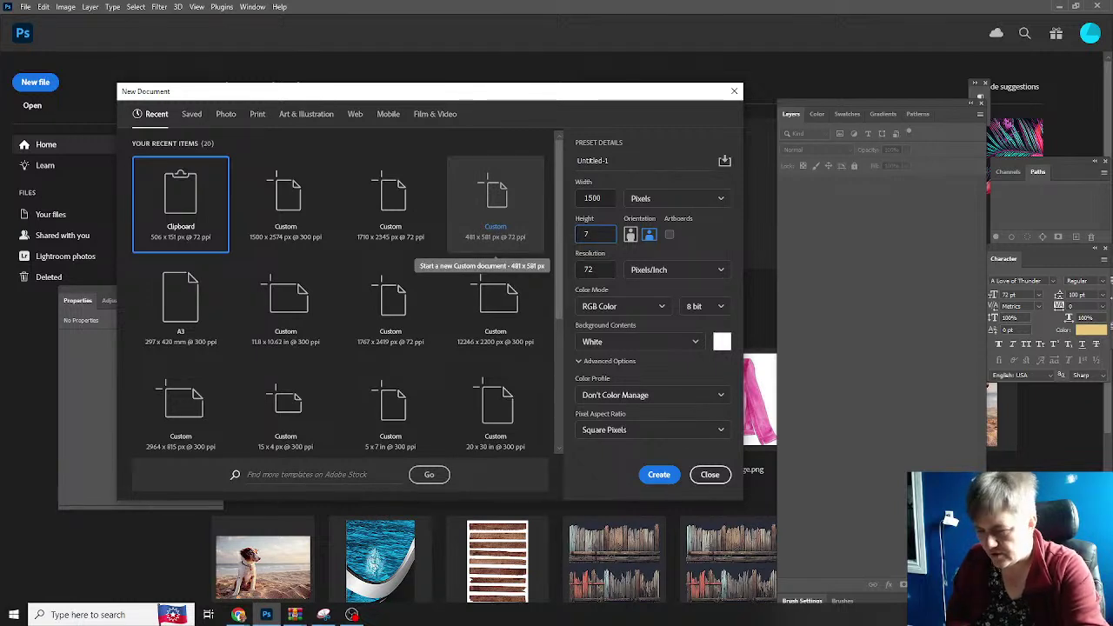
{"action": "type", "text": "754"}
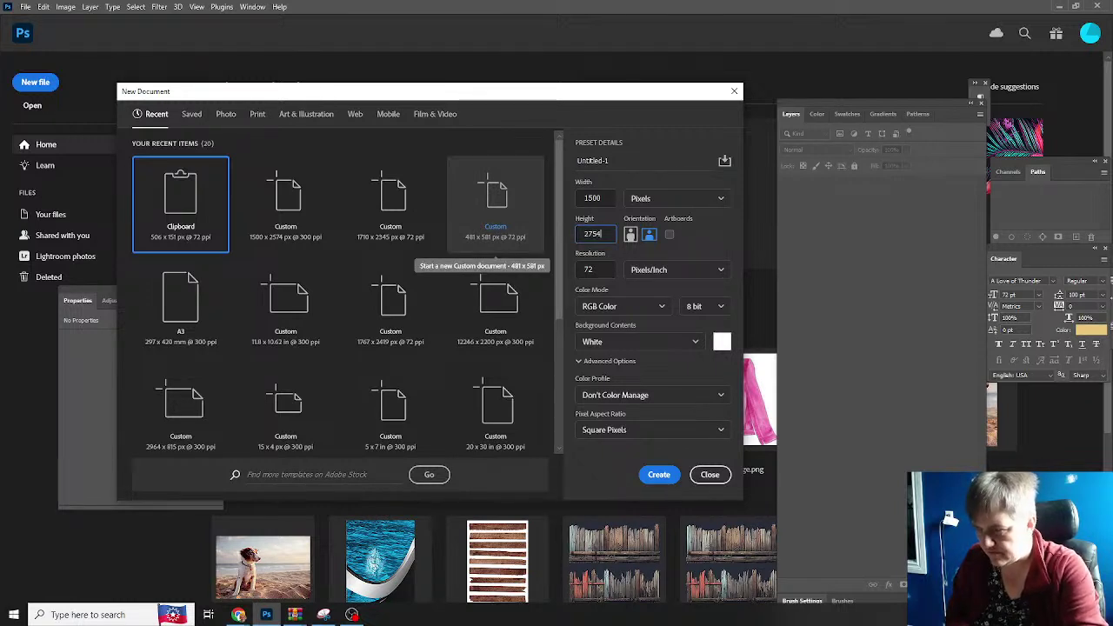
{"action": "left_click", "coordinate": [612, 268]}
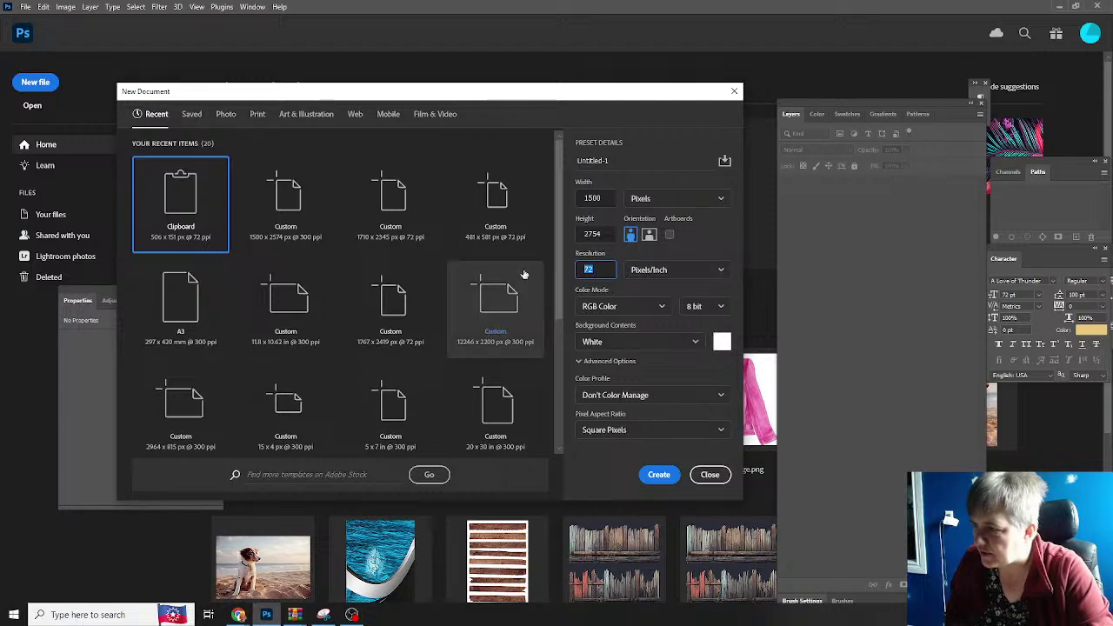
{"action": "type", "text": "300"}
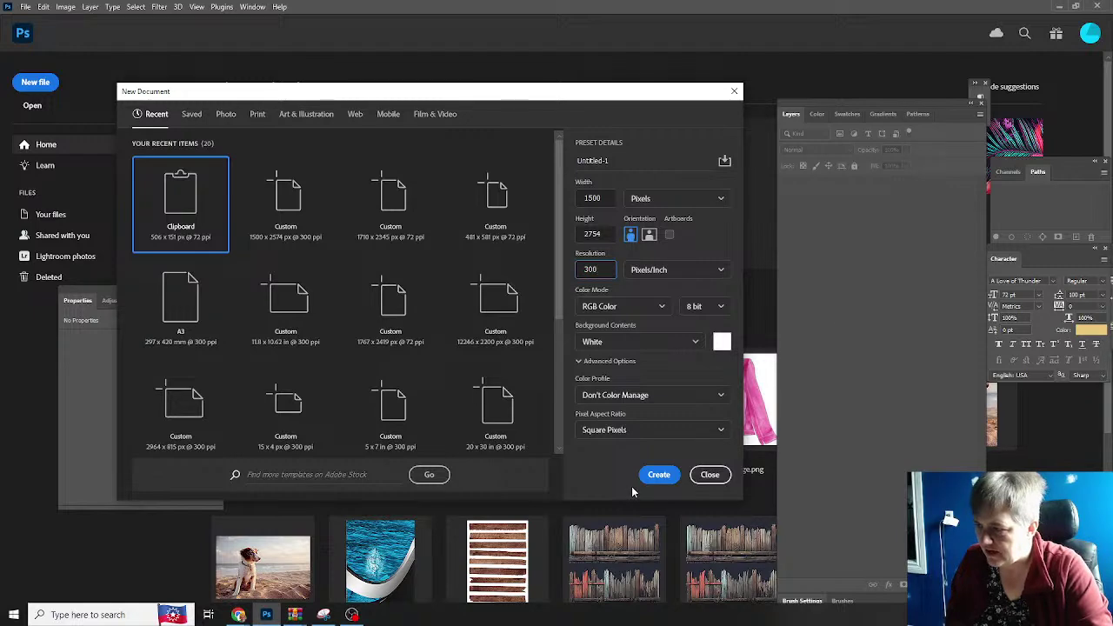
{"action": "left_click", "coordinate": [658, 476]}
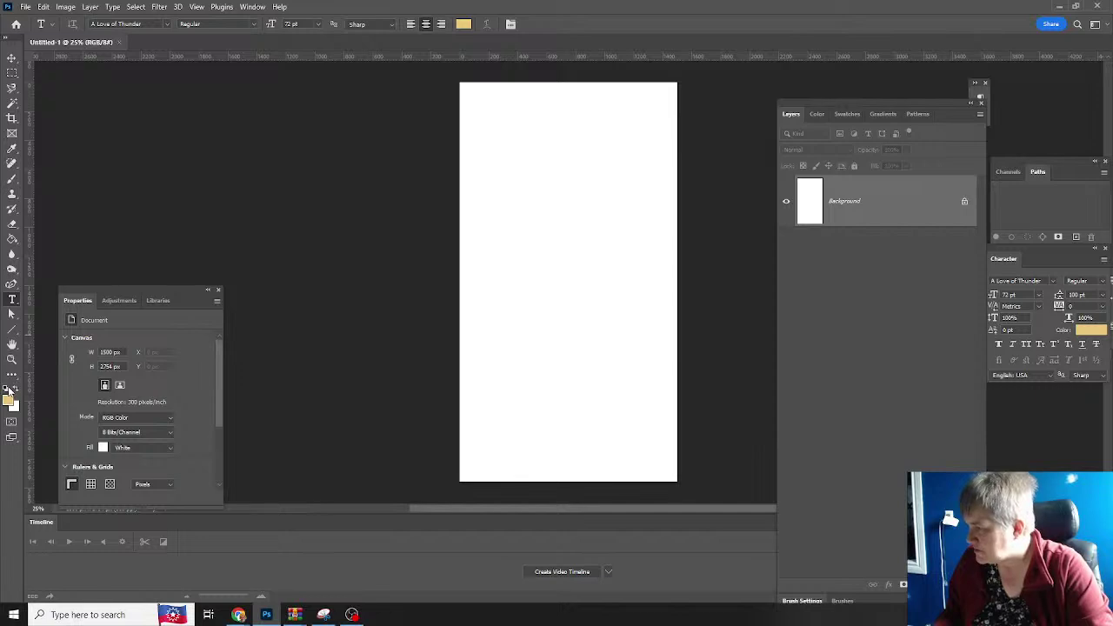
- Reset the foreground to default black and Paint Bucket-fill the white Background layer black
{"action": "left_click", "coordinate": [6, 389]}
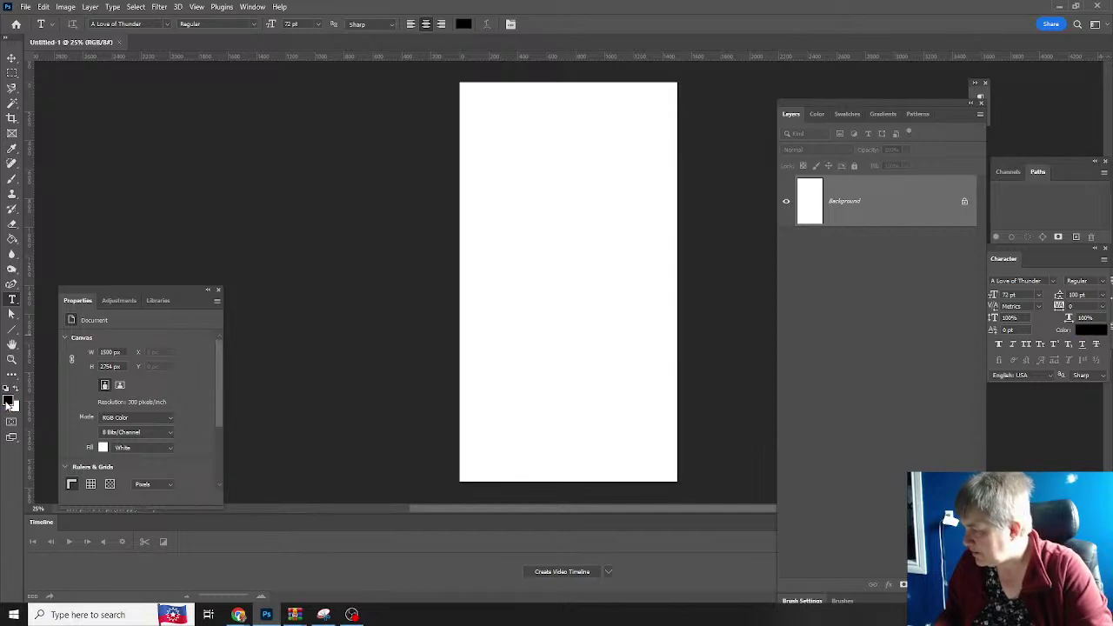
{"action": "left_click", "coordinate": [9, 402]}
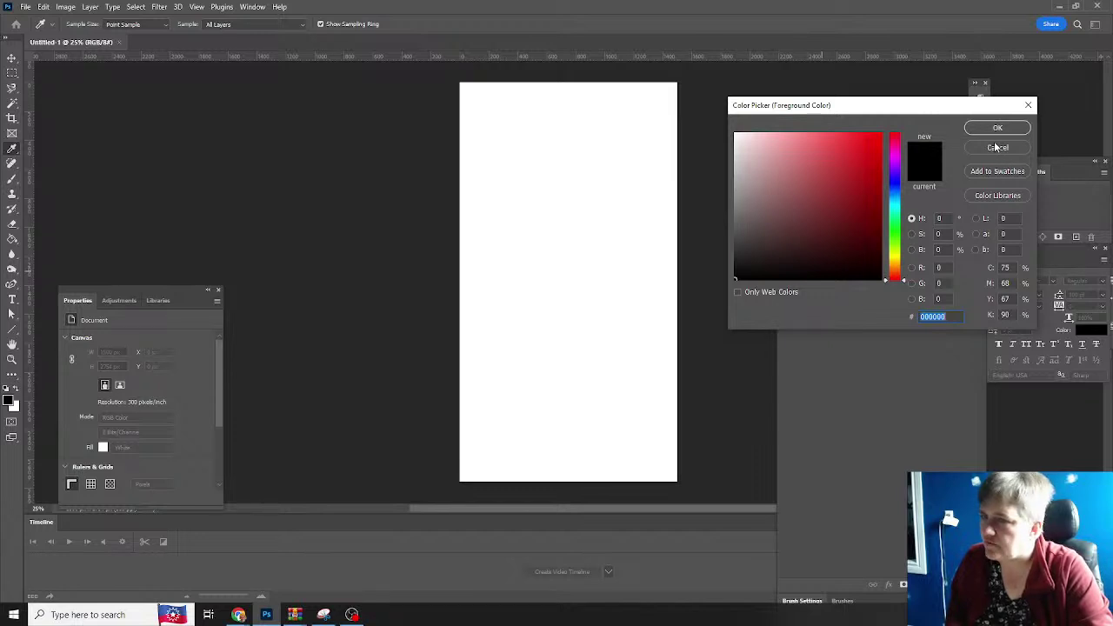
{"action": "left_click", "coordinate": [998, 128]}
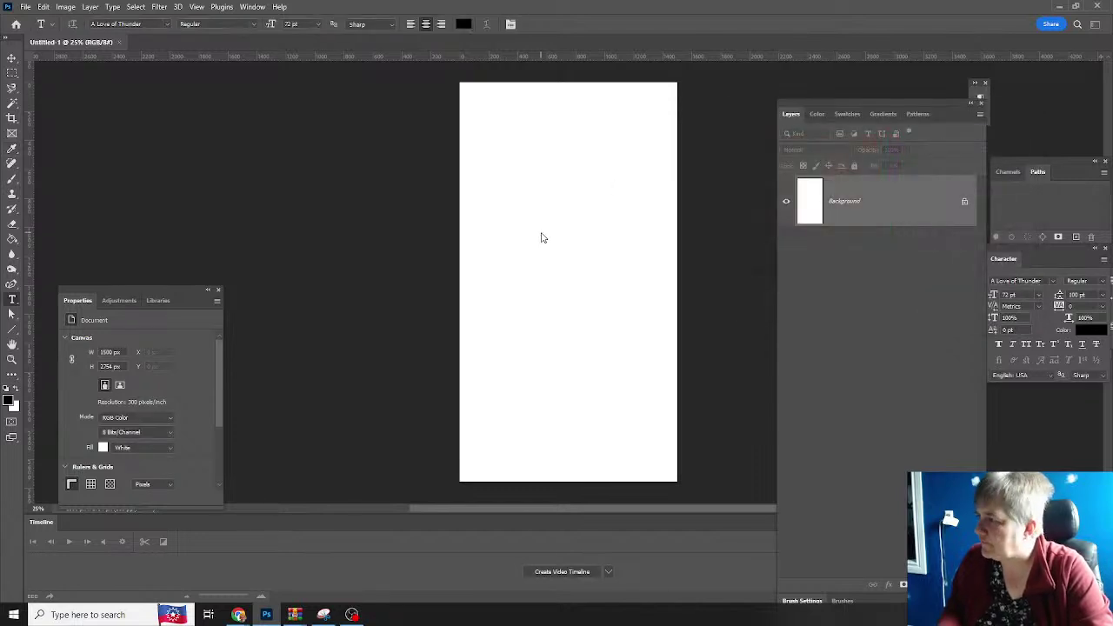
{"action": "key", "text": "g"}
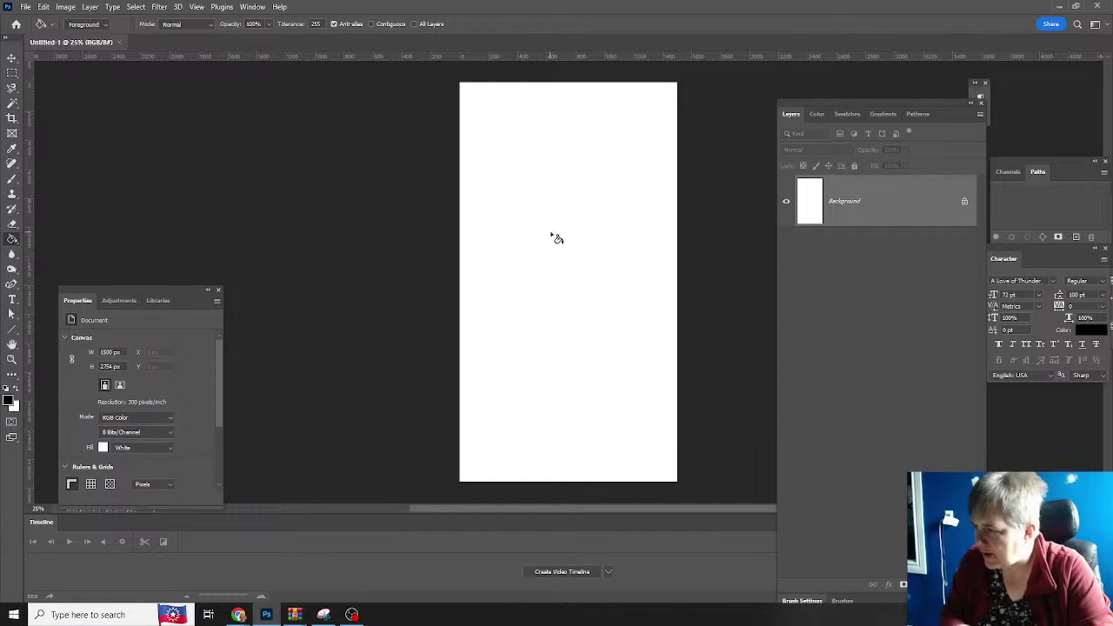
{"action": "left_click", "coordinate": [565, 245]}
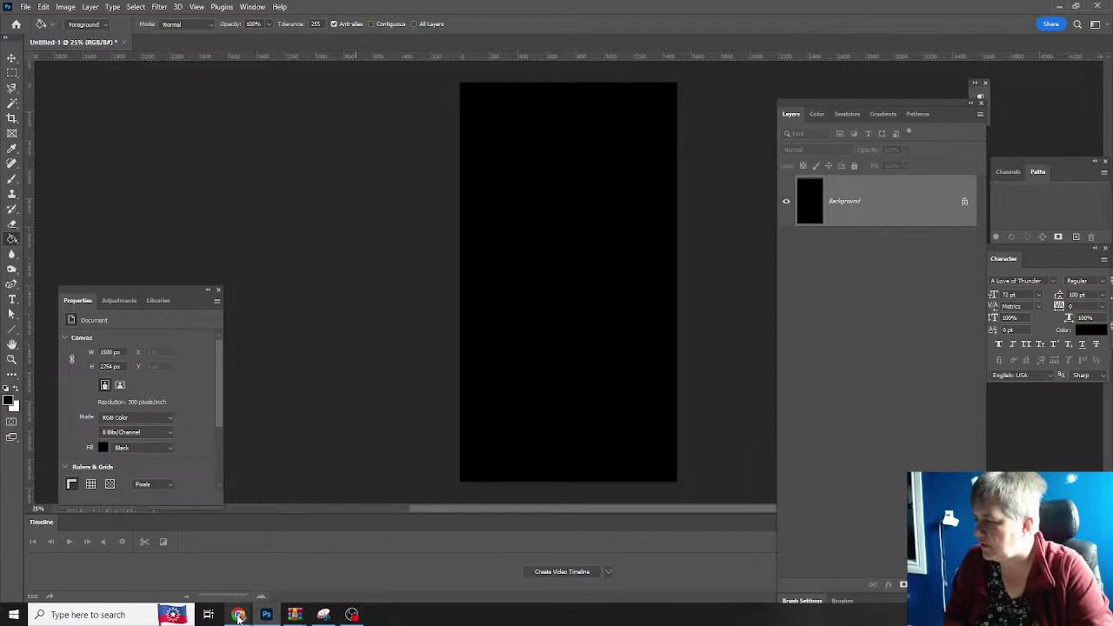
{"action": "mouse_move", "coordinate": [239, 615]}
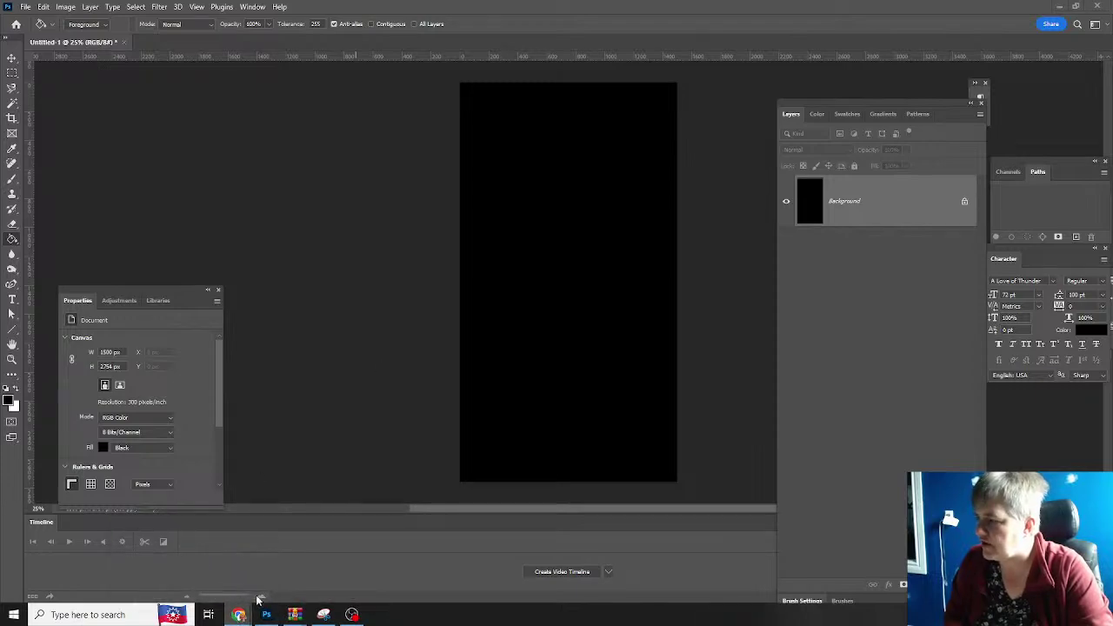
- Go to the Vecteezy tab in Chrome and show recent searches like Fire Department and Firefighter
{"action": "left_click", "coordinate": [304, 561]}
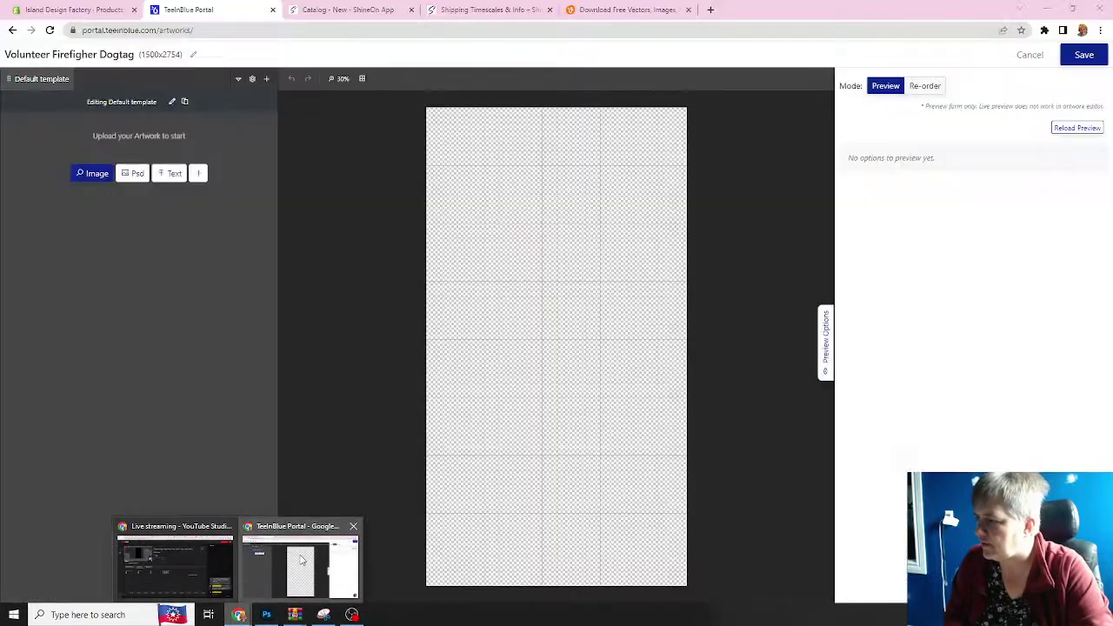
{"action": "left_click", "coordinate": [594, 12]}
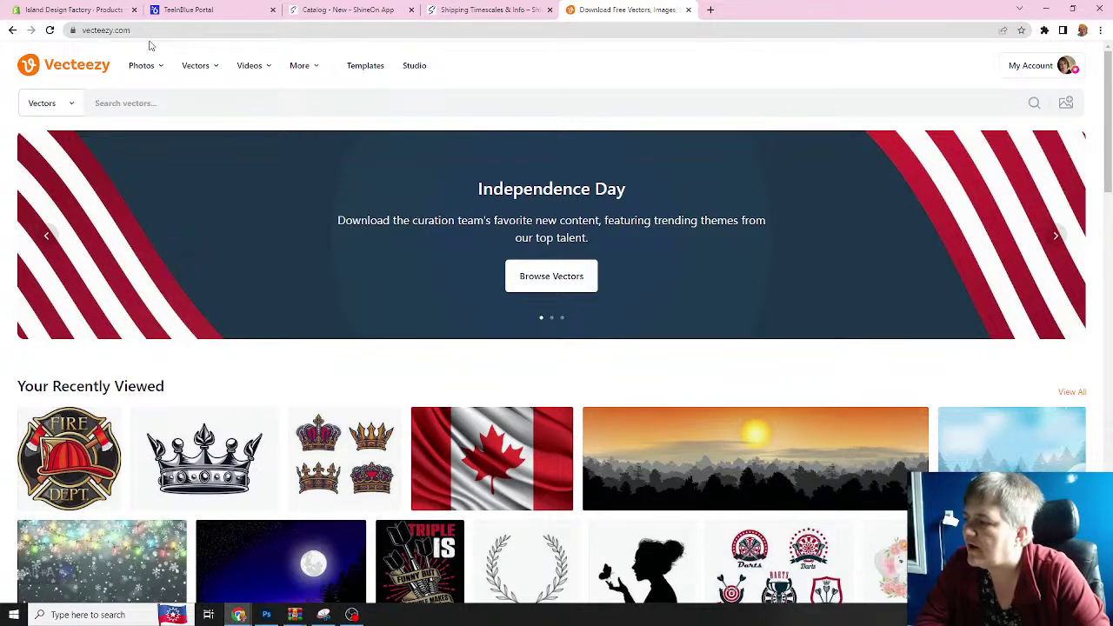
{"action": "mouse_move", "coordinate": [250, 65]}
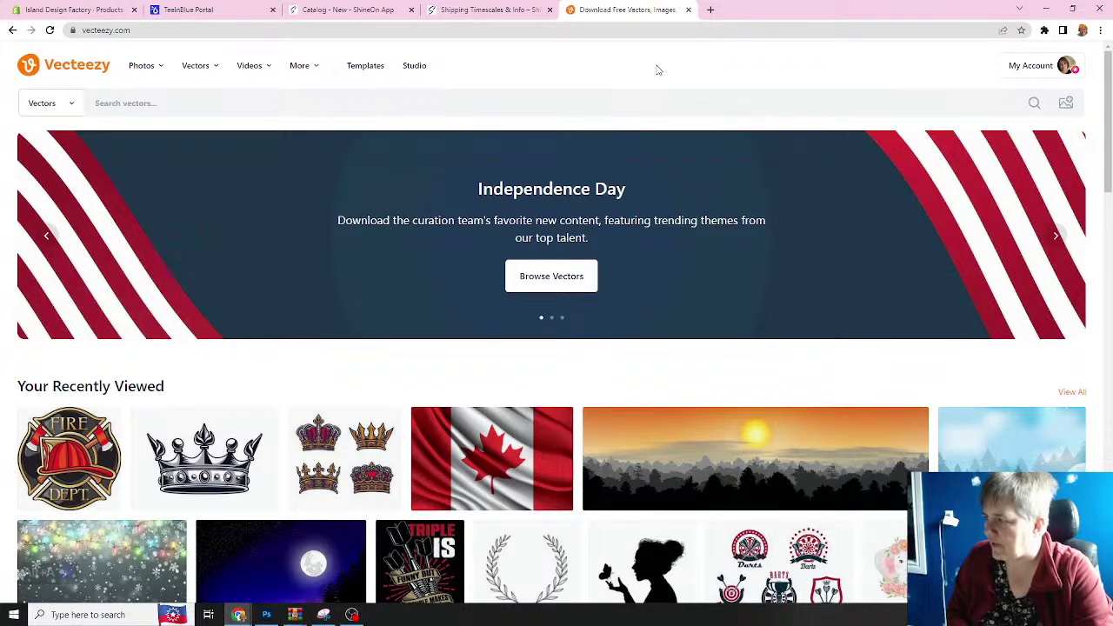
{"action": "left_click", "coordinate": [168, 104]}
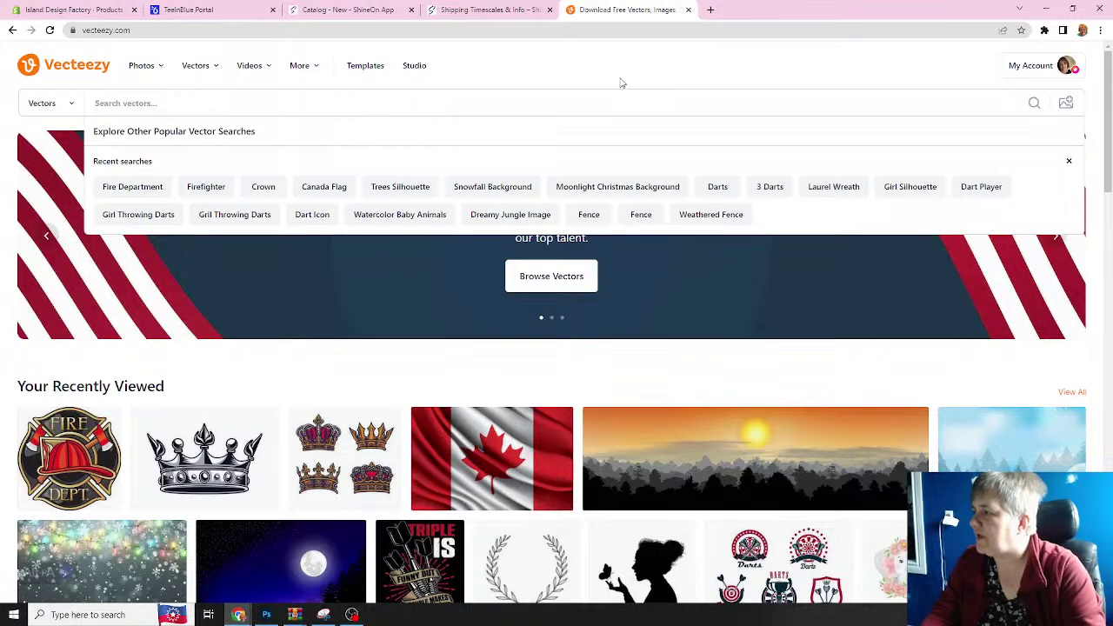
- Rerun the Fire Department vector search, browse results and open the fire department emblems set
{"action": "left_click", "coordinate": [144, 189]}
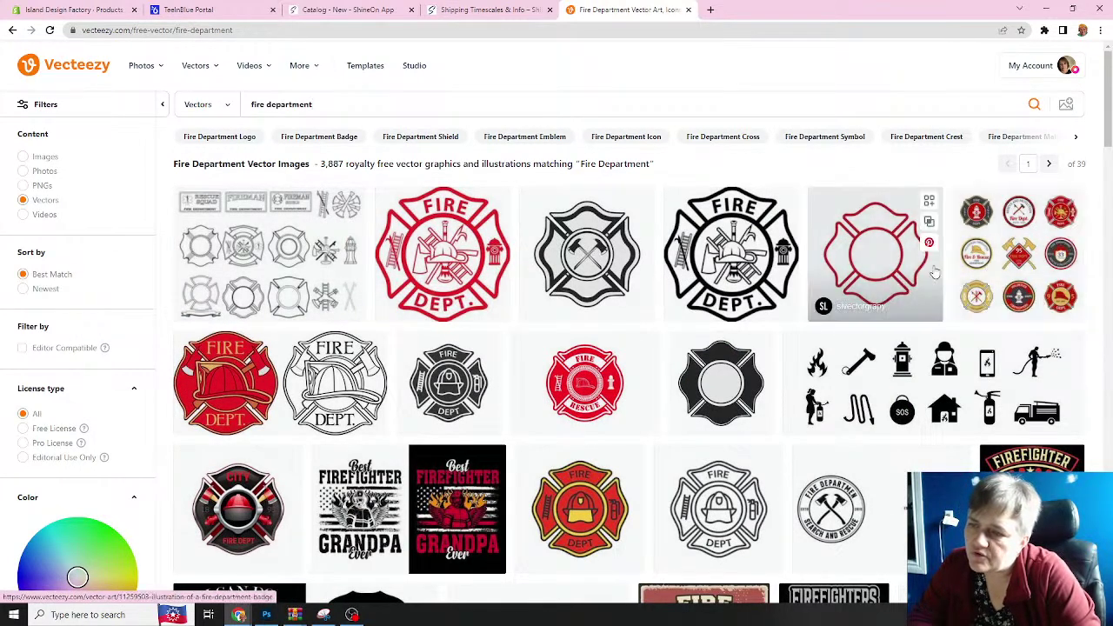
{"action": "scroll", "coordinate": [341, 315], "scroll_direction": "down", "scroll_amount": 3}
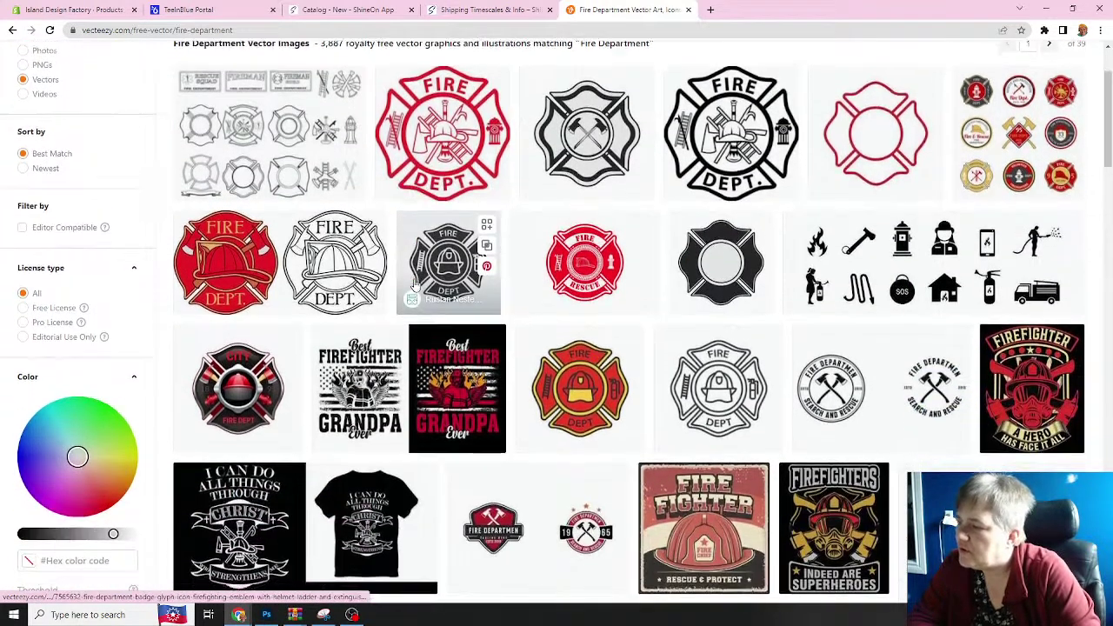
{"action": "scroll", "coordinate": [464, 249], "scroll_direction": "down", "scroll_amount": 3}
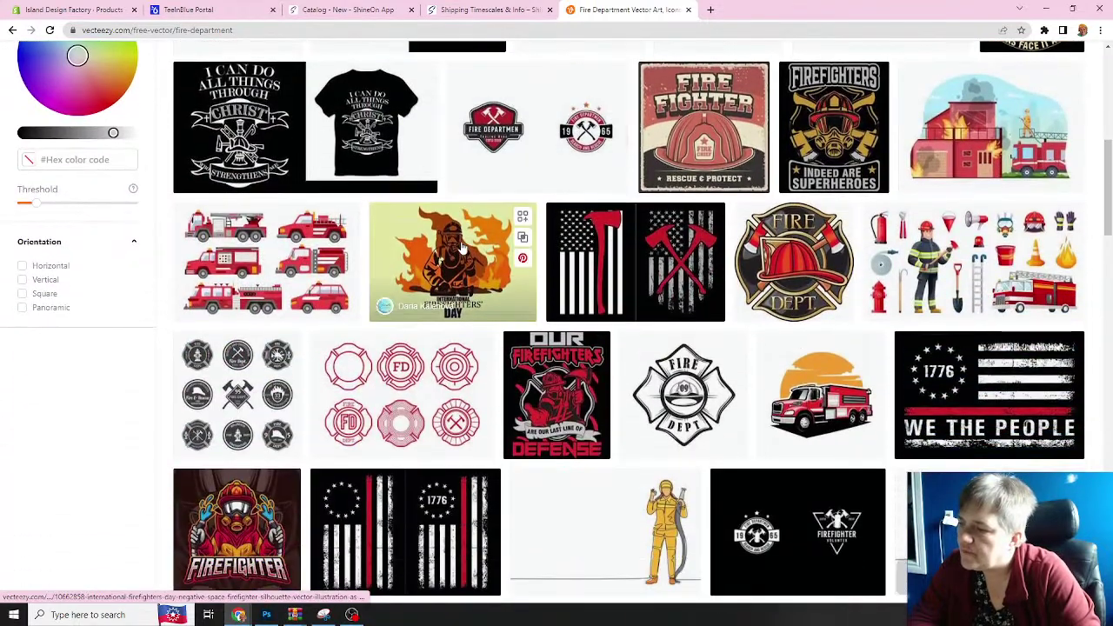
{"action": "scroll", "coordinate": [464, 249], "scroll_direction": "down", "scroll_amount": 3}
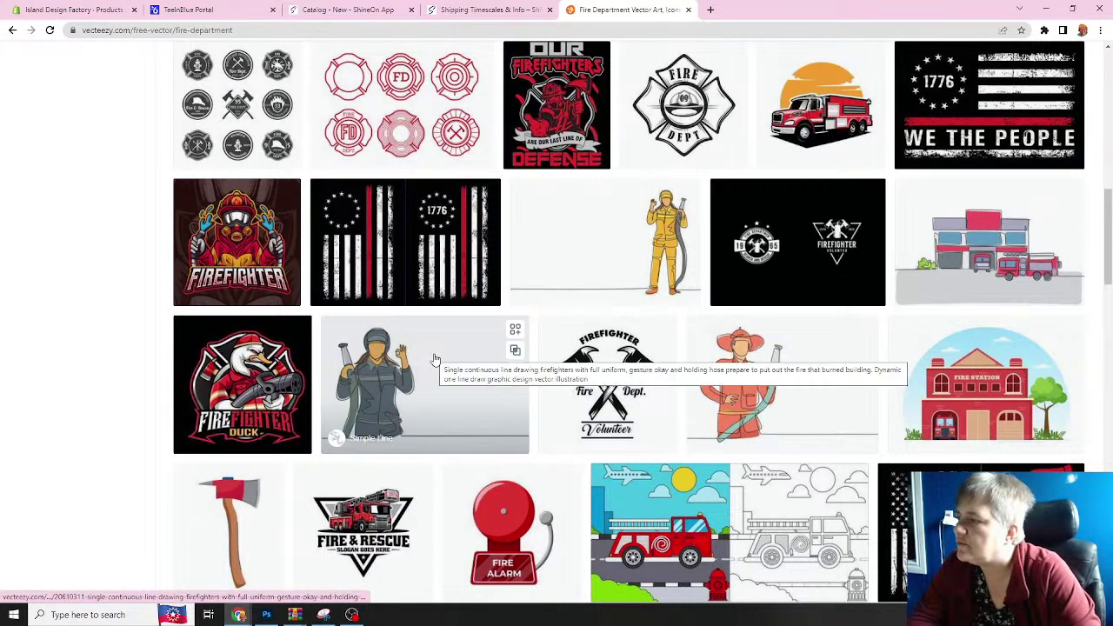
{"action": "scroll", "coordinate": [434, 359], "scroll_direction": "up", "scroll_amount": 5}
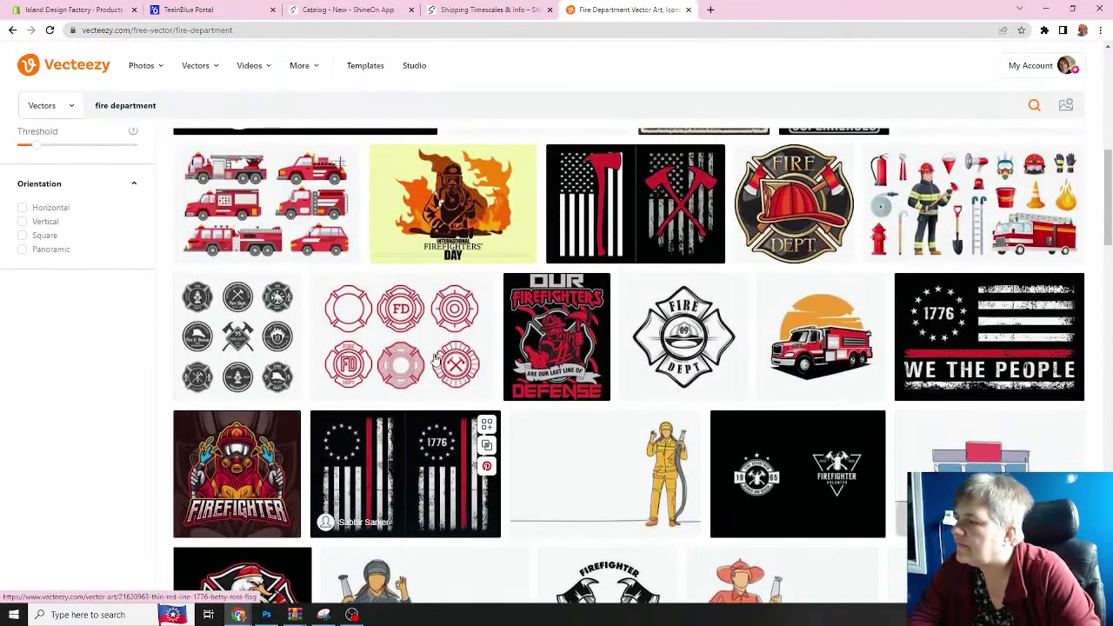
{"action": "scroll", "coordinate": [435, 359], "scroll_direction": "up", "scroll_amount": 5}
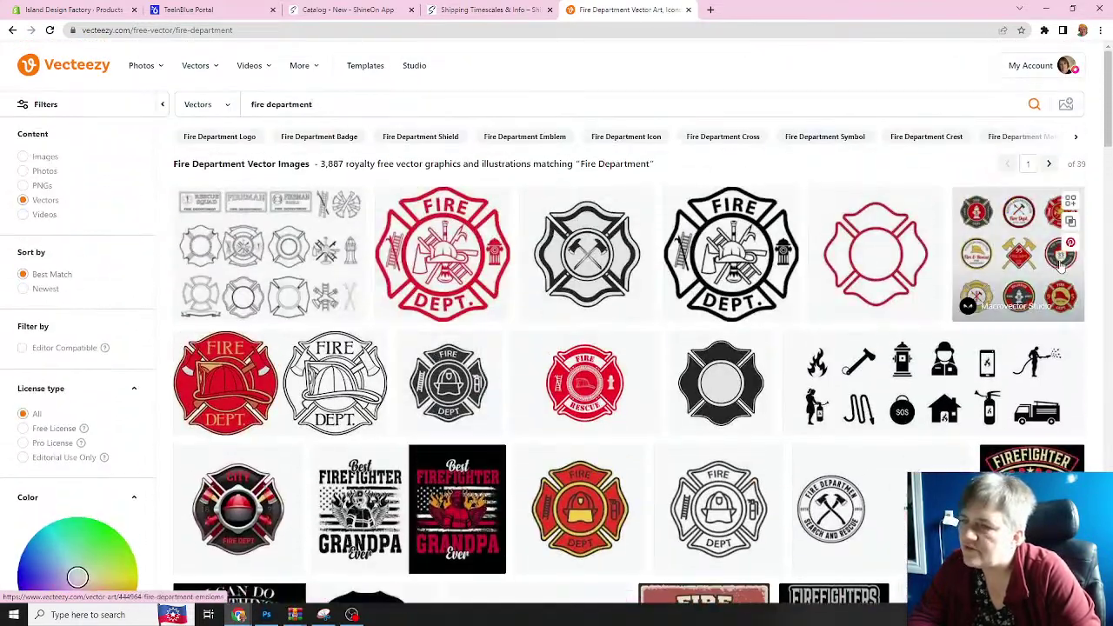
{"action": "left_click", "coordinate": [1008, 261]}
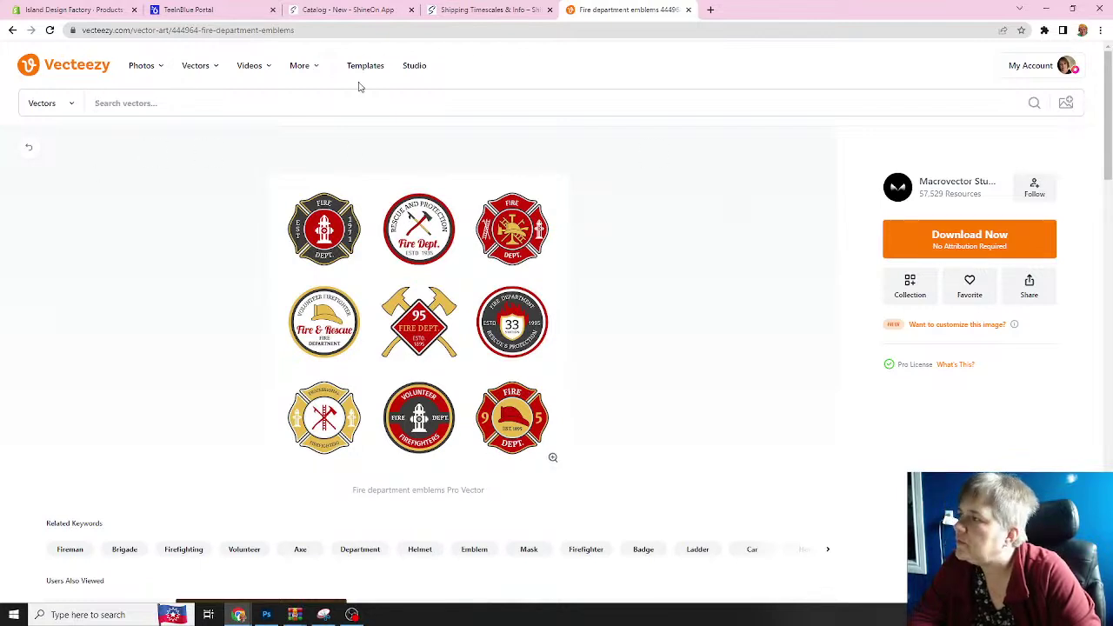
- Return to the results, open the Fire Dept helmet emblem page, then go back to Photoshop
{"action": "left_click", "coordinate": [12, 31]}
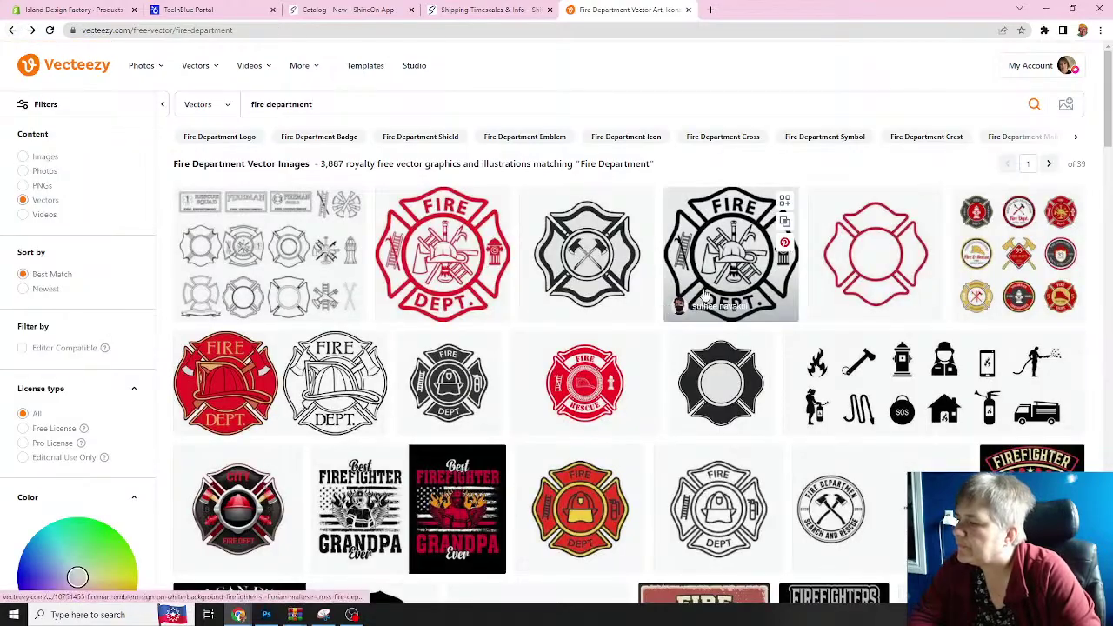
{"action": "scroll", "coordinate": [703, 277], "scroll_direction": "down", "scroll_amount": 5}
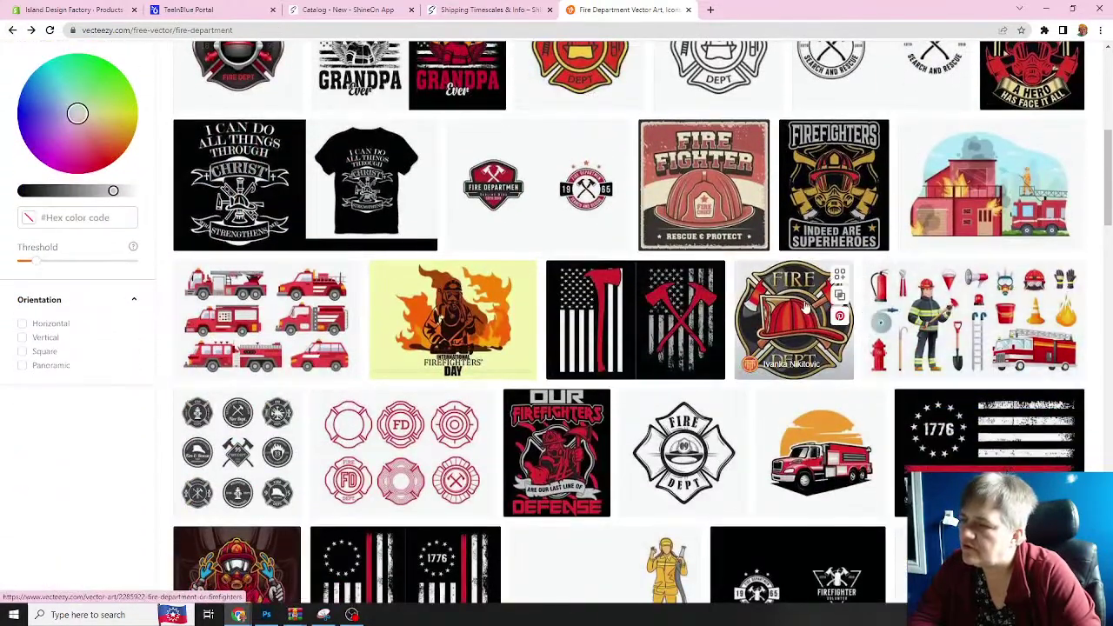
{"action": "left_click", "coordinate": [804, 309]}
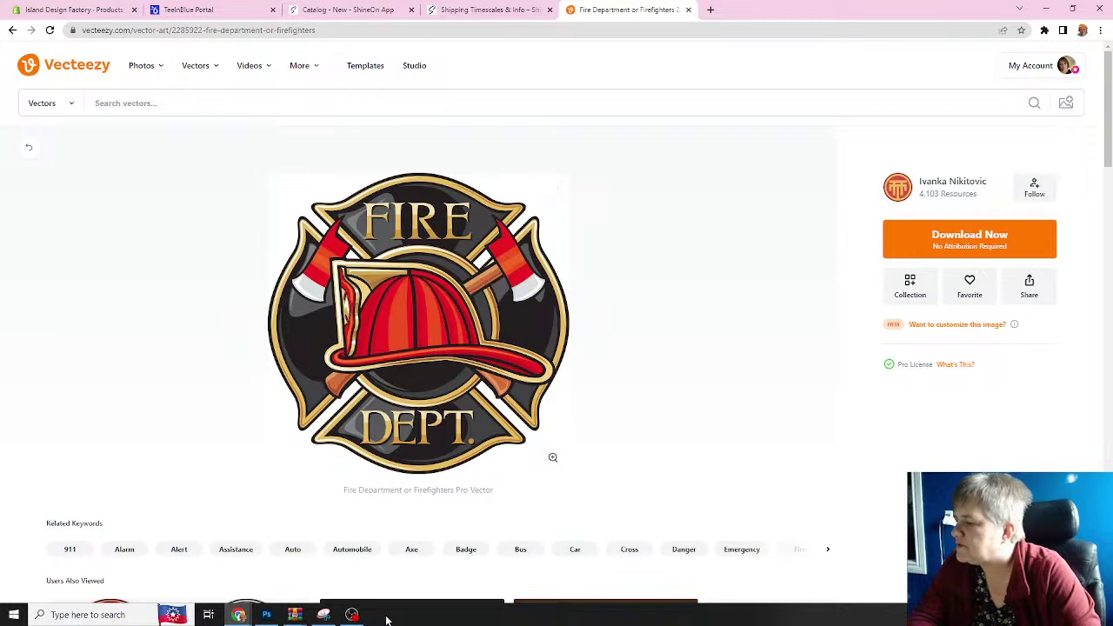
{"action": "left_click", "coordinate": [267, 616]}
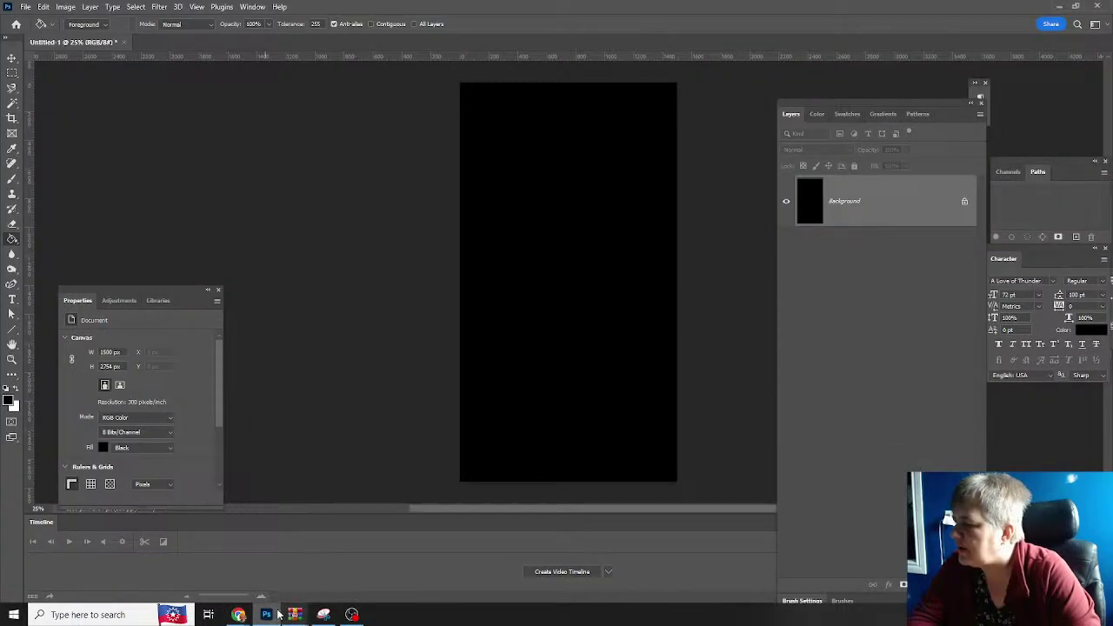
- Open Fire_Department_or_Firefighters_generated.jpg from the downloaded WinRAR zip into Photoshop
{"action": "mouse_move", "coordinate": [294, 615]}
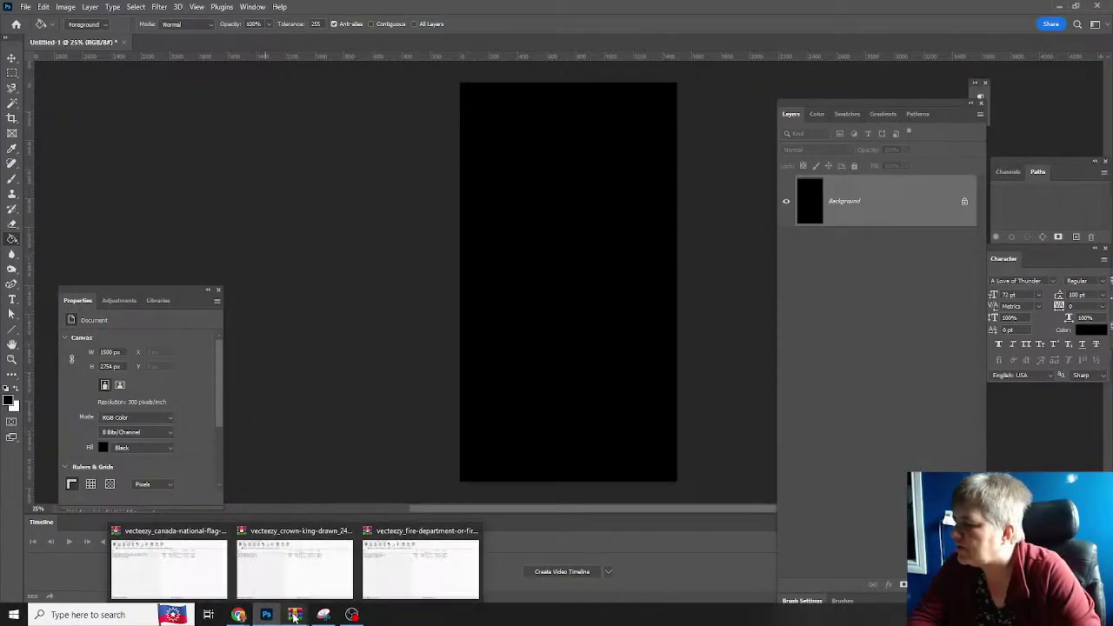
{"action": "left_click", "coordinate": [399, 571]}
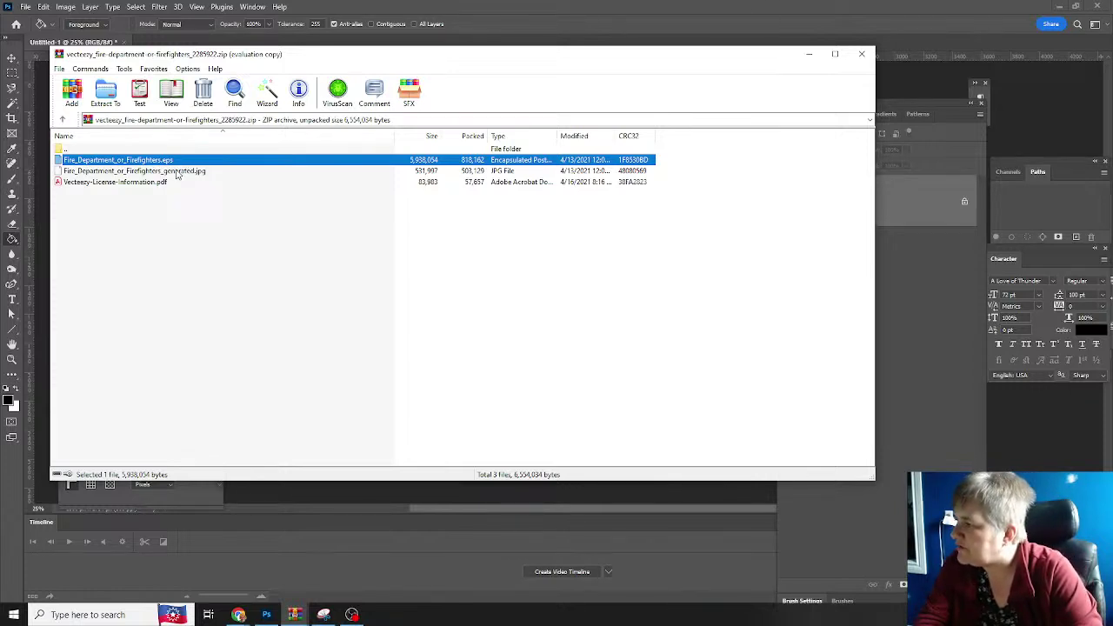
{"action": "double_click", "coordinate": [177, 171]}
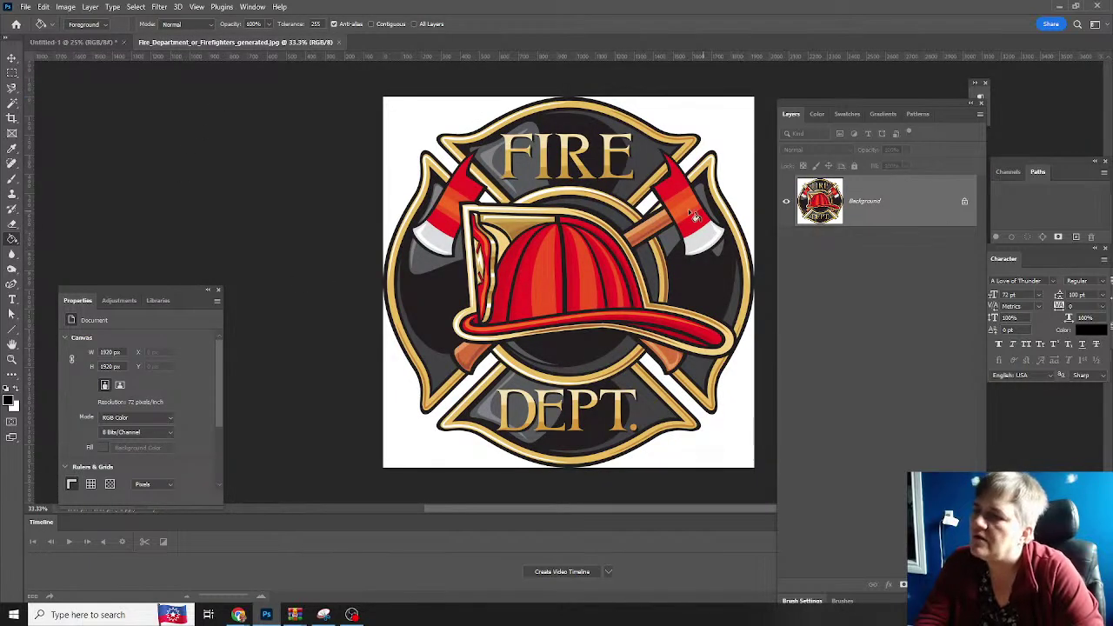
- Unlock the Background layer and Magic Wand-delete the upper-left and upper-right white areas
{"action": "left_click", "coordinate": [964, 203]}
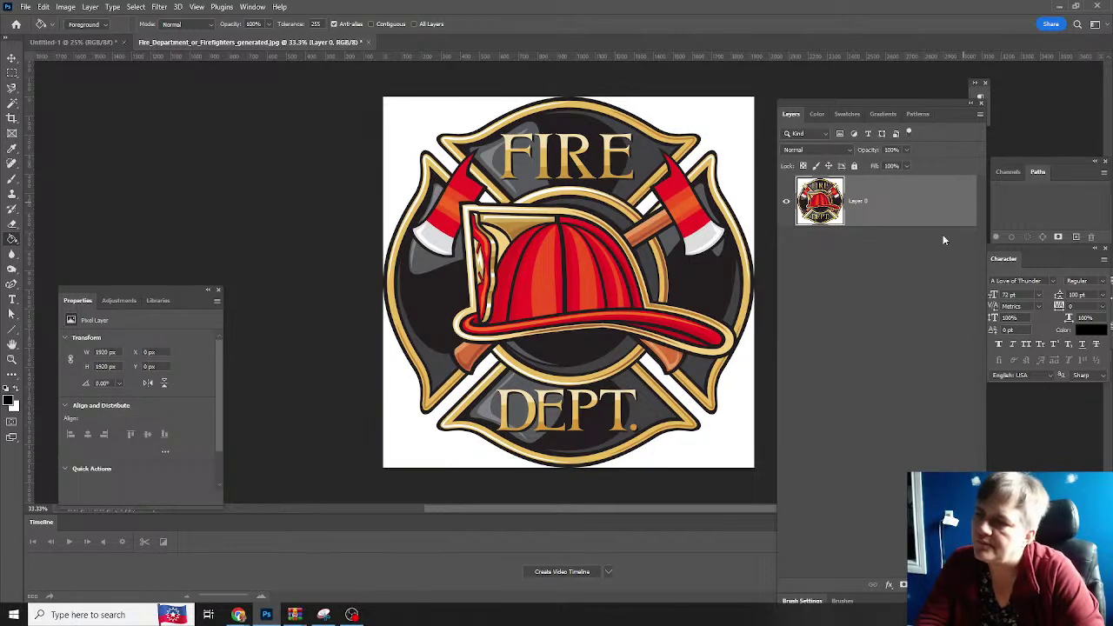
{"action": "left_click", "coordinate": [11, 103]}
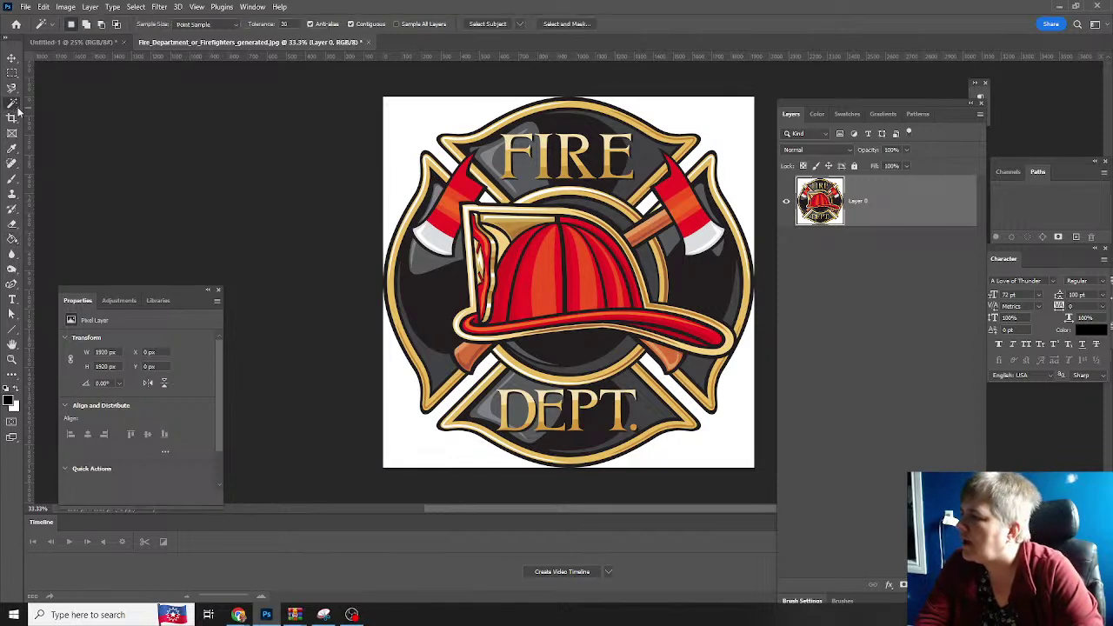
{"action": "left_click", "coordinate": [414, 128]}
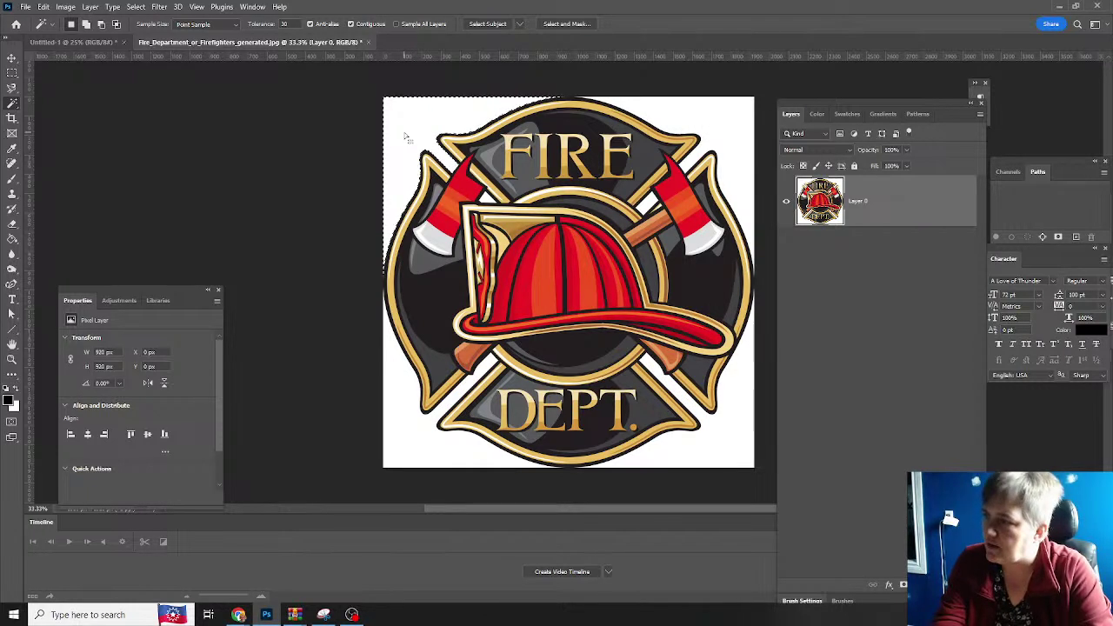
{"action": "key", "text": "Delete"}
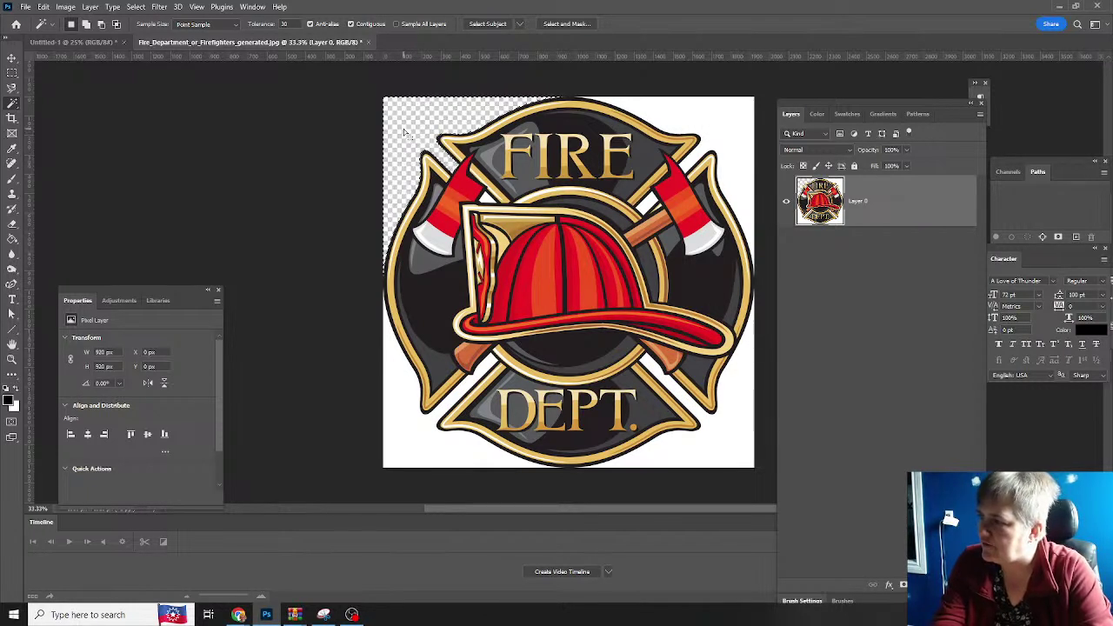
{"action": "left_click", "coordinate": [717, 118]}
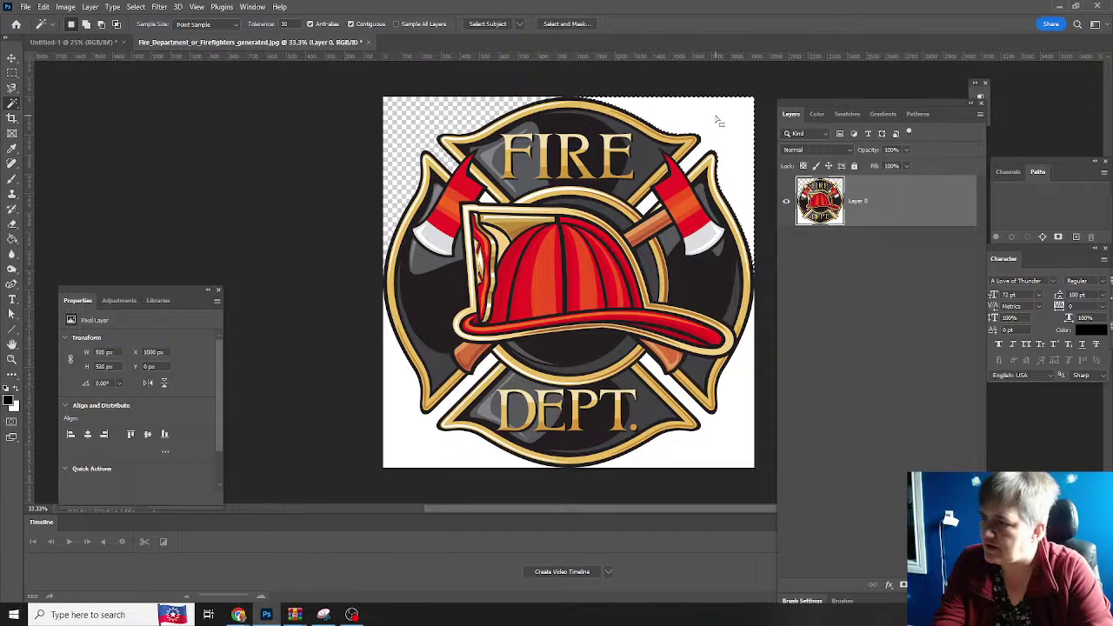
{"action": "key", "text": "Delete"}
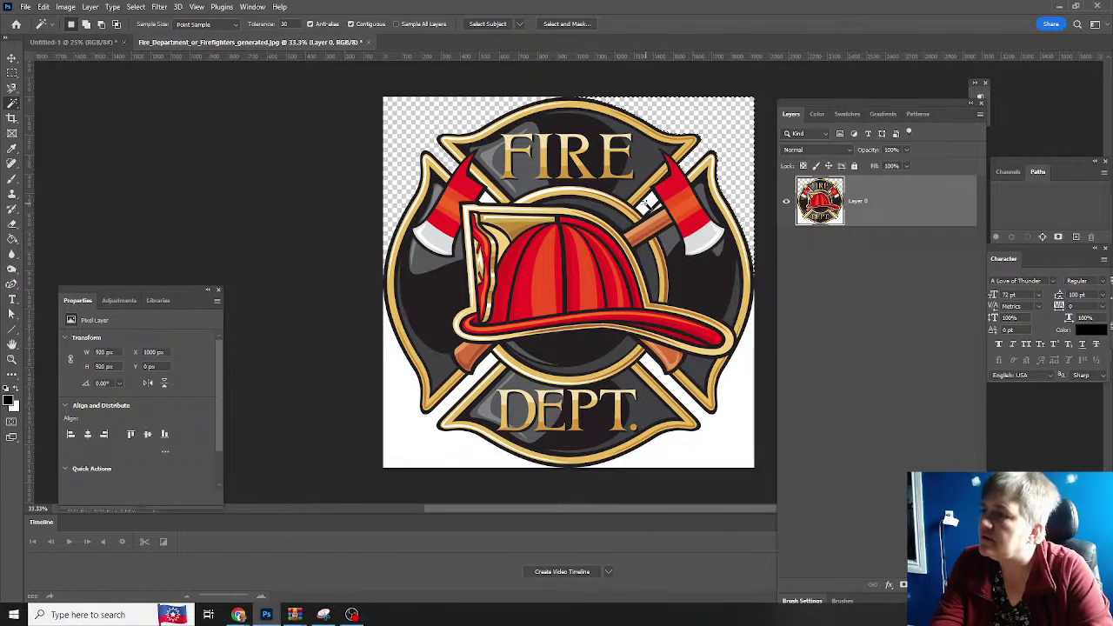
- Delete the remaining white areas at the lower right and lower left, deselect, and select all
{"action": "left_click", "coordinate": [650, 207]}
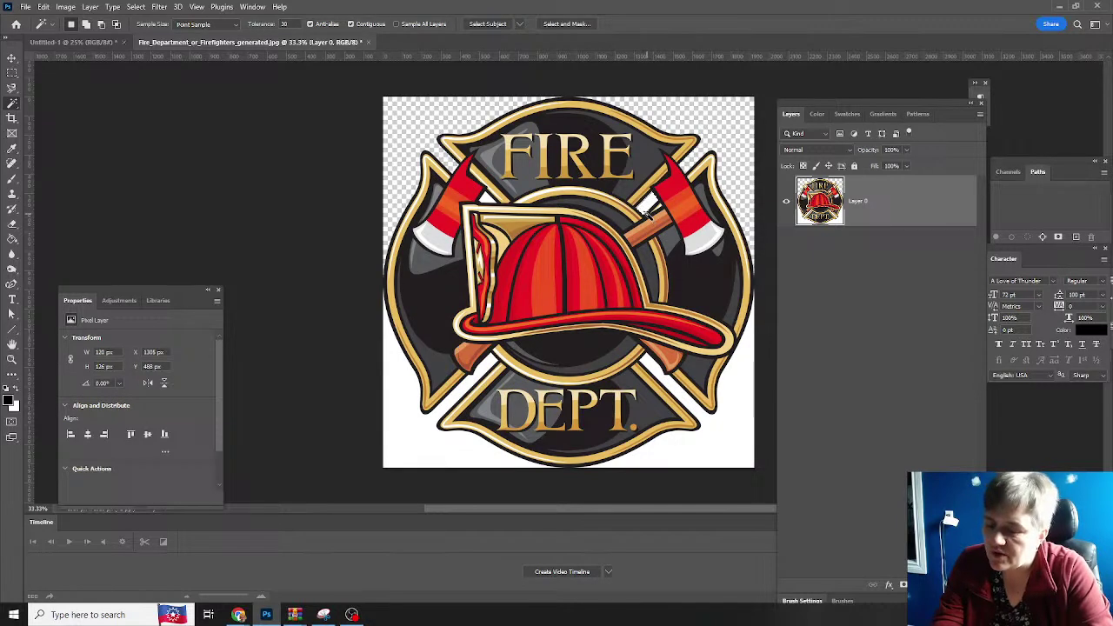
{"action": "left_click", "coordinate": [489, 200]}
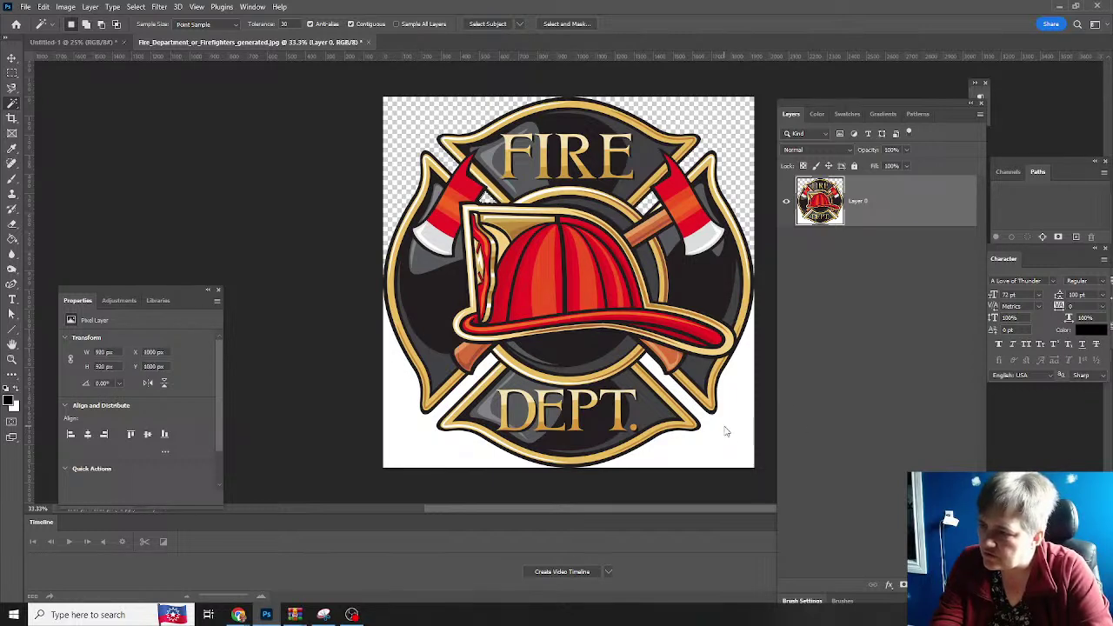
{"action": "key", "text": "Delete"}
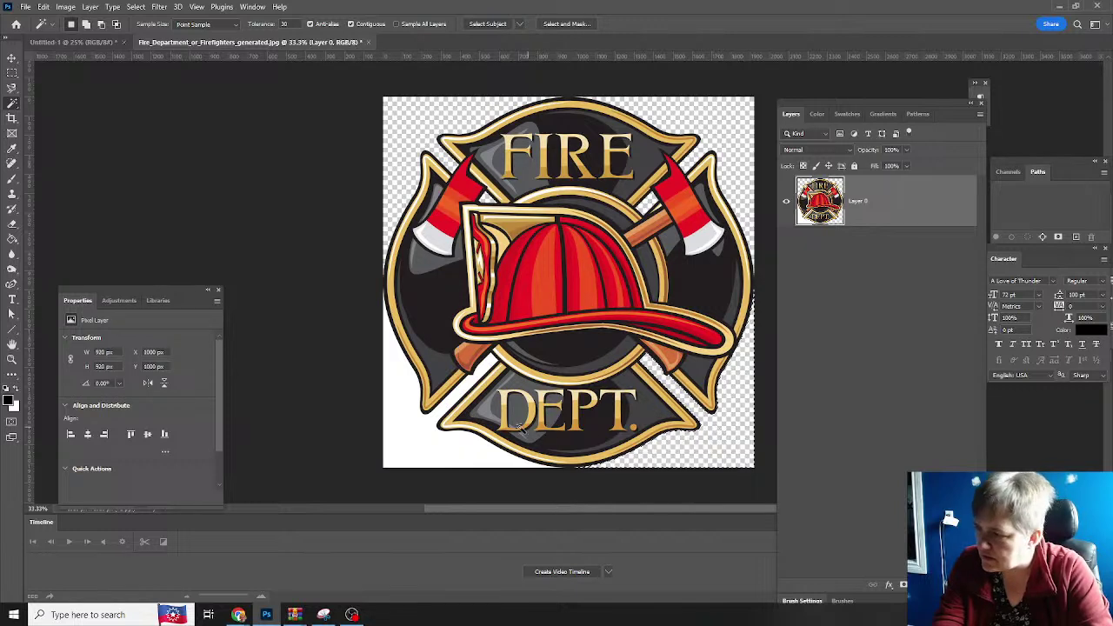
{"action": "left_click", "coordinate": [417, 450]}
{"action": "key", "text": "Delete"}
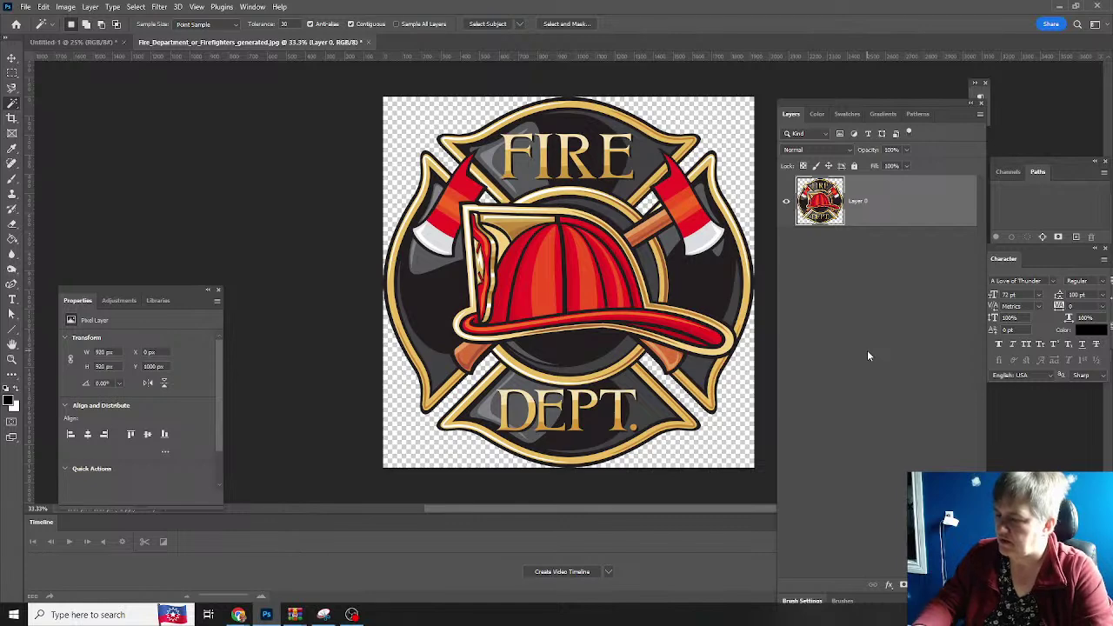
{"action": "key", "text": "ctrl+d"}
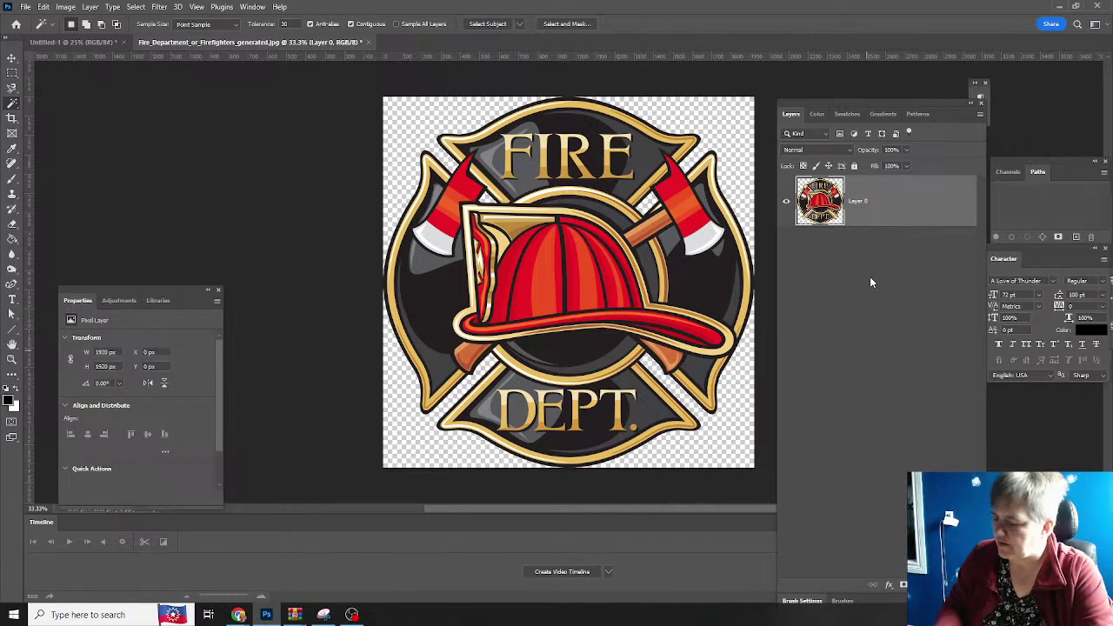
{"action": "key", "text": "ctrl+a"}
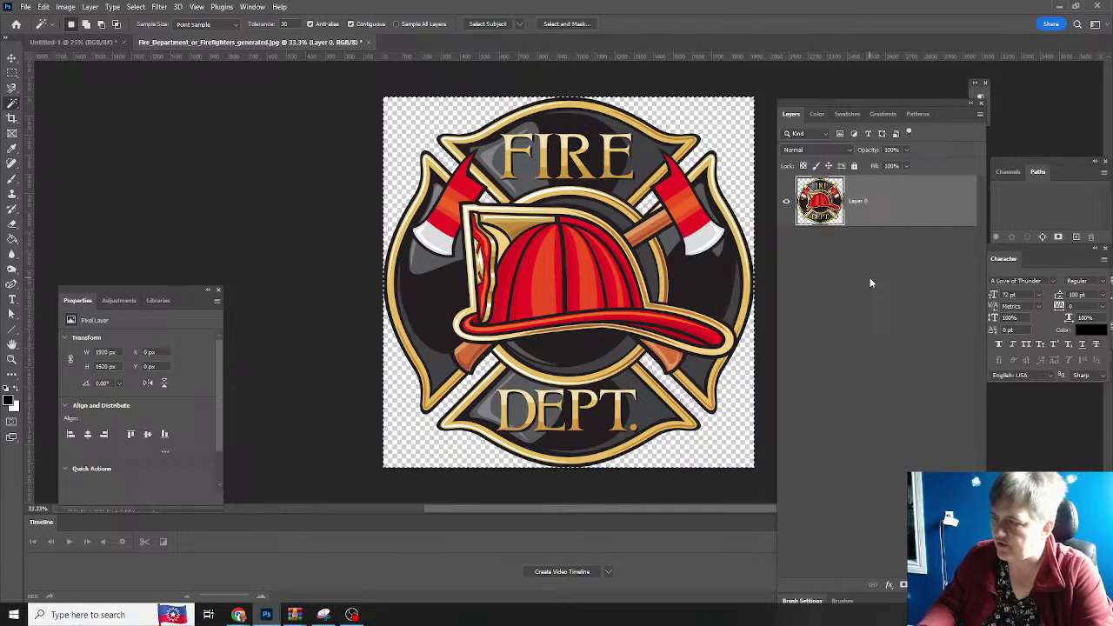
- Paste the emblem into Untitled-1 as Layer 1 and start a proportion-locked Free Transform
{"action": "left_click", "coordinate": [77, 42]}
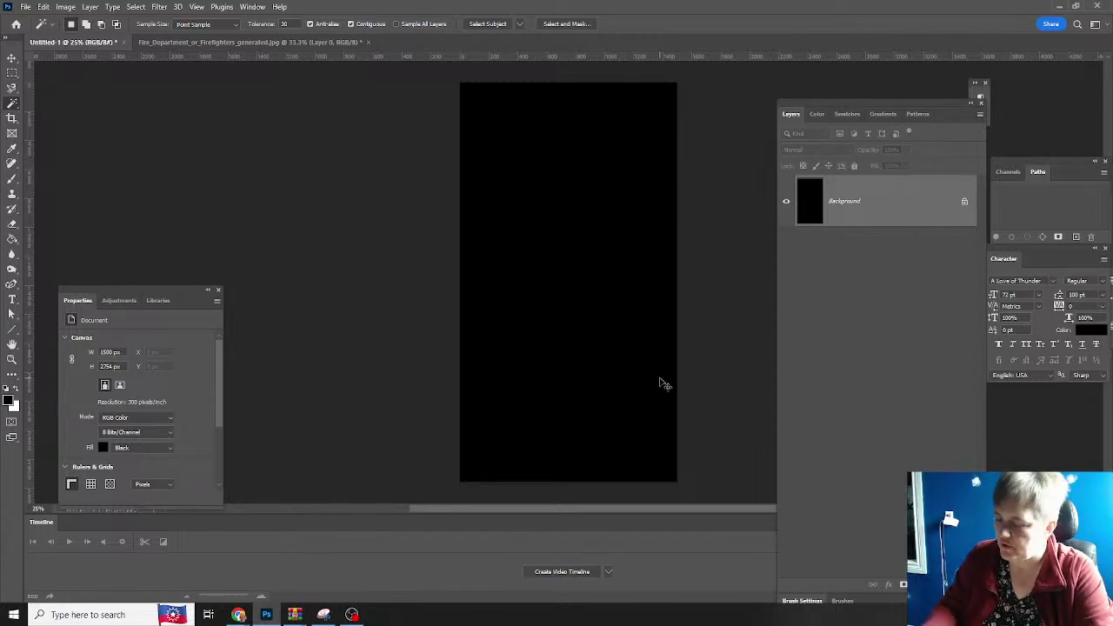
{"action": "key", "text": "ctrl+v"}
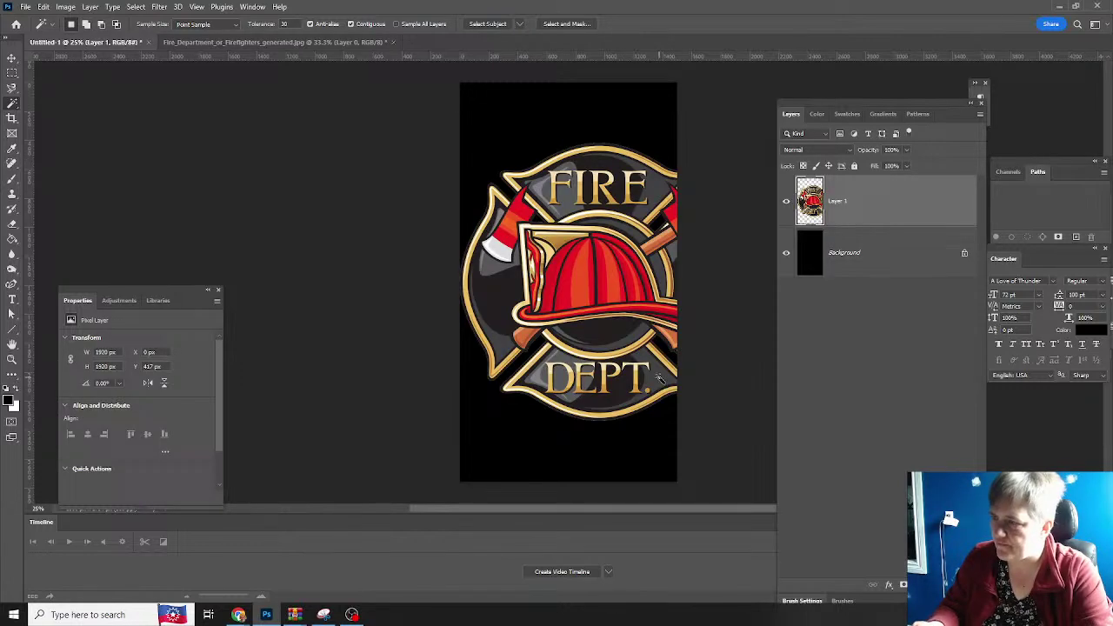
{"action": "key", "text": "ctrl+t"}
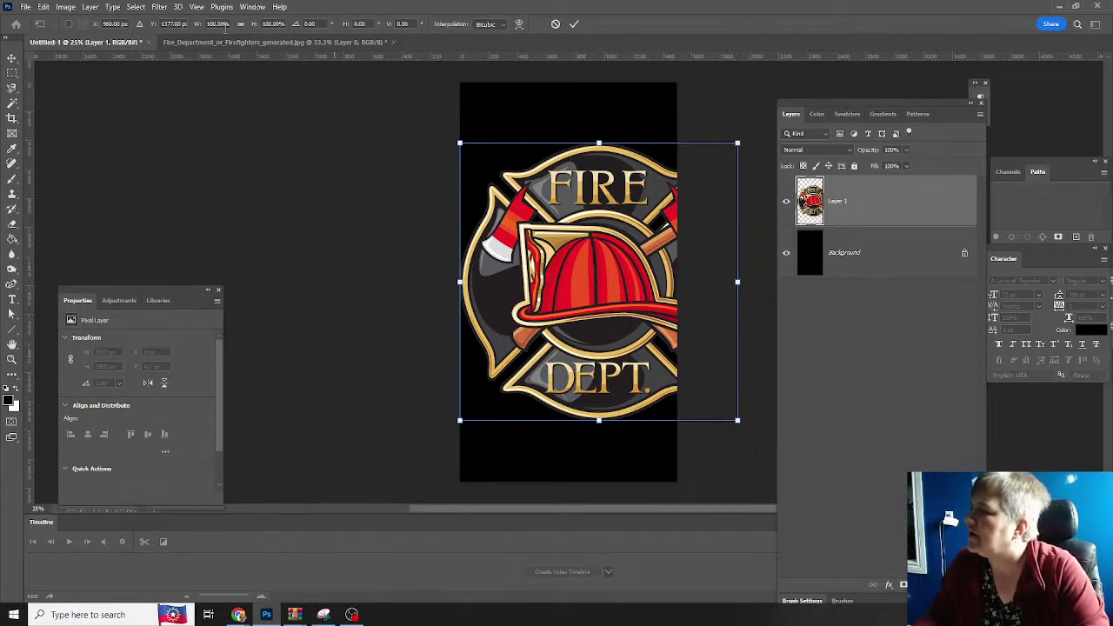
{"action": "left_click", "coordinate": [241, 26]}
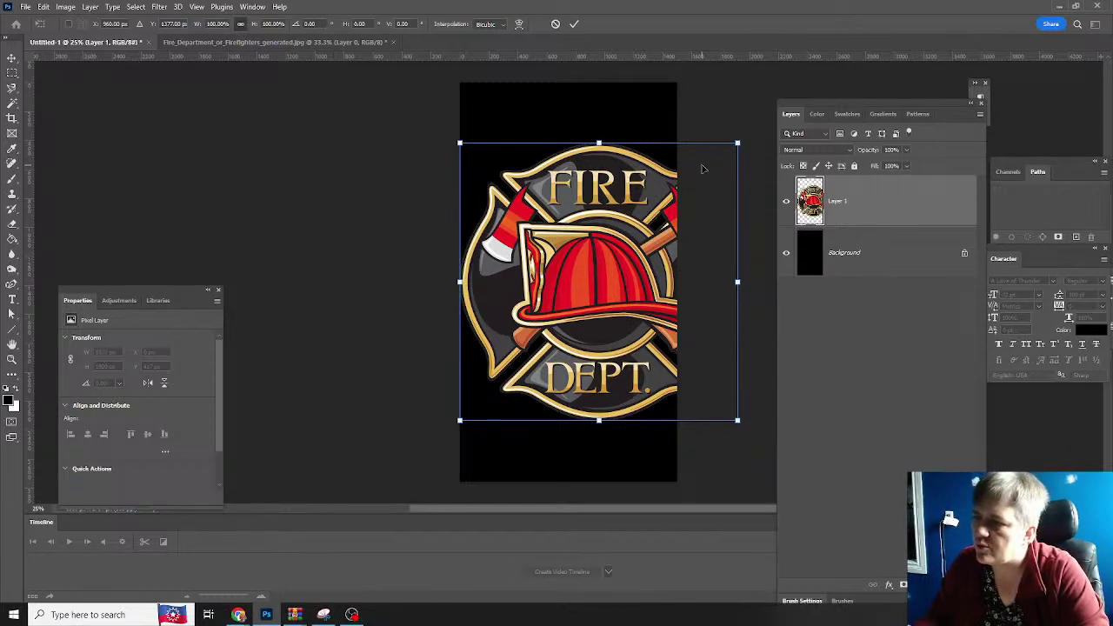
- Scale the emblem to 1126 × 1126 px, centre it slightly above middle, and commit
{"action": "left_click_drag", "start_coordinate": [736, 143], "coordinate": [602, 255]}
{"action": "left_click_drag", "start_coordinate": [568, 291], "coordinate": [598, 248]}
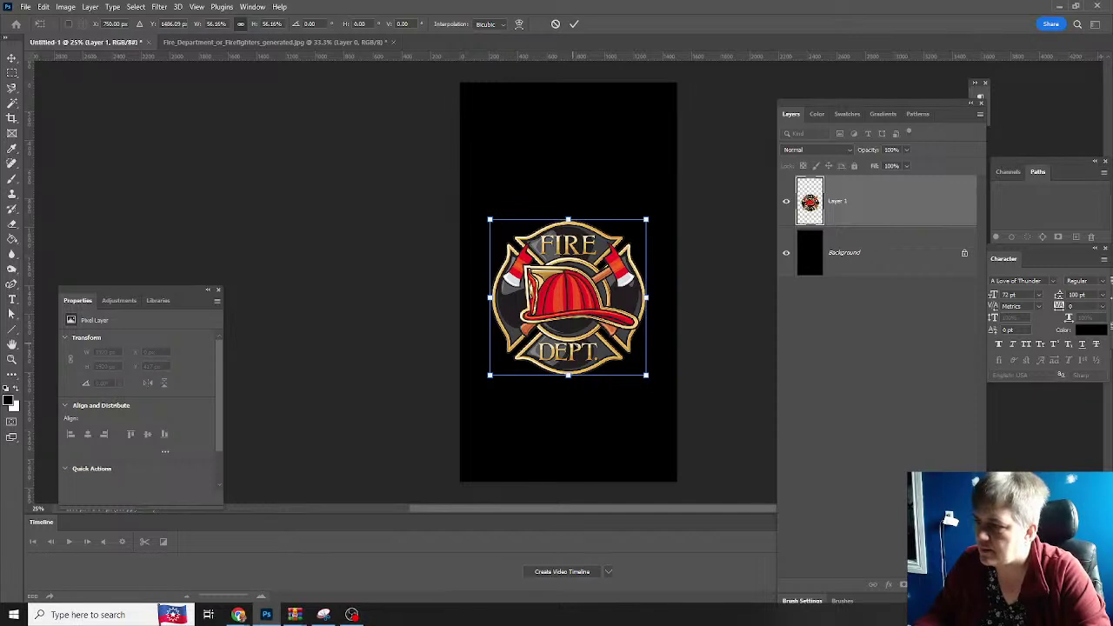
{"action": "left_click_drag", "start_coordinate": [577, 349], "coordinate": [576, 351]}
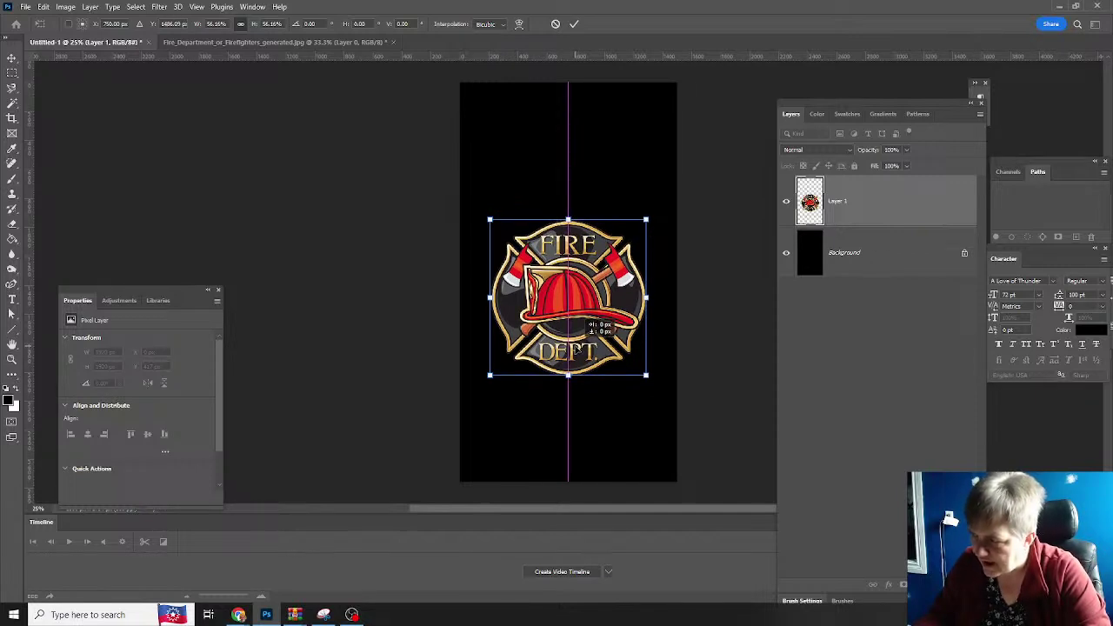
{"action": "left_click_drag", "start_coordinate": [577, 351], "coordinate": [576, 346]}
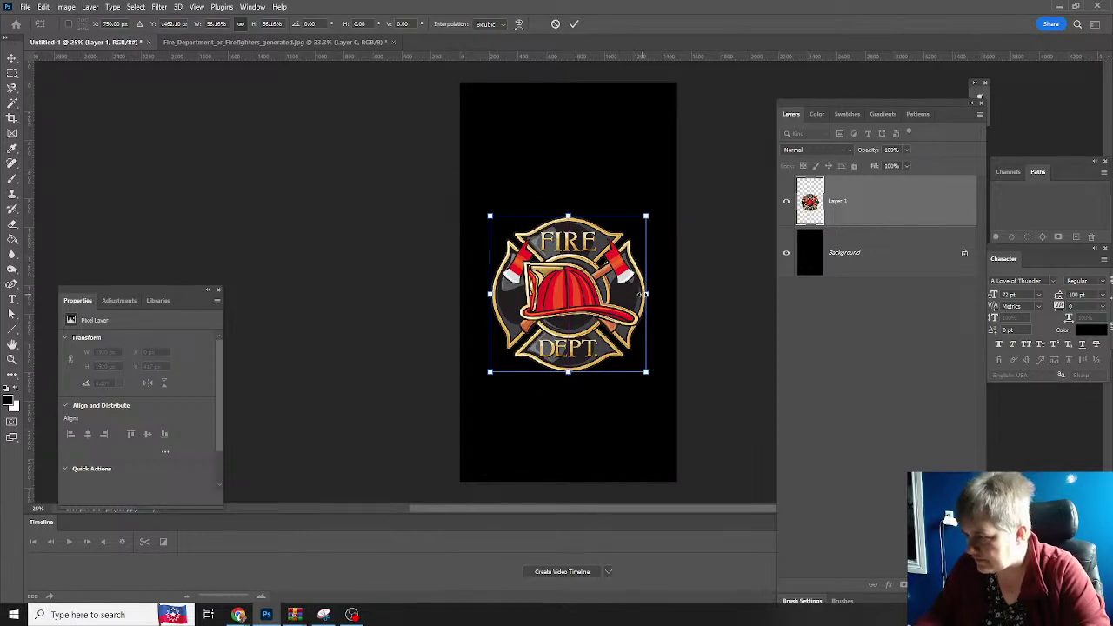
{"action": "mouse_move", "coordinate": [645, 371]}
{"action": "left_mouse_down"}
{"action": "mouse_move", "coordinate": [659, 368]}
{"action": "mouse_move", "coordinate": [664, 380]}
{"action": "mouse_move", "coordinate": [653, 378]}
{"action": "left_mouse_up"}
{"action": "left_click_drag", "start_coordinate": [589, 342], "coordinate": [590, 335]}
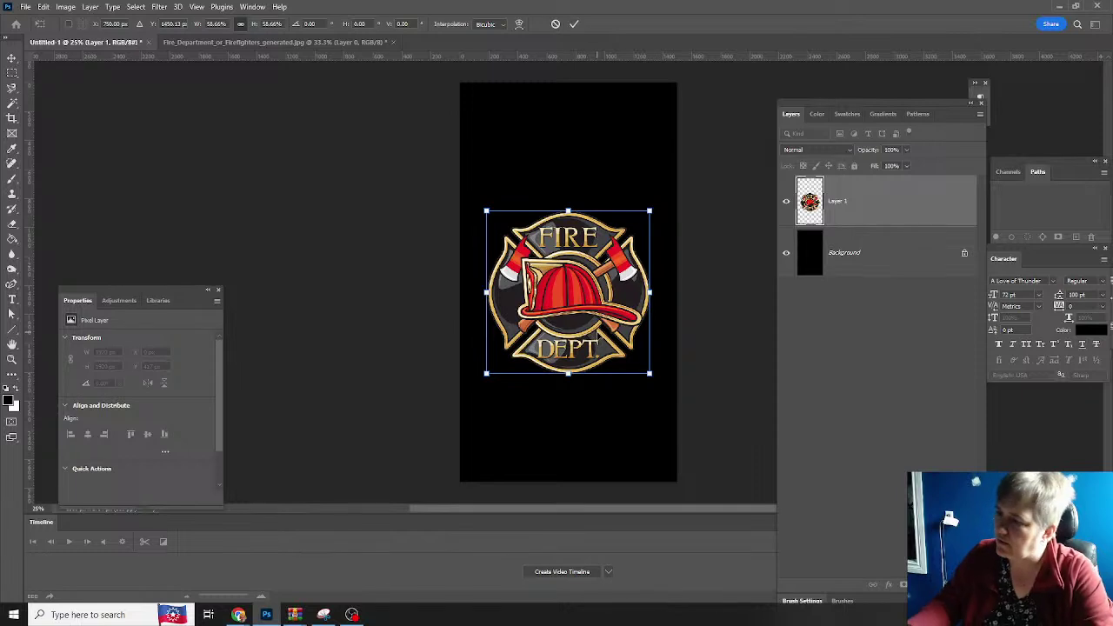
{"action": "key", "text": "Return"}
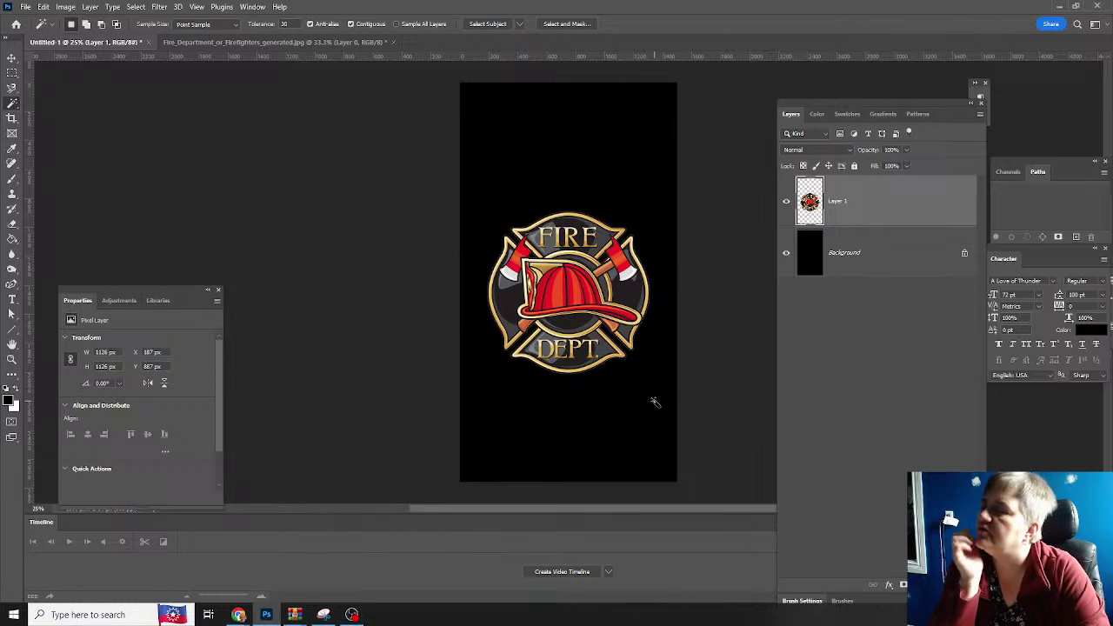
- Draw a rectangular band selection below the badge and create a new Layer 2
{"action": "left_click", "coordinate": [12, 72]}
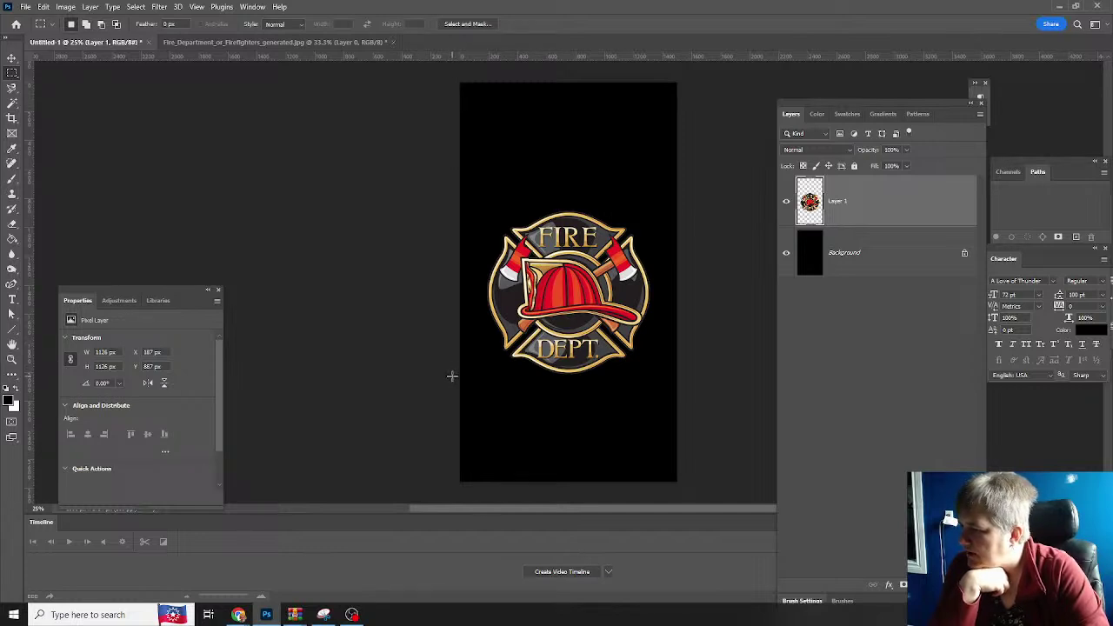
{"action": "left_click_drag", "start_coordinate": [453, 375], "coordinate": [687, 406]}
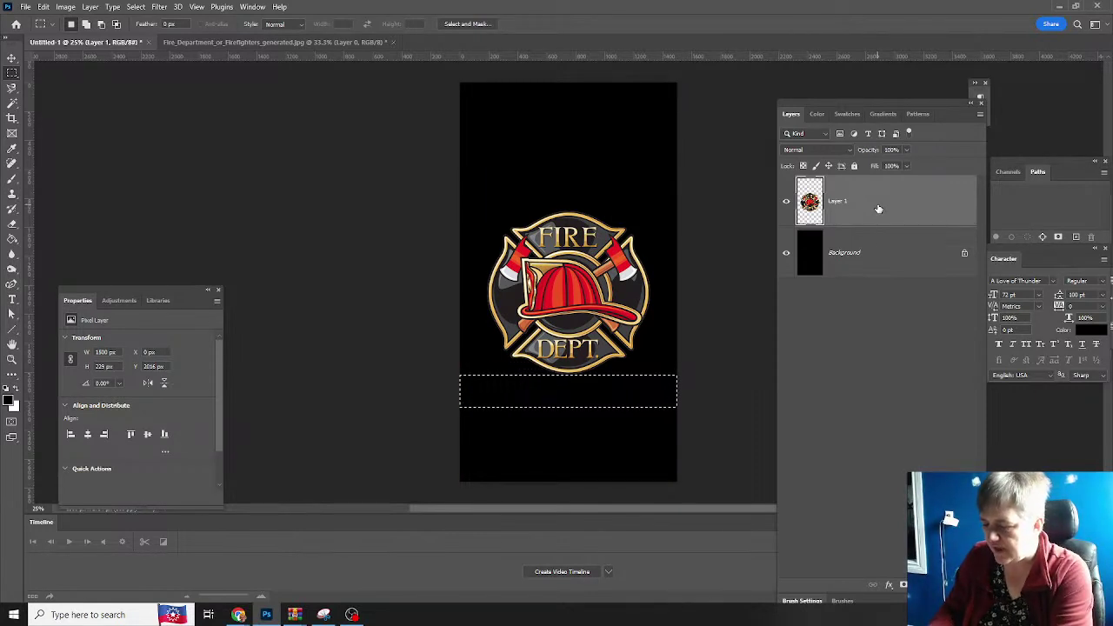
{"action": "key", "text": "ctrl+shift+n"}
{"action": "key", "text": "Return"}
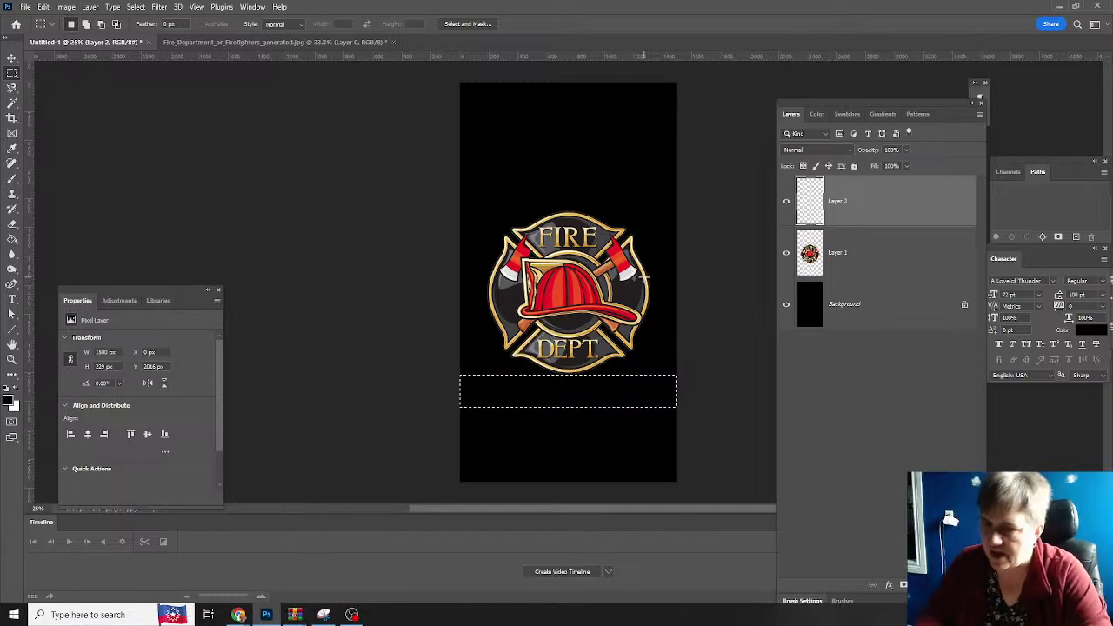
- Choose the Paint Bucket and set the foreground colour to gold #ecc87a
{"action": "left_click", "coordinate": [12, 238]}
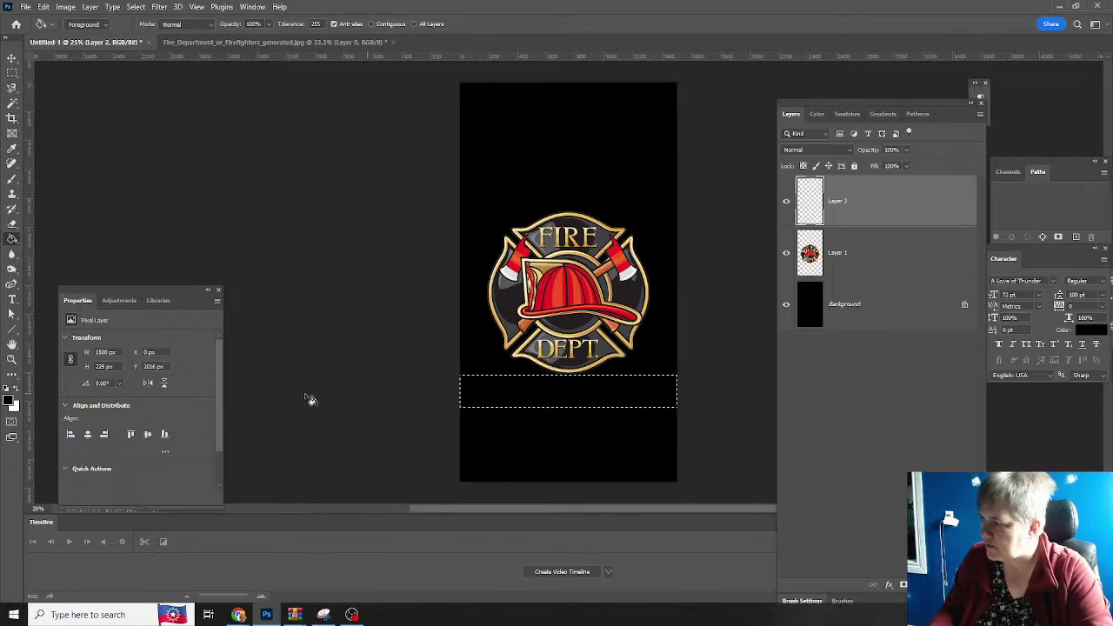
{"action": "left_click", "coordinate": [10, 401]}
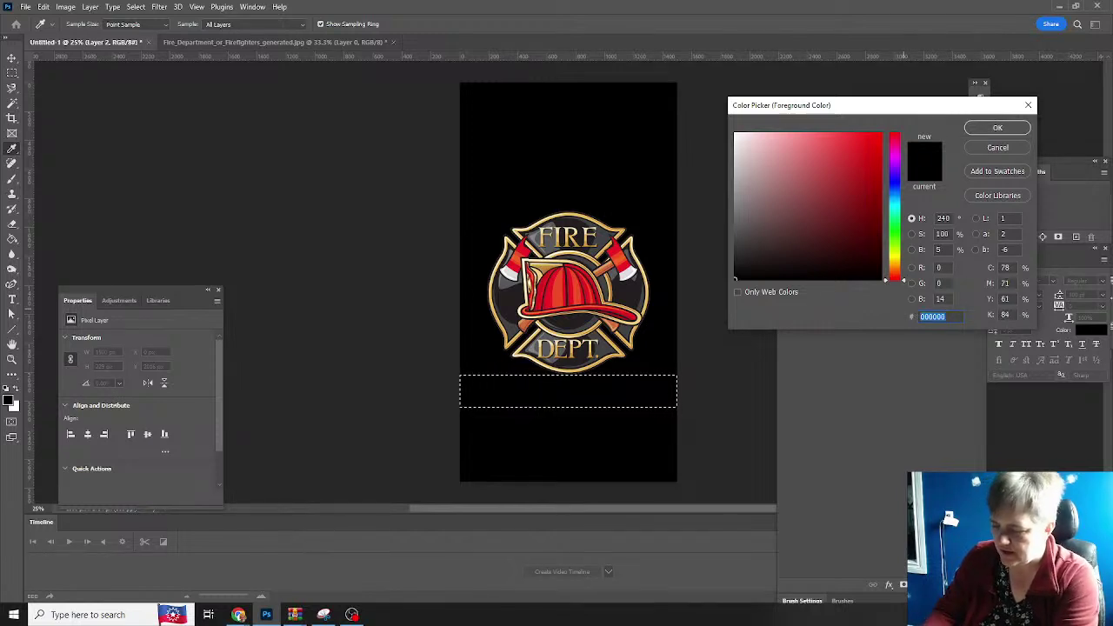
{"action": "type", "text": "ecc87a"}
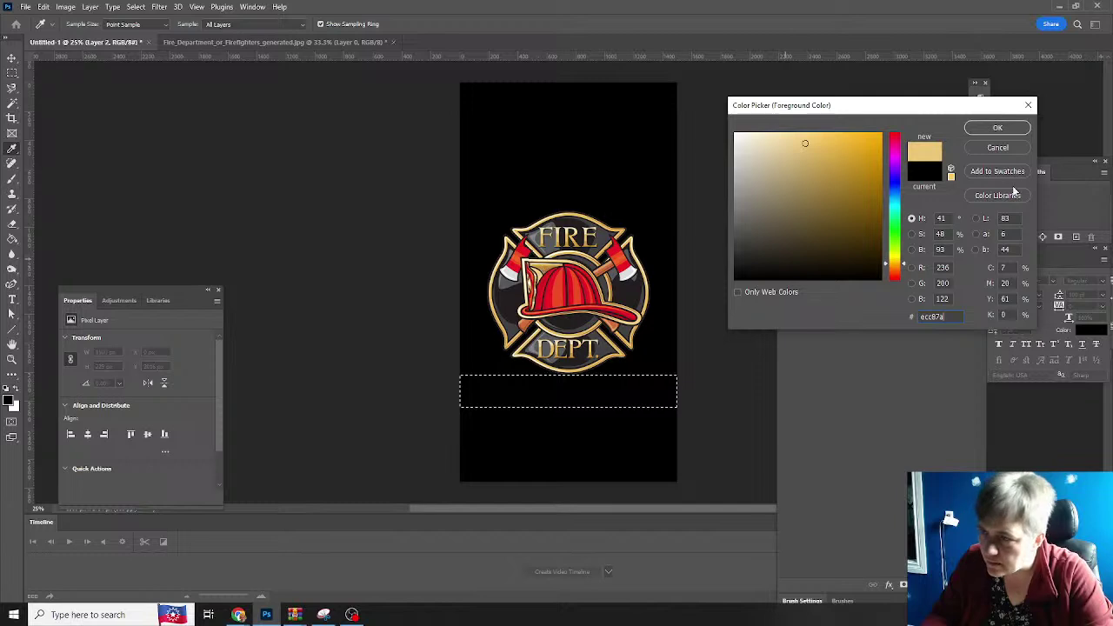
{"action": "left_click", "coordinate": [996, 128]}
- Fill the band selection below the badge with gold and deselect it
{"action": "key", "text": "g"}
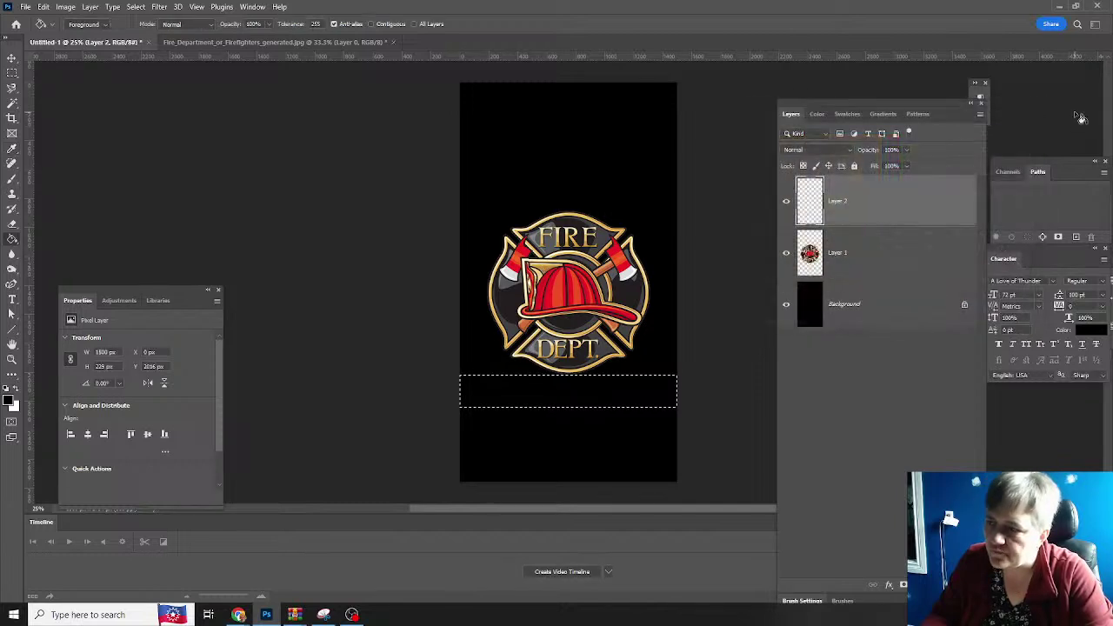
{"action": "left_click", "coordinate": [605, 396]}
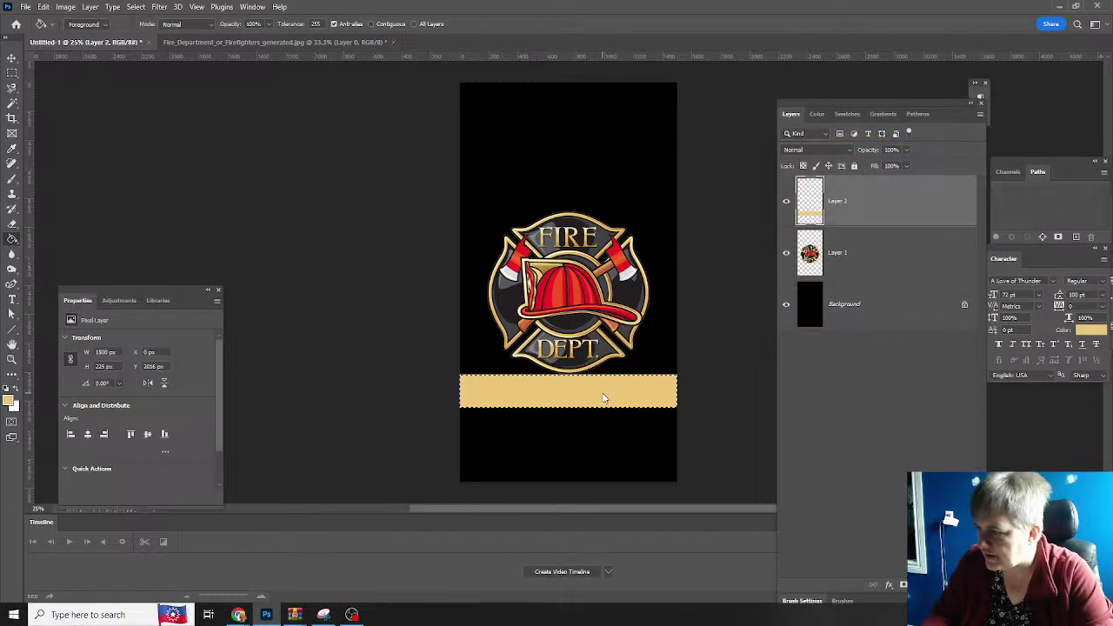
{"action": "key", "text": "ctrl+d"}
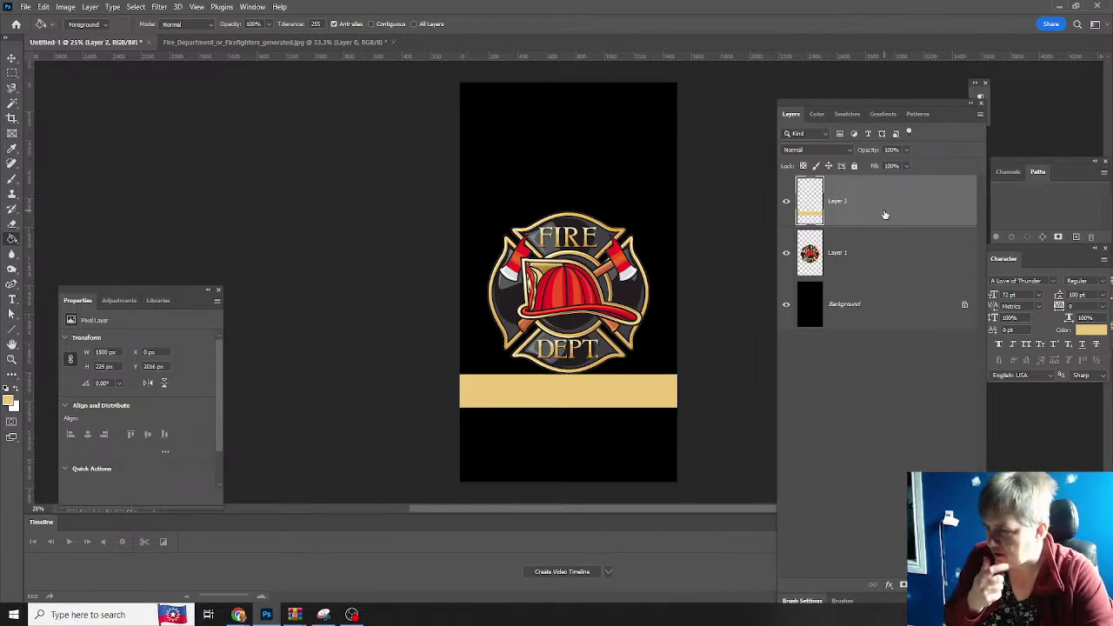
- Nudge the 1500 × 229 px gold band down two steps with Free Transform and commit
{"action": "key", "text": "ctrl+t"}
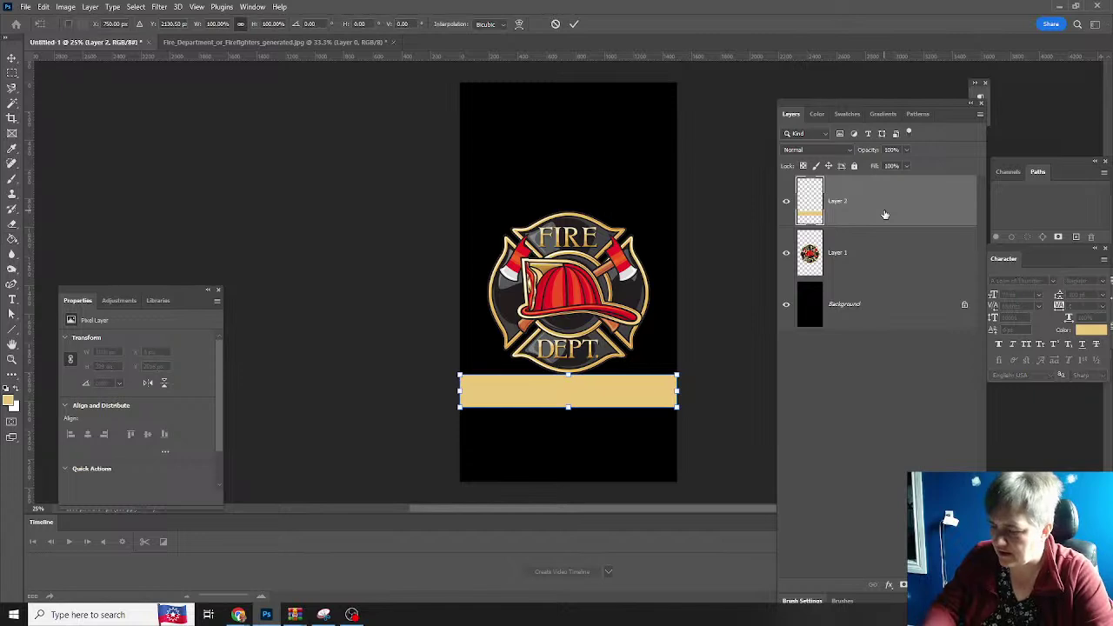
{"action": "key", "text": "Down"}
{"action": "key", "text": "Down"}
{"action": "key", "text": "Down"}
{"action": "key", "text": "Down"}
{"action": "key", "text": "Down"}
{"action": "key", "text": "Down"}
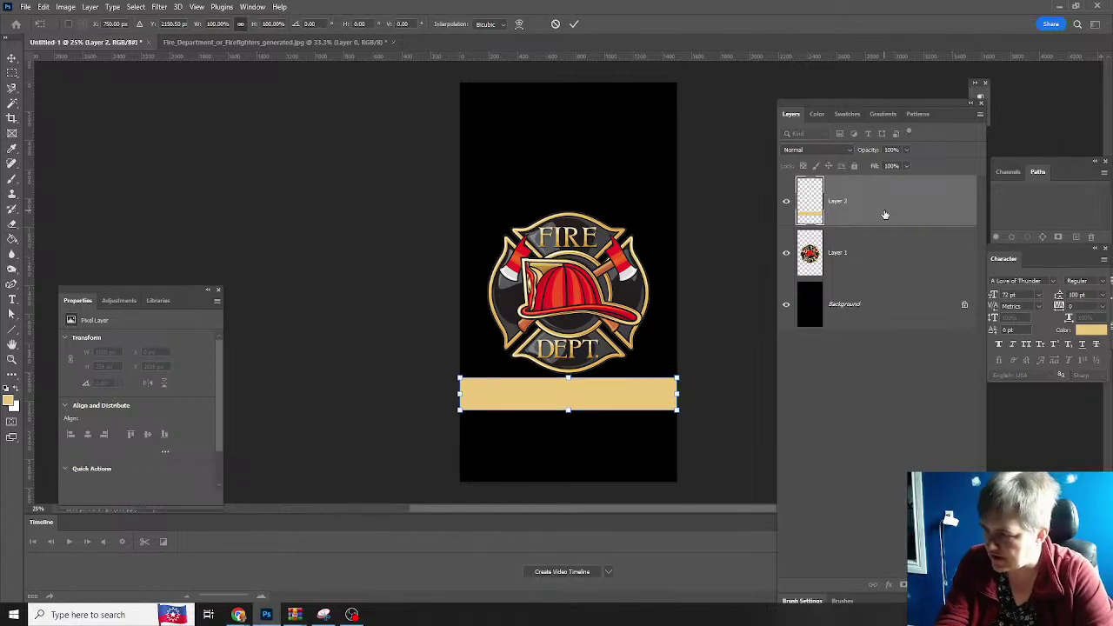
{"action": "key", "text": "Down"}
{"action": "key", "text": "Down"}
{"action": "key", "text": "Down"}
{"action": "key", "text": "Down"}
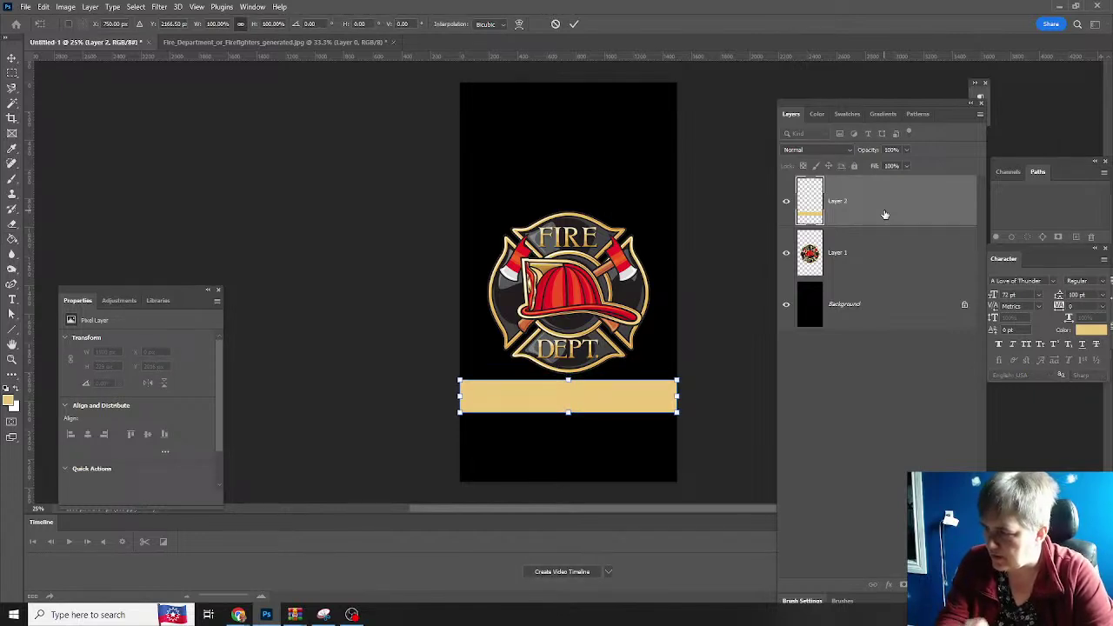
{"action": "key", "text": "Return"}
{"action": "key", "text": "g"}
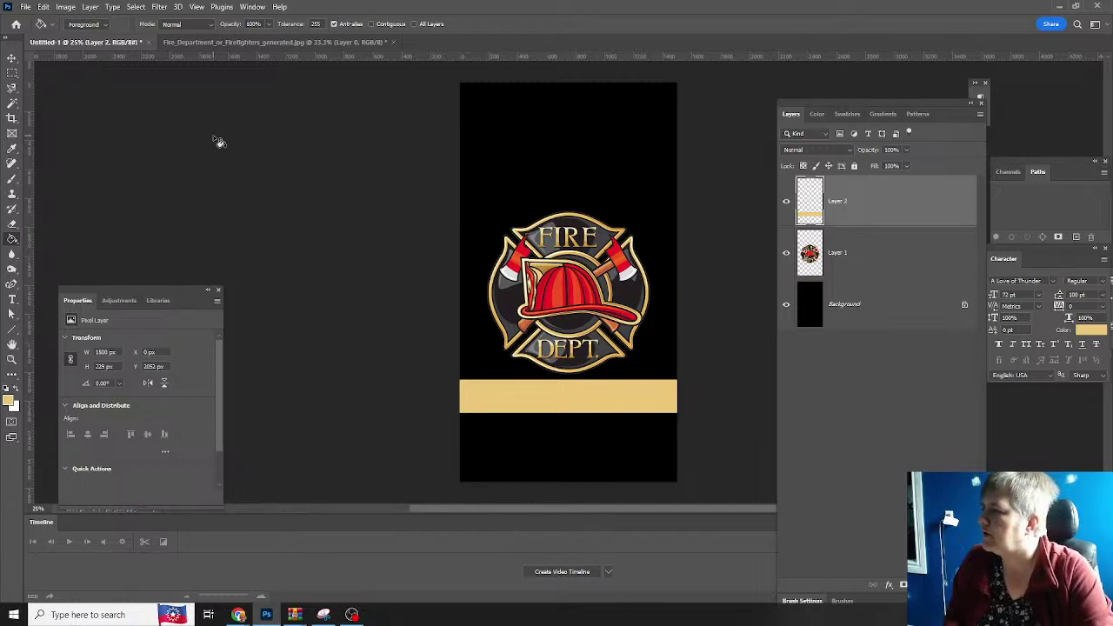
- Quick Export the badge-and-band design as PNG to the Desktop, named fdbackground
{"action": "left_click", "coordinate": [26, 7]}
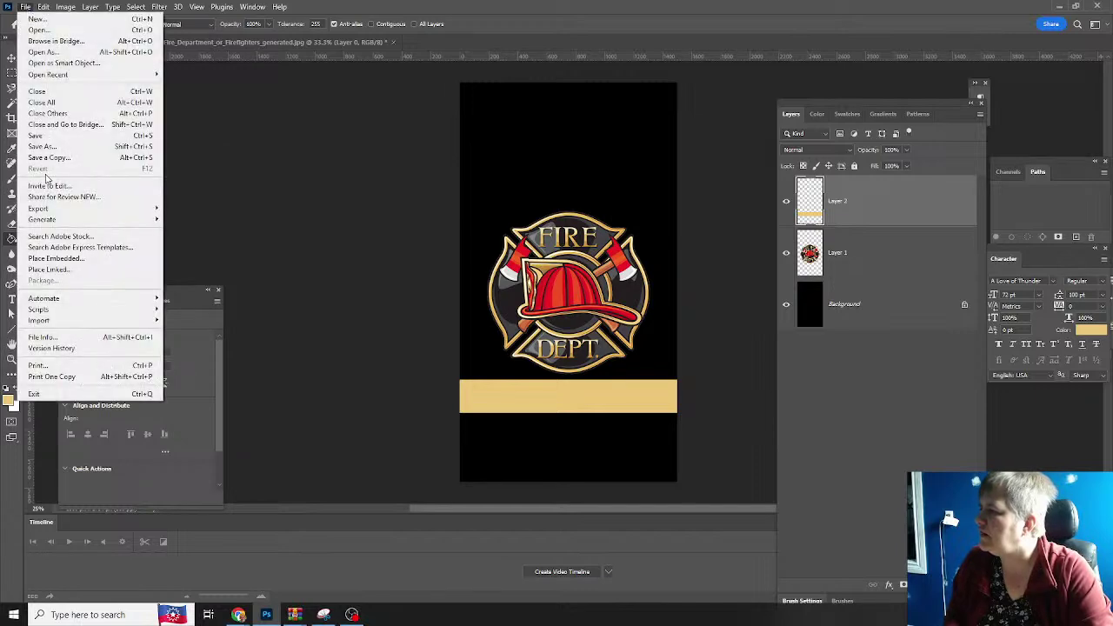
{"action": "mouse_move", "coordinate": [48, 213]}
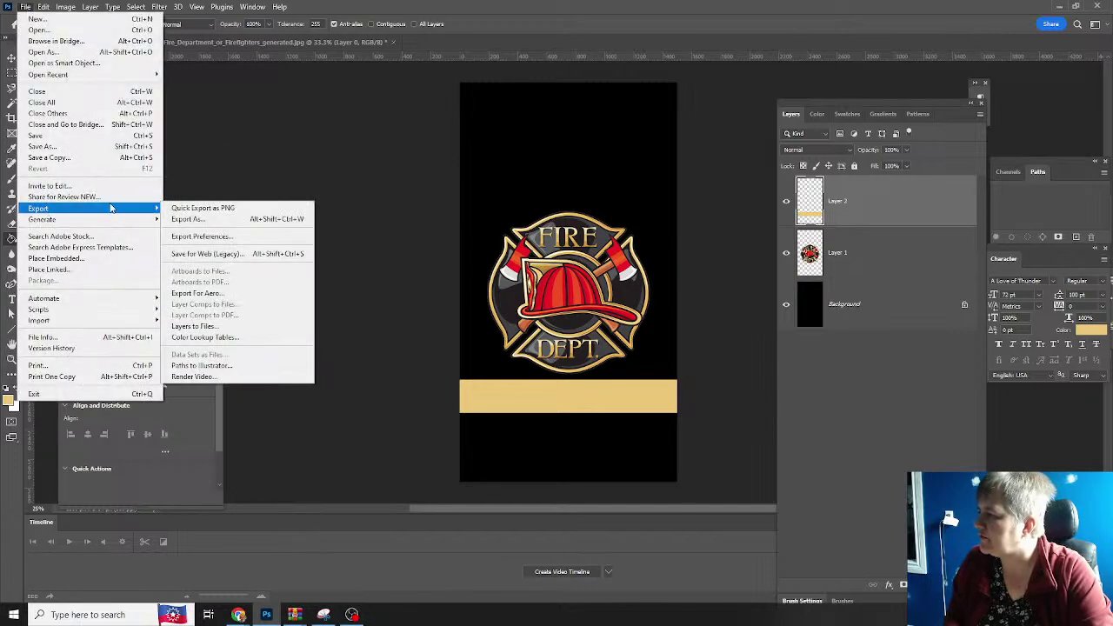
{"action": "left_click", "coordinate": [229, 212]}
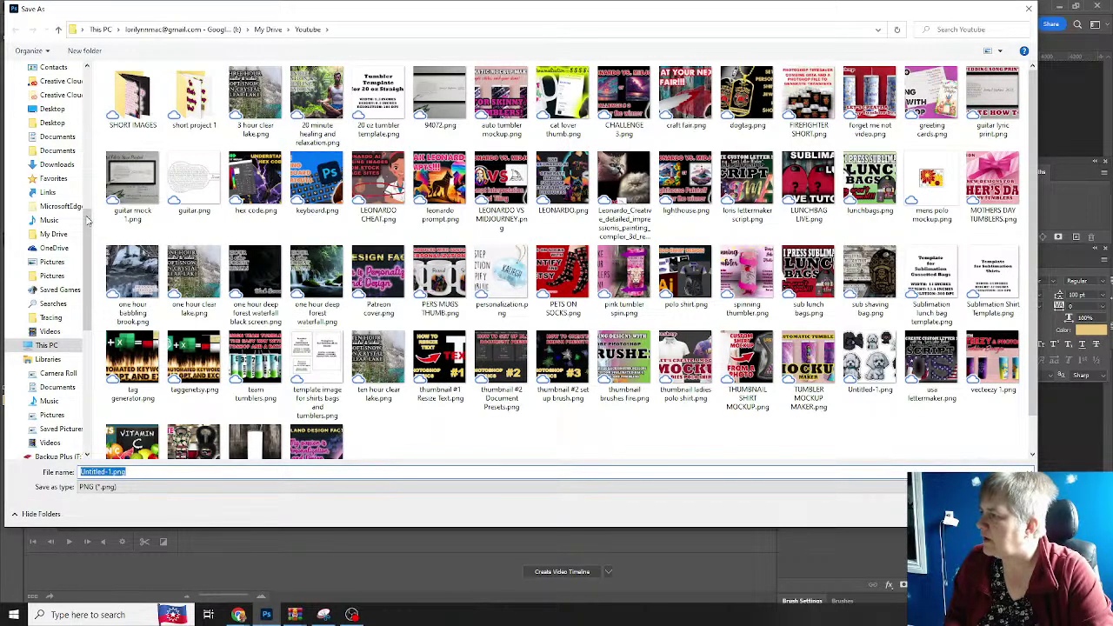
{"action": "scroll", "coordinate": [87, 277], "scroll_direction": "up", "scroll_amount": 10}
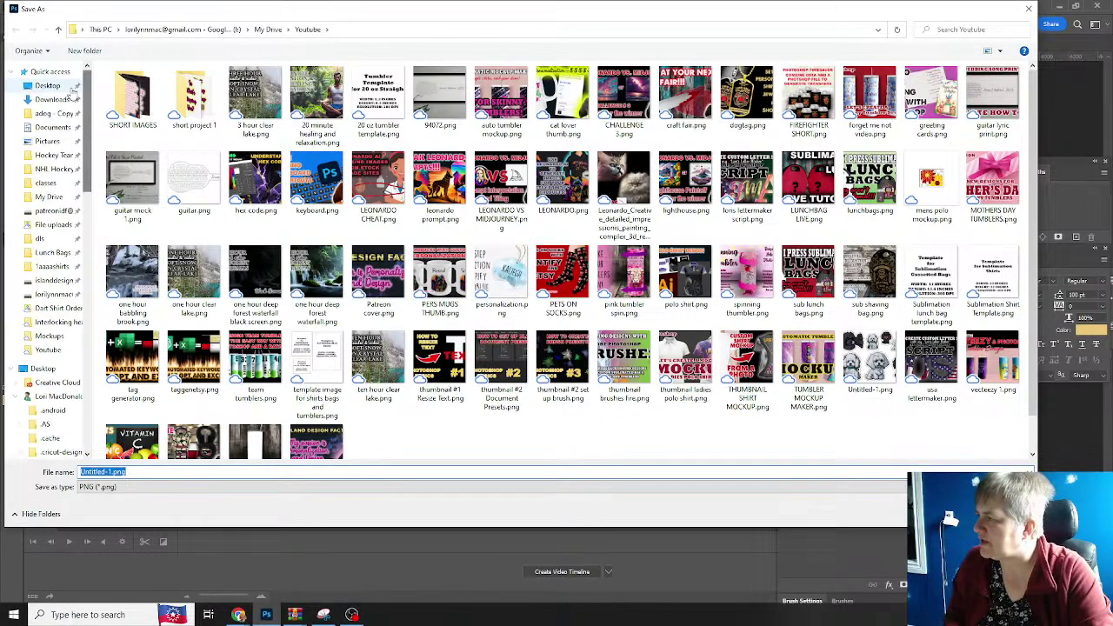
{"action": "left_click", "coordinate": [47, 86]}
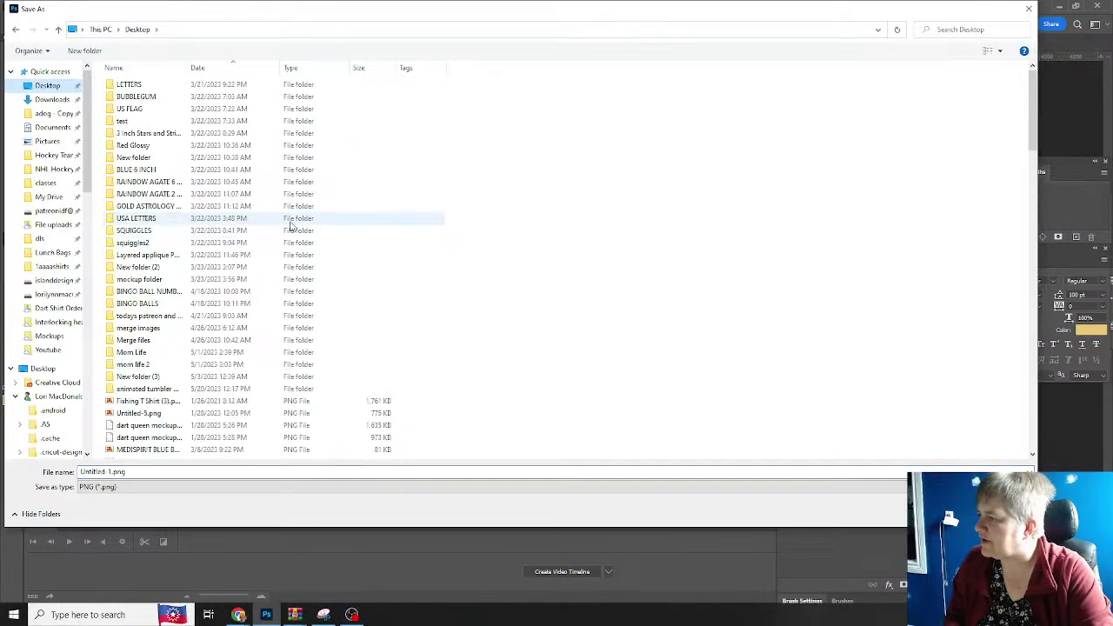
{"action": "scroll", "coordinate": [313, 252], "scroll_direction": "down", "scroll_amount": 10}
{"action": "scroll", "coordinate": [304, 254], "scroll_direction": "down", "scroll_amount": 1}
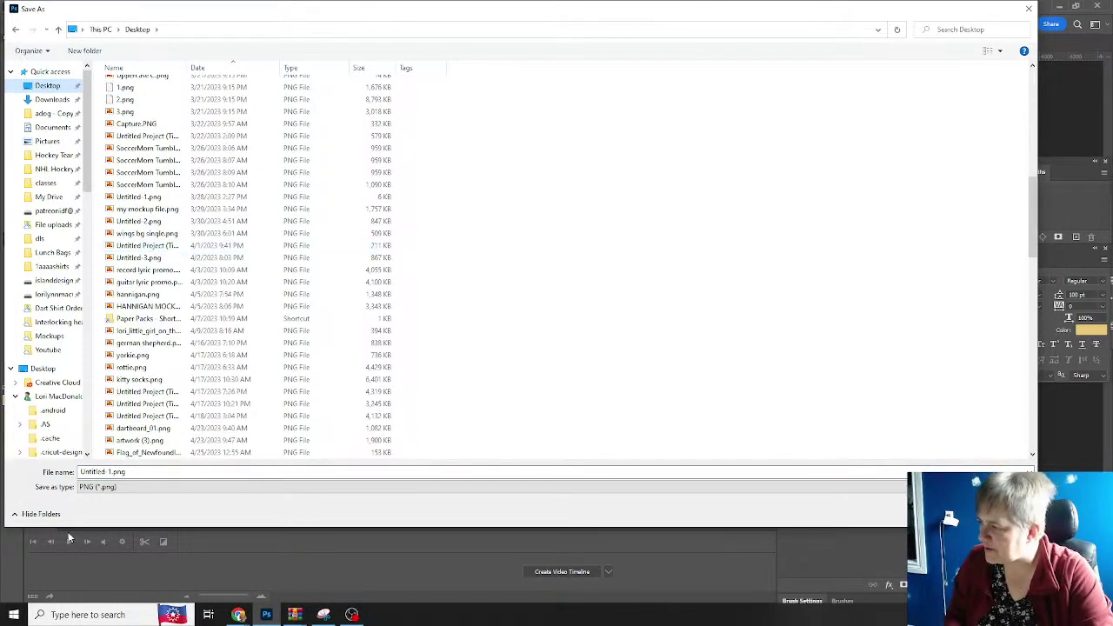
{"action": "left_click", "coordinate": [133, 472]}
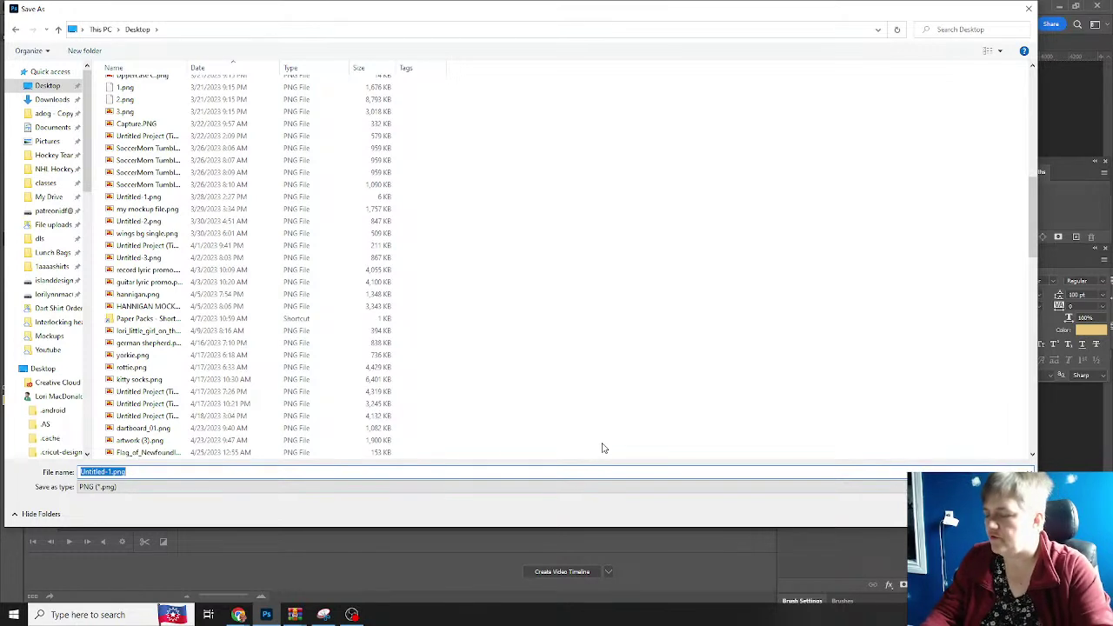
{"action": "type", "text": "fribackground"}
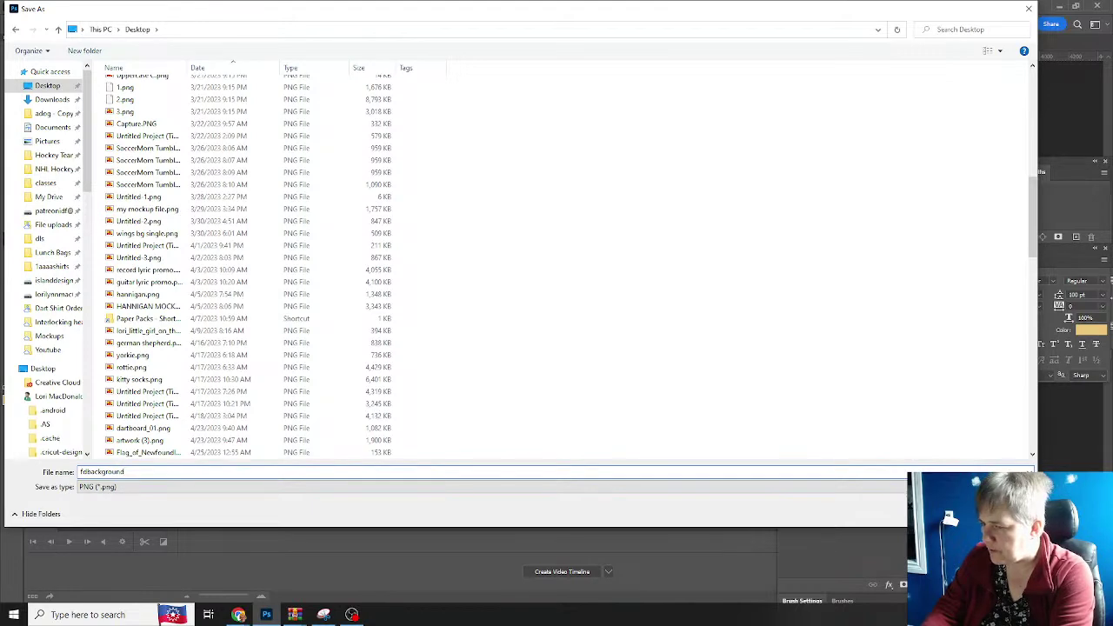
{"action": "key", "text": "Return"}
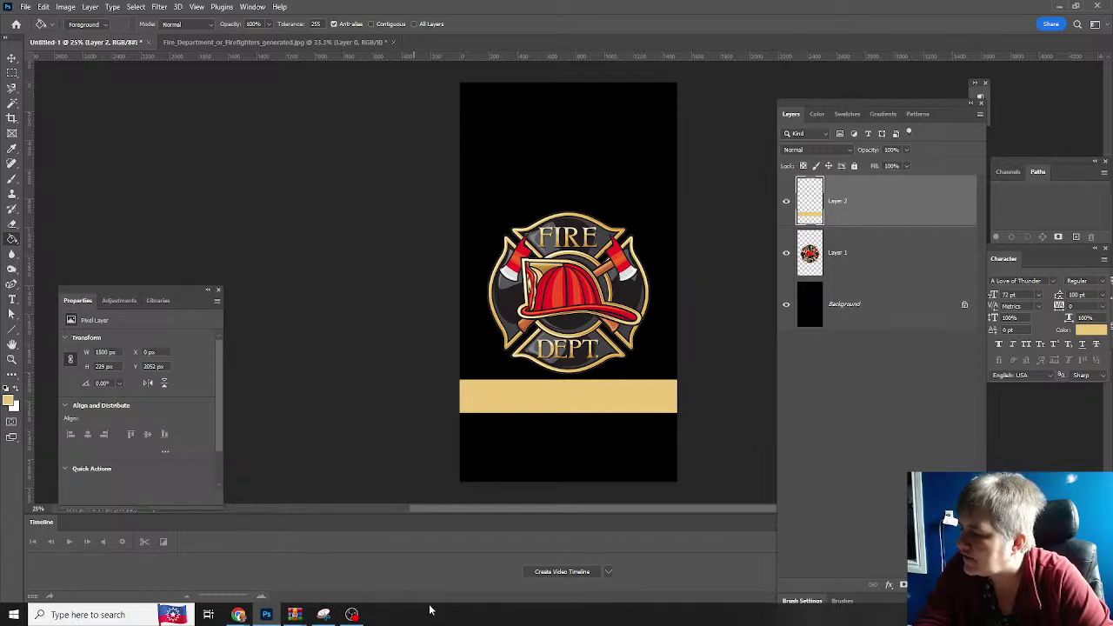
- Bring Chrome forward on the Teeinblue artwork editor and start adding an Image layer
{"action": "mouse_move", "coordinate": [238, 615]}
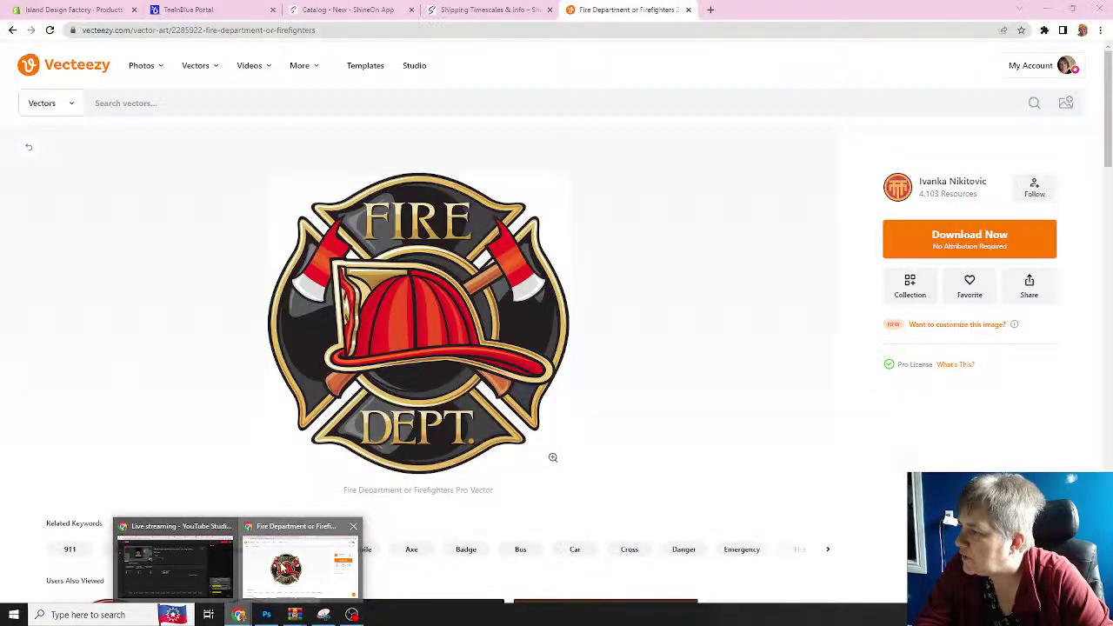
{"action": "left_click", "coordinate": [300, 569]}
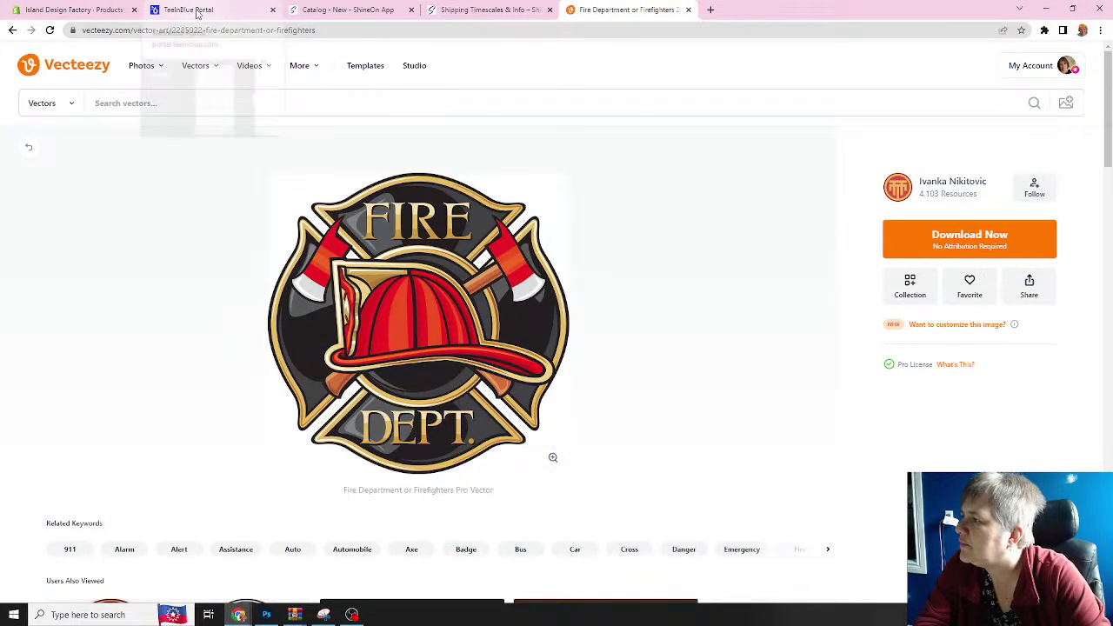
{"action": "left_click", "coordinate": [199, 11]}
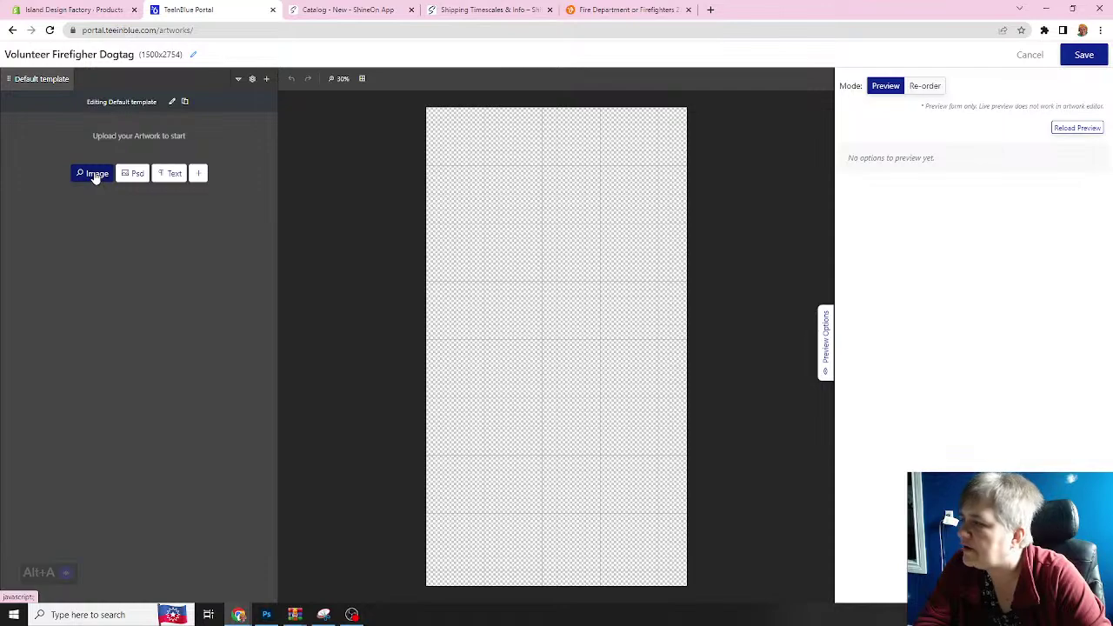
{"action": "left_click", "coordinate": [96, 175]}
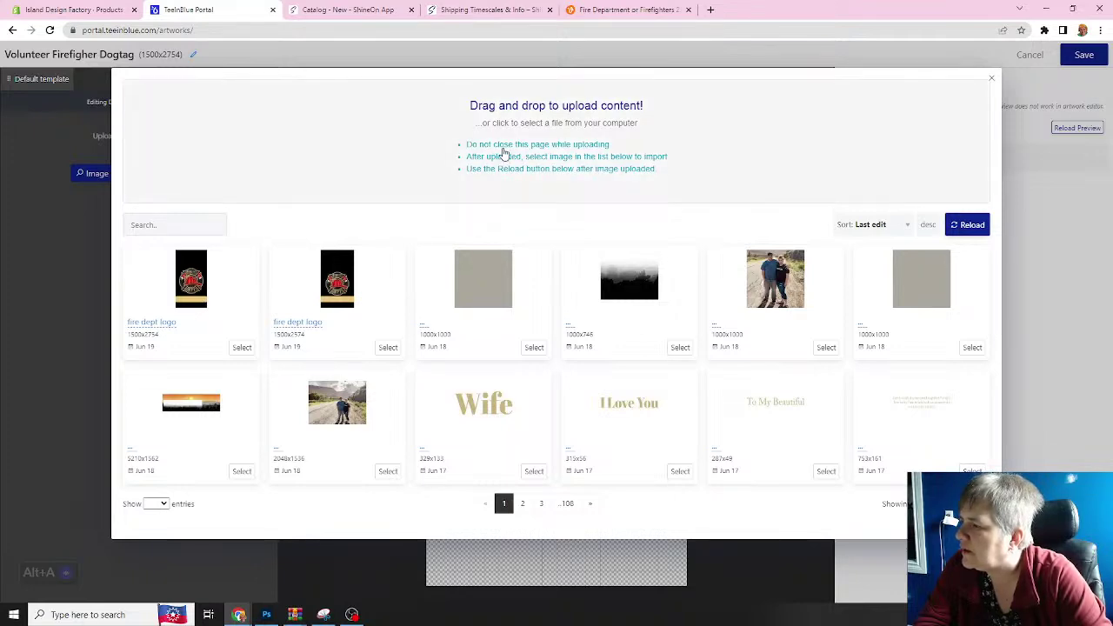
- Upload fdbackground.png from the Desktop, reload the image list, and place it in the dog tag artwork
{"action": "left_click", "coordinate": [502, 152]}
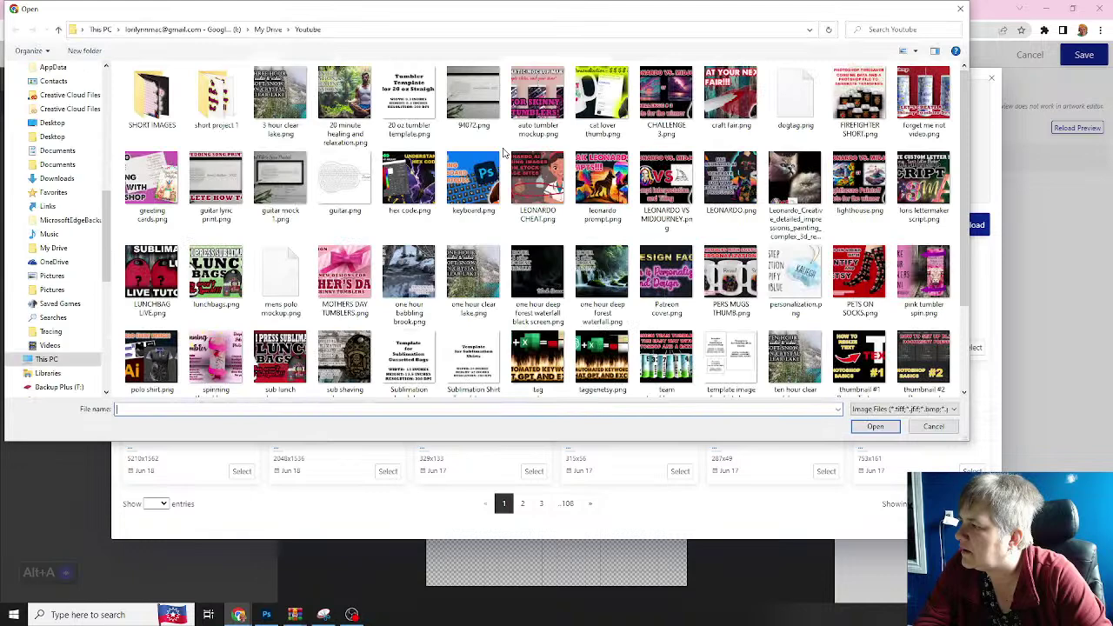
{"action": "scroll", "coordinate": [104, 157], "scroll_direction": "up", "scroll_amount": 5}
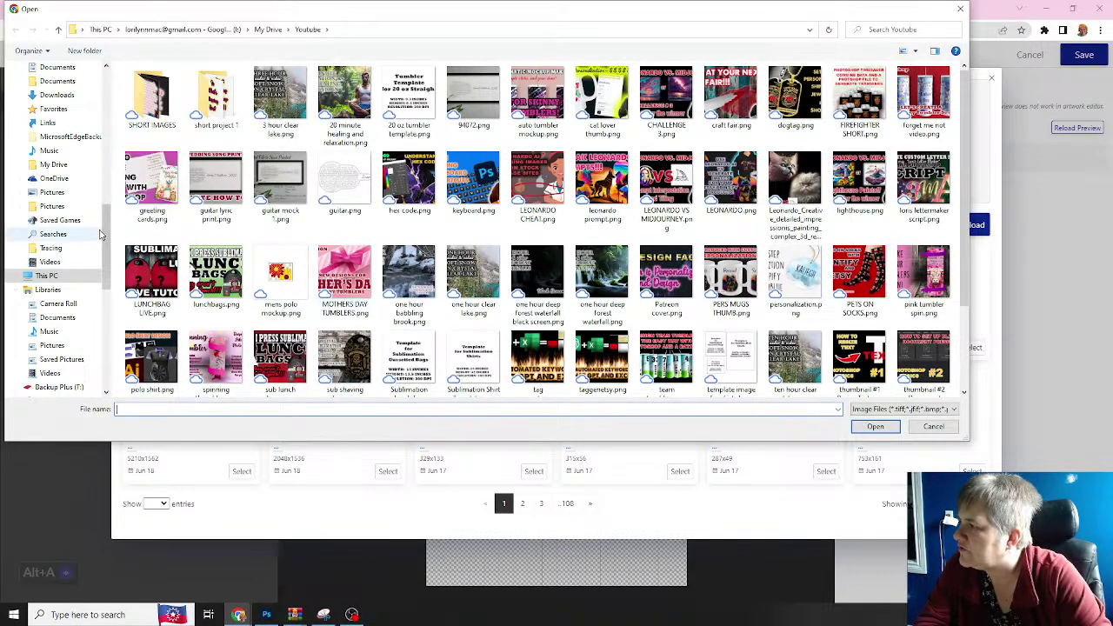
{"action": "scroll", "coordinate": [87, 130], "scroll_direction": "up", "scroll_amount": 3}
{"action": "left_click", "coordinate": [69, 85]}
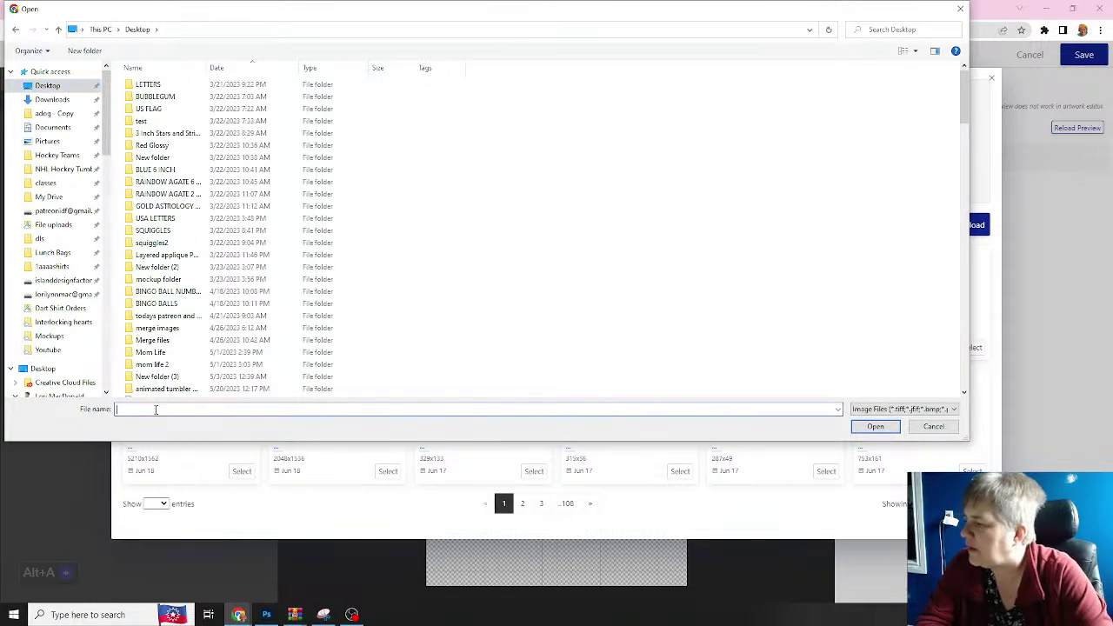
{"action": "type", "text": "fd"}
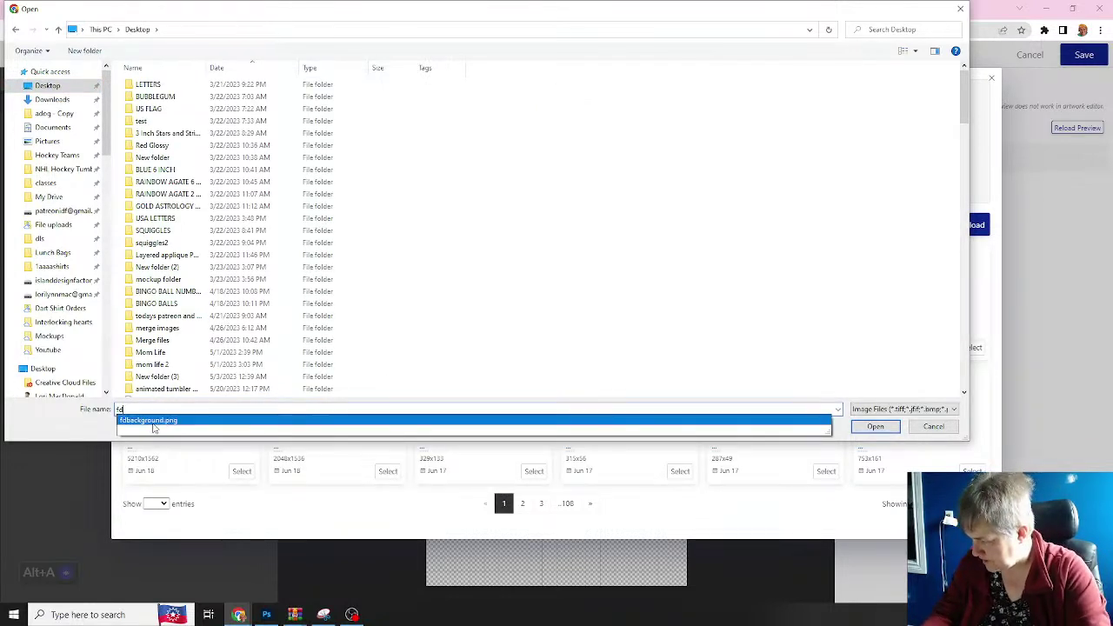
{"action": "left_click", "coordinate": [158, 423]}
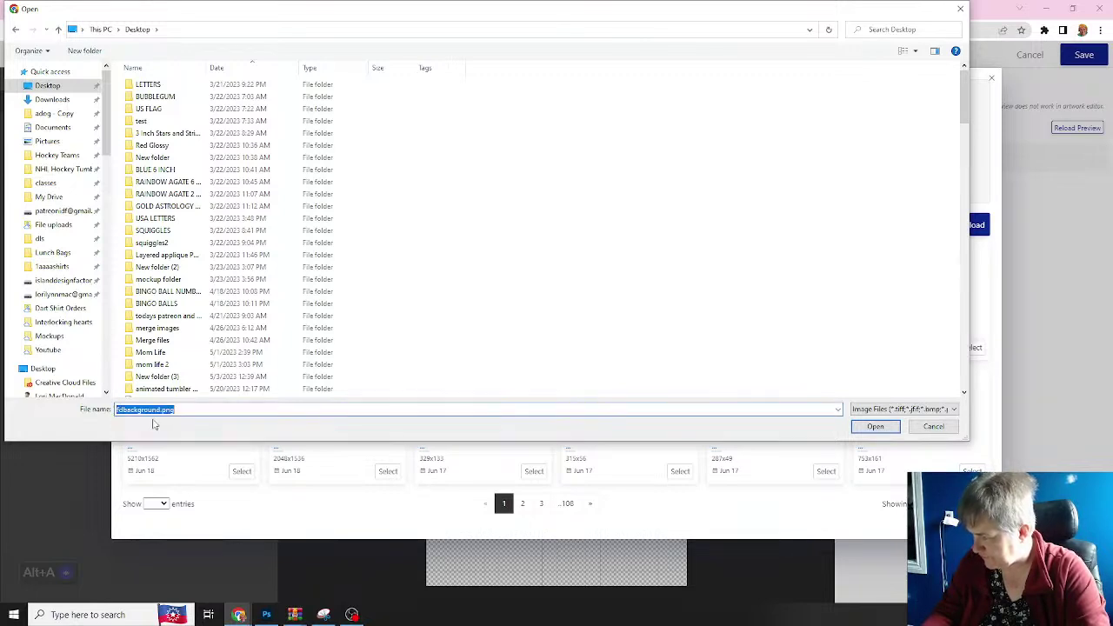
{"action": "left_click", "coordinate": [875, 426]}
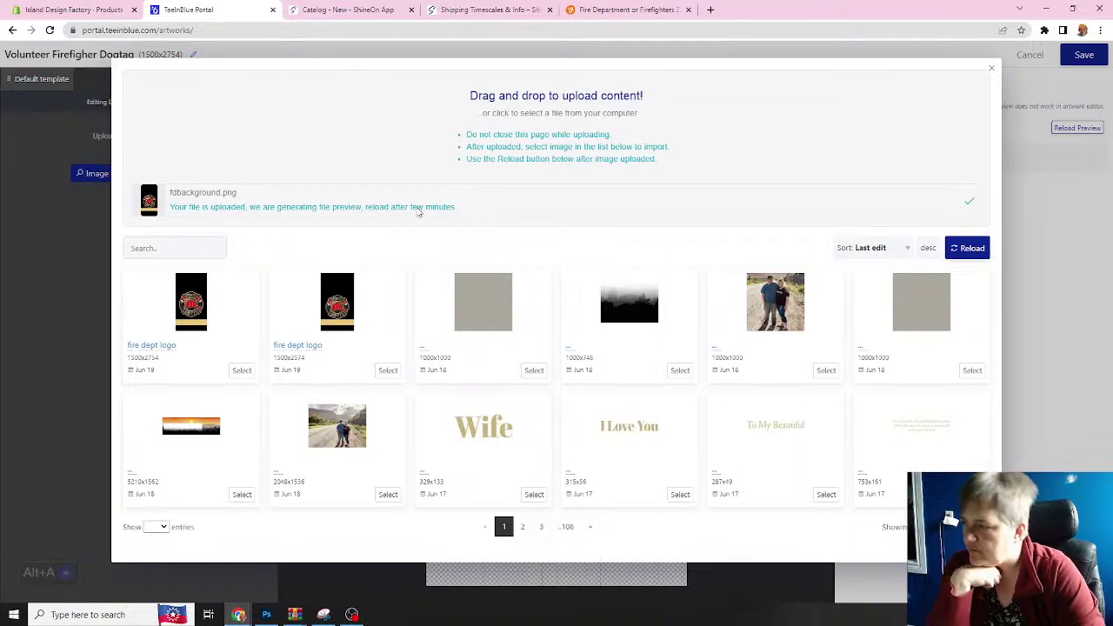
{"action": "left_click", "coordinate": [971, 250]}
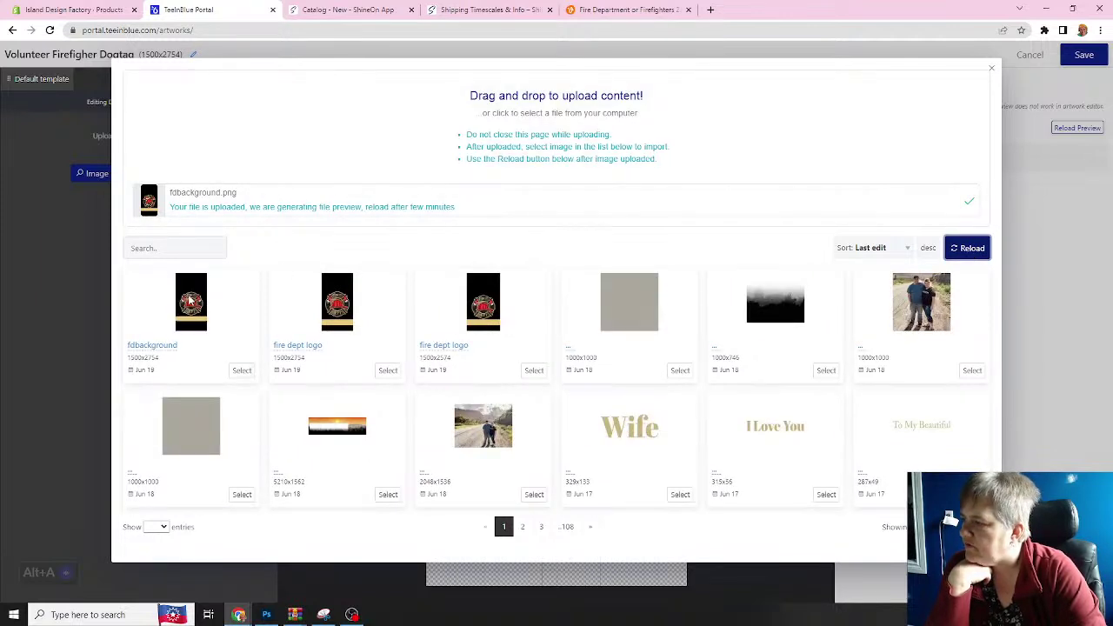
{"action": "left_click", "coordinate": [242, 372]}
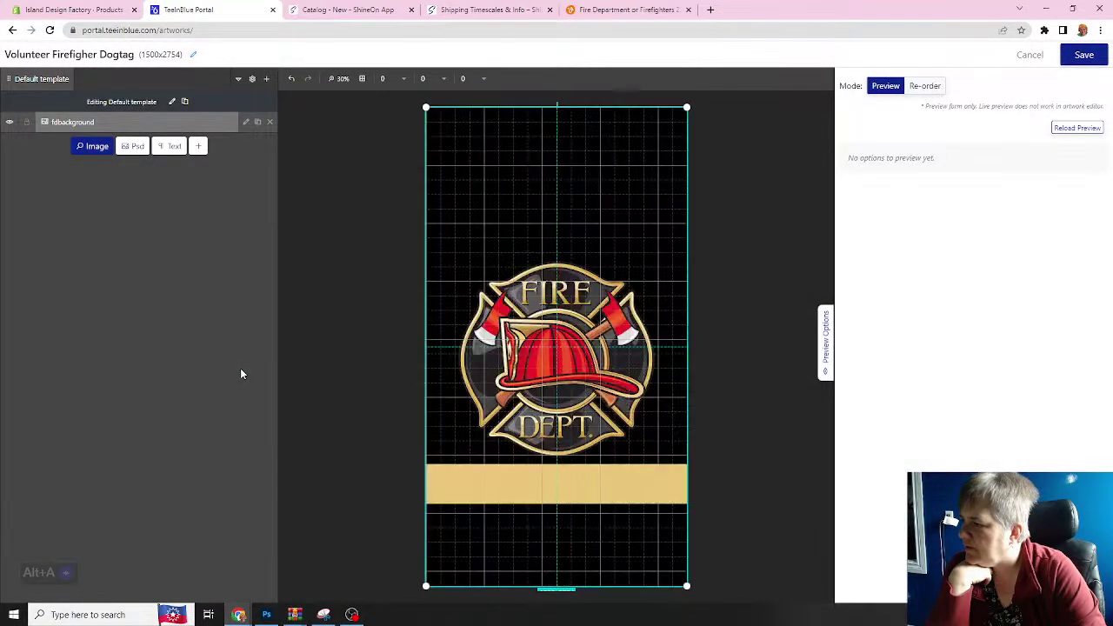
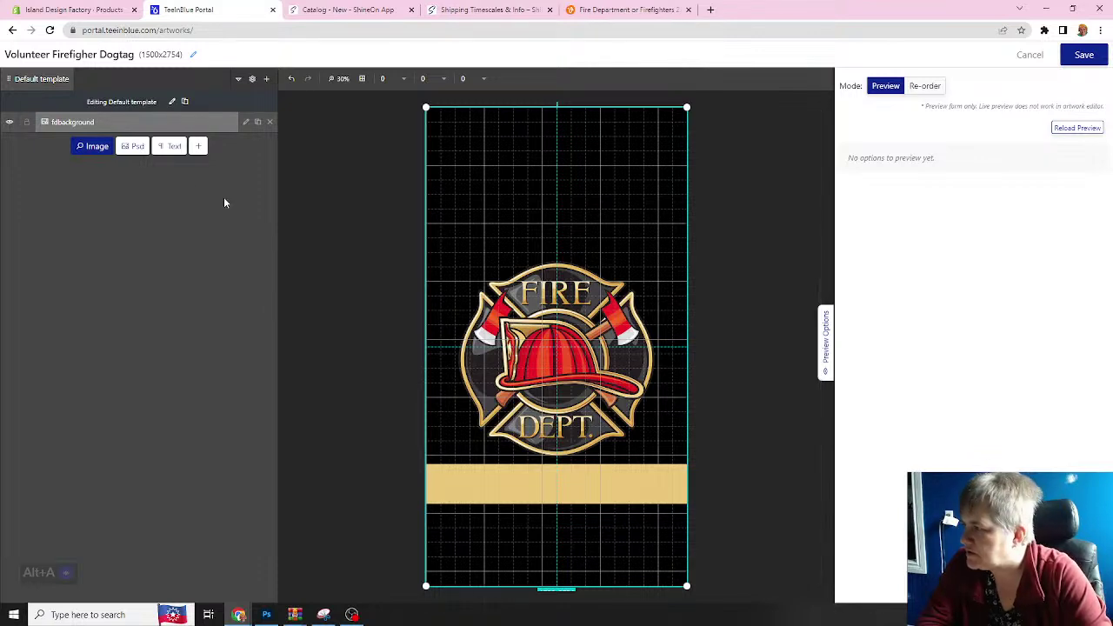
- Add a text layer, drag it down over the helmet emblem, and give it font size 250
{"action": "left_click", "coordinate": [174, 149]}
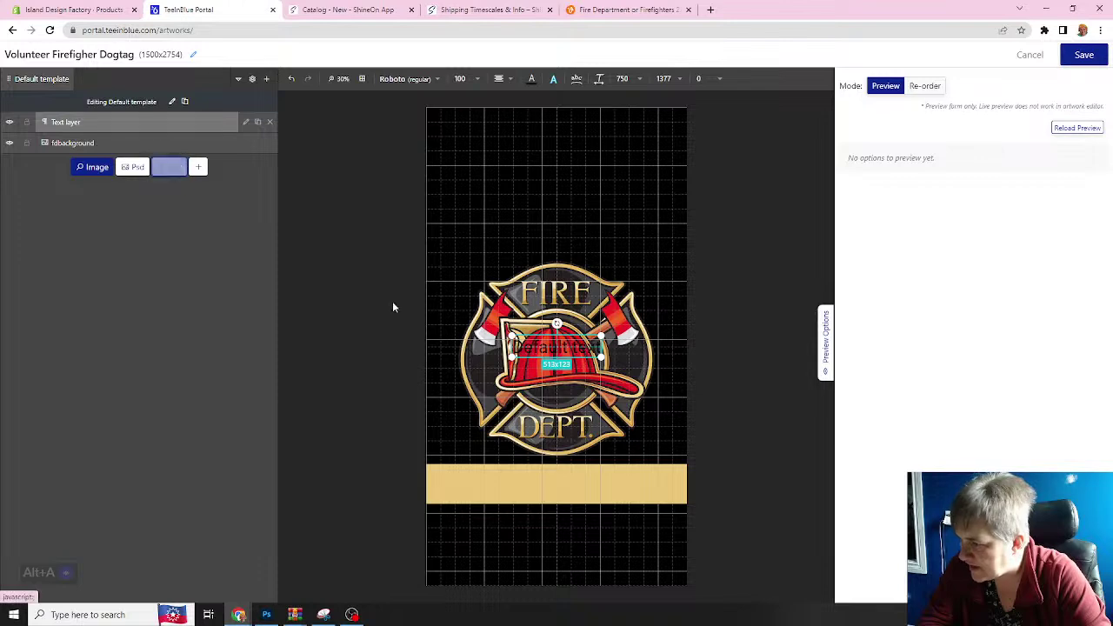
{"action": "left_click_drag", "start_coordinate": [529, 355], "coordinate": [533, 367]}
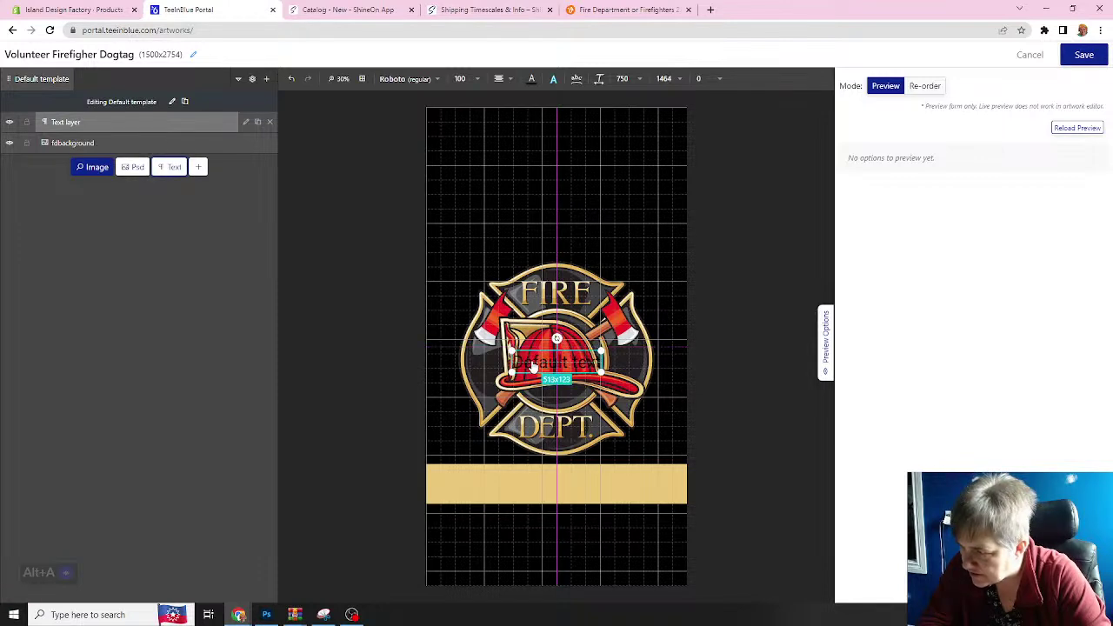
{"action": "double_click", "coordinate": [461, 78]}
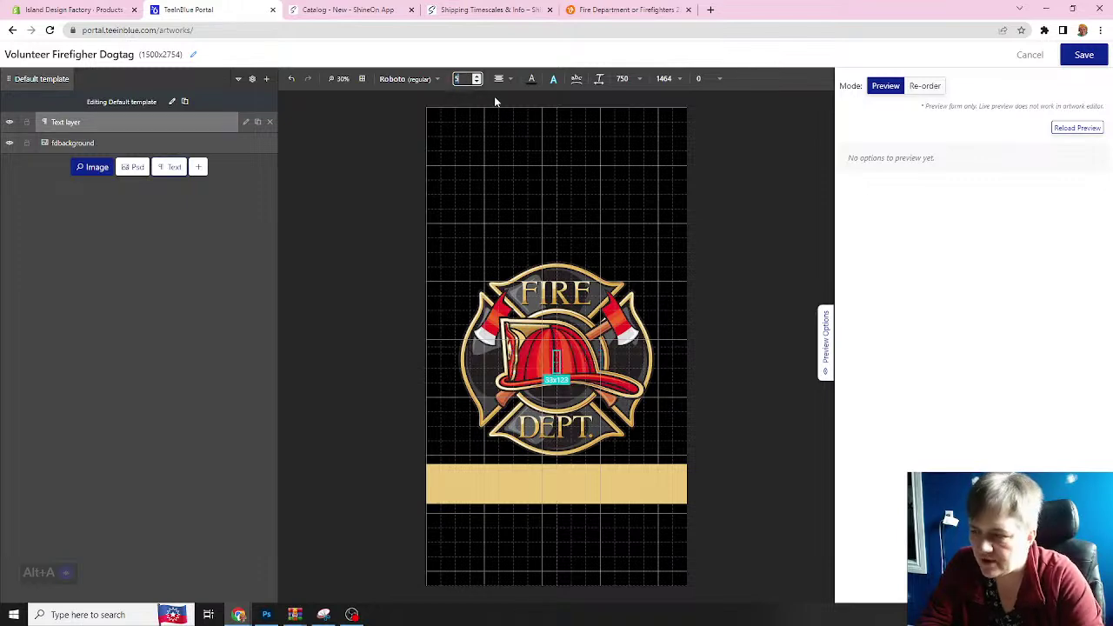
{"action": "type", "text": "500"}
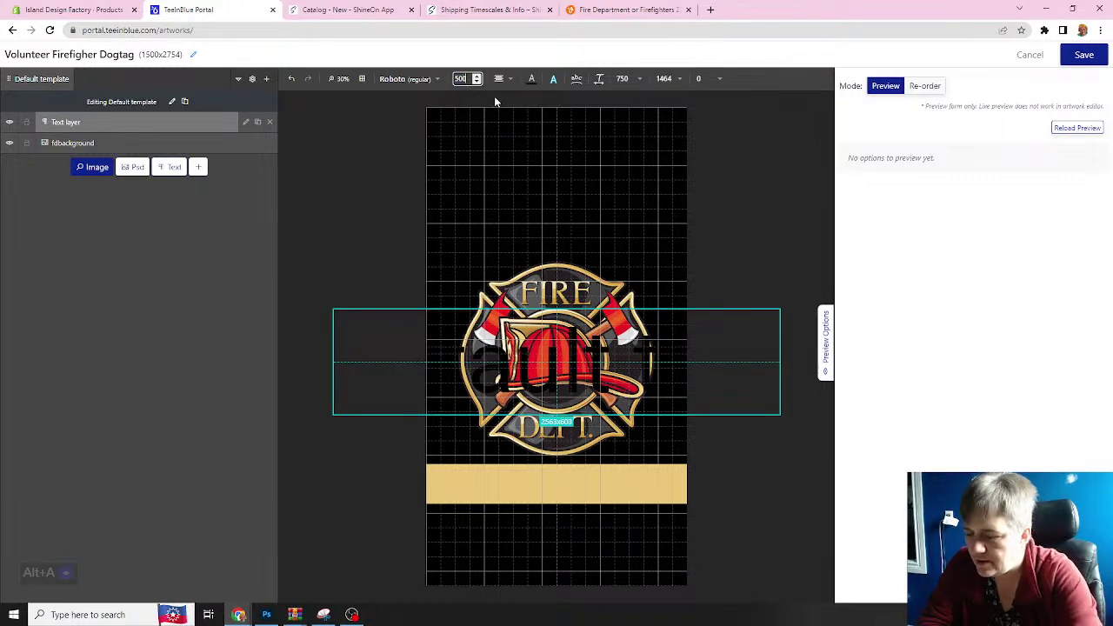
{"action": "key", "text": "BackSpace"}
{"action": "key", "text": "BackSpace"}
{"action": "key", "text": "BackSpace"}
{"action": "type", "text": "250"}
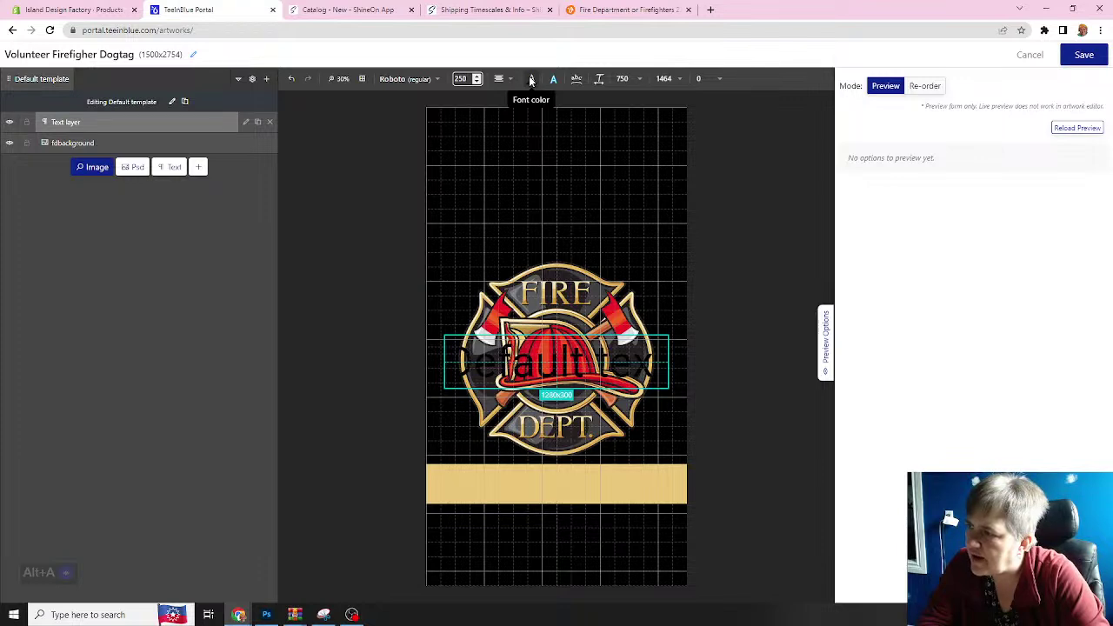
- Colour the Default text gold (ec187a), move it above the FIRE badge, and show its font settings
{"action": "left_click", "coordinate": [531, 80]}
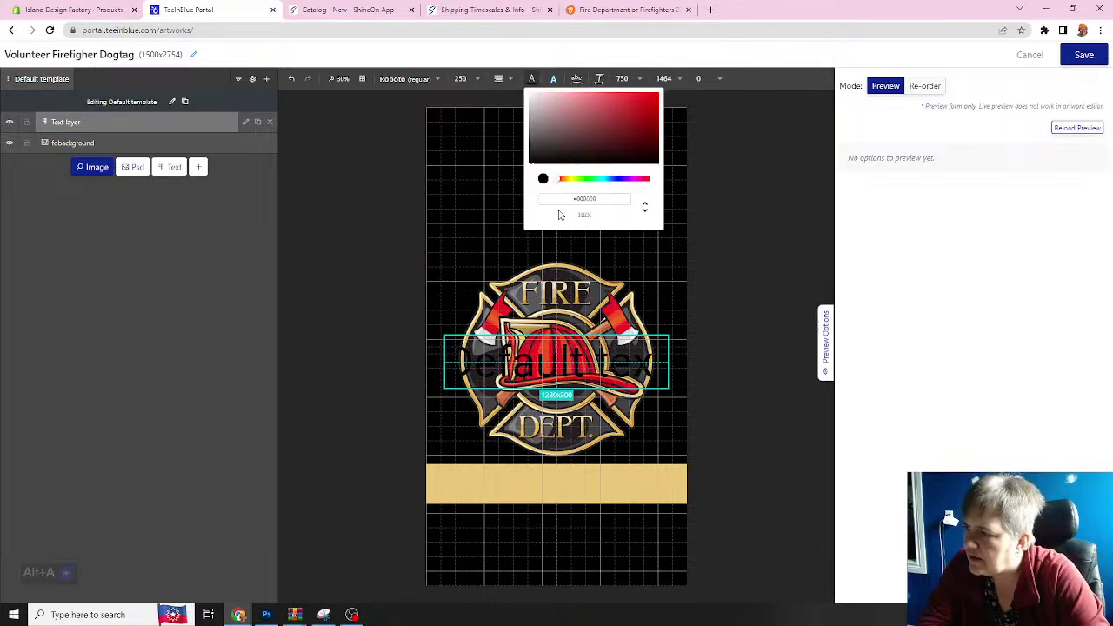
{"action": "left_click_drag", "start_coordinate": [600, 199], "coordinate": [537, 200]}
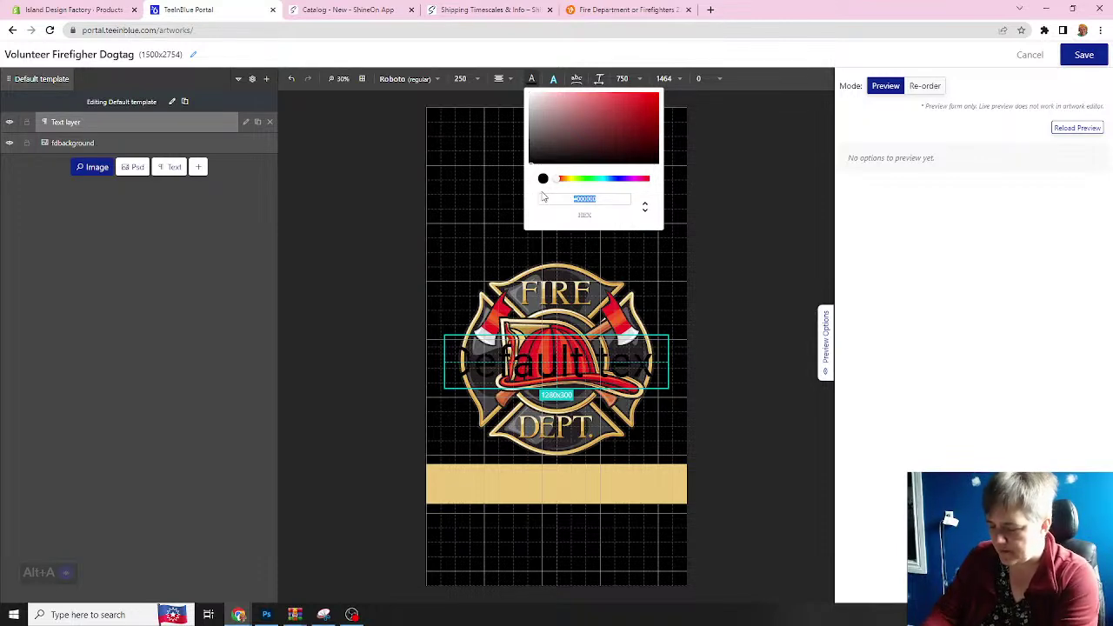
{"action": "type", "text": "ec1"}
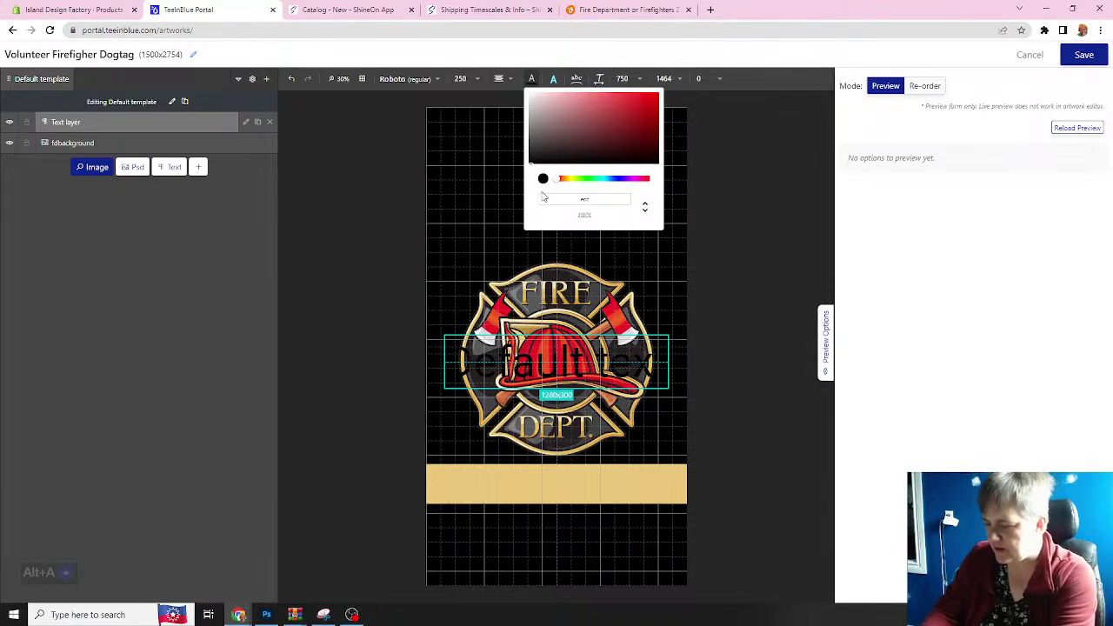
{"action": "type", "text": "87a"}
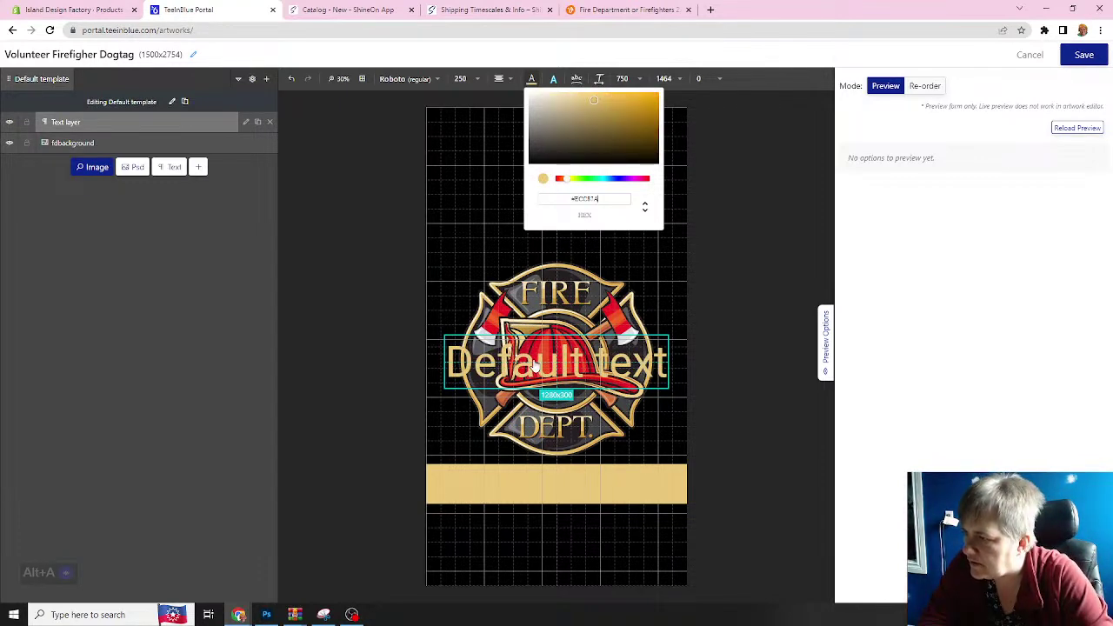
{"action": "left_click", "coordinate": [719, 314]}
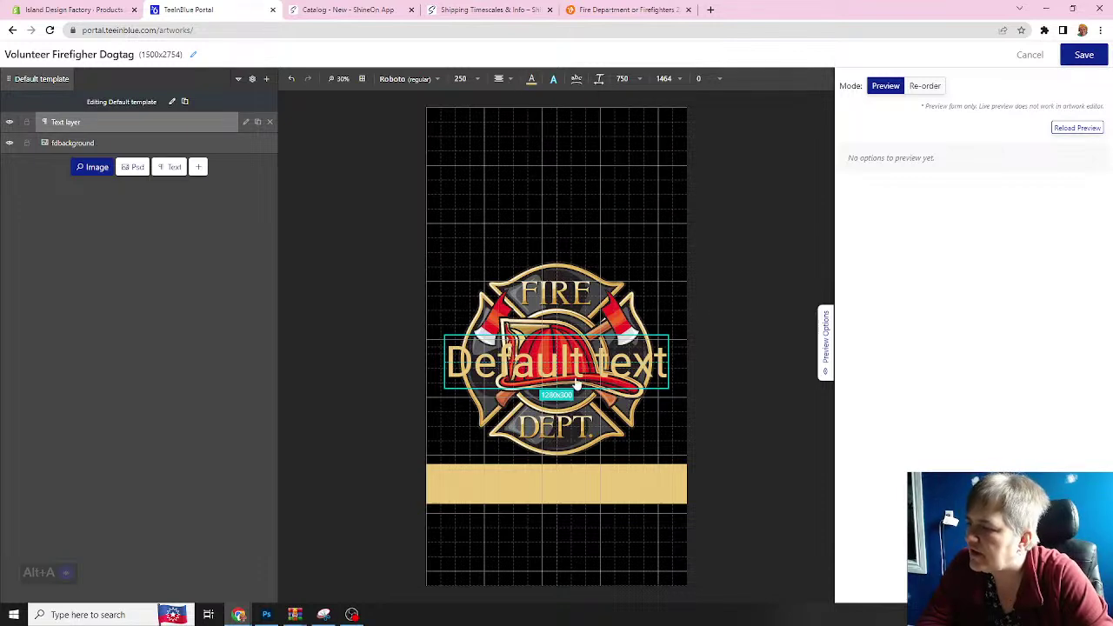
{"action": "left_click_drag", "start_coordinate": [578, 371], "coordinate": [574, 246]}
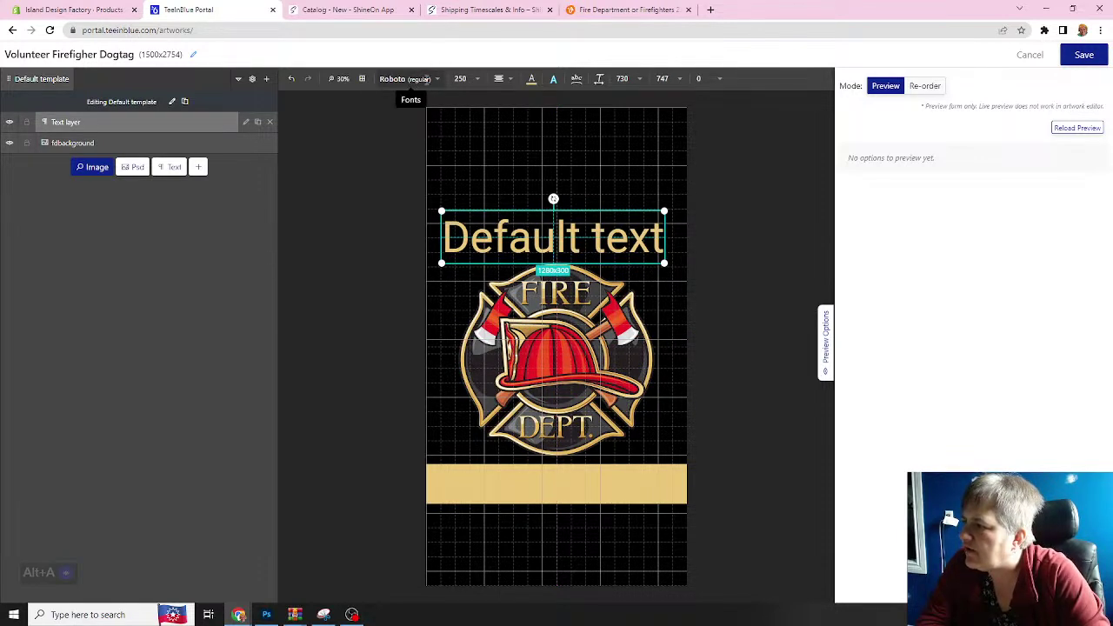
{"action": "left_click", "coordinate": [439, 80]}
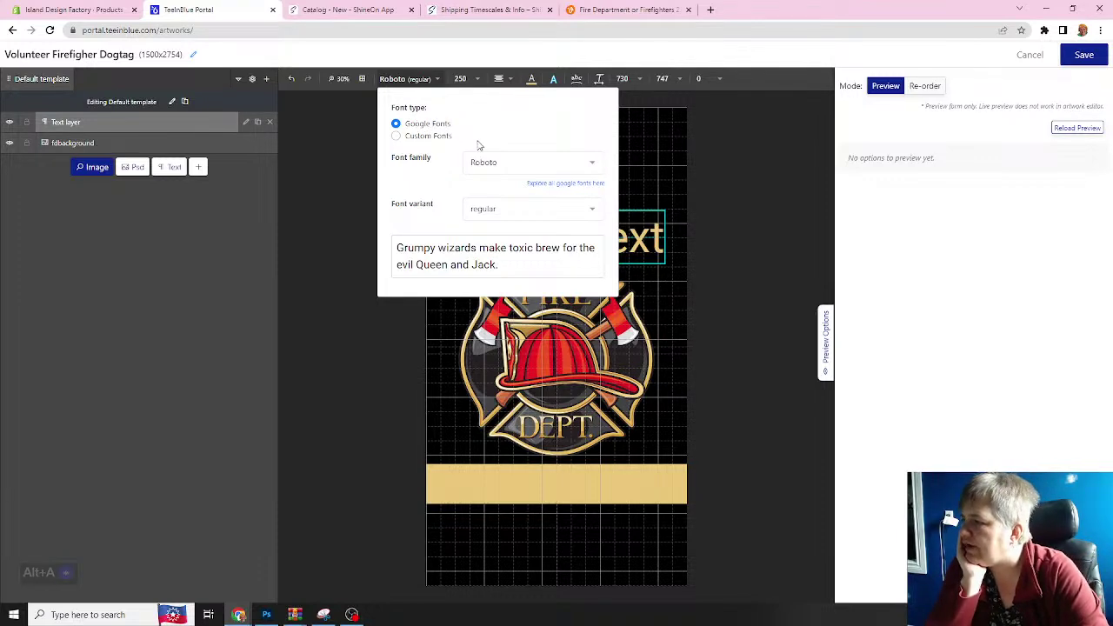
{"action": "left_click", "coordinate": [562, 183]}
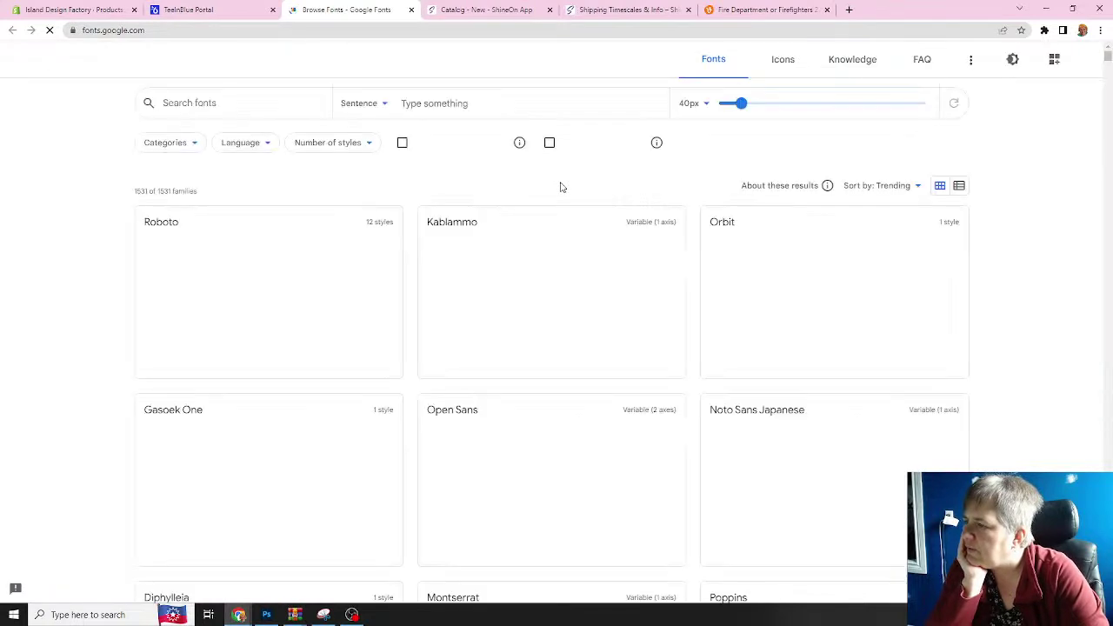
{"action": "scroll", "coordinate": [541, 241], "scroll_direction": "down", "scroll_amount": 5}
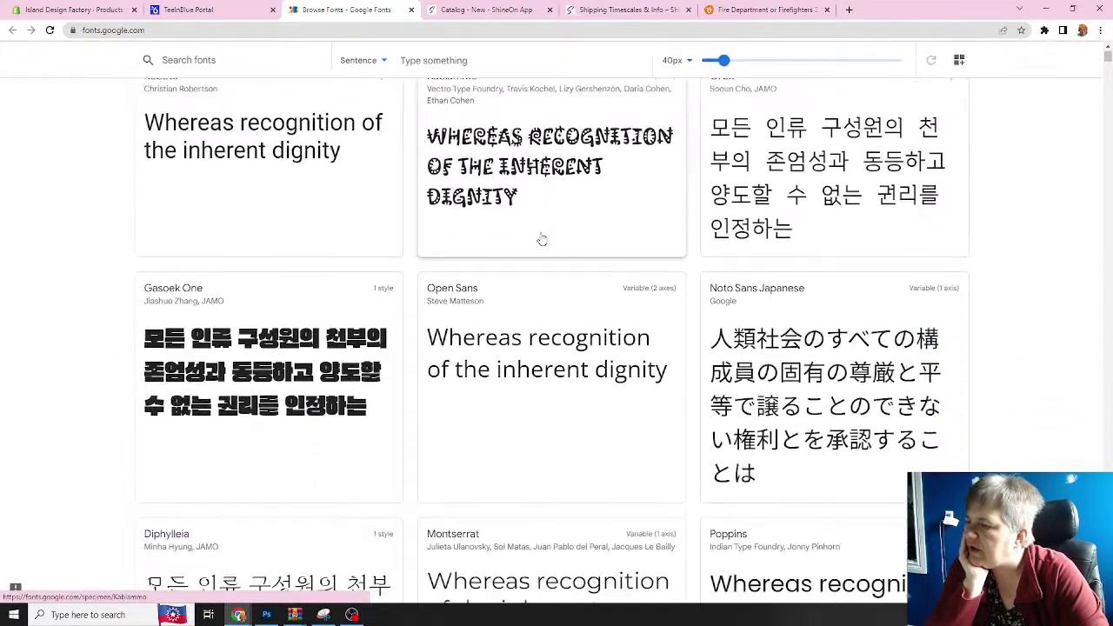
{"action": "scroll", "coordinate": [541, 240], "scroll_direction": "down", "scroll_amount": 4}
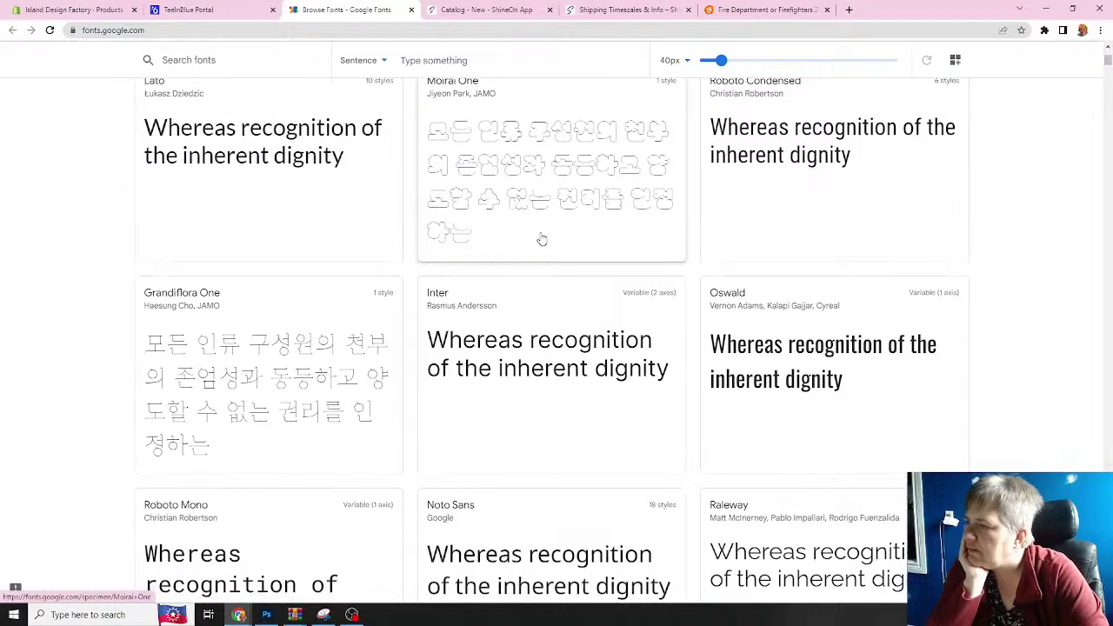
{"action": "scroll", "coordinate": [541, 241], "scroll_direction": "down", "scroll_amount": 3}
{"action": "scroll", "coordinate": [541, 238], "scroll_direction": "down", "scroll_amount": 3}
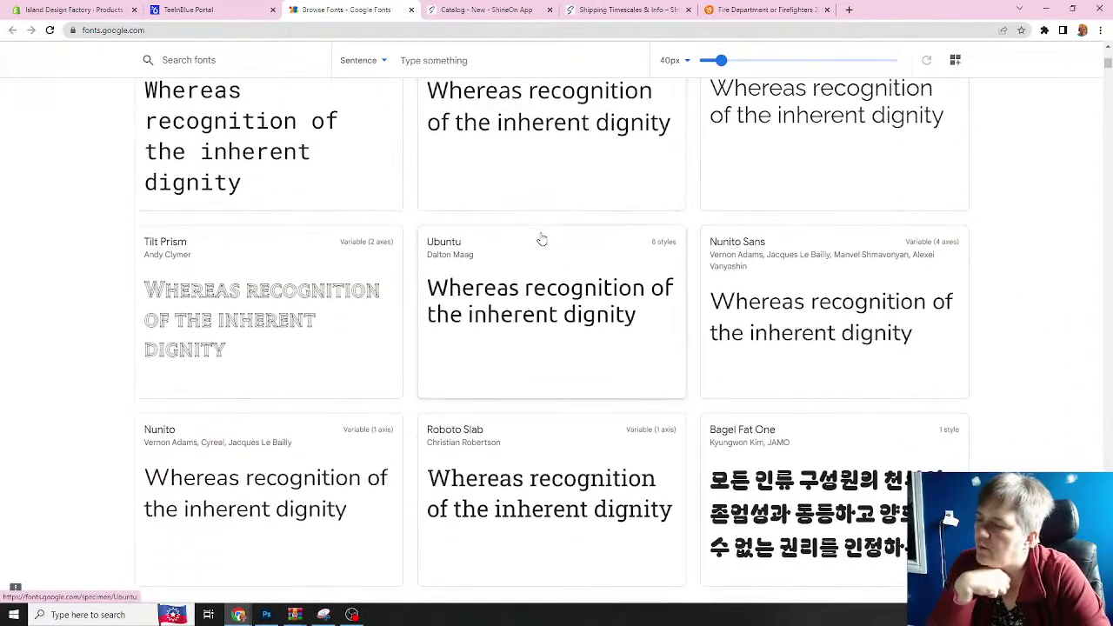
{"action": "scroll", "coordinate": [541, 239], "scroll_direction": "down", "scroll_amount": 2}
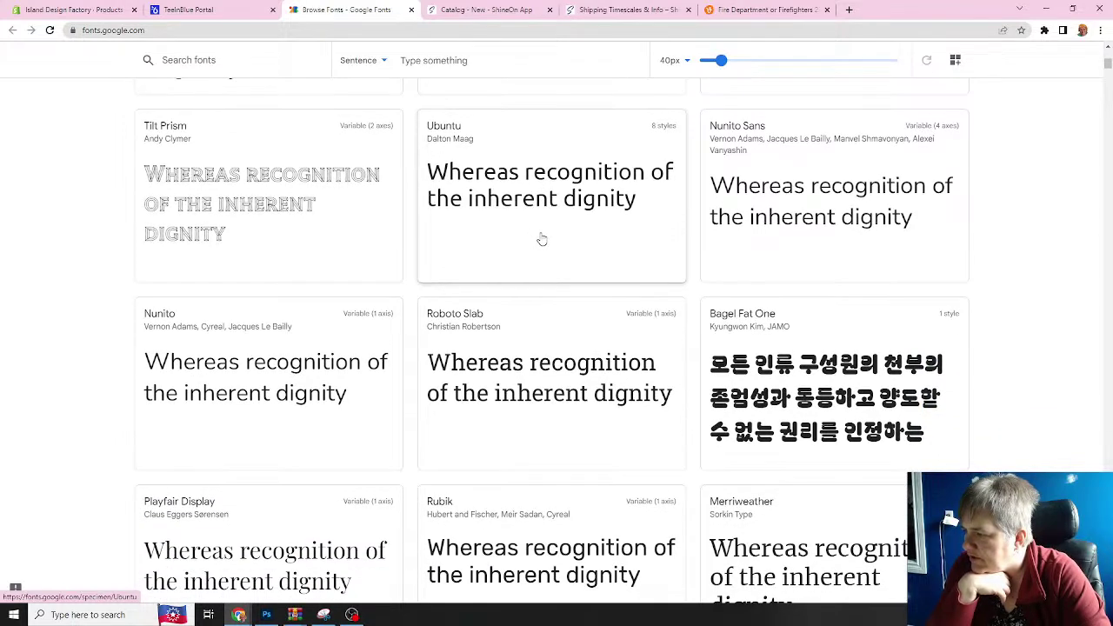
{"action": "scroll", "coordinate": [540, 240], "scroll_direction": "up", "scroll_amount": 4}
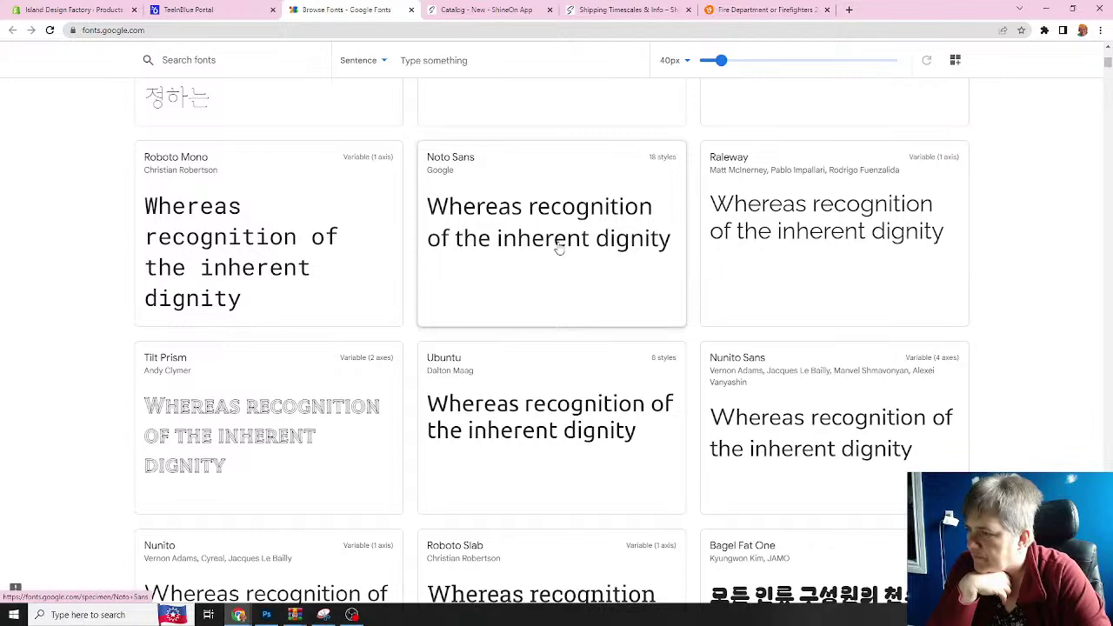
{"action": "scroll", "coordinate": [556, 243], "scroll_direction": "down", "scroll_amount": 6}
{"action": "scroll", "coordinate": [558, 247], "scroll_direction": "down", "scroll_amount": 3}
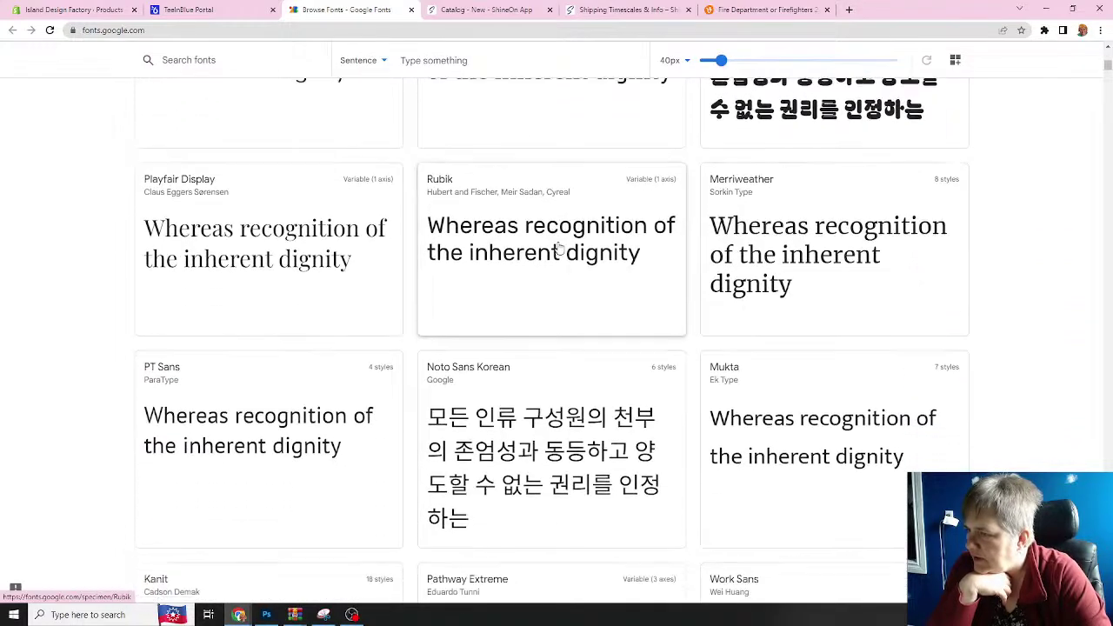
{"action": "scroll", "coordinate": [559, 249], "scroll_direction": "down", "scroll_amount": 6}
{"action": "scroll", "coordinate": [559, 249], "scroll_direction": "down", "scroll_amount": 3}
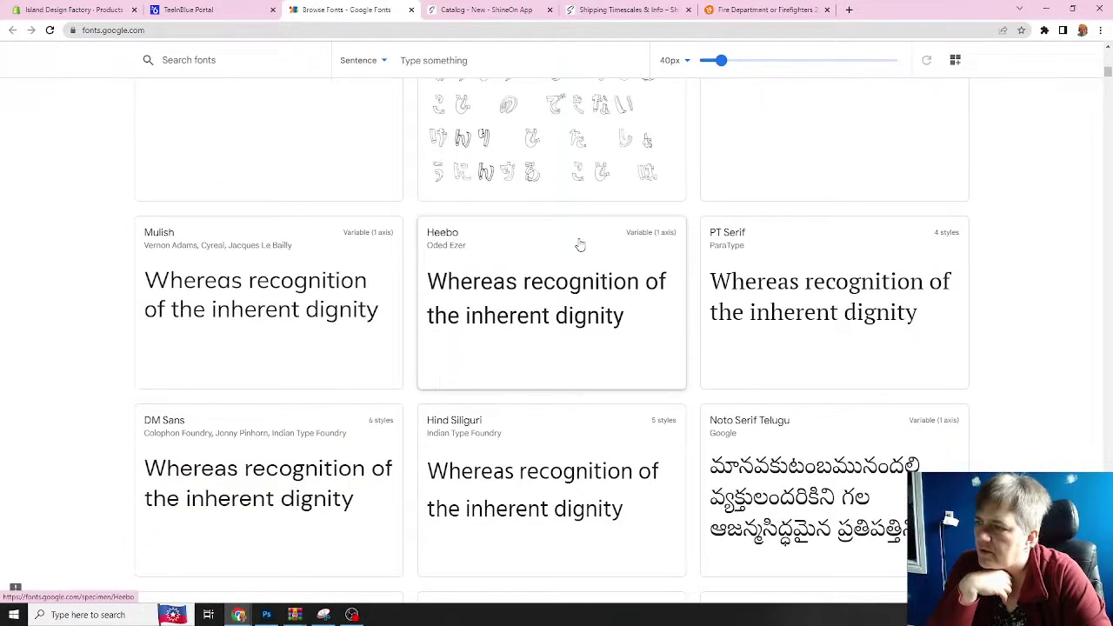
{"action": "scroll", "coordinate": [579, 245], "scroll_direction": "up", "scroll_amount": 1}
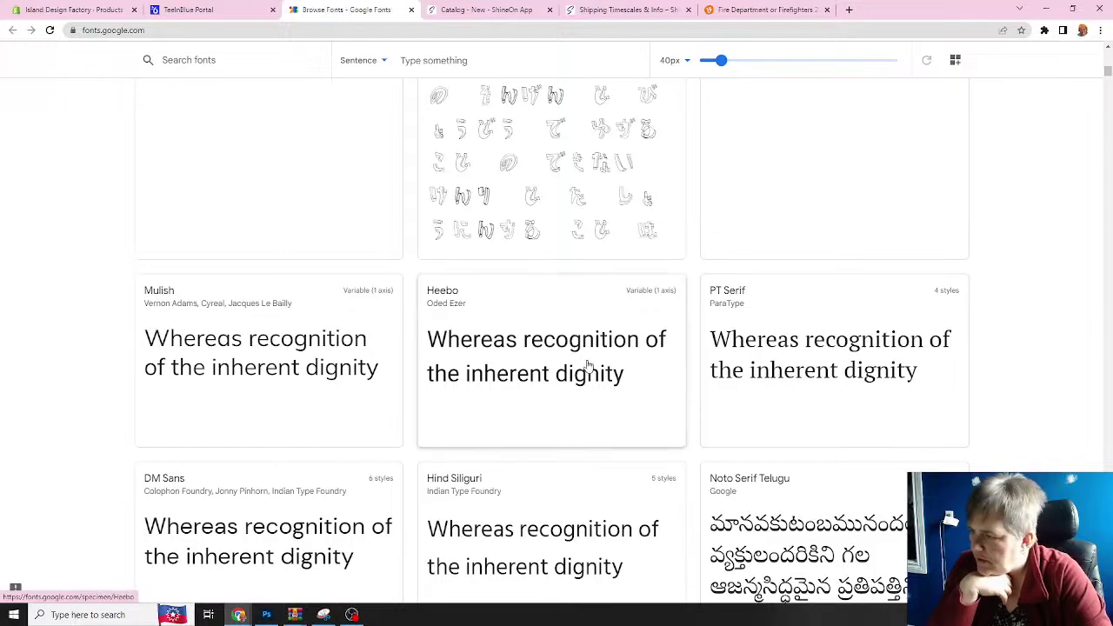
{"action": "scroll", "coordinate": [523, 362], "scroll_direction": "up", "scroll_amount": 1}
{"action": "scroll", "coordinate": [523, 361], "scroll_direction": "up", "scroll_amount": 20}
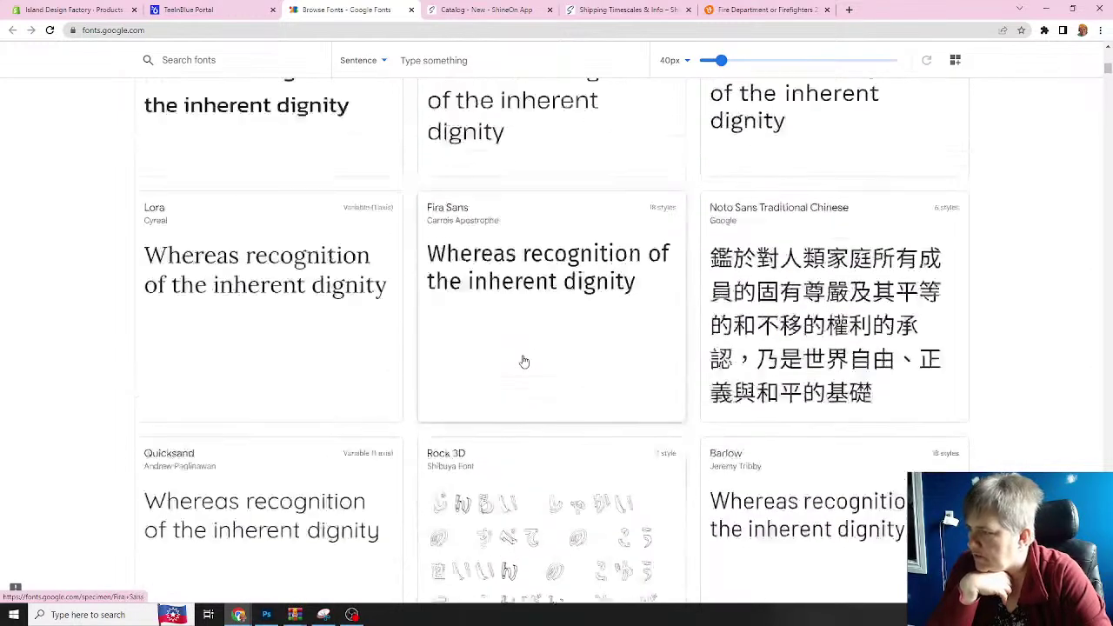
{"action": "scroll", "coordinate": [524, 357], "scroll_direction": "up", "scroll_amount": 5}
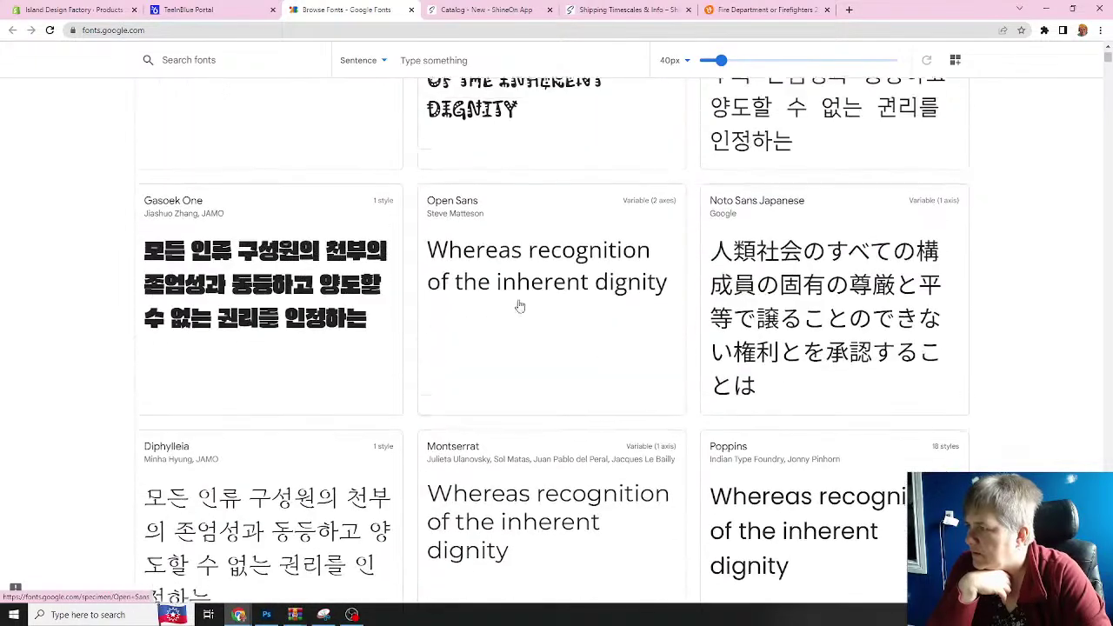
{"action": "left_click", "coordinate": [411, 9]}
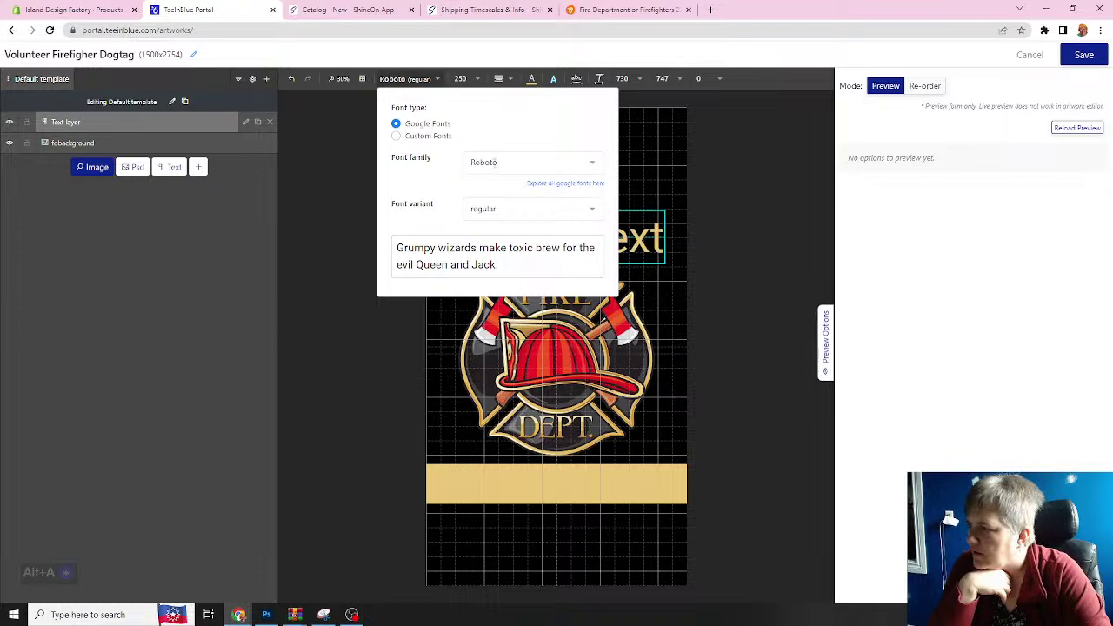
- Change the Default text's Roboto font variant to the heavy 900 weight
{"action": "left_click", "coordinate": [488, 210]}
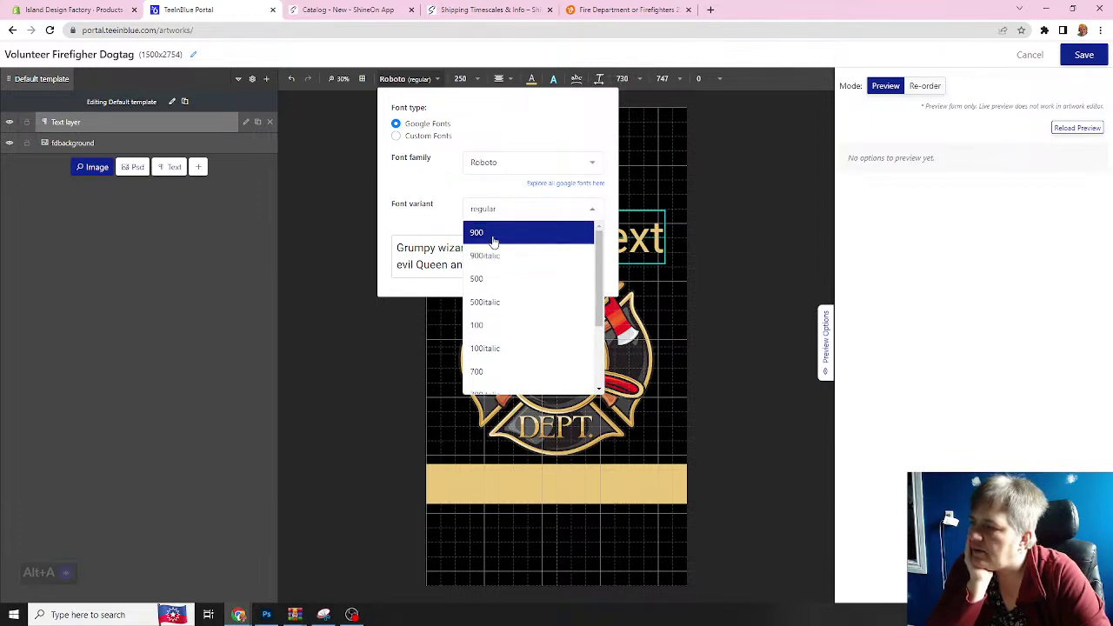
{"action": "scroll", "coordinate": [499, 321], "scroll_direction": "down", "scroll_amount": 1}
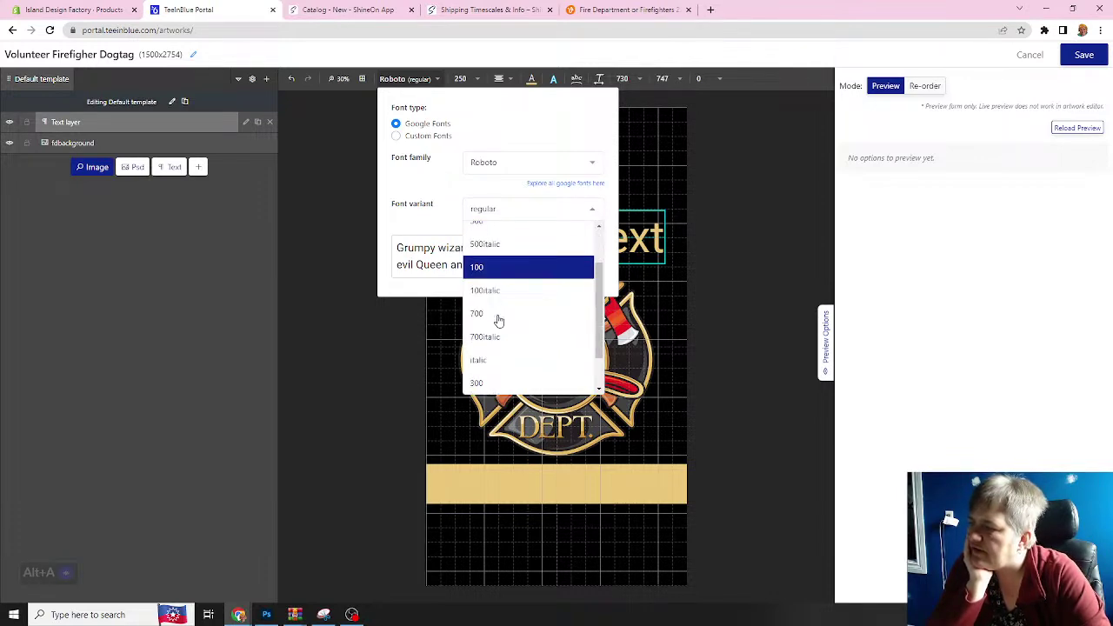
{"action": "scroll", "coordinate": [498, 320], "scroll_direction": "down", "scroll_amount": 1}
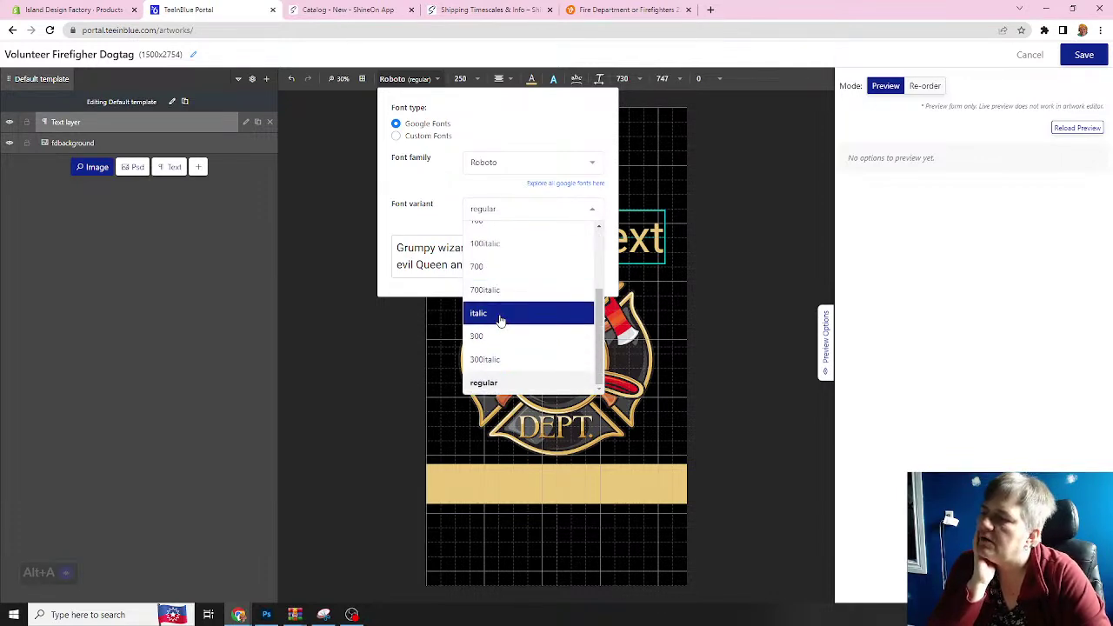
{"action": "scroll", "coordinate": [500, 317], "scroll_direction": "up", "scroll_amount": 2}
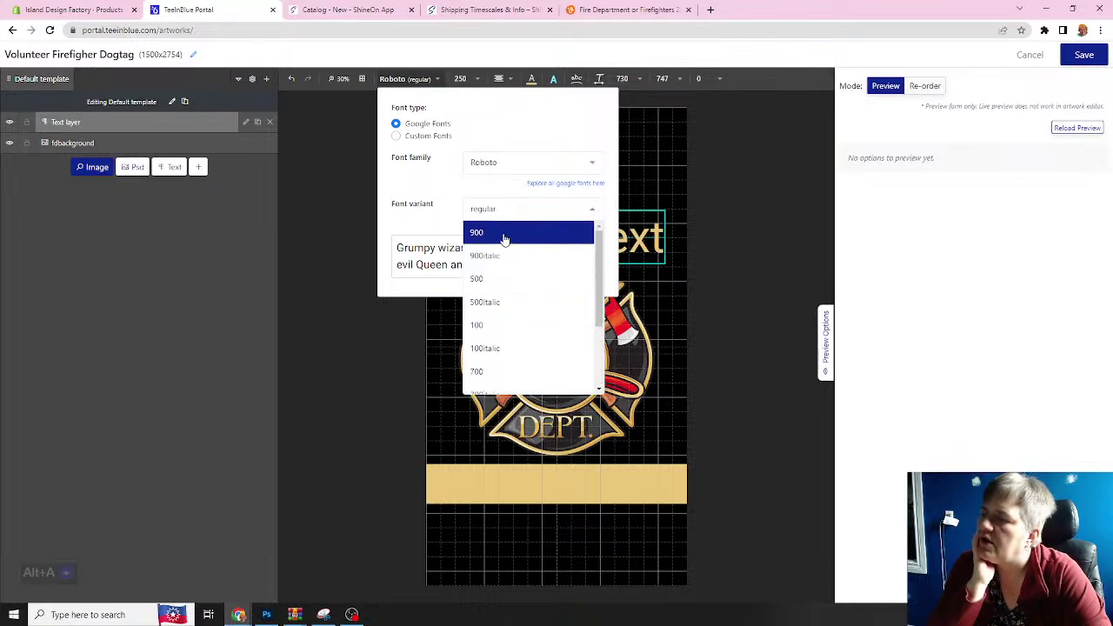
{"action": "left_click", "coordinate": [504, 234]}
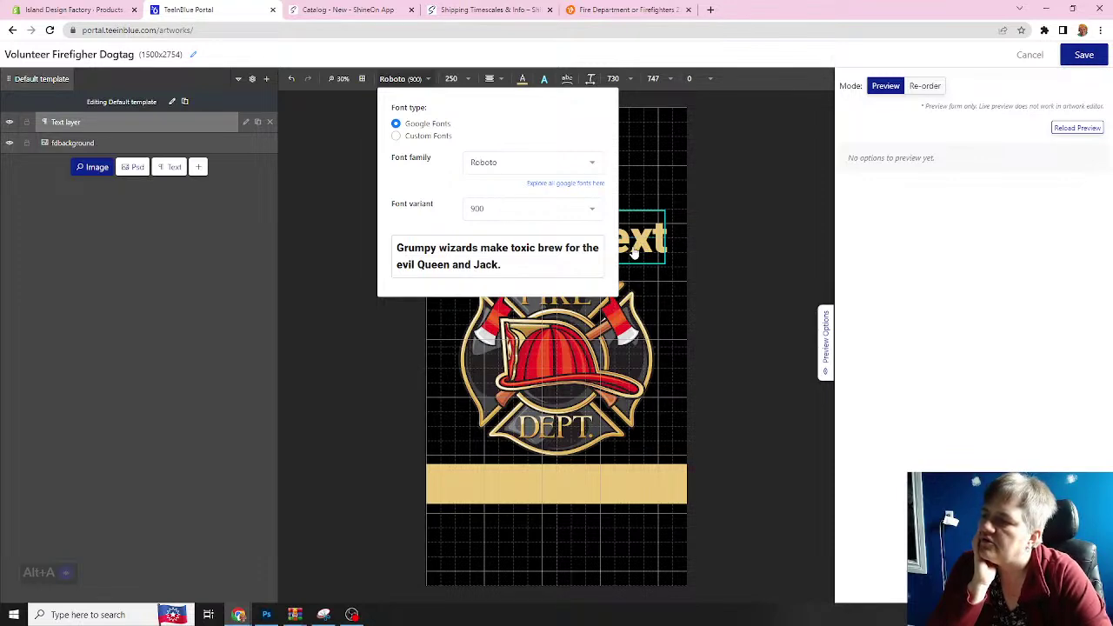
{"action": "left_click", "coordinate": [505, 214]}
{"action": "left_click", "coordinate": [482, 324]}
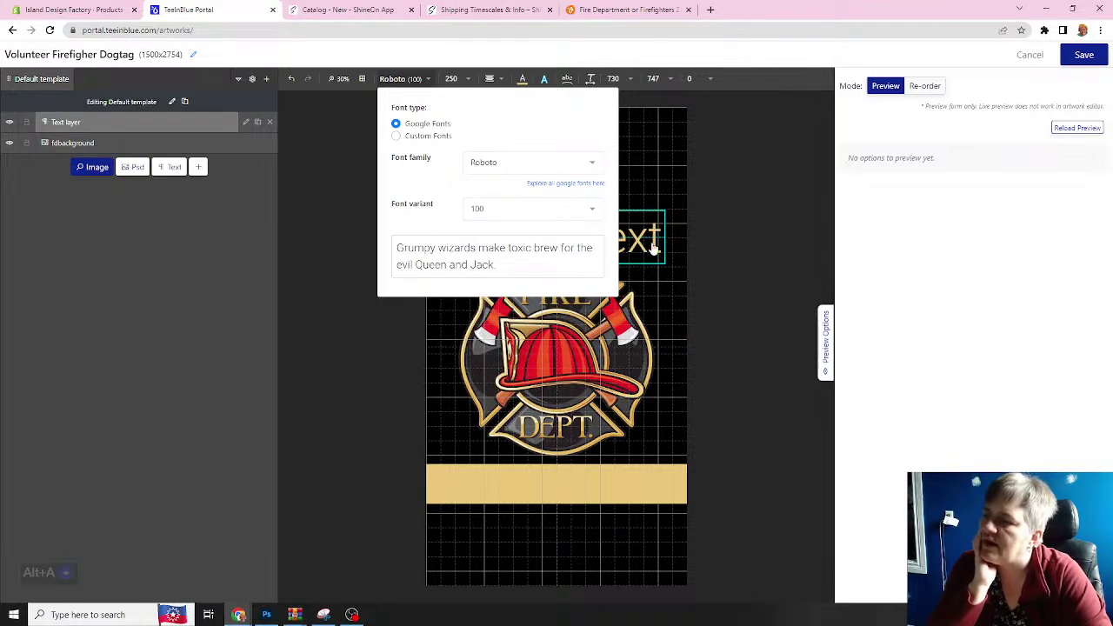
{"action": "left_click", "coordinate": [485, 217]}
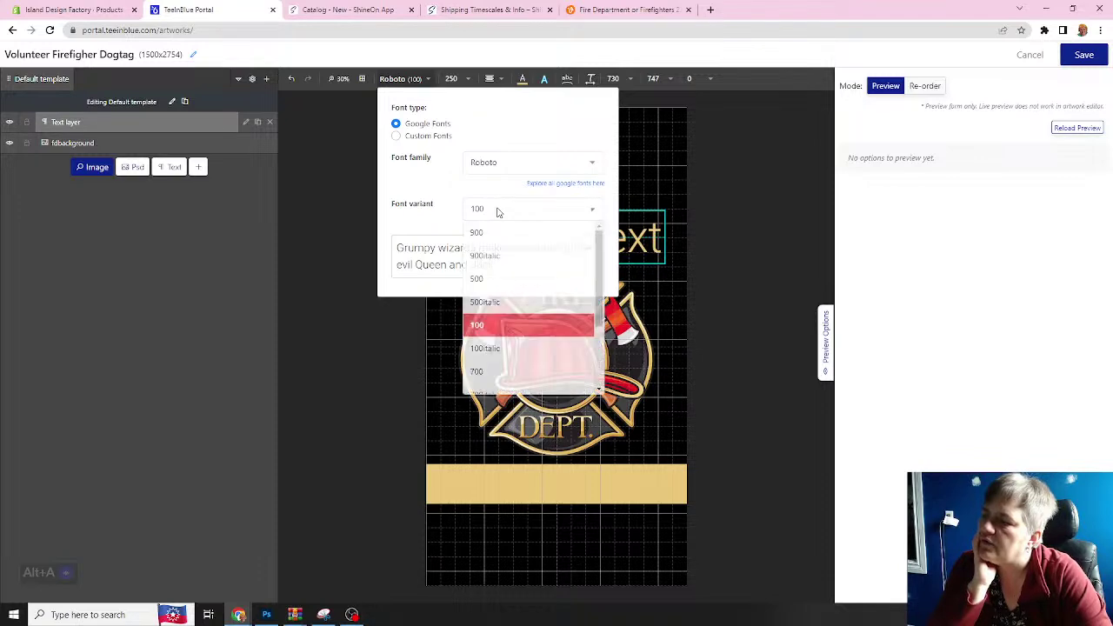
{"action": "left_click", "coordinate": [492, 231]}
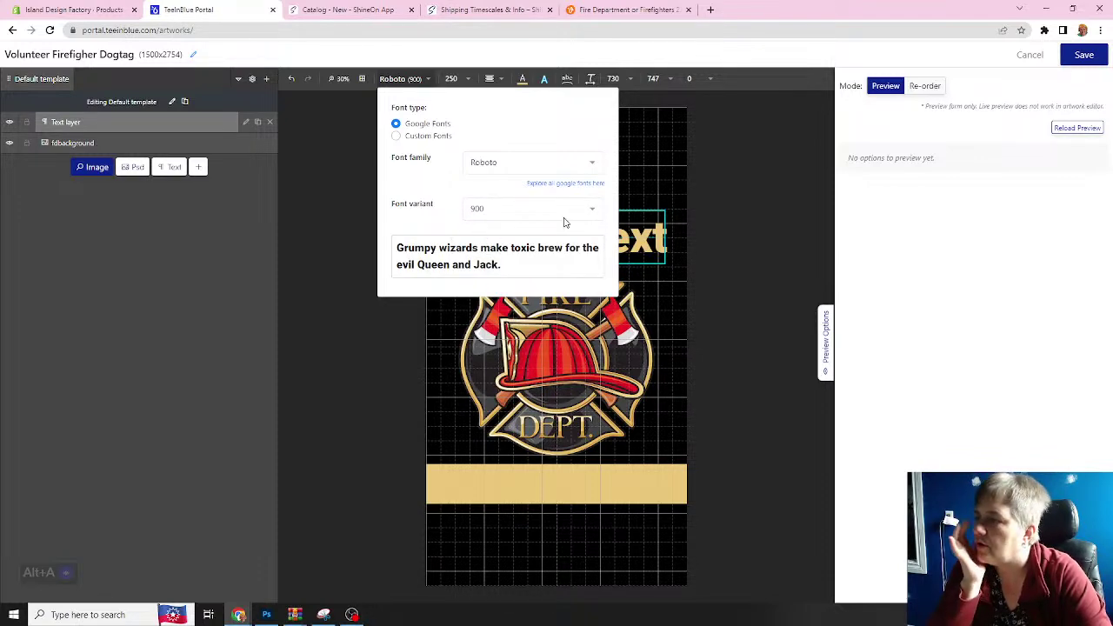
{"action": "left_click", "coordinate": [759, 190]}
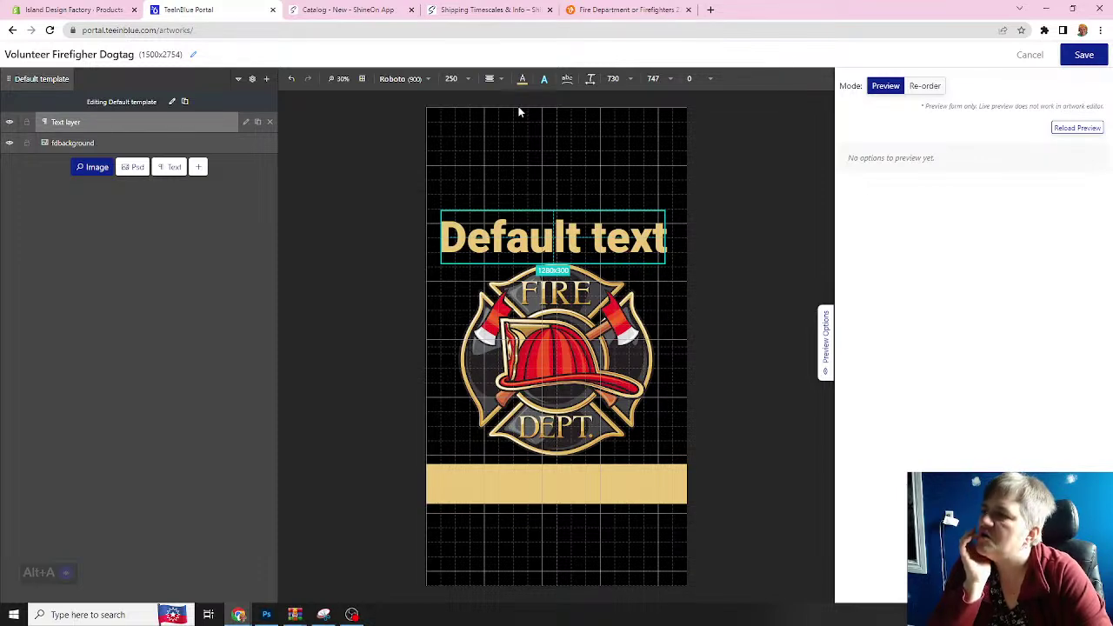
- Move the text layer below fdbackground, then back above it
{"action": "double_click", "coordinate": [68, 123]}
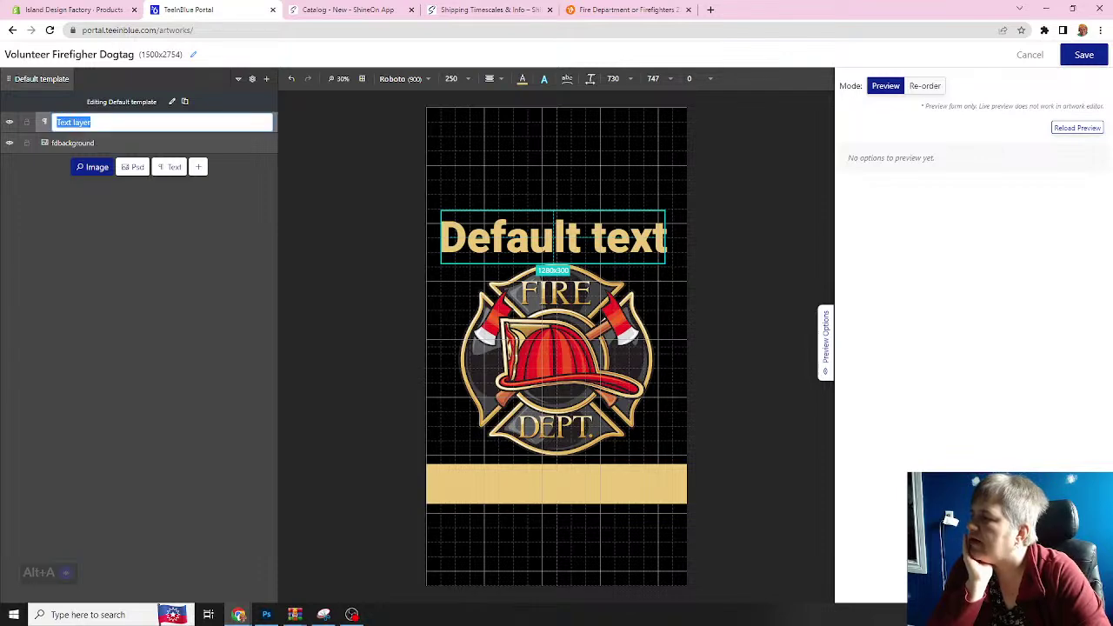
{"action": "left_click", "coordinate": [96, 122]}
{"action": "key", "text": "Return"}
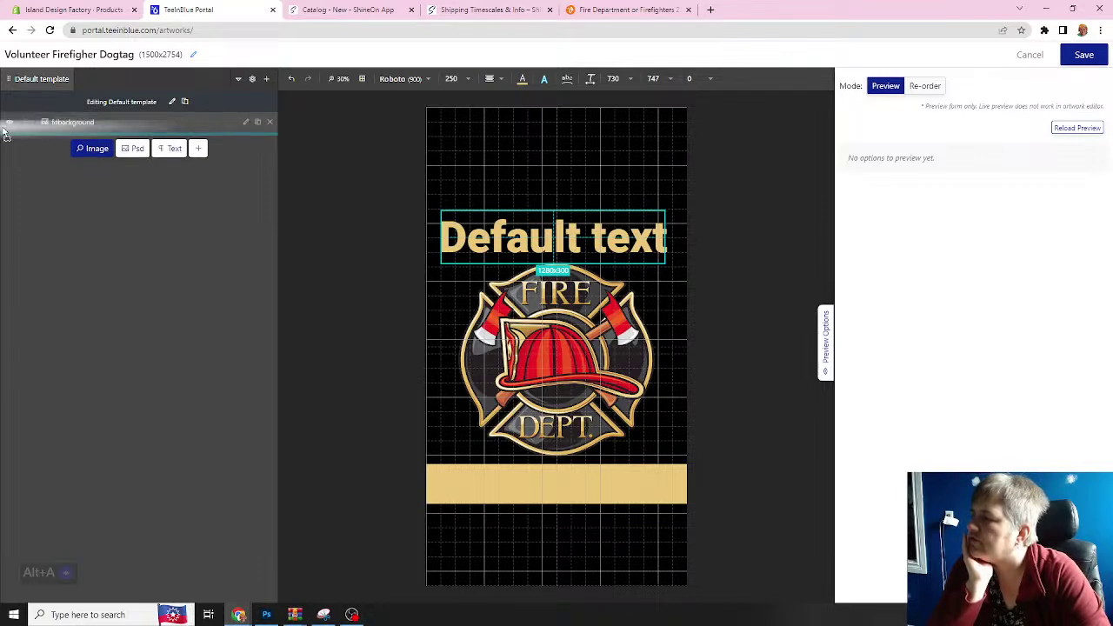
{"action": "left_click_drag", "start_coordinate": [81, 123], "coordinate": [102, 139]}
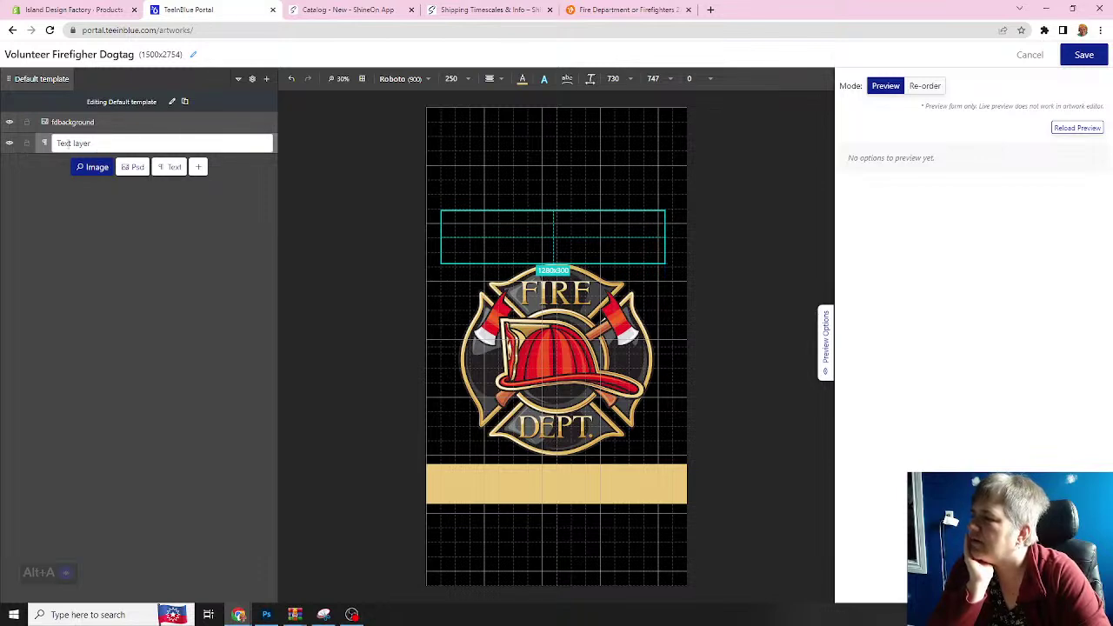
{"action": "left_click_drag", "start_coordinate": [154, 150], "coordinate": [160, 119]}
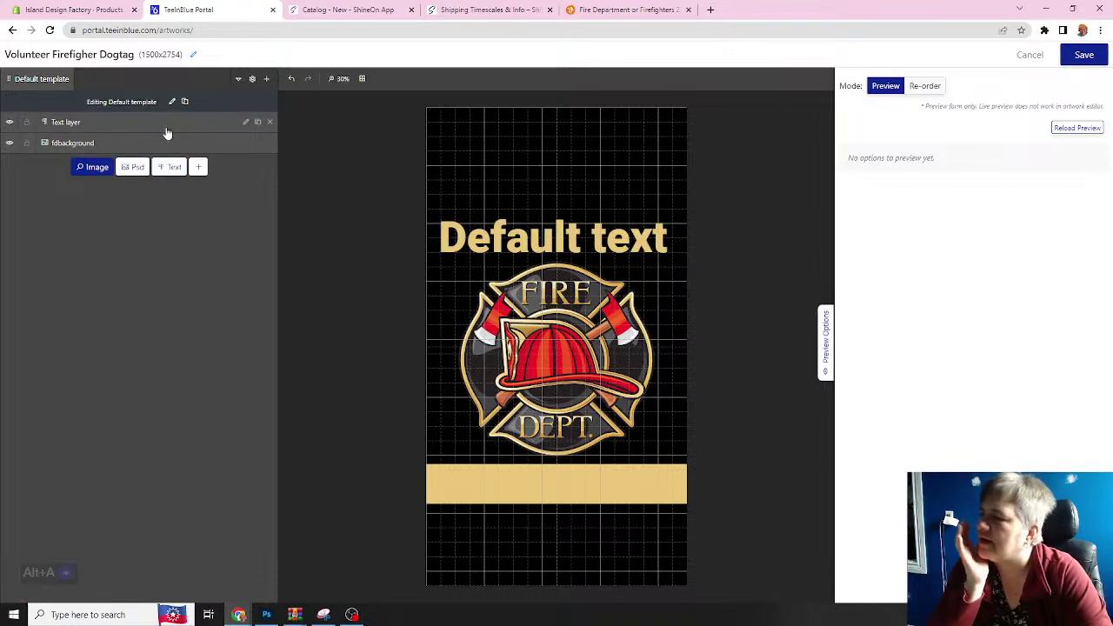
- Rename the text layer to 'volunteer' and open its settings
{"action": "double_click", "coordinate": [73, 123]}
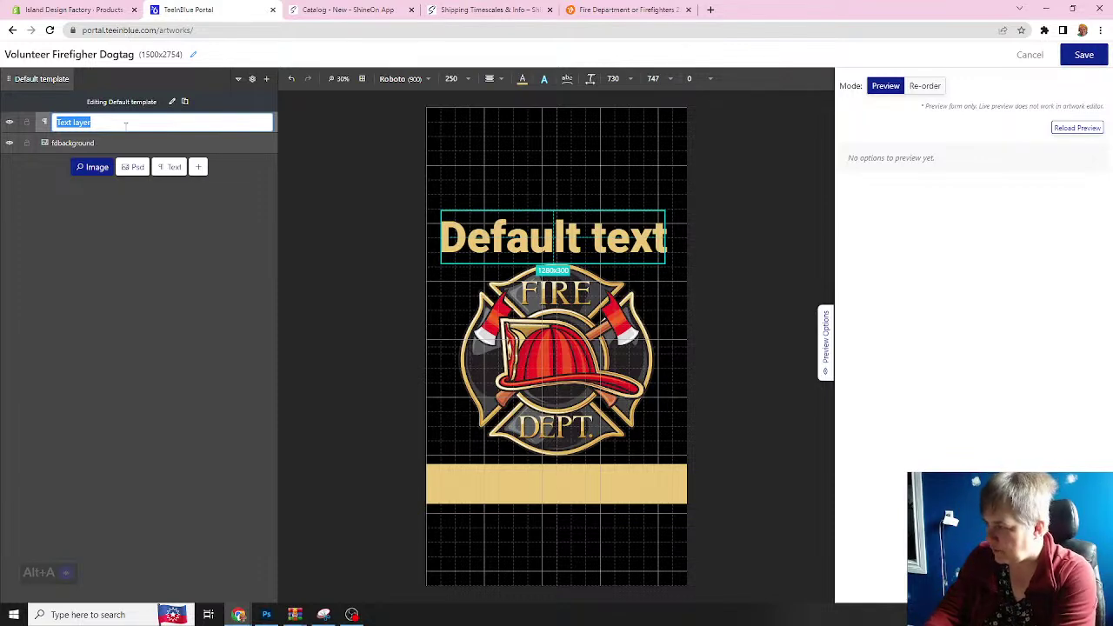
{"action": "type", "text": "V"}
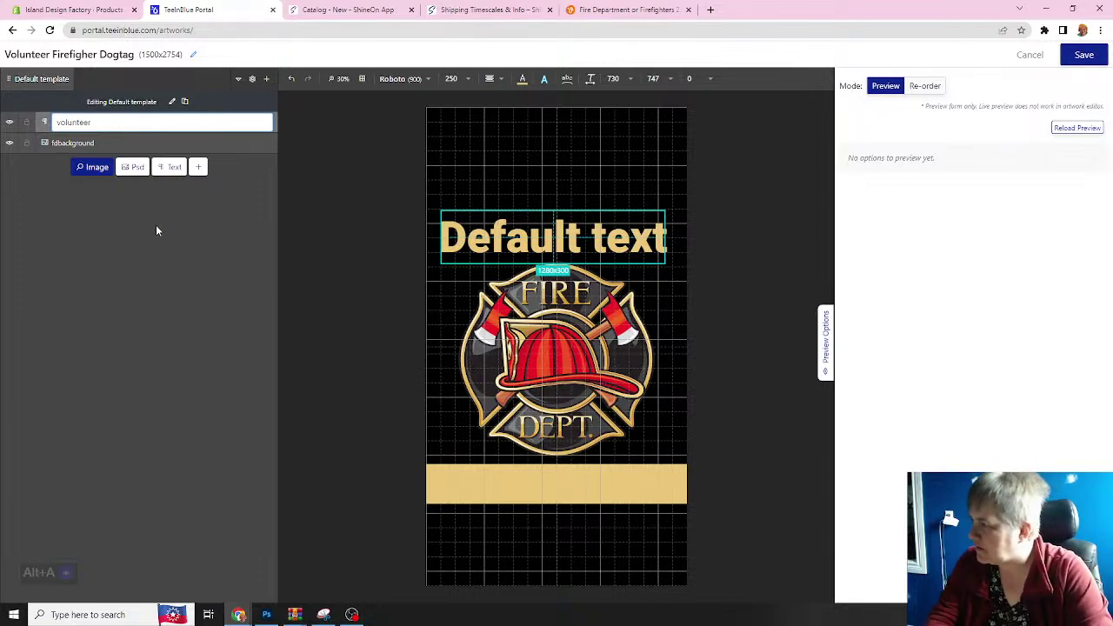
{"action": "left_click", "coordinate": [158, 231]}
{"action": "left_click", "coordinate": [145, 127]}
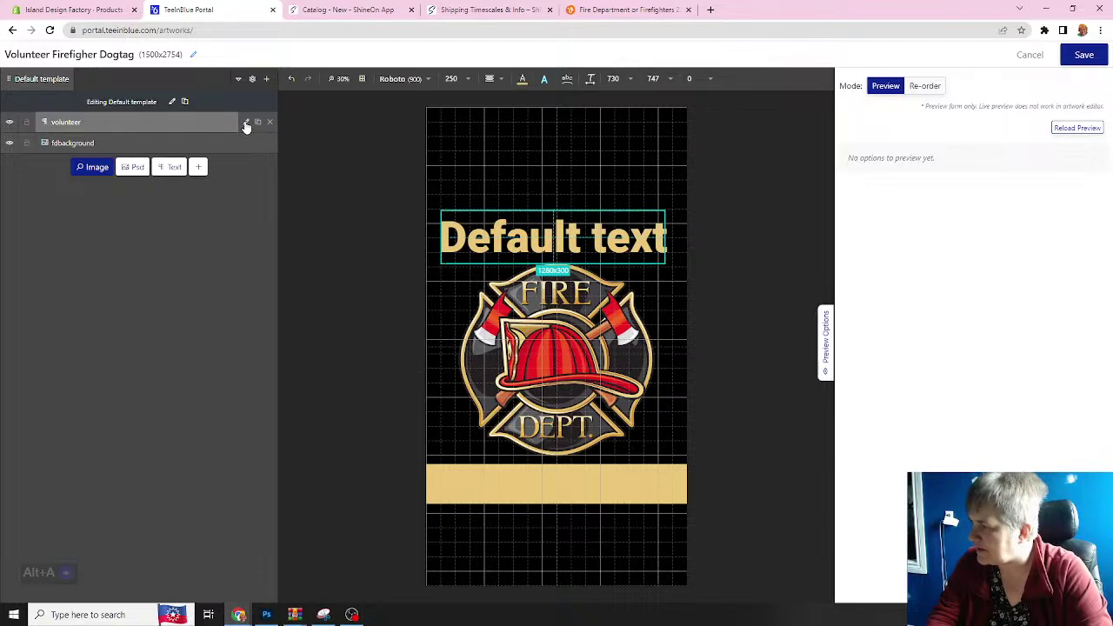
{"action": "left_click", "coordinate": [246, 124]}
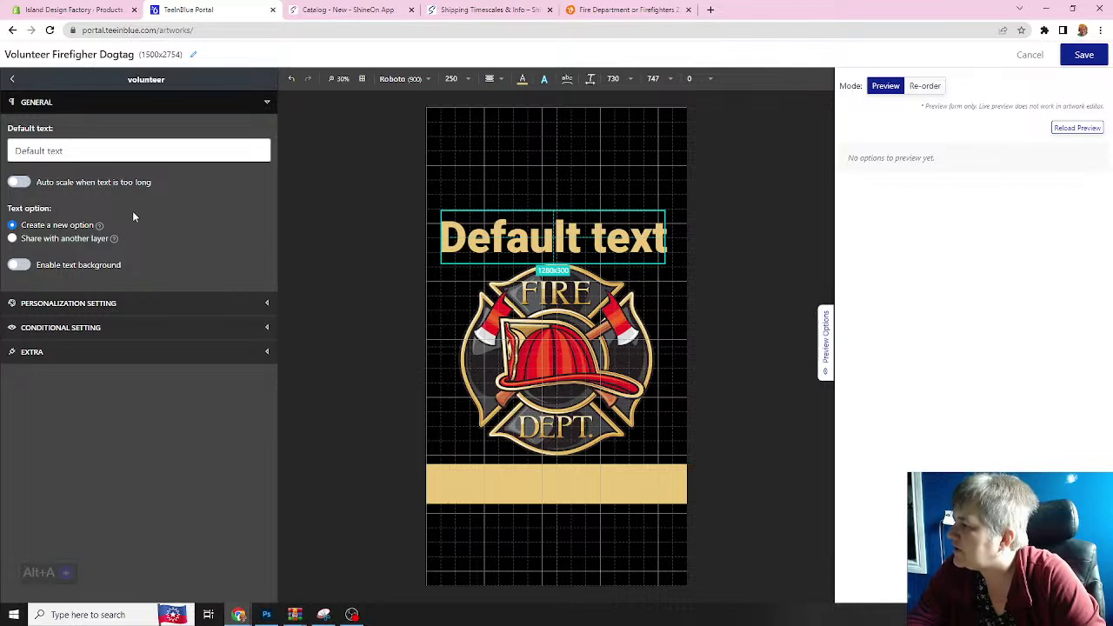
- Replace the layer's default text with VOLUNTEER
{"action": "left_click", "coordinate": [69, 154]}
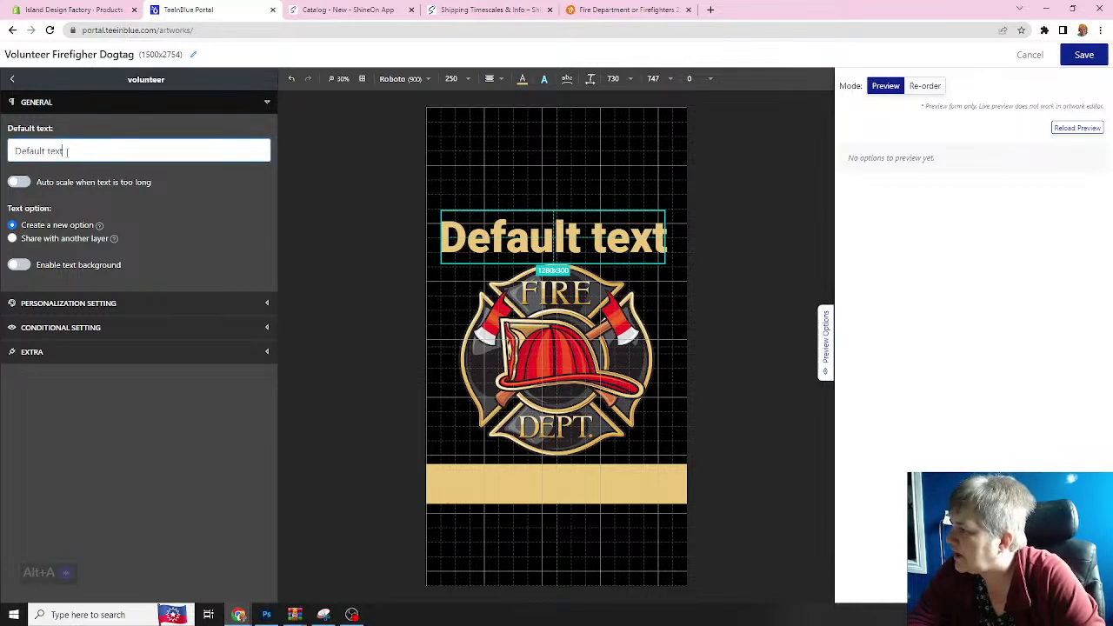
{"action": "left_click_drag", "start_coordinate": [82, 151], "coordinate": [3, 153]}
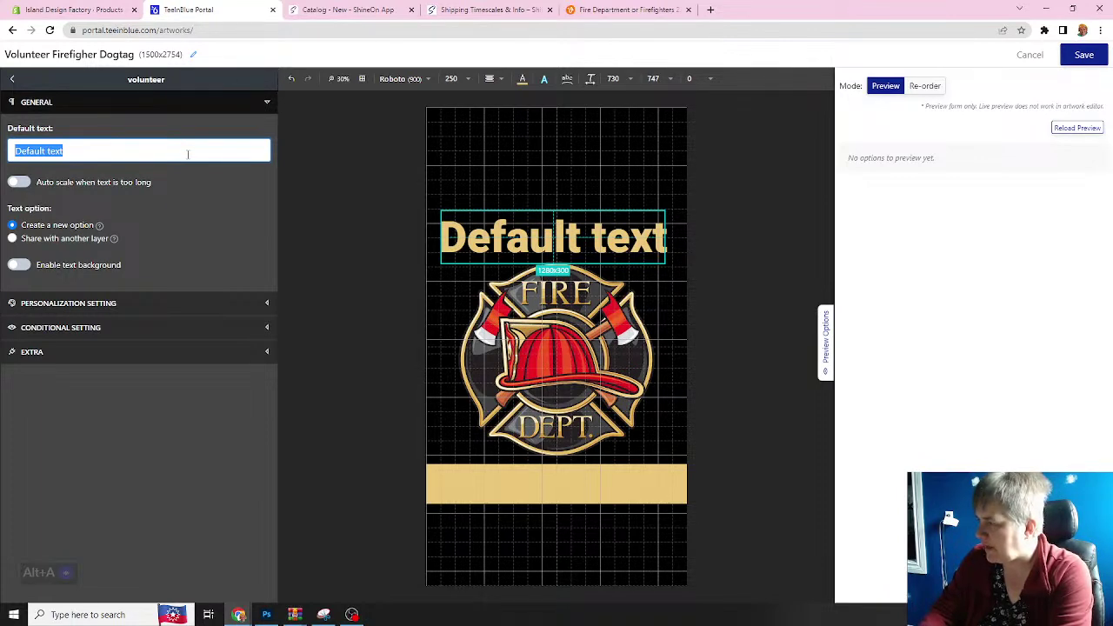
{"action": "type", "text": "VOLU"}
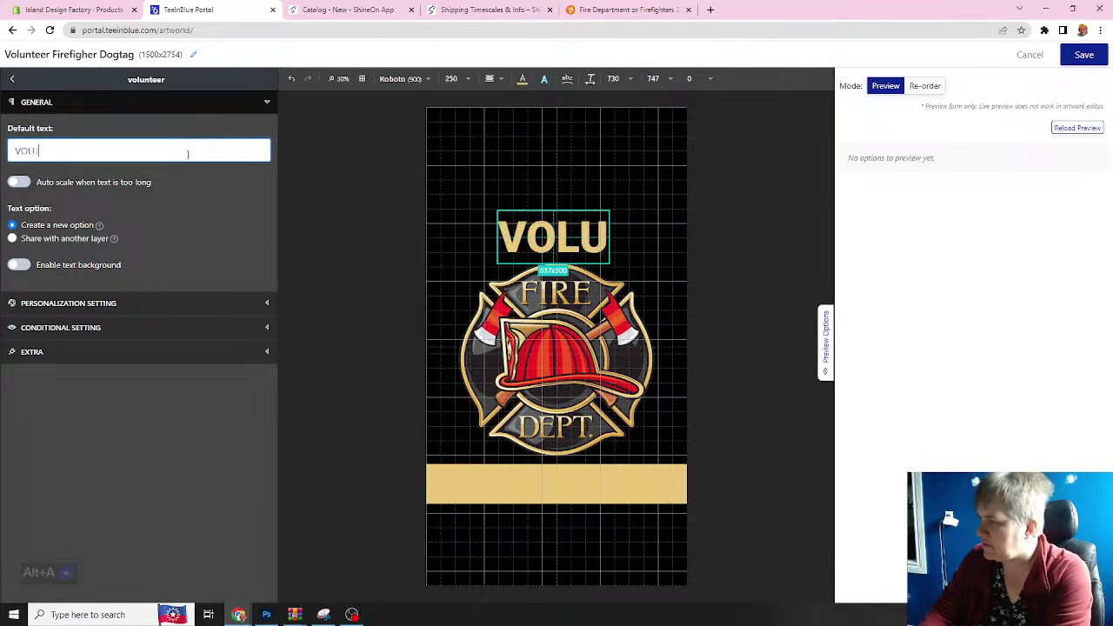
{"action": "type", "text": "NTEER"}
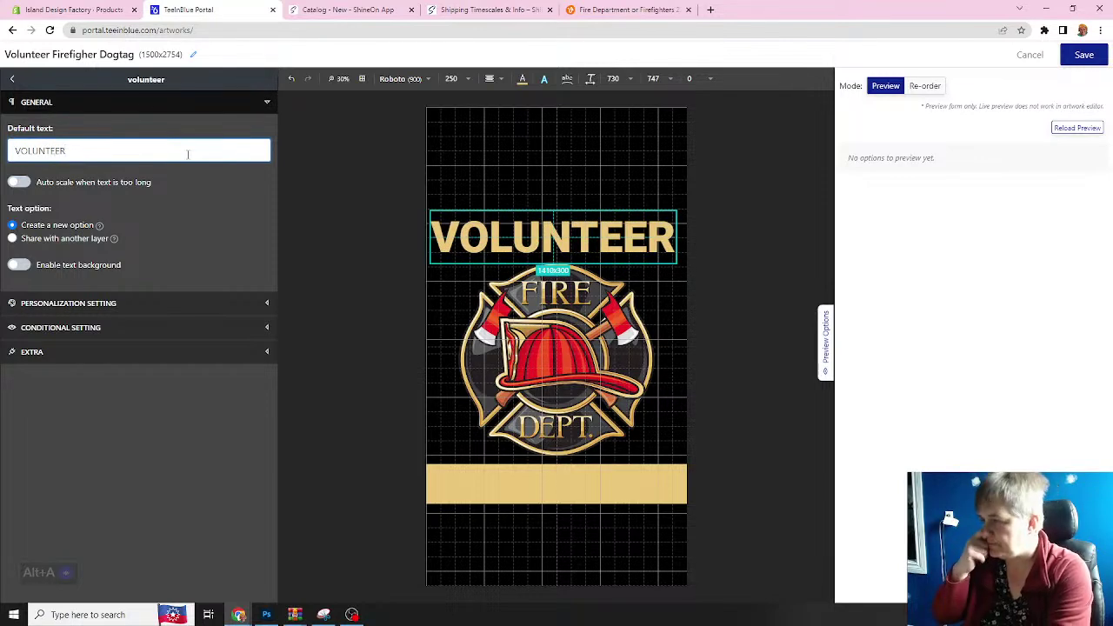
{"action": "left_click", "coordinate": [251, 228]}
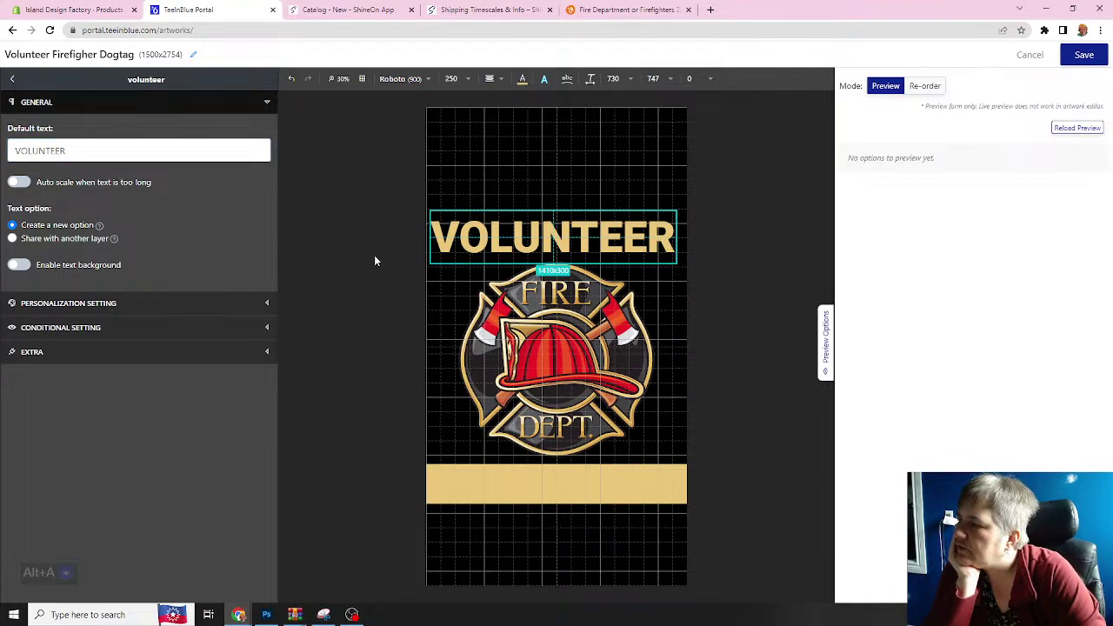
- Reduce the font size from 250 to 200
{"action": "left_click", "coordinate": [453, 78]}
{"action": "double_click", "coordinate": [450, 78]}
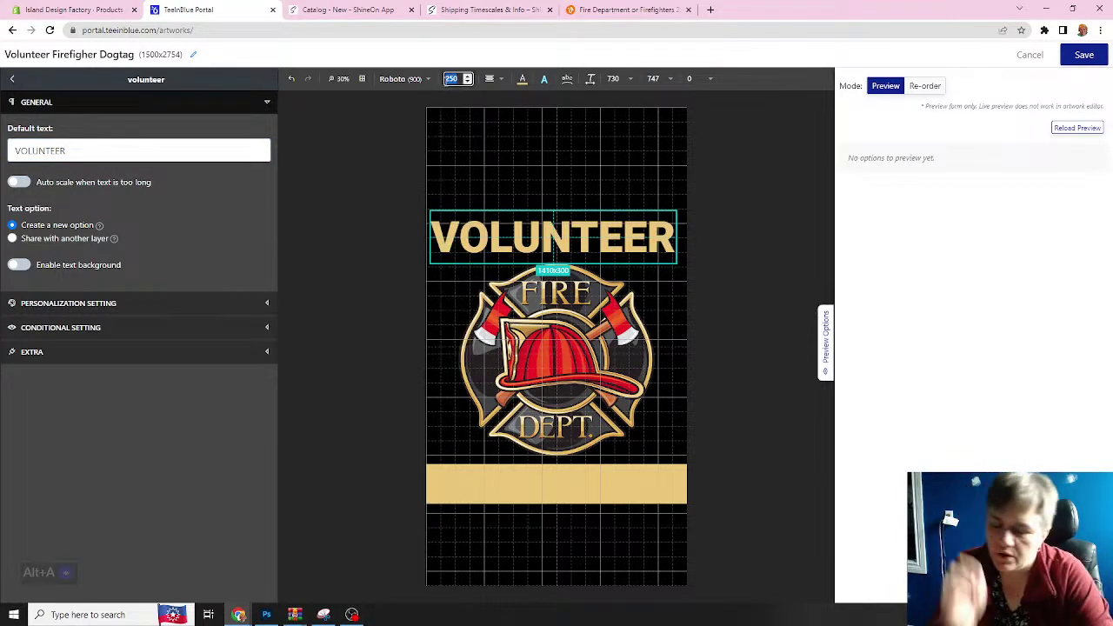
{"action": "type", "text": "200"}
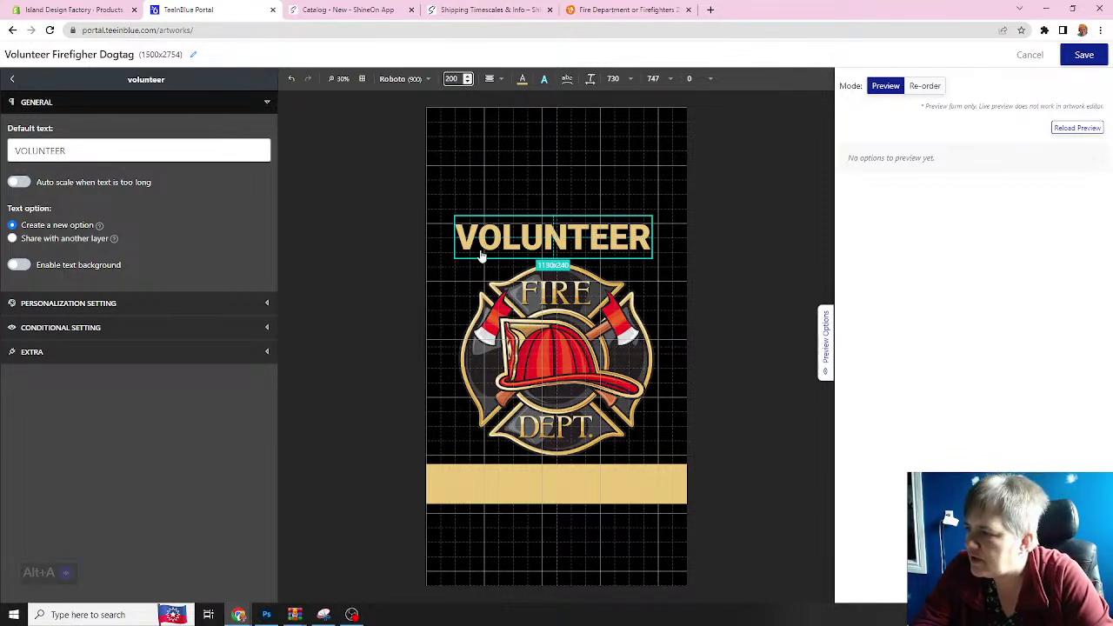
- Enable curved text with a curve radius of 29 for a gentle arc
{"action": "left_click", "coordinate": [567, 80]}
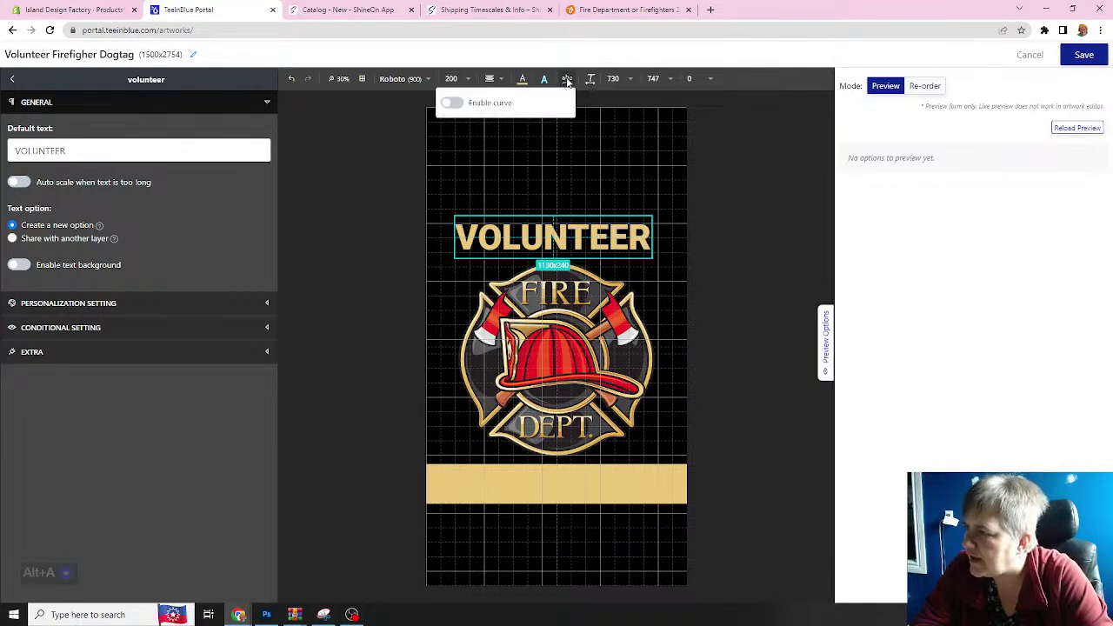
{"action": "left_click", "coordinate": [454, 103]}
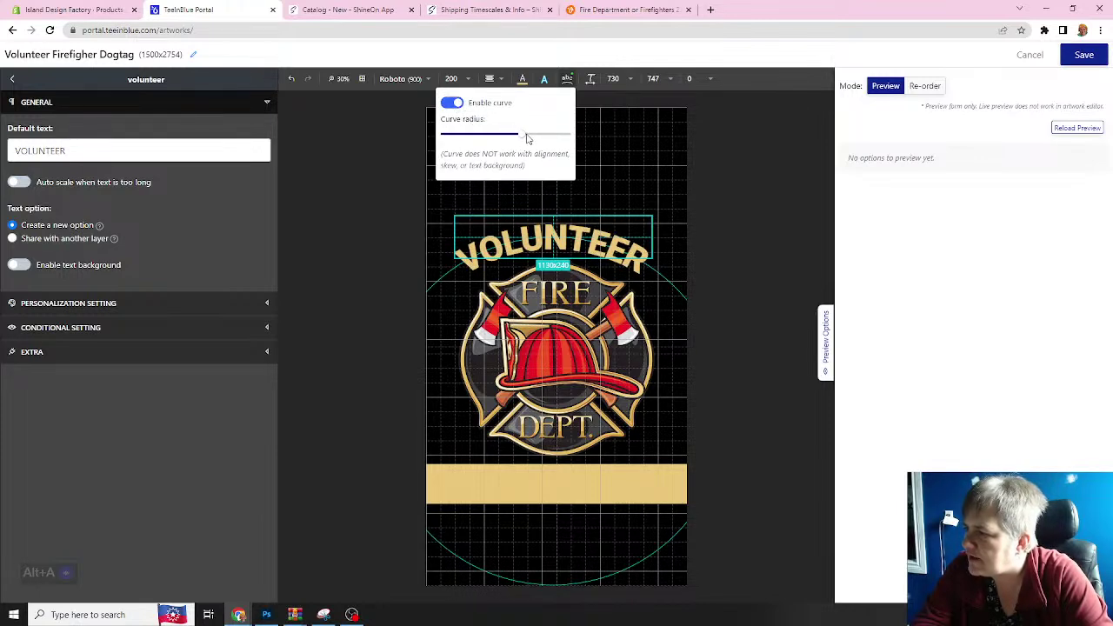
{"action": "mouse_move", "coordinate": [524, 139]}
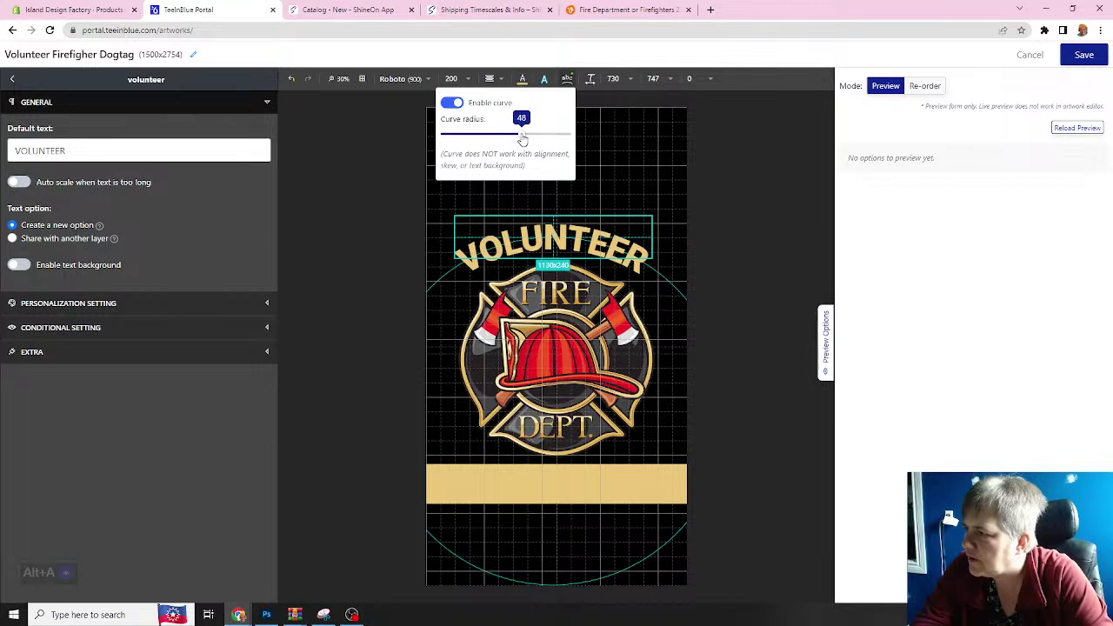
{"action": "left_click_drag", "start_coordinate": [522, 139], "coordinate": [525, 139]}
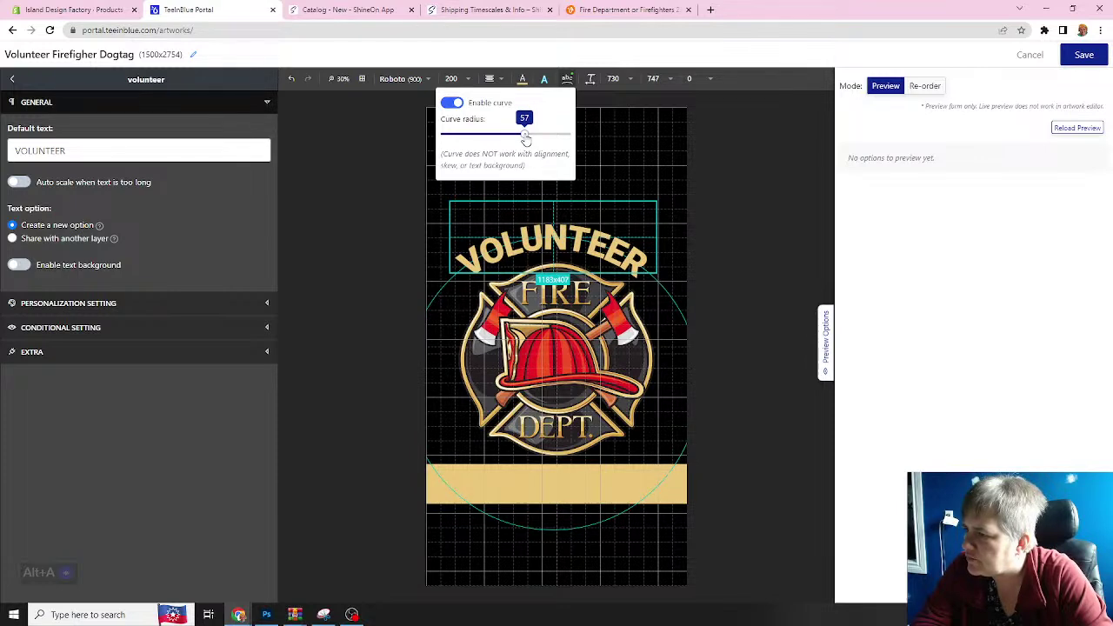
{"action": "left_click", "coordinate": [753, 161]}
- Nudge the VOLUNTEER text slightly lower and look over the grid and snap options
{"action": "left_click_drag", "start_coordinate": [550, 245], "coordinate": [553, 254]}
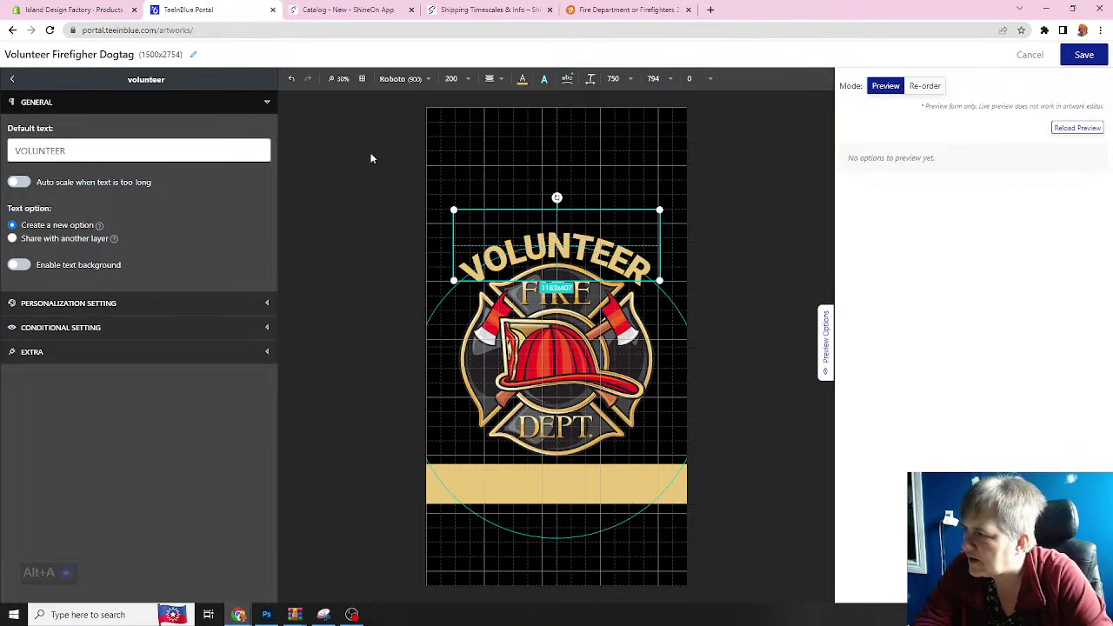
{"action": "left_click", "coordinate": [363, 79]}
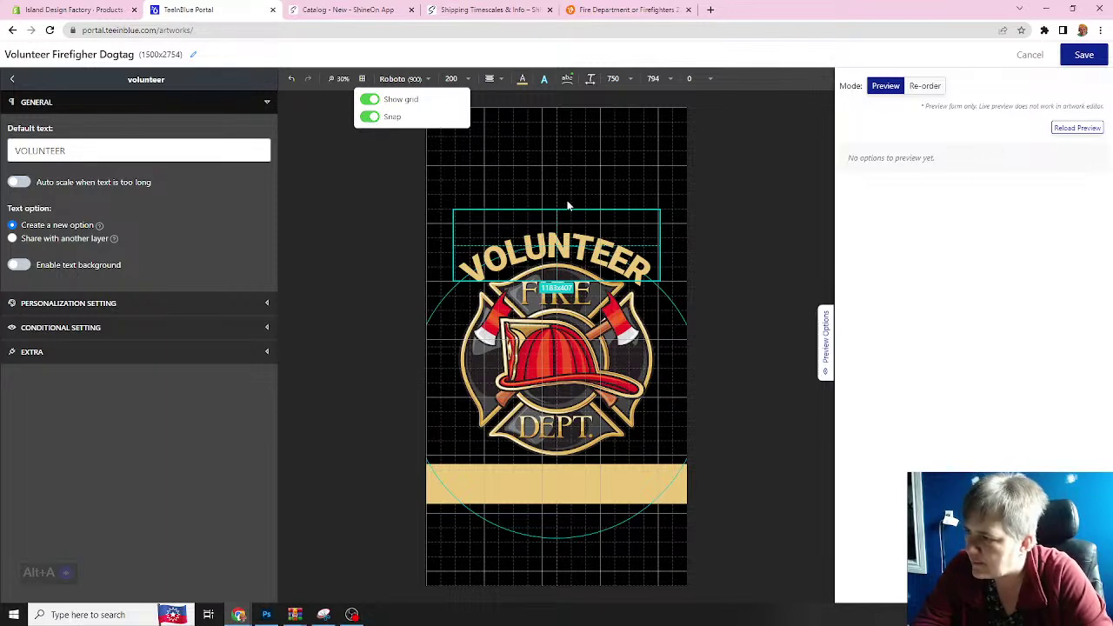
{"action": "left_click", "coordinate": [356, 223]}
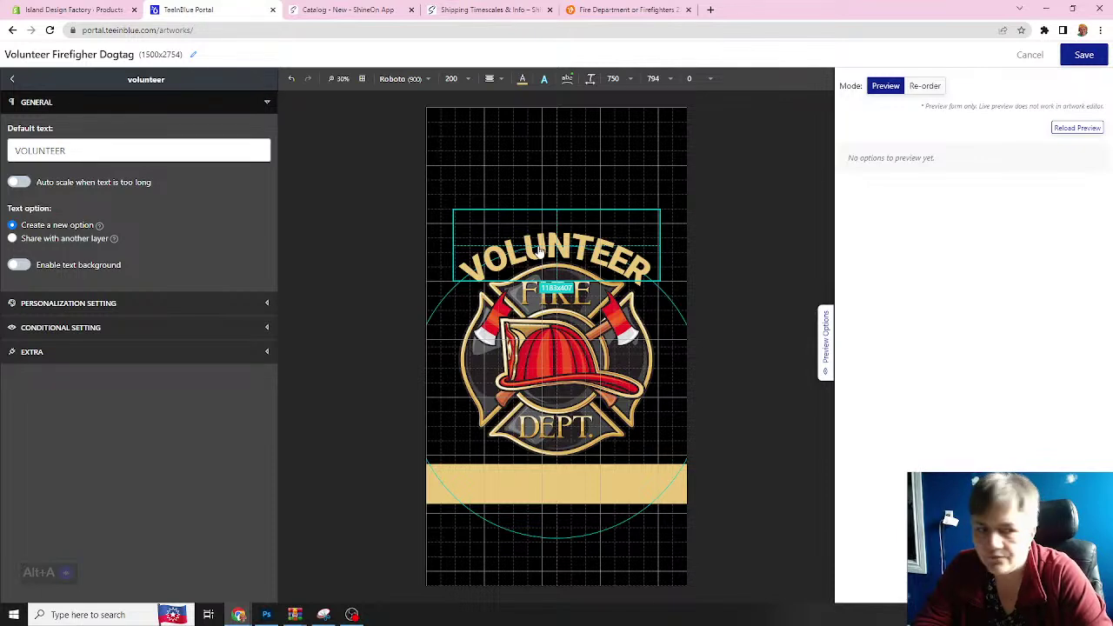
- Duplicate the volunteer layer, name the copy TOWN NAME, and drag its text above VOLUNTEER
{"action": "left_click", "coordinate": [12, 79]}
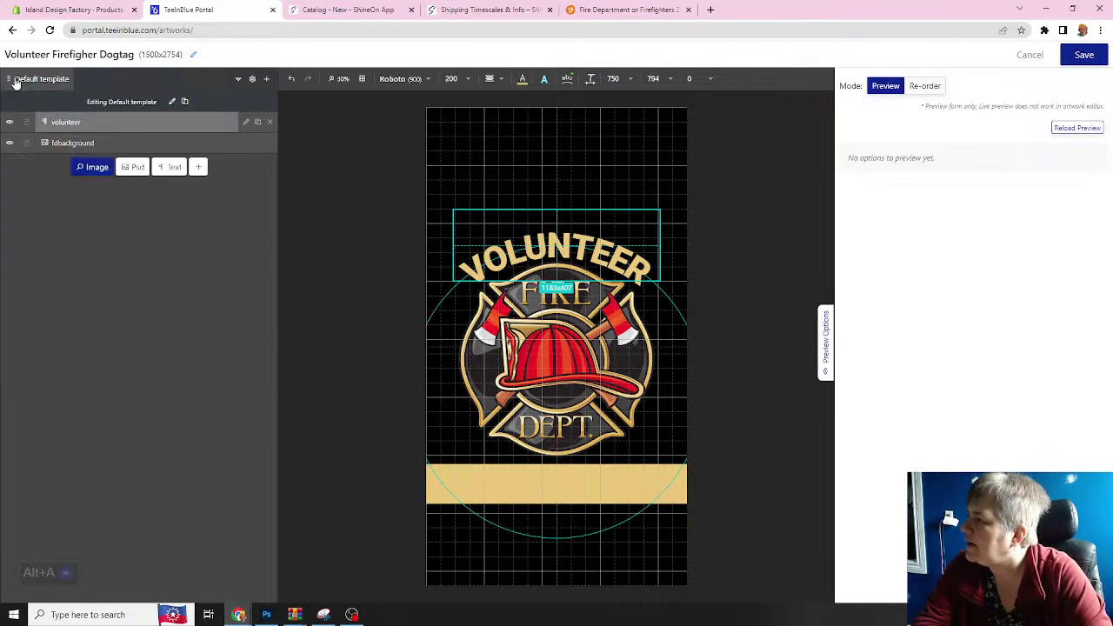
{"action": "left_click", "coordinate": [257, 121]}
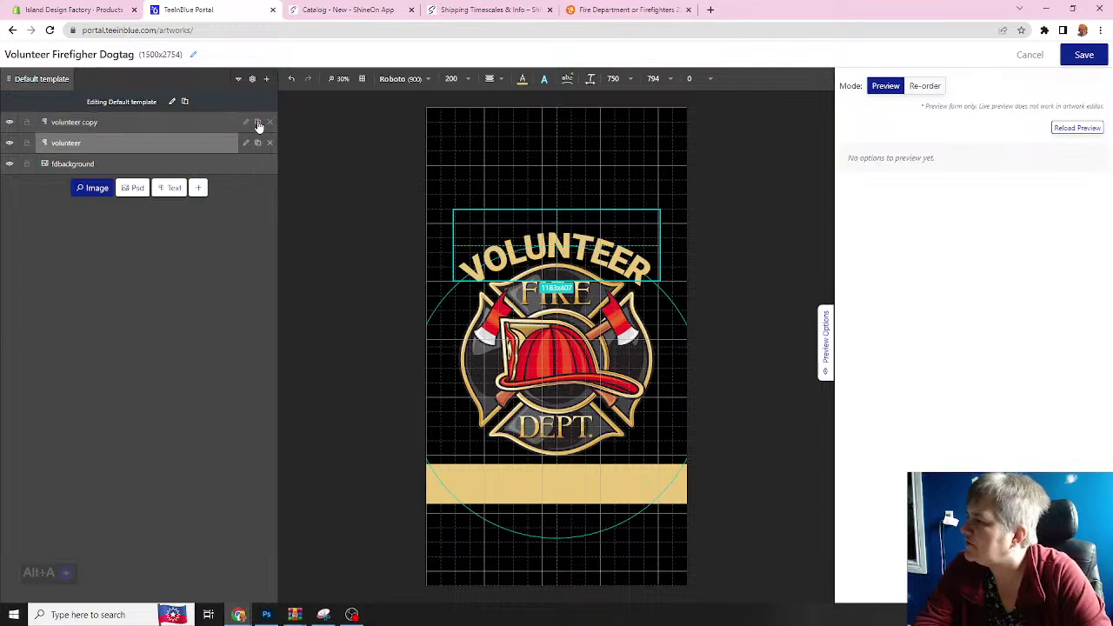
{"action": "left_click", "coordinate": [74, 123]}
{"action": "double_click", "coordinate": [74, 123]}
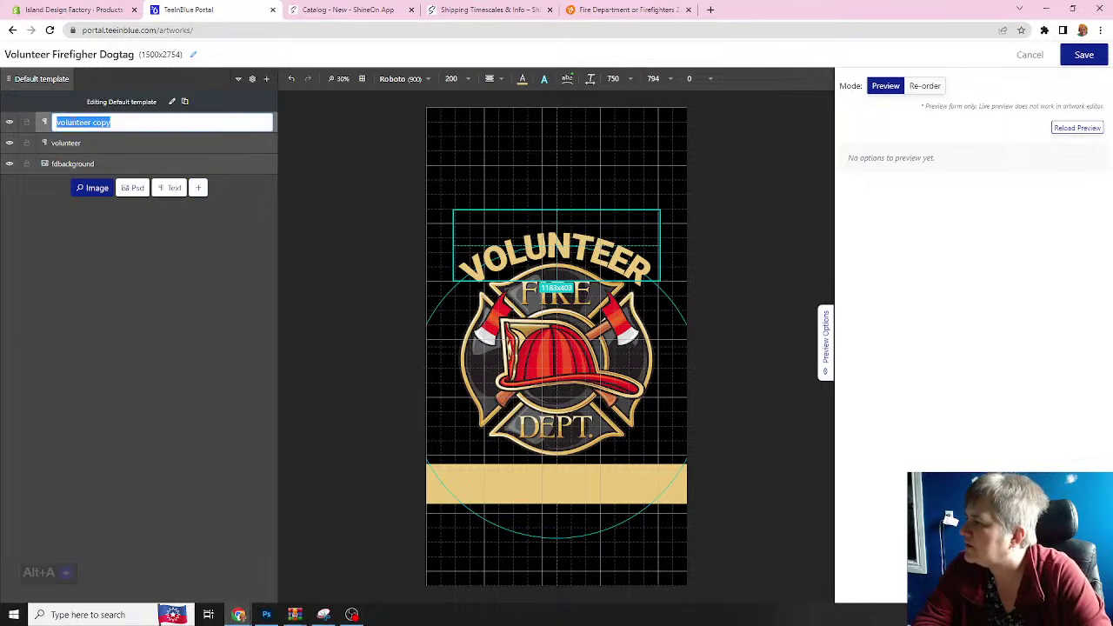
{"action": "type", "text": "T"}
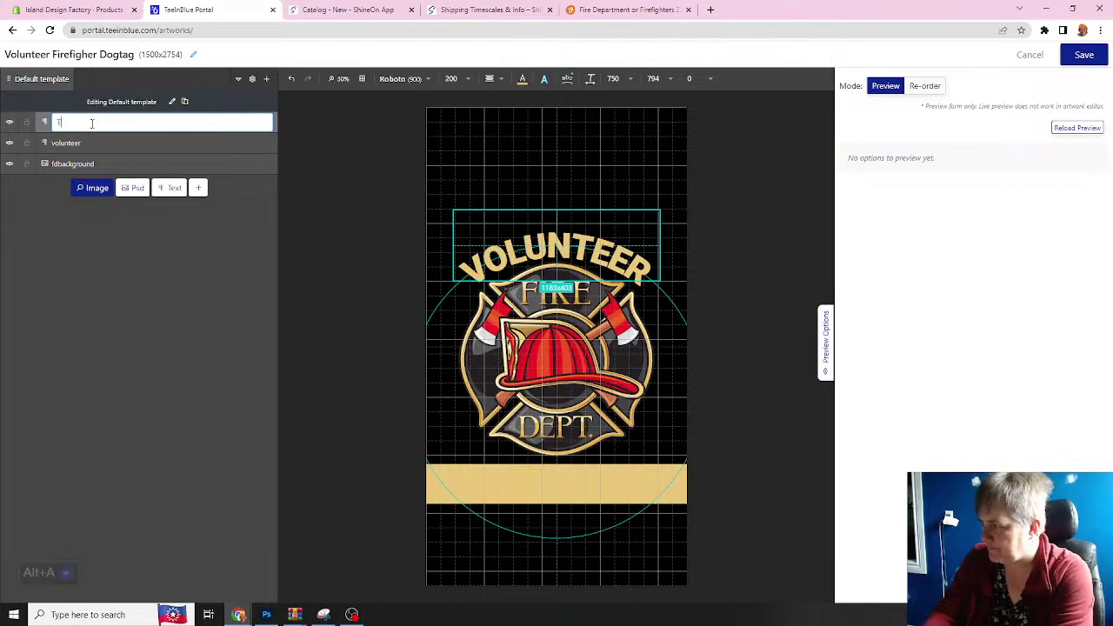
{"action": "type", "text": "OWN NAME"}
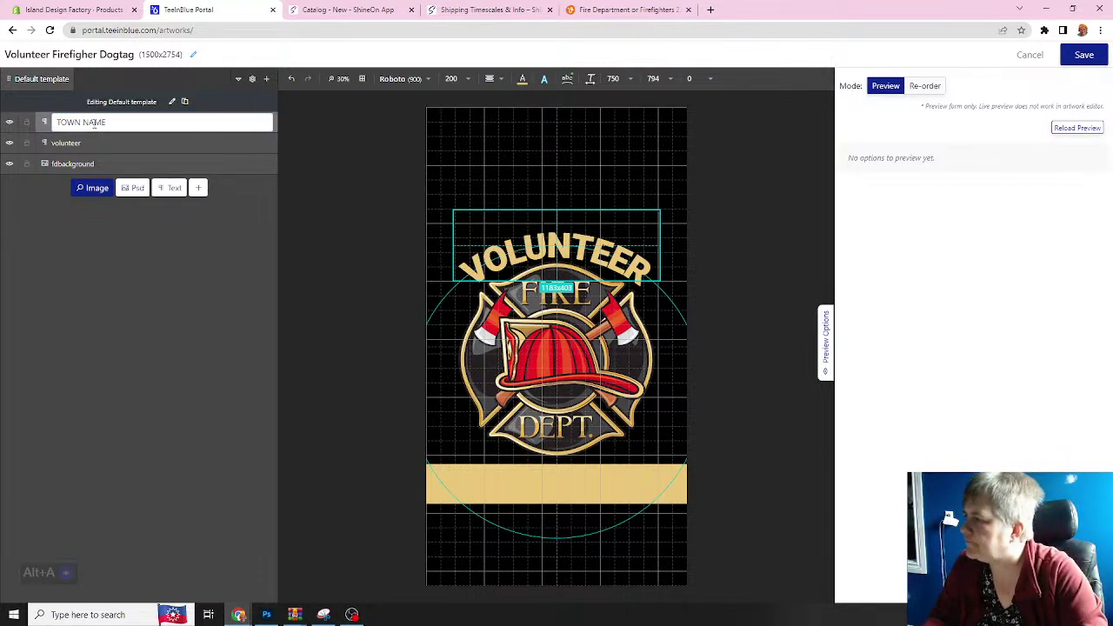
{"action": "left_click", "coordinate": [172, 245]}
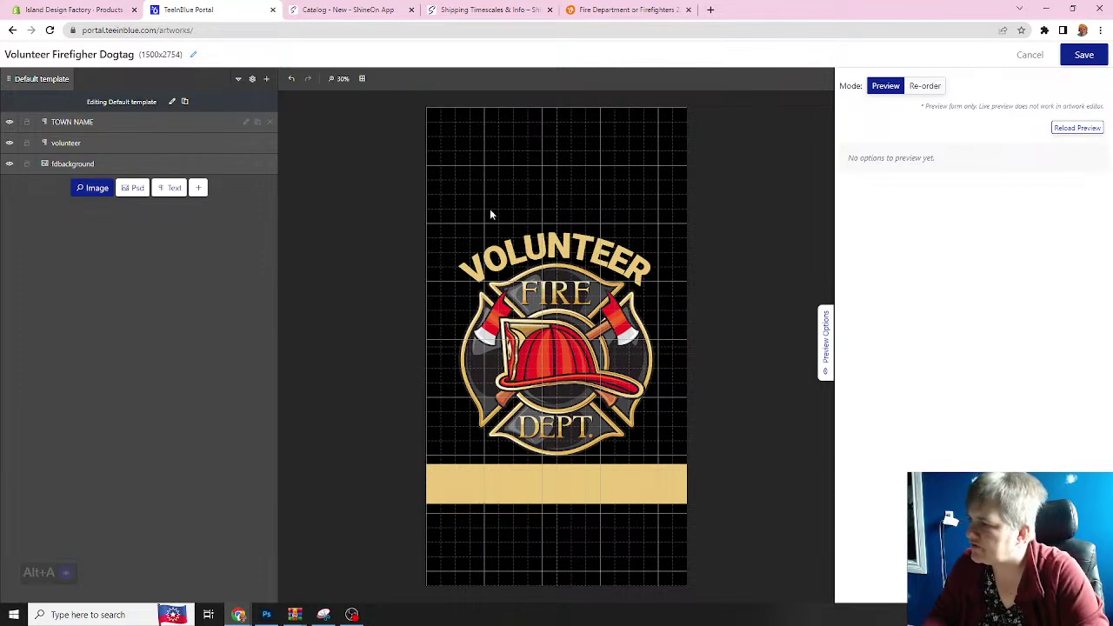
{"action": "left_click", "coordinate": [546, 250]}
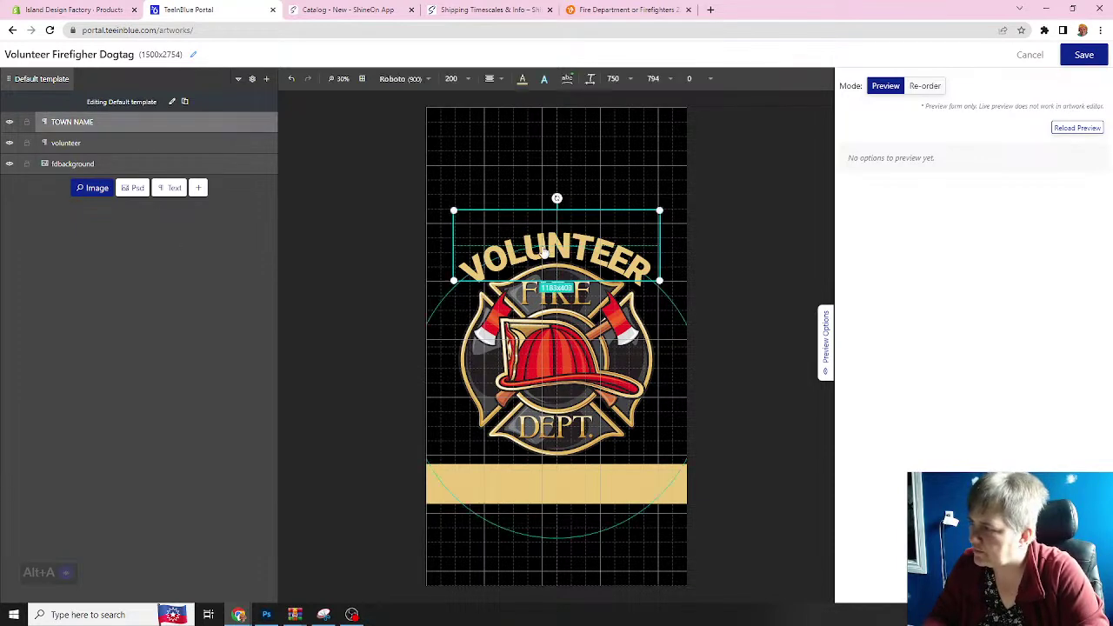
{"action": "left_click_drag", "start_coordinate": [546, 250], "coordinate": [541, 216]}
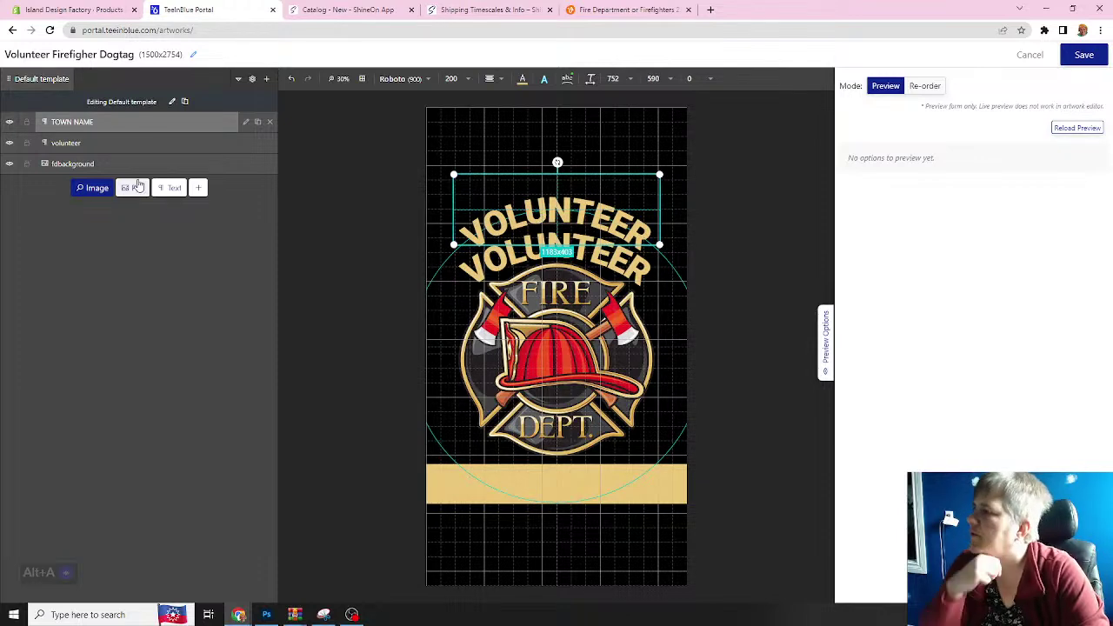
- Change the TOWN NAME layer's default text to HUMBER ARM SOUTH, leaving auto scale off
{"action": "left_click", "coordinate": [244, 123]}
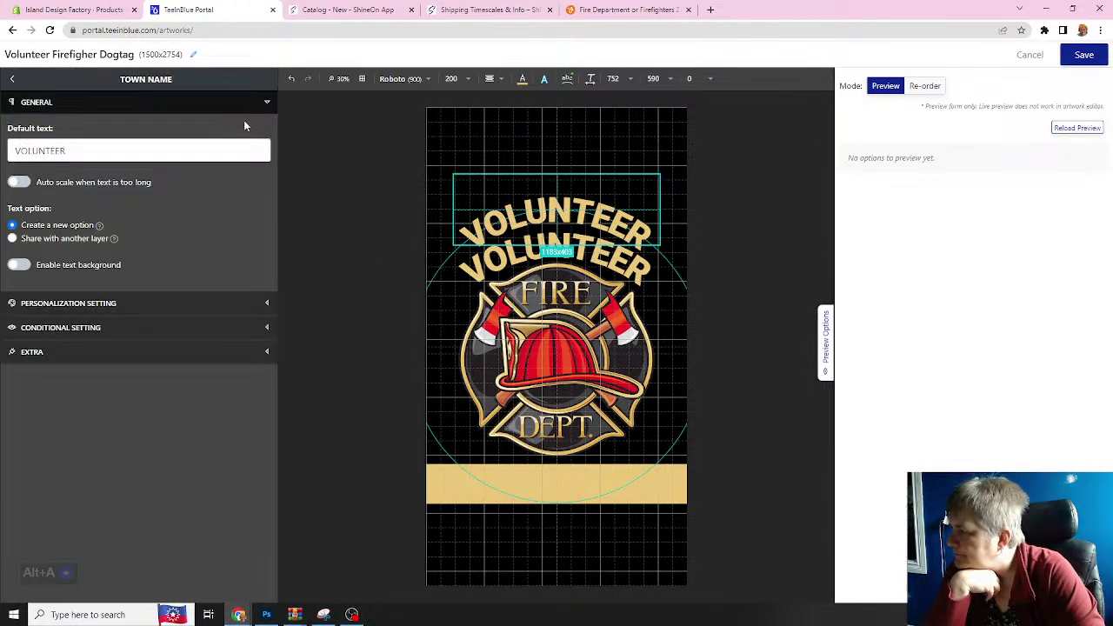
{"action": "double_click", "coordinate": [71, 153]}
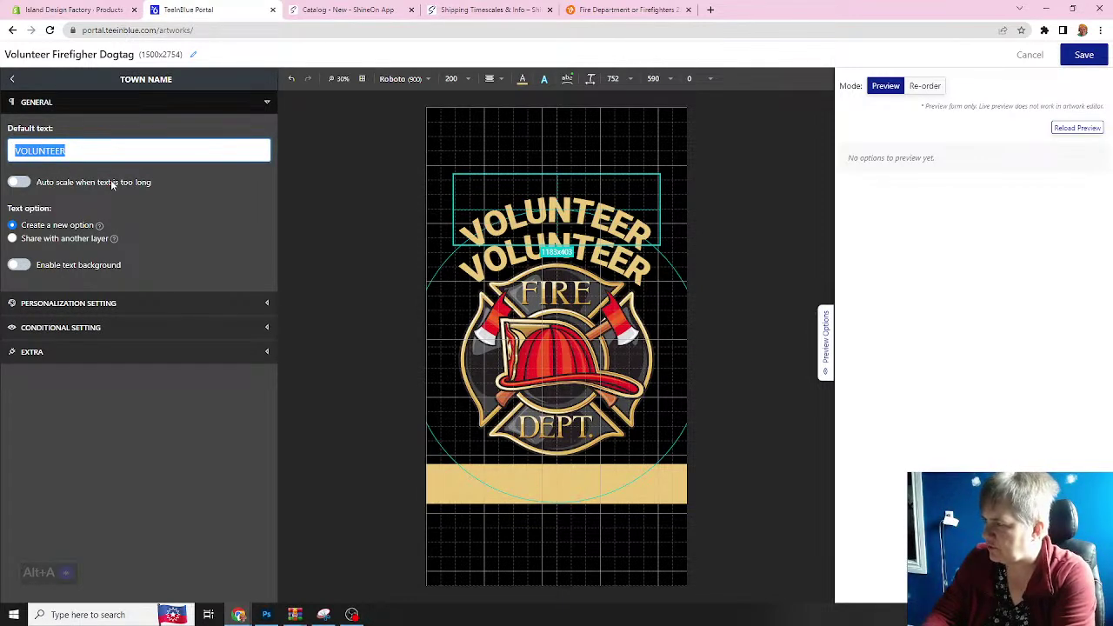
{"action": "type", "text": "TOWN NAME"}
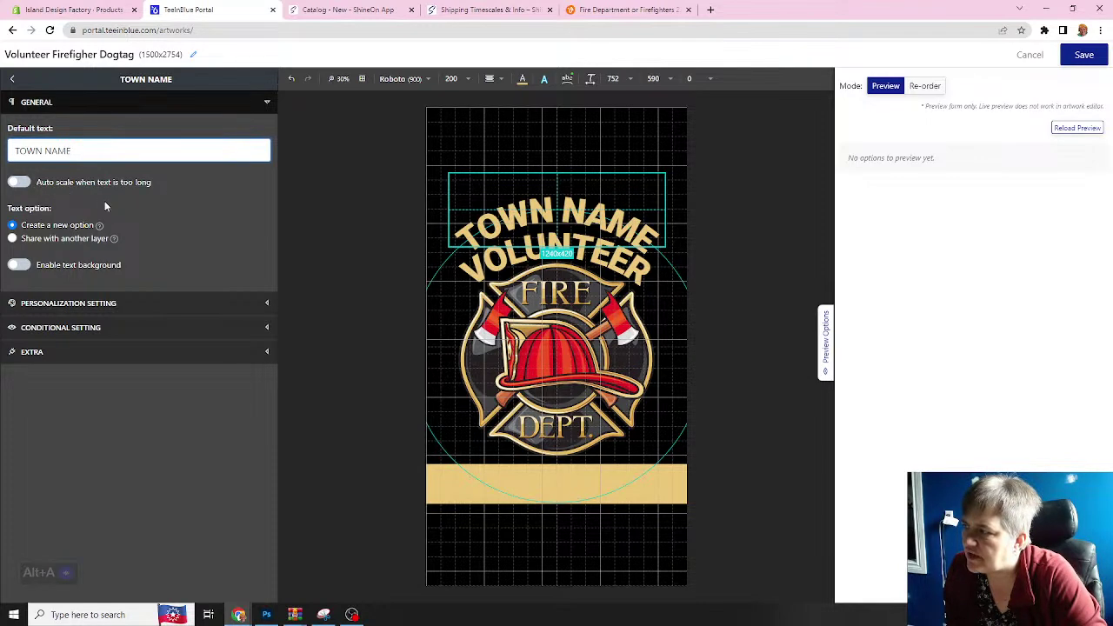
{"action": "left_click", "coordinate": [24, 182]}
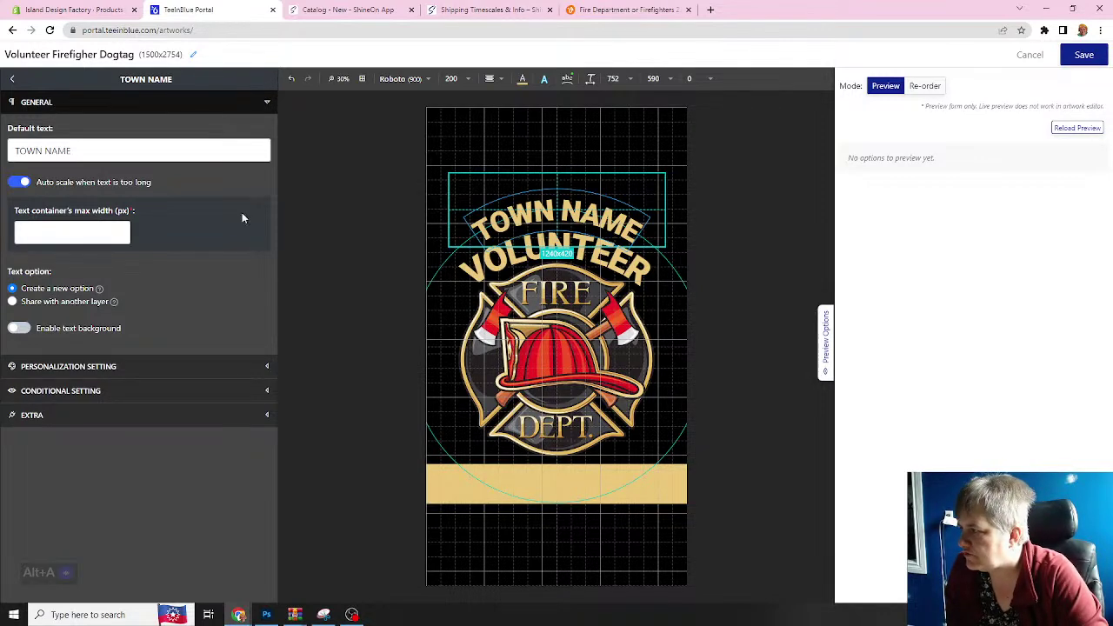
{"action": "left_click", "coordinate": [121, 153]}
{"action": "left_click", "coordinate": [17, 183]}
{"action": "left_click_drag", "start_coordinate": [72, 151], "coordinate": [2, 154]}
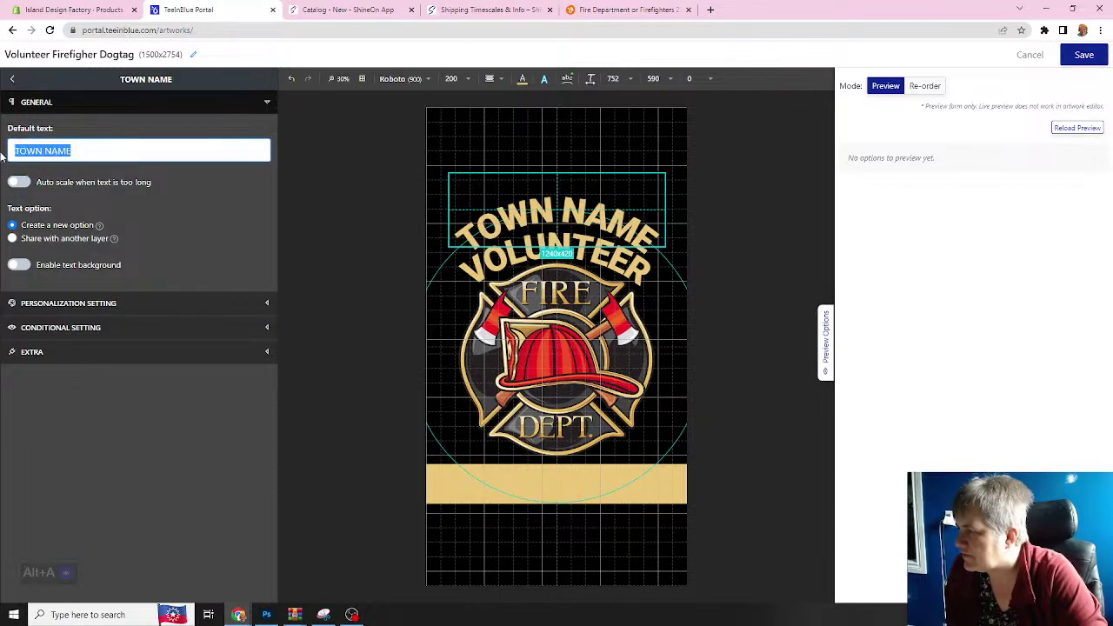
{"action": "type", "text": "HUMB"}
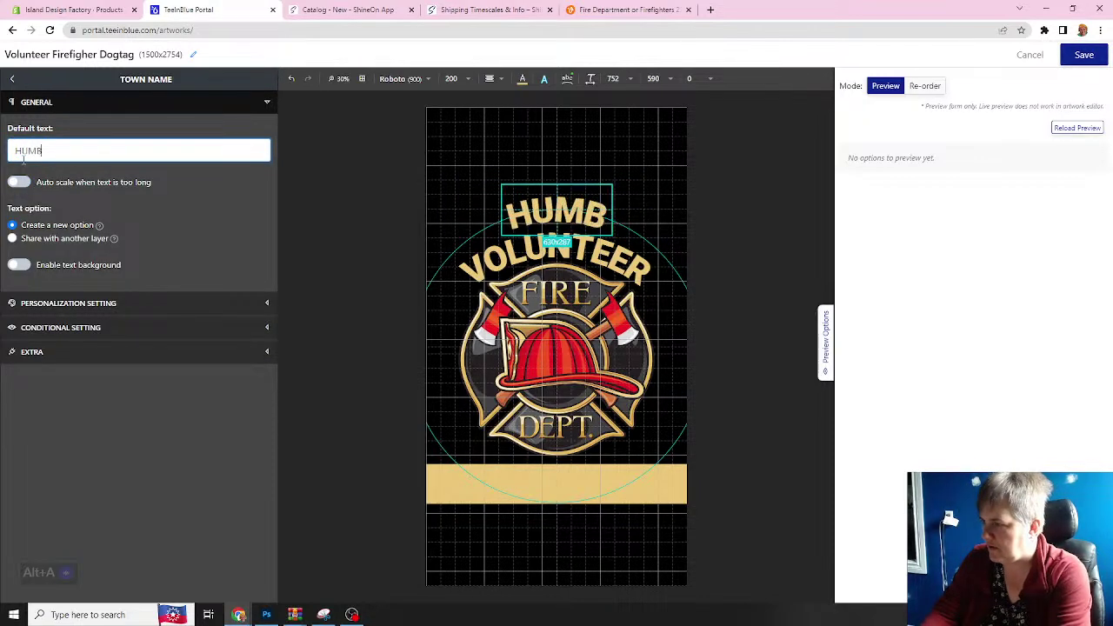
{"action": "type", "text": "ER ARM S"}
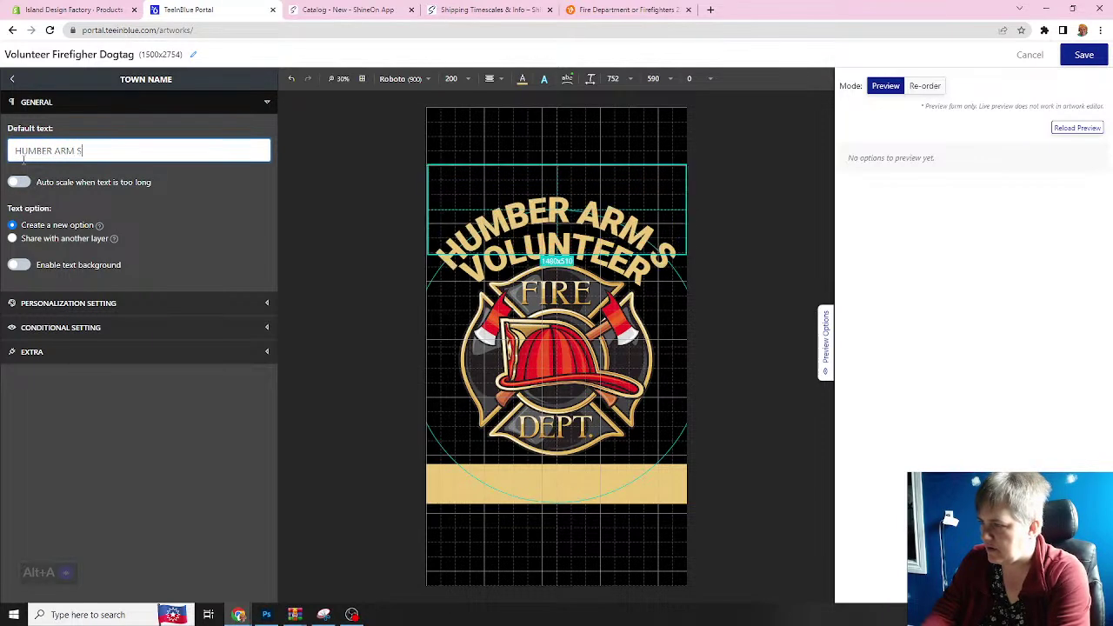
{"action": "type", "text": "OUTH"}
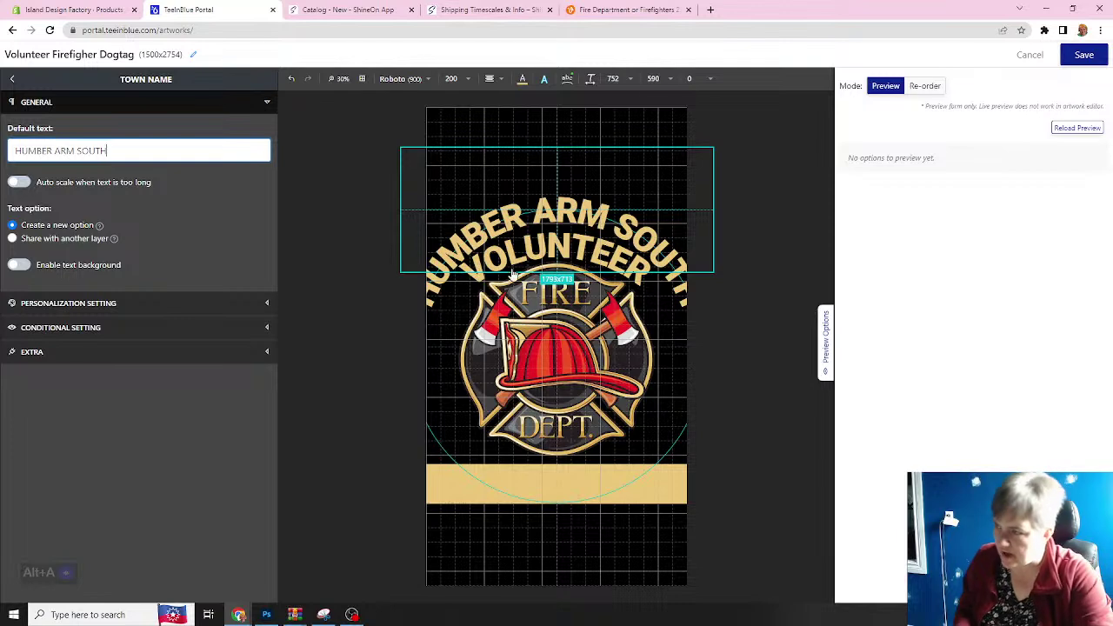
- Turn on auto scale for long text with a 1300 px maximum width
{"action": "left_click", "coordinate": [19, 183]}
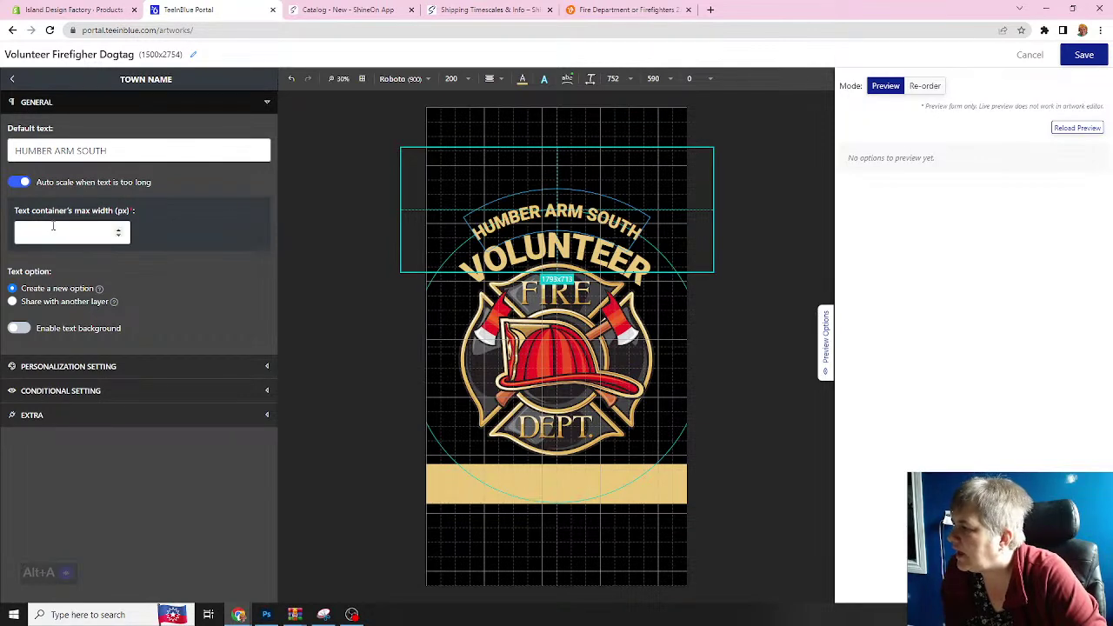
{"action": "left_click", "coordinate": [24, 232]}
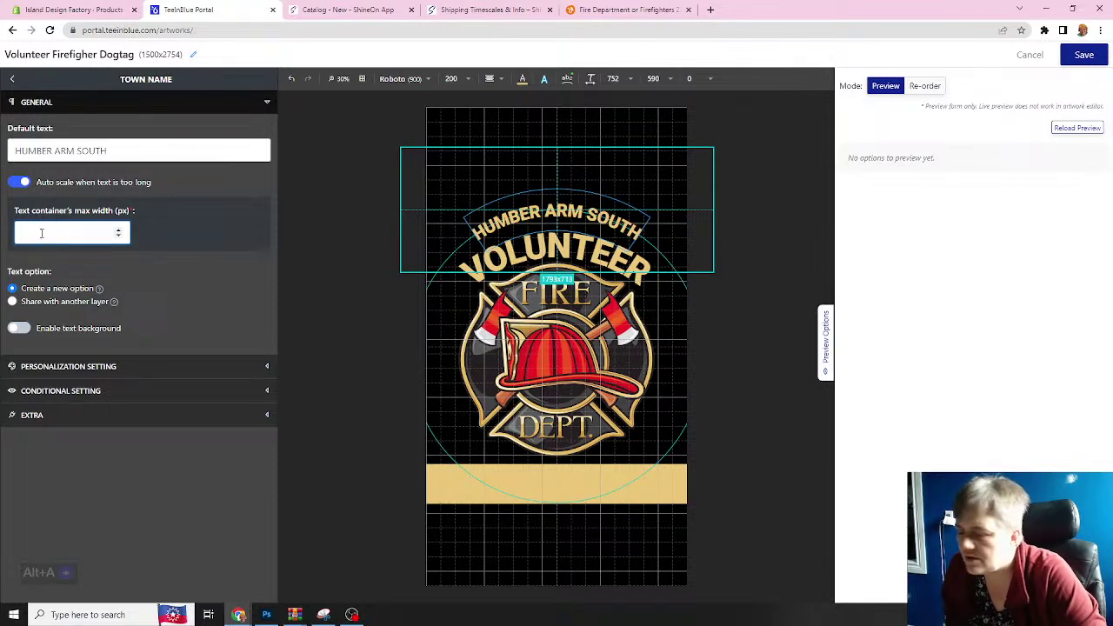
{"action": "type", "text": "1300"}
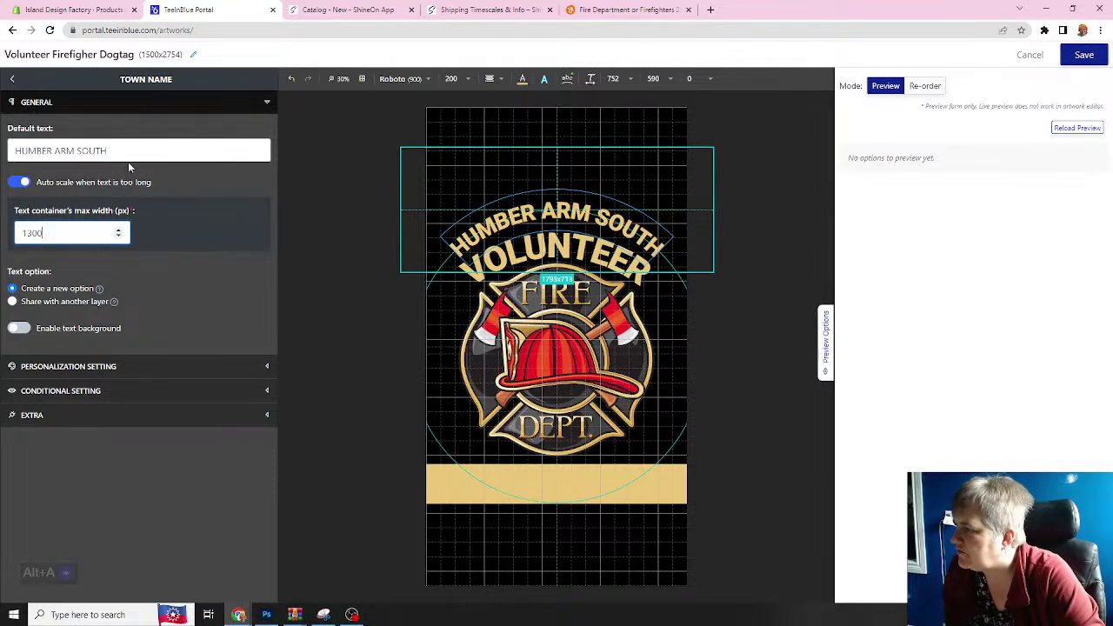
{"action": "left_click_drag", "start_coordinate": [111, 153], "coordinate": [6, 151]}
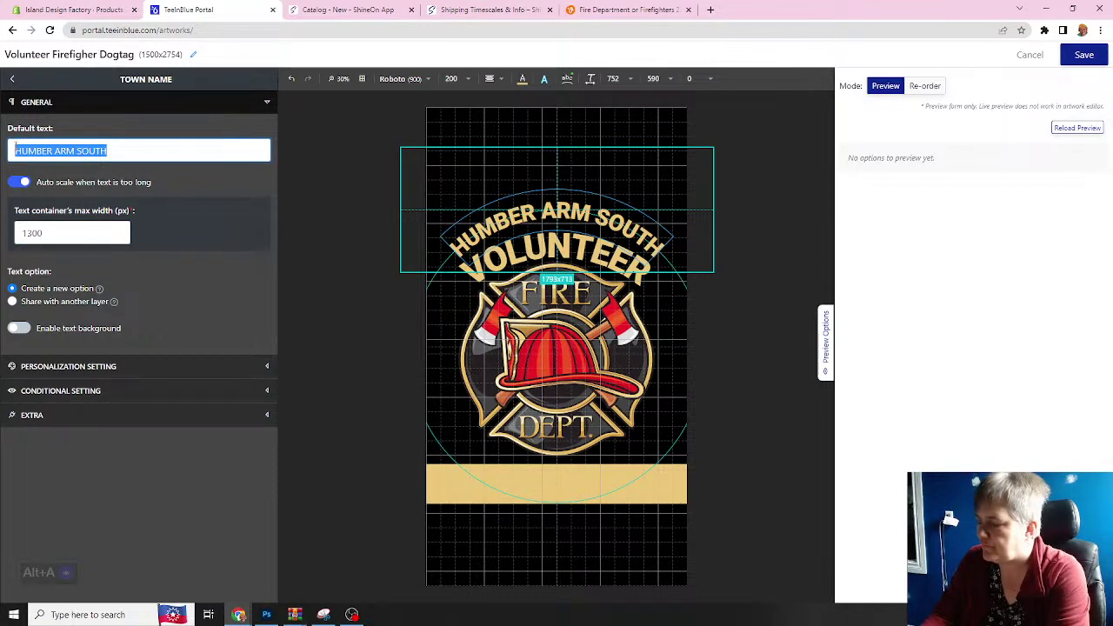
- Enter HALIFAX, test scaling with a long run of W's, then trim back to HALIFAX
{"action": "type", "text": "HAL"}
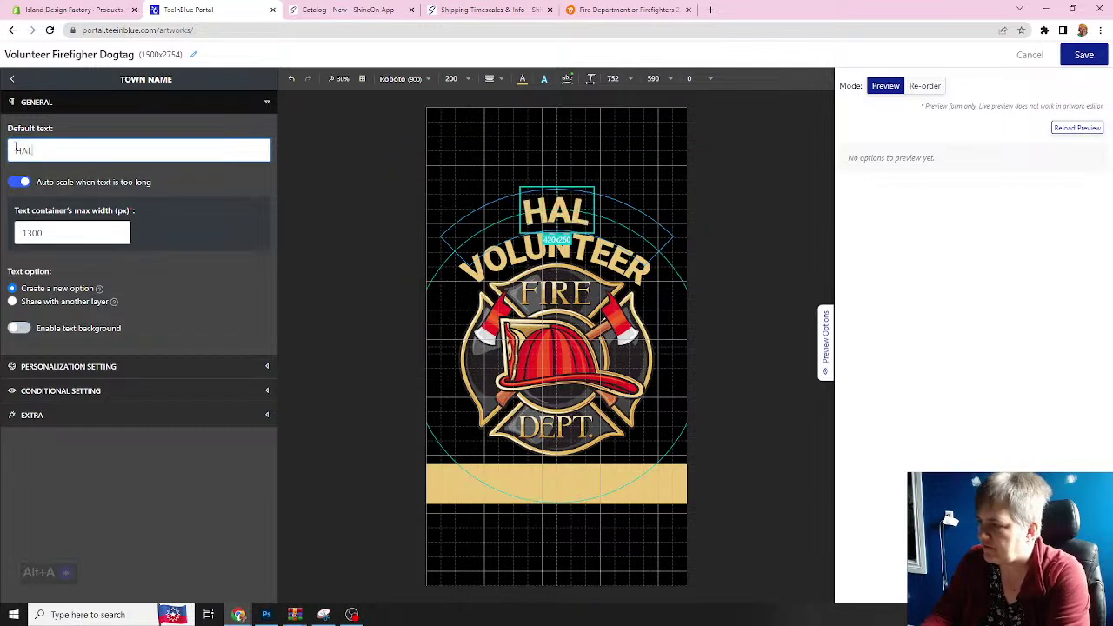
{"action": "type", "text": "IFAX"}
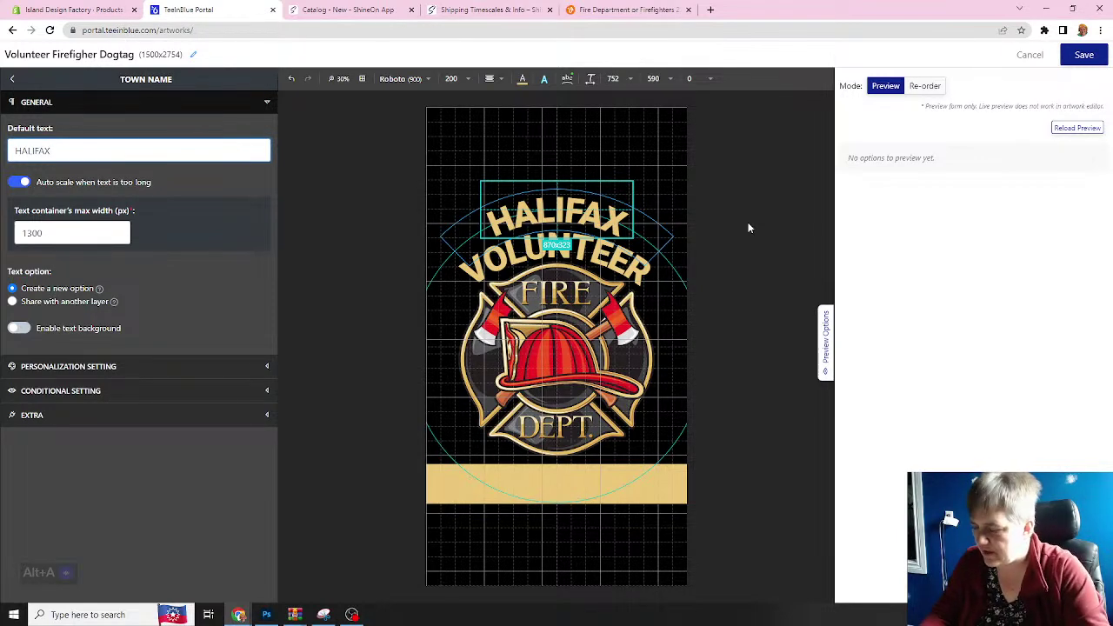
{"action": "type", "text": "WW"}
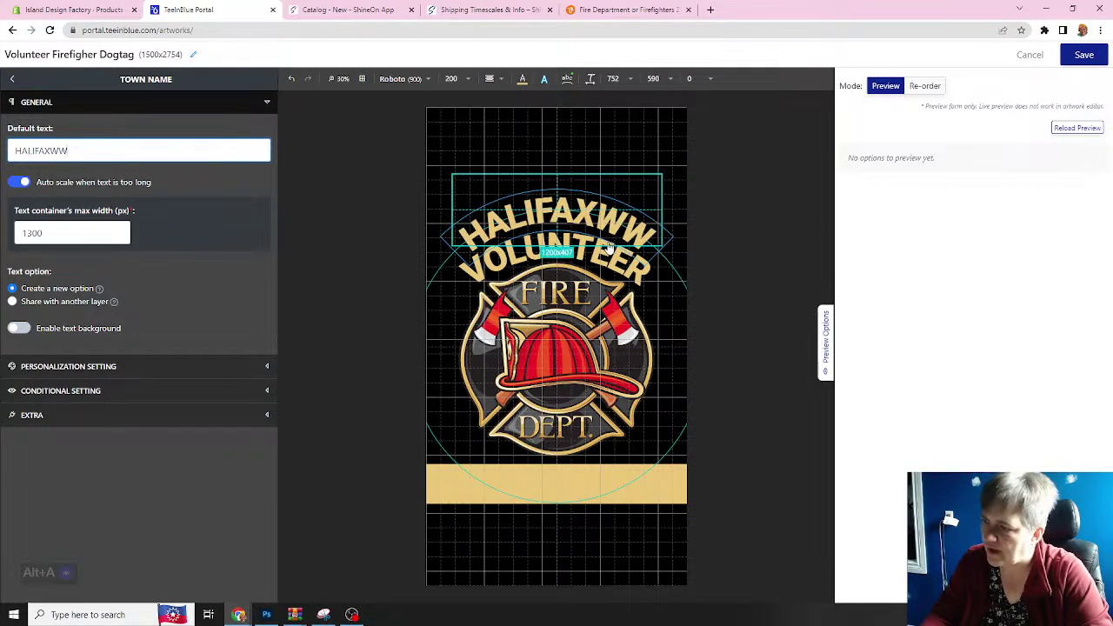
{"action": "type", "text": "W"}
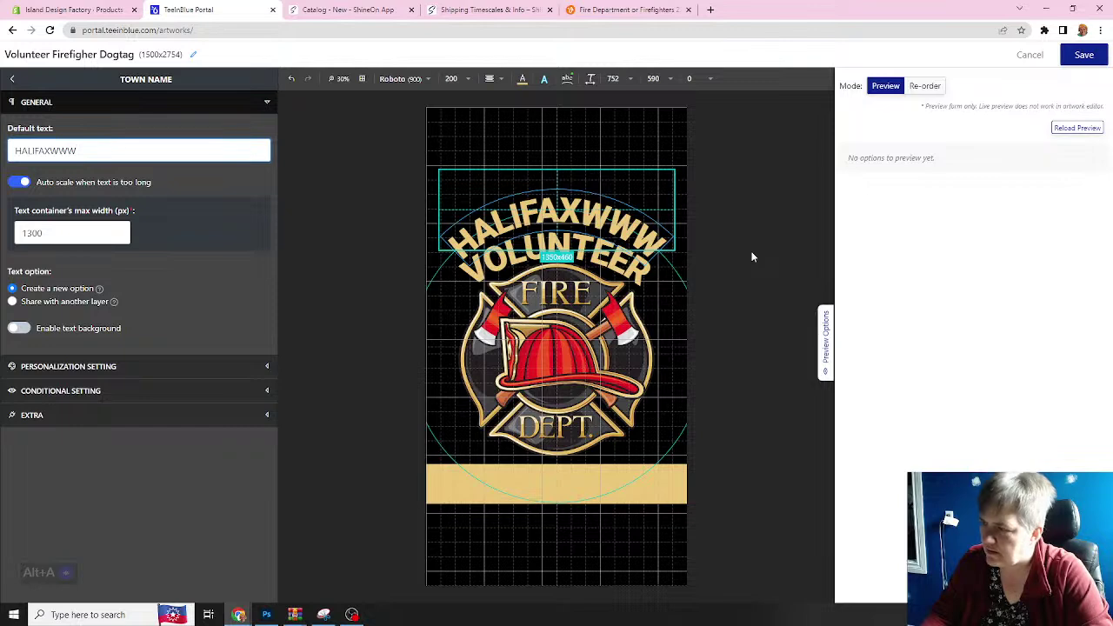
{"action": "type", "text": "W"}
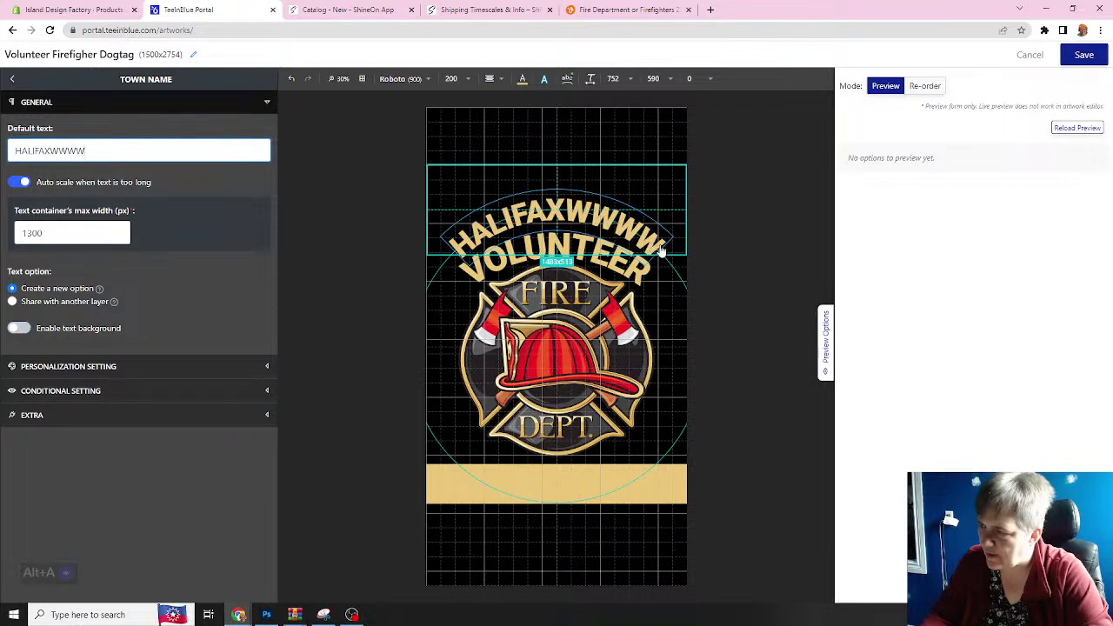
{"action": "type", "text": "WWW"}
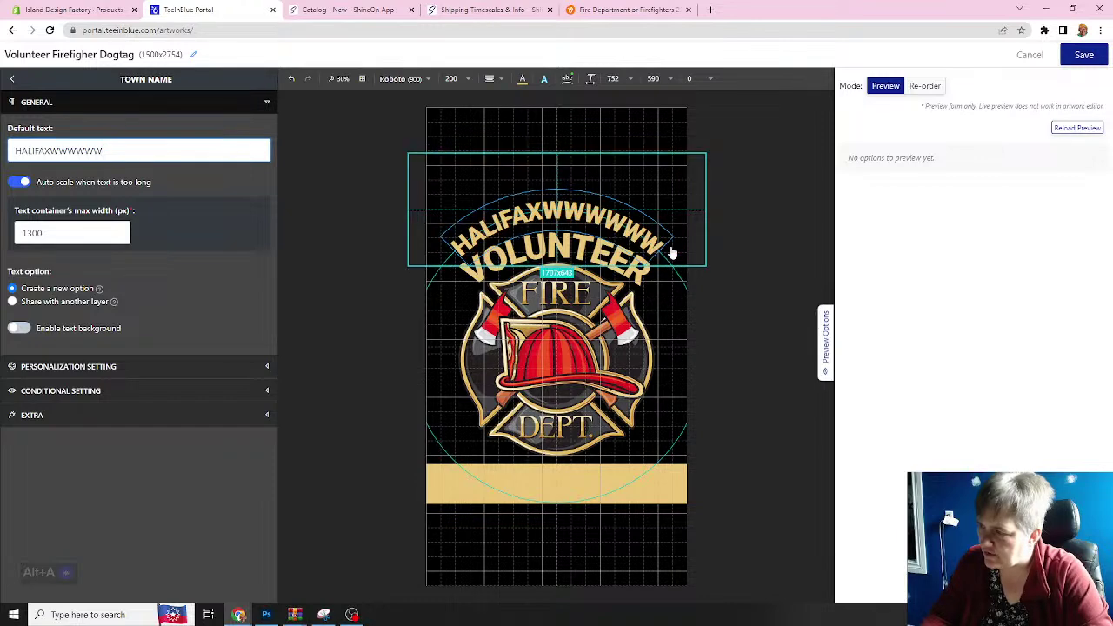
{"action": "type", "text": "WWWWWWWW"}
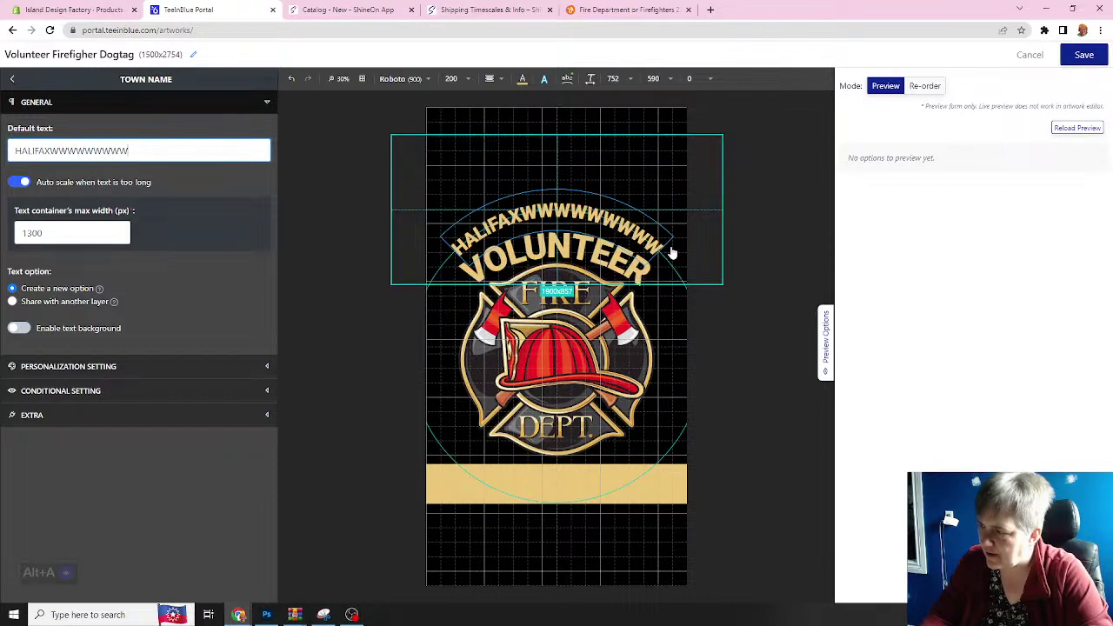
{"action": "type", "text": "WWWWWWWWWW"}
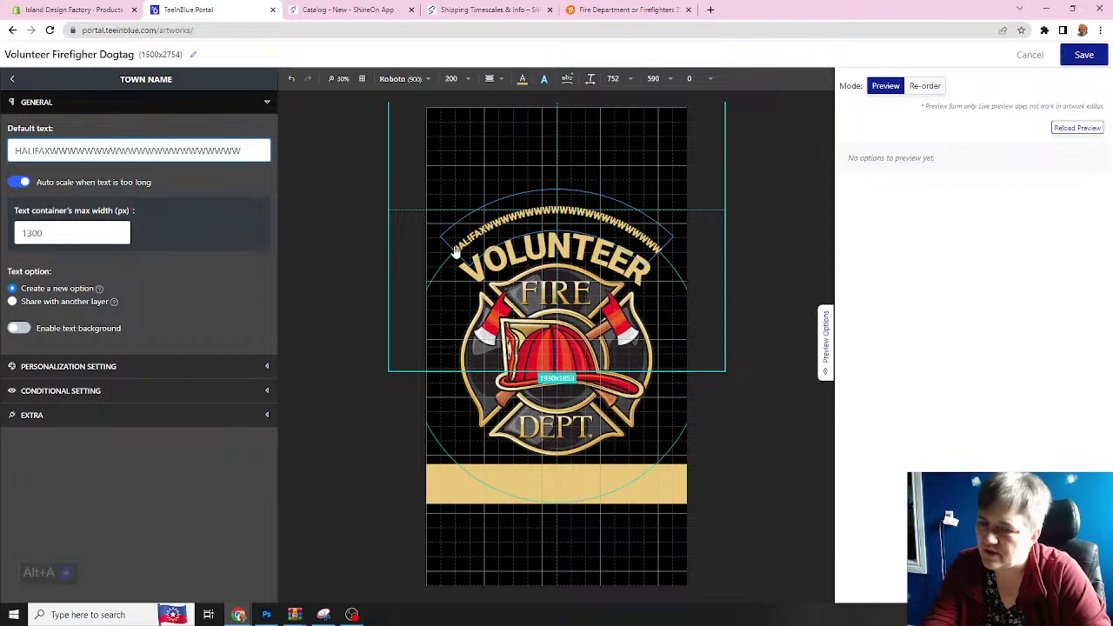
{"action": "key", "text": "BackSpace"}
{"action": "key", "text": "BackSpace"}
{"action": "key", "text": "BackSpace"}
{"action": "key", "text": "BackSpace"}
{"action": "key", "text": "BackSpace"}
{"action": "key", "text": "BackSpace"}
{"action": "key", "text": "BackSpace"}
{"action": "key", "text": "BackSpace"}
{"action": "key", "text": "BackSpace"}
{"action": "key", "text": "BackSpace"}
{"action": "key", "text": "BackSpace"}
{"action": "key", "text": "BackSpace"}
{"action": "key", "text": "BackSpace"}
{"action": "key", "text": "BackSpace"}
{"action": "key", "text": "BackSpace"}
{"action": "key", "text": "BackSpace"}
{"action": "key", "text": "BackSpace"}
{"action": "key", "text": "BackSpace"}
{"action": "key", "text": "BackSpace"}
{"action": "key", "text": "BackSpace"}
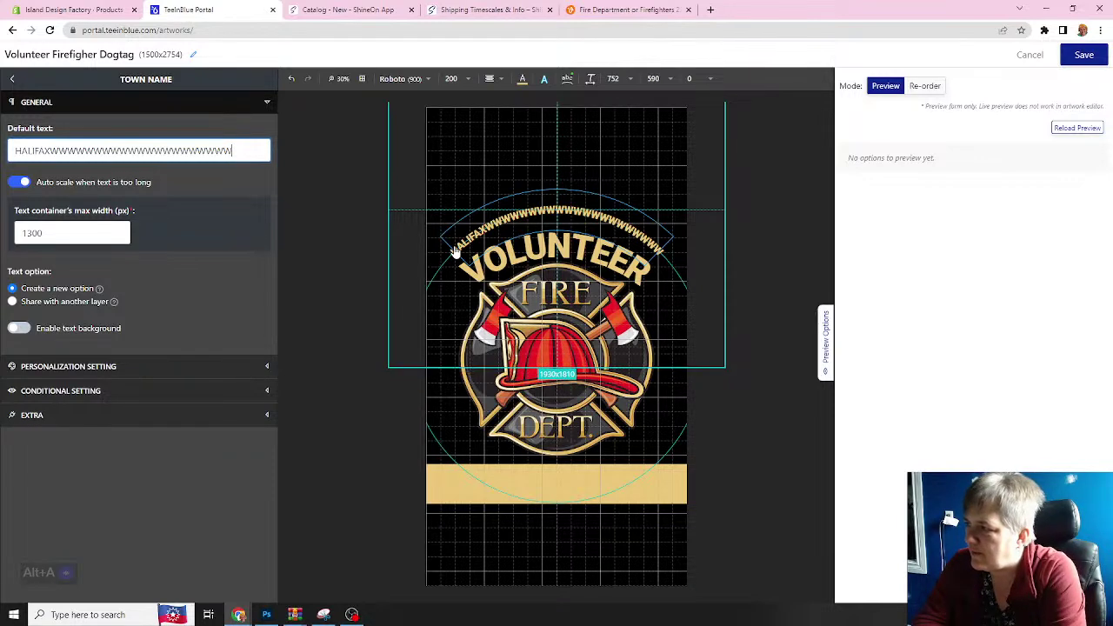
{"action": "key", "text": "BackSpace"}
{"action": "key", "text": "BackSpace"}
{"action": "key", "text": "BackSpace"}
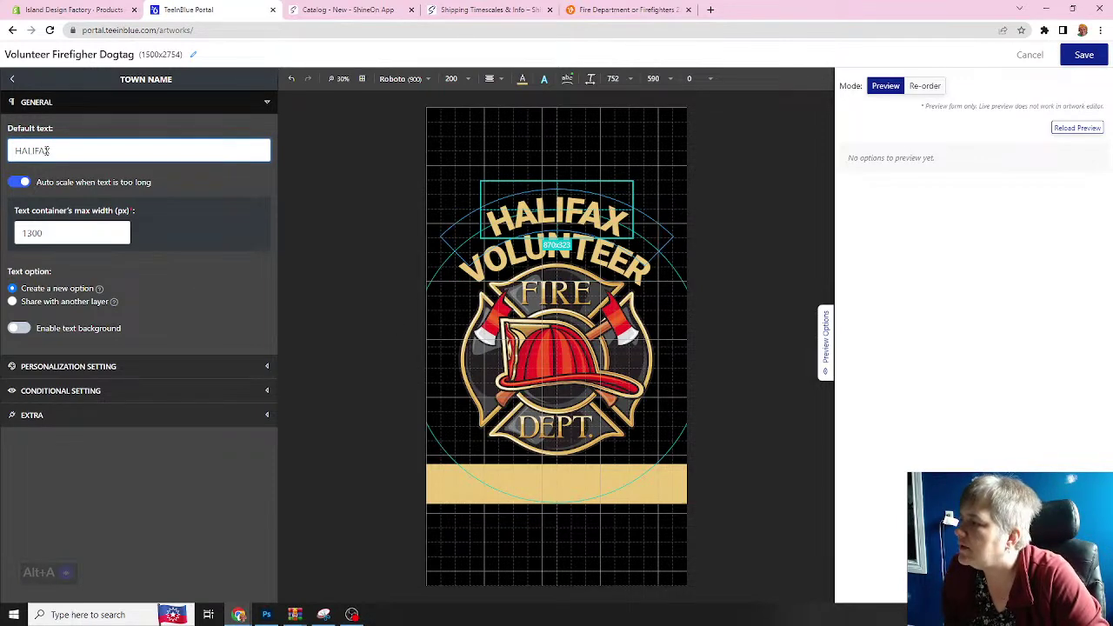
- Replace HALIFAX with HUMBER ARM SOUTH as the town layer's default text
{"action": "left_click_drag", "start_coordinate": [64, 152], "coordinate": [4, 153]}
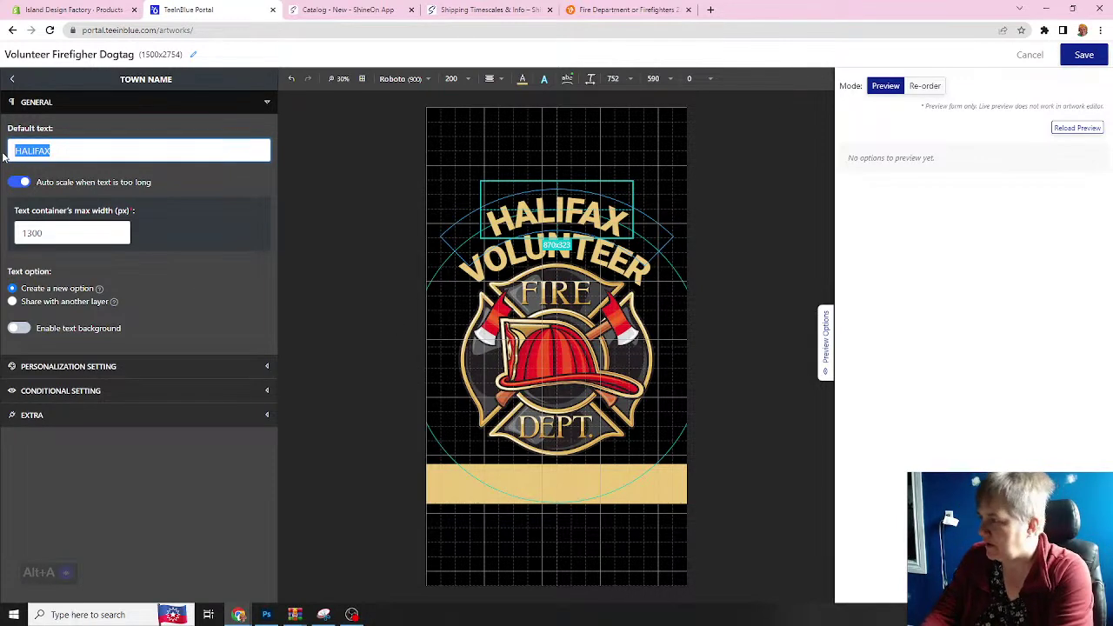
{"action": "type", "text": "HUMBER A"}
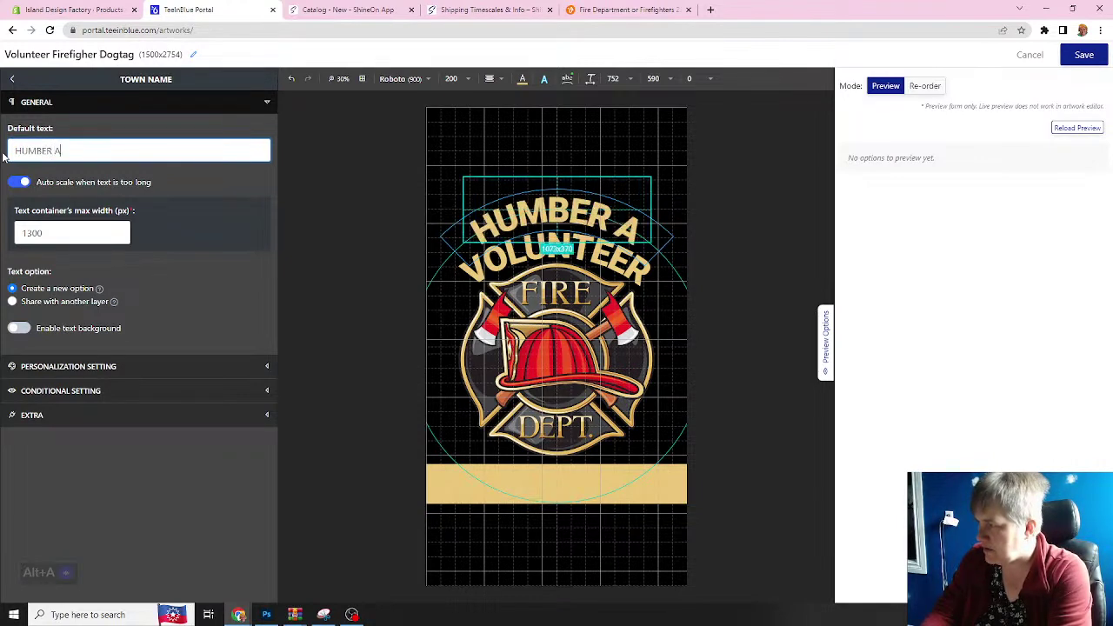
{"action": "type", "text": "RM SOUTH"}
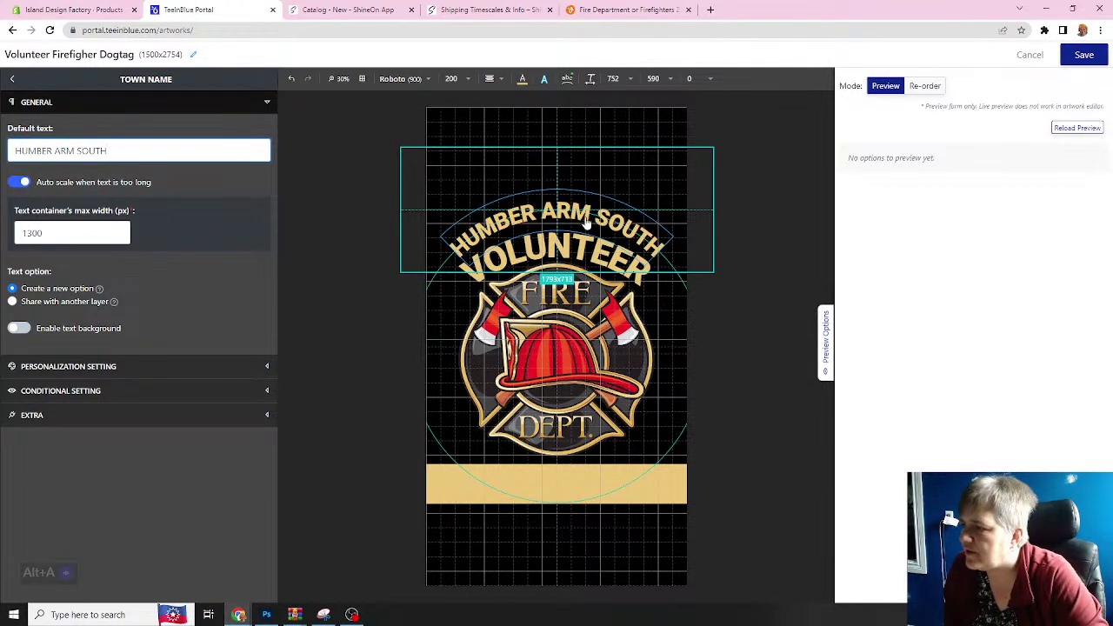
{"action": "left_click", "coordinate": [304, 244]}
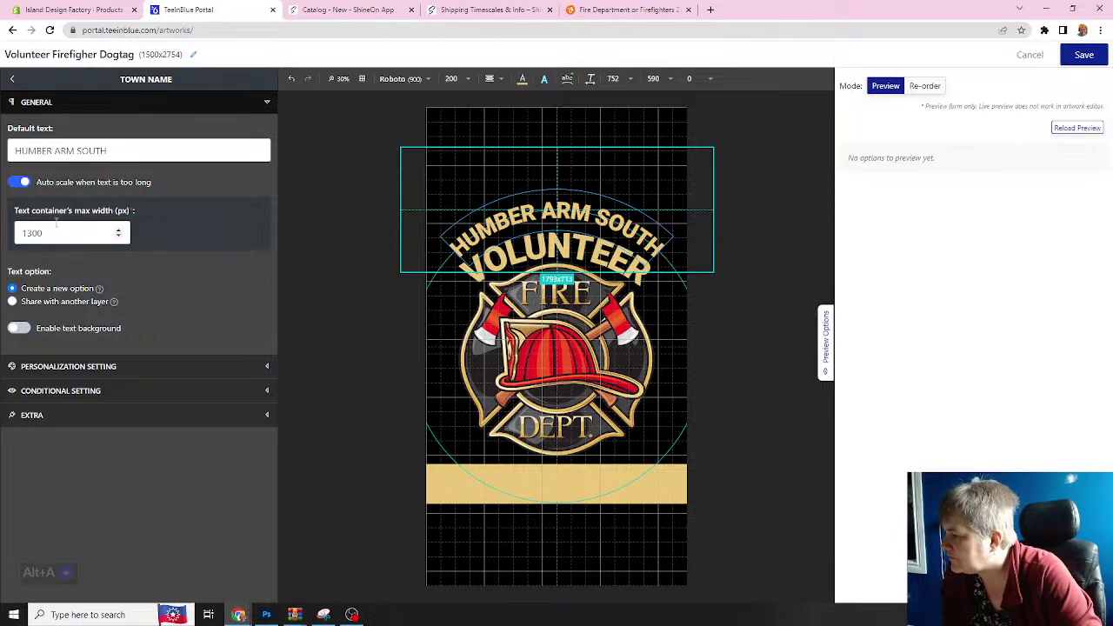
- Enable customer personalization on the TOWN NAME layer
{"action": "left_click", "coordinate": [45, 368]}
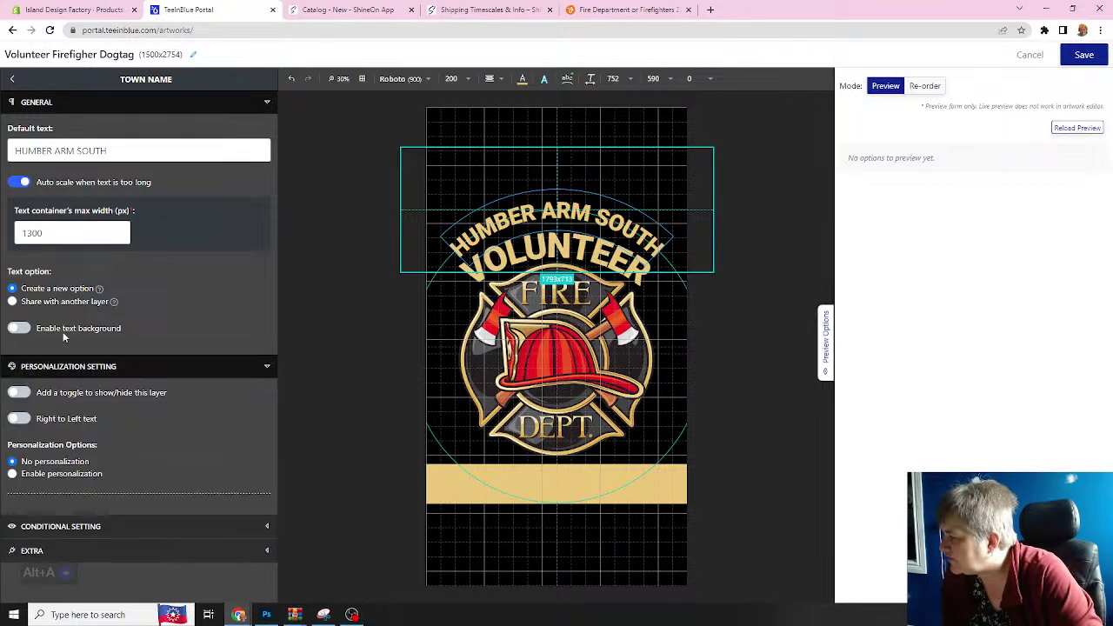
{"action": "left_click", "coordinate": [12, 474]}
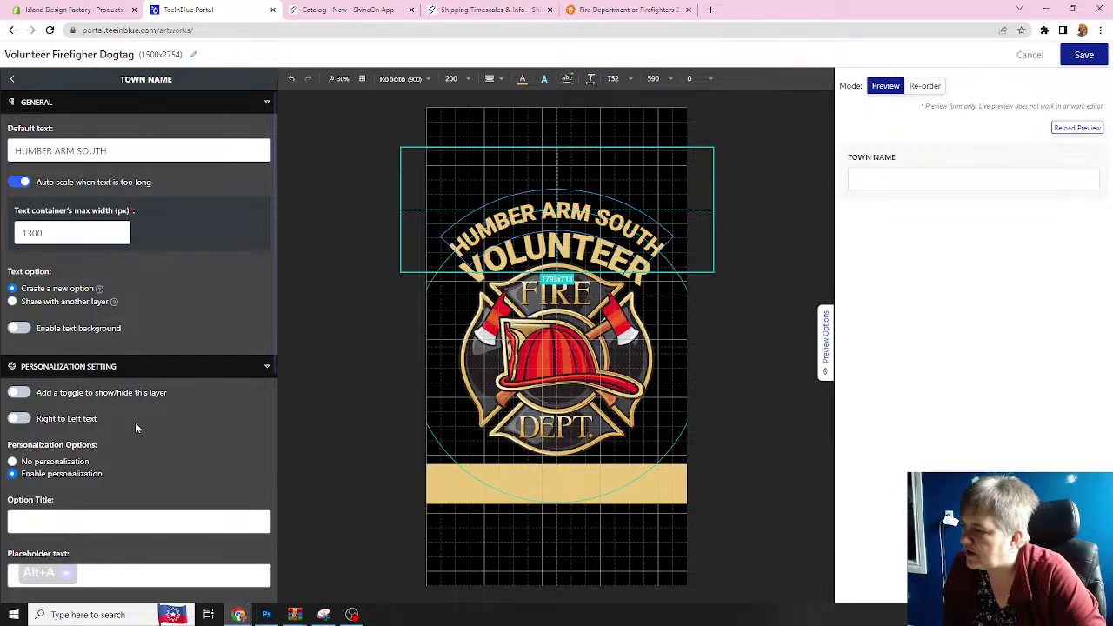
{"action": "left_click", "coordinate": [12, 462]}
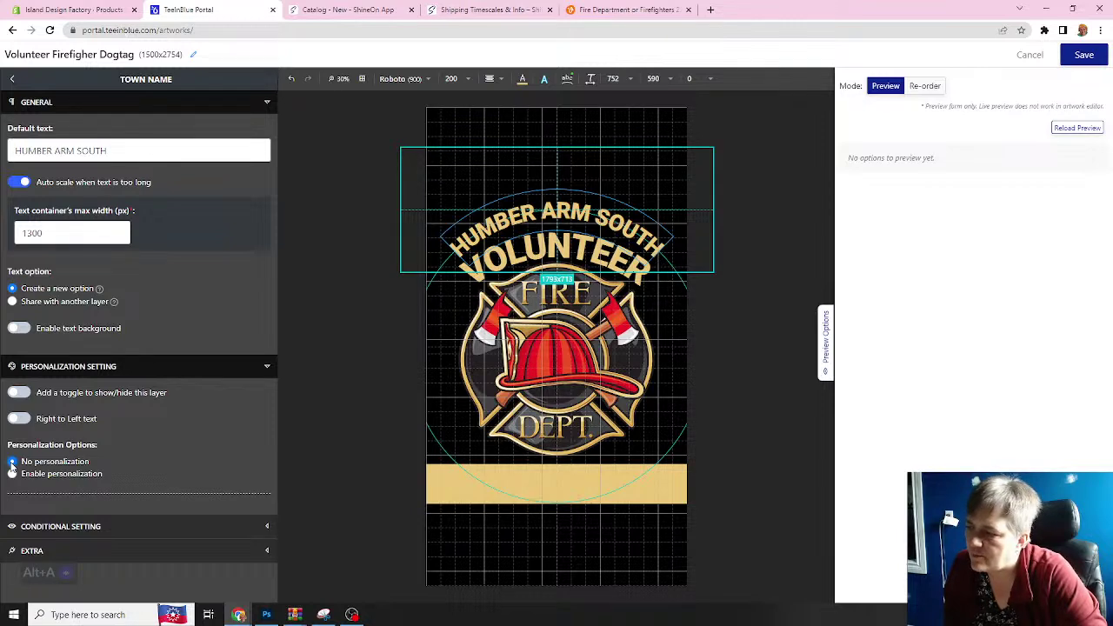
{"action": "left_click", "coordinate": [12, 474]}
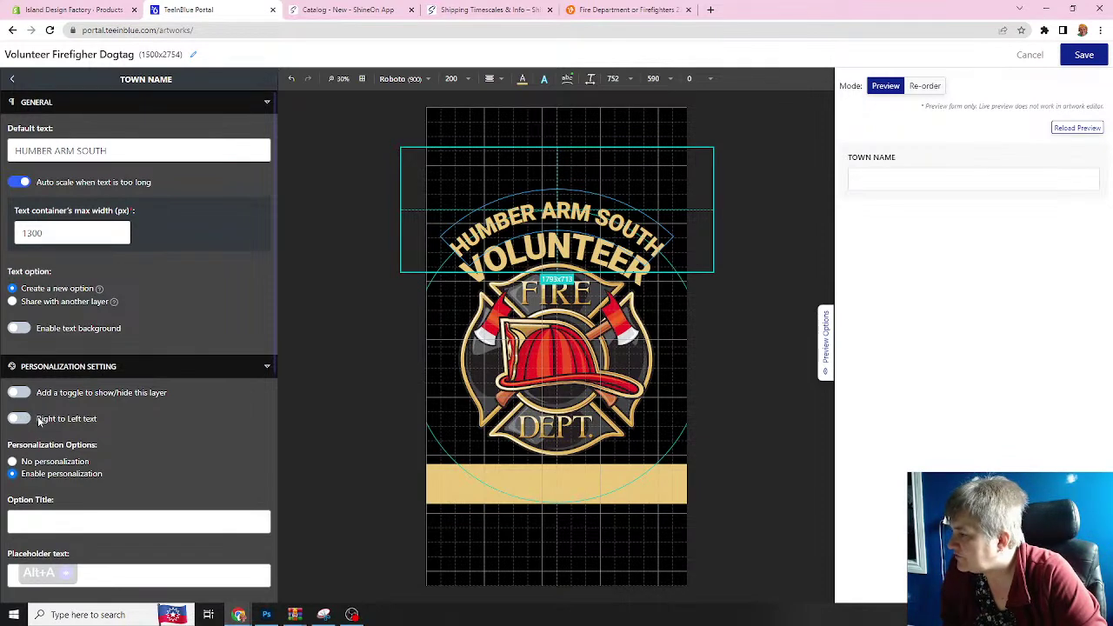
{"action": "scroll", "coordinate": [69, 396], "scroll_direction": "down", "scroll_amount": 1}
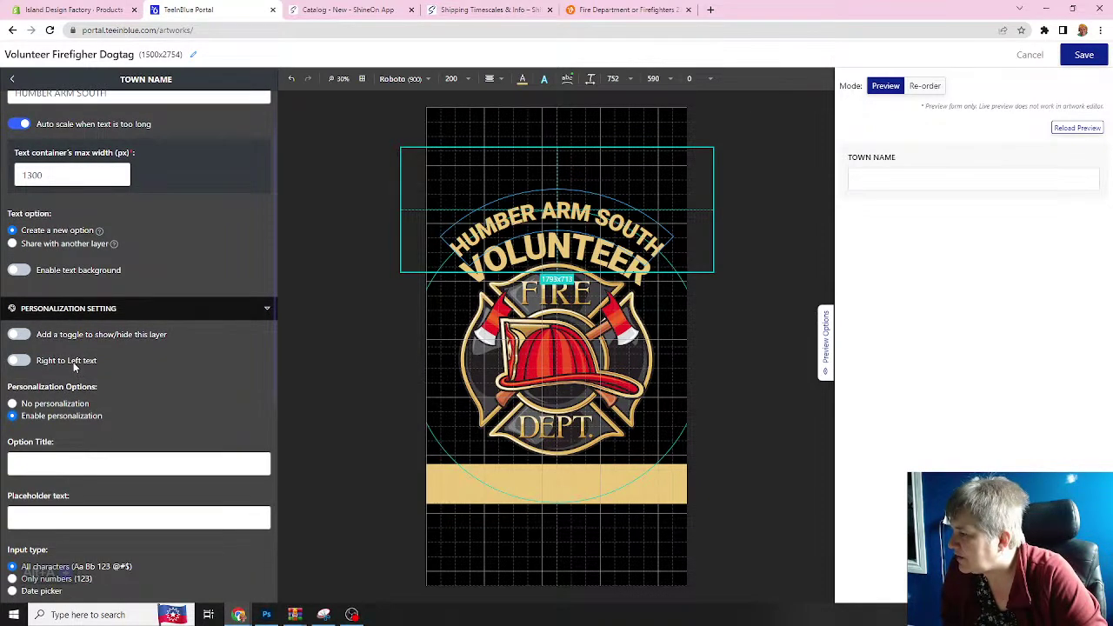
{"action": "scroll", "coordinate": [73, 364], "scroll_direction": "down", "scroll_amount": 1}
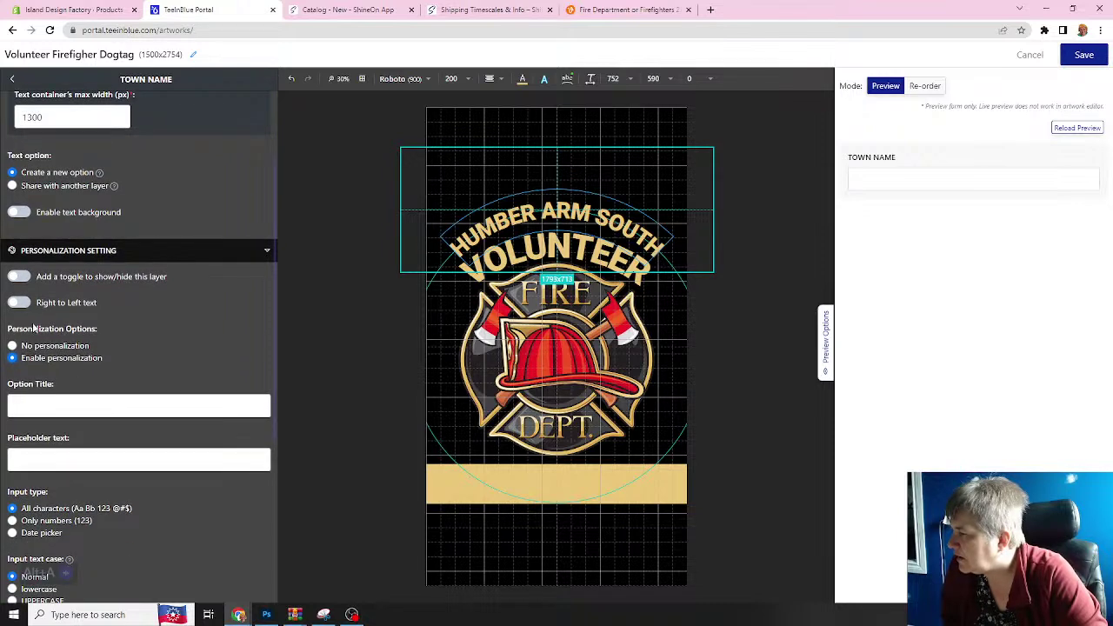
- Set the option title and placeholder to TOWN NAME and force UPPERCASE input
{"action": "left_click", "coordinate": [24, 402]}
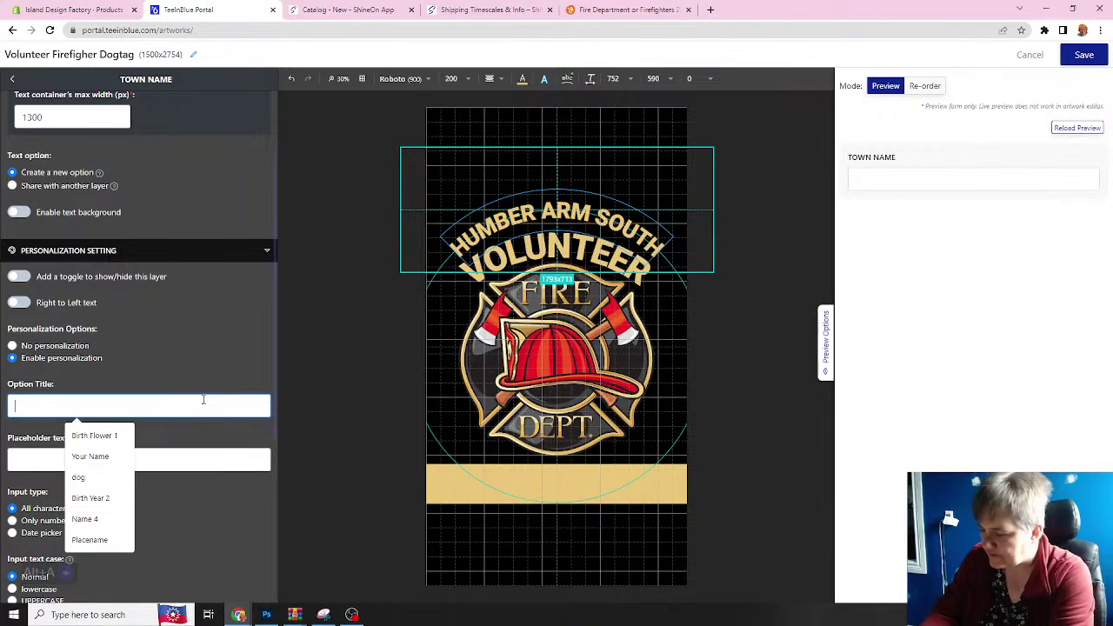
{"action": "type", "text": "to"}
{"action": "key", "text": "BackSpace"}
{"action": "key", "text": "BackSpace"}
{"action": "type", "text": "t"}
{"action": "key", "text": "BackSpace"}
{"action": "type", "text": "t"}
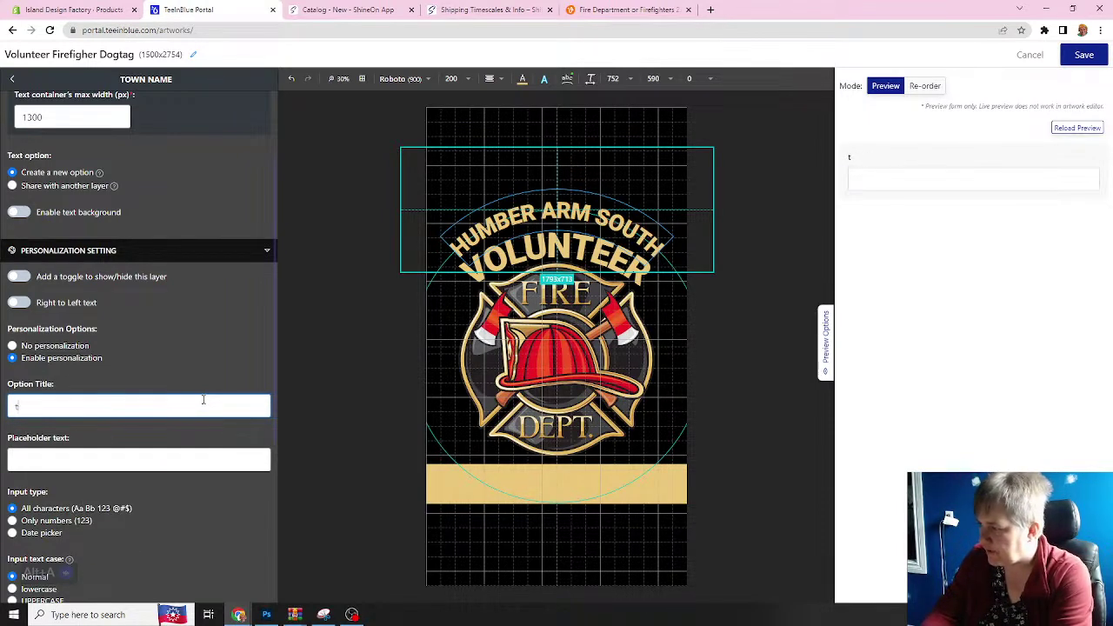
{"action": "key", "text": "BackSpace"}
{"action": "type", "text": "TOWN "}
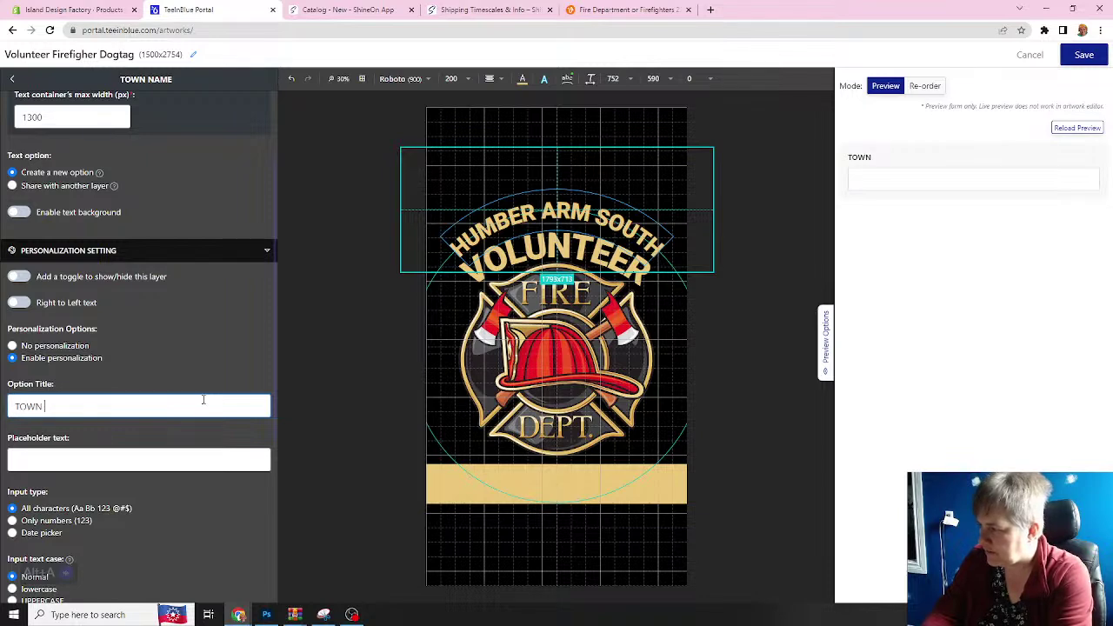
{"action": "type", "text": "NAME"}
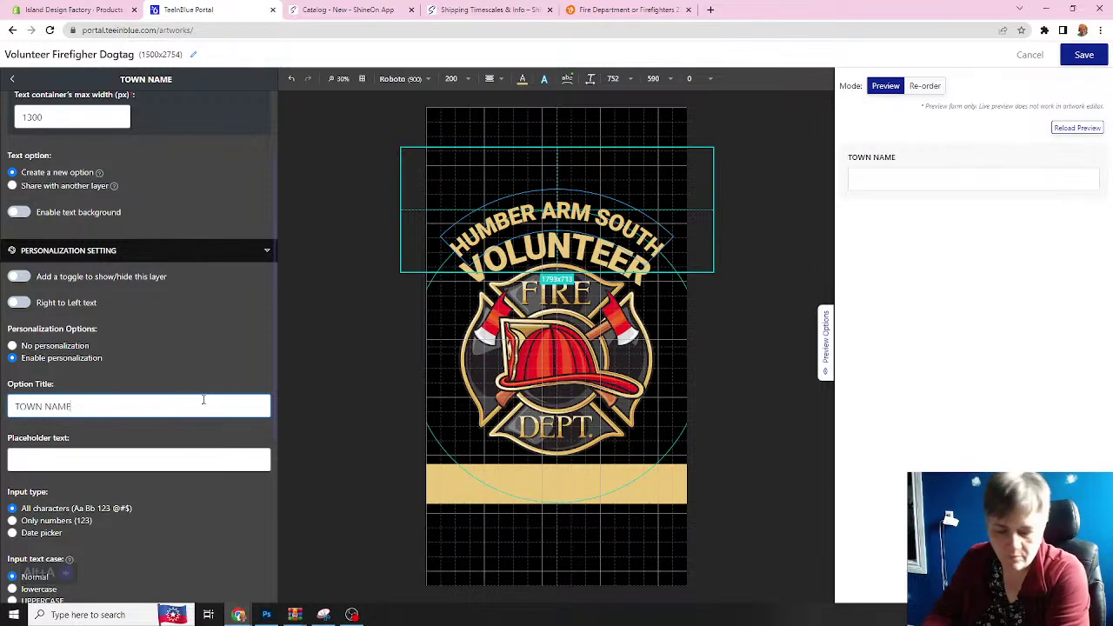
{"action": "key", "text": "Tab"}
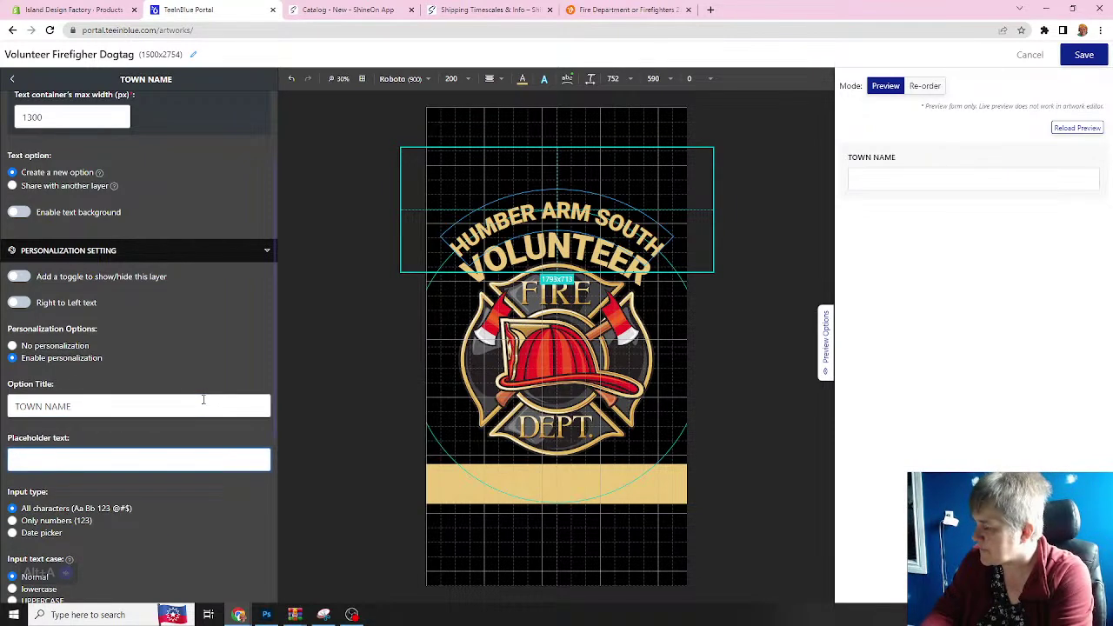
{"action": "type", "text": "TOWN NAME"}
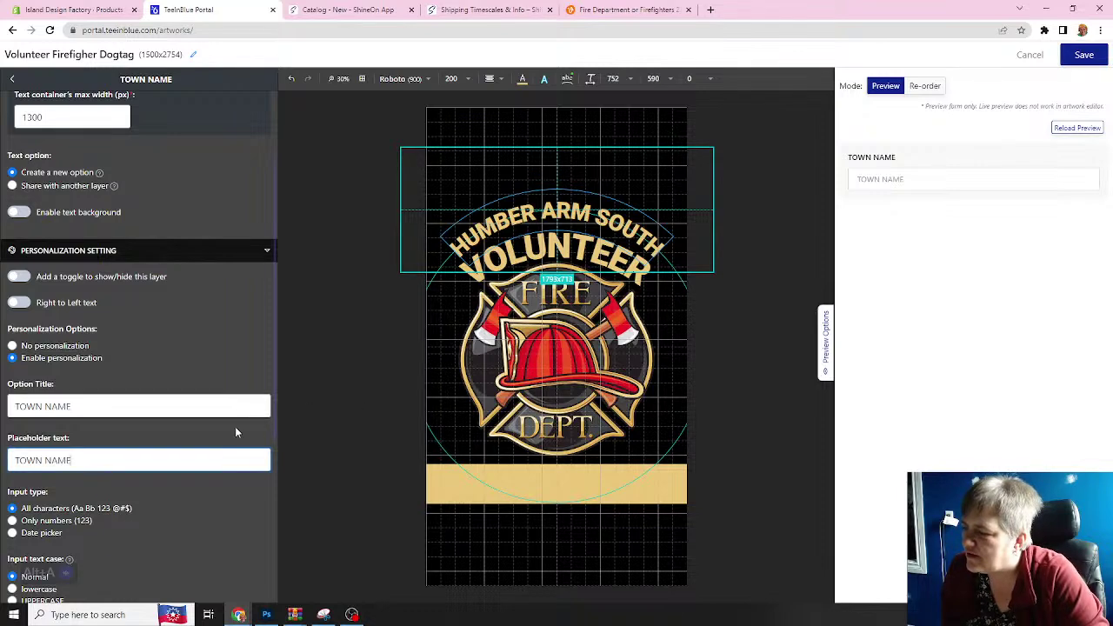
{"action": "scroll", "coordinate": [235, 432], "scroll_direction": "down", "scroll_amount": 3}
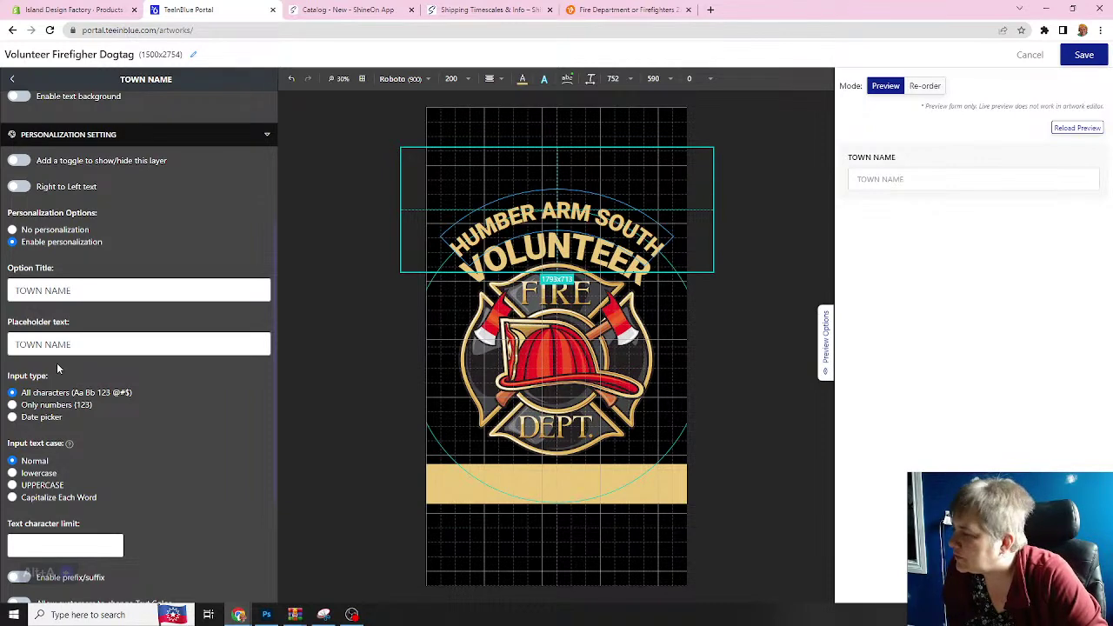
{"action": "left_click", "coordinate": [13, 485]}
- Set a 25-character limit, mark the town field required, and show it on cart/checkout
{"action": "scroll", "coordinate": [105, 462], "scroll_direction": "down", "scroll_amount": 2}
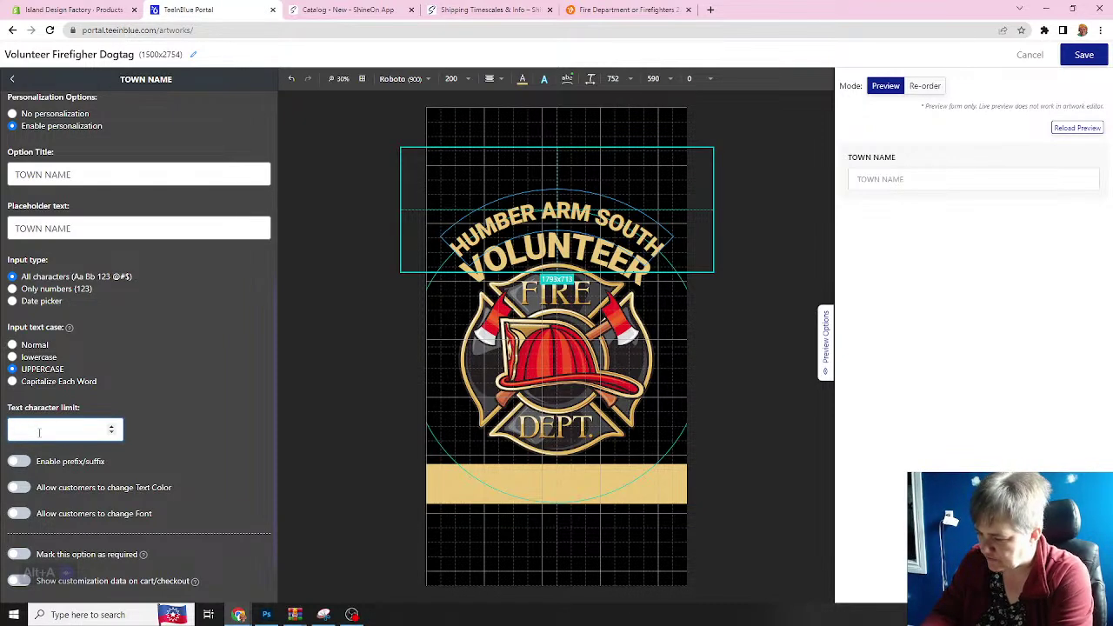
{"action": "type", "text": "25"}
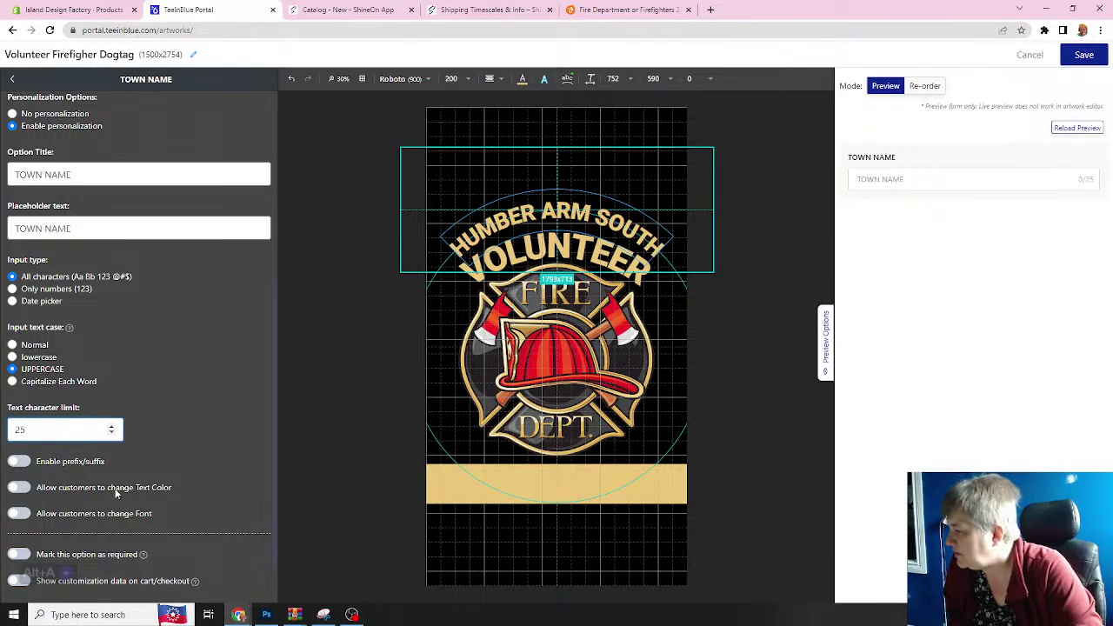
{"action": "scroll", "coordinate": [119, 470], "scroll_direction": "down", "scroll_amount": 1}
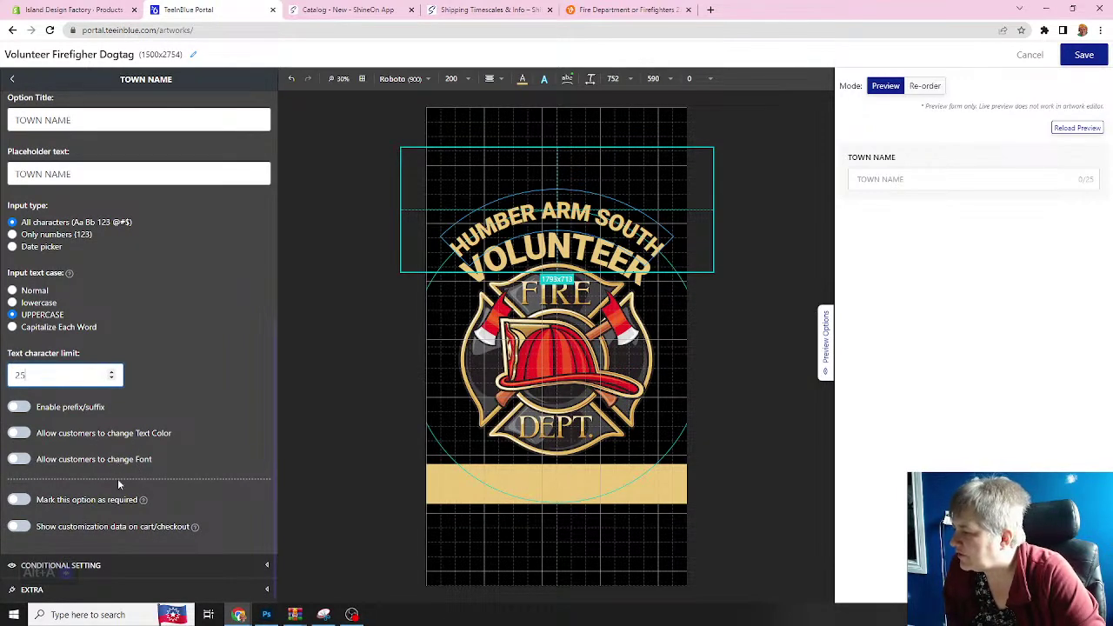
{"action": "left_click", "coordinate": [21, 501]}
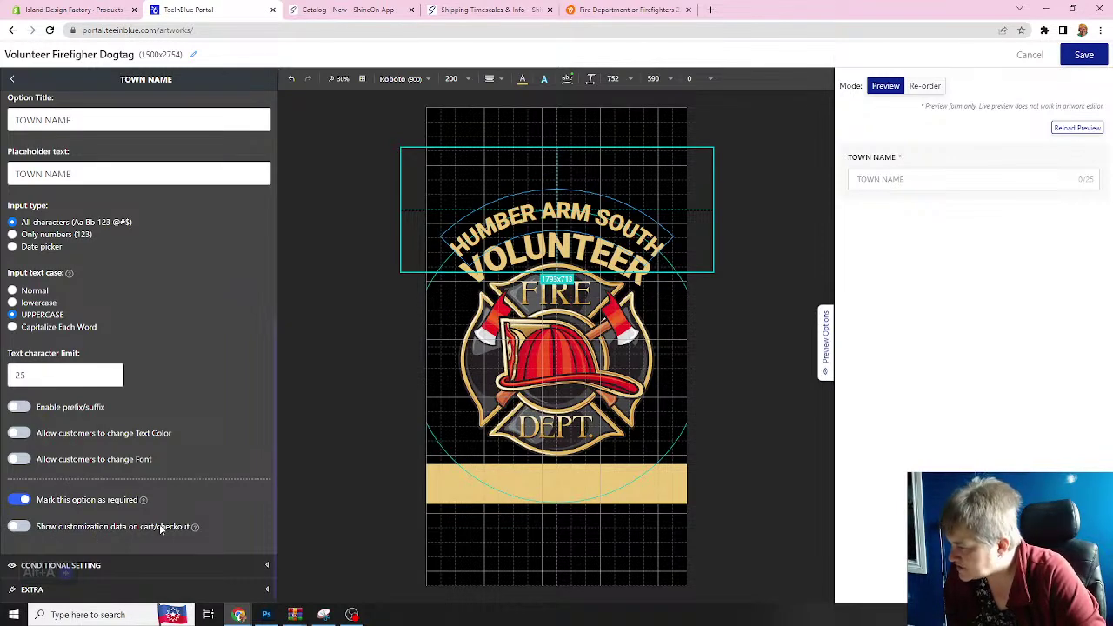
{"action": "left_click", "coordinate": [21, 527]}
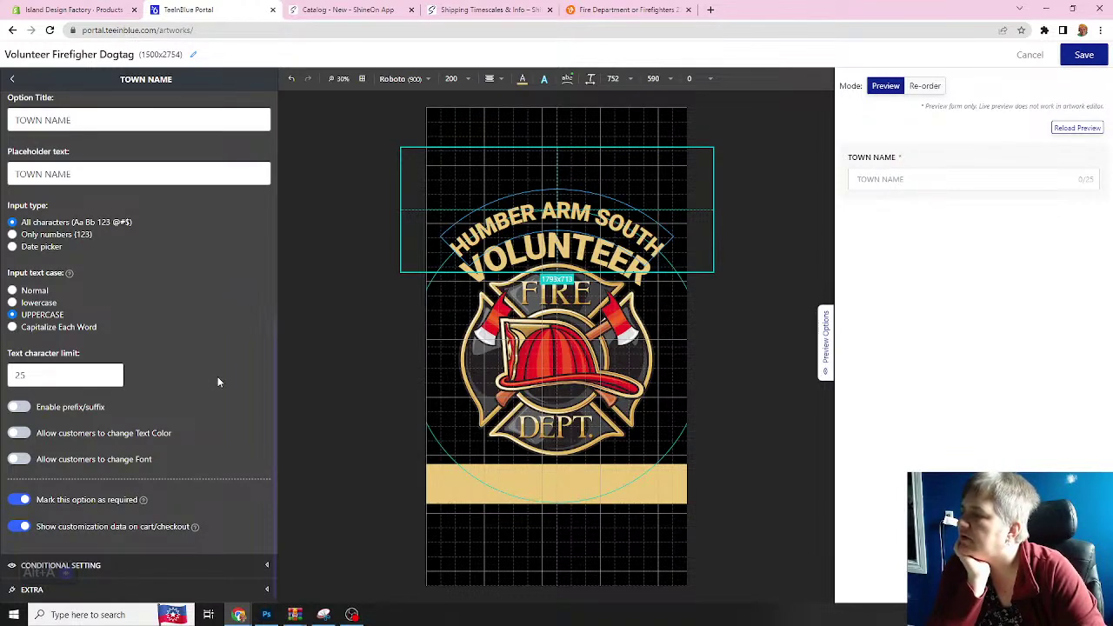
{"action": "scroll", "coordinate": [174, 287], "scroll_direction": "up", "scroll_amount": 3}
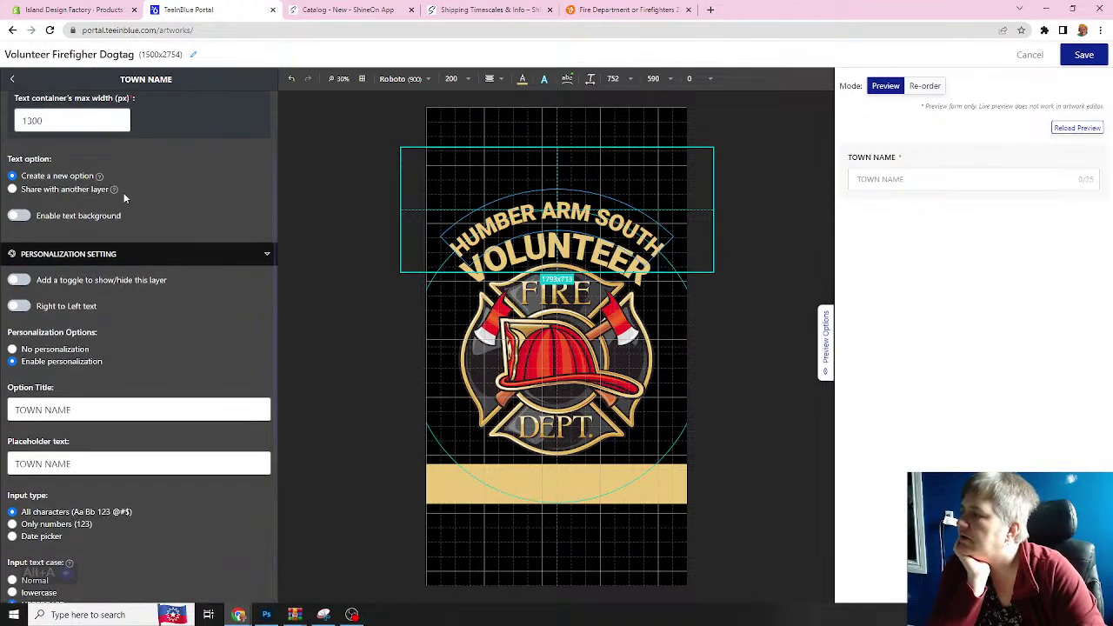
- Enter test text DFSDFS in the preview form's TOWN NAME field
{"action": "left_click", "coordinate": [12, 79]}
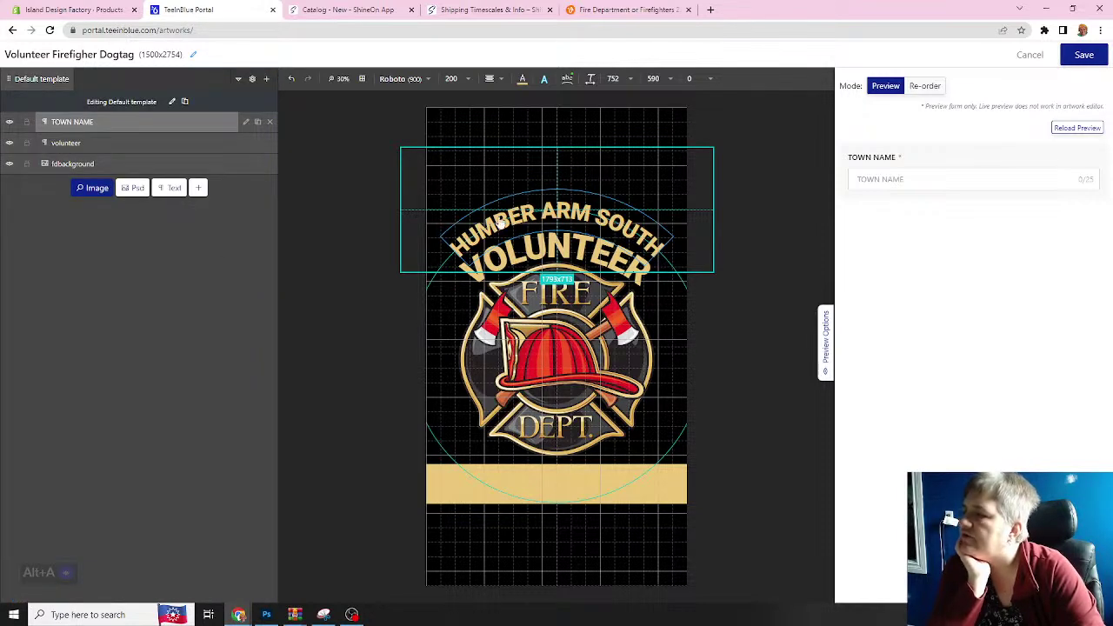
{"action": "left_click", "coordinate": [860, 179]}
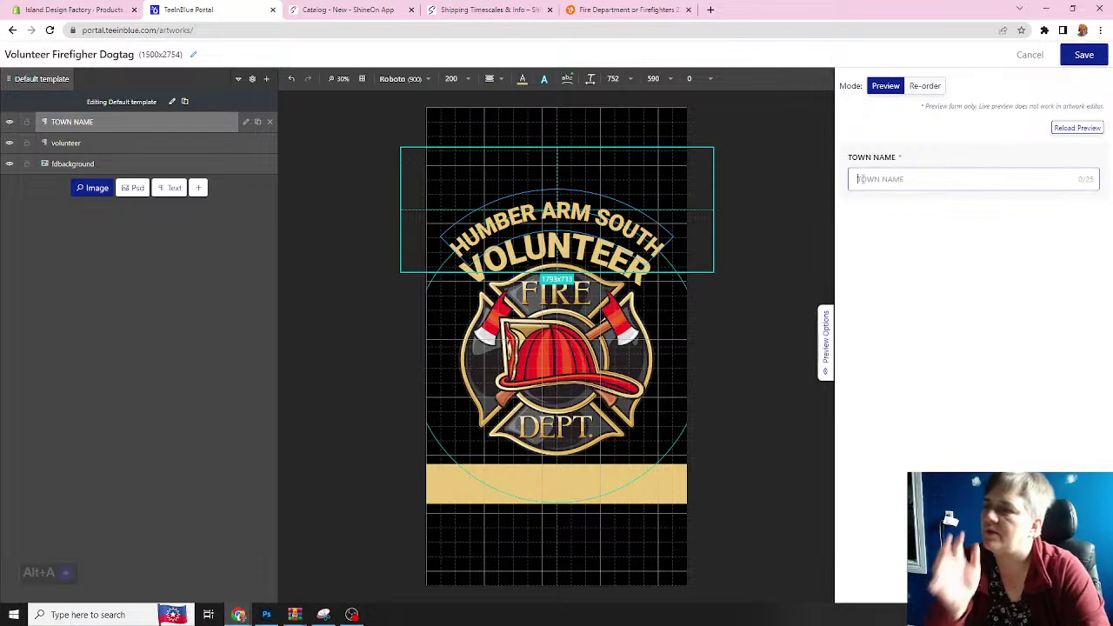
{"action": "type", "text": "DFSDFS"}
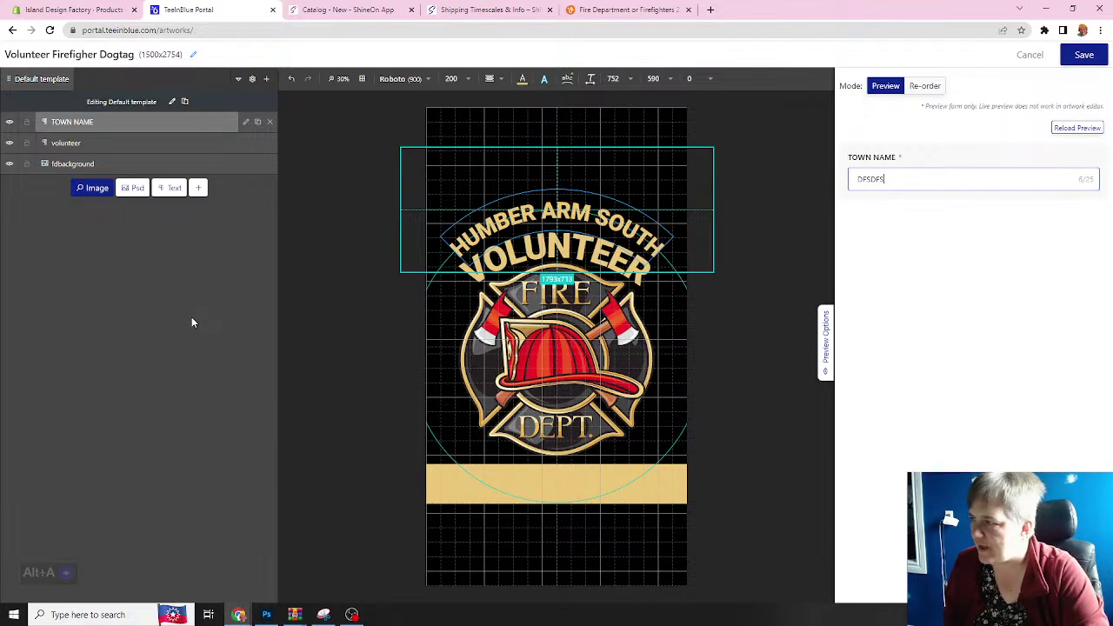
- Change the VOLUNTEER text's font size to 120
{"action": "left_click", "coordinate": [93, 146]}
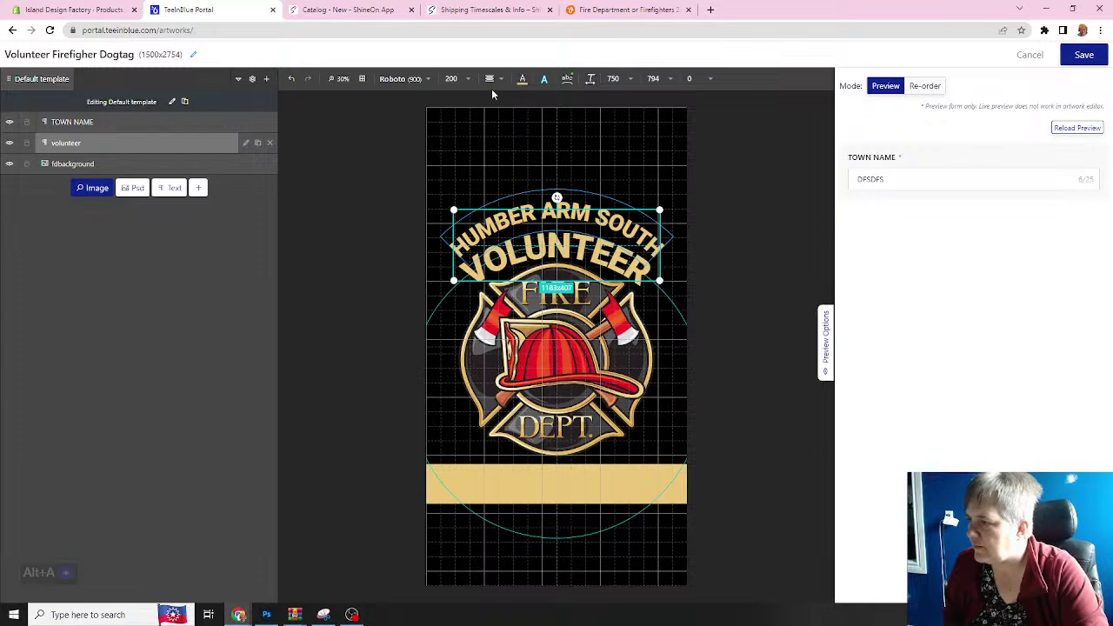
{"action": "double_click", "coordinate": [452, 78]}
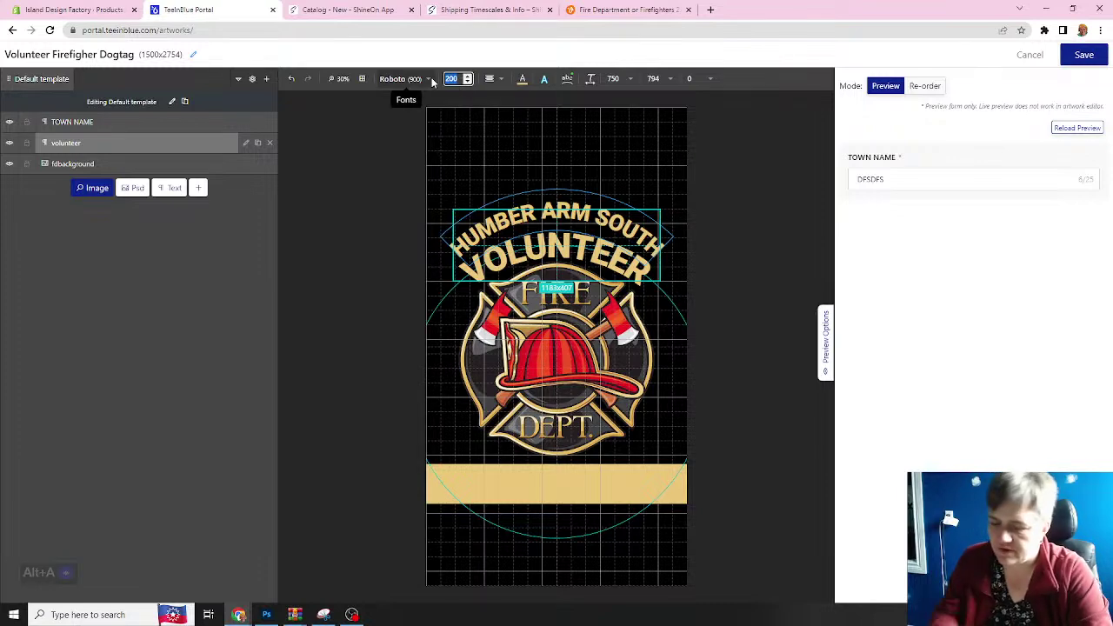
{"action": "type", "text": "150"}
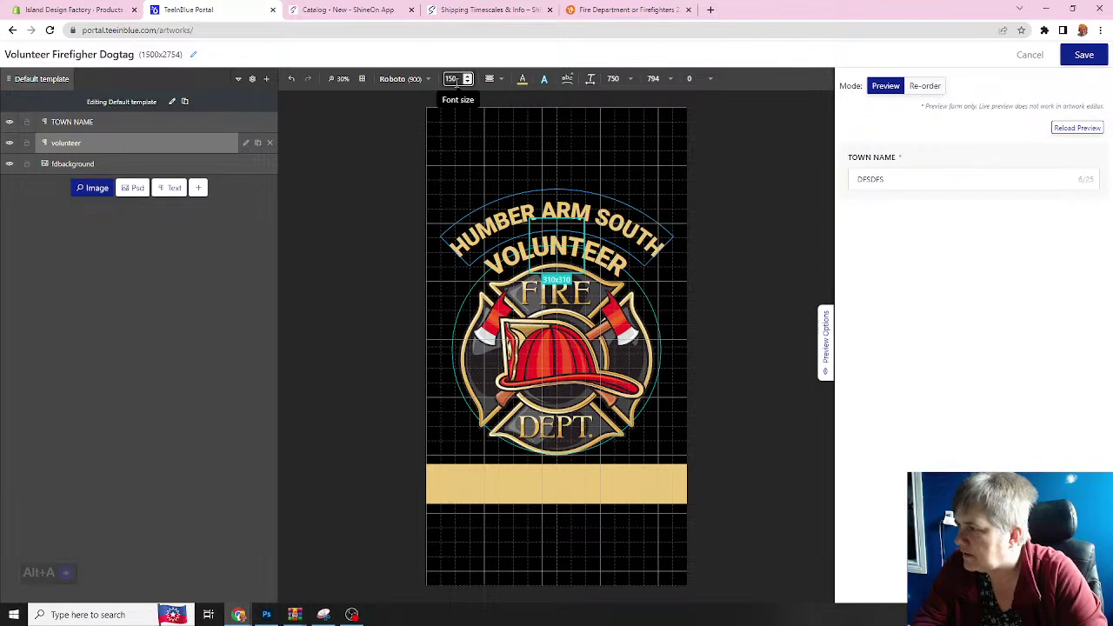
{"action": "double_click", "coordinate": [452, 79]}
{"action": "type", "text": "120"}
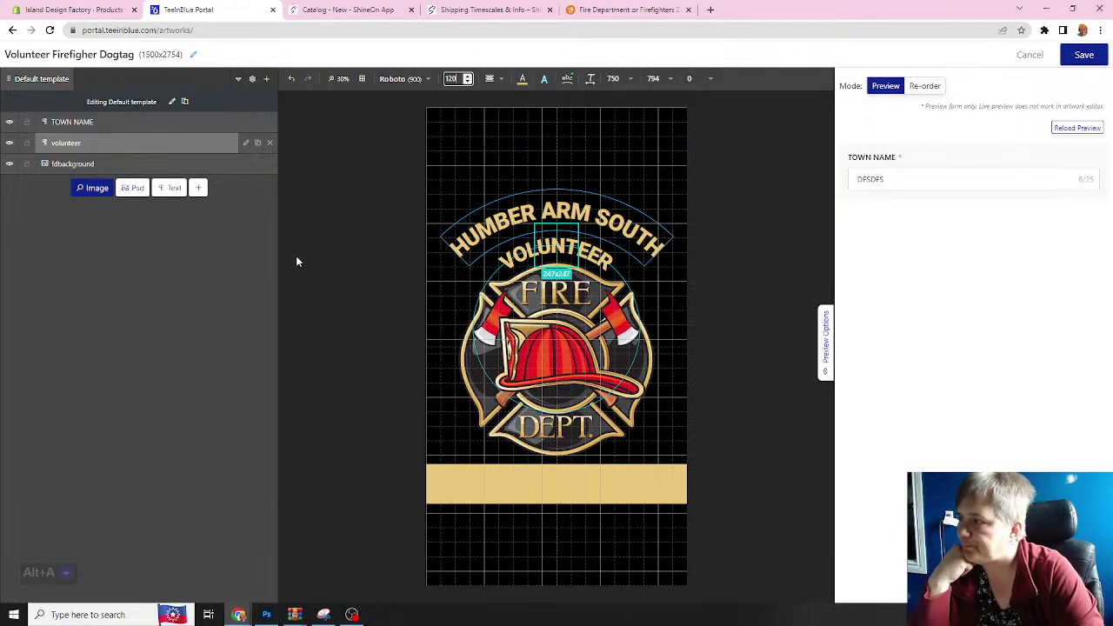
- Nudge the curved HUMBER ARM SOUTH text slightly lower on the dog tag
{"action": "left_click", "coordinate": [125, 128]}
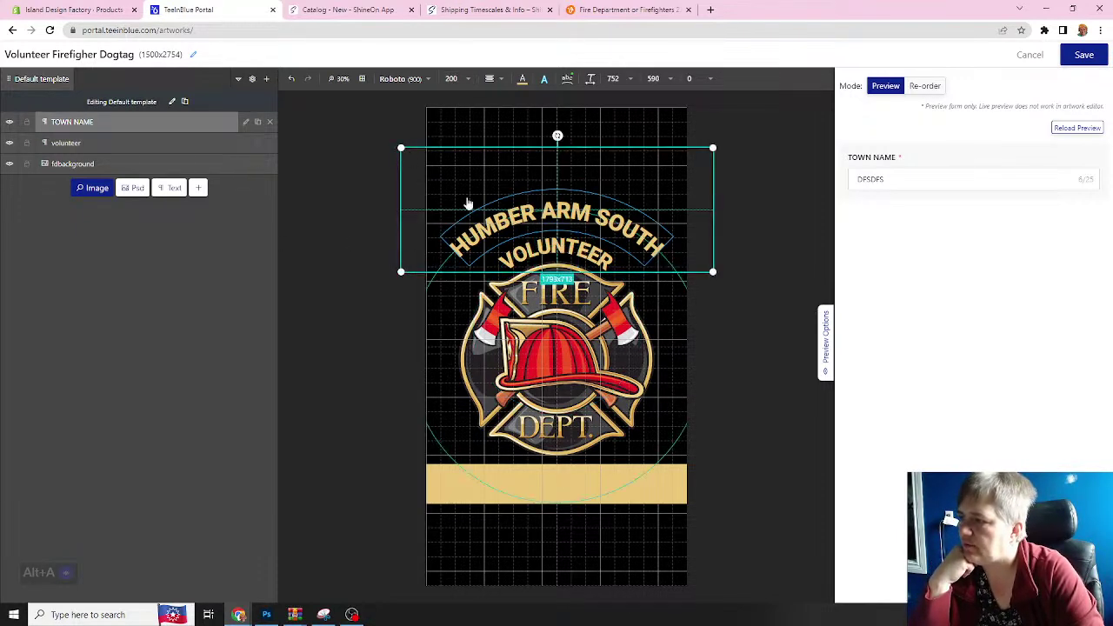
{"action": "left_click_drag", "start_coordinate": [560, 216], "coordinate": [562, 231]}
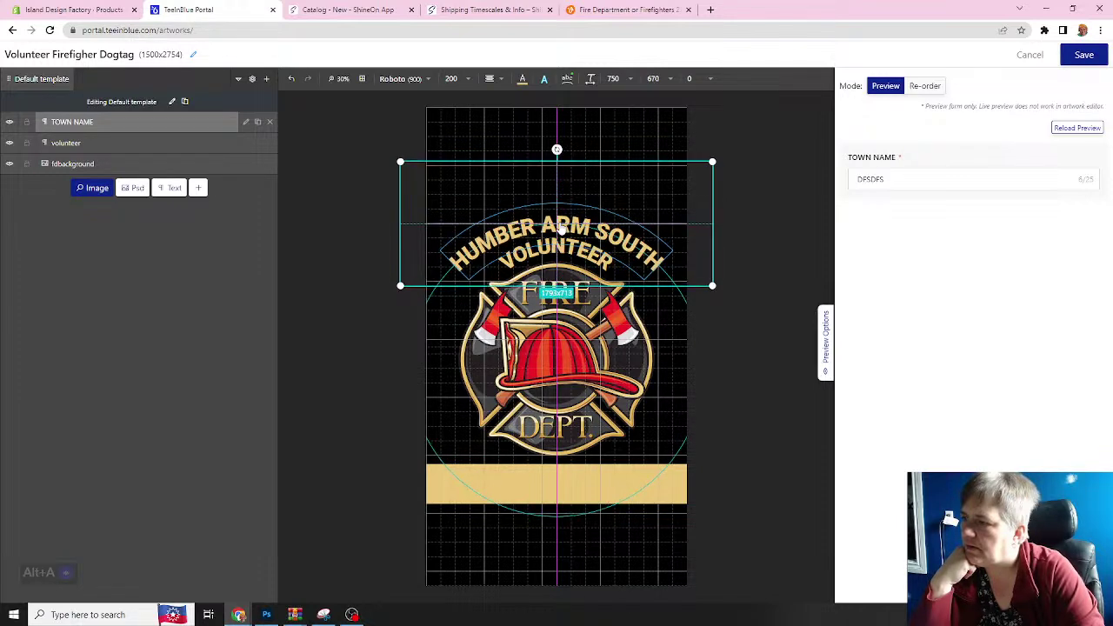
{"action": "left_click", "coordinate": [763, 266]}
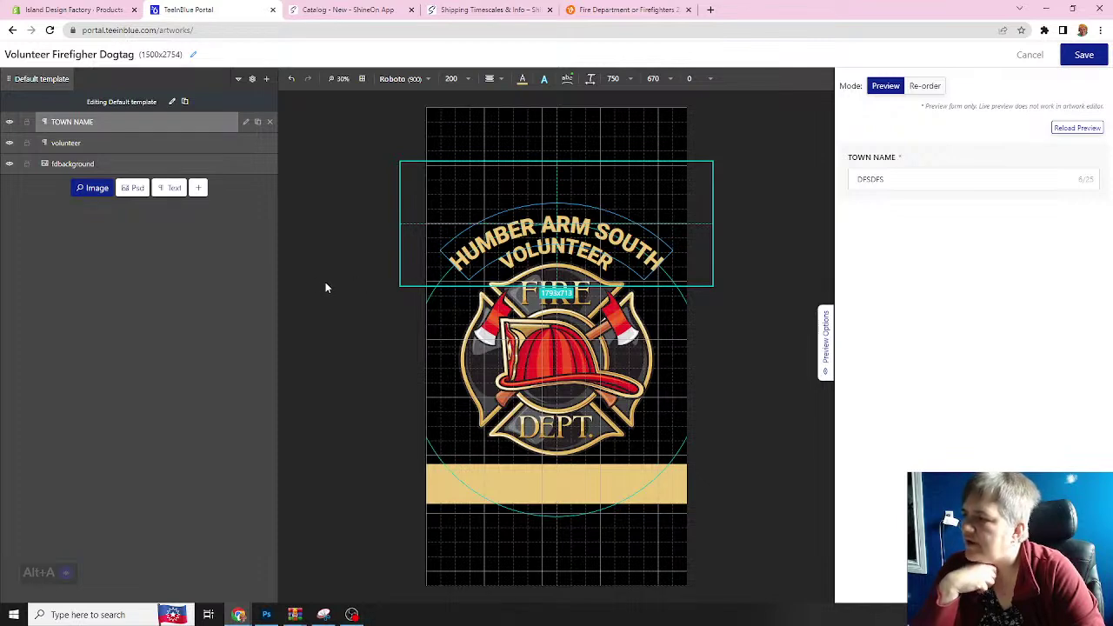
{"action": "left_click", "coordinate": [94, 145]}
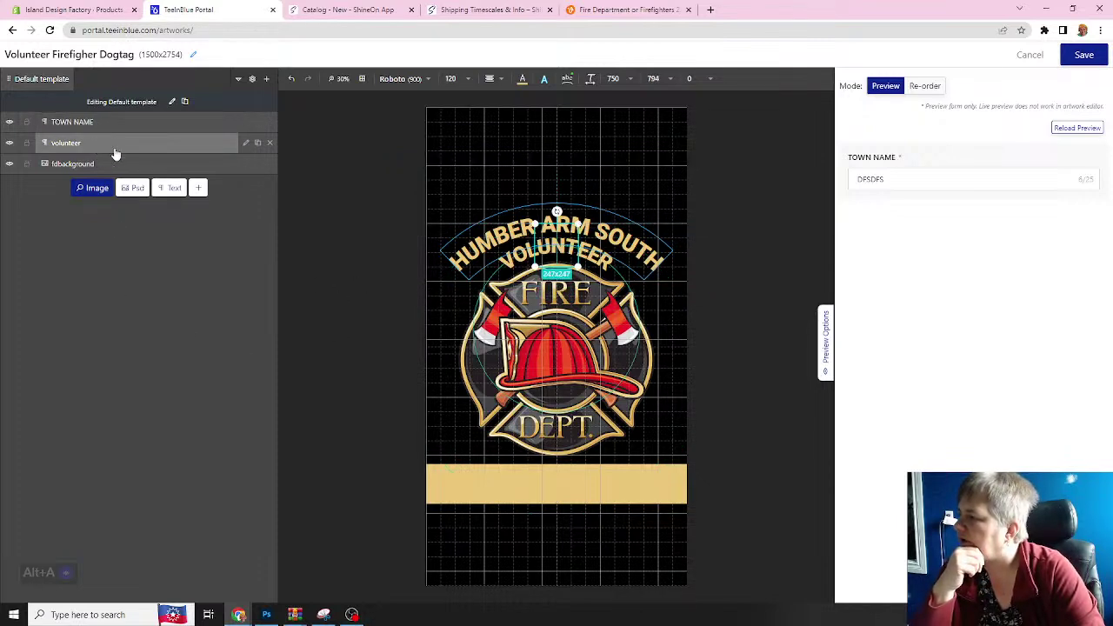
- Duplicate the VOLUNTEER text, move the copy above the arch, and disable its curve
{"action": "left_click", "coordinate": [258, 143]}
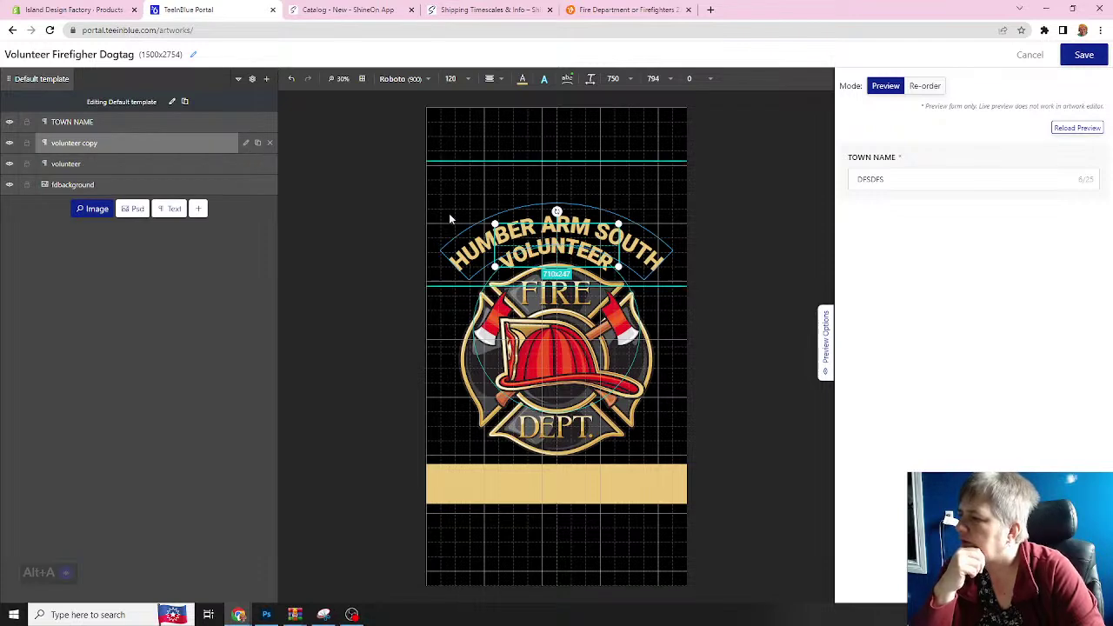
{"action": "left_click_drag", "start_coordinate": [539, 245], "coordinate": [542, 181]}
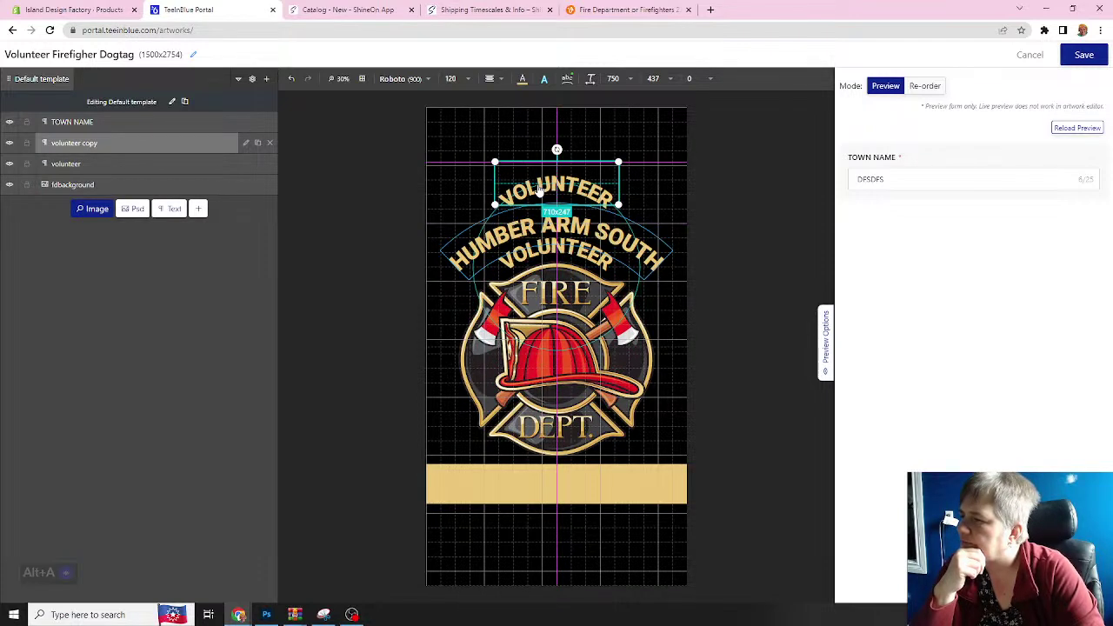
{"action": "left_click", "coordinate": [568, 79]}
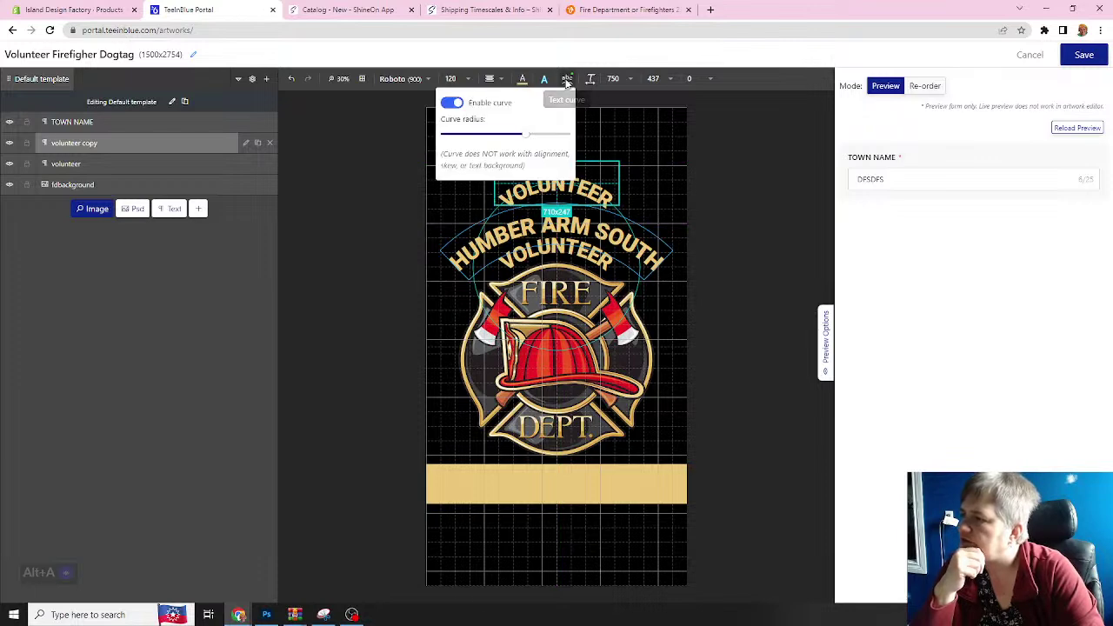
{"action": "left_click", "coordinate": [449, 104]}
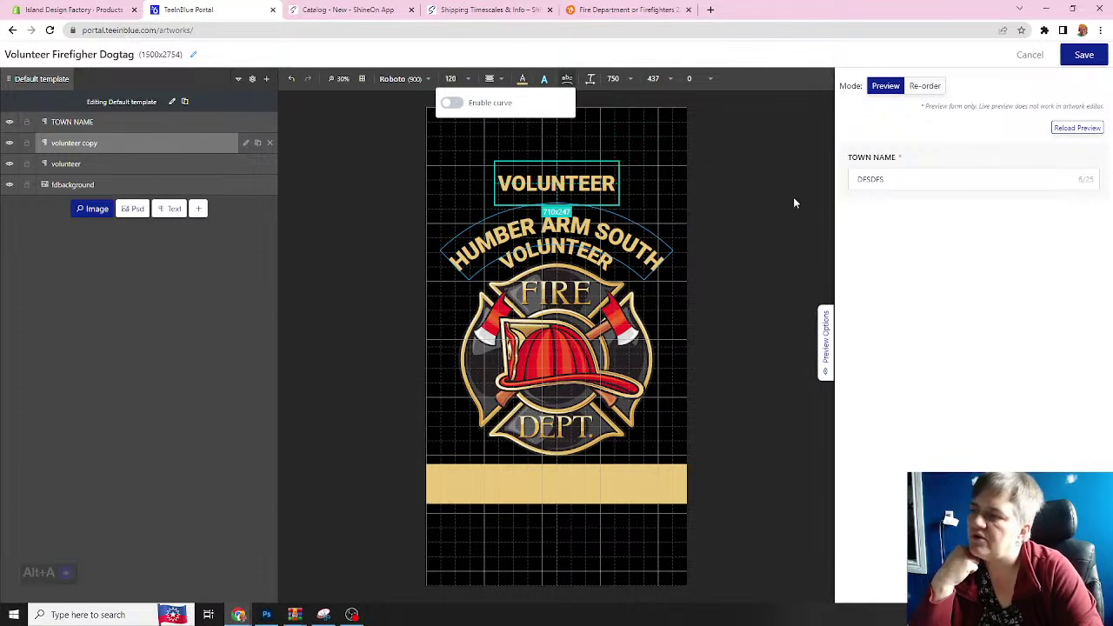
{"action": "left_click", "coordinate": [731, 219]}
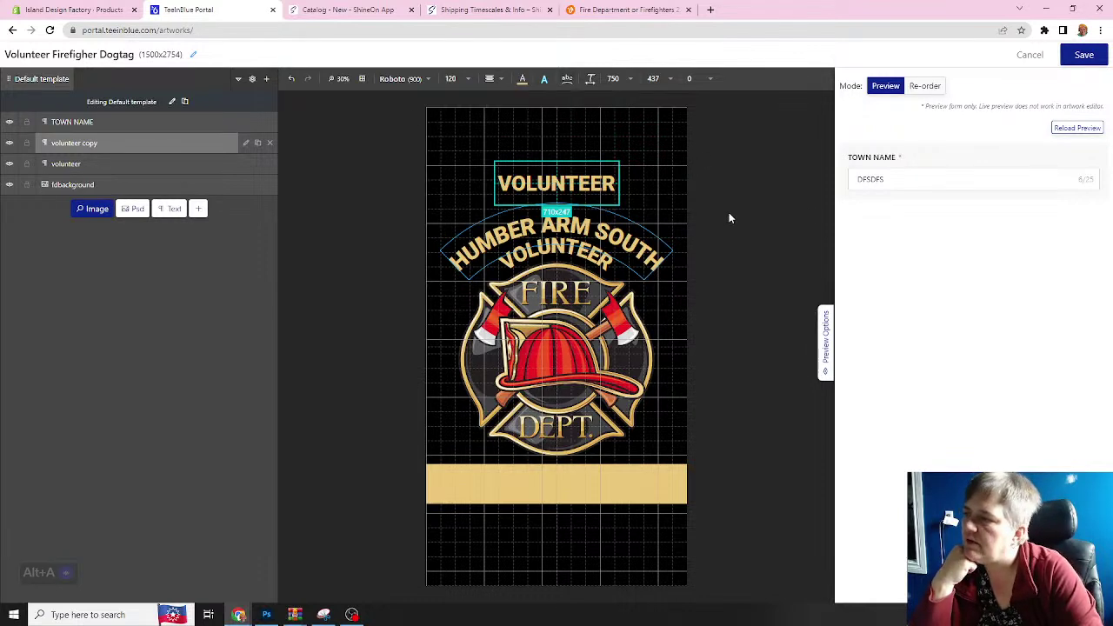
- Set the copy's font weight to 500 and begin retyping its font size
{"action": "left_click", "coordinate": [428, 80]}
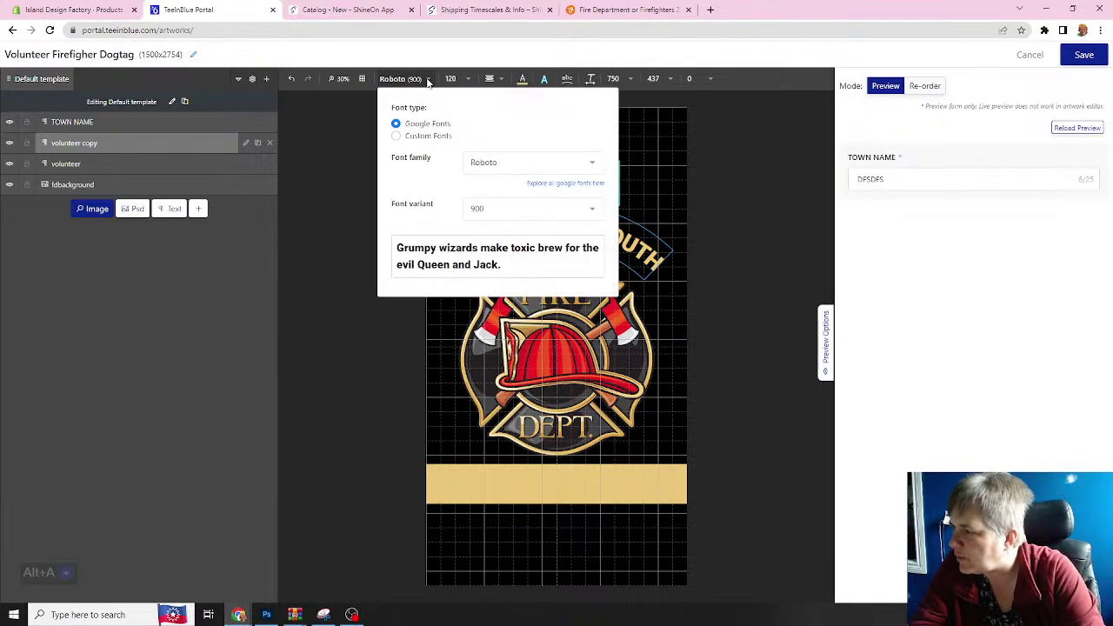
{"action": "left_click", "coordinate": [473, 209]}
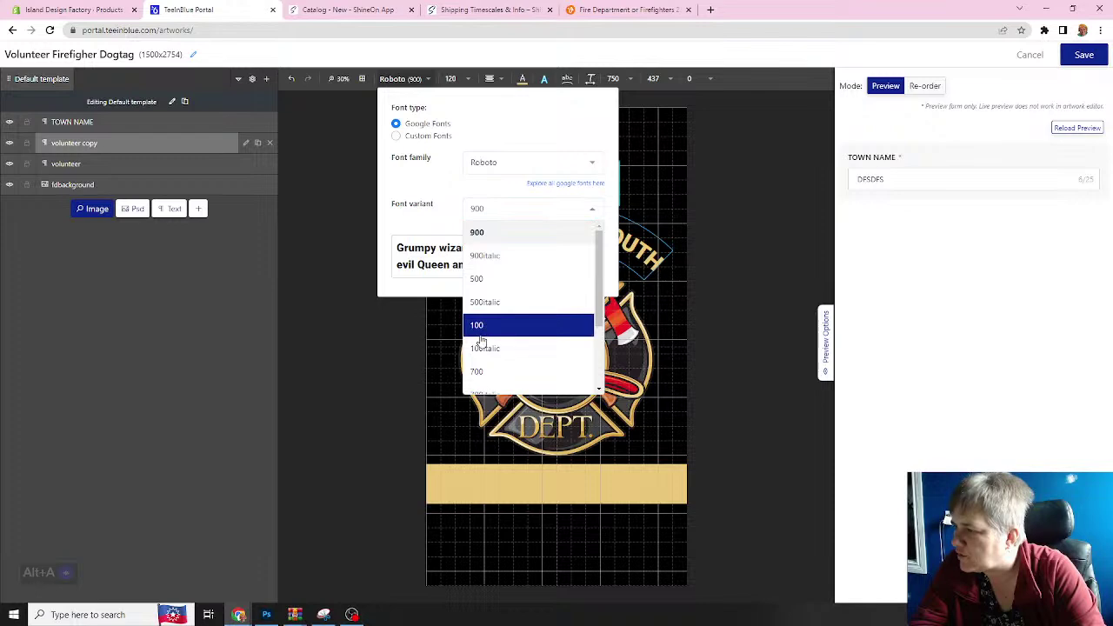
{"action": "left_click", "coordinate": [484, 371]}
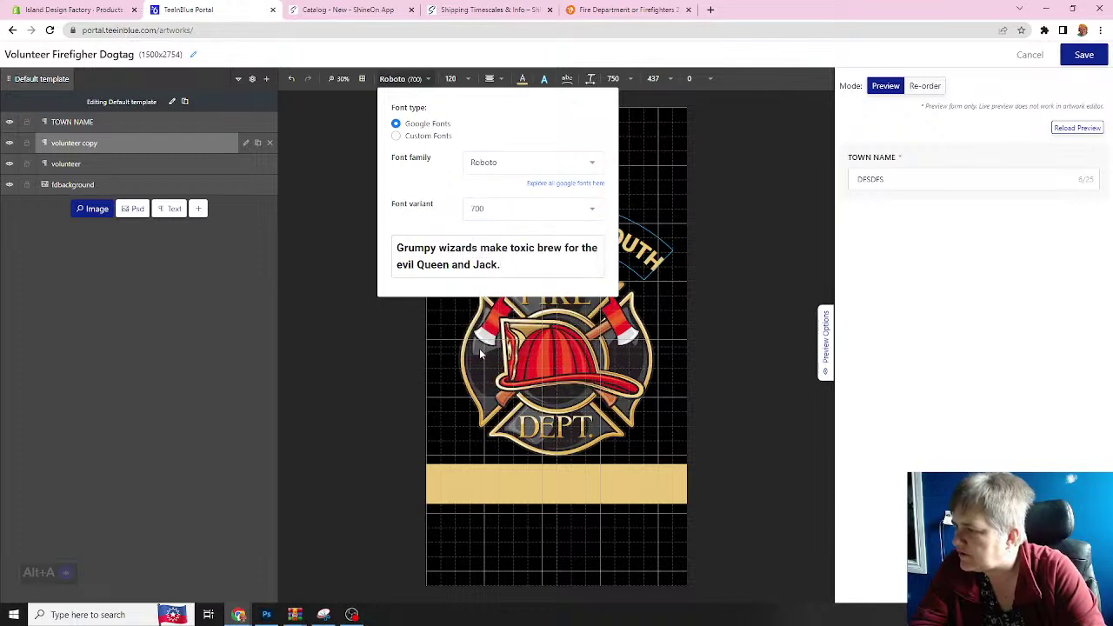
{"action": "left_click", "coordinate": [730, 200]}
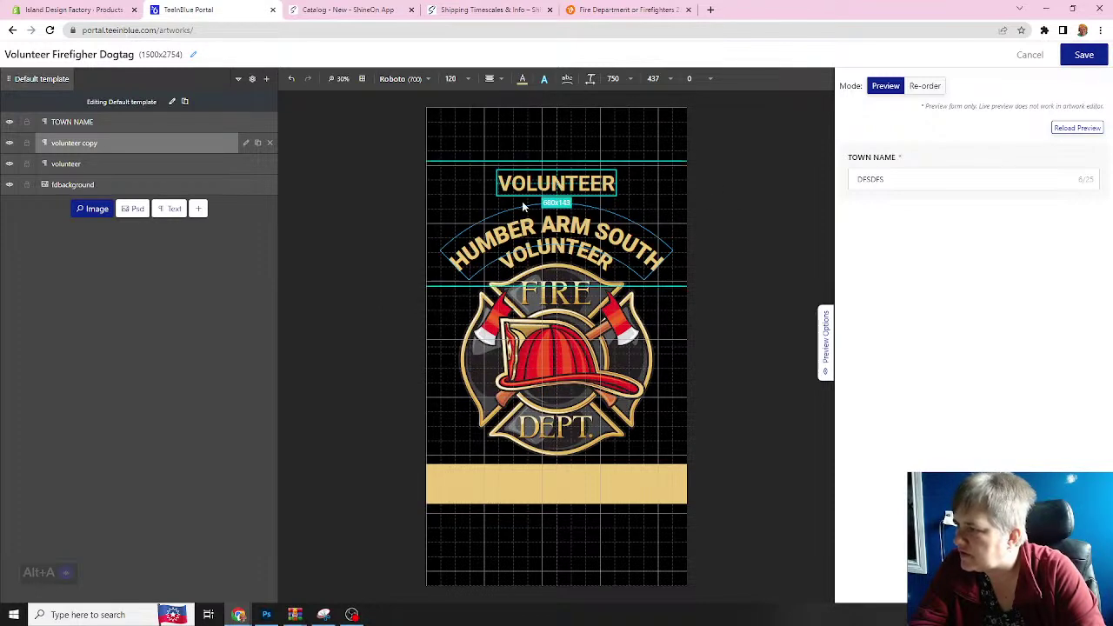
{"action": "left_click", "coordinate": [429, 80]}
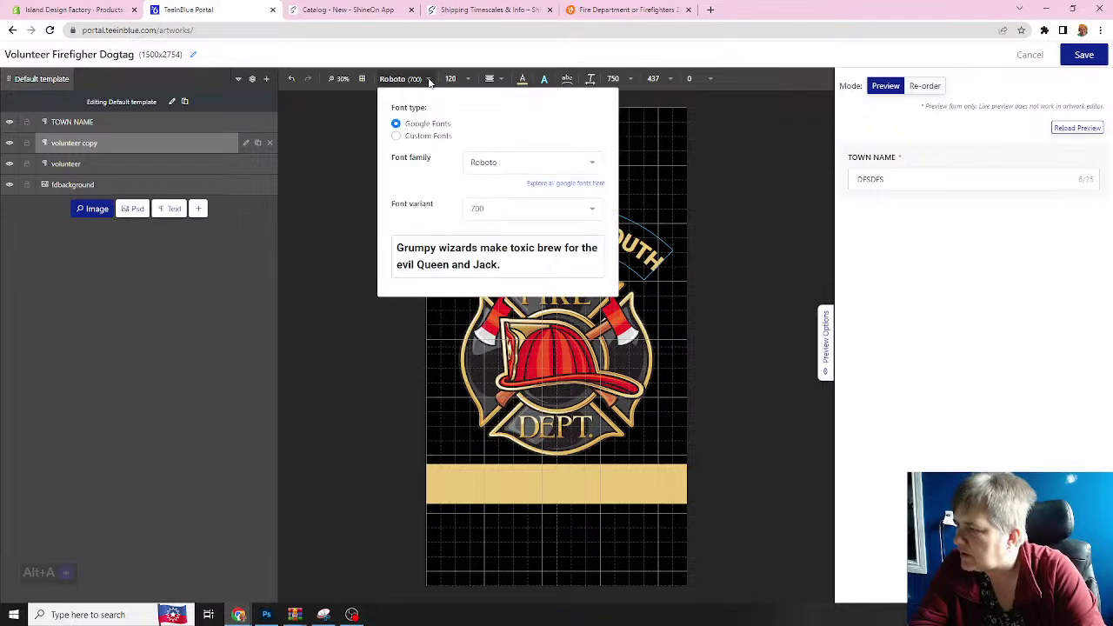
{"action": "left_click", "coordinate": [493, 212]}
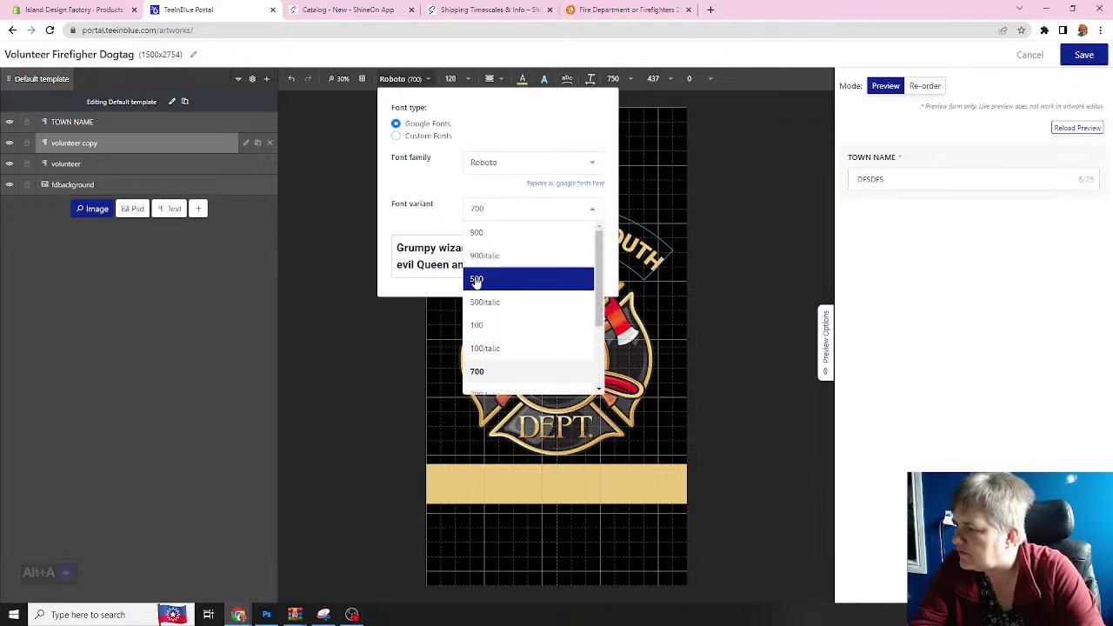
{"action": "left_click", "coordinate": [476, 280]}
{"action": "left_click", "coordinate": [726, 226]}
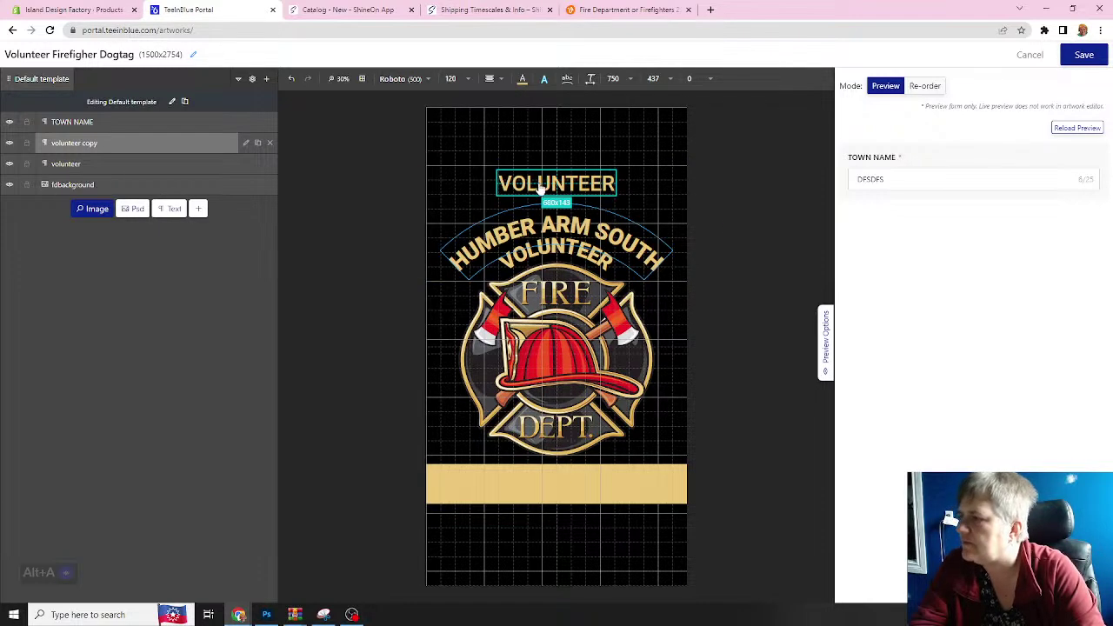
{"action": "left_click", "coordinate": [451, 79]}
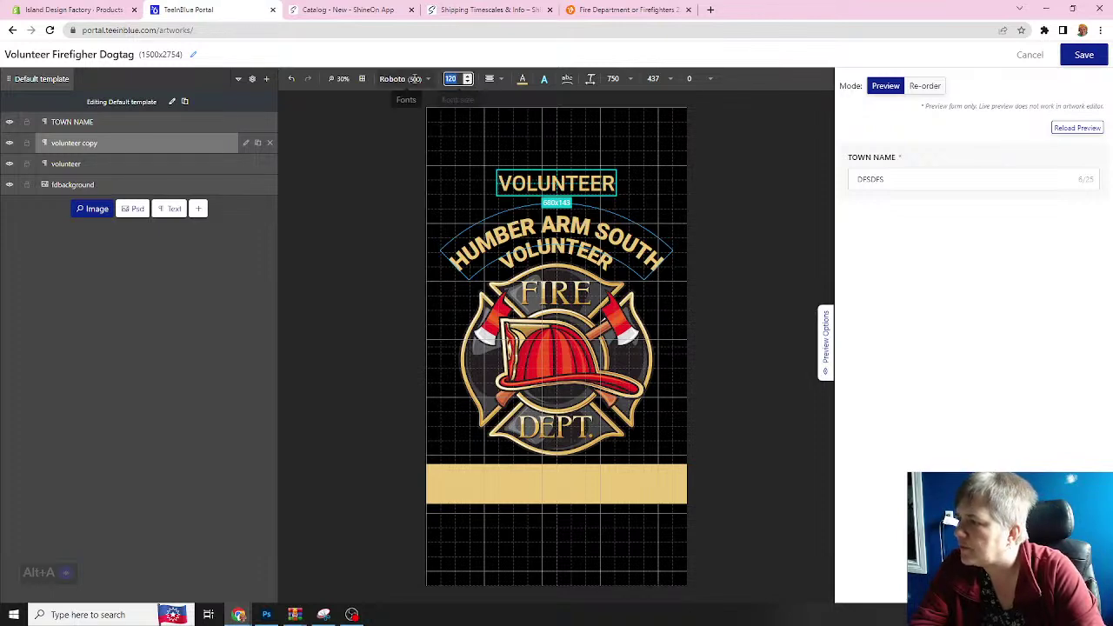
{"action": "type", "text": "1"}
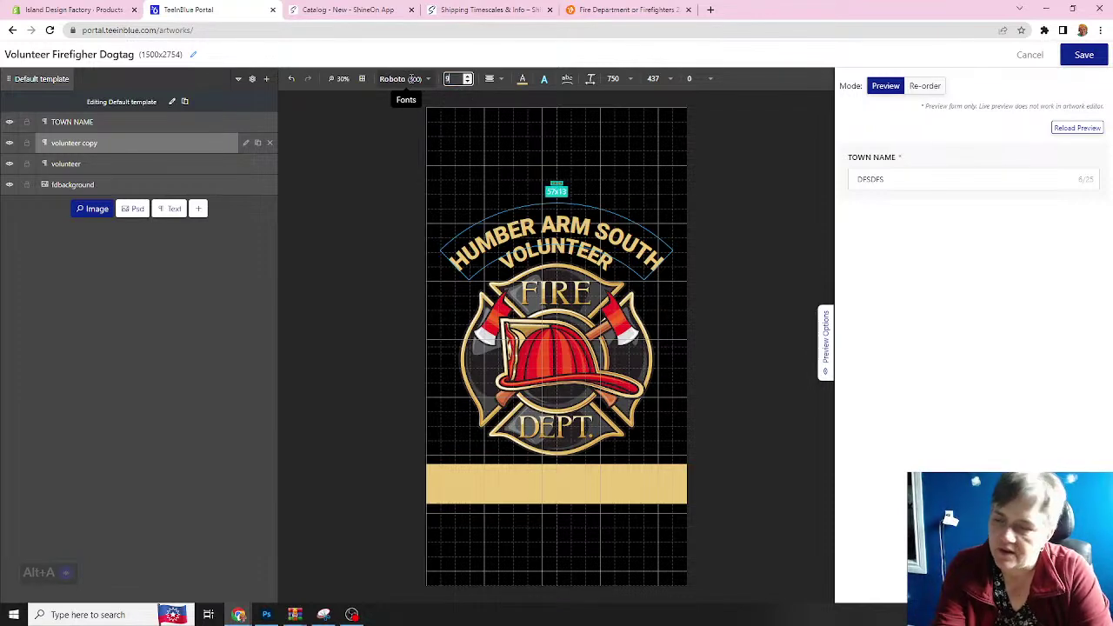
{"action": "type", "text": "0"}
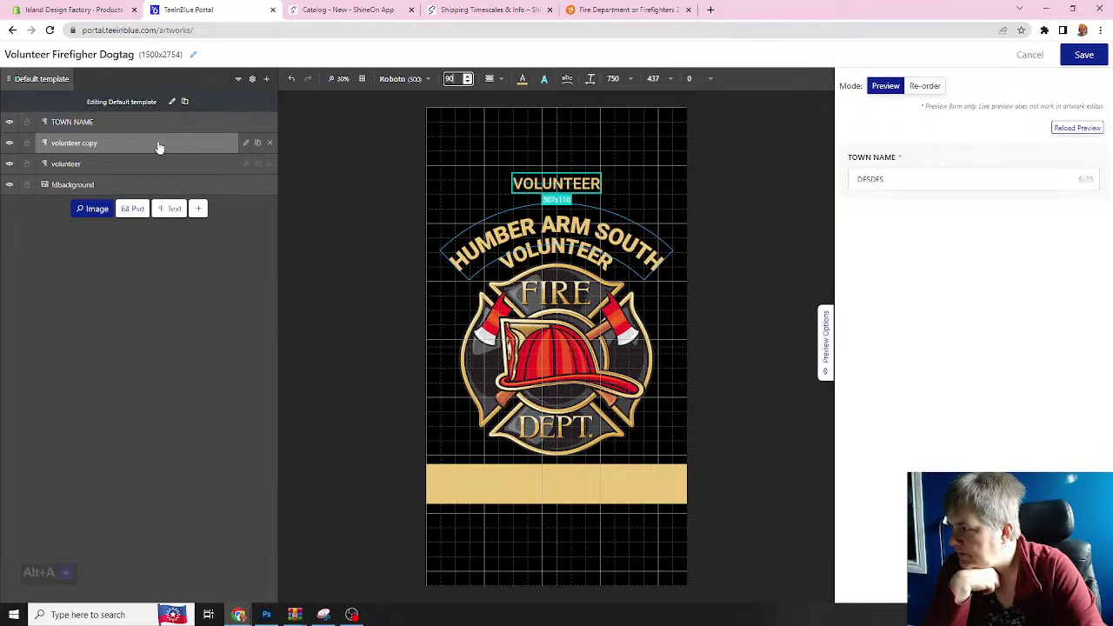
- Change the copied layer's default text from VOLUNTEER to PROUD MEMBER
{"action": "left_click", "coordinate": [247, 146]}
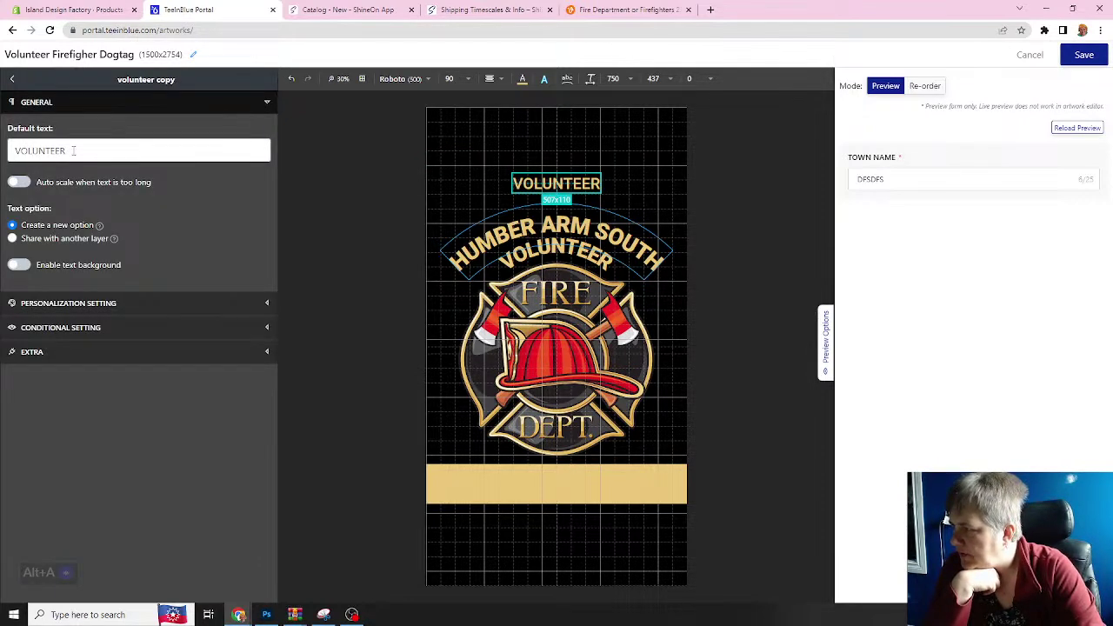
{"action": "left_click_drag", "start_coordinate": [72, 151], "coordinate": [11, 151]}
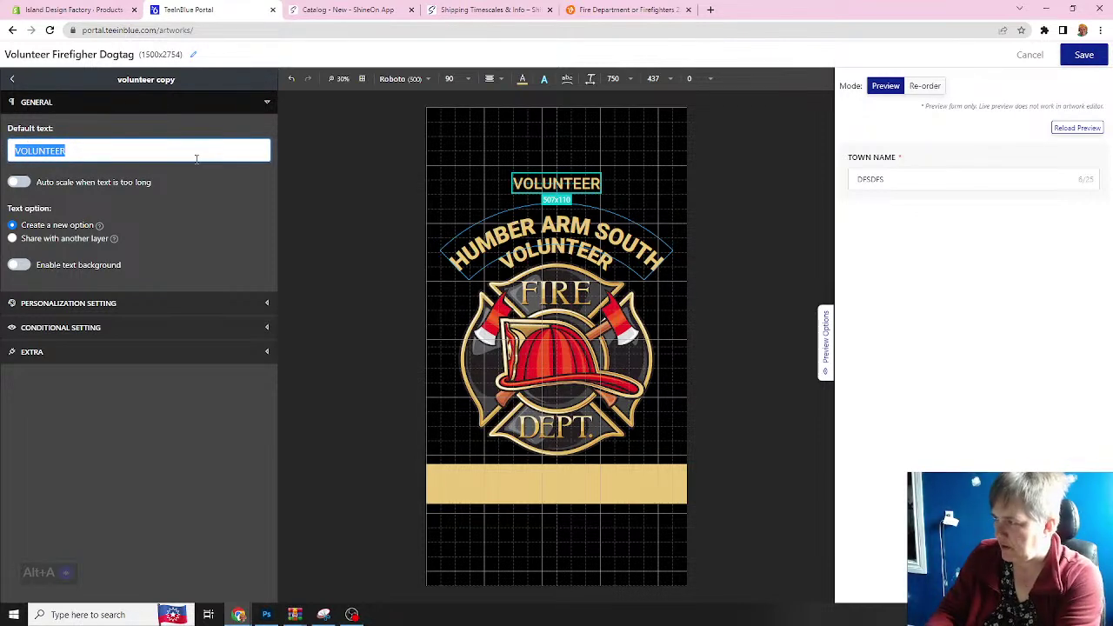
{"action": "type", "text": "PROUD MEMBER"}
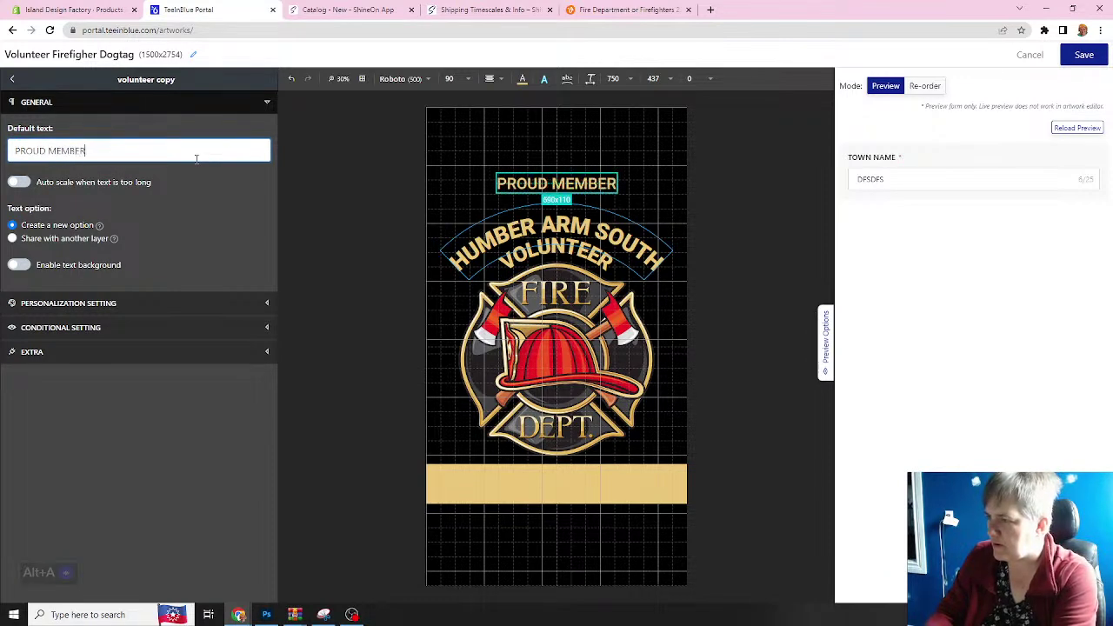
- Rename the copied layer to PROUD MEMBER
{"action": "left_click", "coordinate": [12, 79]}
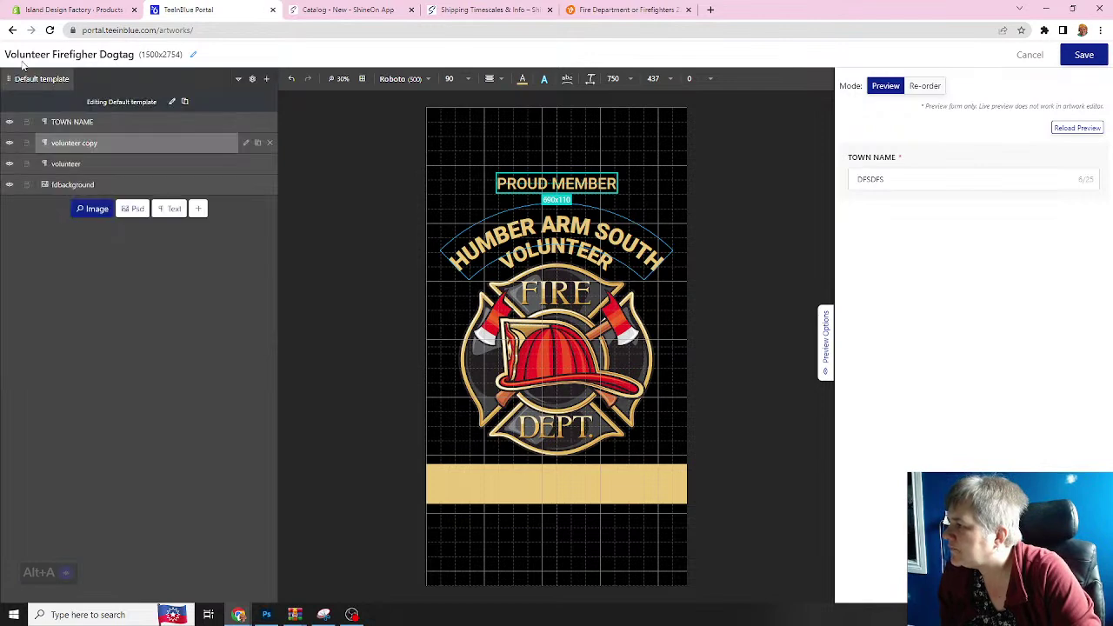
{"action": "double_click", "coordinate": [72, 144]}
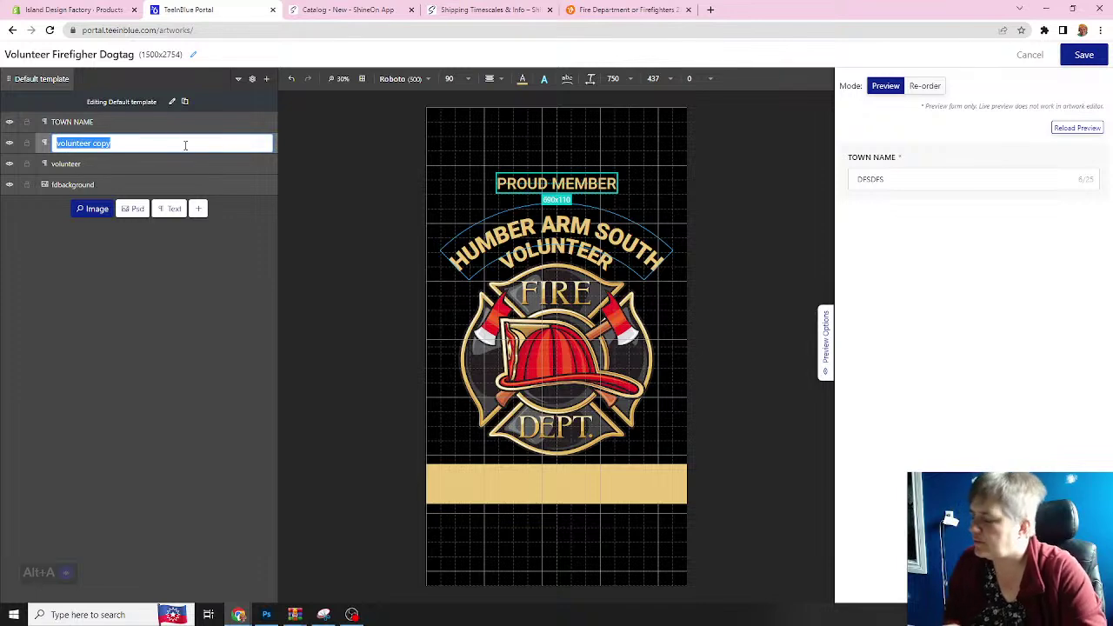
{"action": "type", "text": "PROUD MEMBER"}
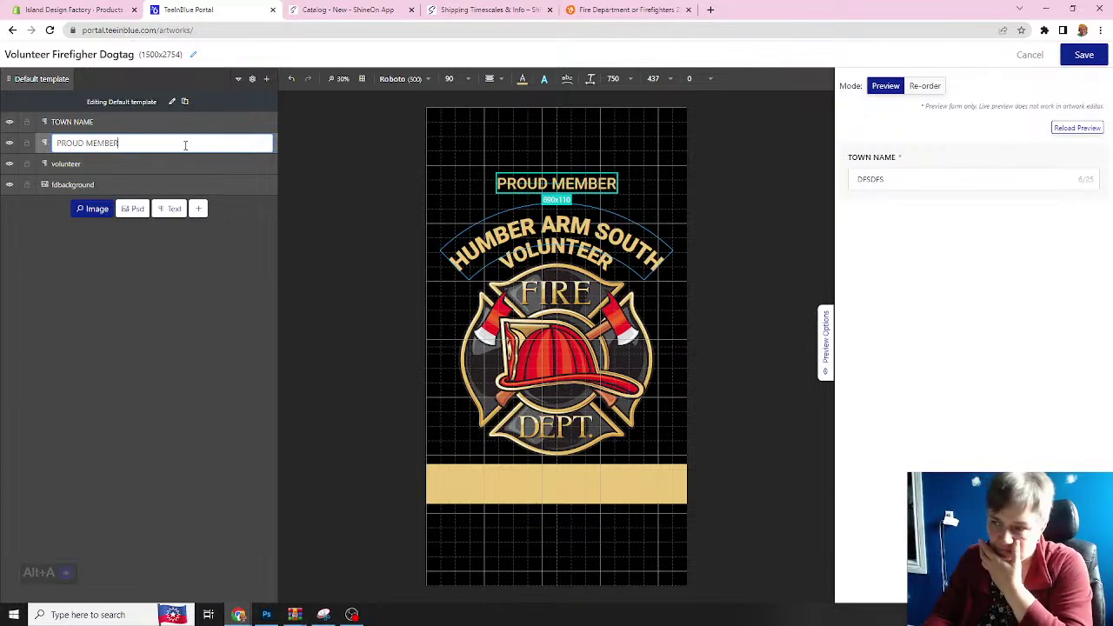
{"action": "left_click", "coordinate": [206, 255]}
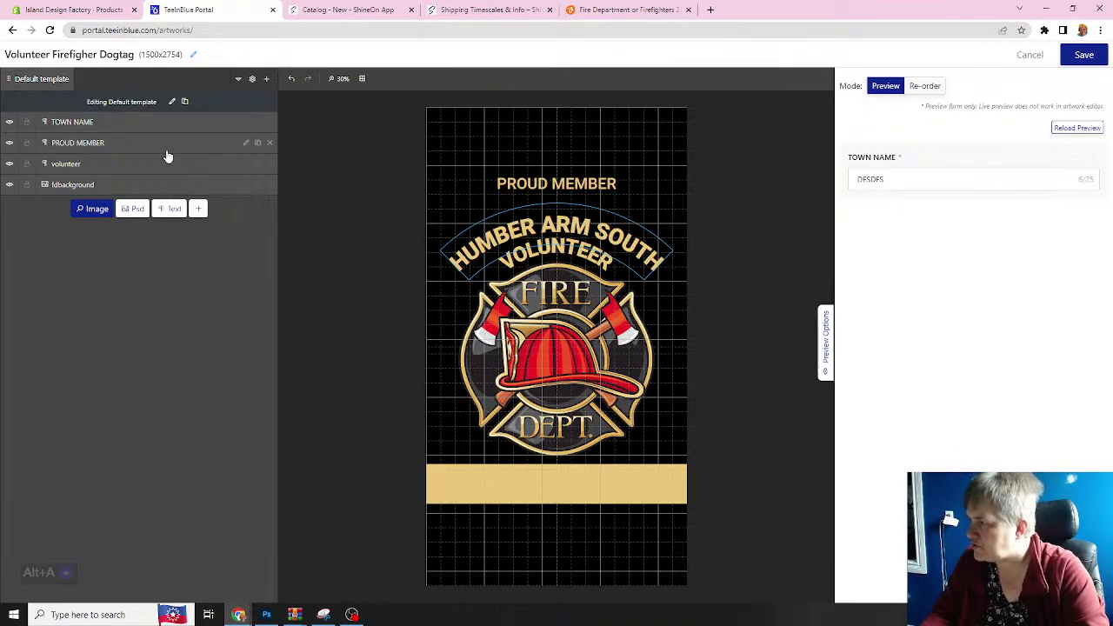
- Duplicate PROUD MEMBER, move the copy just below it, and name the layer OF THE
{"action": "left_click", "coordinate": [257, 144]}
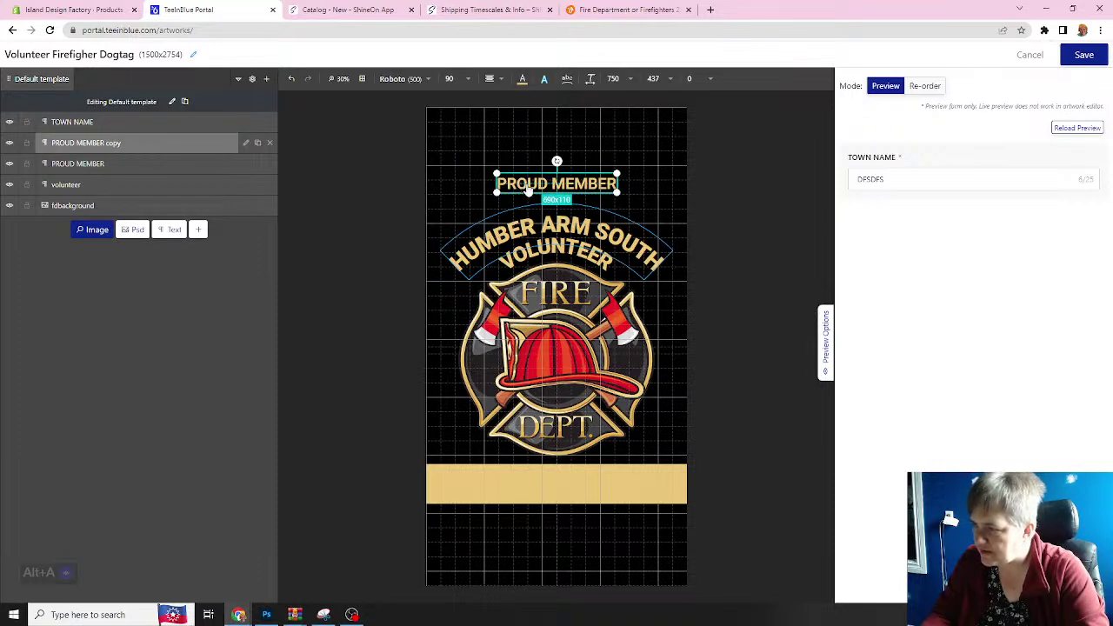
{"action": "left_click_drag", "start_coordinate": [528, 190], "coordinate": [529, 206]}
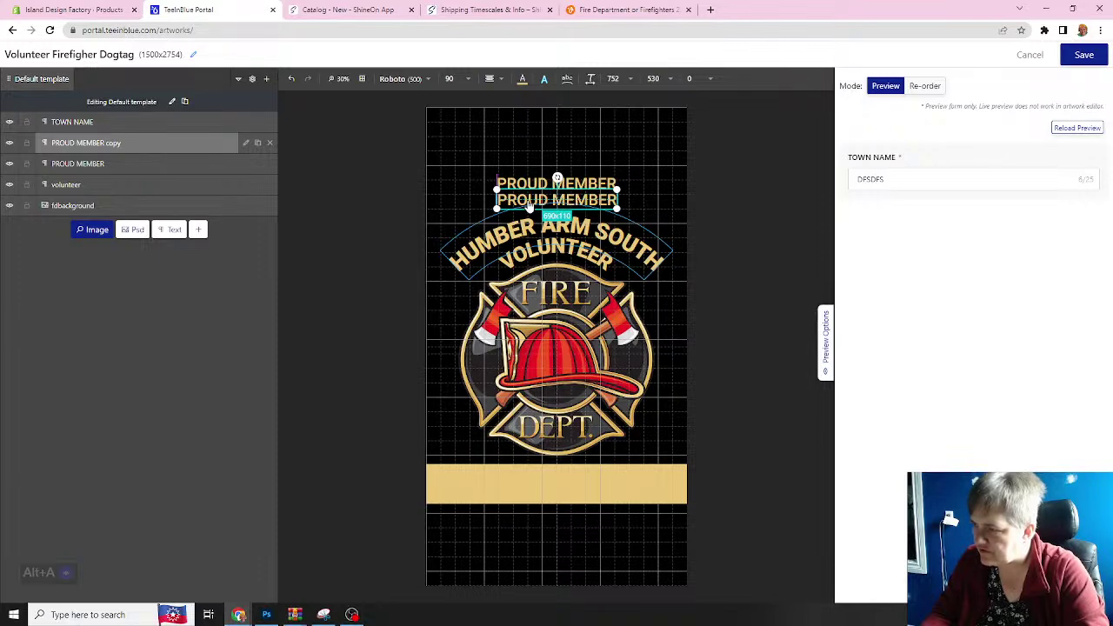
{"action": "double_click", "coordinate": [83, 144]}
{"action": "type", "text": "C"}
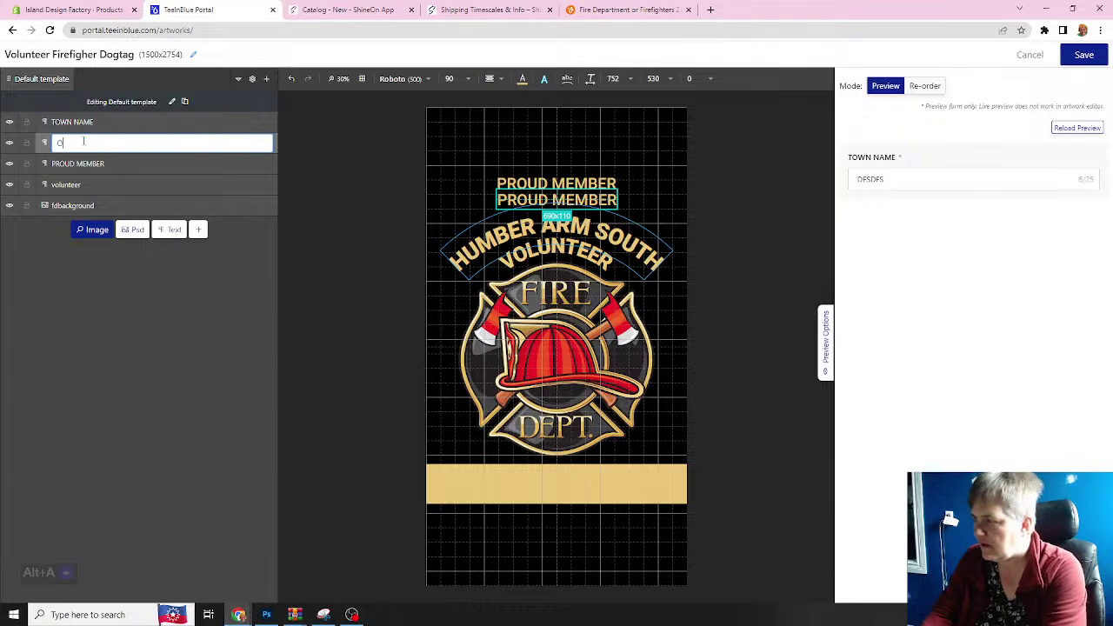
{"action": "type", "text": "F THE"}
{"action": "left_click", "coordinate": [139, 265]}
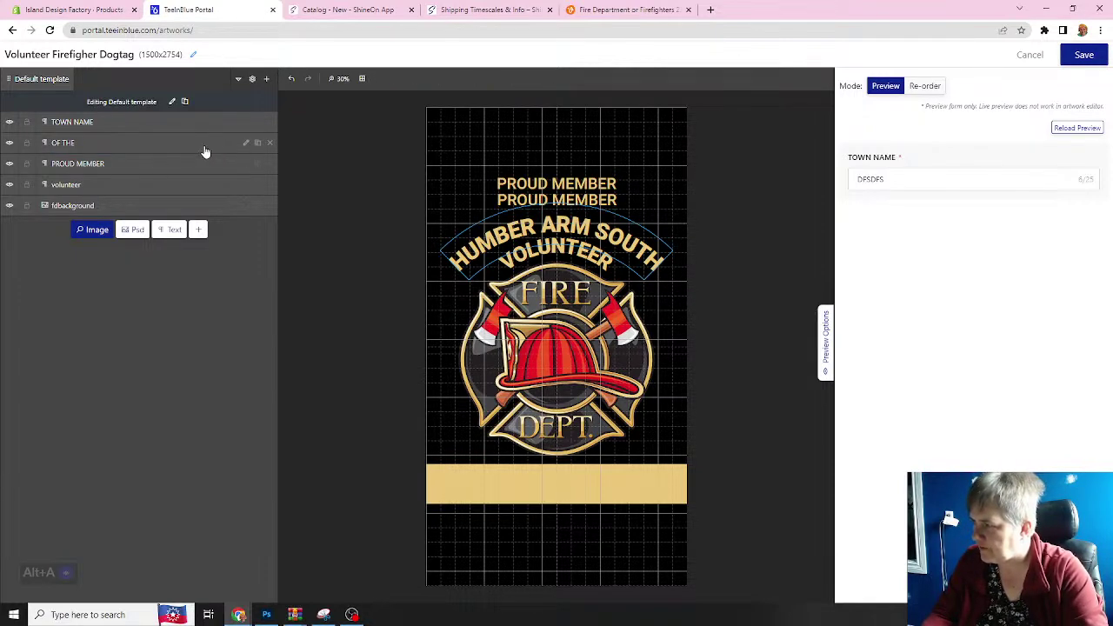
- Change the duplicate's default text from PROUD MEMBER to OF THE
{"action": "left_click", "coordinate": [247, 143]}
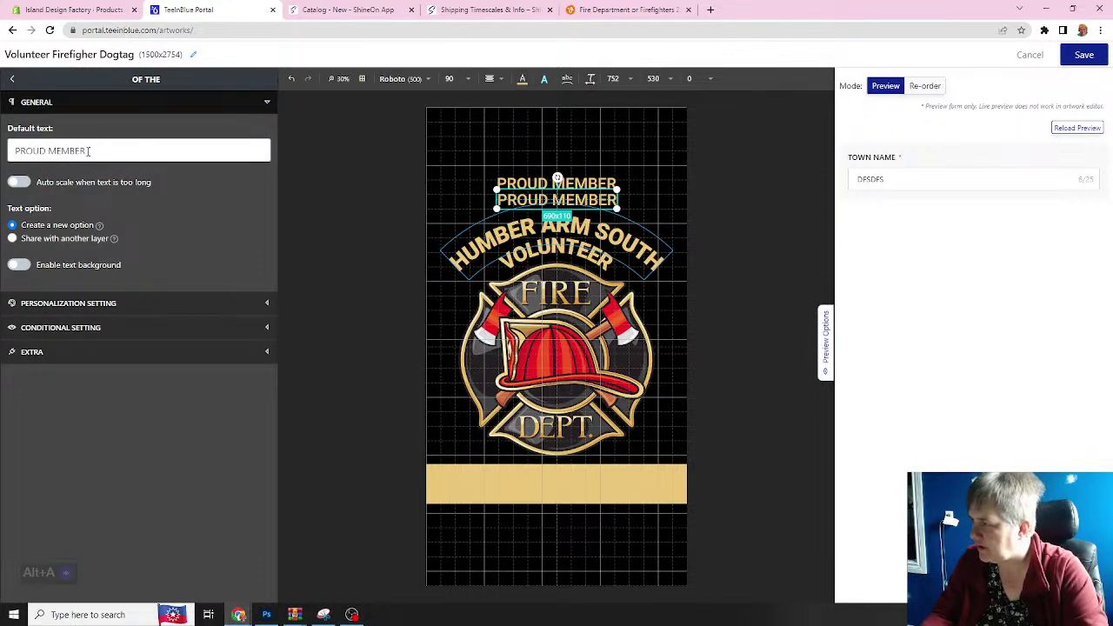
{"action": "left_click_drag", "start_coordinate": [88, 152], "coordinate": [12, 151]}
{"action": "type", "text": "OF THE"}
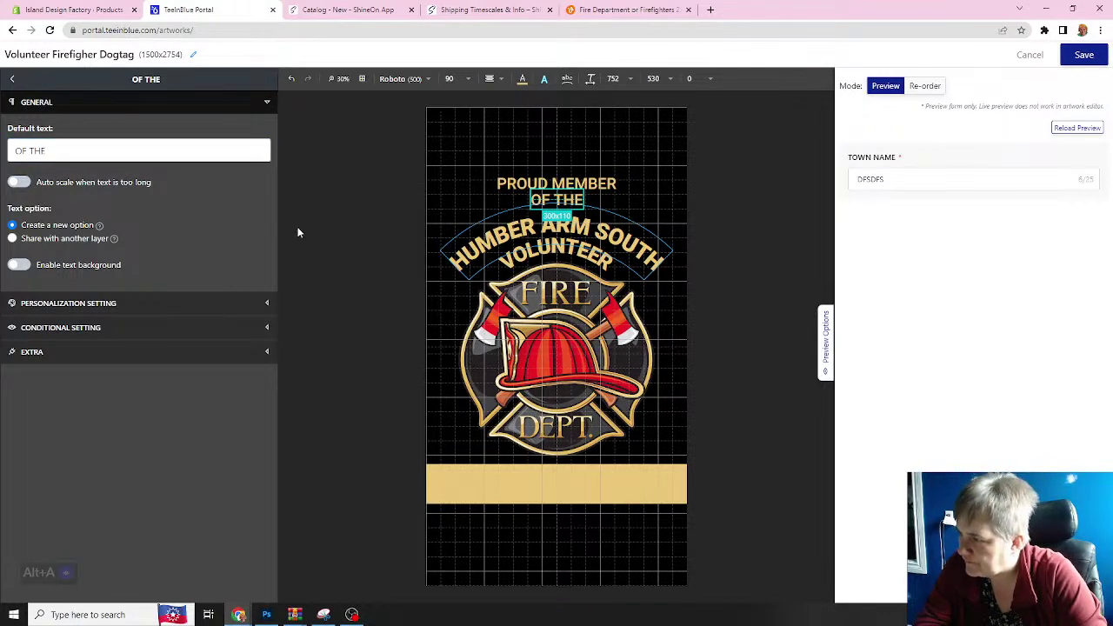
{"action": "left_click", "coordinate": [10, 80]}
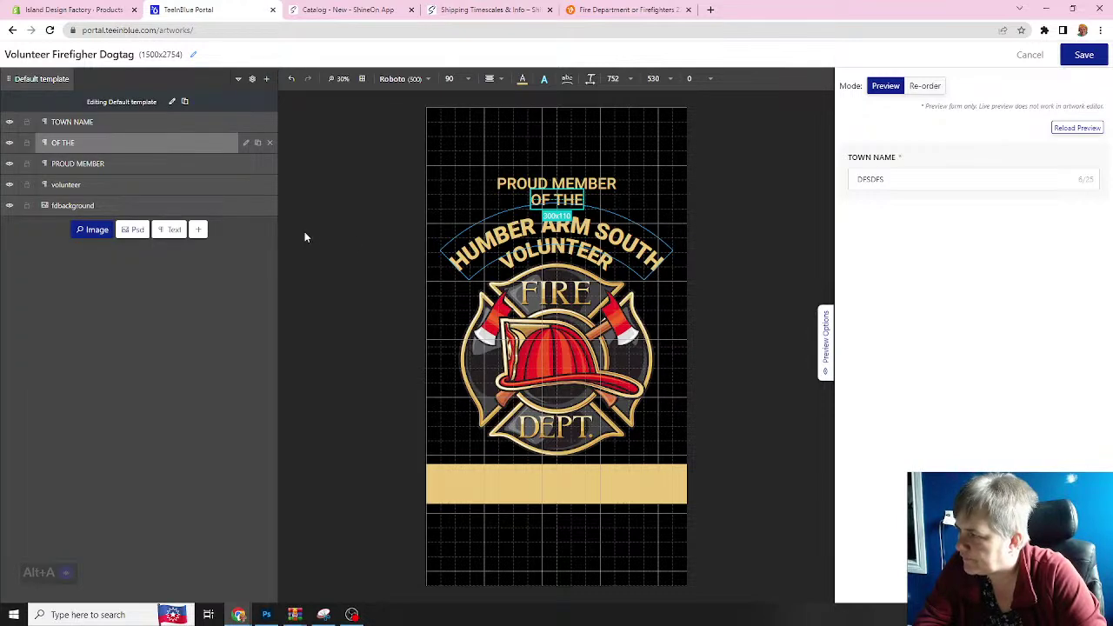
{"action": "left_click", "coordinate": [236, 306]}
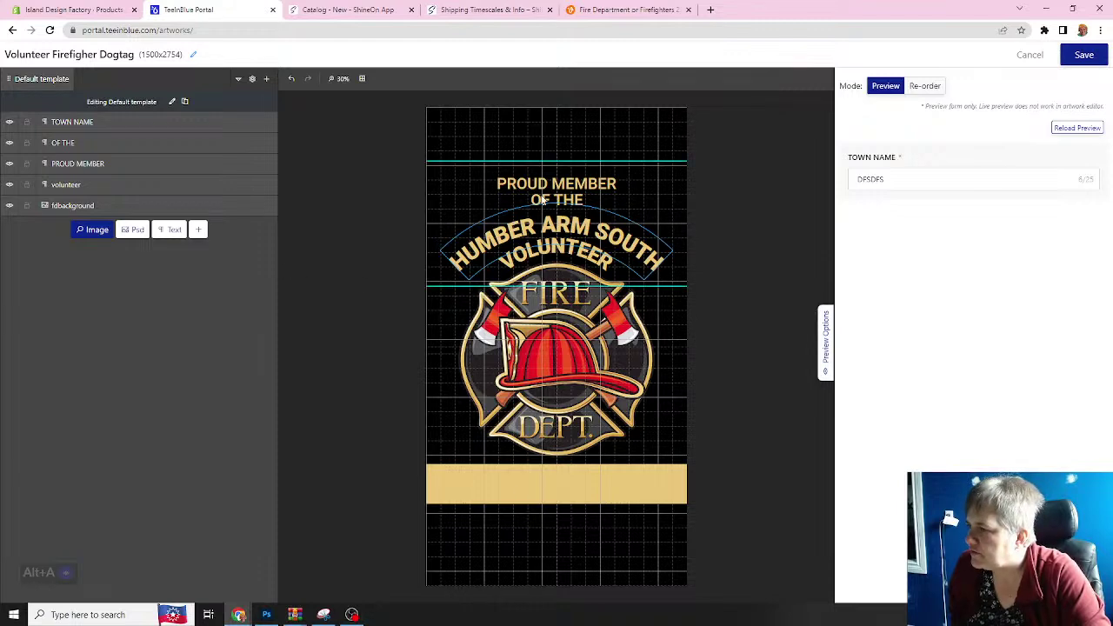
{"action": "left_click", "coordinate": [105, 170]}
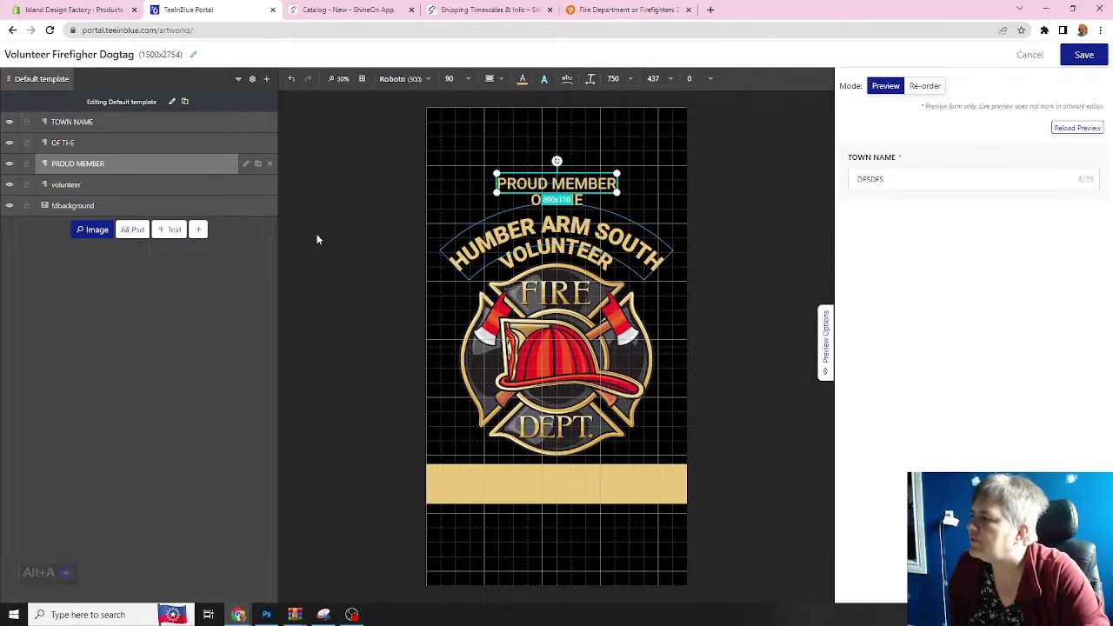
- Duplicate the town-name text layer and move the copy down onto the gold bar
{"action": "left_click", "coordinate": [156, 127]}
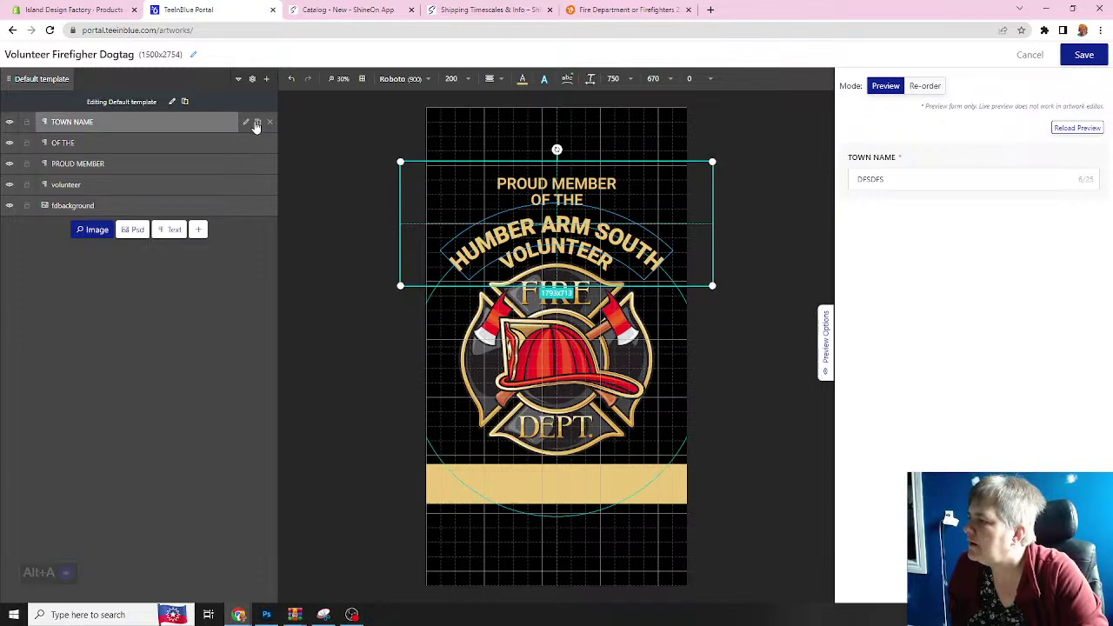
{"action": "left_click", "coordinate": [258, 123]}
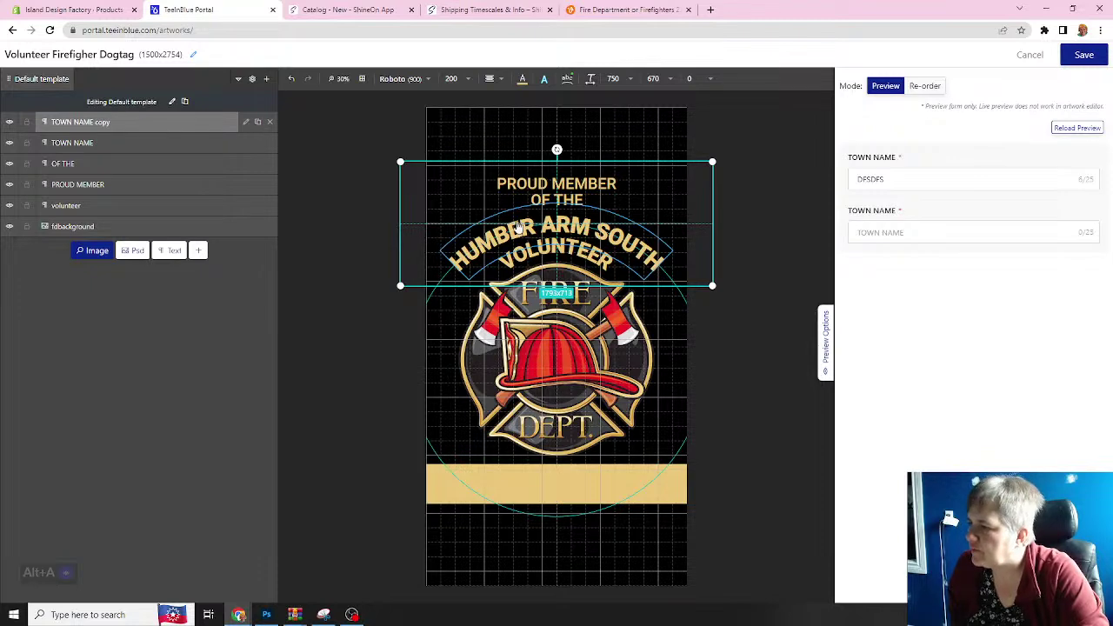
{"action": "left_click_drag", "start_coordinate": [520, 231], "coordinate": [524, 492]}
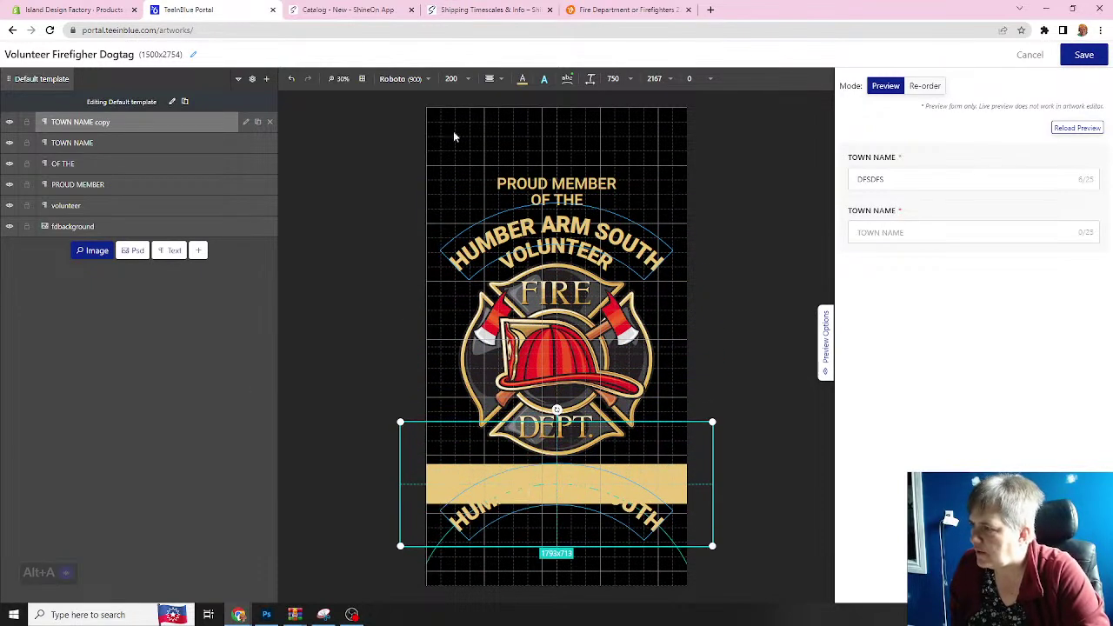
- Make the copied town name black (#000000) and straight with curve disabled
{"action": "left_click", "coordinate": [522, 79]}
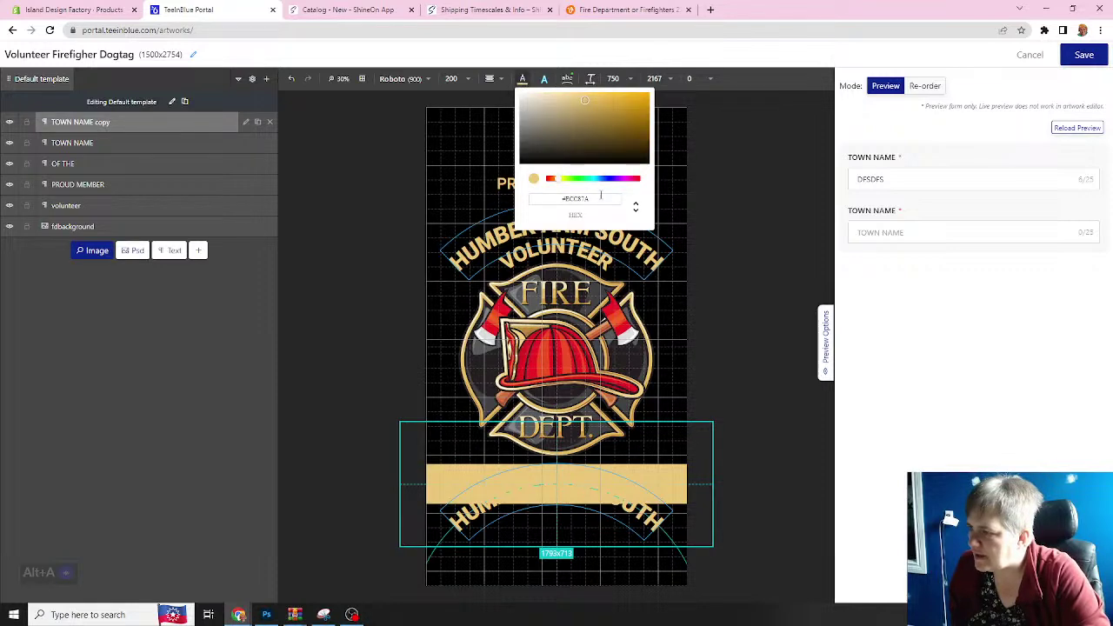
{"action": "left_click_drag", "start_coordinate": [590, 200], "coordinate": [539, 198]}
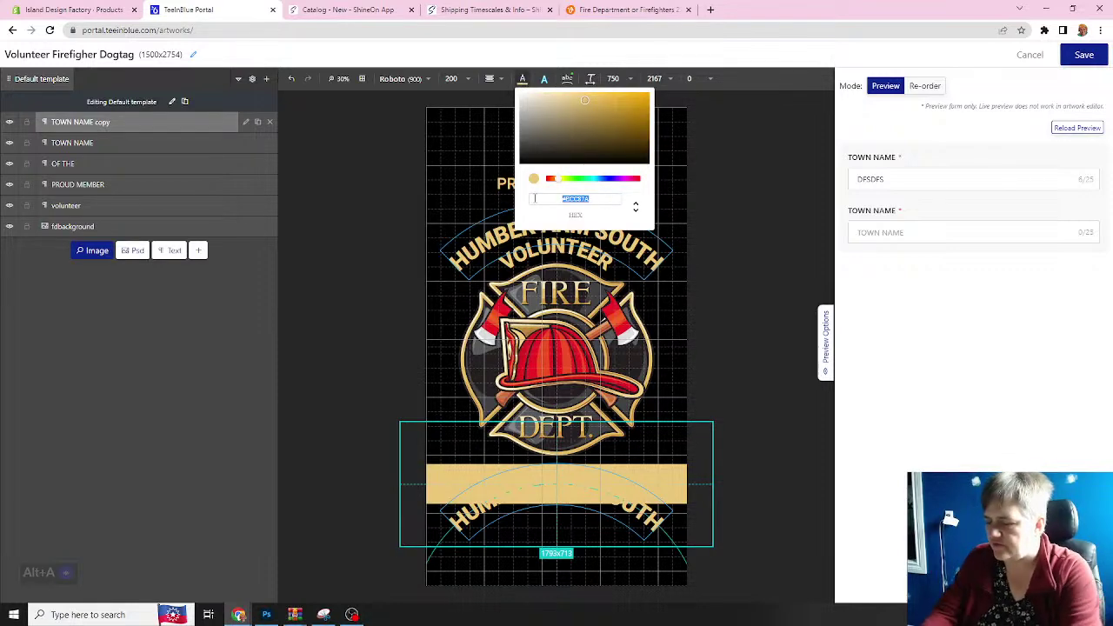
{"action": "type", "text": "000000"}
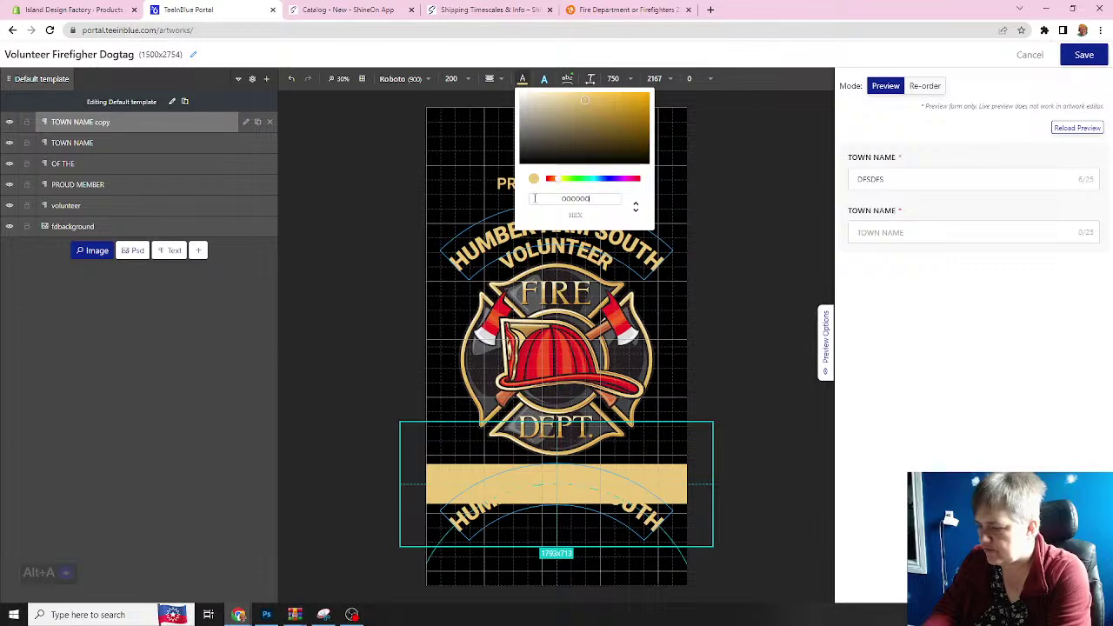
{"action": "key", "text": "BackSpace"}
{"action": "key", "text": "BackSpace"}
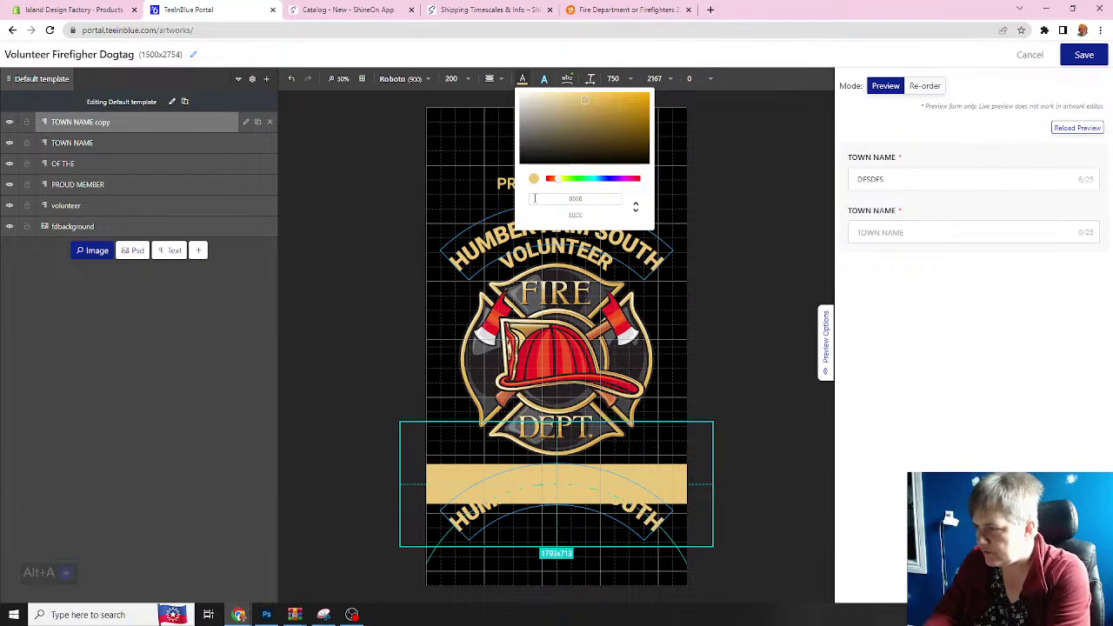
{"action": "type", "text": "00"}
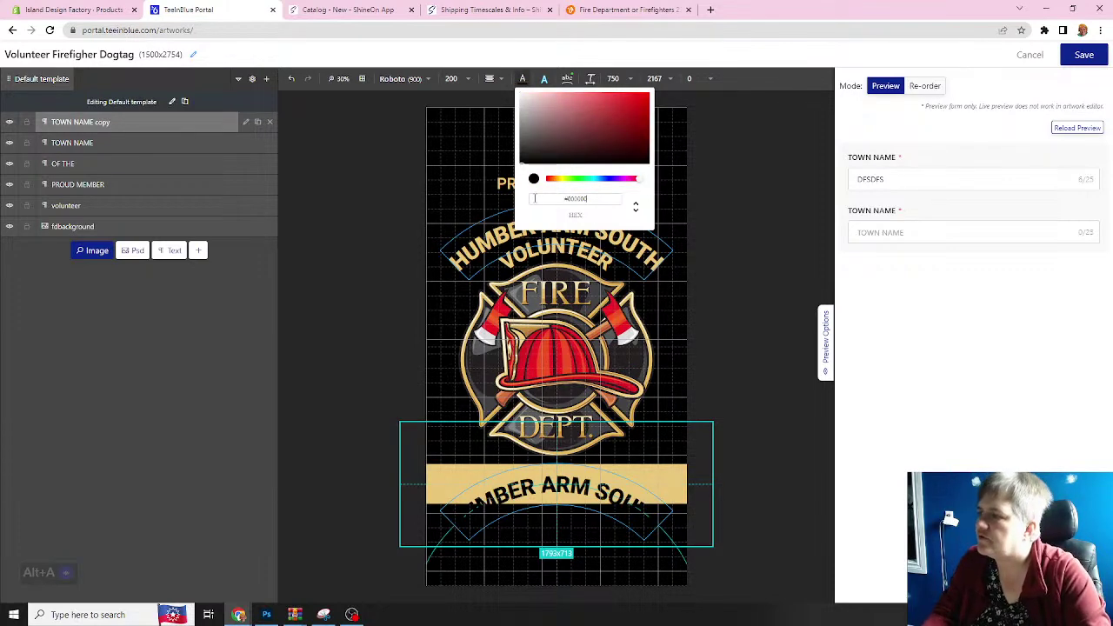
{"action": "left_click", "coordinate": [396, 222]}
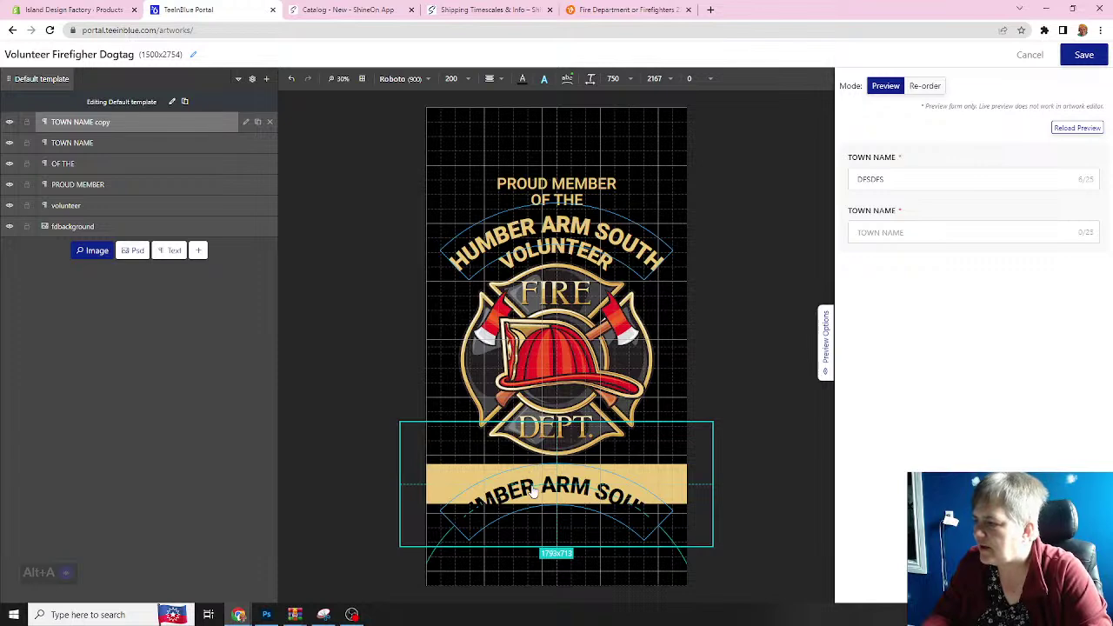
{"action": "left_click", "coordinate": [567, 79]}
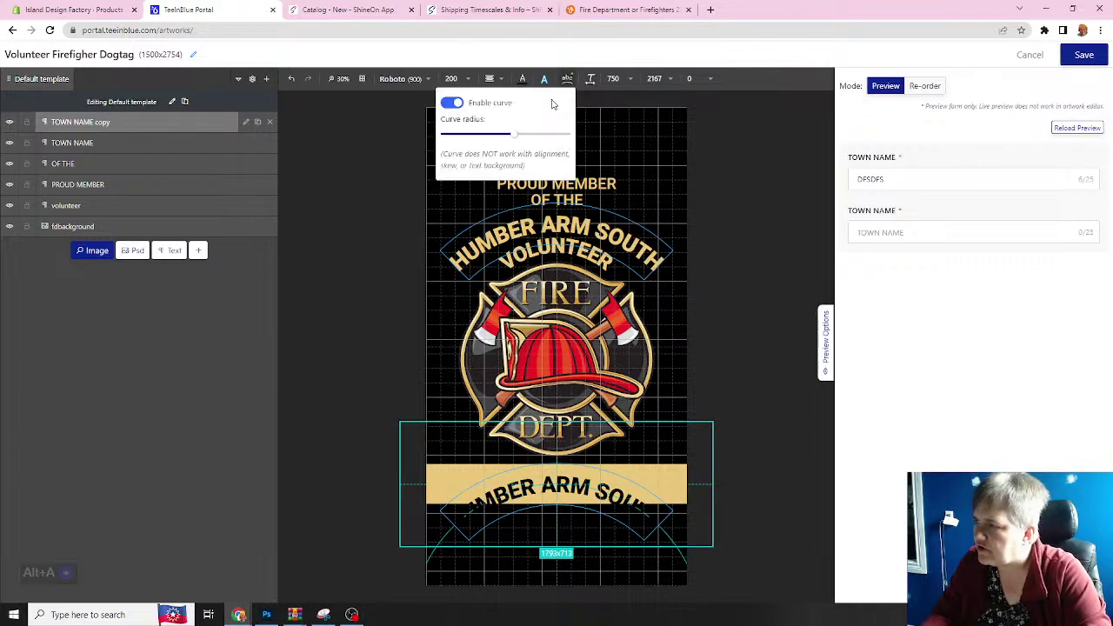
{"action": "left_click", "coordinate": [451, 103]}
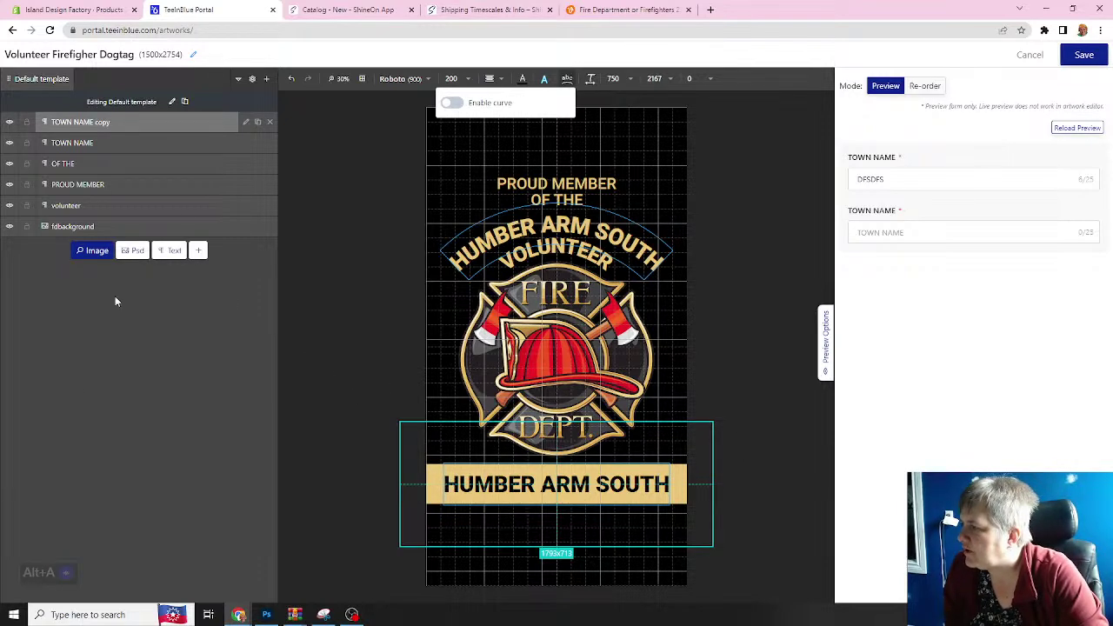
- Rename the gold-bar layer to FIREFIGHTER NAME
{"action": "double_click", "coordinate": [88, 123]}
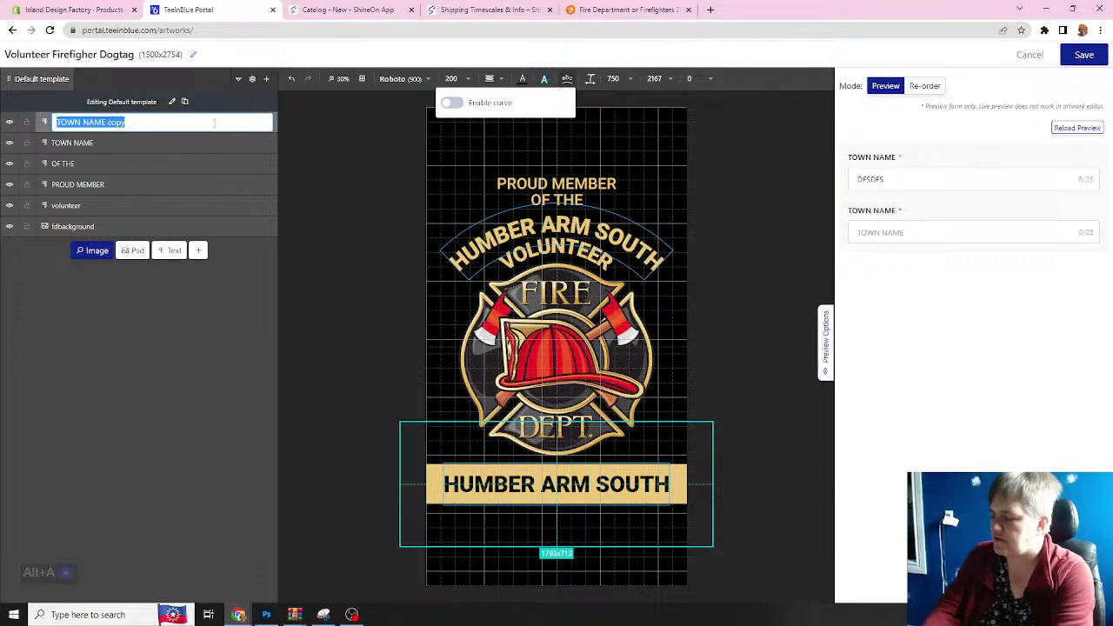
{"action": "type", "text": "FIREF"}
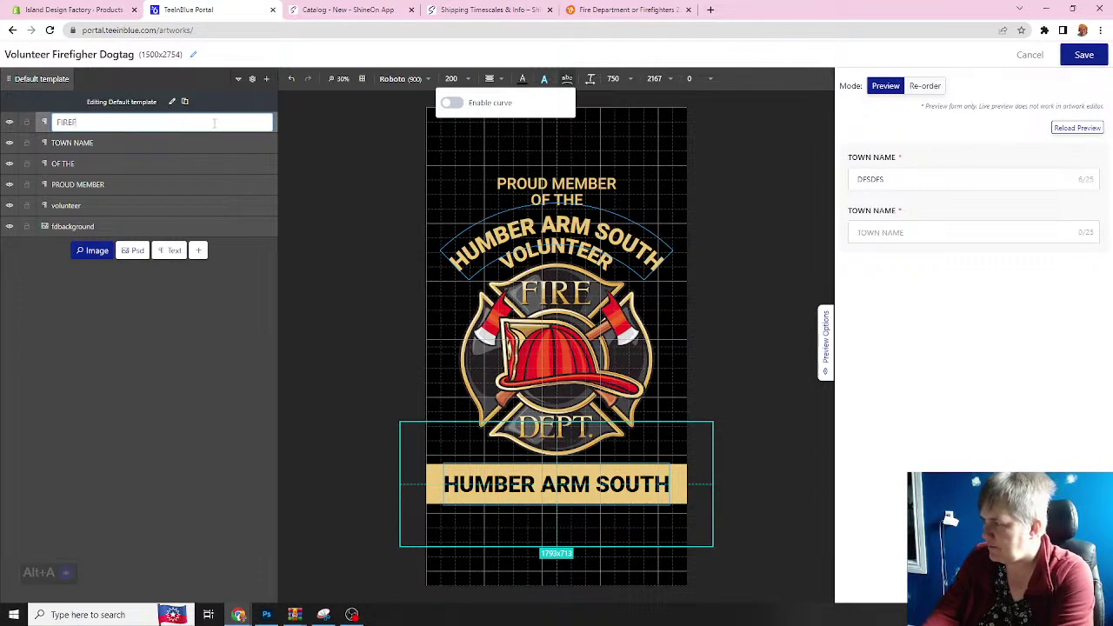
{"action": "type", "text": "IGHER NAME"}
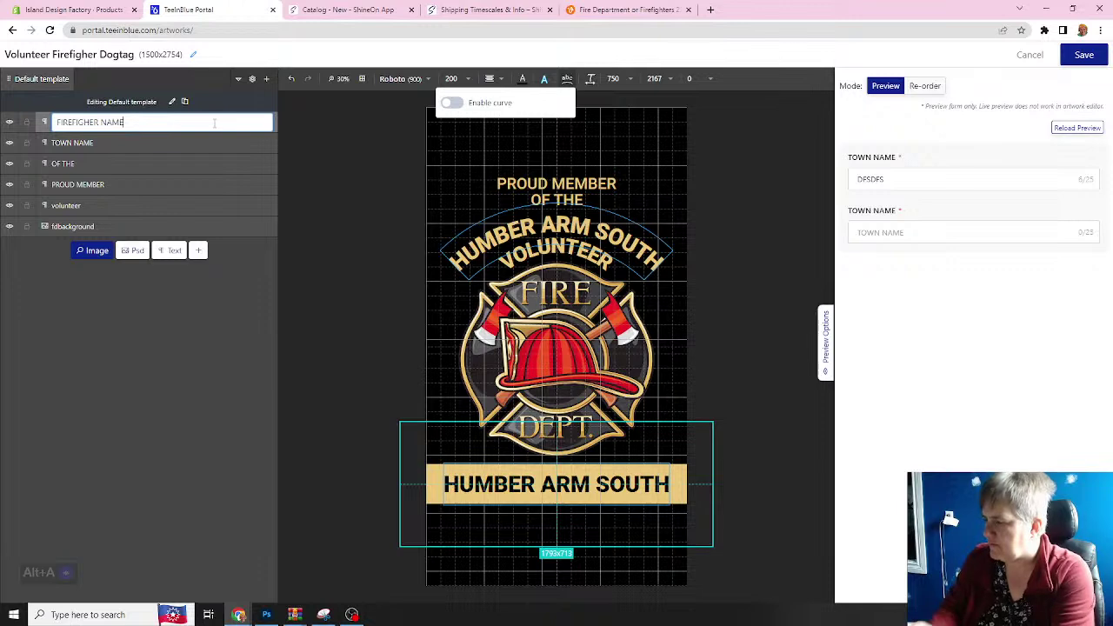
{"action": "left_click", "coordinate": [149, 317]}
{"action": "left_click", "coordinate": [132, 127]}
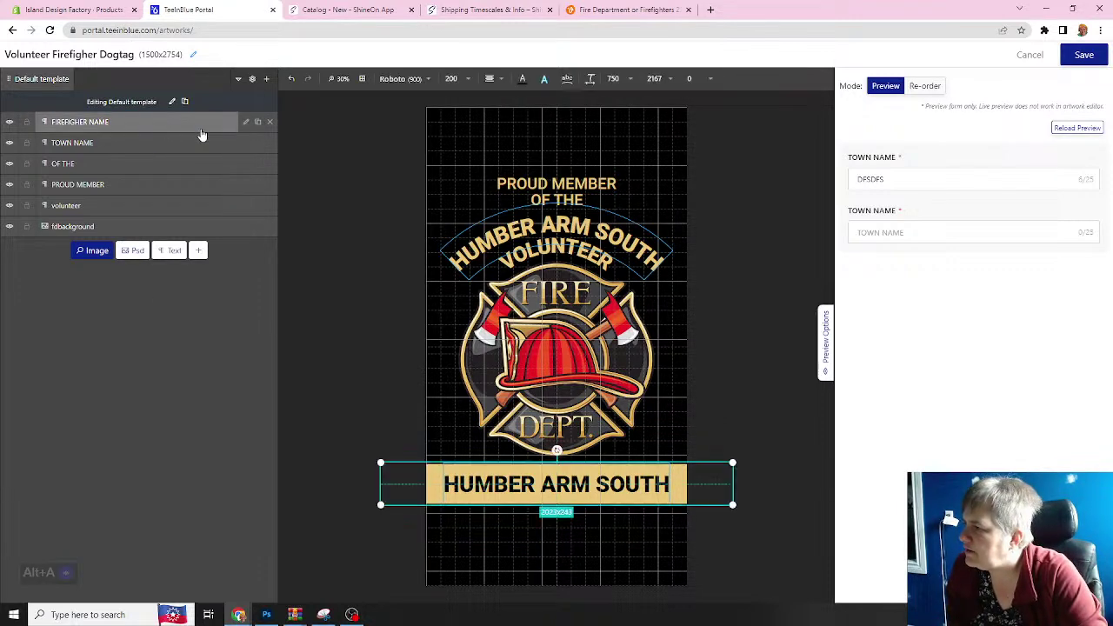
{"action": "left_click", "coordinate": [246, 124]}
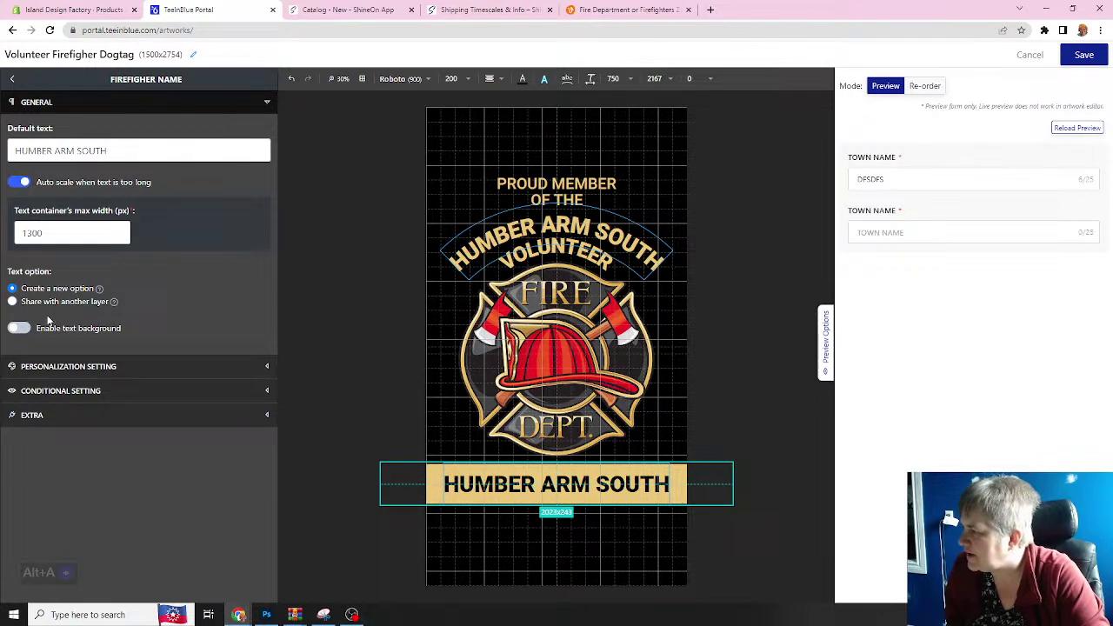
- Change the personalization option title and placeholder from TOWN NAME to FIREFIGHTER NAME
{"action": "left_click", "coordinate": [41, 369]}
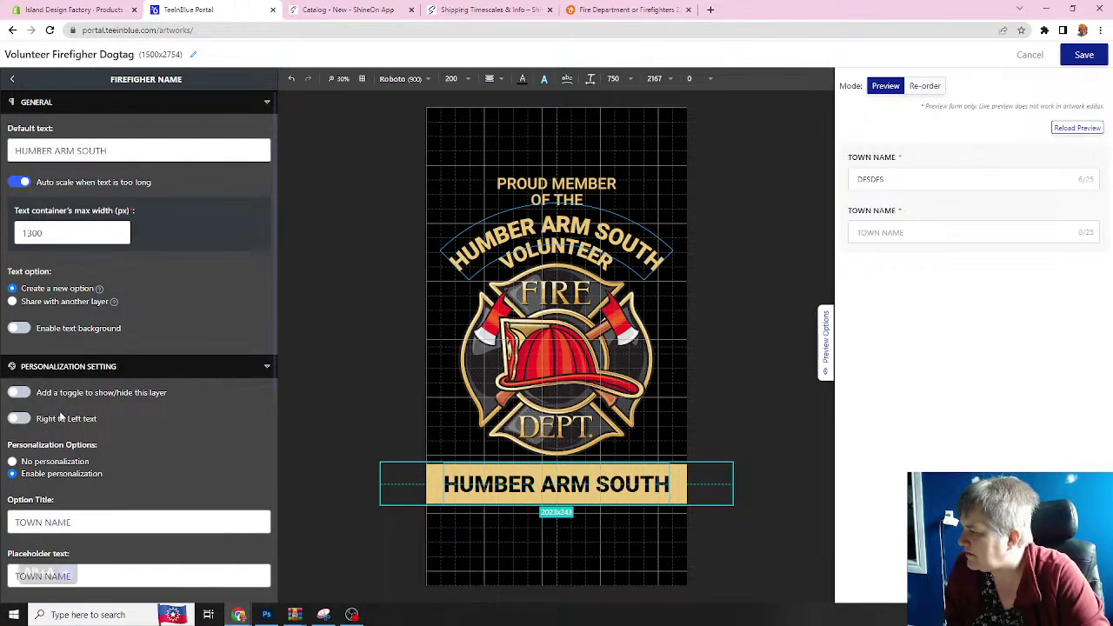
{"action": "scroll", "coordinate": [63, 416], "scroll_direction": "down", "scroll_amount": 2}
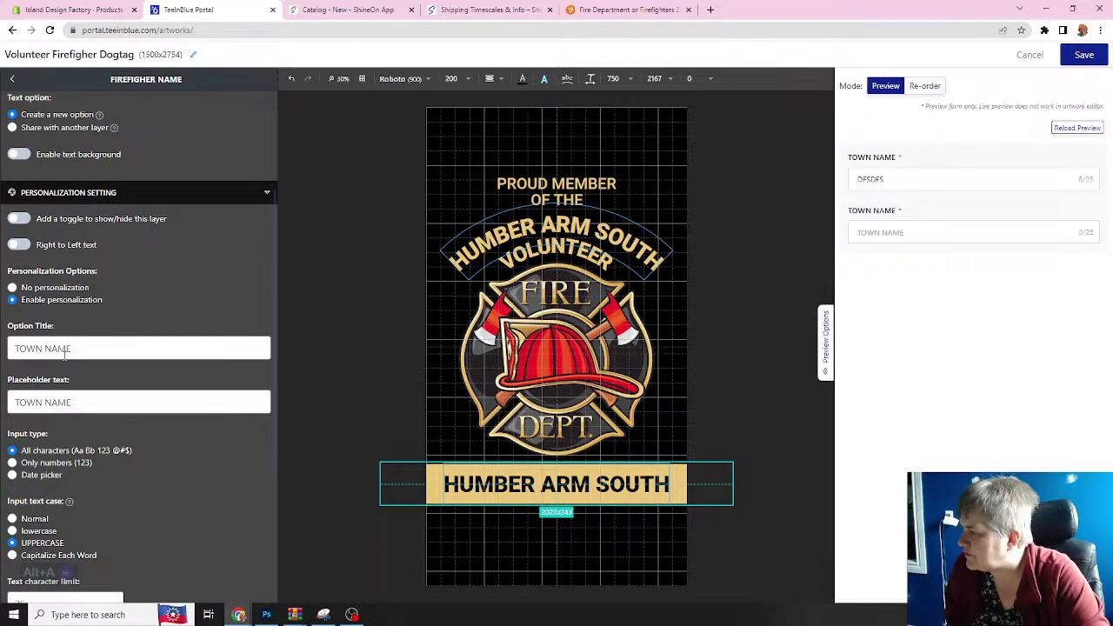
{"action": "left_click_drag", "start_coordinate": [75, 350], "coordinate": [8, 348]}
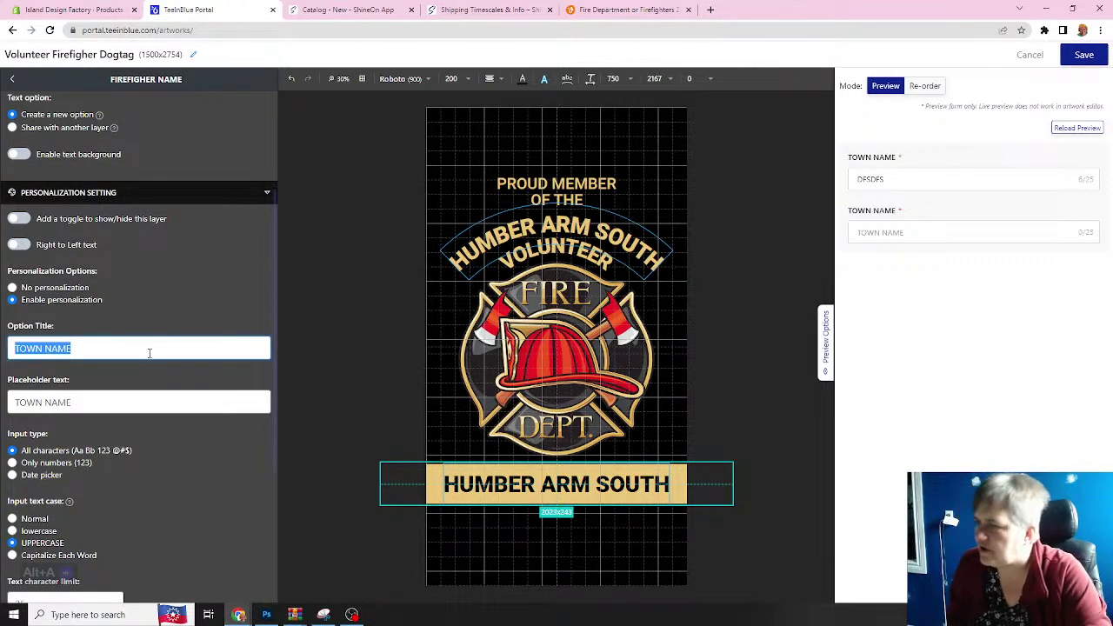
{"action": "type", "text": "FIR"}
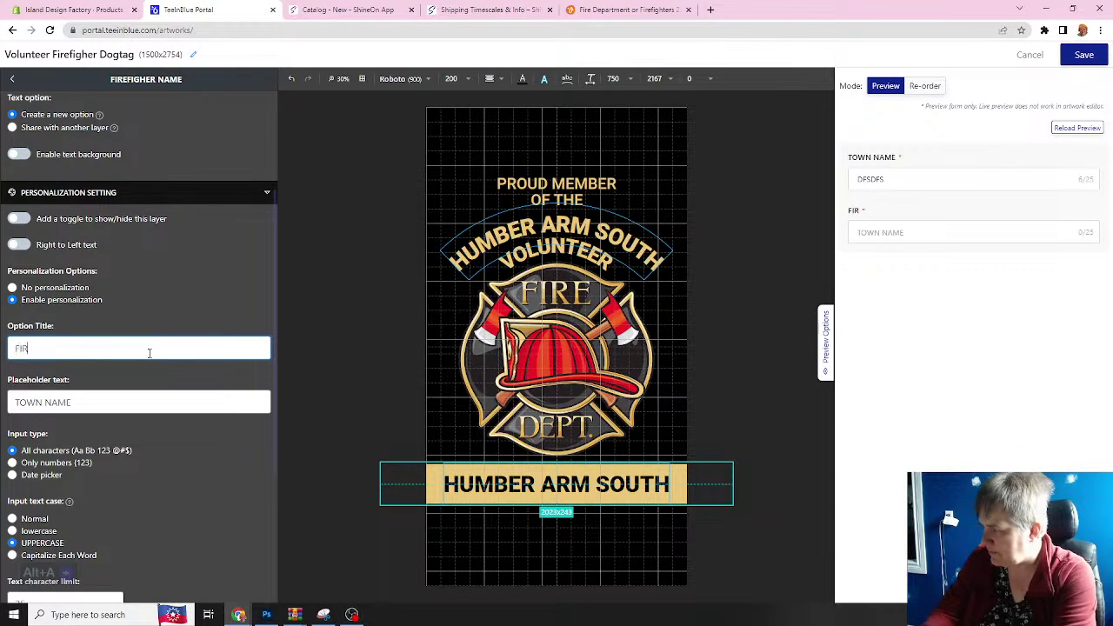
{"action": "type", "text": "EFIGHTER NAME"}
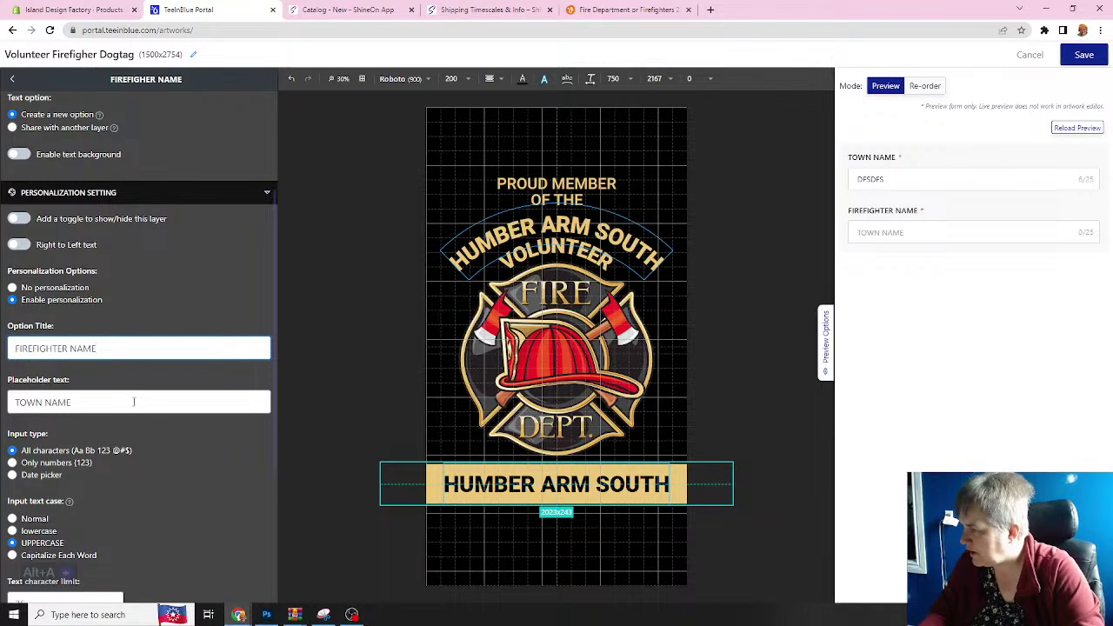
{"action": "left_click_drag", "start_coordinate": [106, 403], "coordinate": [7, 407]}
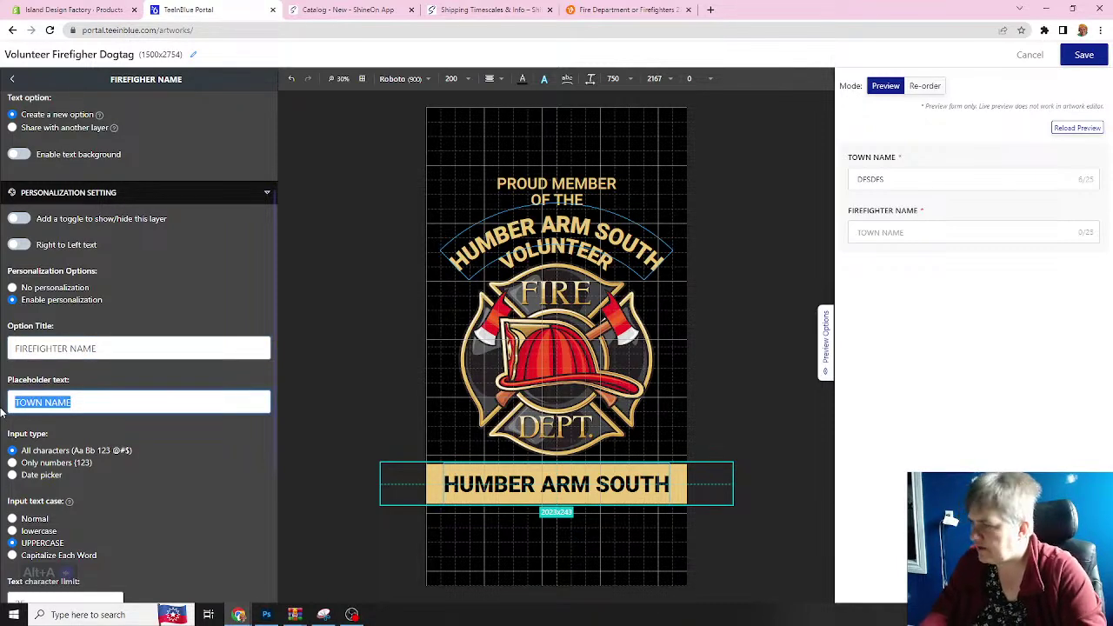
{"action": "type", "text": "FIREFIGHTER"}
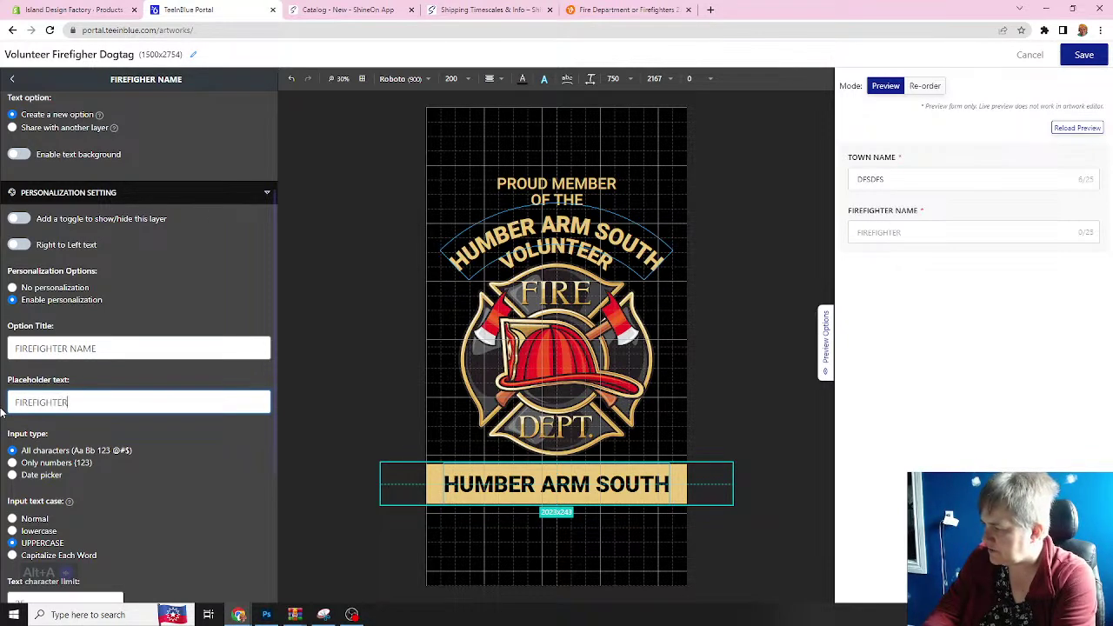
{"action": "type", "text": " NAME"}
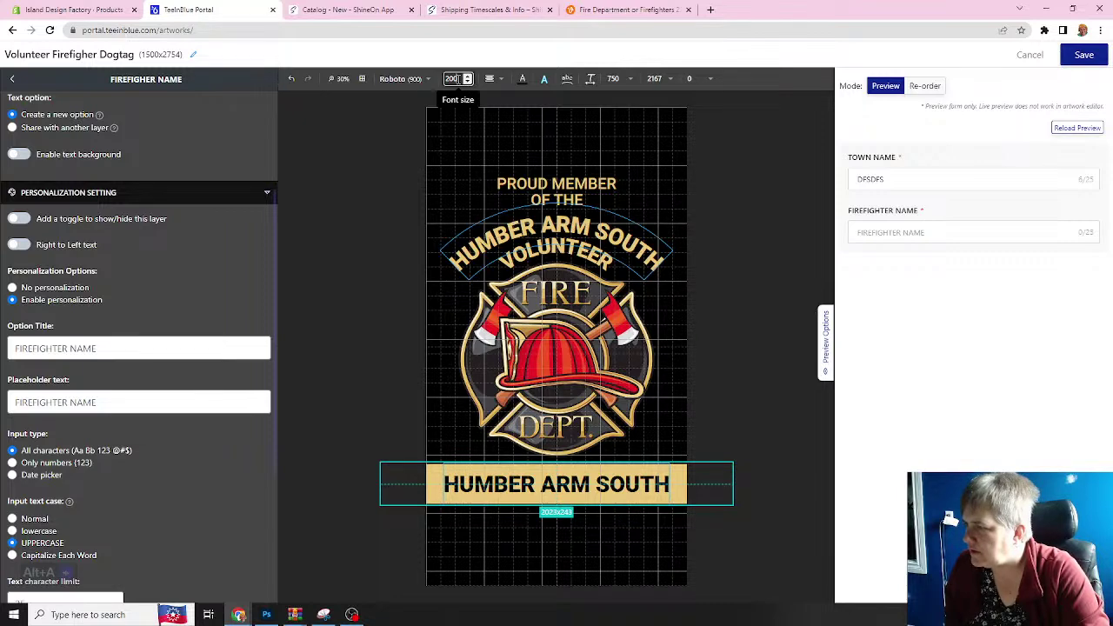
- Try font size 150 for the name text, disable 'Auto scale when text is too long', then set 125
{"action": "left_click", "coordinate": [445, 80]}
{"action": "type", "text": "150"}
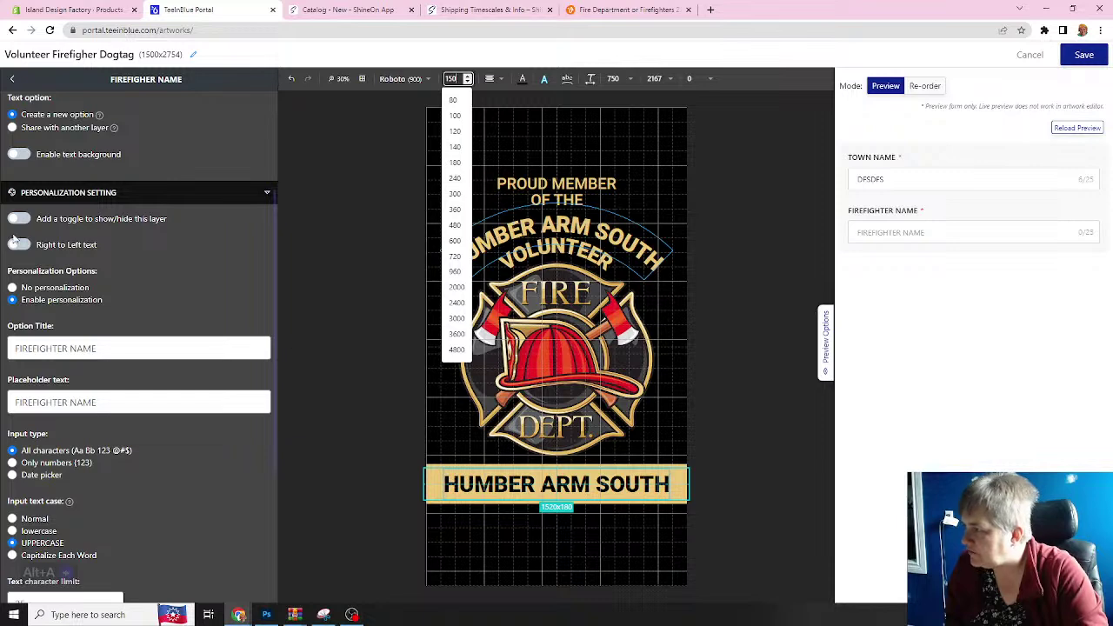
{"action": "scroll", "coordinate": [21, 244], "scroll_direction": "up", "scroll_amount": 3}
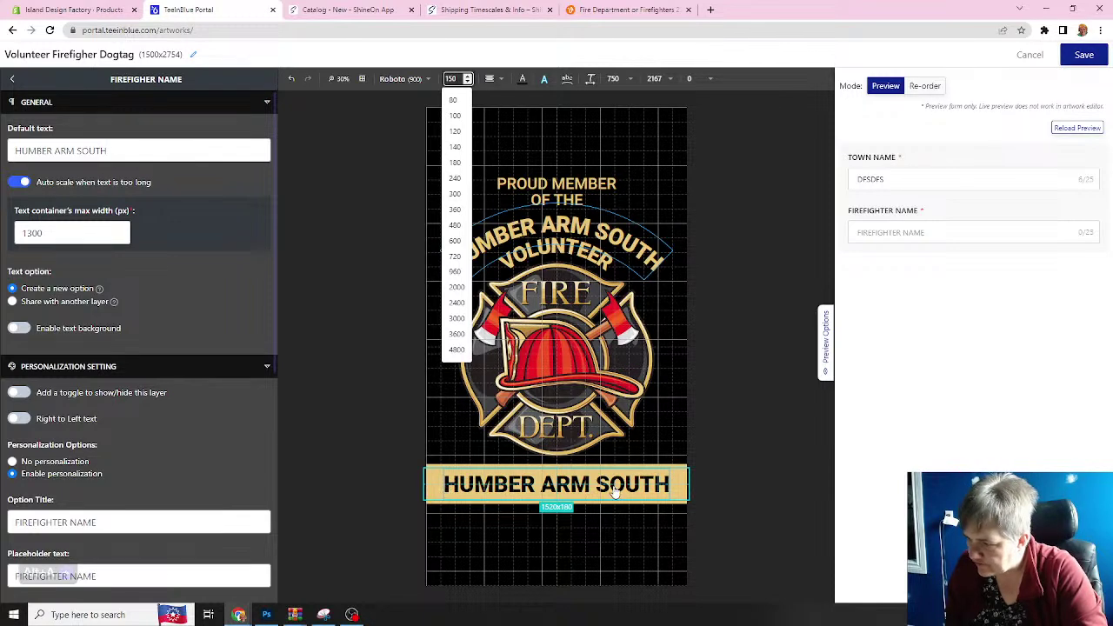
{"action": "left_click", "coordinate": [13, 186]}
{"action": "left_click", "coordinate": [13, 186]}
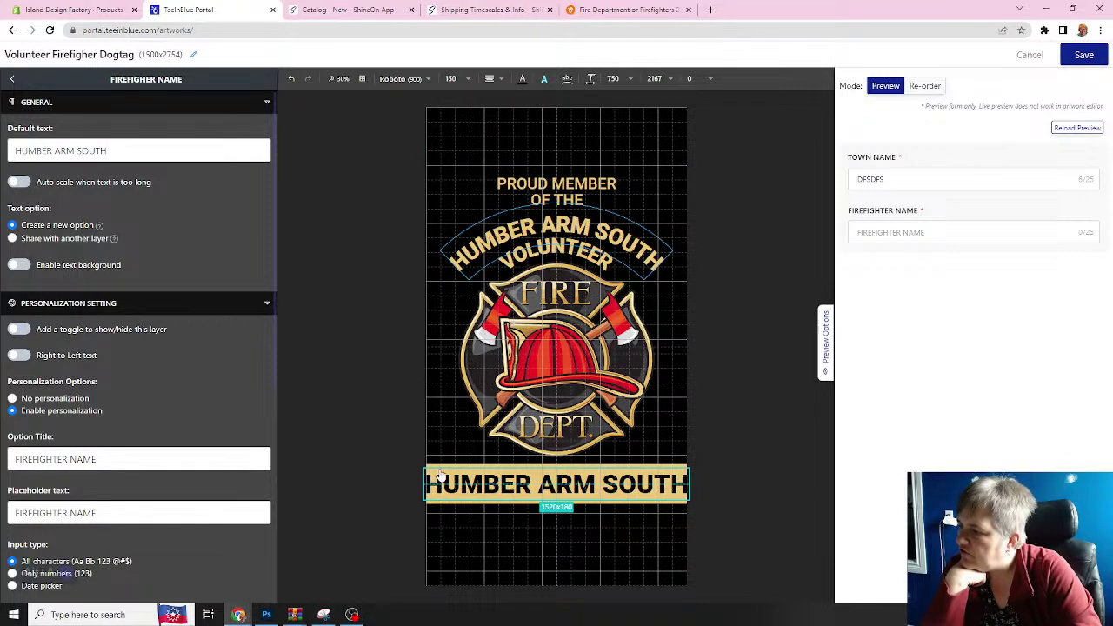
{"action": "left_click", "coordinate": [453, 79]}
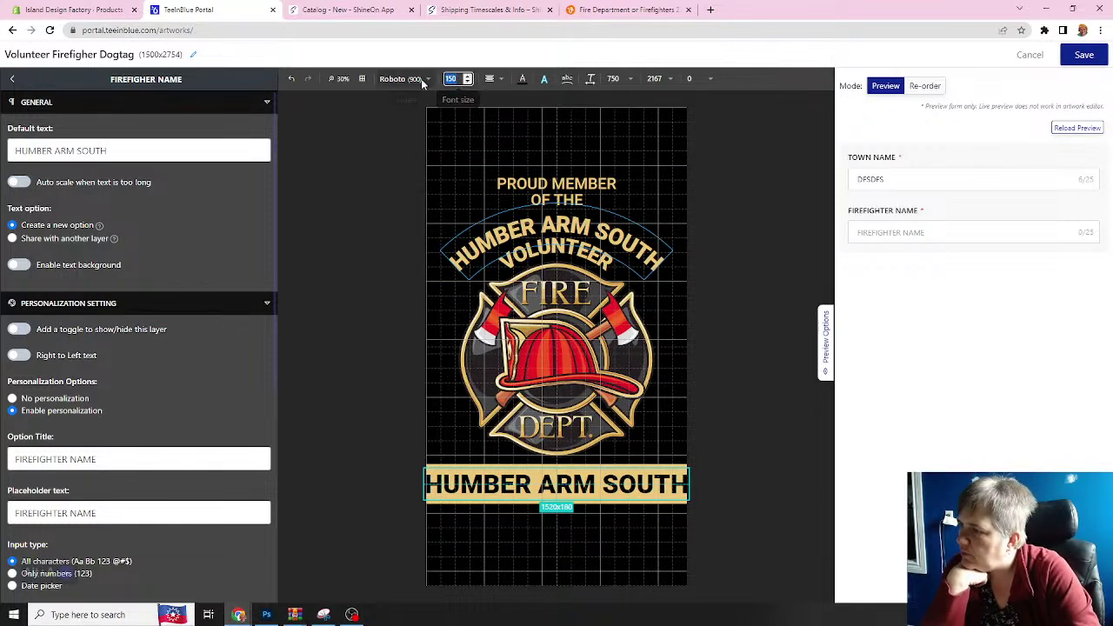
{"action": "type", "text": "125"}
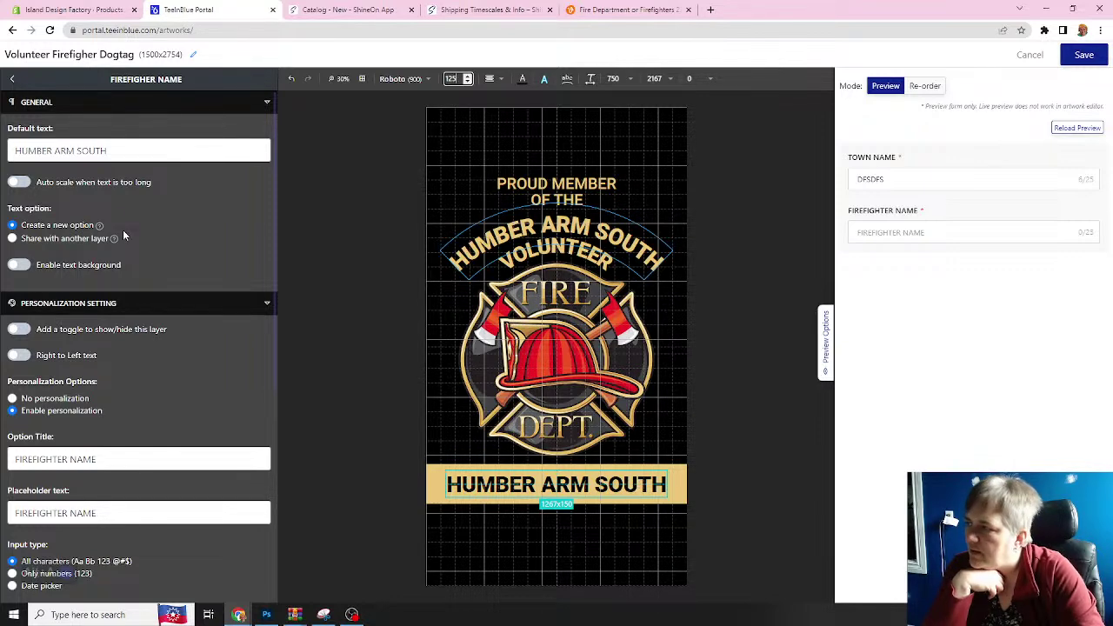
- Replace the default text with FIREFIGHTER NAME, turn auto scaling back on, and set a 15-character limit
{"action": "left_click_drag", "start_coordinate": [108, 153], "coordinate": [3, 150]}
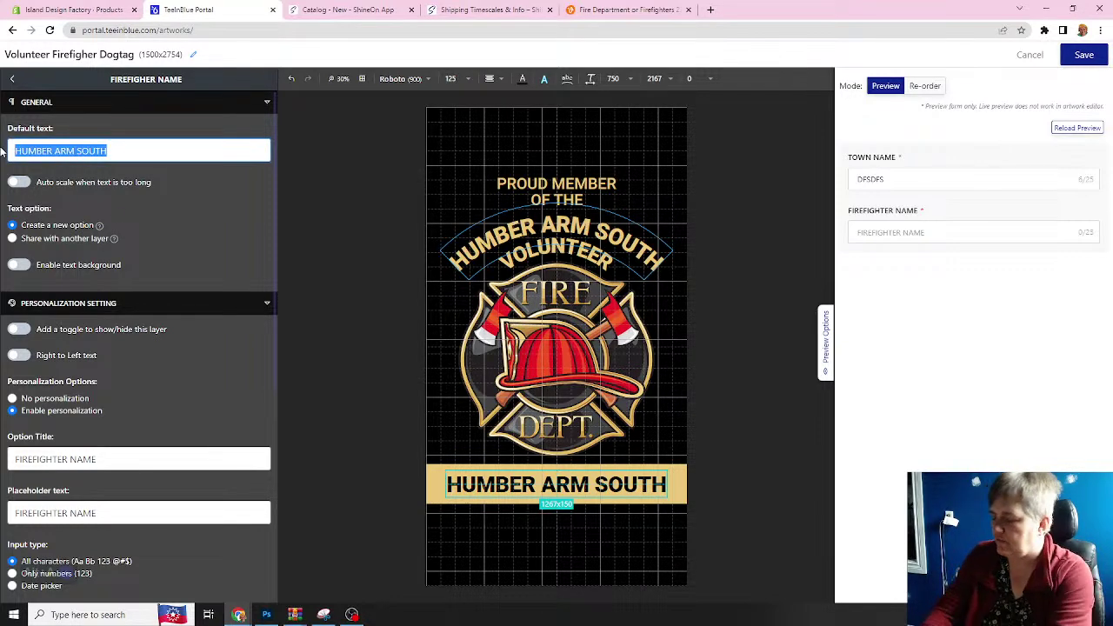
{"action": "type", "text": "FIREFI"}
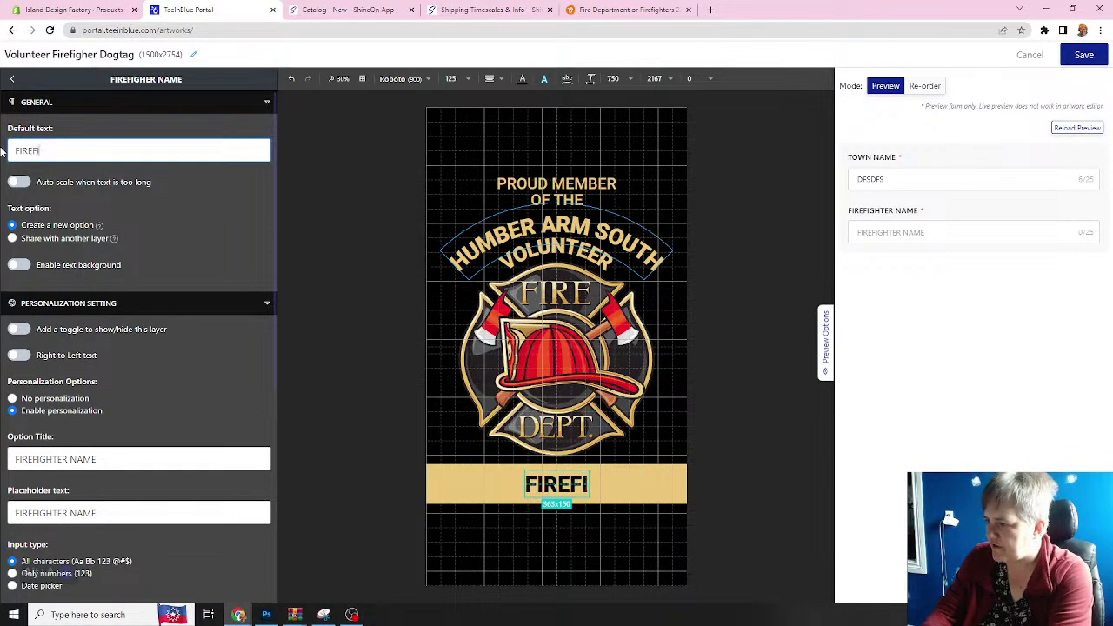
{"action": "type", "text": "GHTER NAME"}
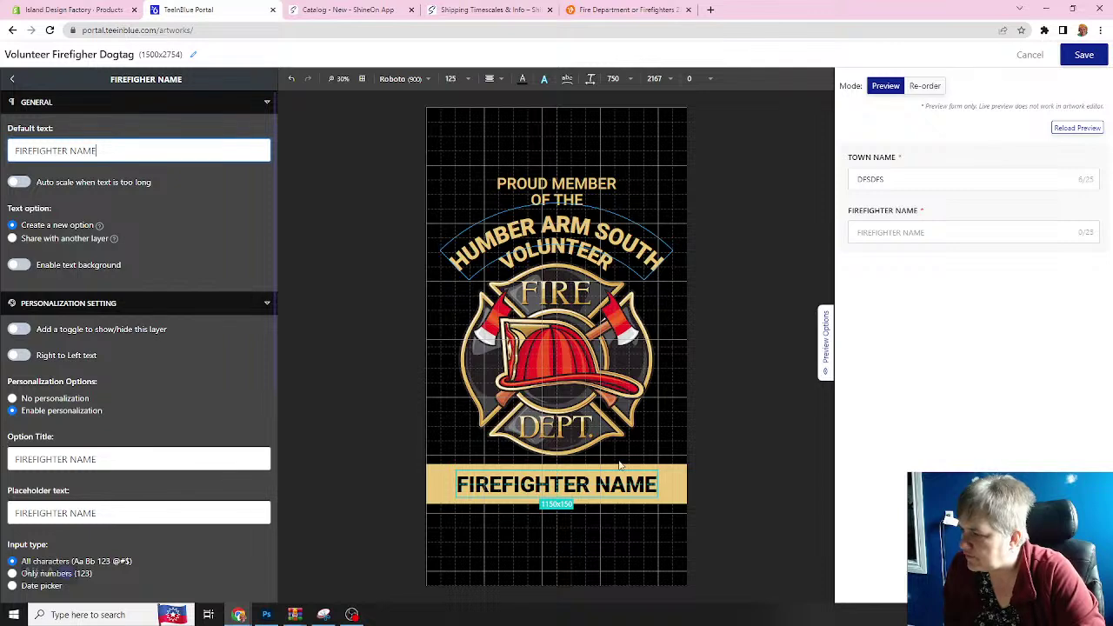
{"action": "left_click", "coordinate": [25, 183]}
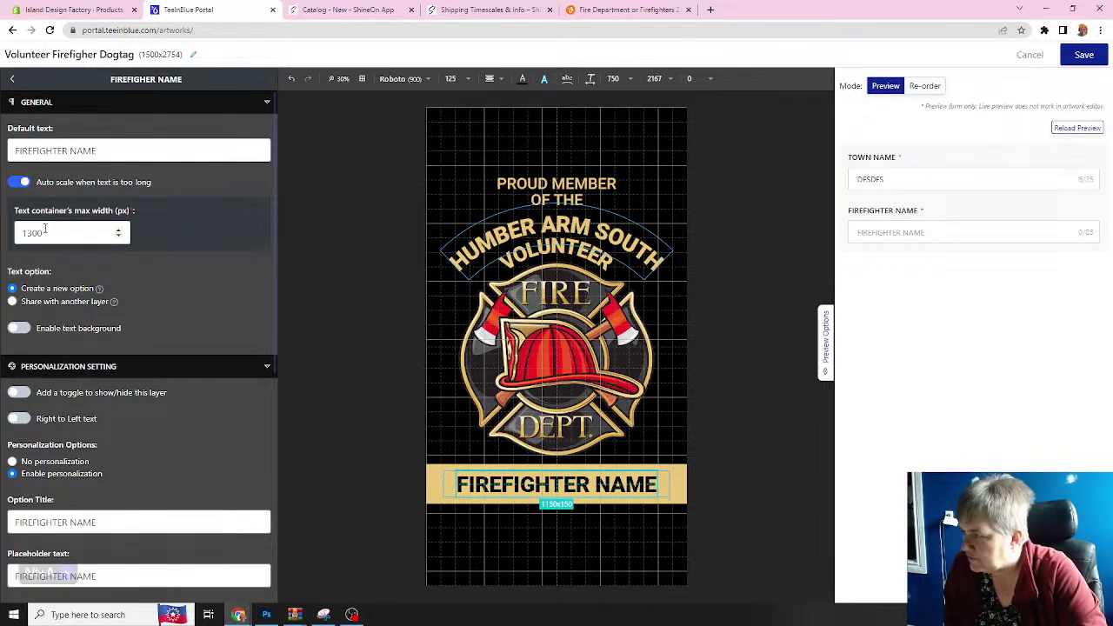
{"action": "scroll", "coordinate": [59, 308], "scroll_direction": "down", "scroll_amount": 3}
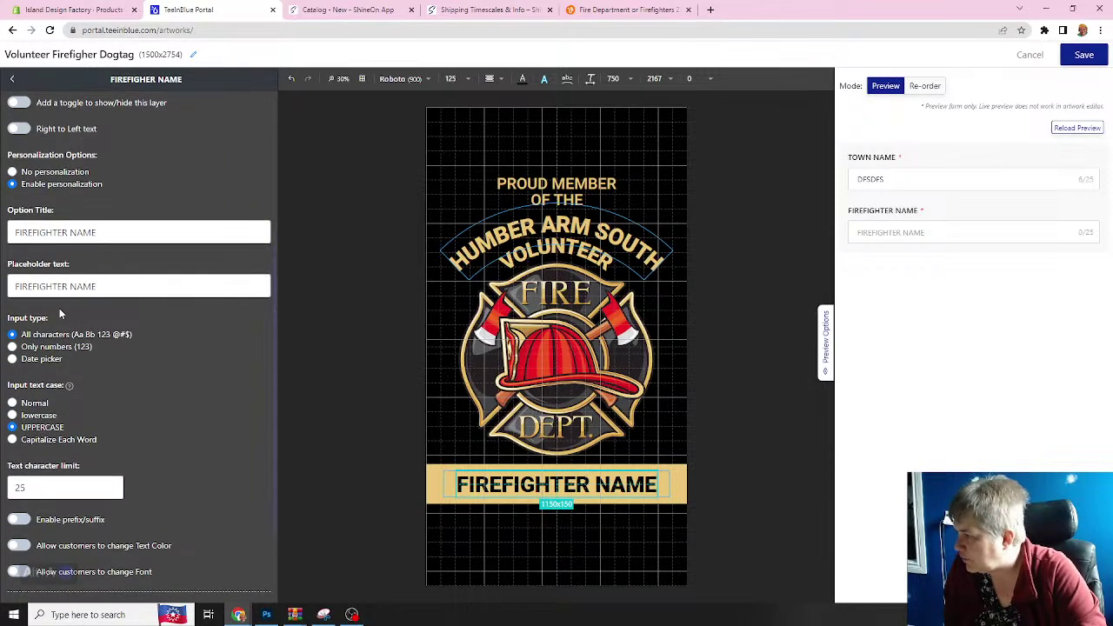
{"action": "double_click", "coordinate": [25, 487]}
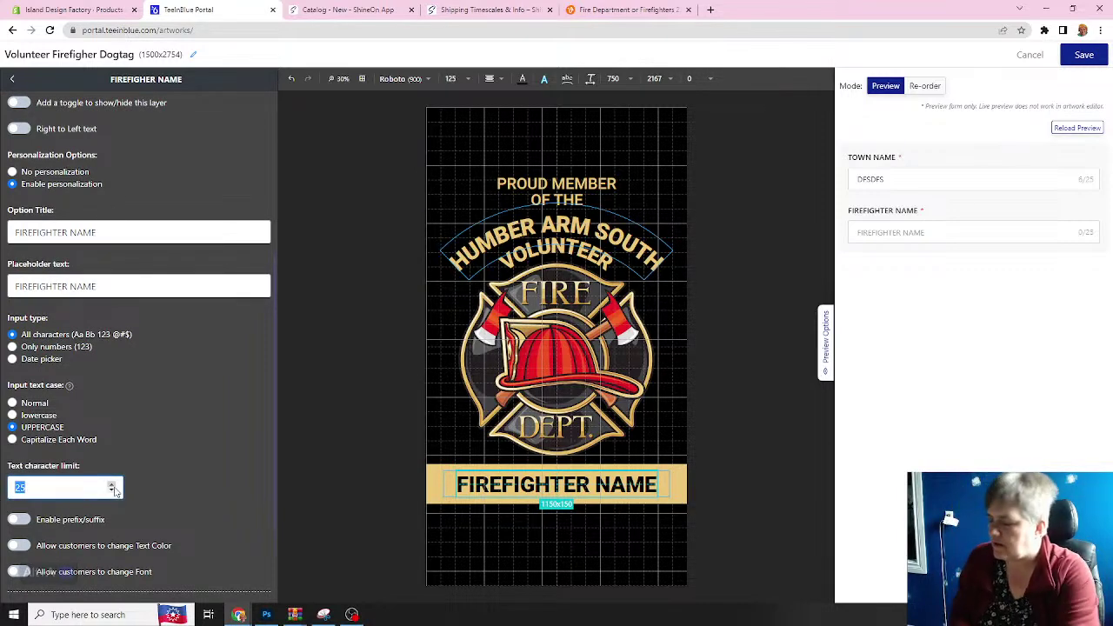
{"action": "type", "text": "15"}
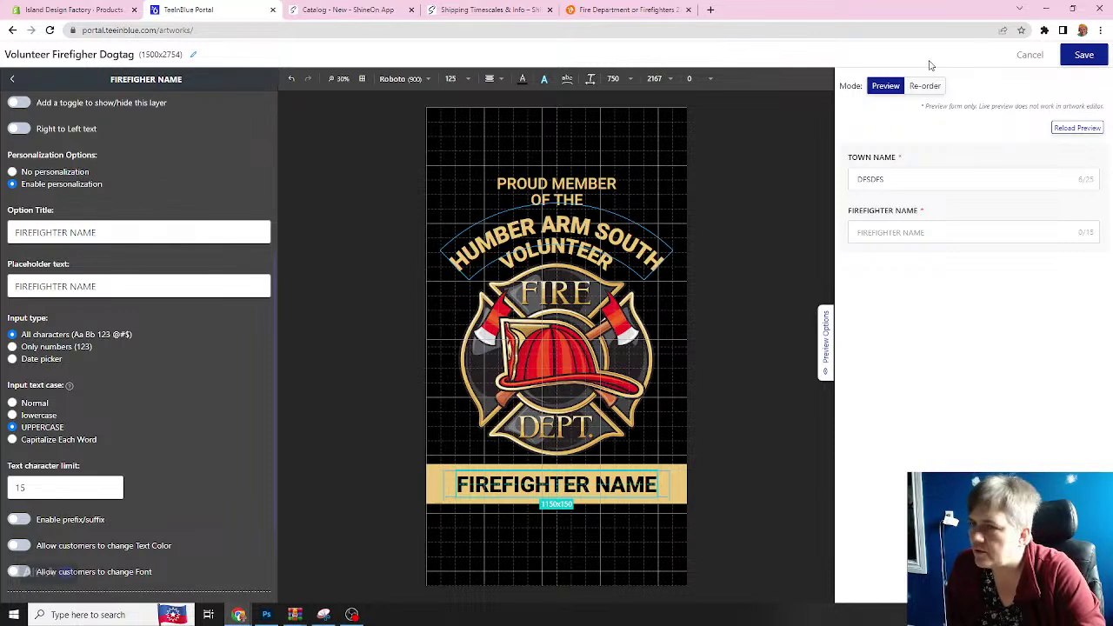
- Save the Volunteer Firefighter Dogtag artwork, dismiss the success notice, and go to the Campaigns list
{"action": "left_click", "coordinate": [1083, 55]}
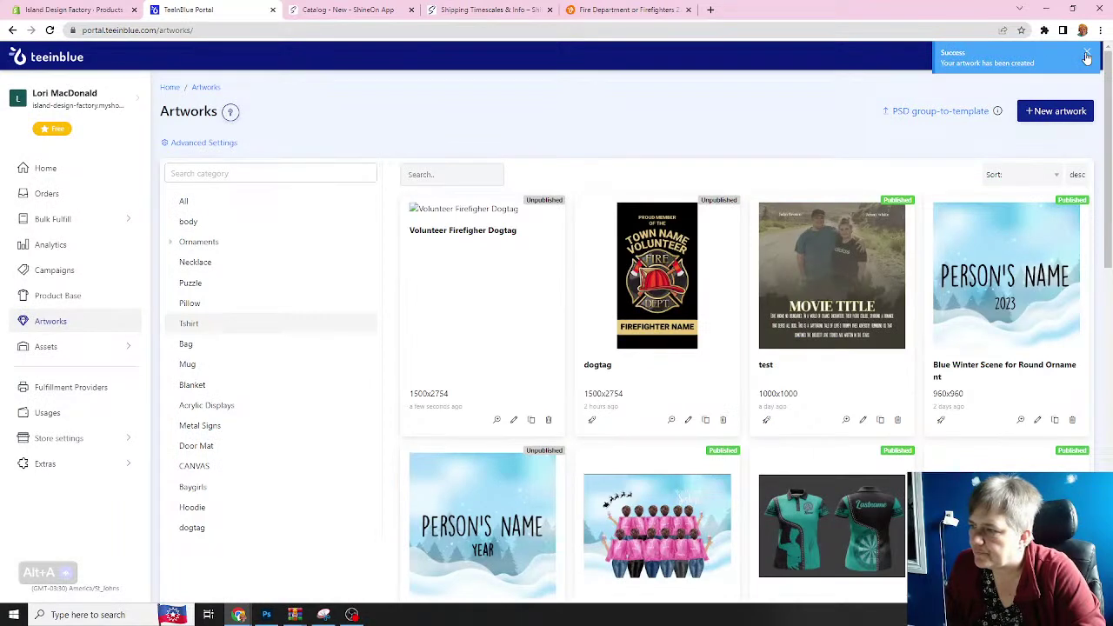
{"action": "left_click", "coordinate": [1087, 57]}
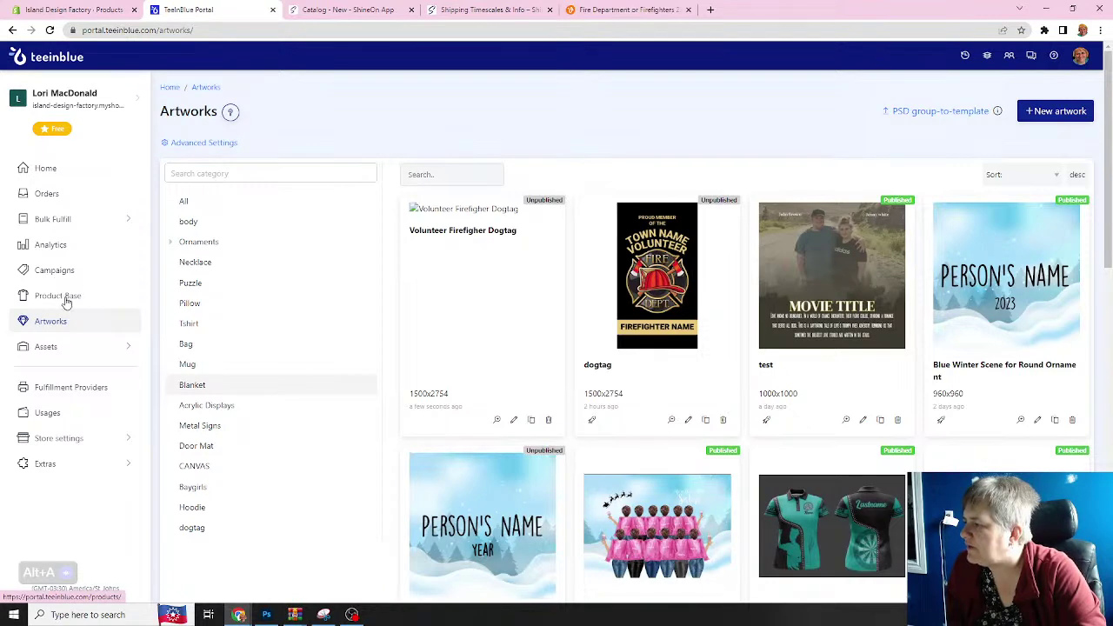
{"action": "left_click", "coordinate": [64, 271]}
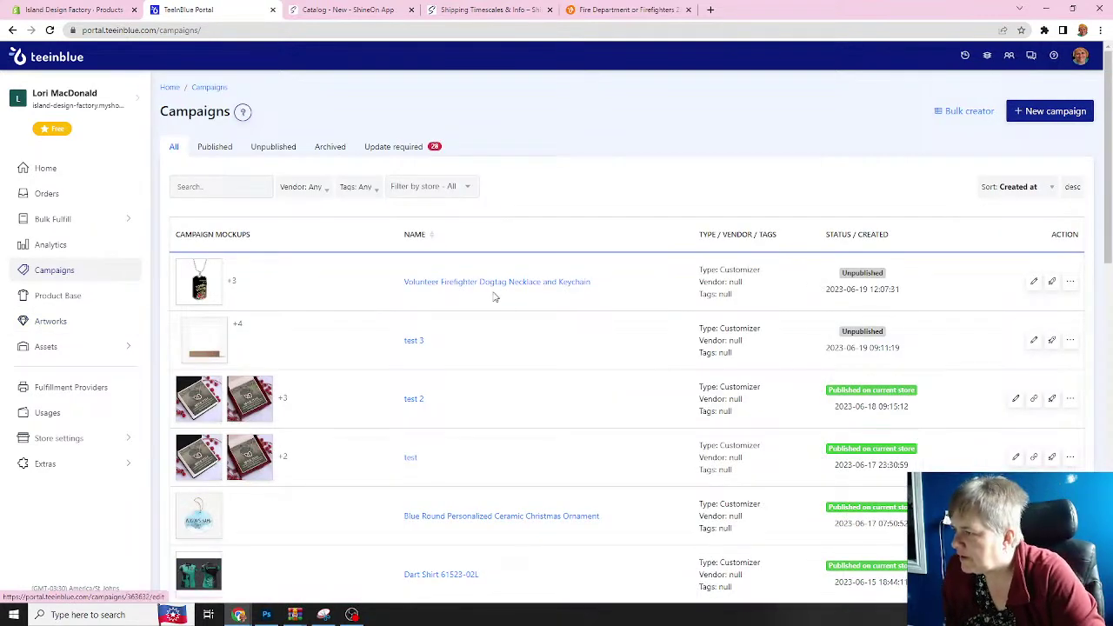
- Open the Volunteer Firefighter Dogtag Necklace and Keychain campaign from the list
{"action": "left_click", "coordinate": [421, 285]}
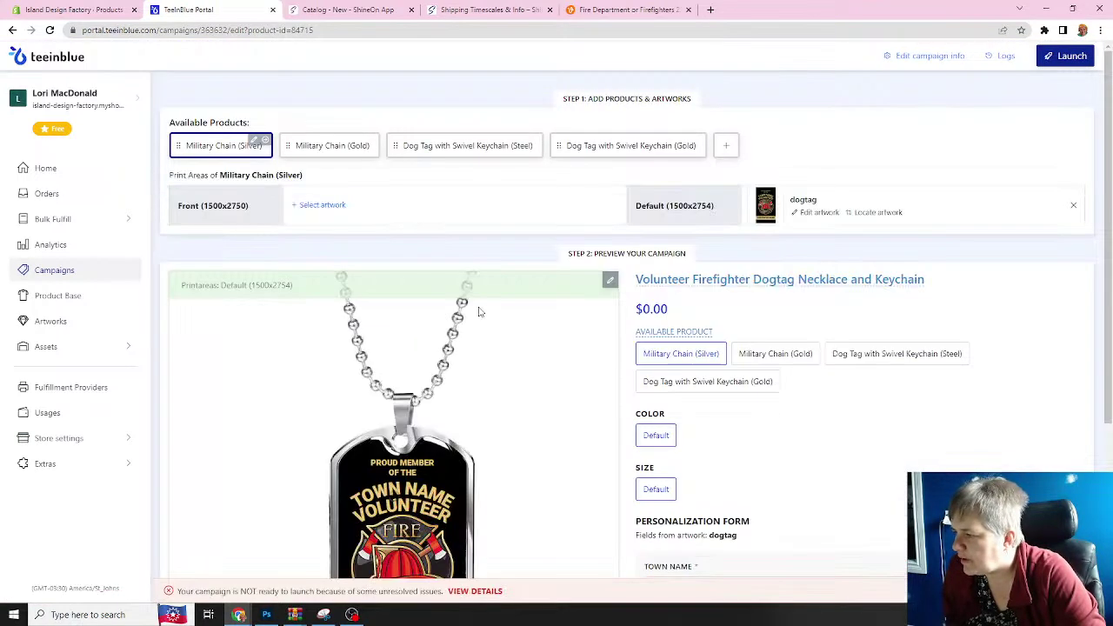
{"action": "scroll", "coordinate": [514, 332], "scroll_direction": "down", "scroll_amount": 3}
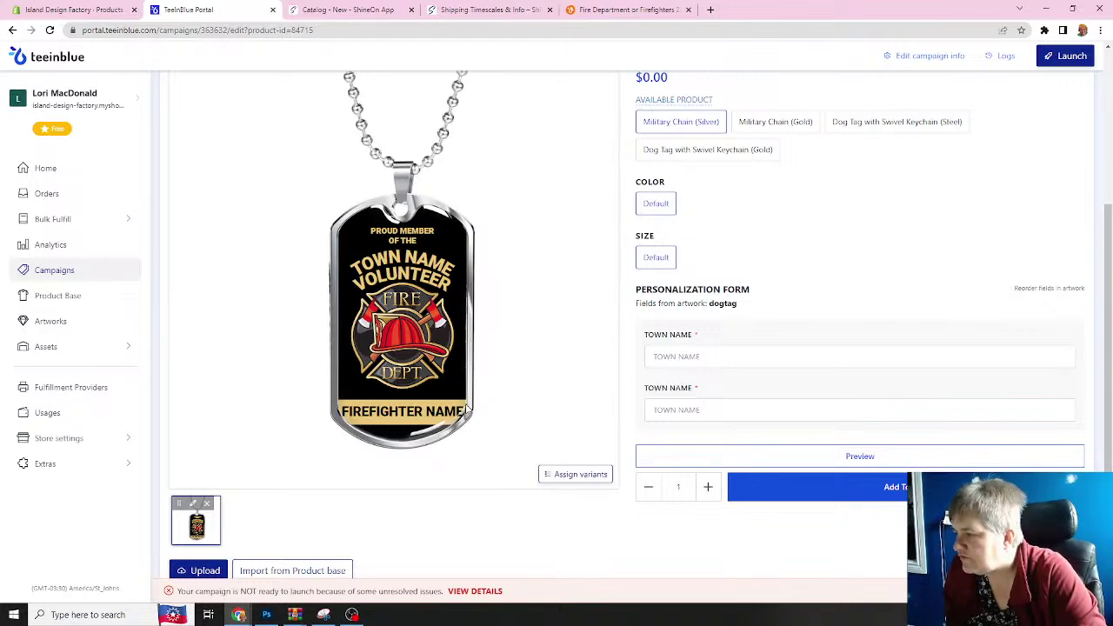
{"action": "scroll", "coordinate": [609, 365], "scroll_direction": "up", "scroll_amount": 2}
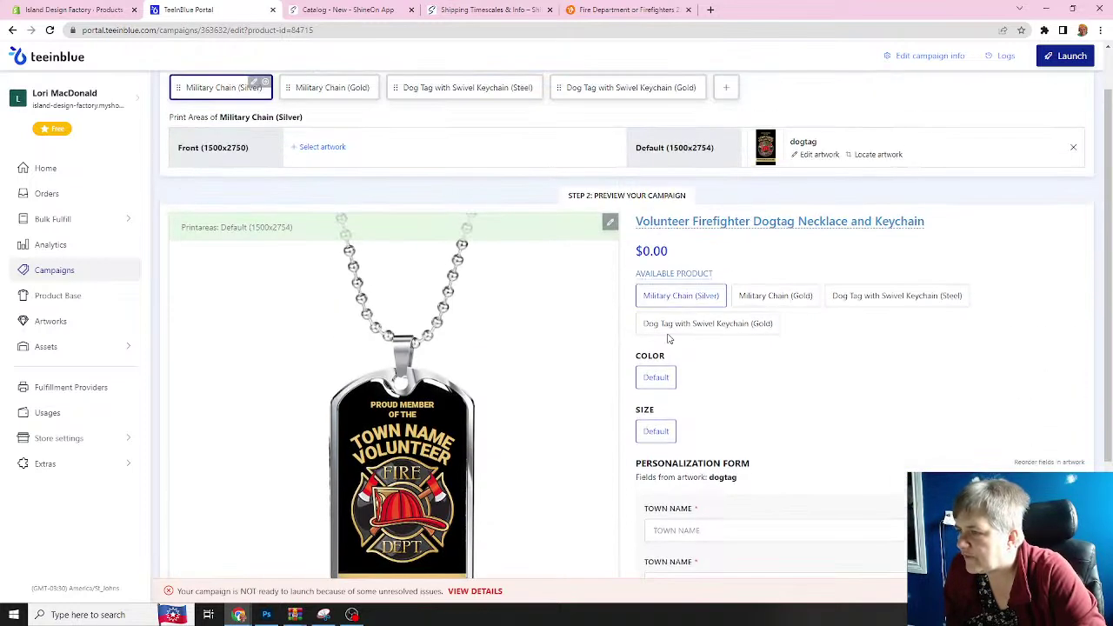
- Preview the Military Chain (Gold), Swivel Keychain (Steel) and Swivel Keychain (Gold) variants
{"action": "left_click", "coordinate": [766, 300]}
{"action": "scroll", "coordinate": [718, 347], "scroll_direction": "down", "scroll_amount": 2}
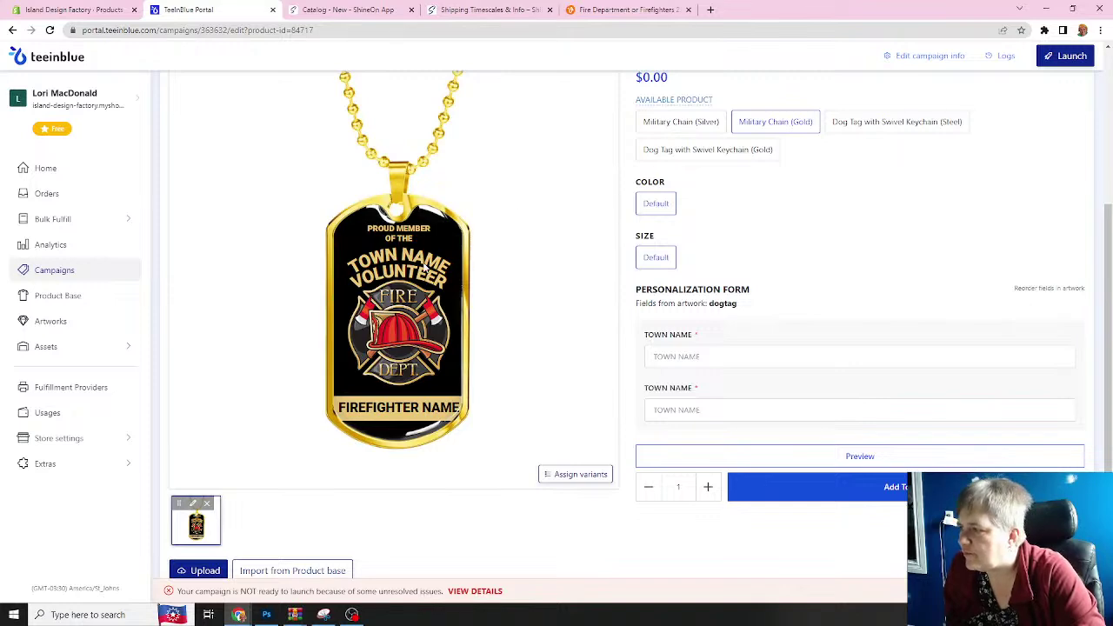
{"action": "left_click", "coordinate": [852, 124]}
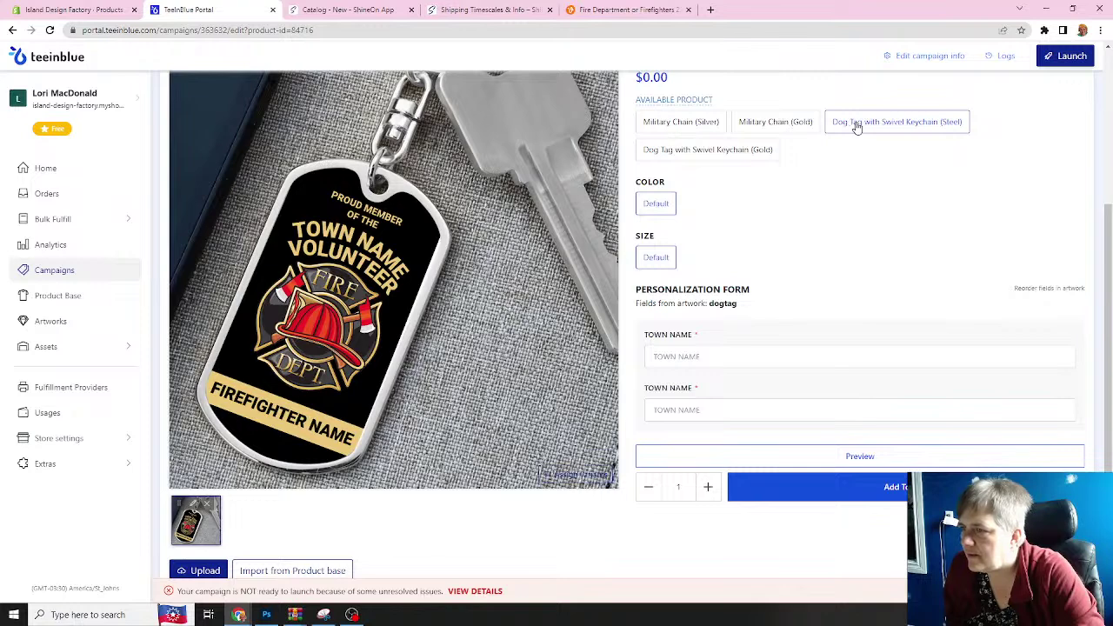
{"action": "left_click", "coordinate": [719, 153]}
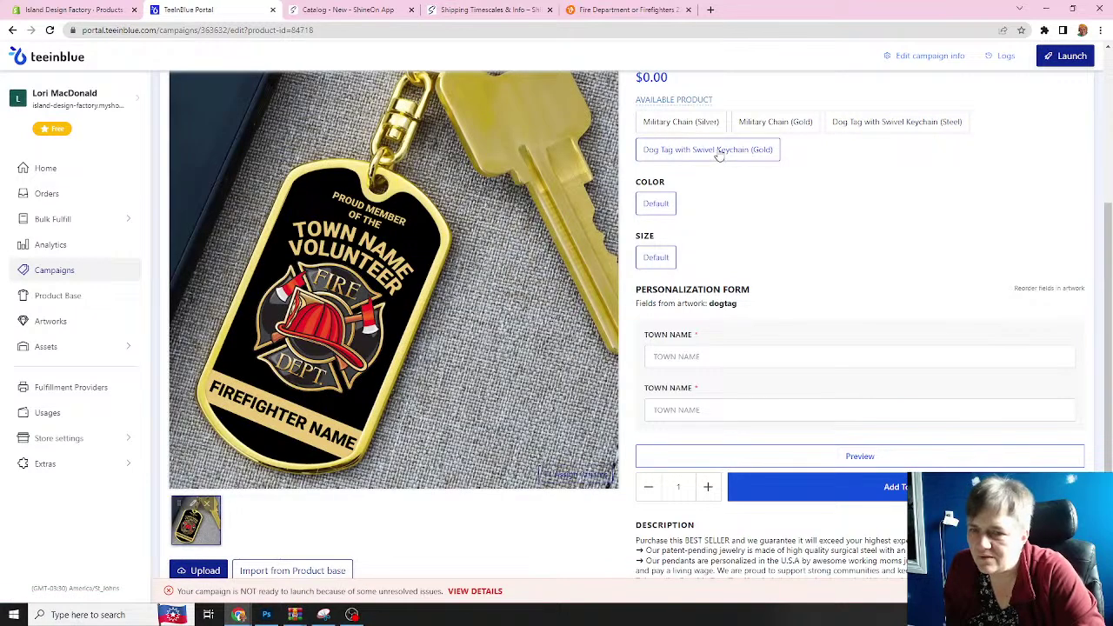
{"action": "scroll", "coordinate": [446, 291], "scroll_direction": "up", "scroll_amount": 3}
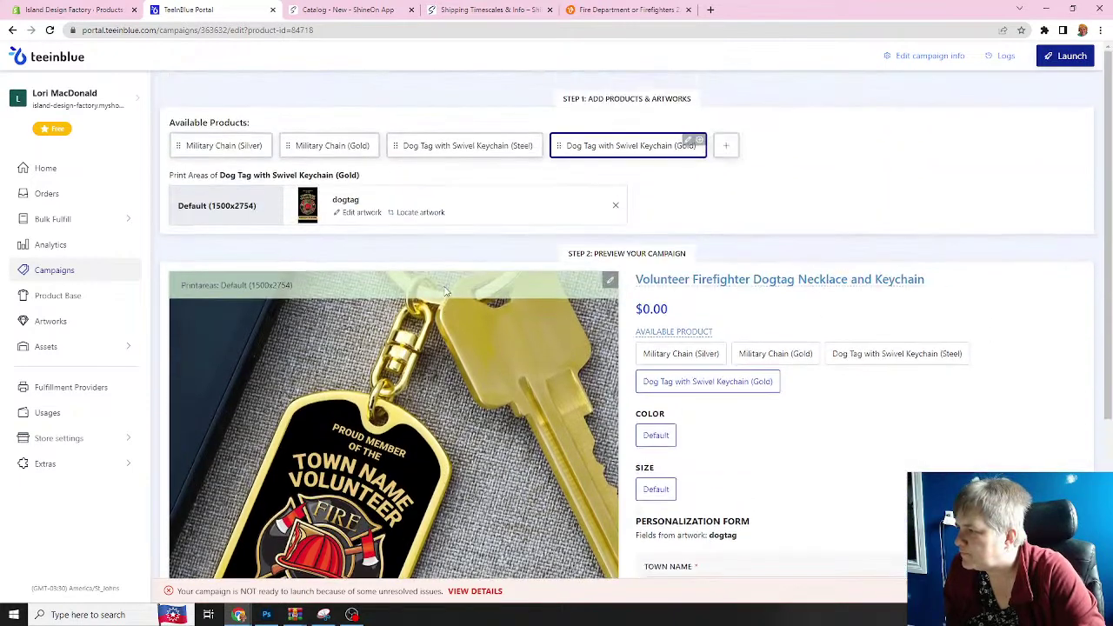
{"action": "scroll", "coordinate": [445, 291], "scroll_direction": "down", "scroll_amount": 2}
{"action": "scroll", "coordinate": [446, 292], "scroll_direction": "up", "scroll_amount": 2}
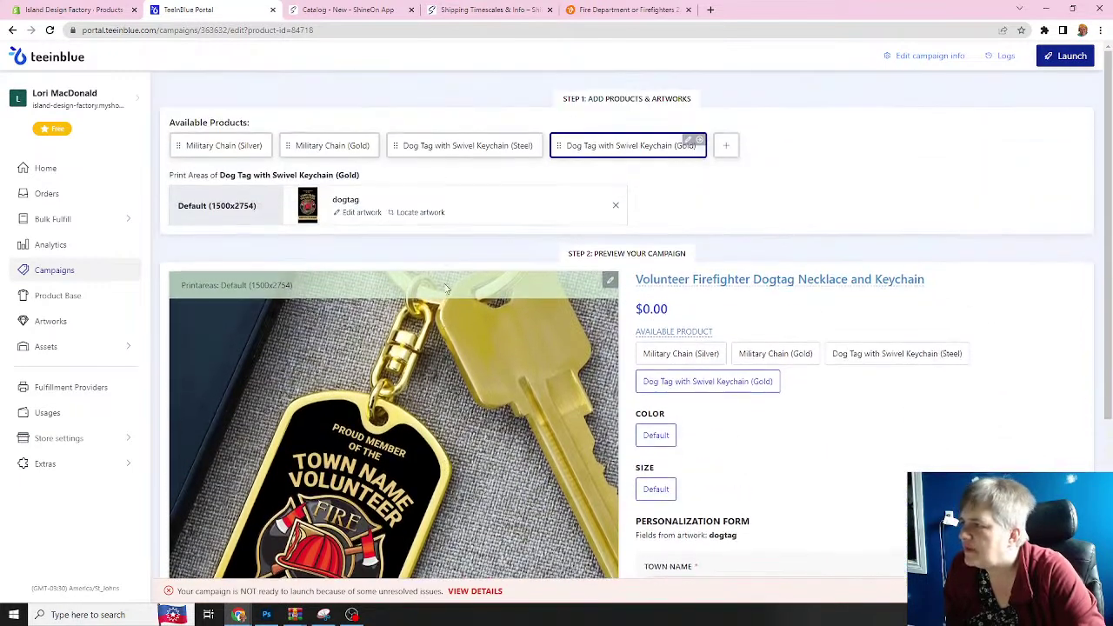
- From Campaigns, add a new campaign titled 'Volunteer Firefighter Dog Tag Neckace/KeyChain' and save it
{"action": "left_click", "coordinate": [67, 270]}
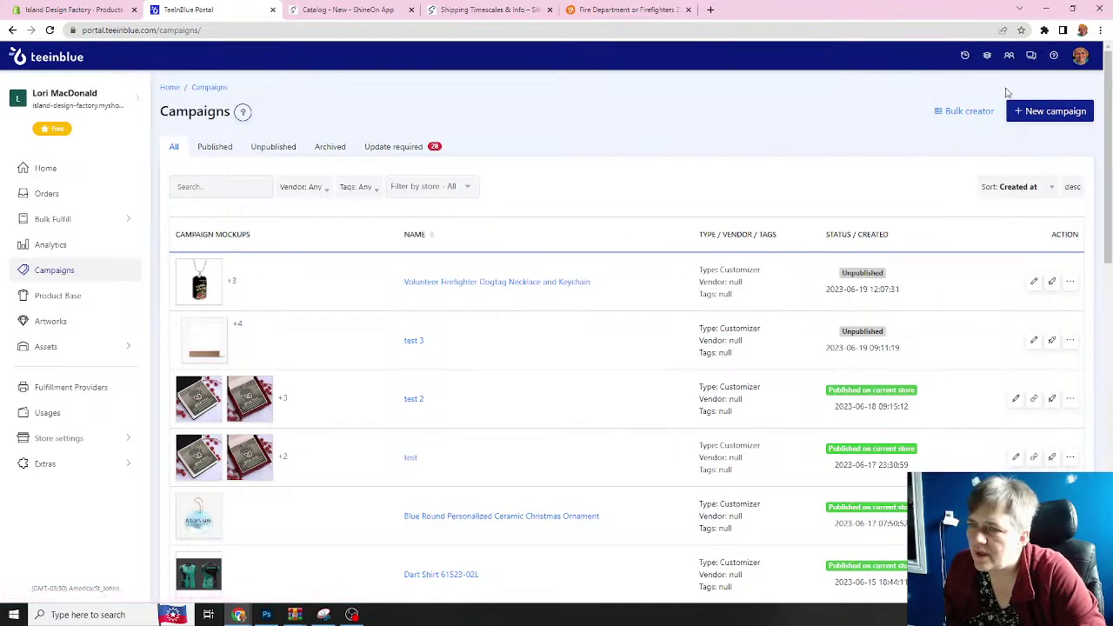
{"action": "left_click", "coordinate": [1050, 116]}
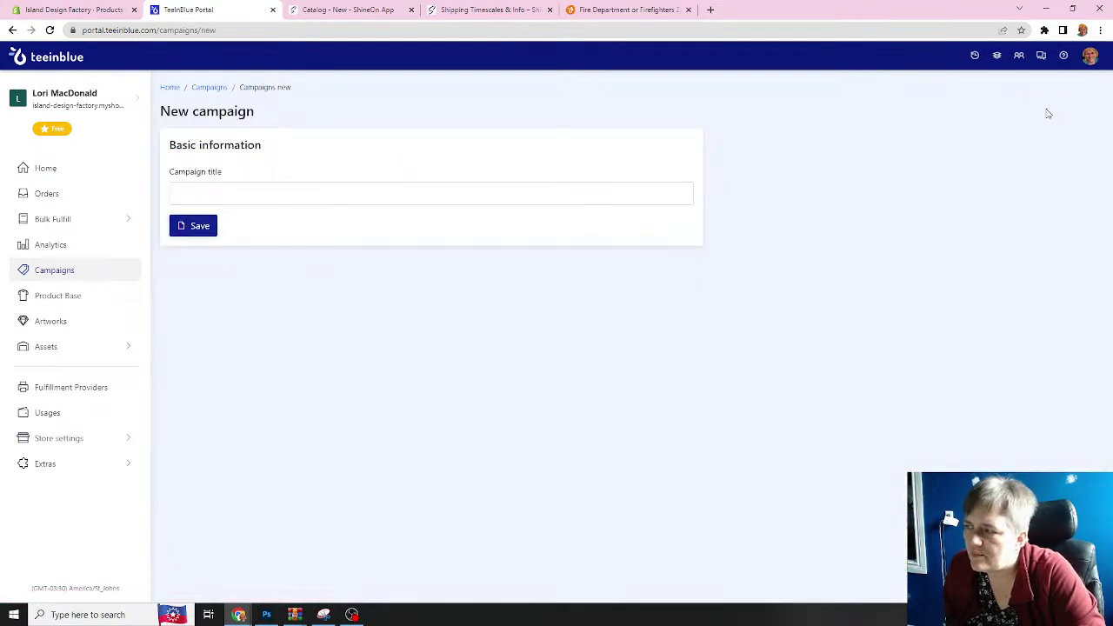
{"action": "left_click", "coordinate": [254, 195]}
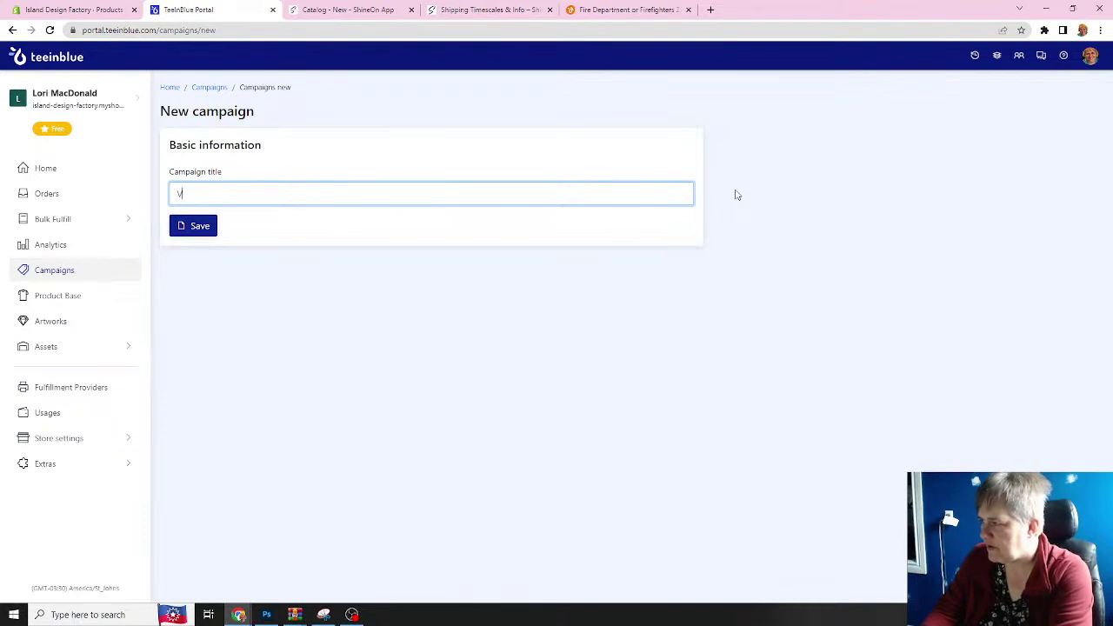
{"action": "type", "text": "Volunte"}
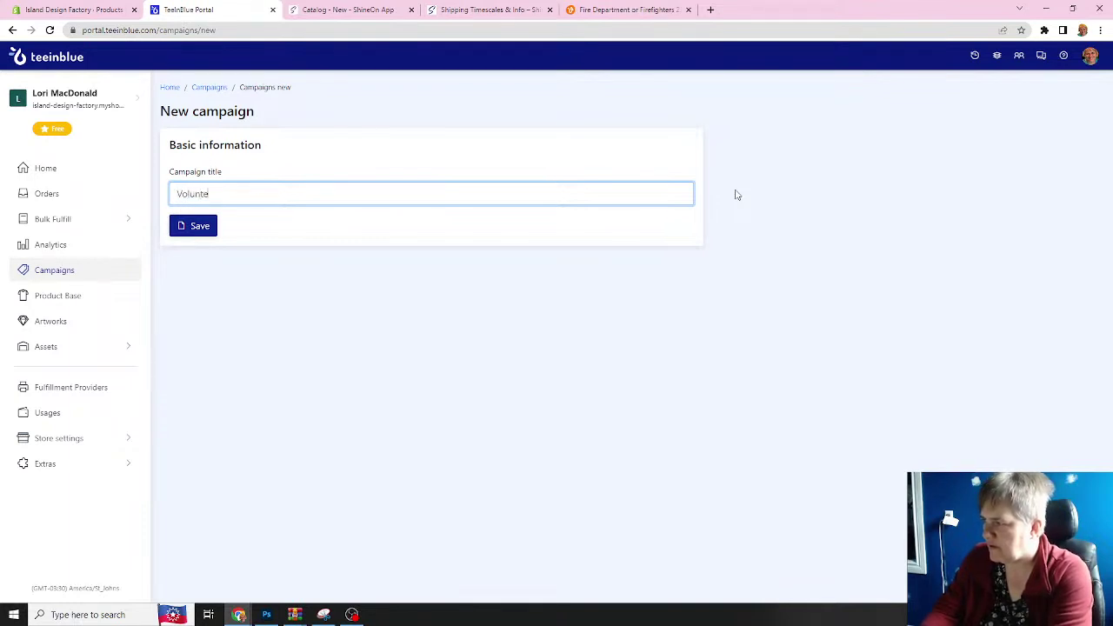
{"action": "type", "text": "er Firefighter Dog Tag"}
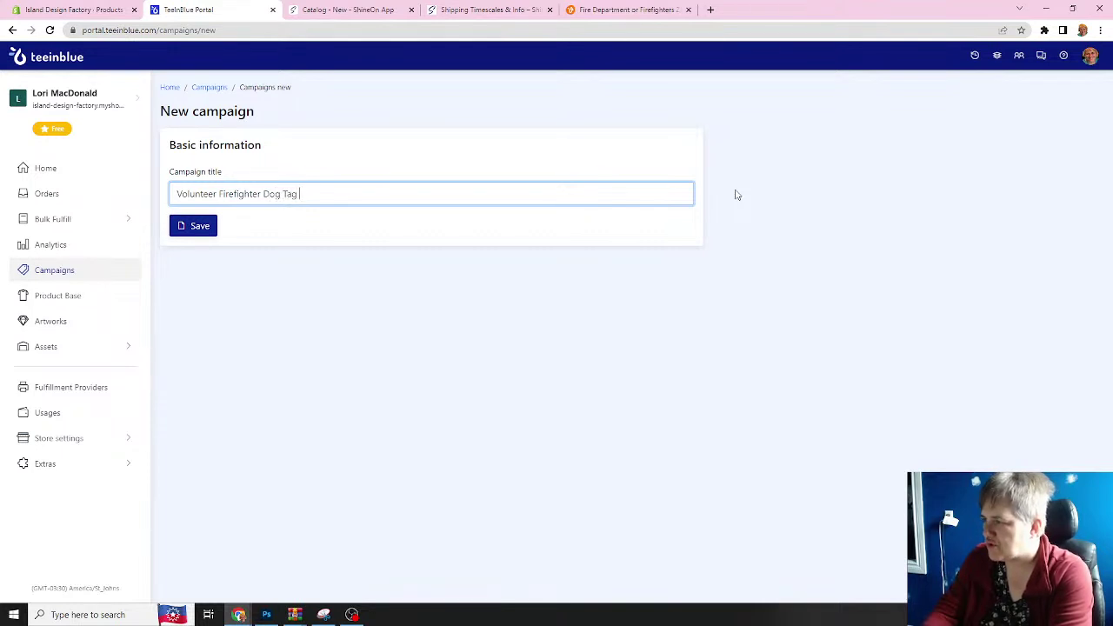
{"action": "type", "text": "Neckace an"}
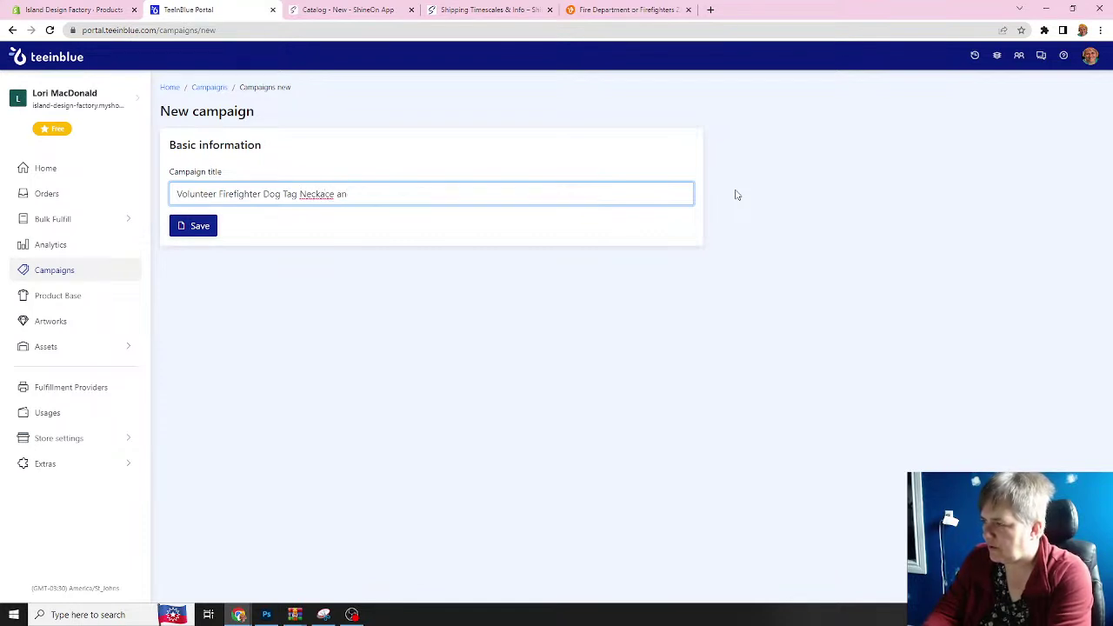
{"action": "type", "text": "N"}
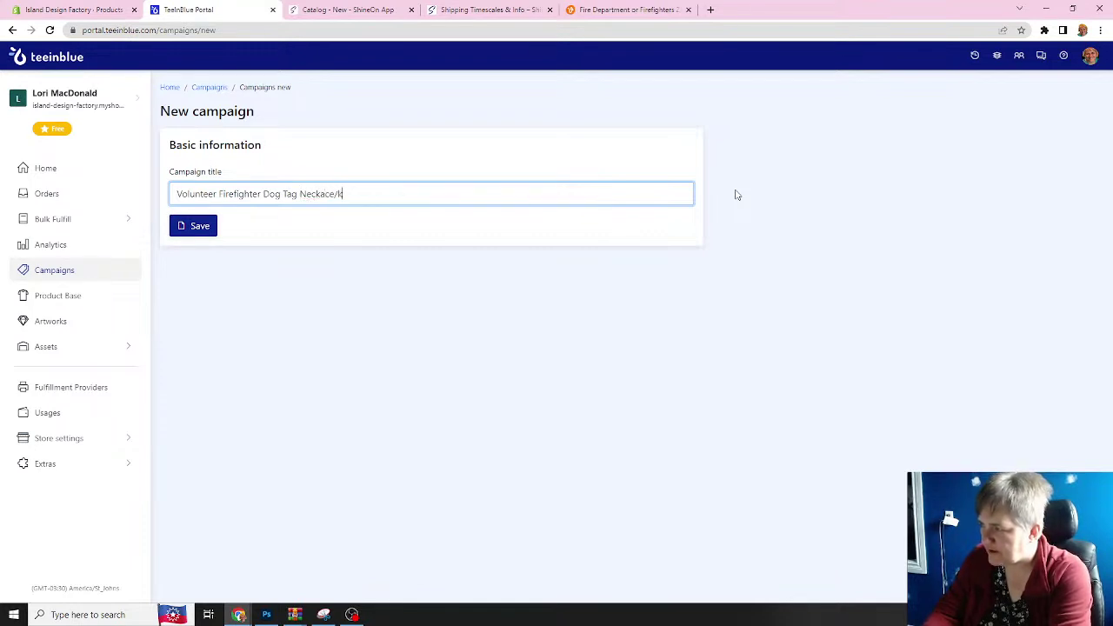
{"action": "type", "text": "eyChain"}
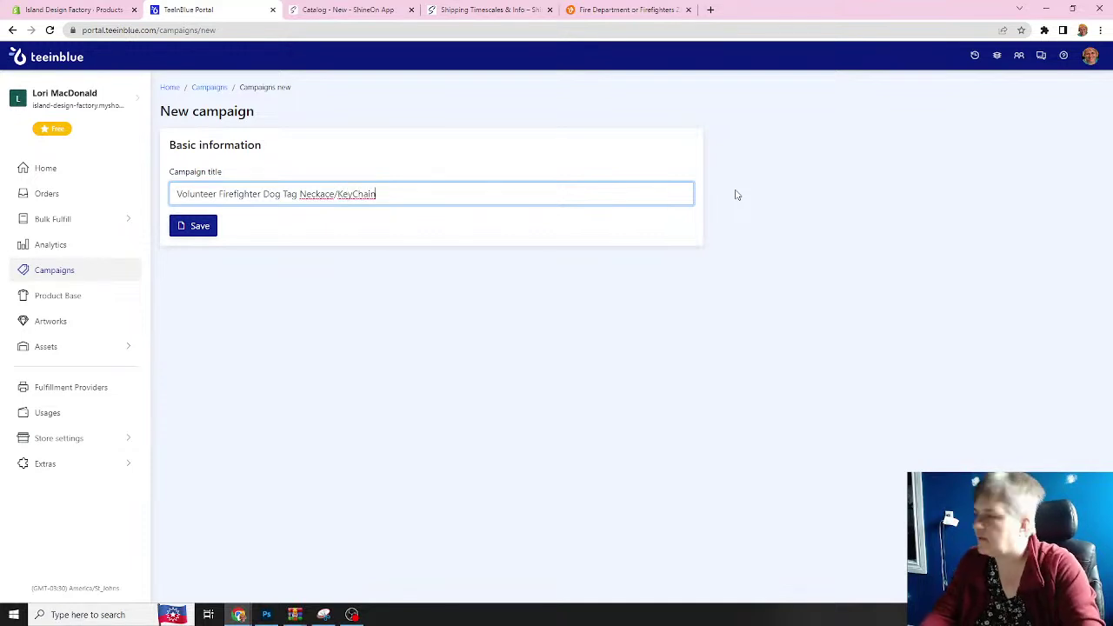
{"action": "left_click", "coordinate": [199, 228]}
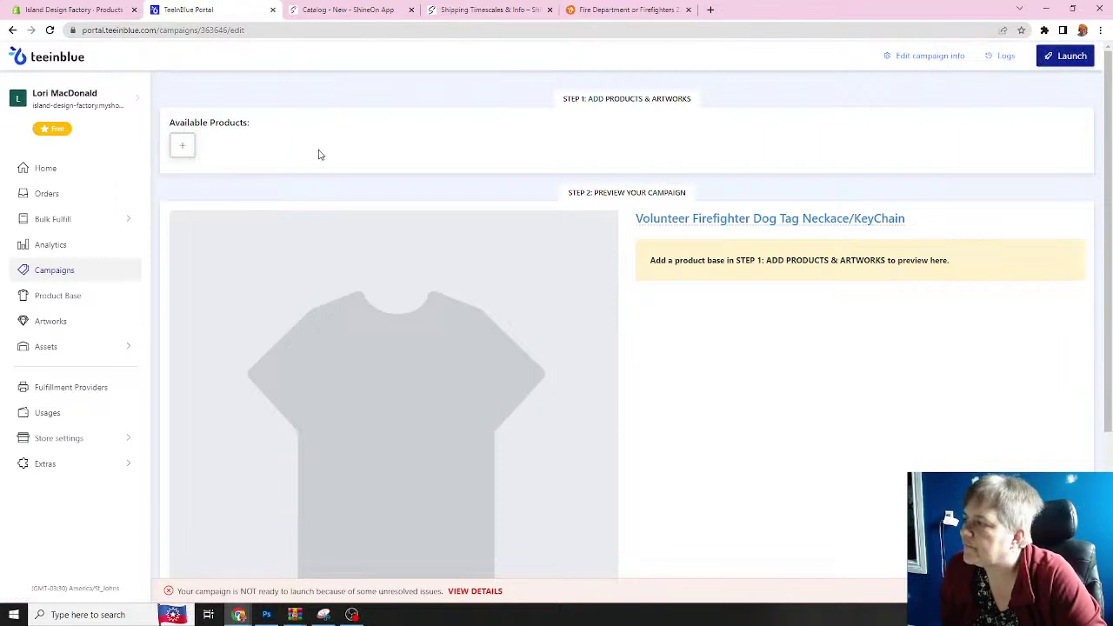
{"action": "left_click", "coordinate": [182, 145]}
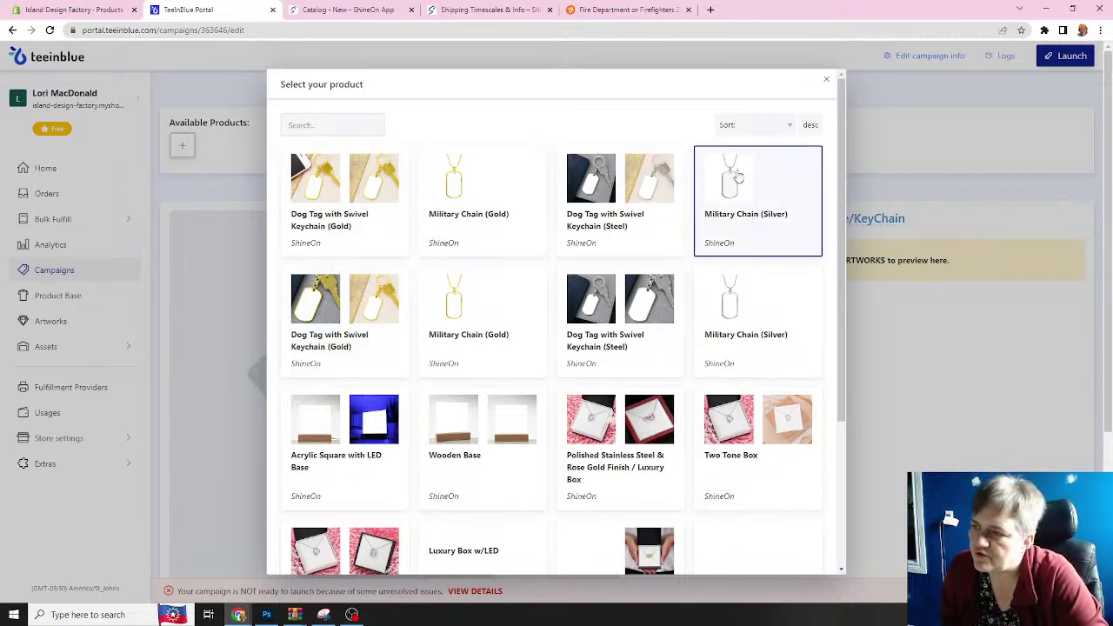
{"action": "left_click", "coordinate": [739, 184]}
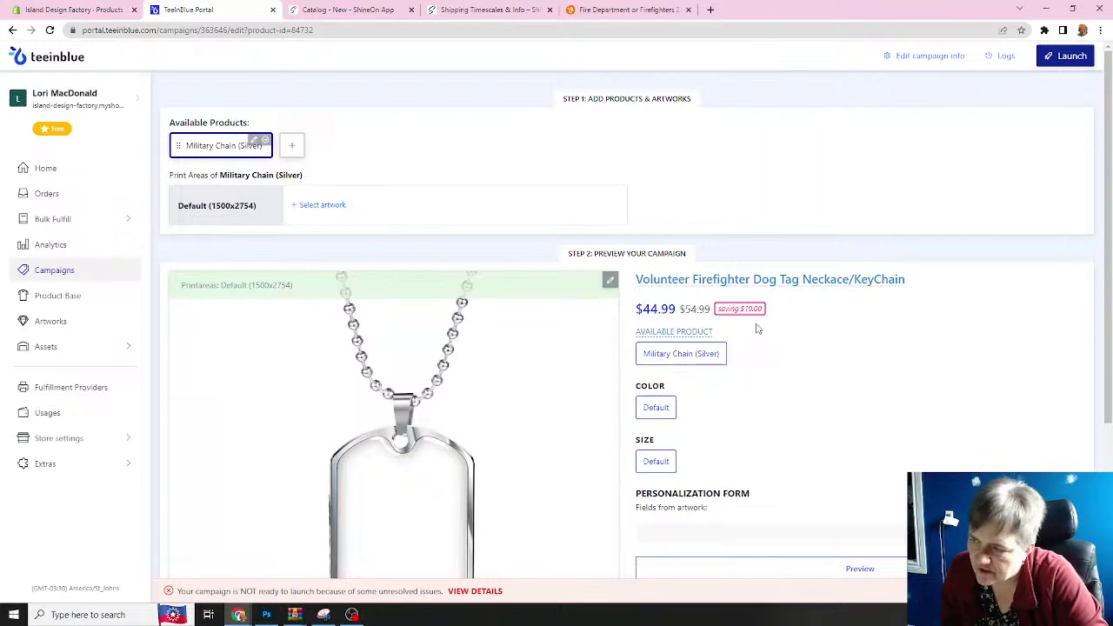
{"action": "left_click", "coordinate": [329, 207]}
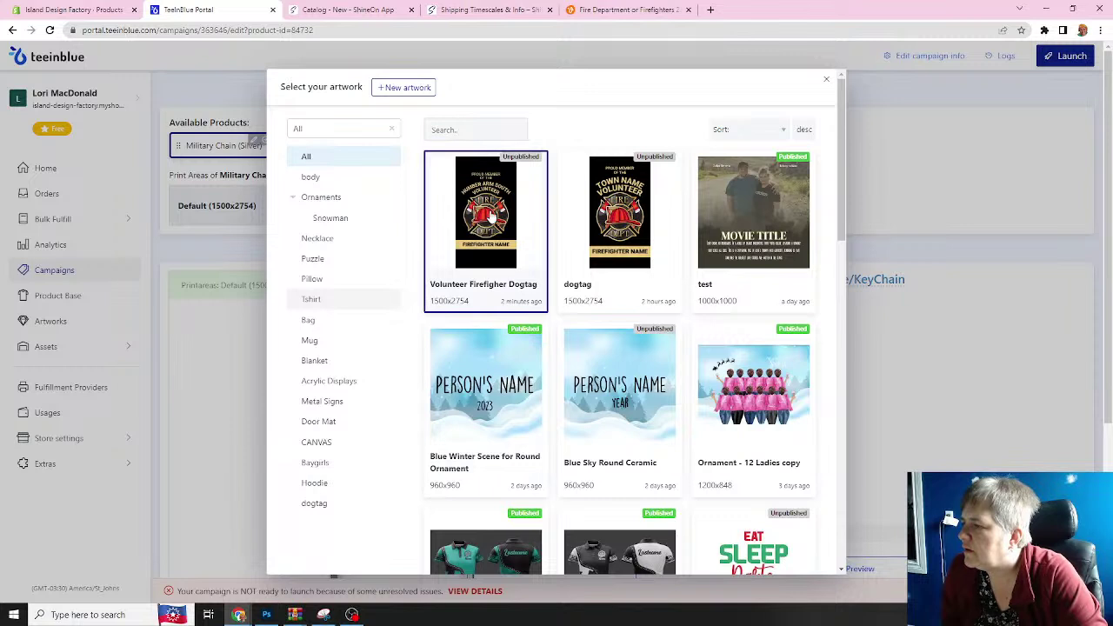
{"action": "left_click", "coordinate": [487, 233]}
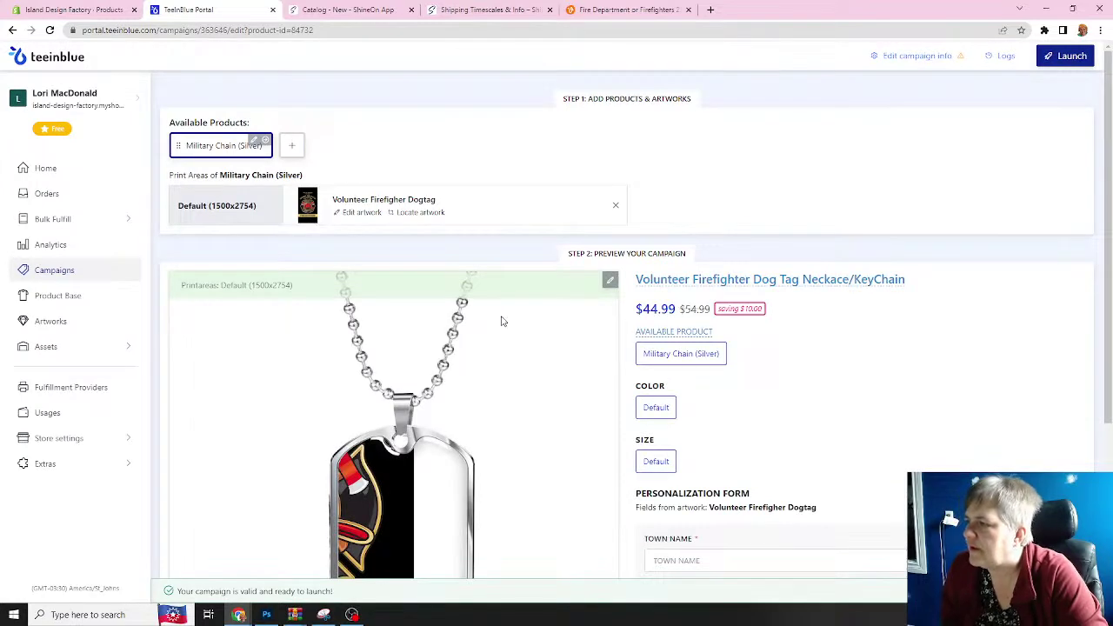
{"action": "scroll", "coordinate": [489, 325], "scroll_direction": "down", "scroll_amount": 3}
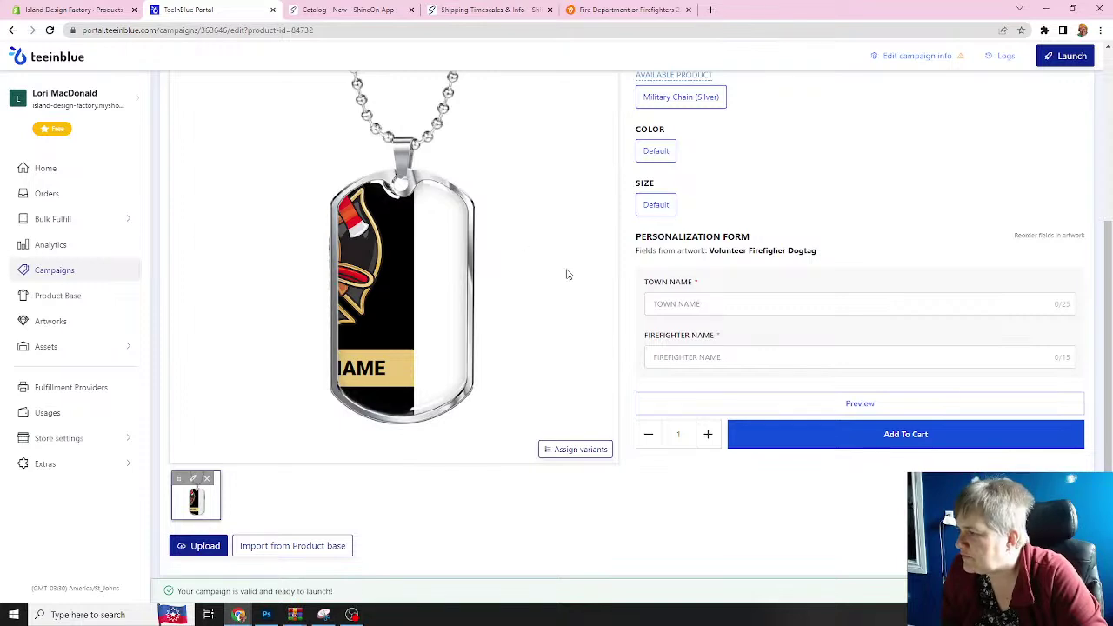
{"action": "scroll", "coordinate": [519, 268], "scroll_direction": "up", "scroll_amount": 2}
{"action": "scroll", "coordinate": [518, 268], "scroll_direction": "down", "scroll_amount": 2}
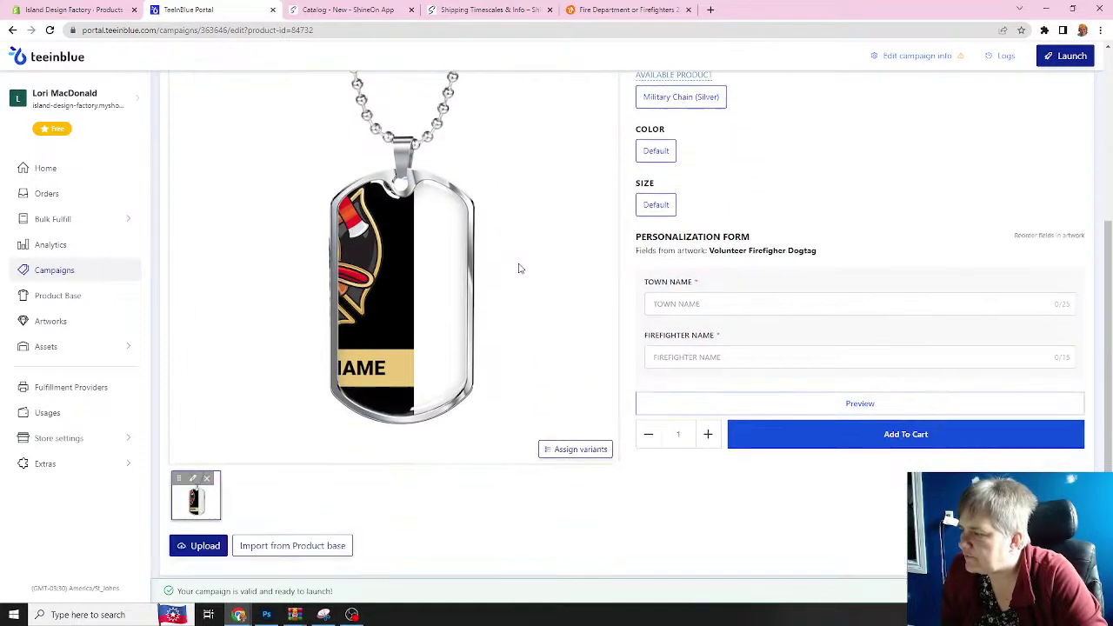
{"action": "scroll", "coordinate": [508, 365], "scroll_direction": "up", "scroll_amount": 3}
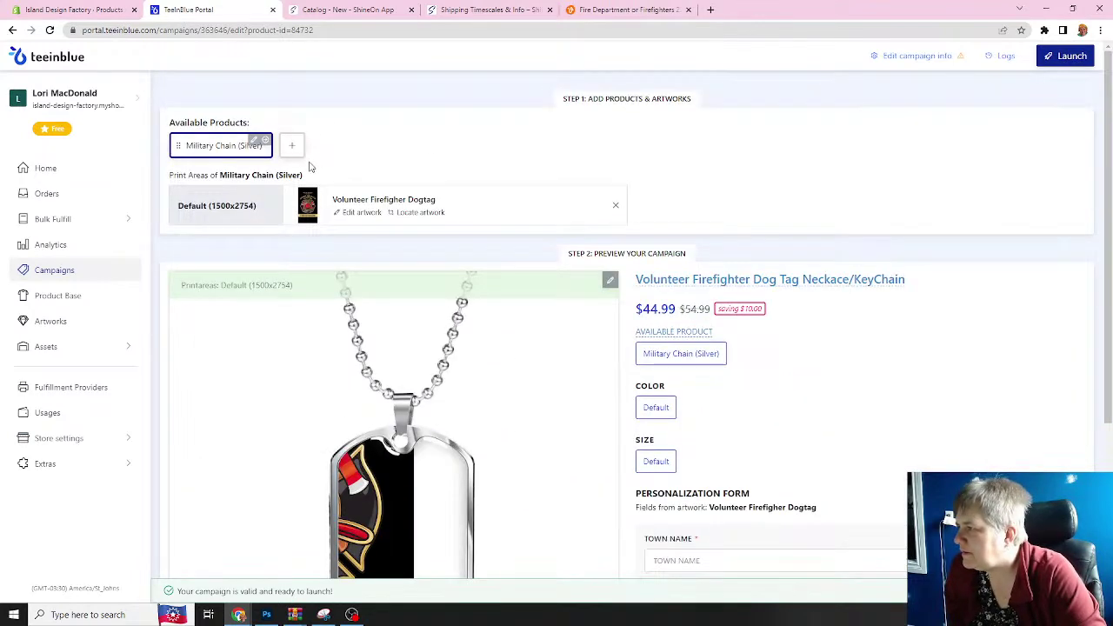
{"action": "scroll", "coordinate": [389, 177], "scroll_direction": "down", "scroll_amount": 3}
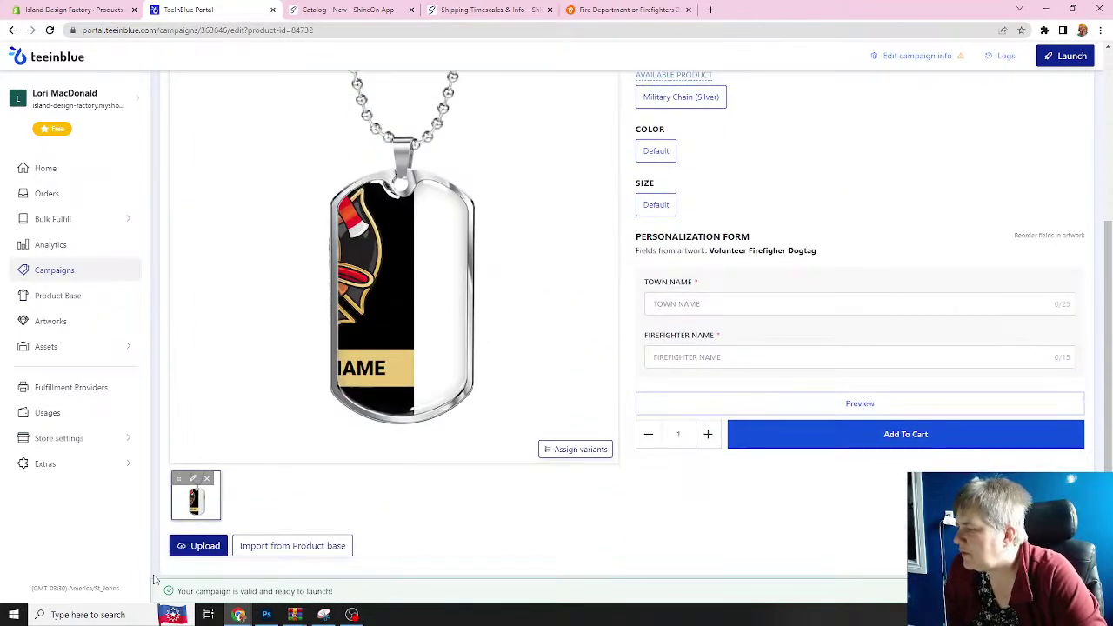
- Open the dog tag mockup in the Mockup Editor and hide the tag image layer to expose the printarea
{"action": "left_click", "coordinate": [194, 479]}
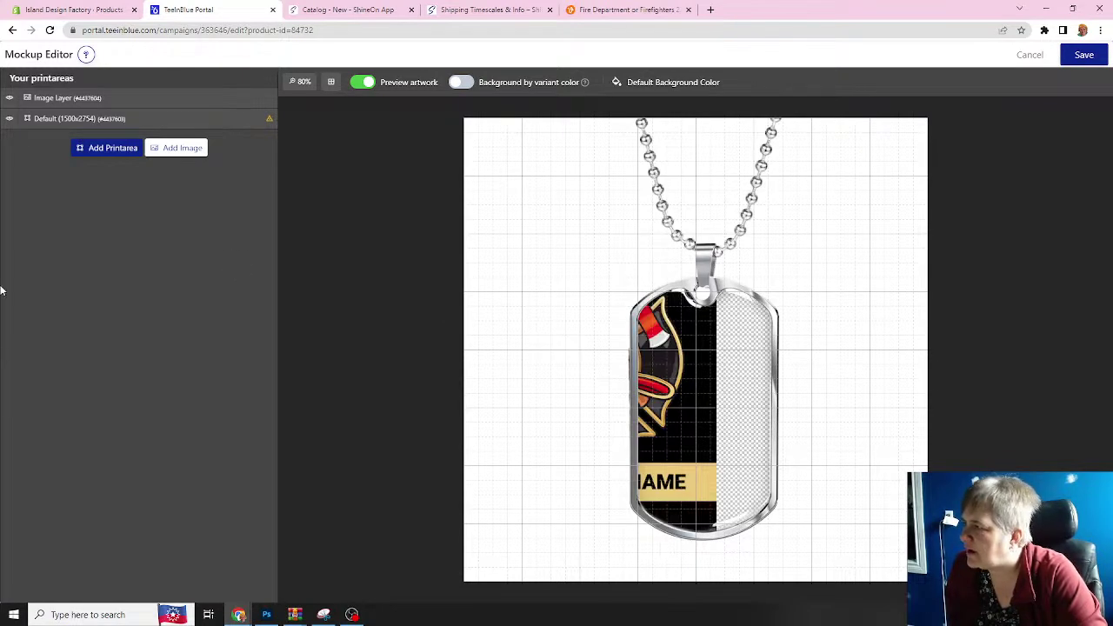
{"action": "left_click", "coordinate": [8, 122]}
{"action": "left_click", "coordinate": [11, 102]}
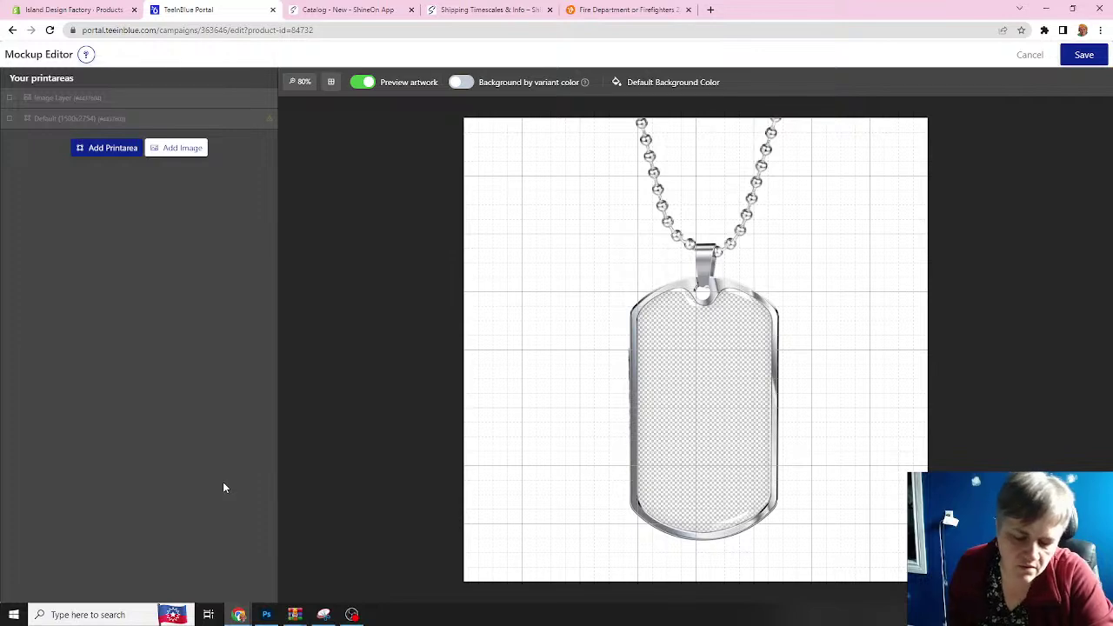
{"action": "left_click", "coordinate": [10, 121]}
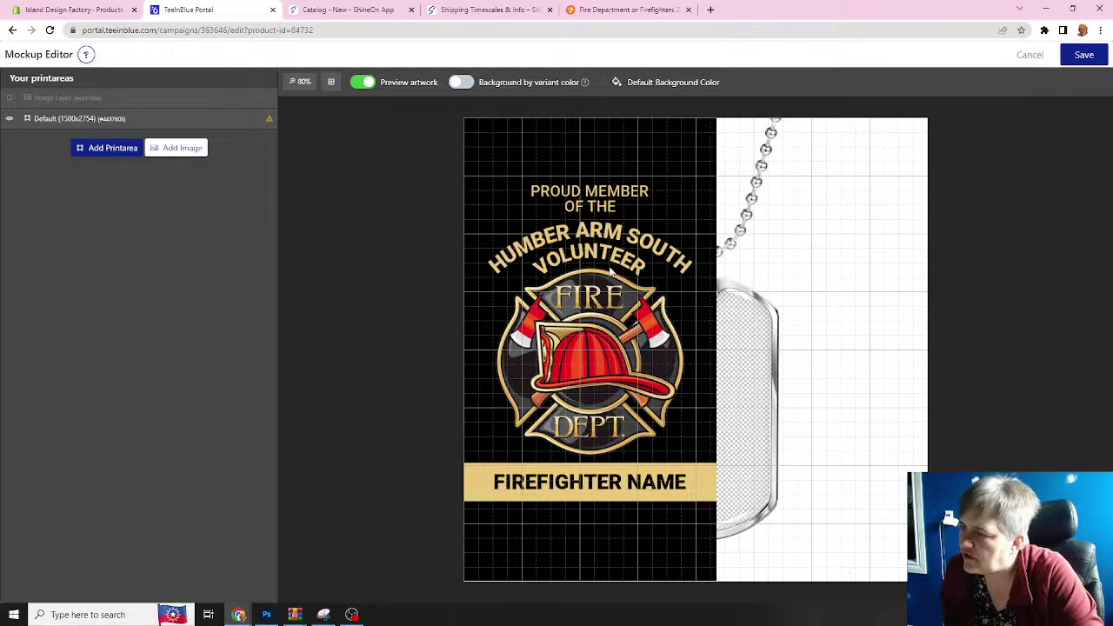
- Move and resize the Default printarea to about 533x533 over the tag, re-show the tag image, and save
{"action": "left_click", "coordinate": [659, 293]}
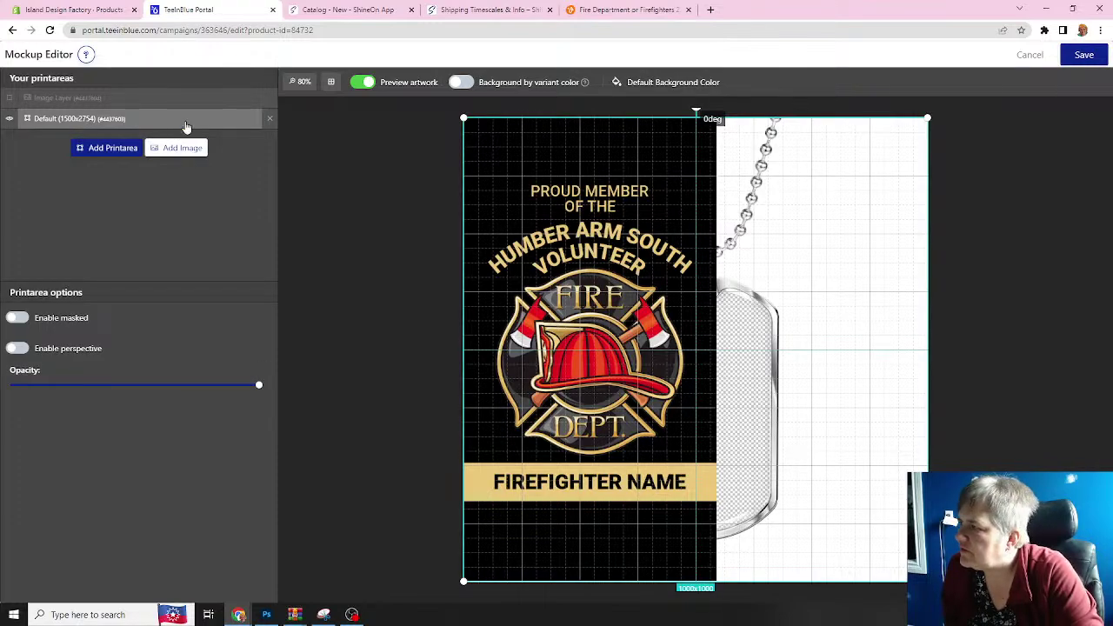
{"action": "left_click_drag", "start_coordinate": [642, 329], "coordinate": [765, 371]}
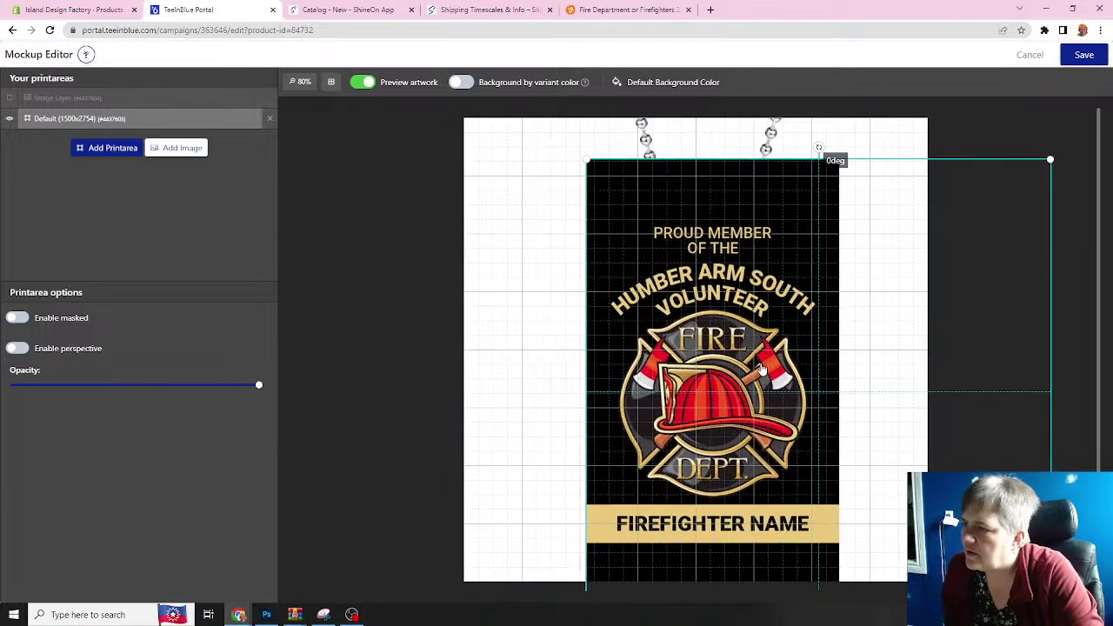
{"action": "left_click_drag", "start_coordinate": [1050, 159], "coordinate": [848, 385]}
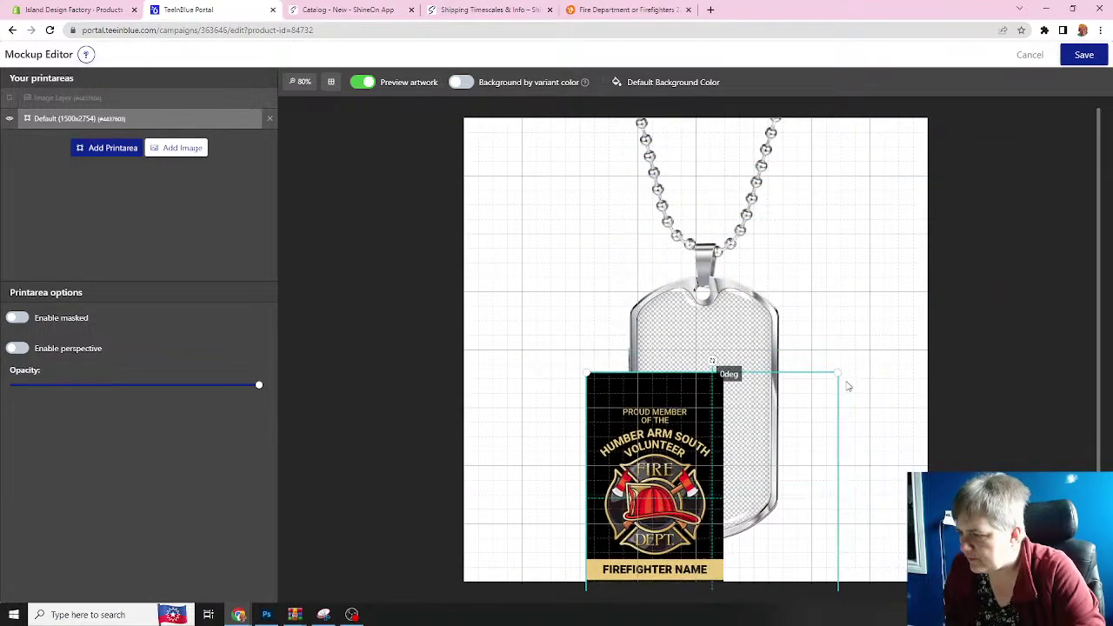
{"action": "left_click_drag", "start_coordinate": [721, 418], "coordinate": [726, 349]}
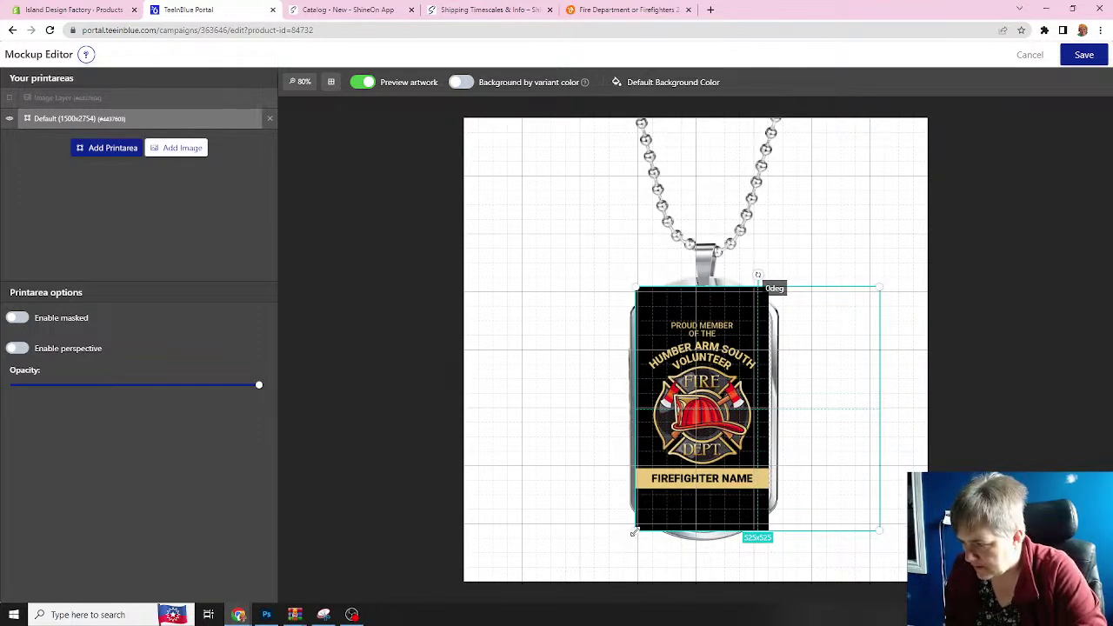
{"action": "left_click_drag", "start_coordinate": [633, 533], "coordinate": [630, 536]}
{"action": "left_click_drag", "start_coordinate": [679, 453], "coordinate": [687, 459]}
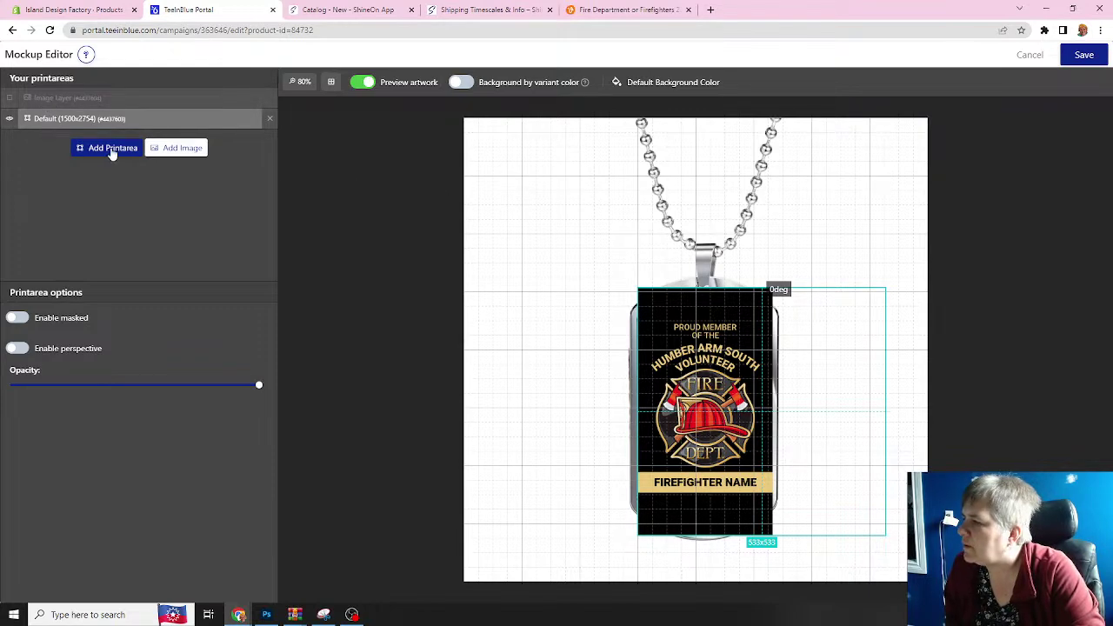
{"action": "left_click", "coordinate": [9, 101]}
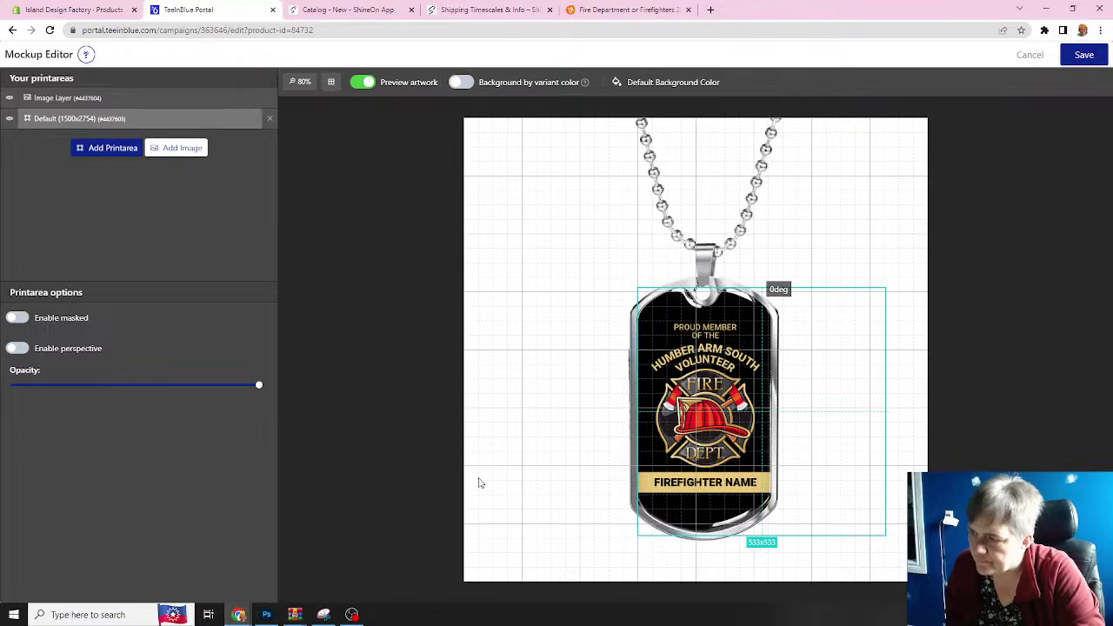
{"action": "left_click", "coordinate": [1079, 56]}
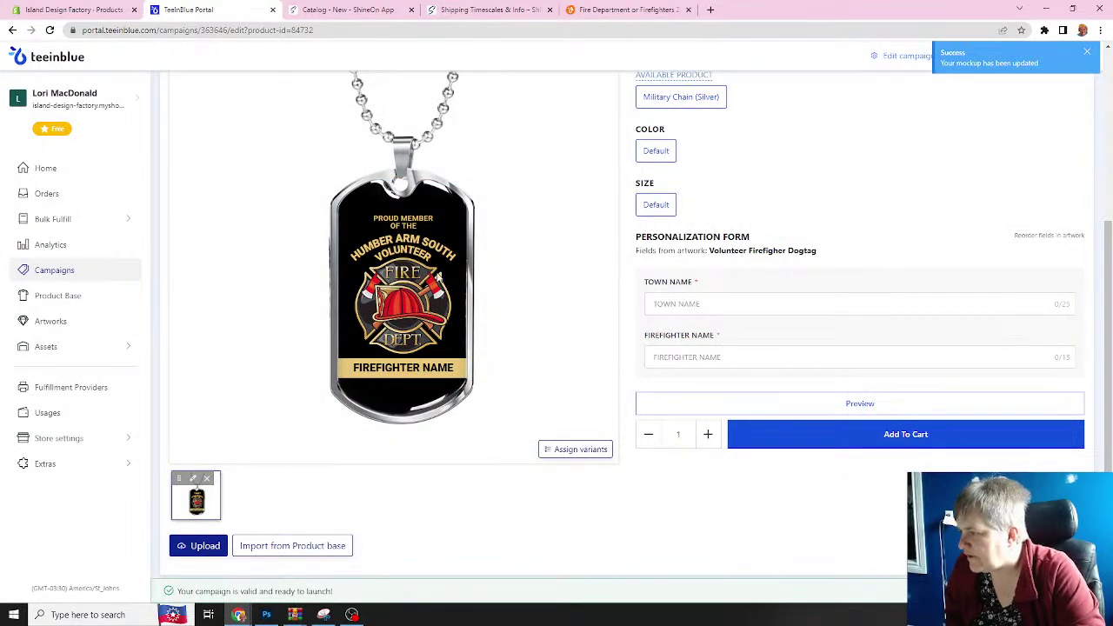
- Test the Town Name field with SUMMERSIDE and PASADENA, ending on BONAVISTA
{"action": "scroll", "coordinate": [467, 288], "scroll_direction": "up", "scroll_amount": 2}
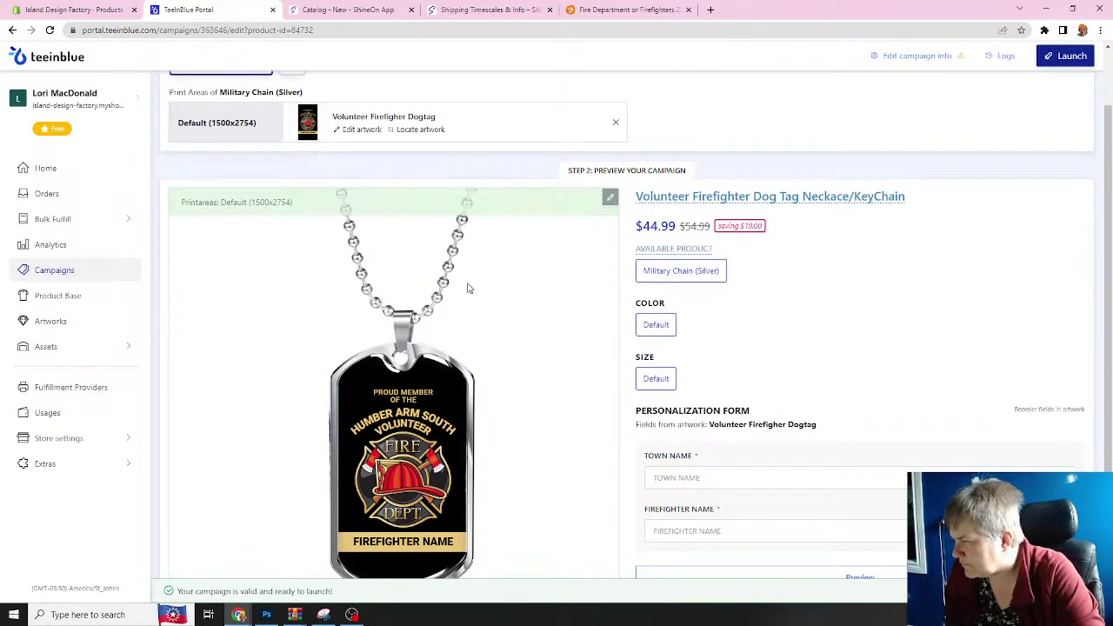
{"action": "scroll", "coordinate": [467, 288], "scroll_direction": "down", "scroll_amount": 2}
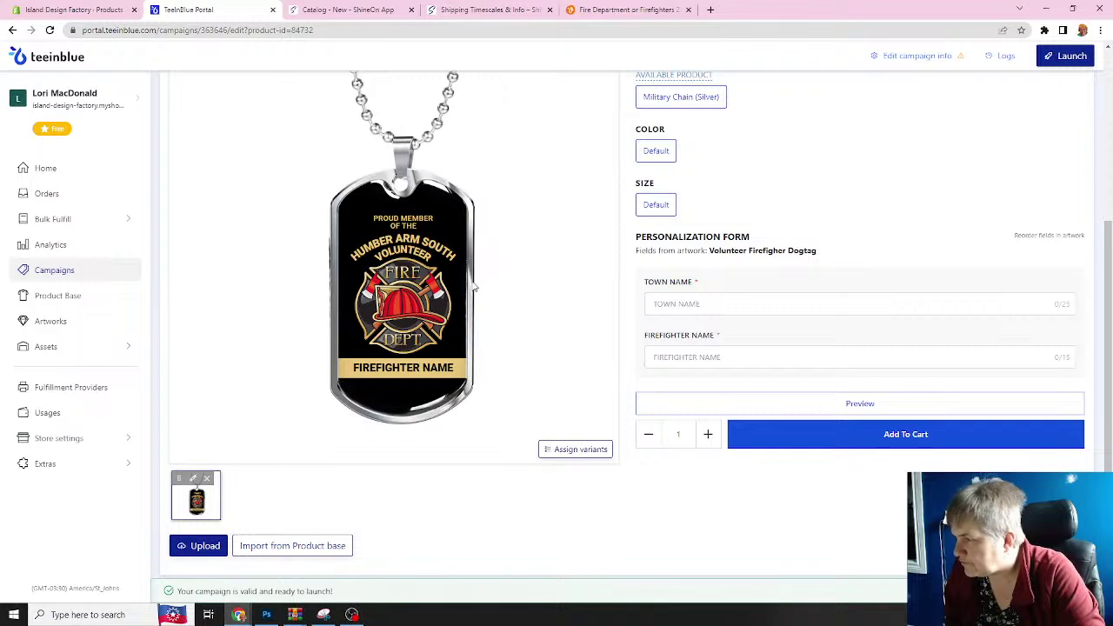
{"action": "left_click", "coordinate": [678, 304]}
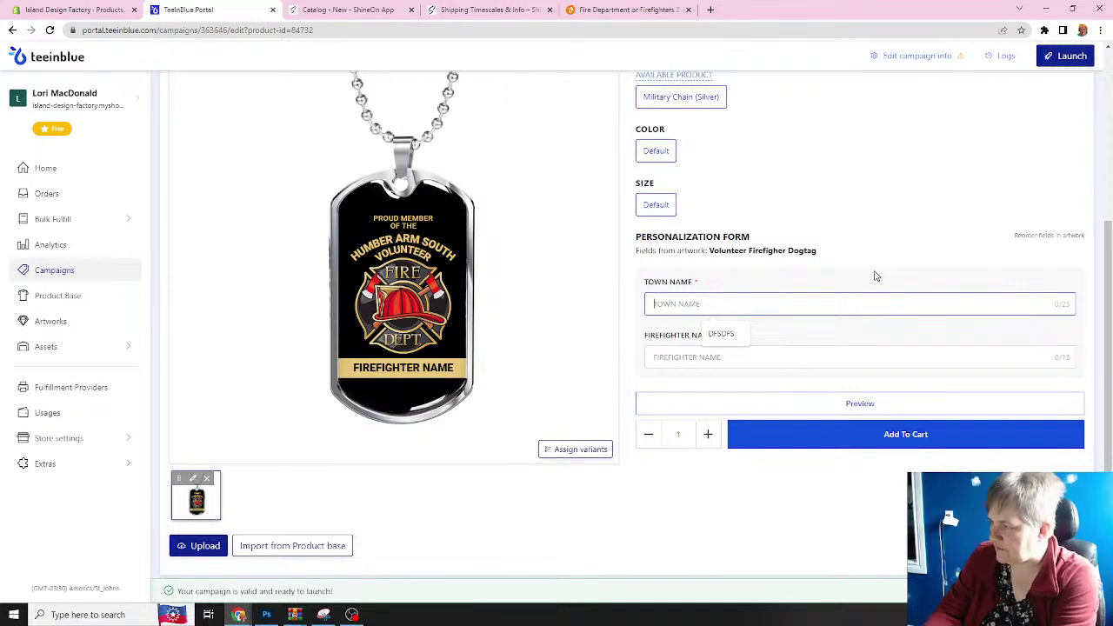
{"action": "type", "text": "SUMMERSIDE"}
{"action": "key", "text": "BackSpace"}
{"action": "key", "text": "BackSpace"}
{"action": "key", "text": "BackSpace"}
{"action": "key", "text": "BackSpace"}
{"action": "key", "text": "BackSpace"}
{"action": "key", "text": "BackSpace"}
{"action": "key", "text": "BackSpace"}
{"action": "key", "text": "BackSpace"}
{"action": "key", "text": "BackSpace"}
{"action": "key", "text": "BackSpace"}
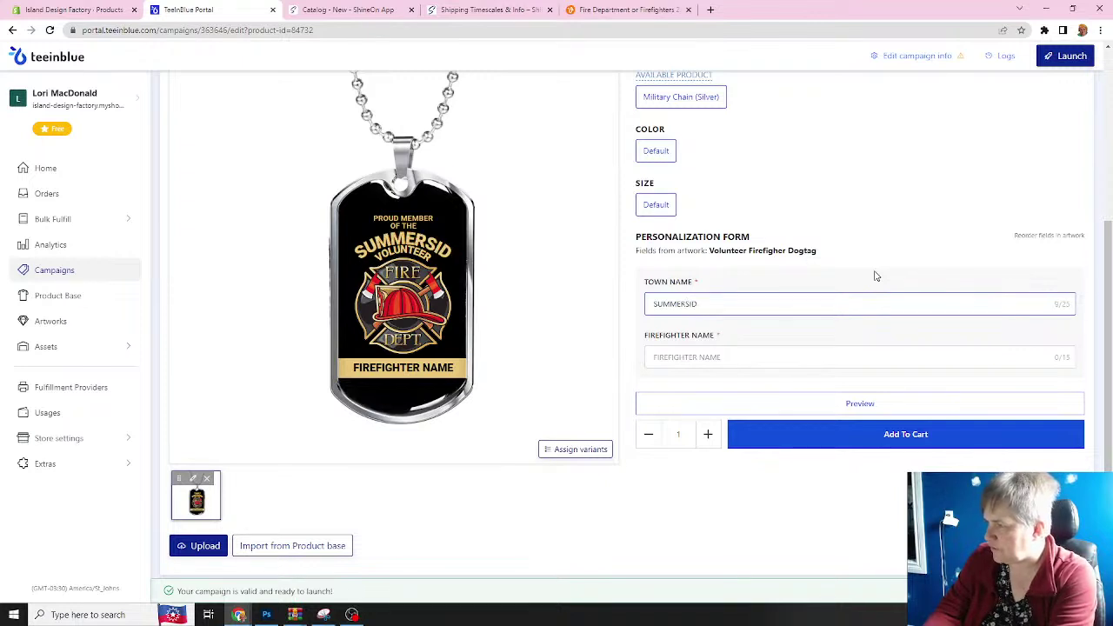
{"action": "type", "text": "P"}
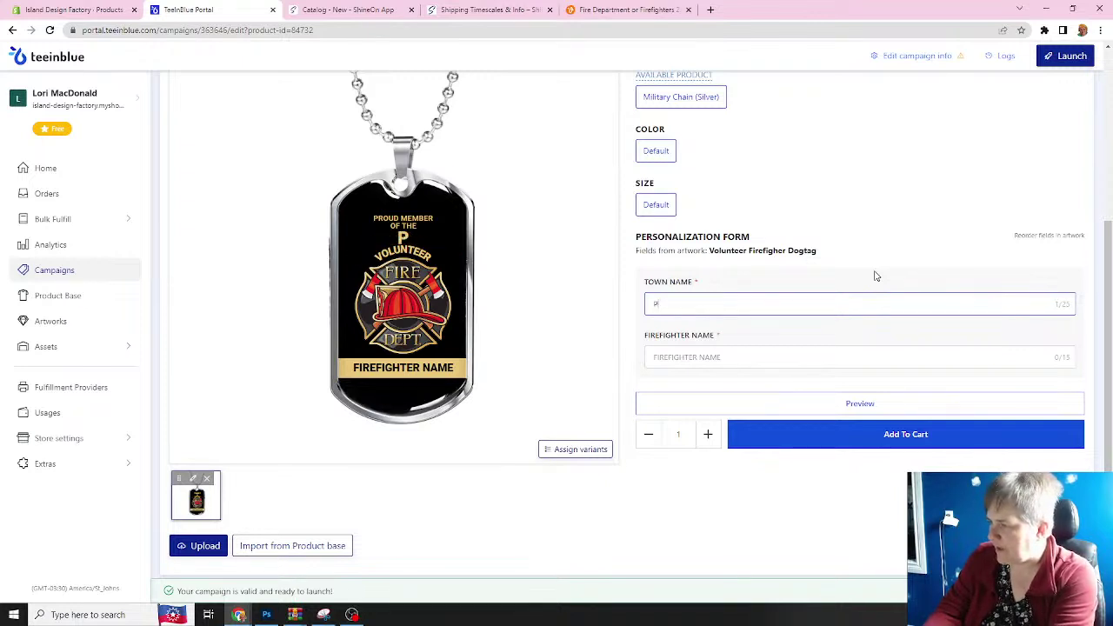
{"action": "type", "text": "ASADENA"}
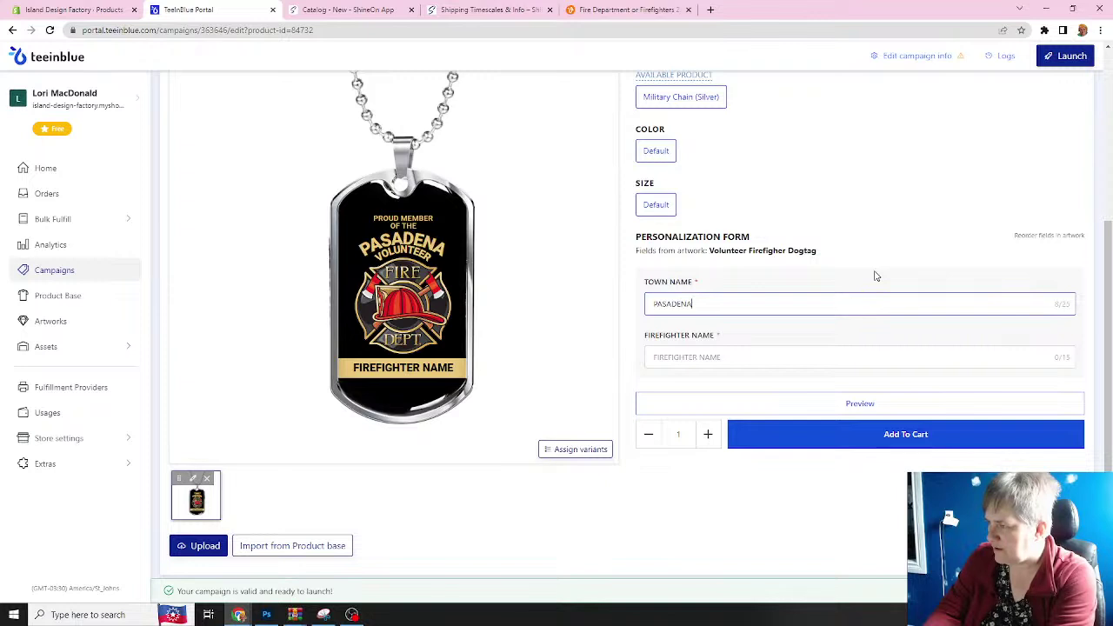
{"action": "key", "text": "BackSpace"}
{"action": "key", "text": "BackSpace"}
{"action": "key", "text": "BackSpace"}
{"action": "key", "text": "BackSpace"}
{"action": "key", "text": "BackSpace"}
{"action": "key", "text": "BackSpace"}
{"action": "key", "text": "BackSpace"}
{"action": "key", "text": "BackSpace"}
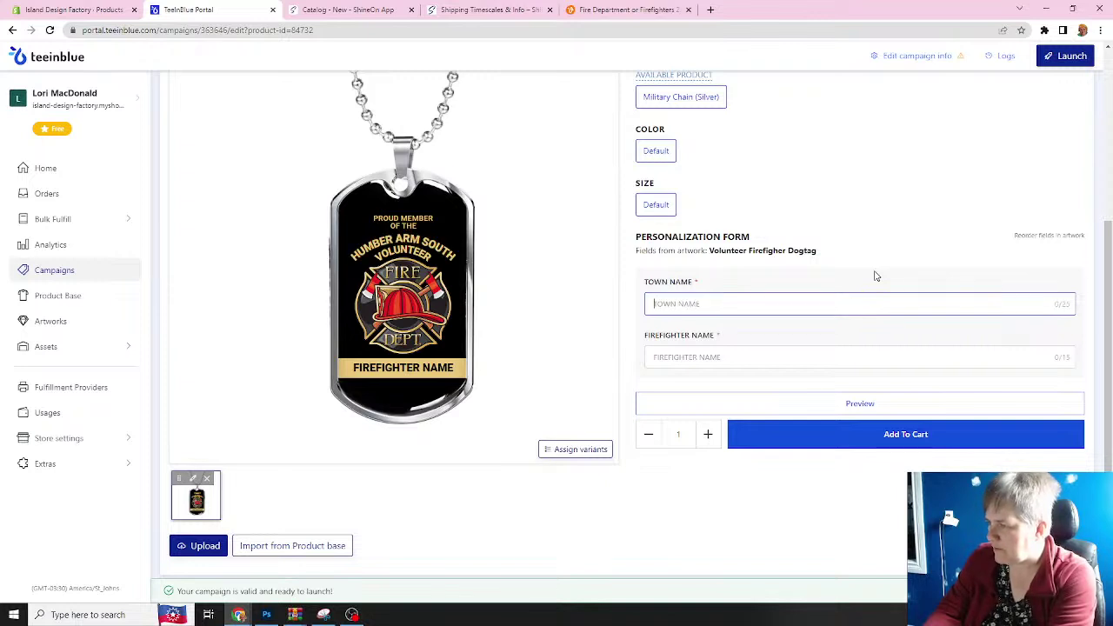
{"action": "type", "text": "BONAV"}
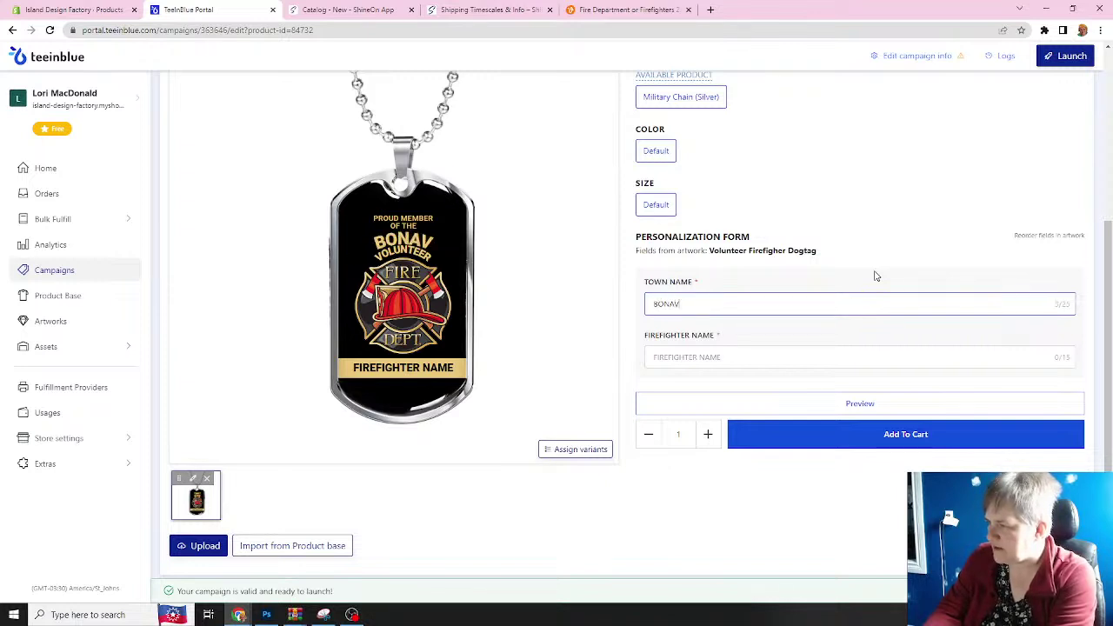
{"action": "type", "text": "ISTA"}
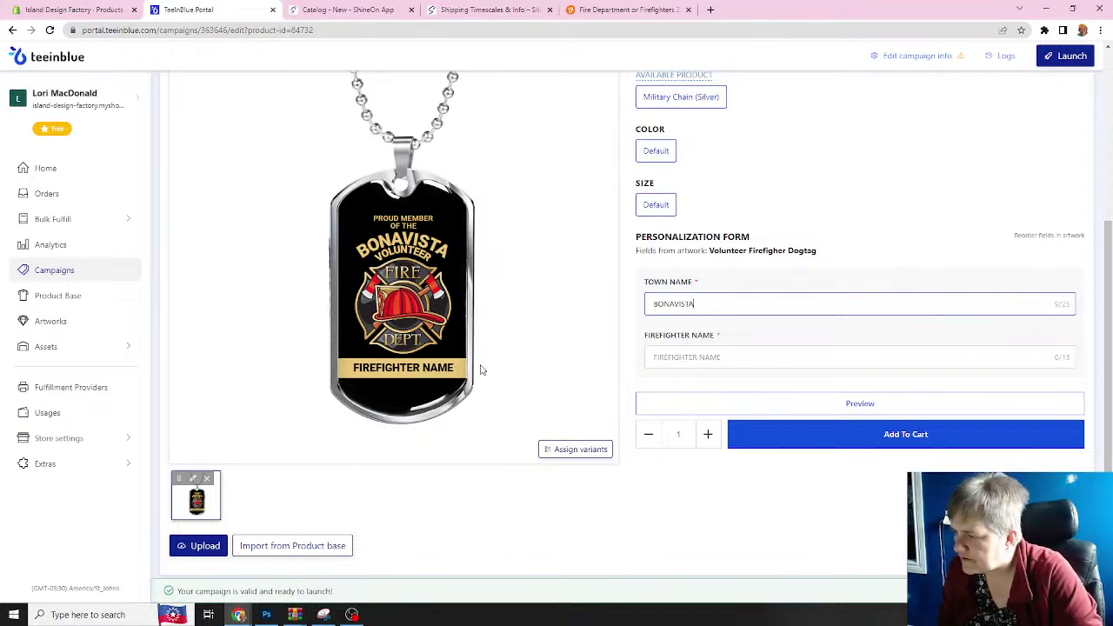
- Test the Firefighter Name field with a couple of sample names
{"action": "left_click", "coordinate": [662, 356]}
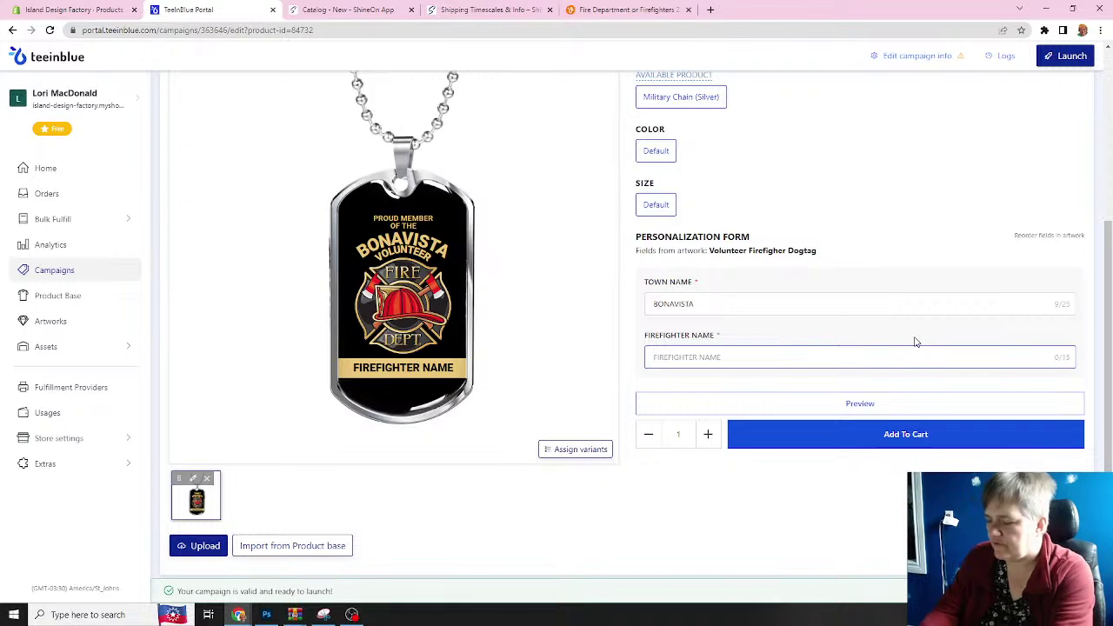
{"action": "type", "text": "JOE BROWN"}
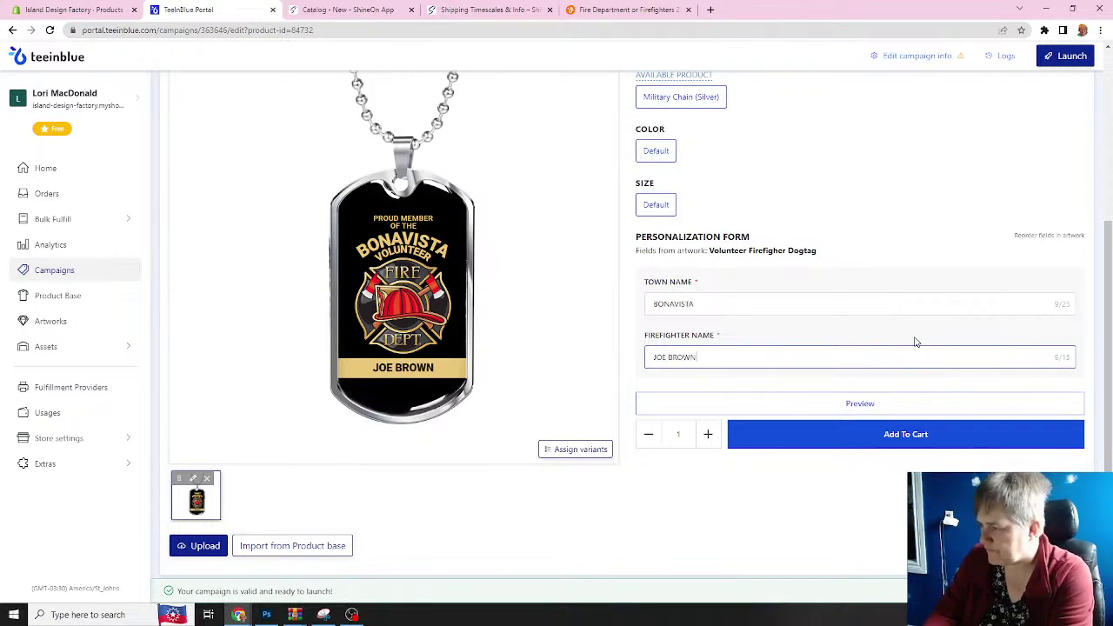
{"action": "key", "text": "BackSpace"}
{"action": "key", "text": "BackSpace"}
{"action": "key", "text": "BackSpace"}
{"action": "key", "text": "BackSpace"}
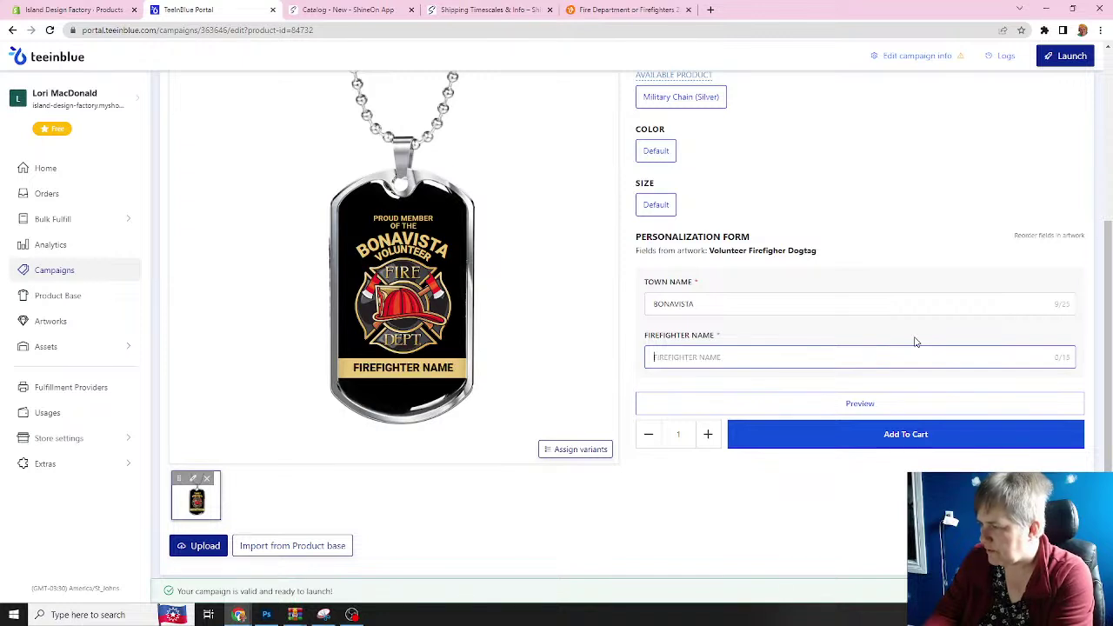
{"action": "type", "text": "MICHAEL"}
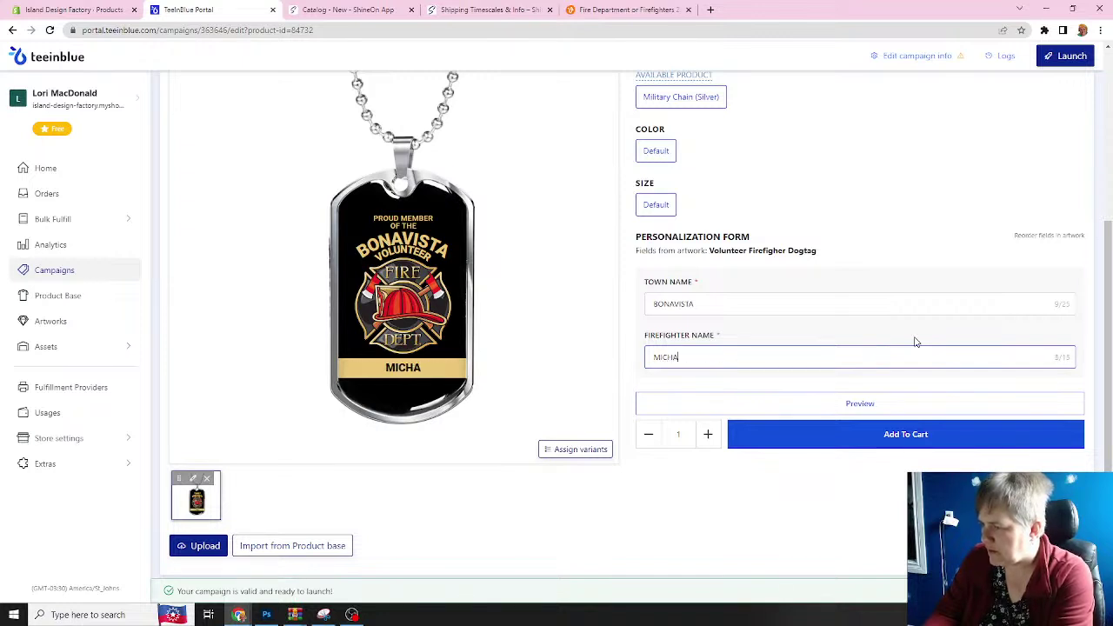
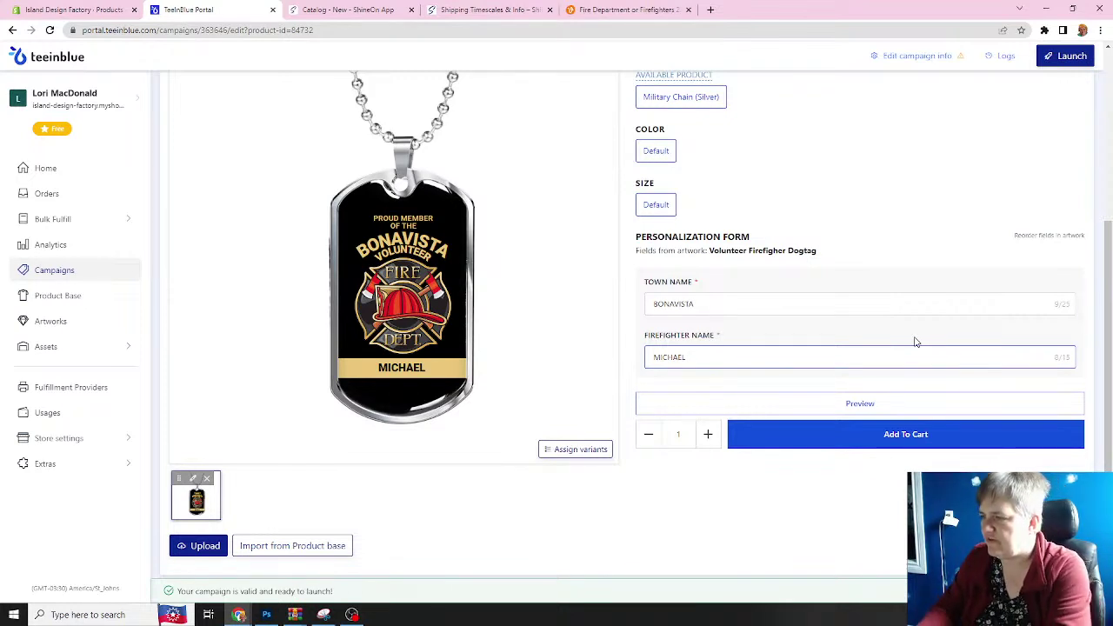
- Enter the test name ANDERSO, then erase it so the FIREFIGHTER NAME placeholder returns
{"action": "type", "text": "ANDERSO"}
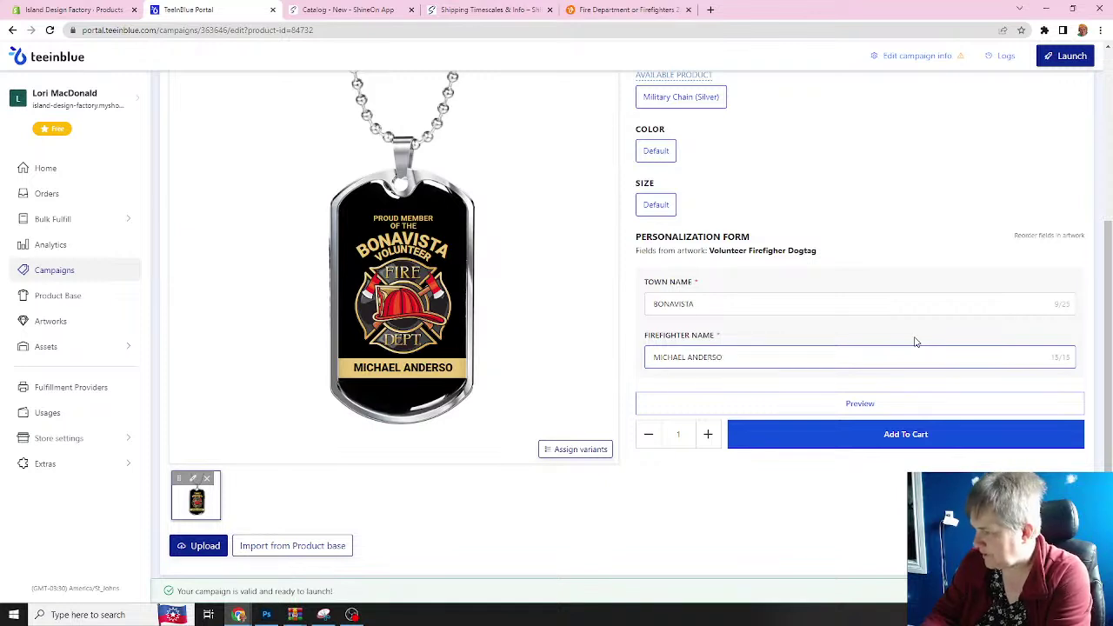
{"action": "key", "text": "BackSpace"}
{"action": "key", "text": "BackSpace"}
{"action": "key", "text": "BackSpace"}
{"action": "key", "text": "BackSpace"}
{"action": "key", "text": "BackSpace"}
{"action": "key", "text": "BackSpace"}
{"action": "key", "text": "BackSpace"}
{"action": "key", "text": "BackSpace"}
{"action": "key", "text": "BackSpace"}
{"action": "key", "text": "BackSpace"}
{"action": "key", "text": "BackSpace"}
{"action": "key", "text": "BackSpace"}
{"action": "key", "text": "BackSpace"}
{"action": "key", "text": "BackSpace"}
{"action": "key", "text": "BackSpace"}
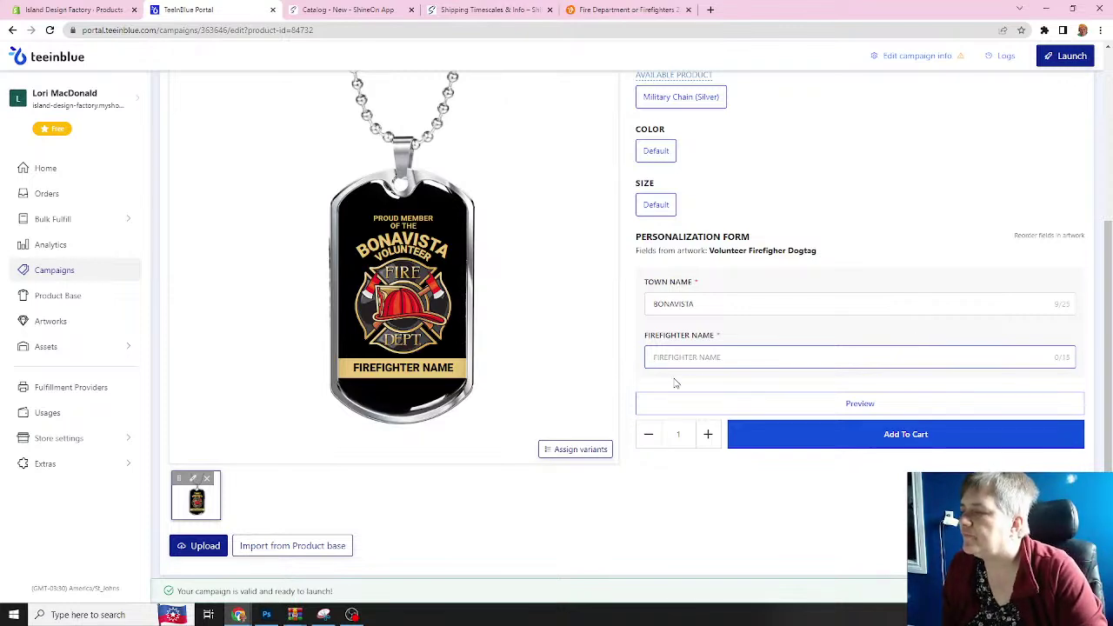
{"action": "scroll", "coordinate": [687, 365], "scroll_direction": "up", "scroll_amount": 3}
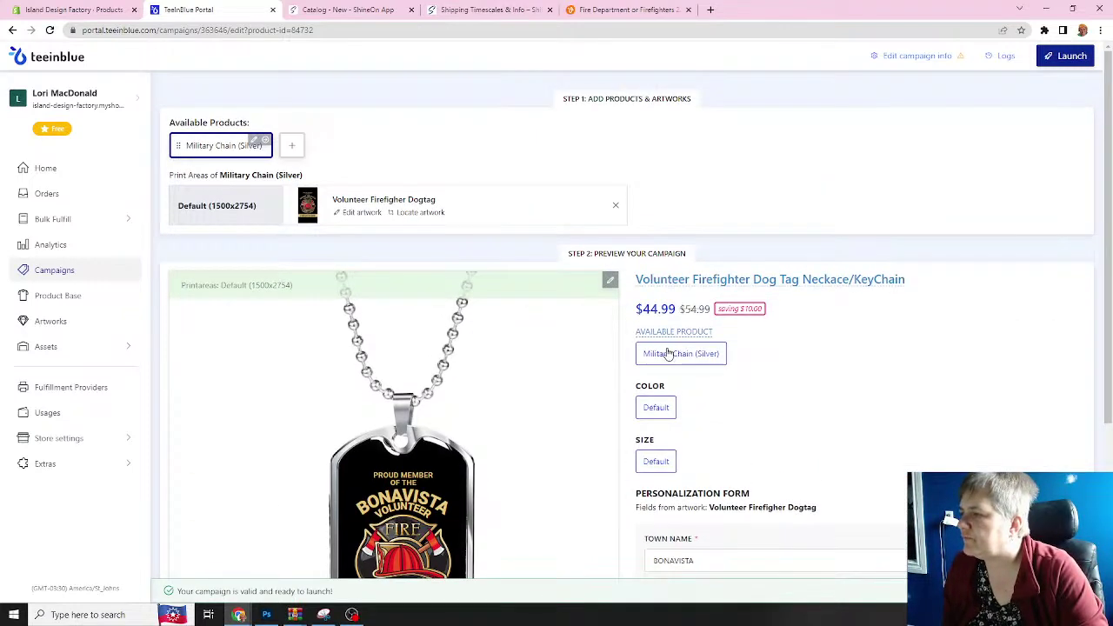
- Add the Military Chain (Gold) product to the campaign
{"action": "left_click", "coordinate": [293, 149]}
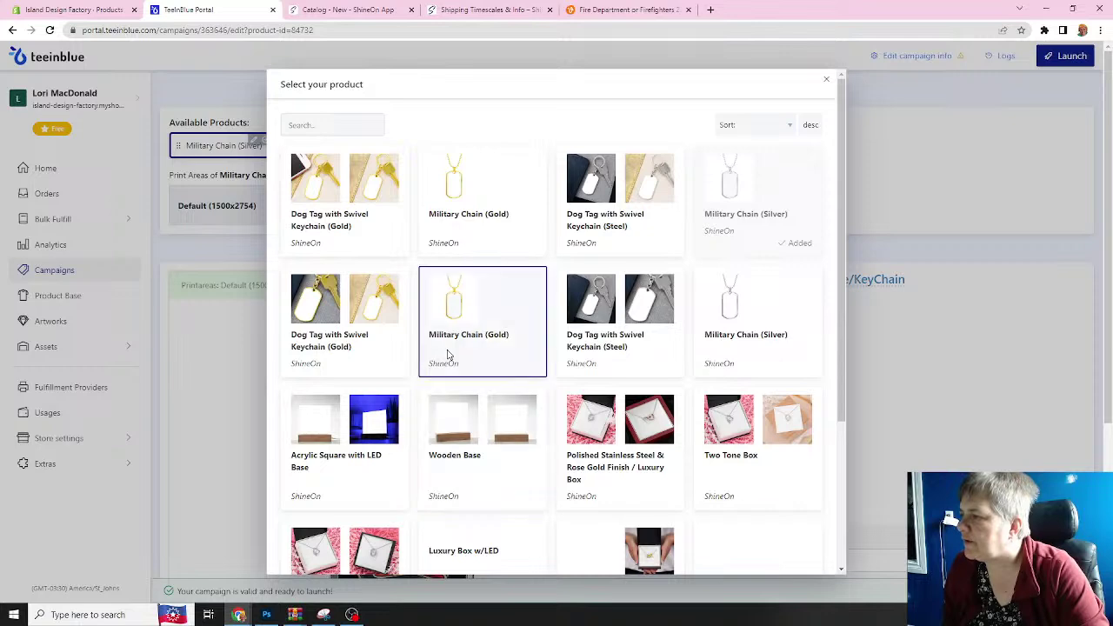
{"action": "left_click", "coordinate": [463, 194]}
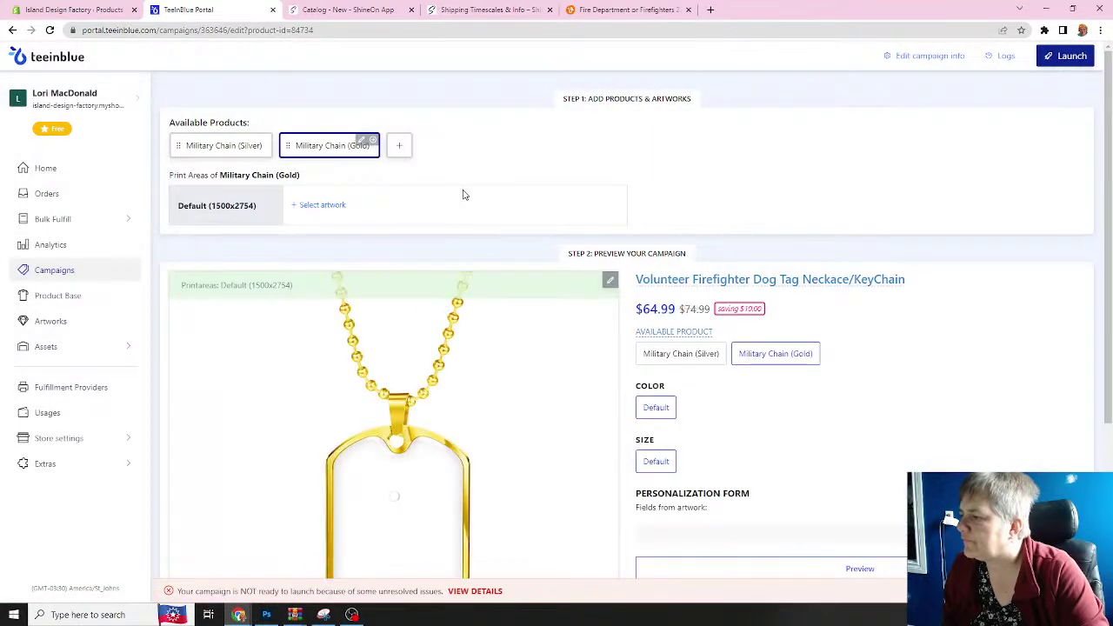
{"action": "scroll", "coordinate": [450, 283], "scroll_direction": "down", "scroll_amount": 3}
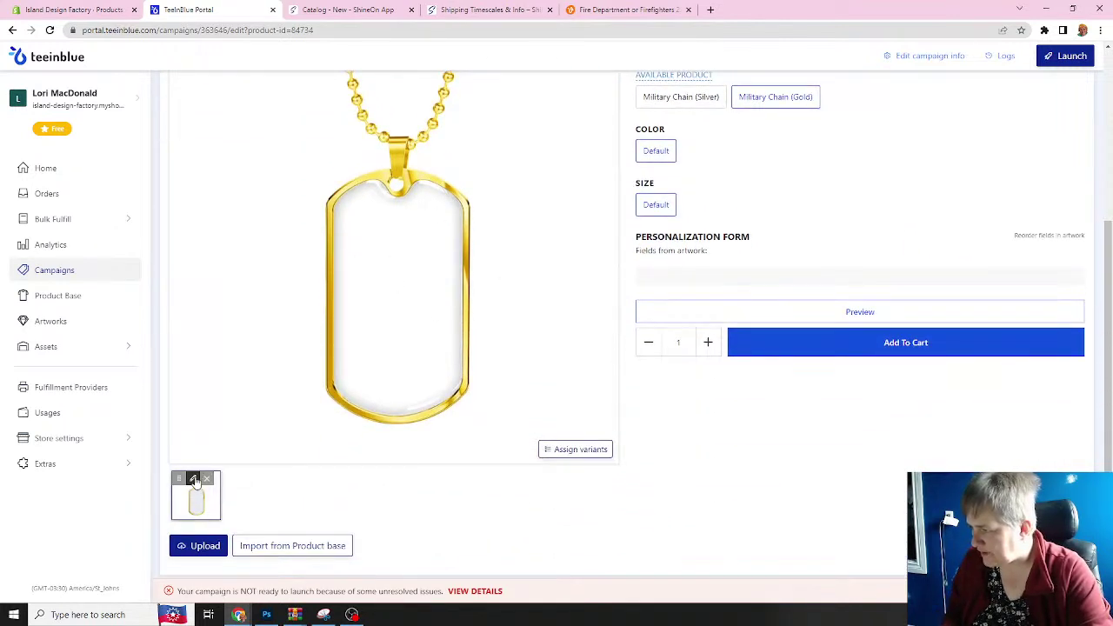
{"action": "scroll", "coordinate": [347, 383], "scroll_direction": "up", "scroll_amount": 3}
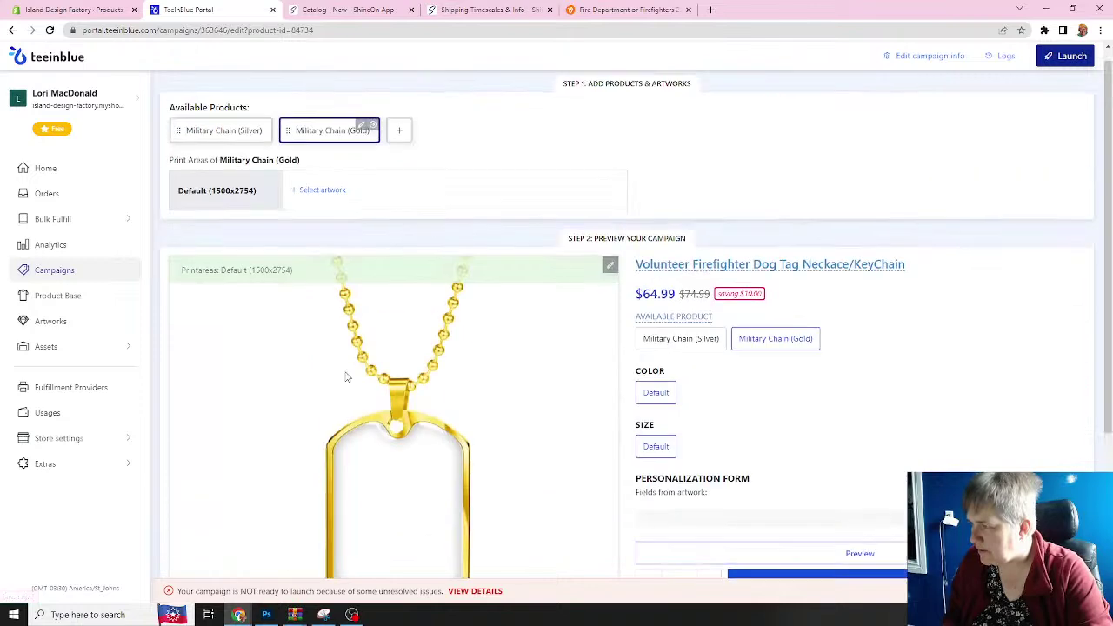
- Assign the Volunteer Firefighter Dogtag artwork to the gold chain's print area
{"action": "left_click", "coordinate": [322, 205]}
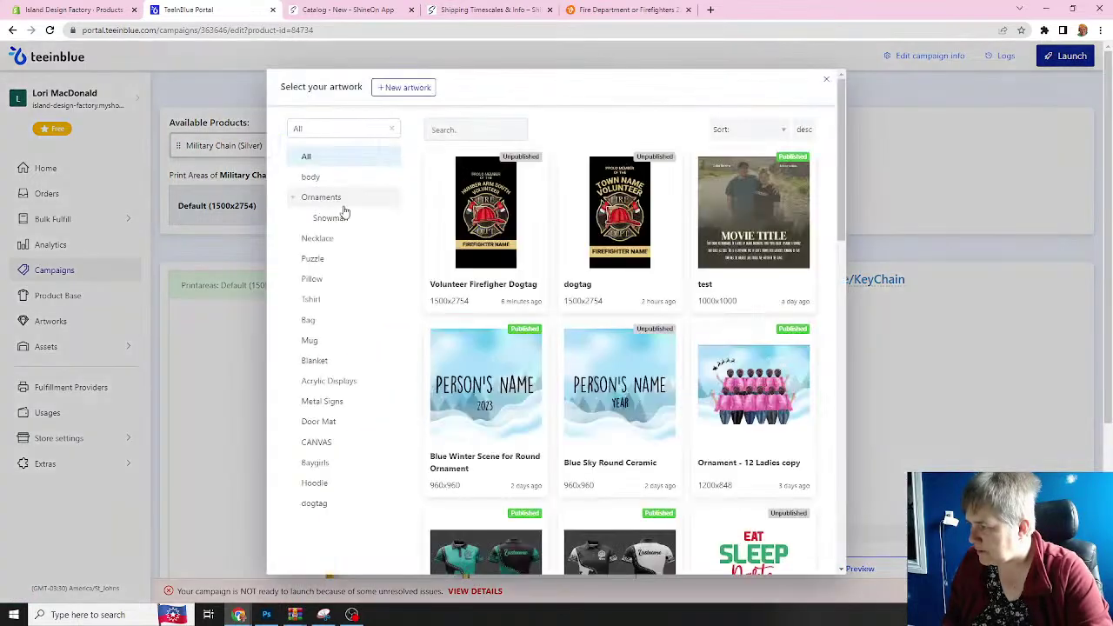
{"action": "left_click", "coordinate": [490, 249]}
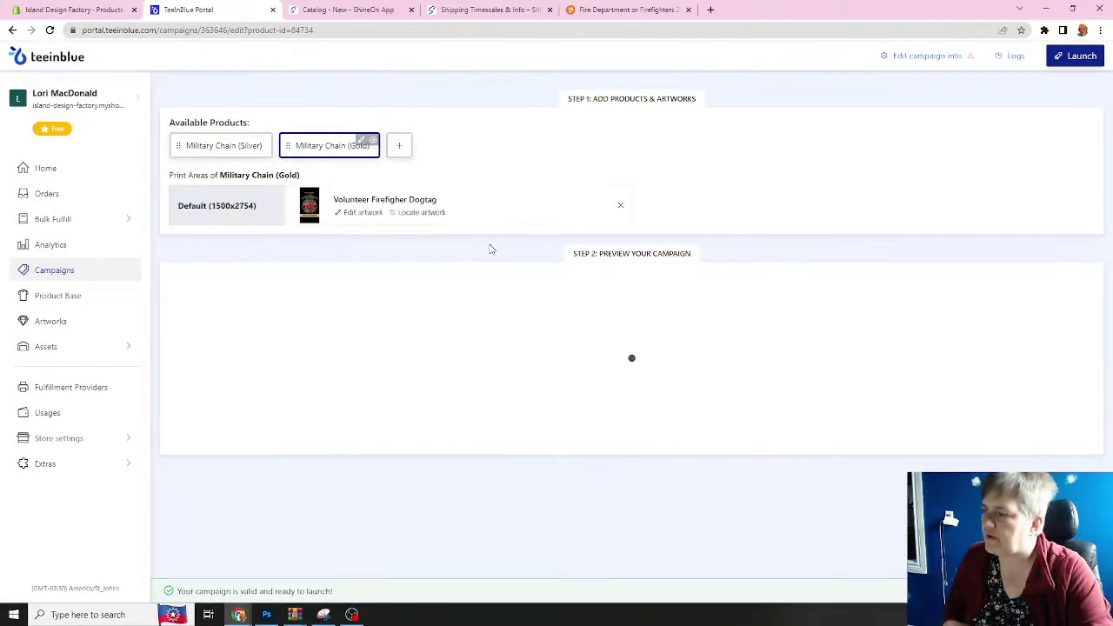
{"action": "scroll", "coordinate": [440, 348], "scroll_direction": "down", "scroll_amount": 2}
{"action": "scroll", "coordinate": [440, 349], "scroll_direction": "down", "scroll_amount": 1}
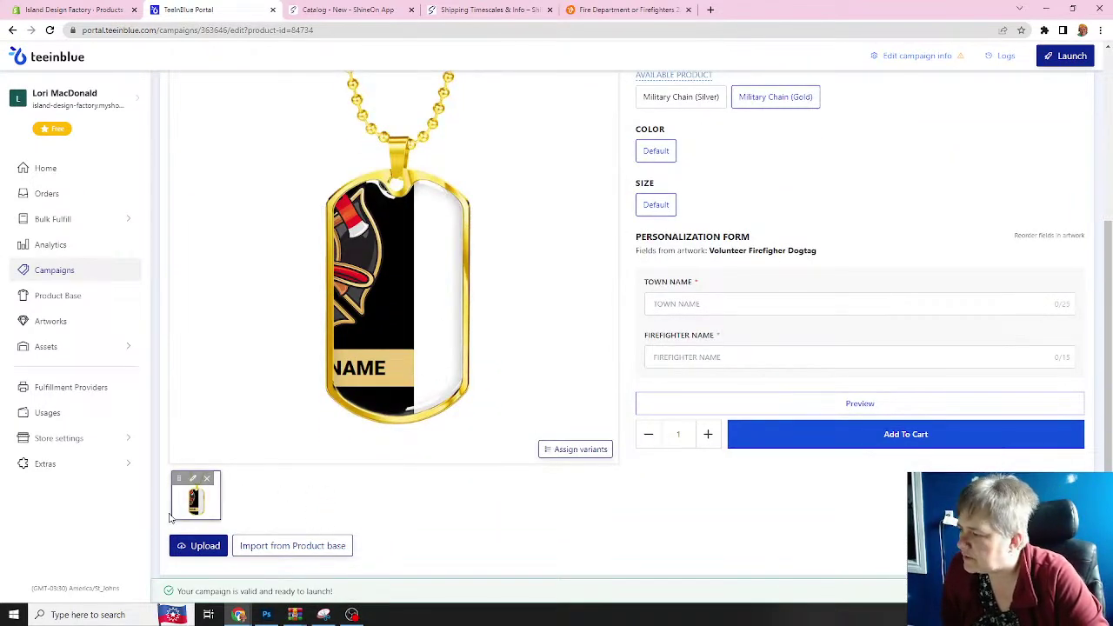
- Resize and move the gold chain mockup's Default printarea to cover the tag, then save
{"action": "left_click", "coordinate": [194, 480]}
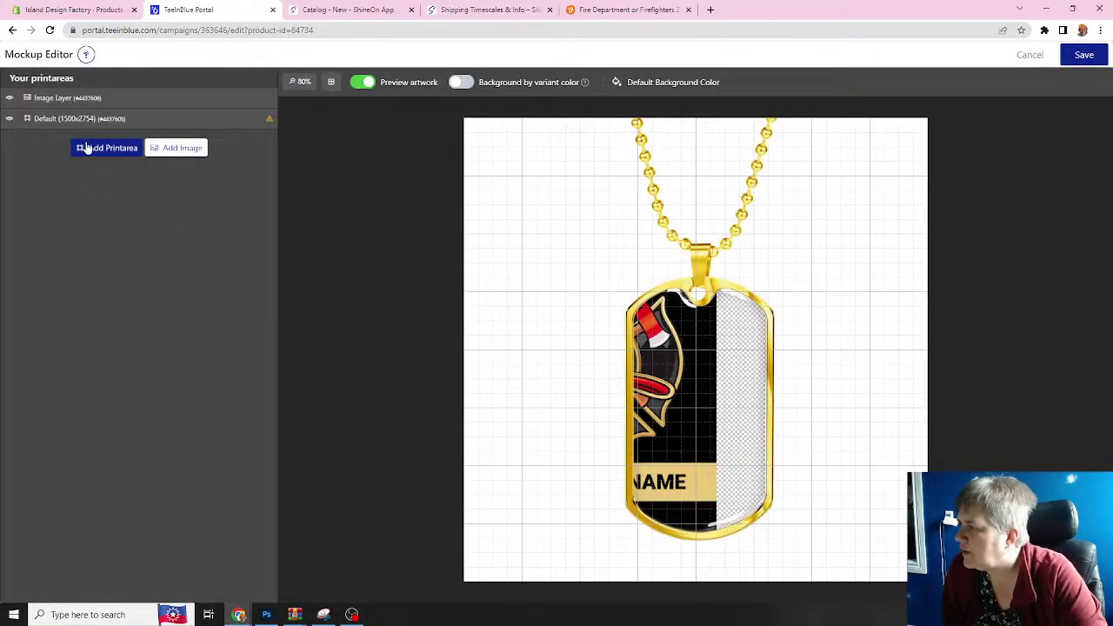
{"action": "left_click", "coordinate": [175, 124]}
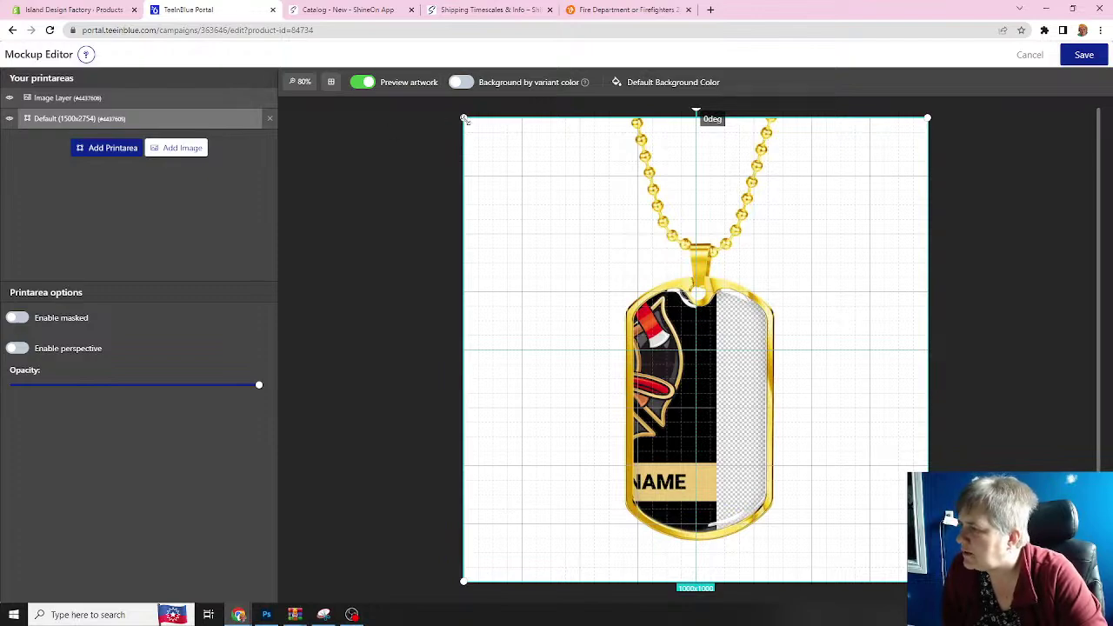
{"action": "left_click_drag", "start_coordinate": [464, 119], "coordinate": [734, 353]}
{"action": "left_click_drag", "start_coordinate": [742, 405], "coordinate": [673, 337]}
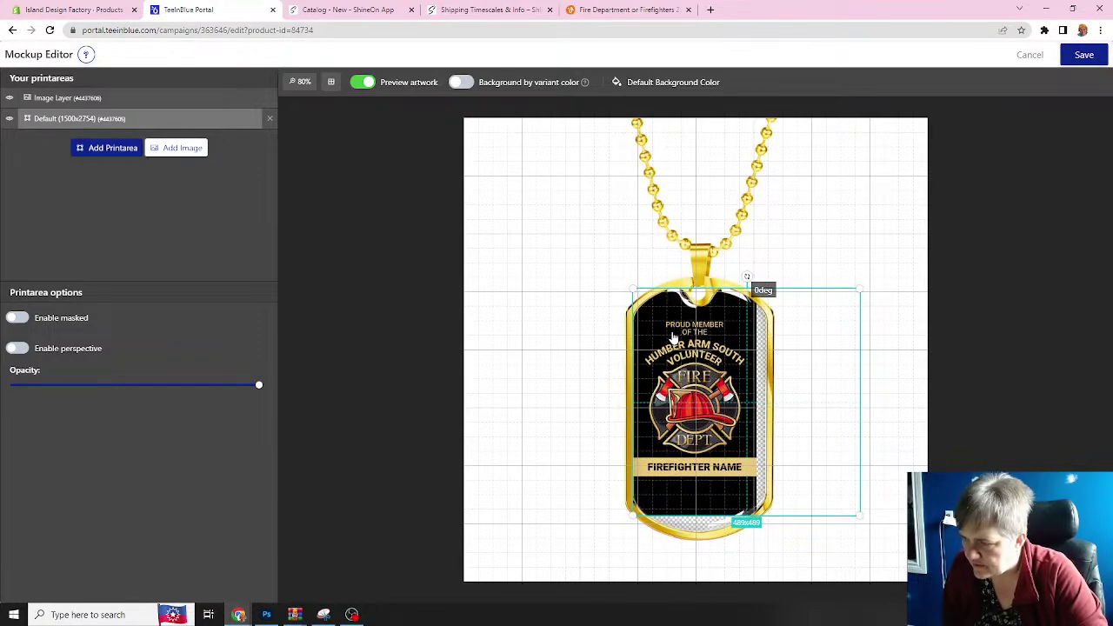
{"action": "left_click_drag", "start_coordinate": [861, 515], "coordinate": [888, 534]}
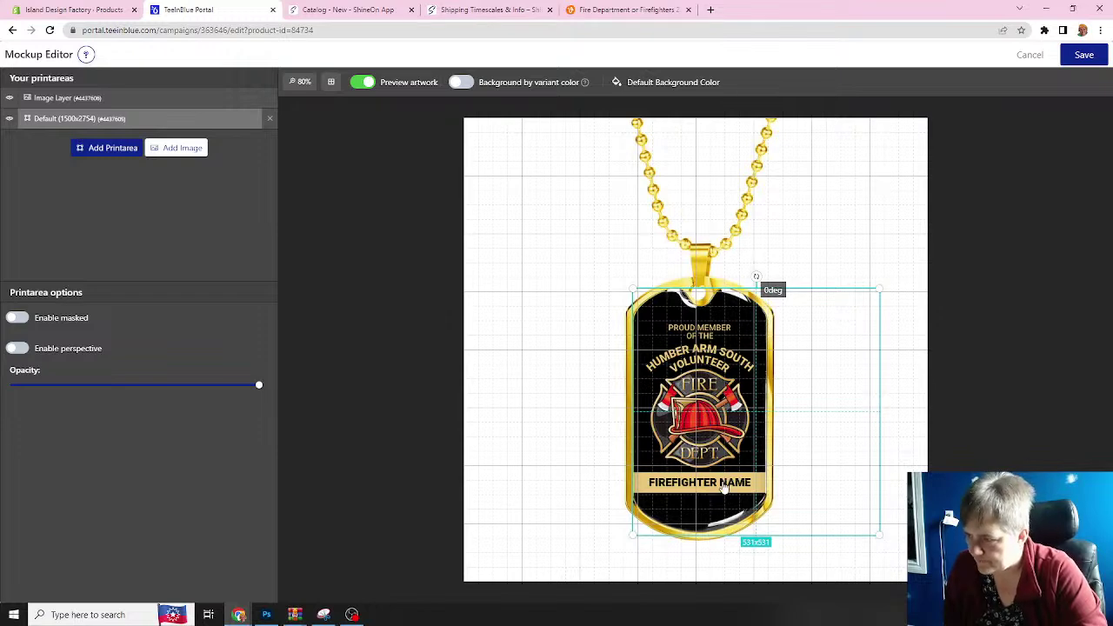
{"action": "key", "text": "Right"}
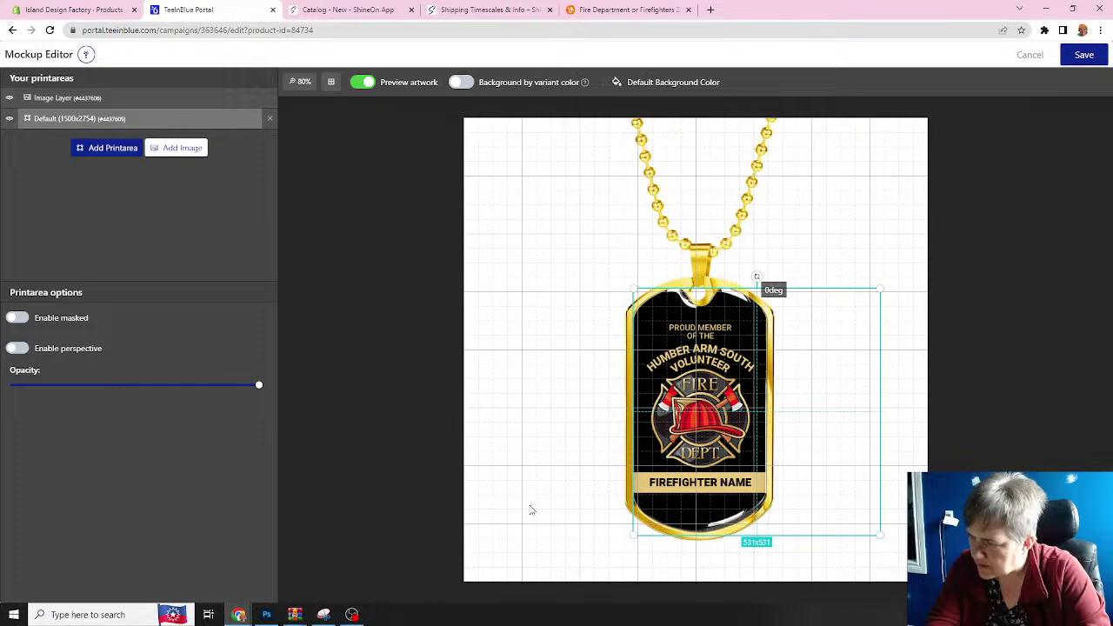
{"action": "left_click", "coordinate": [536, 499]}
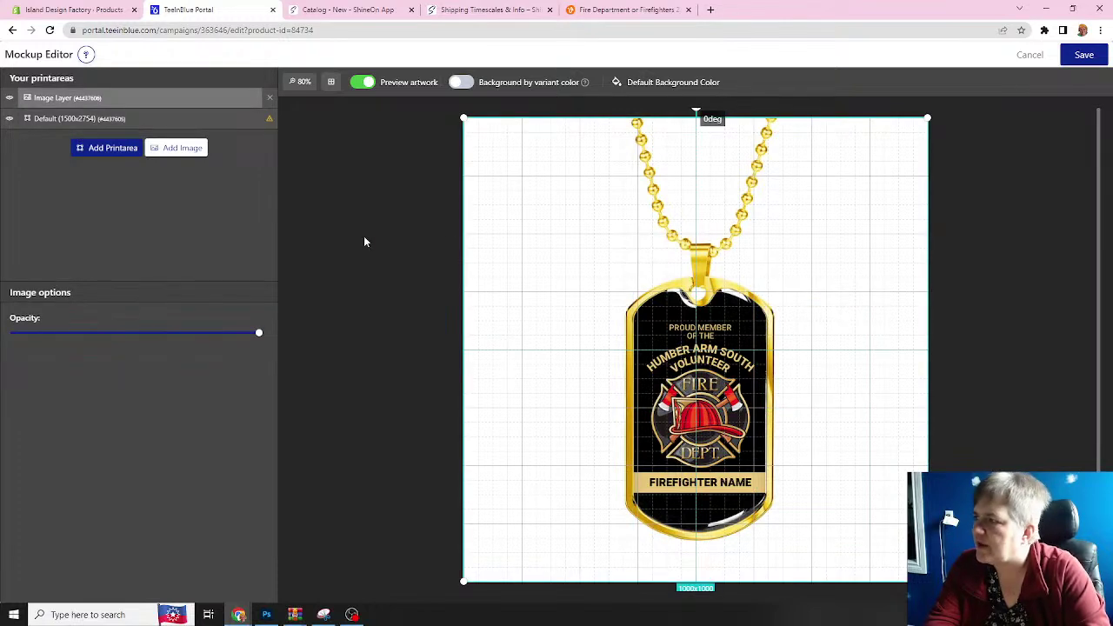
{"action": "left_click", "coordinate": [1080, 56]}
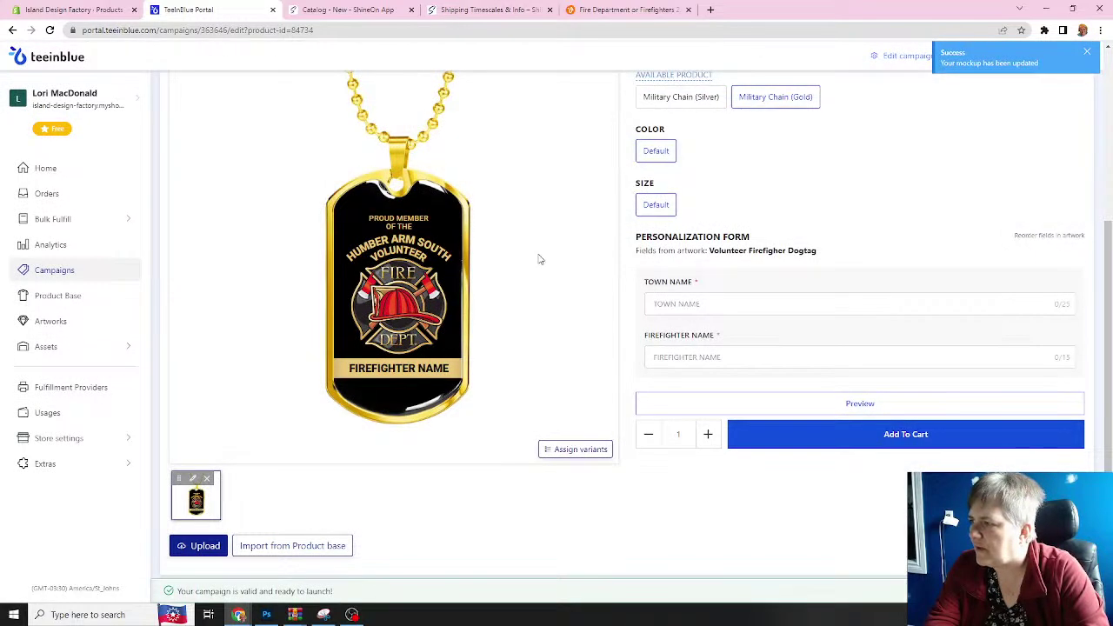
- Add the Dog Tag with Swivel Keychain (Steel) product to the campaign
{"action": "scroll", "coordinate": [535, 287], "scroll_direction": "up", "scroll_amount": 3}
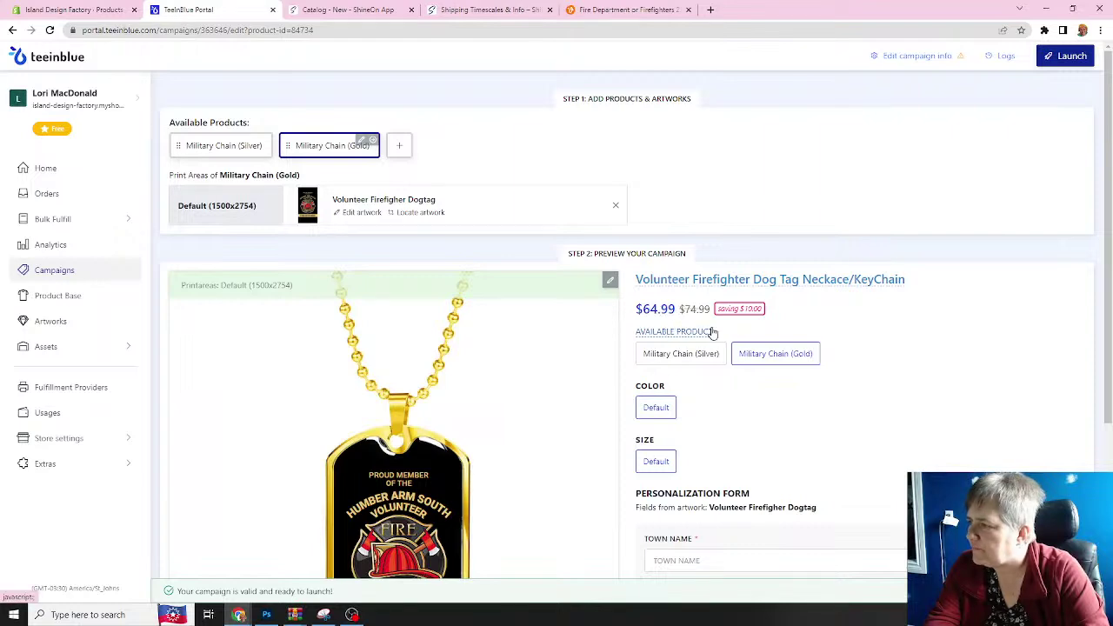
{"action": "scroll", "coordinate": [710, 332], "scroll_direction": "down", "scroll_amount": 3}
{"action": "scroll", "coordinate": [539, 315], "scroll_direction": "up", "scroll_amount": 3}
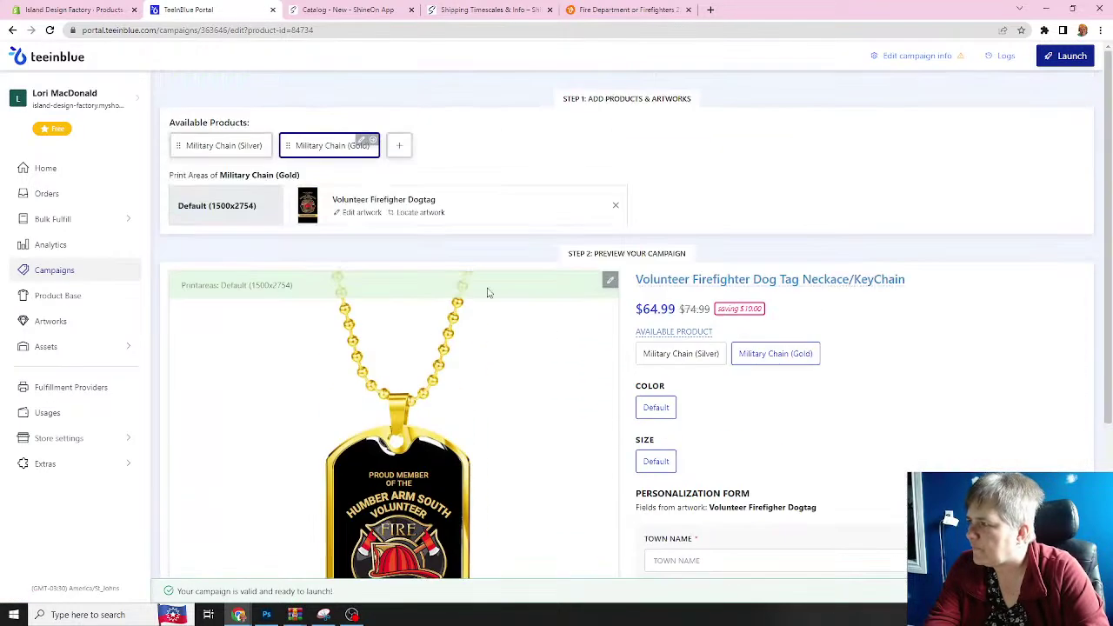
{"action": "left_click", "coordinate": [399, 148]}
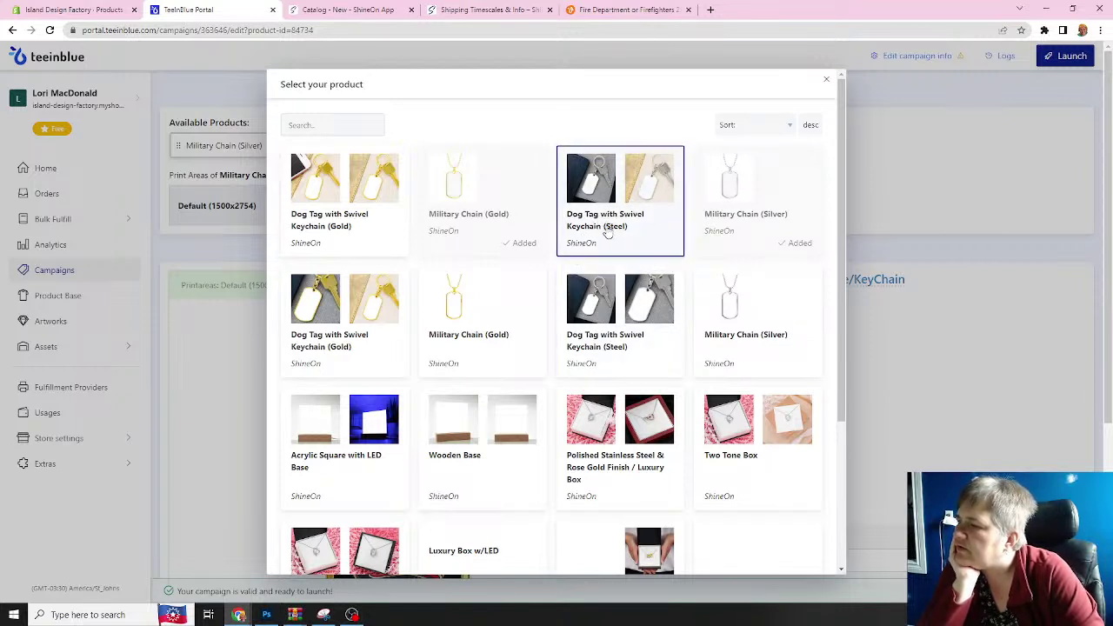
{"action": "left_click", "coordinate": [588, 199]}
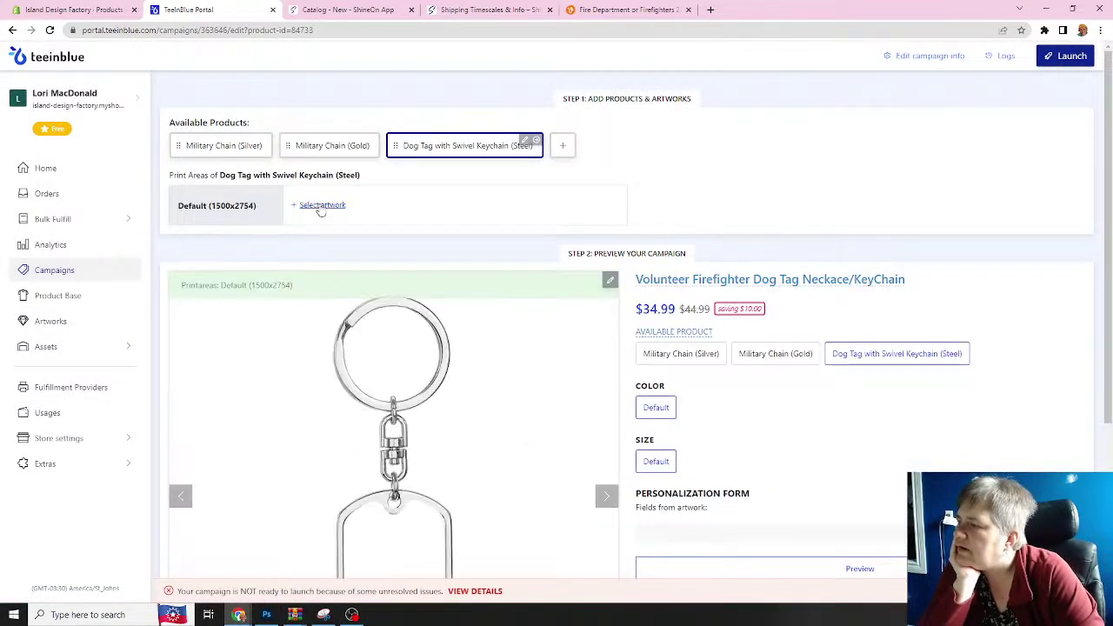
- Assign the Volunteer Firefighter Dogtag artwork to the steel keychain's print area
{"action": "left_click", "coordinate": [322, 205]}
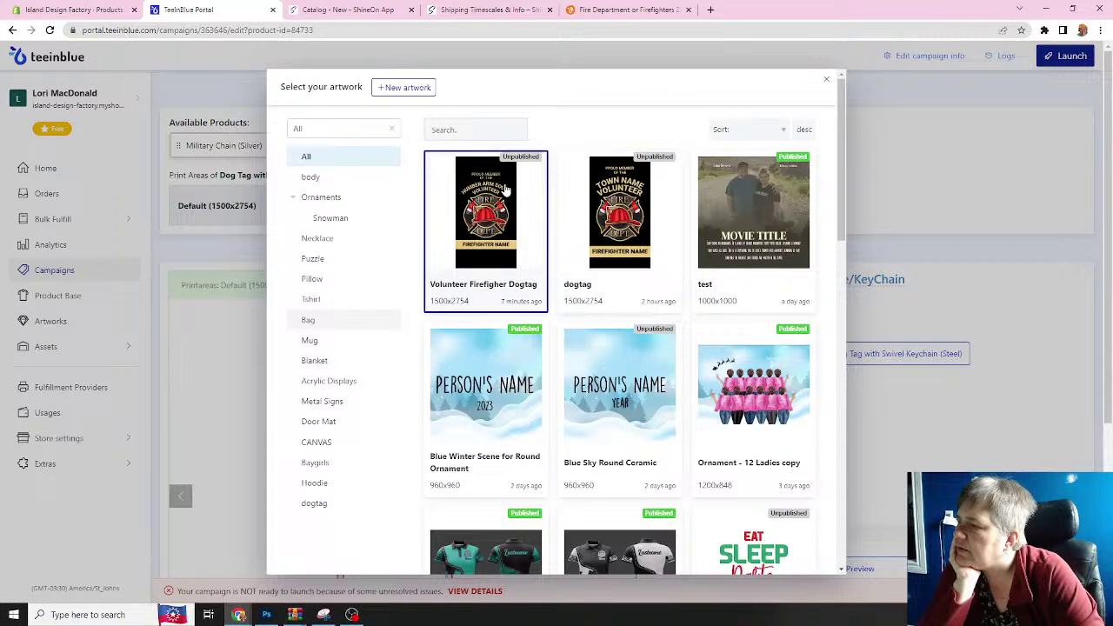
{"action": "left_click", "coordinate": [477, 230]}
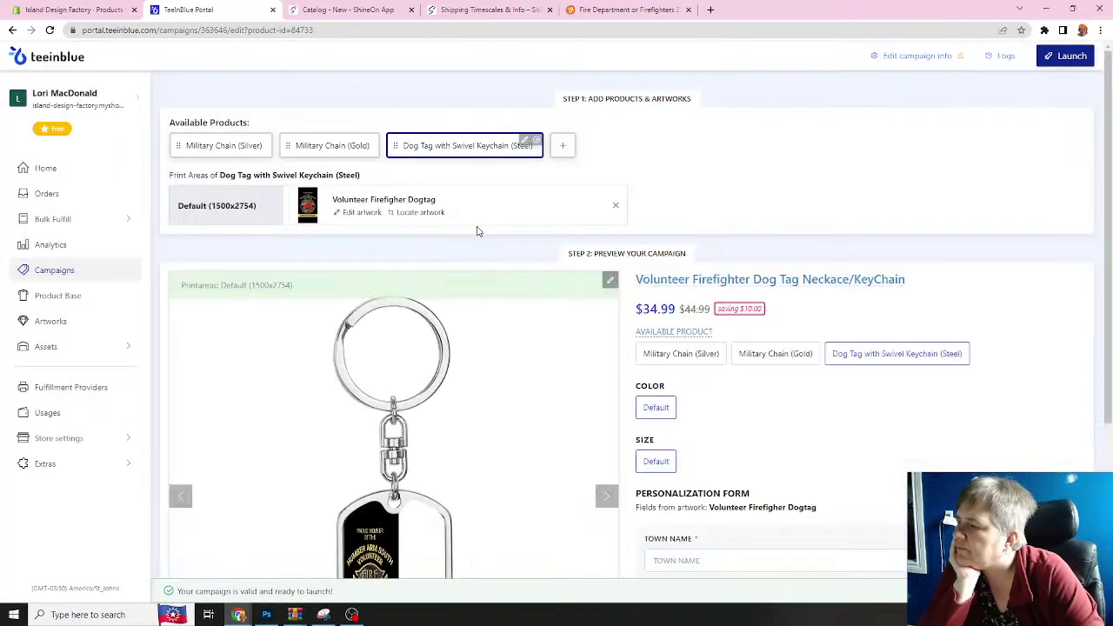
{"action": "scroll", "coordinate": [477, 230], "scroll_direction": "down", "scroll_amount": 3}
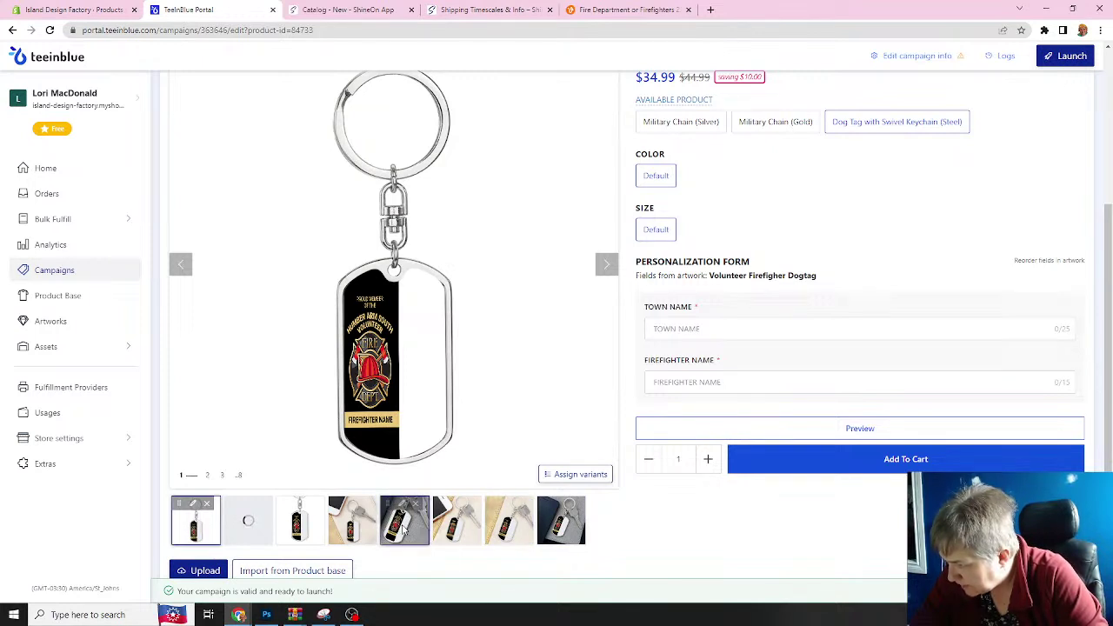
- Remove seven extra steel keychain mockup images, confirming each, leaving a single mockup
{"action": "left_click", "coordinate": [207, 505]}
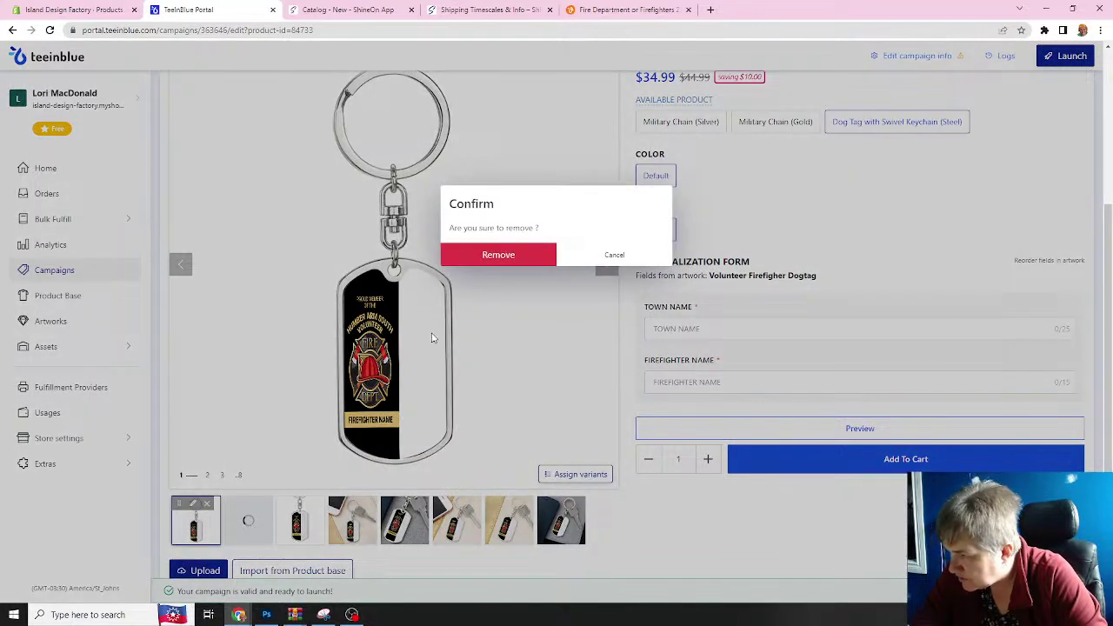
{"action": "left_click", "coordinate": [497, 256]}
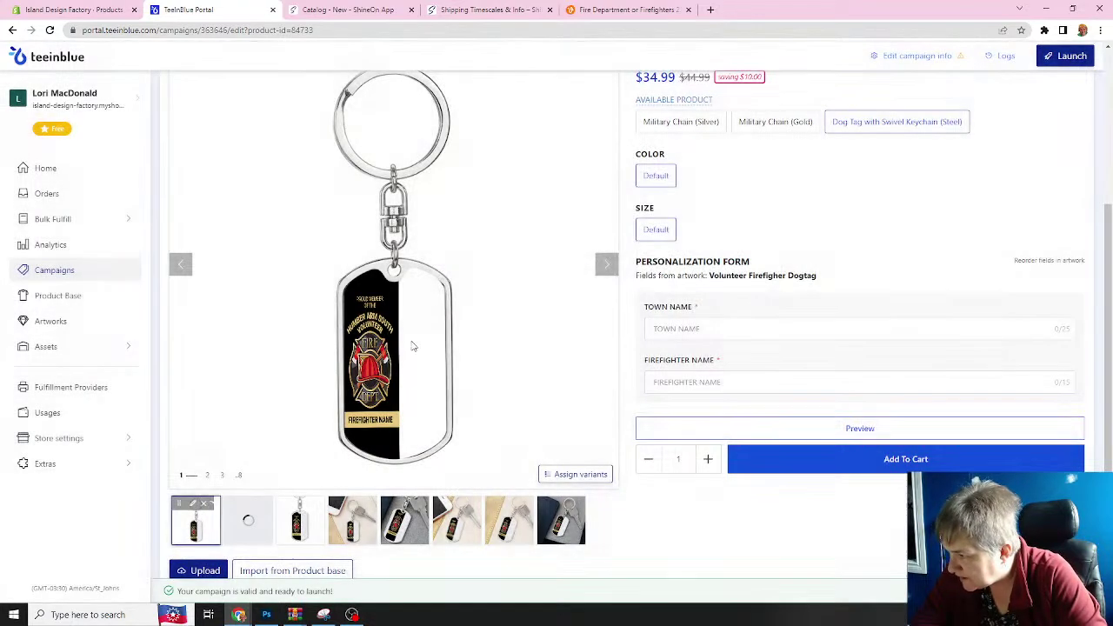
{"action": "left_click", "coordinate": [208, 504]}
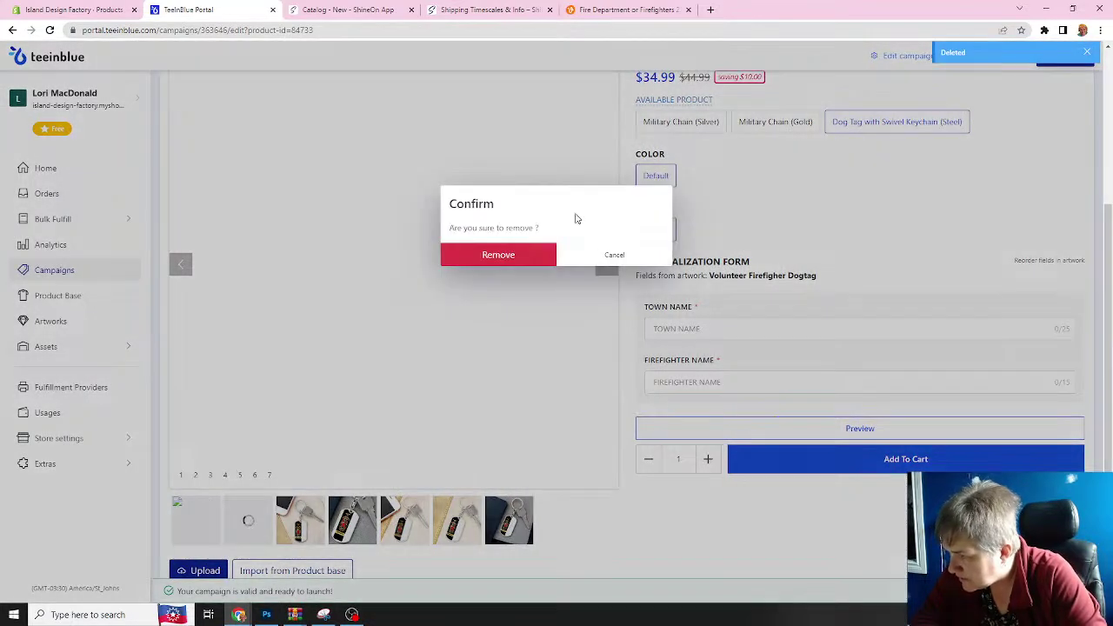
{"action": "left_click", "coordinate": [501, 257]}
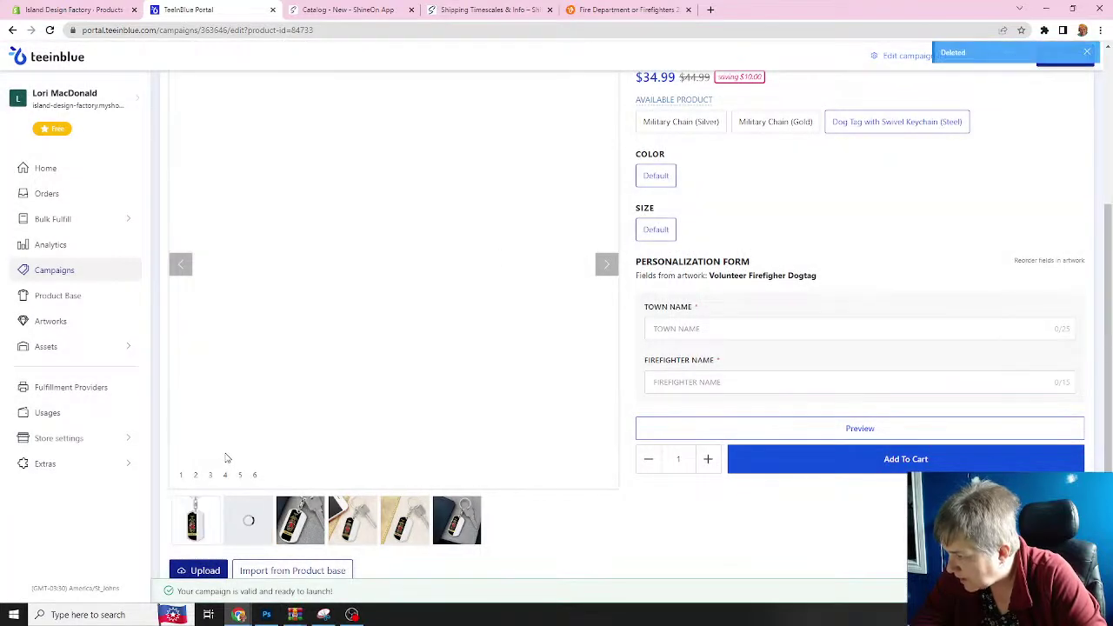
{"action": "left_click", "coordinate": [208, 505]}
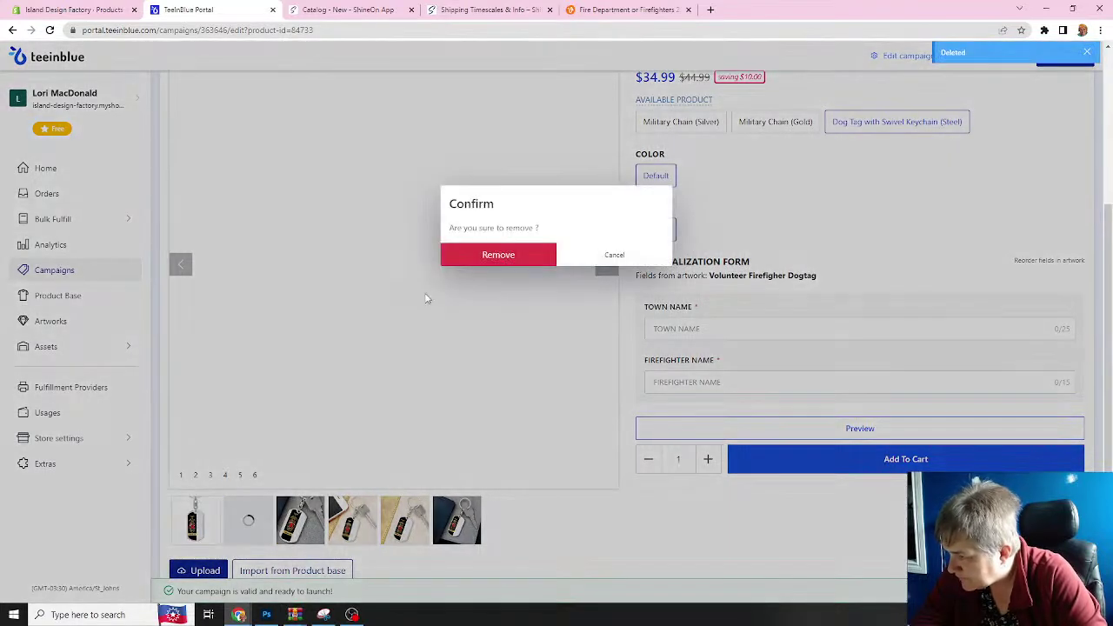
{"action": "left_click", "coordinate": [492, 259]}
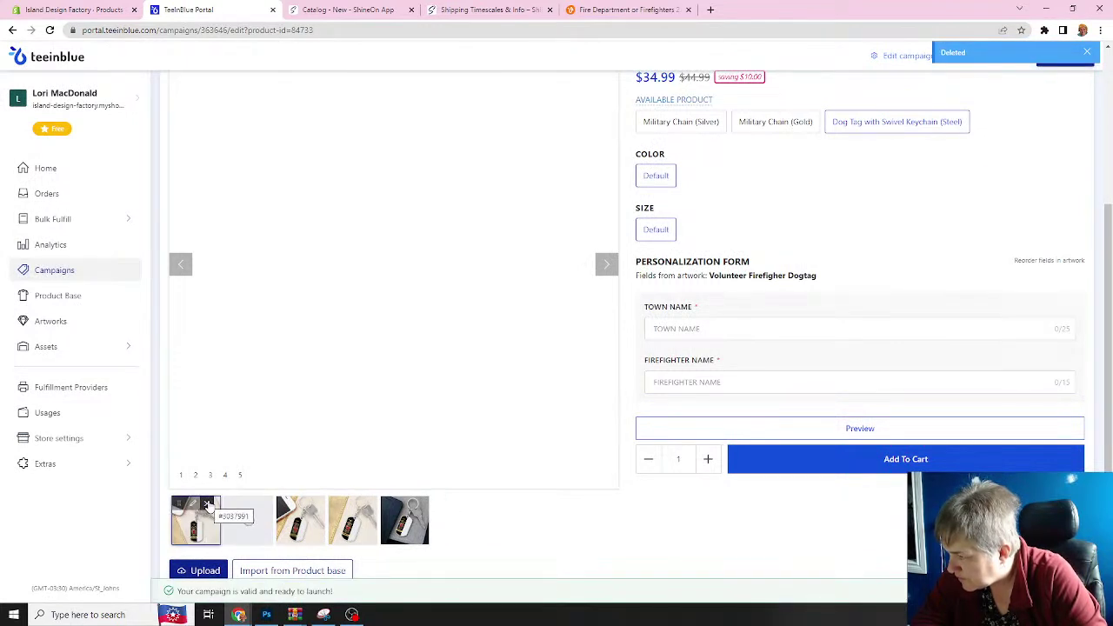
{"action": "left_click", "coordinate": [208, 505]}
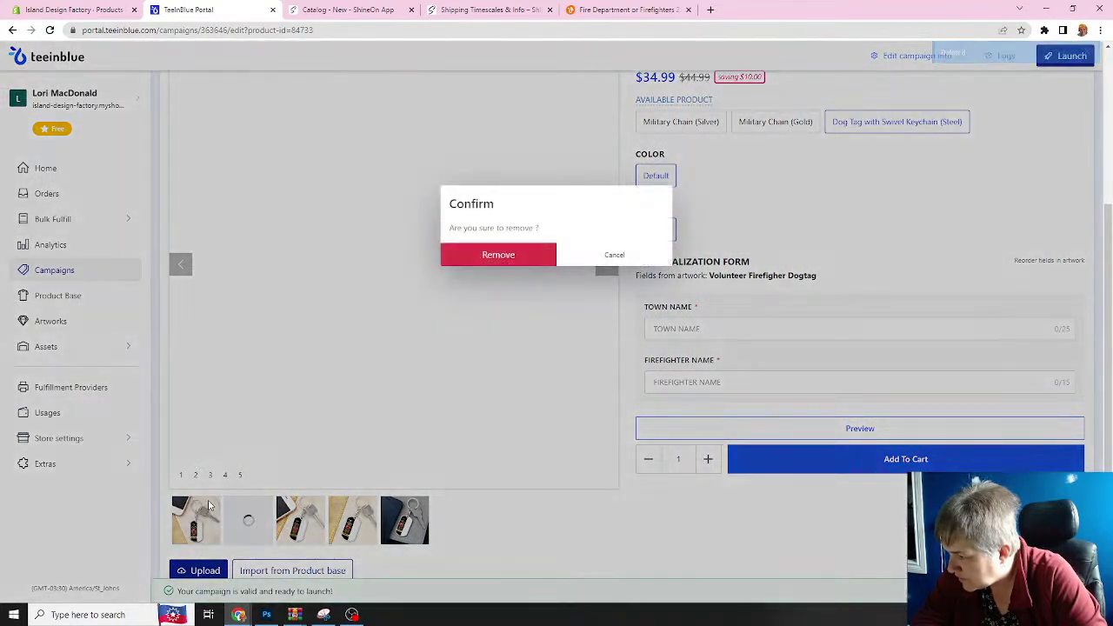
{"action": "left_click", "coordinate": [505, 256]}
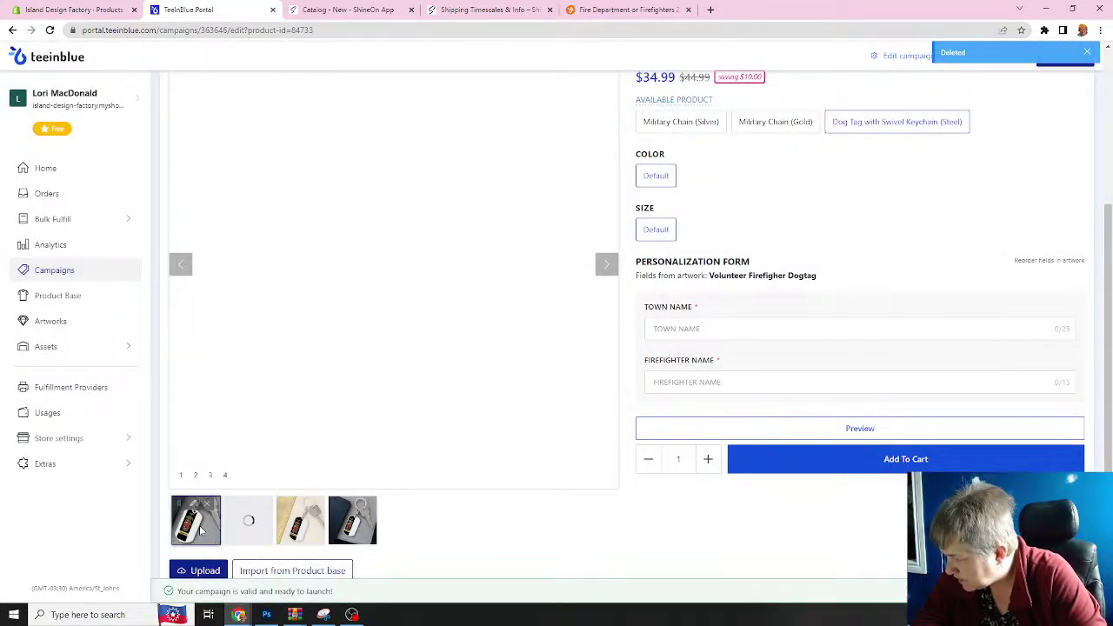
{"action": "left_click", "coordinate": [261, 504]}
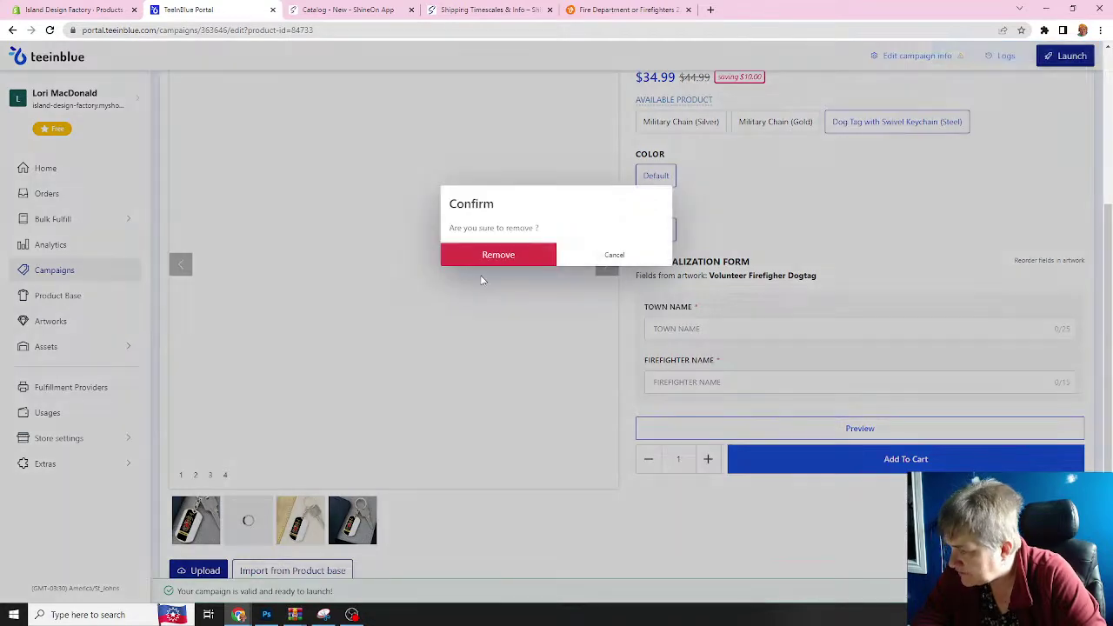
{"action": "left_click", "coordinate": [498, 254]}
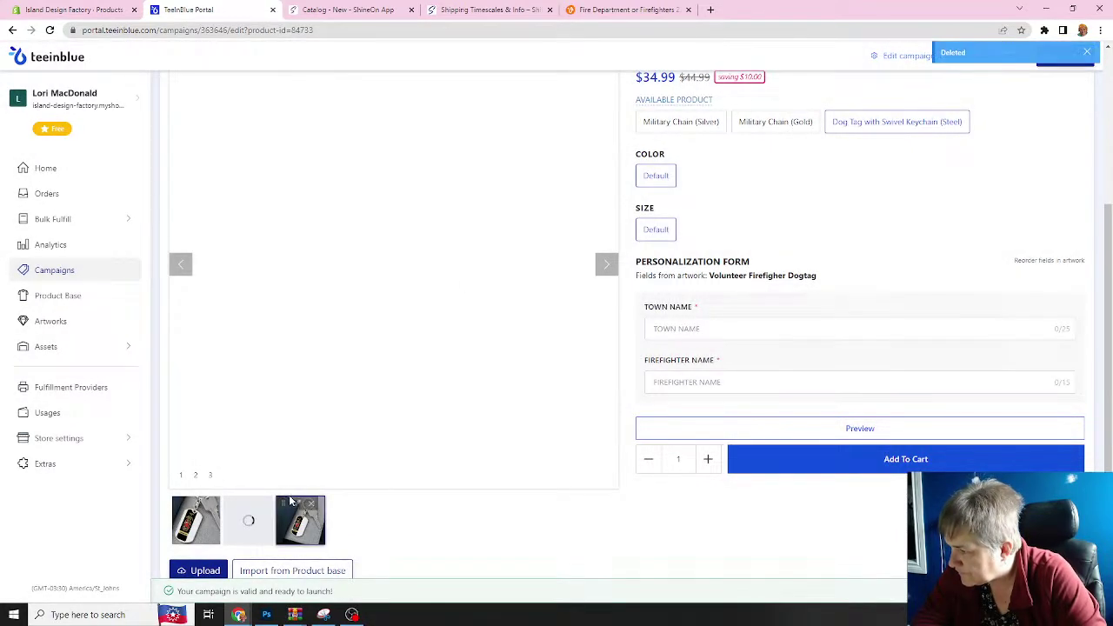
{"action": "left_click", "coordinate": [259, 503]}
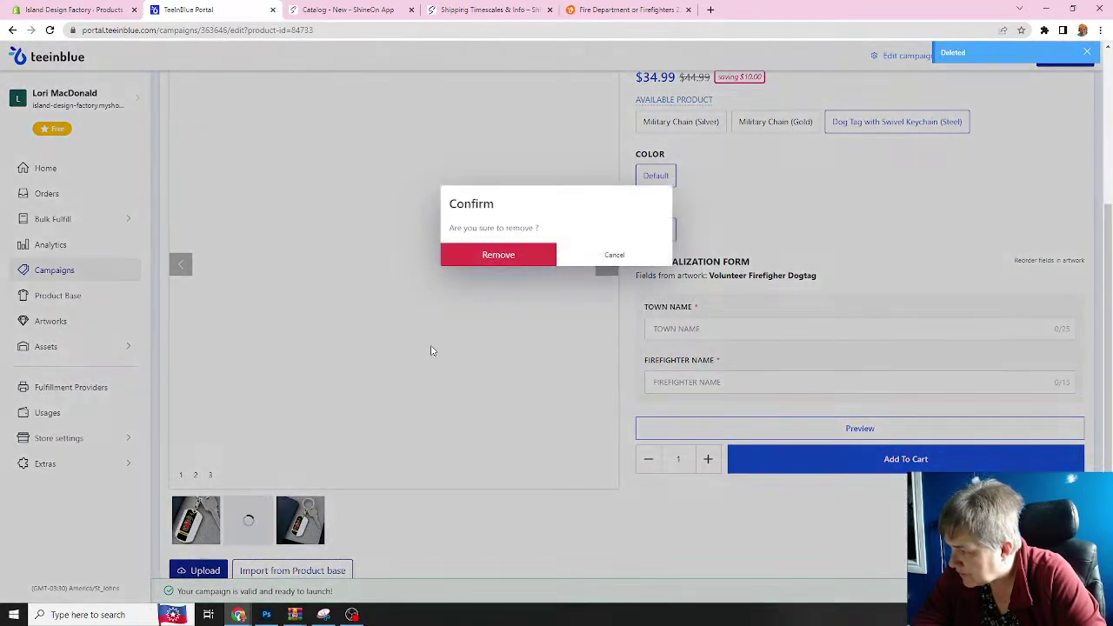
{"action": "left_click", "coordinate": [496, 260]}
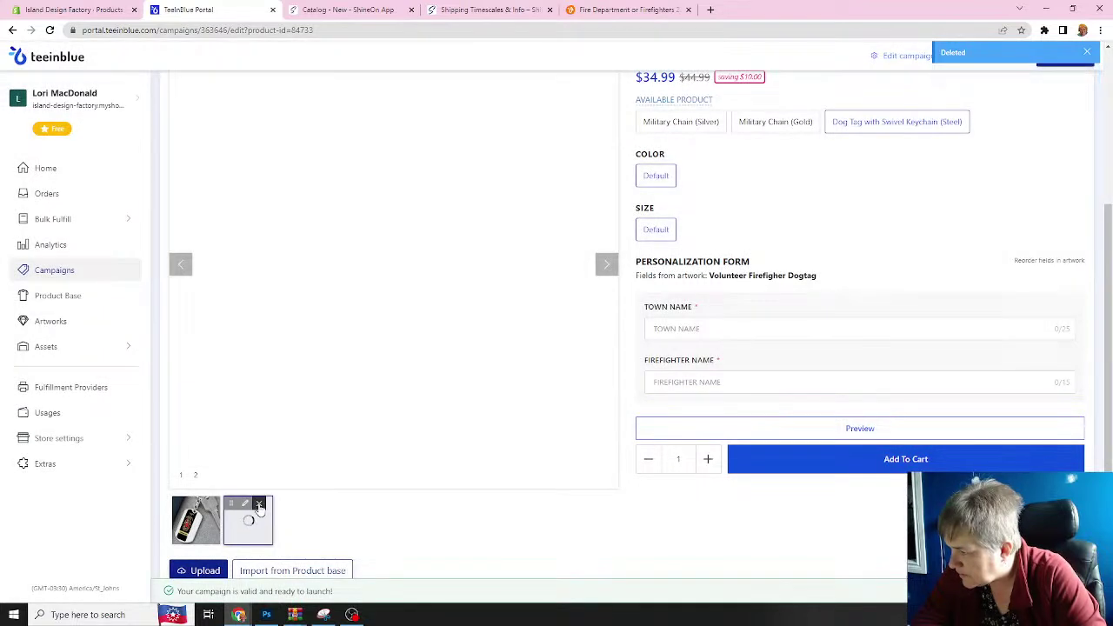
{"action": "left_click", "coordinate": [261, 503]}
{"action": "left_click", "coordinate": [507, 257]}
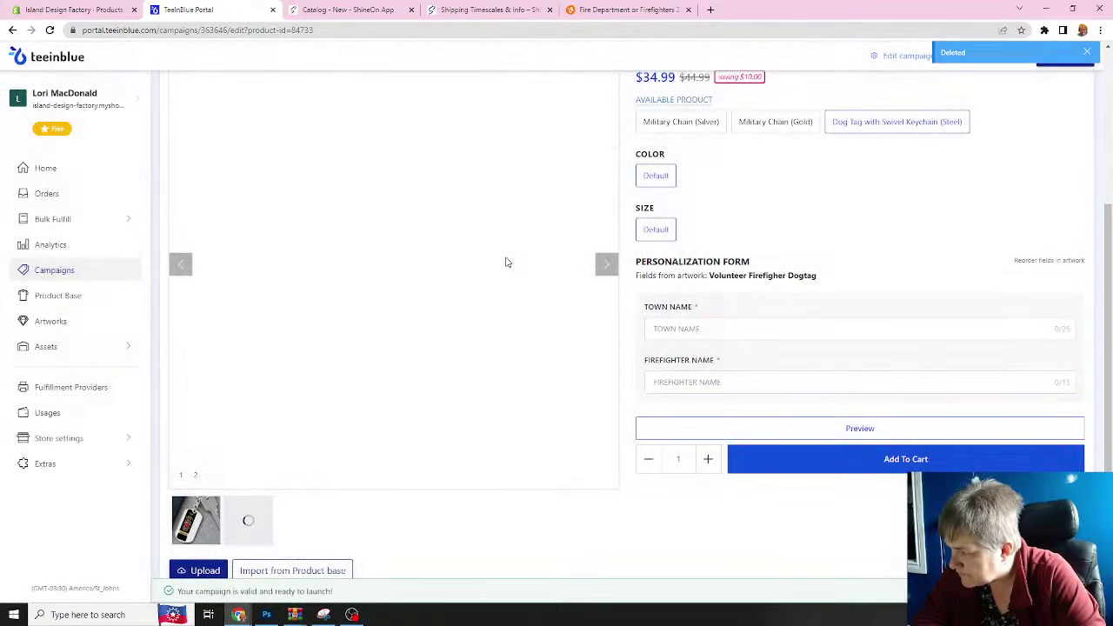
{"action": "mouse_move", "coordinate": [191, 511]}
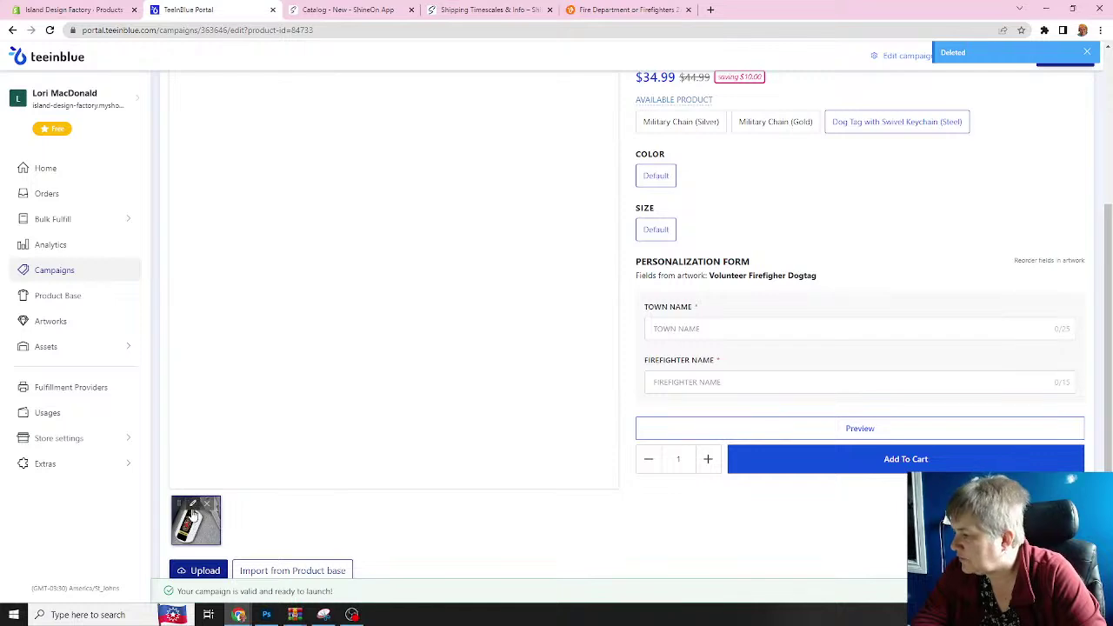
- Open the keychain mockup at 50% zoom, hide the image layer, and start perspective editing on Default printarea
{"action": "left_click", "coordinate": [193, 509]}
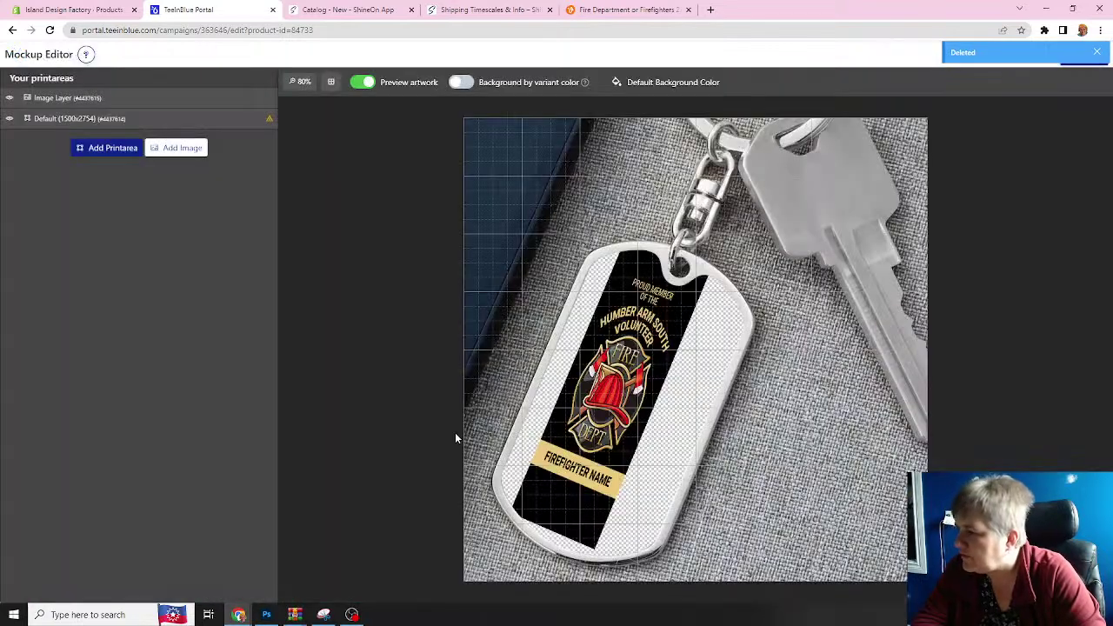
{"action": "left_click", "coordinate": [297, 82]}
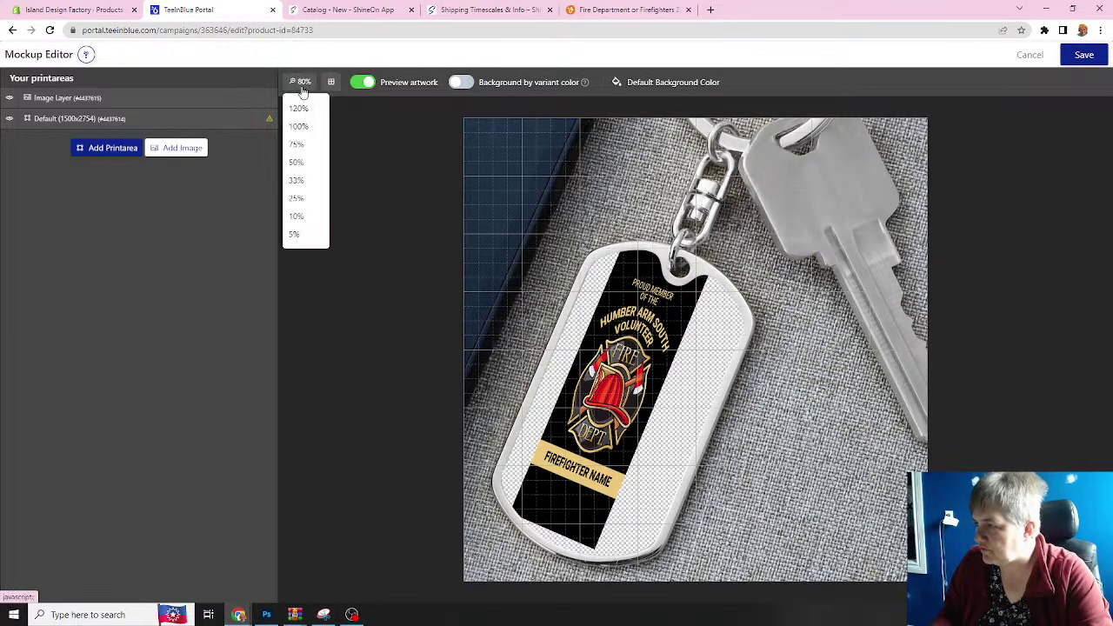
{"action": "left_click", "coordinate": [298, 163]}
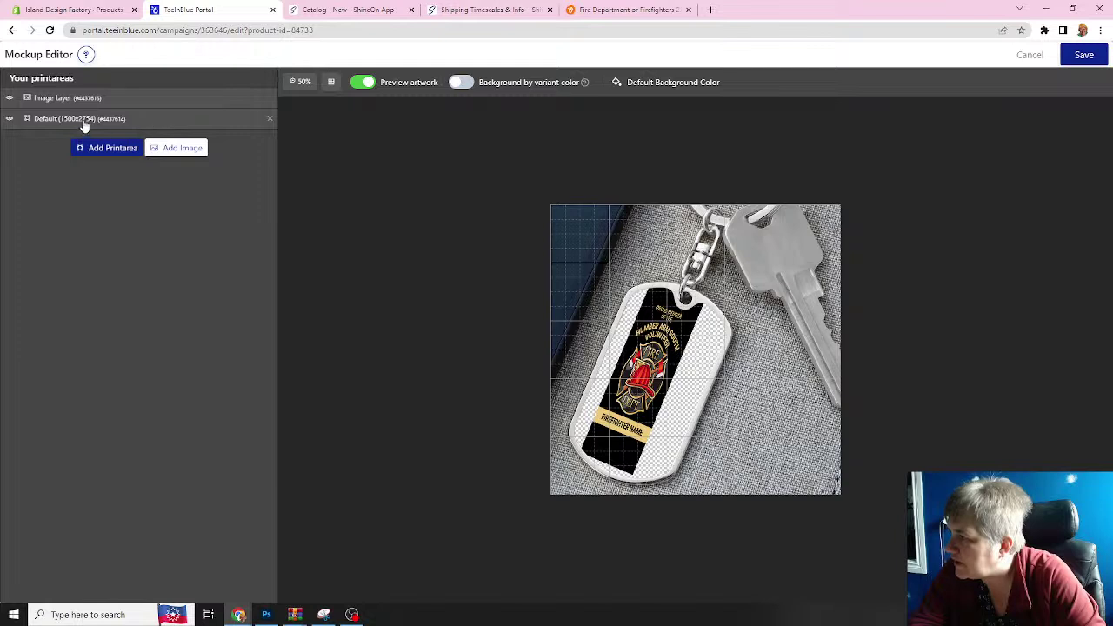
{"action": "left_click", "coordinate": [9, 99]}
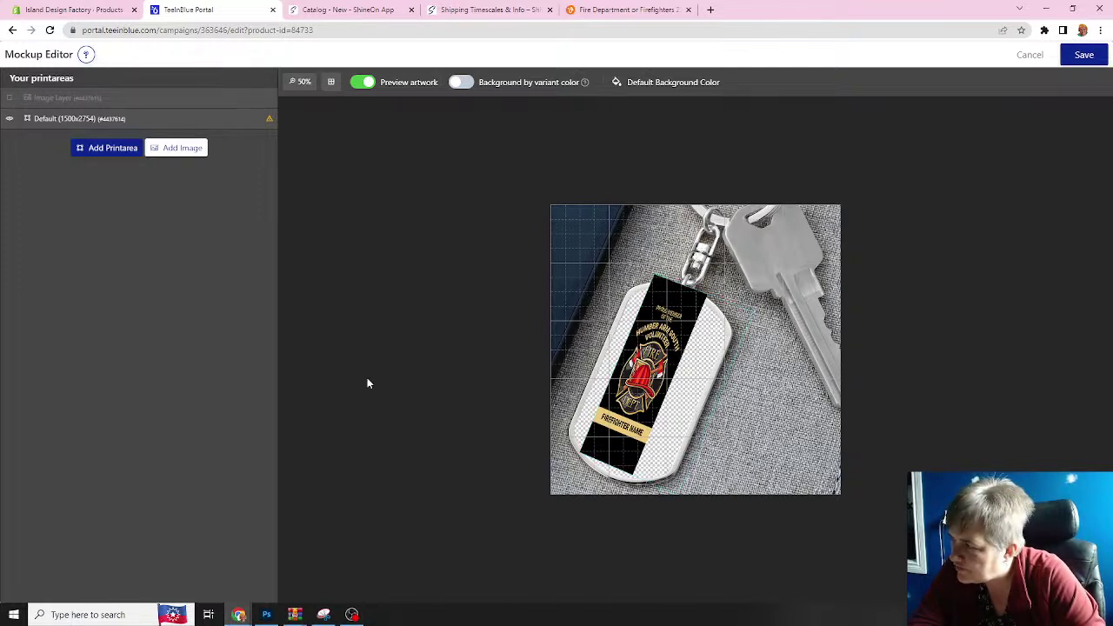
{"action": "left_click", "coordinate": [74, 122]}
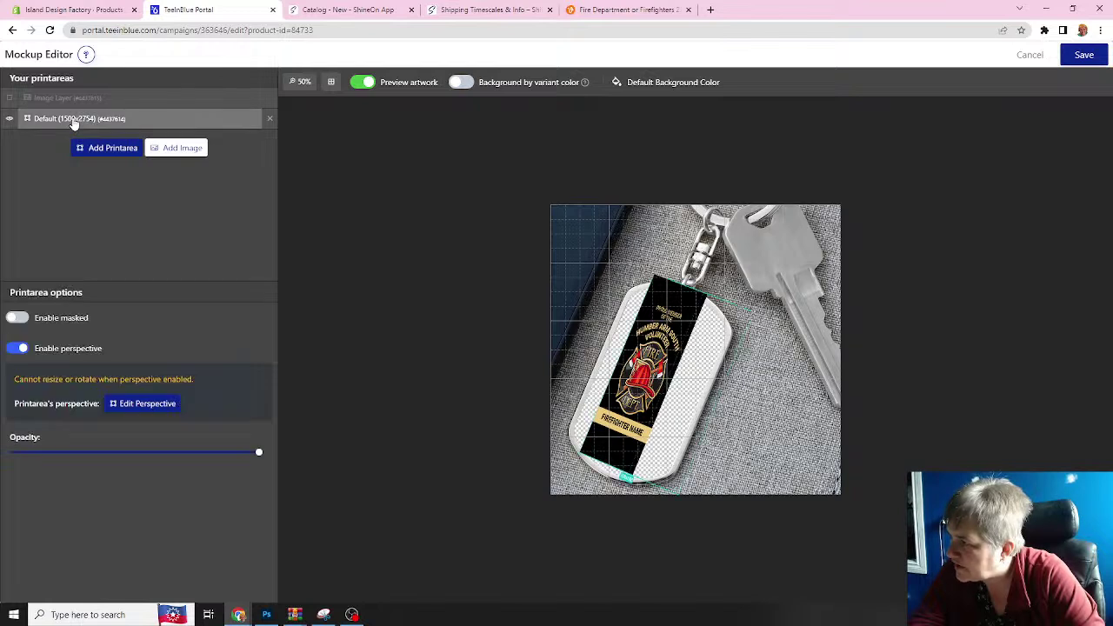
{"action": "left_click", "coordinate": [143, 406]}
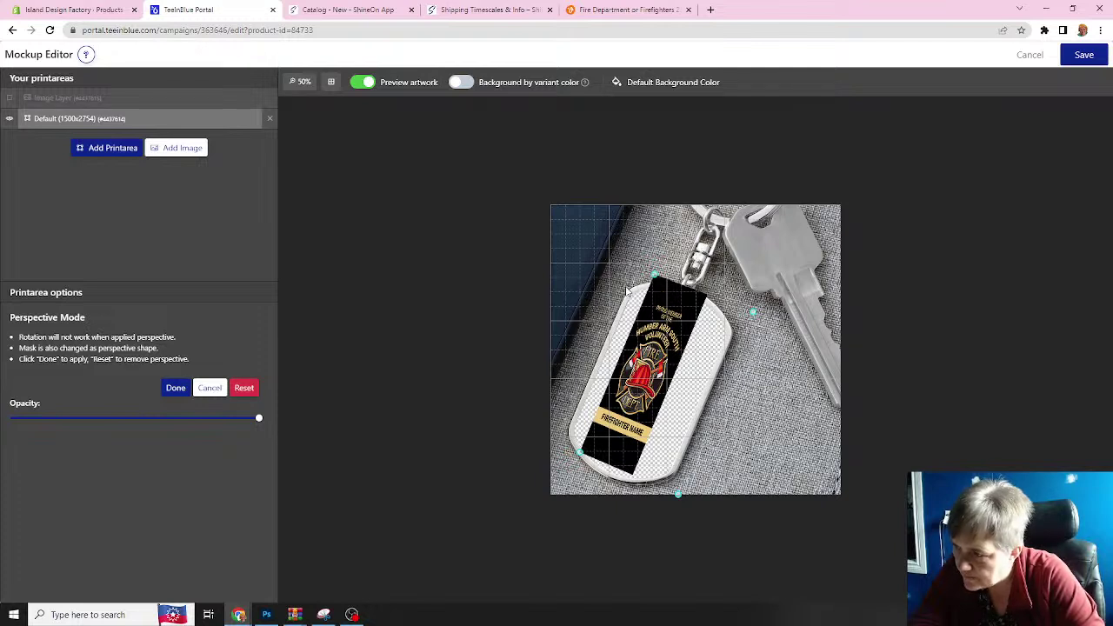
- Drag the printarea's corners to match the angled tag, re-show the image layer, and apply
{"action": "left_click_drag", "start_coordinate": [654, 275], "coordinate": [632, 300]}
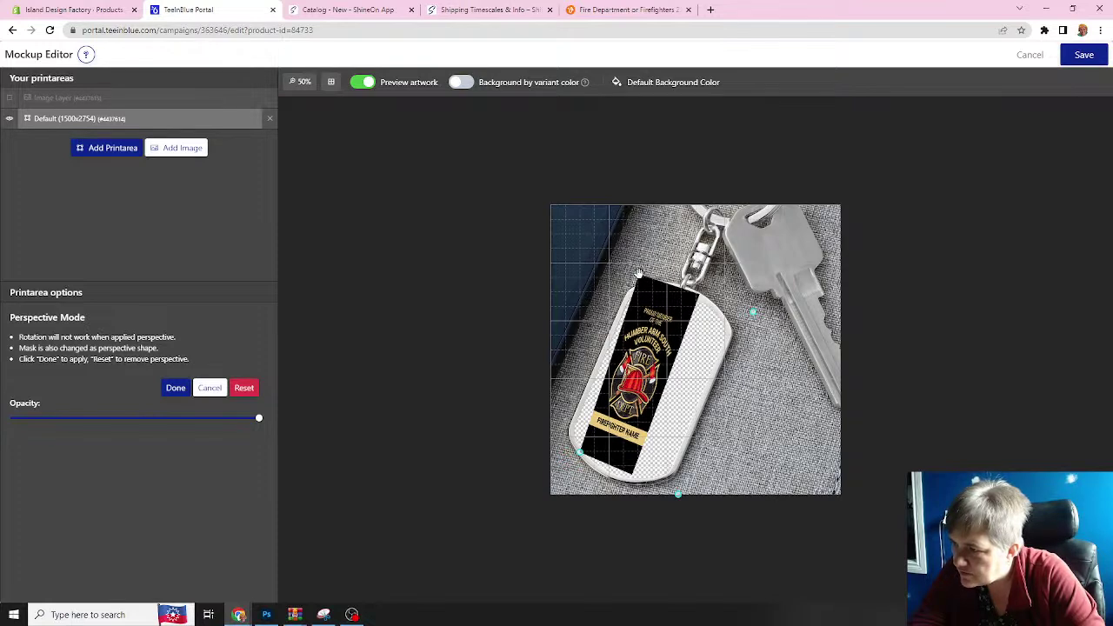
{"action": "left_click_drag", "start_coordinate": [754, 312], "coordinate": [820, 352]}
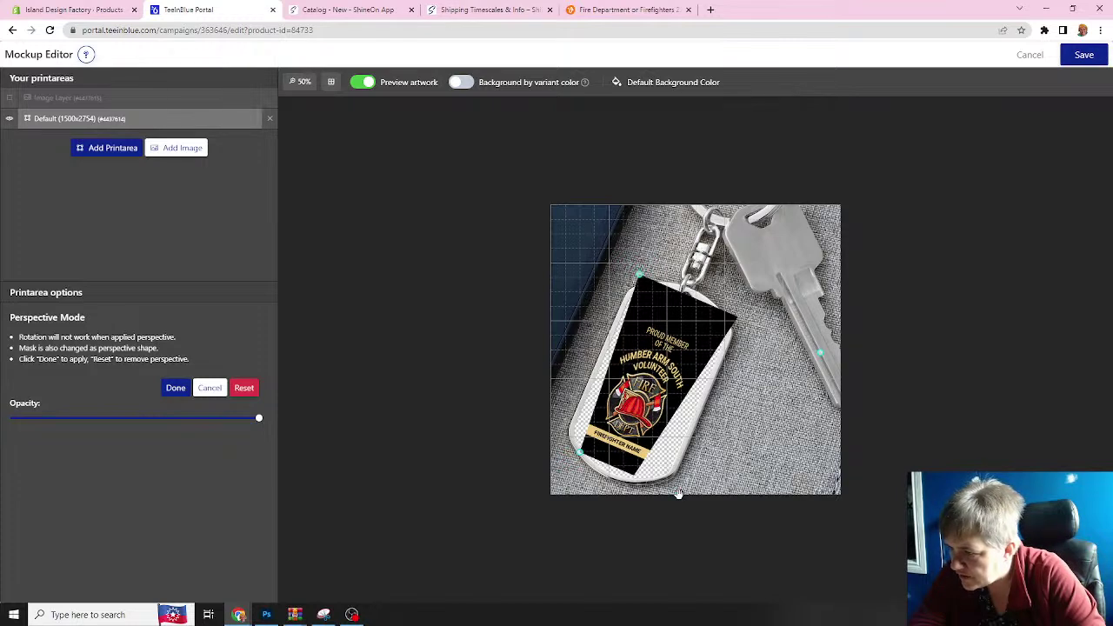
{"action": "left_click_drag", "start_coordinate": [689, 497], "coordinate": [742, 511]}
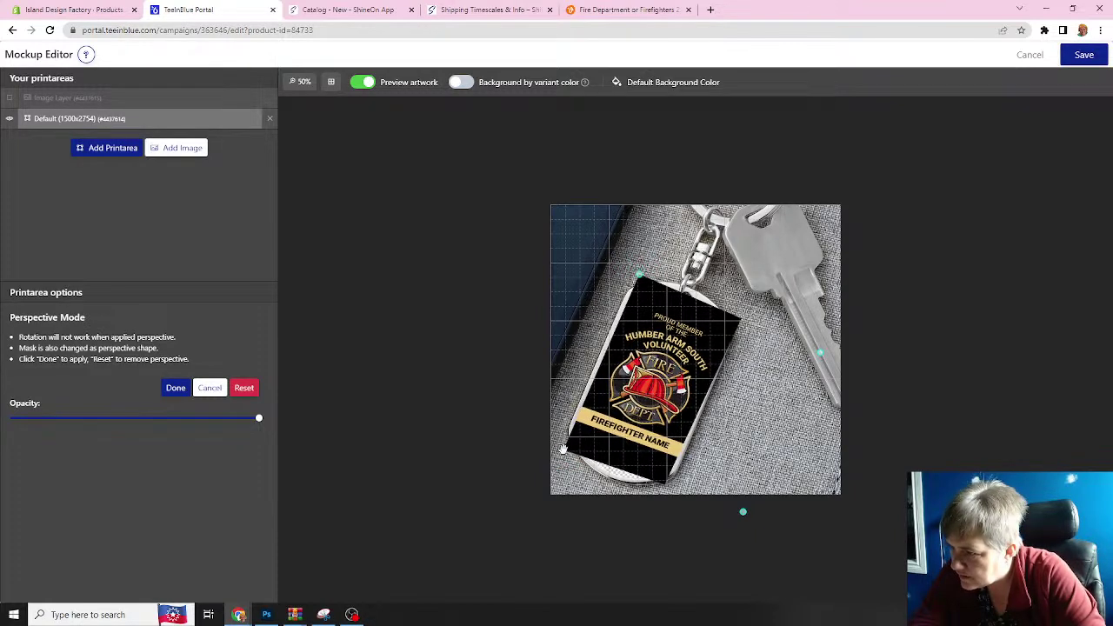
{"action": "left_click_drag", "start_coordinate": [566, 444], "coordinate": [565, 450]}
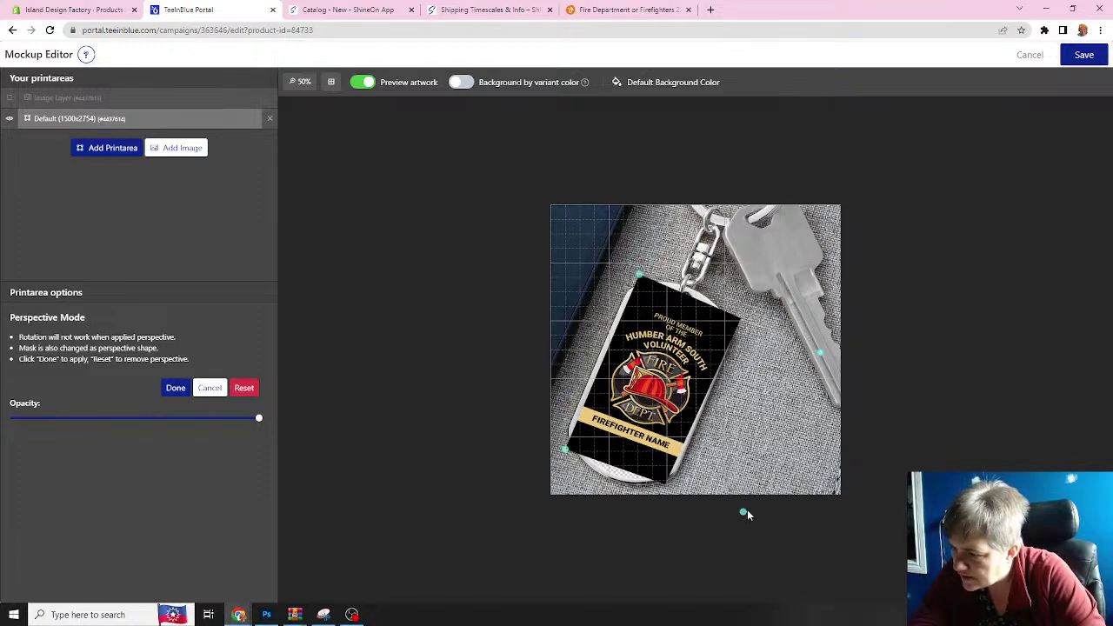
{"action": "left_click_drag", "start_coordinate": [742, 511], "coordinate": [742, 539]}
{"action": "left_click_drag", "start_coordinate": [820, 354], "coordinate": [822, 352]}
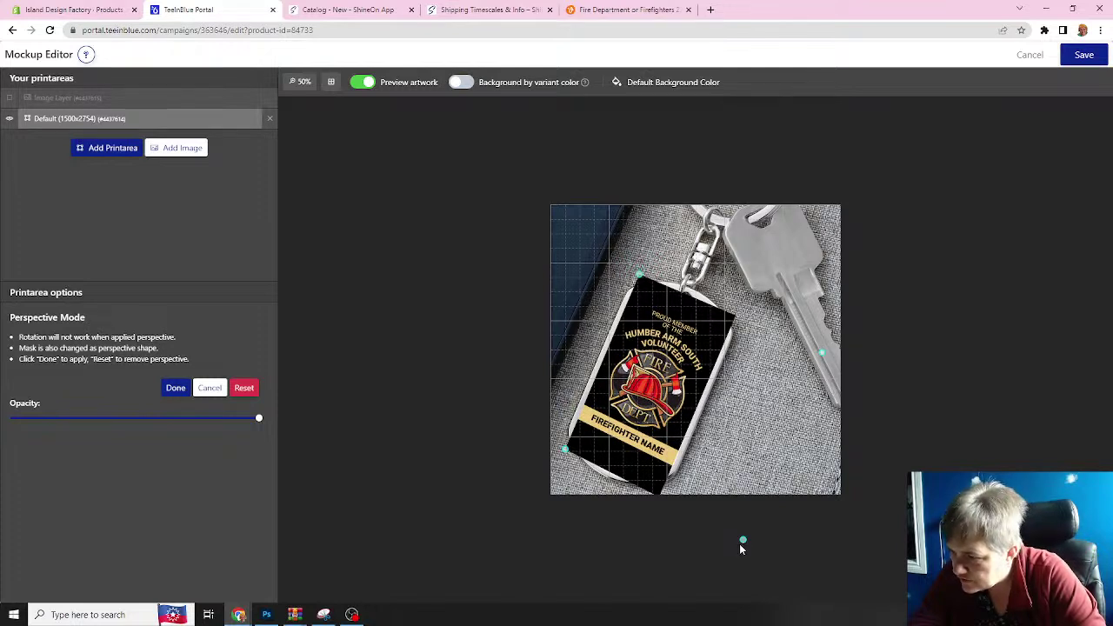
{"action": "left_click_drag", "start_coordinate": [743, 540], "coordinate": [743, 539]}
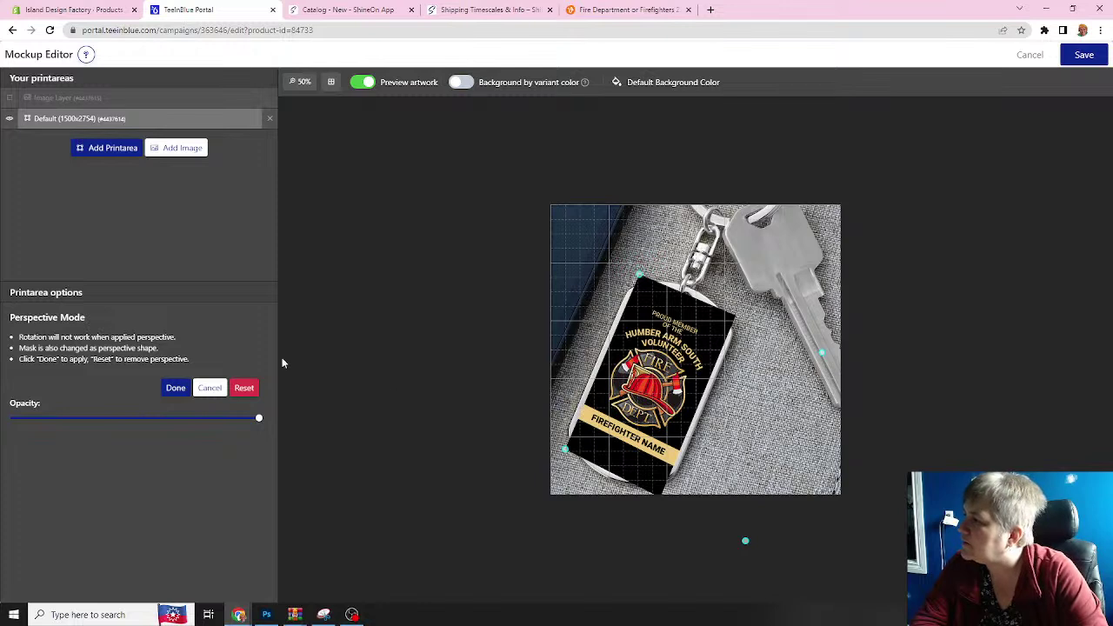
{"action": "left_click", "coordinate": [10, 100]}
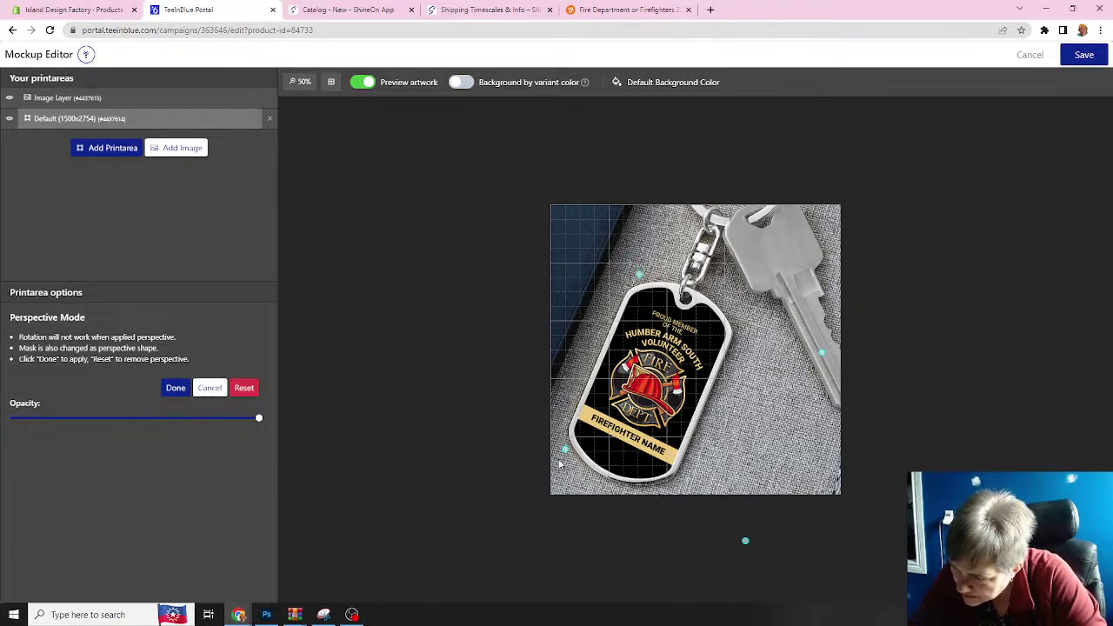
{"action": "left_click_drag", "start_coordinate": [565, 449], "coordinate": [555, 458]}
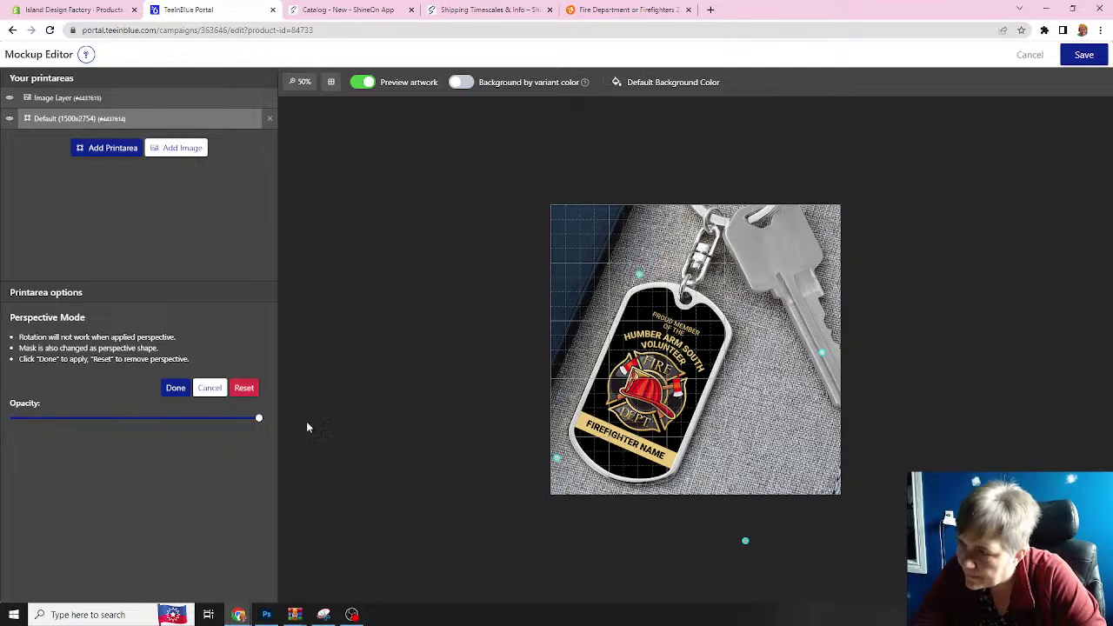
{"action": "left_click", "coordinate": [175, 388]}
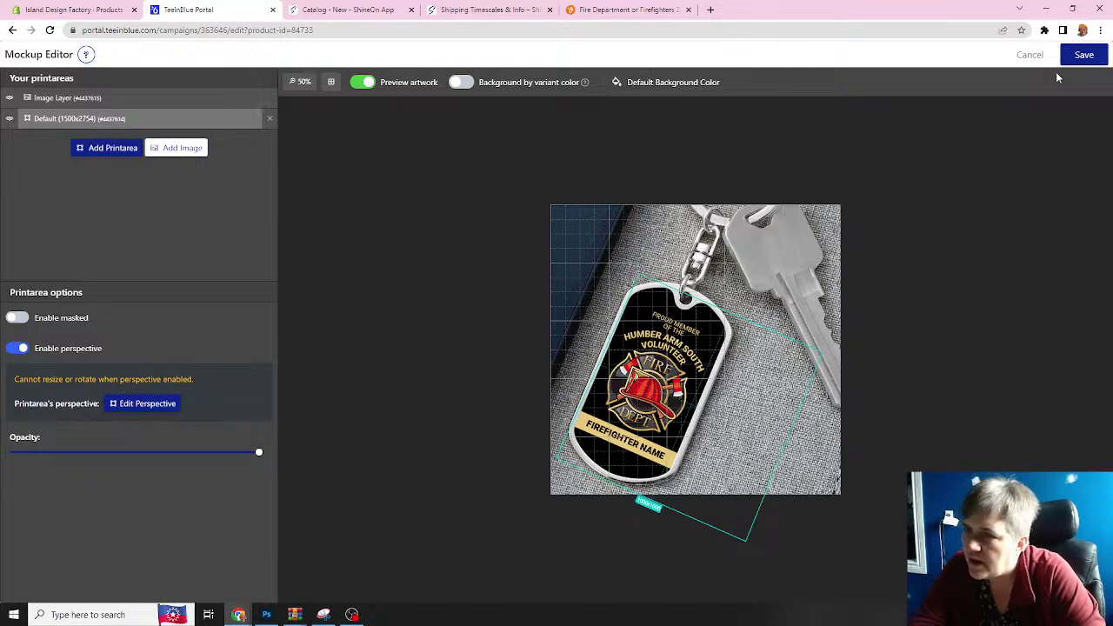
- Save the steel keychain mockup and bring up the Add more product catalogue
{"action": "left_click", "coordinate": [1086, 54]}
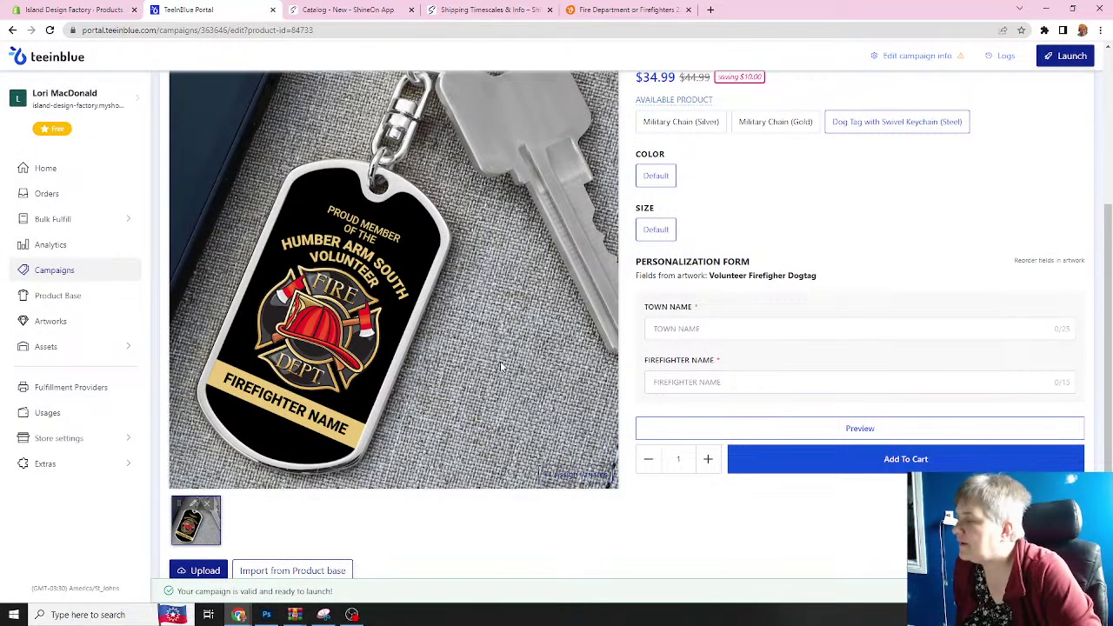
{"action": "scroll", "coordinate": [470, 332], "scroll_direction": "up", "scroll_amount": 3}
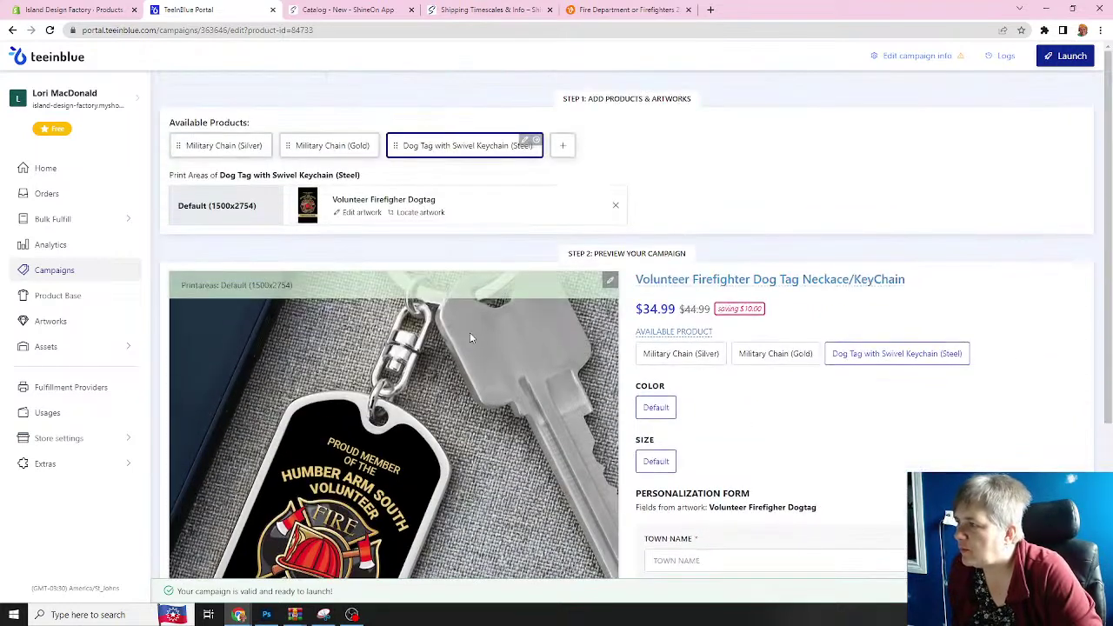
{"action": "left_click", "coordinate": [563, 148]}
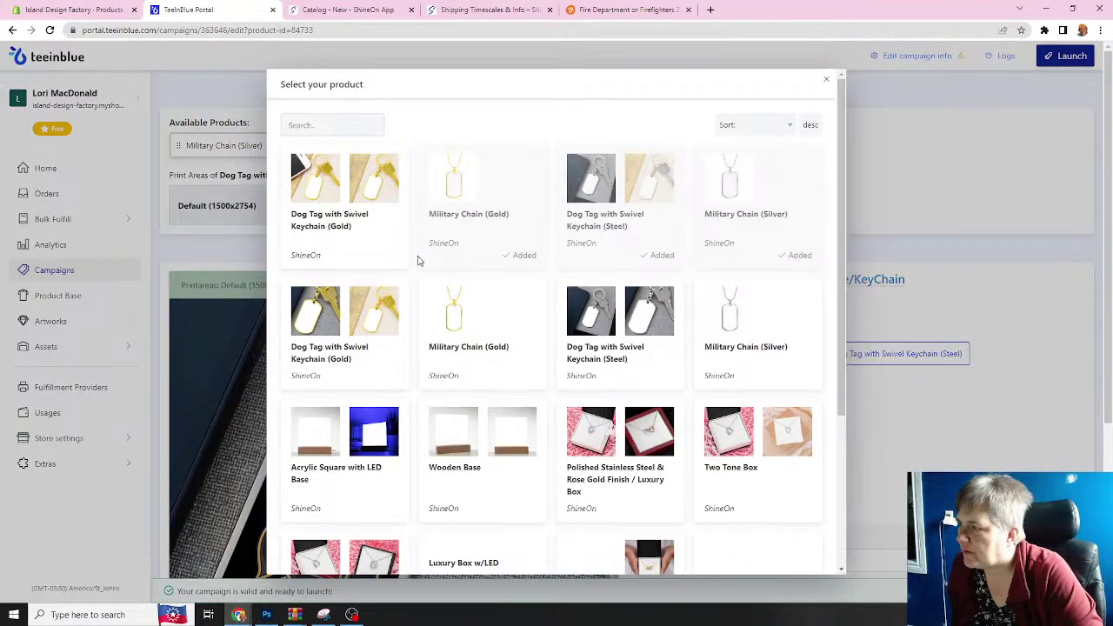
- Add the Dog Tag with Swivel Keychain (Gold) product with the Volunteer Firefighter Dogtag artwork
{"action": "left_click", "coordinate": [334, 205]}
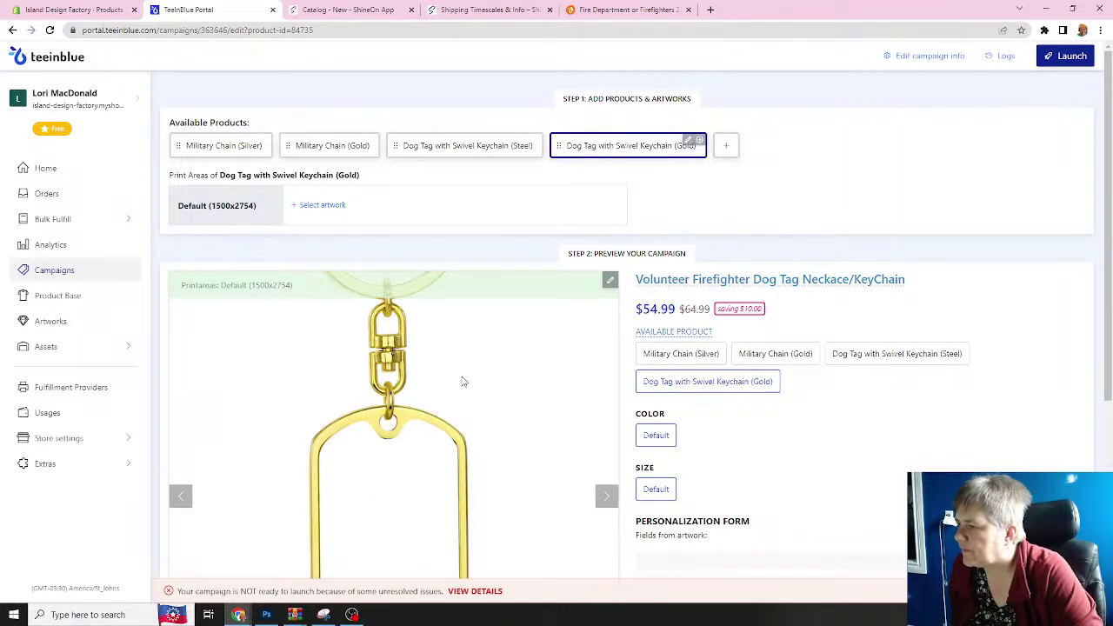
{"action": "left_click", "coordinate": [321, 212]}
{"action": "left_click", "coordinate": [479, 244]}
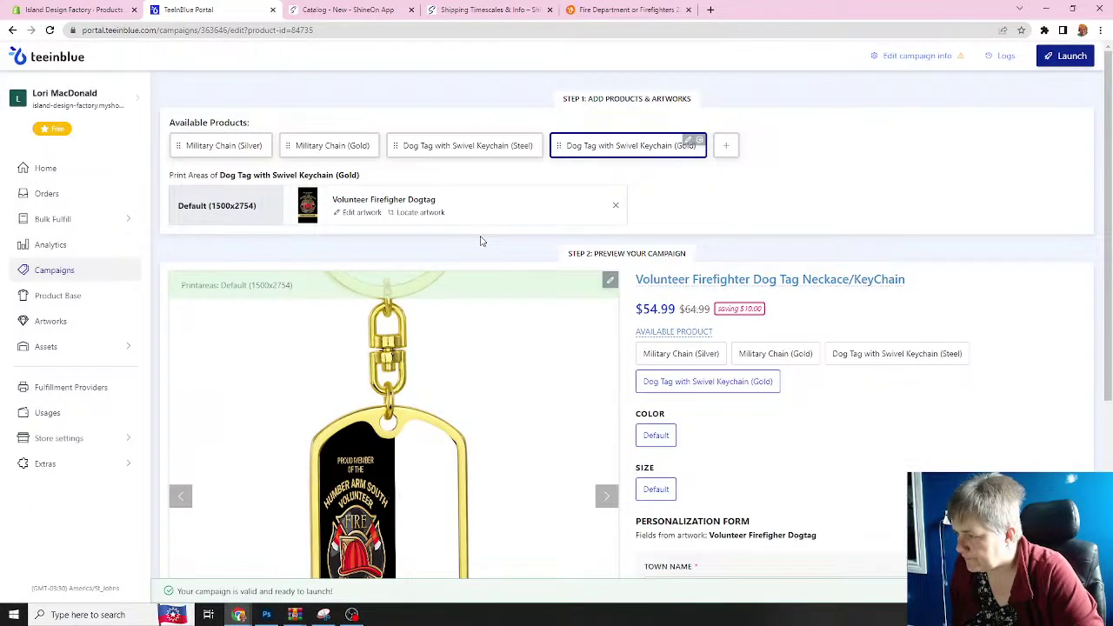
{"action": "scroll", "coordinate": [481, 242], "scroll_direction": "down", "scroll_amount": 3}
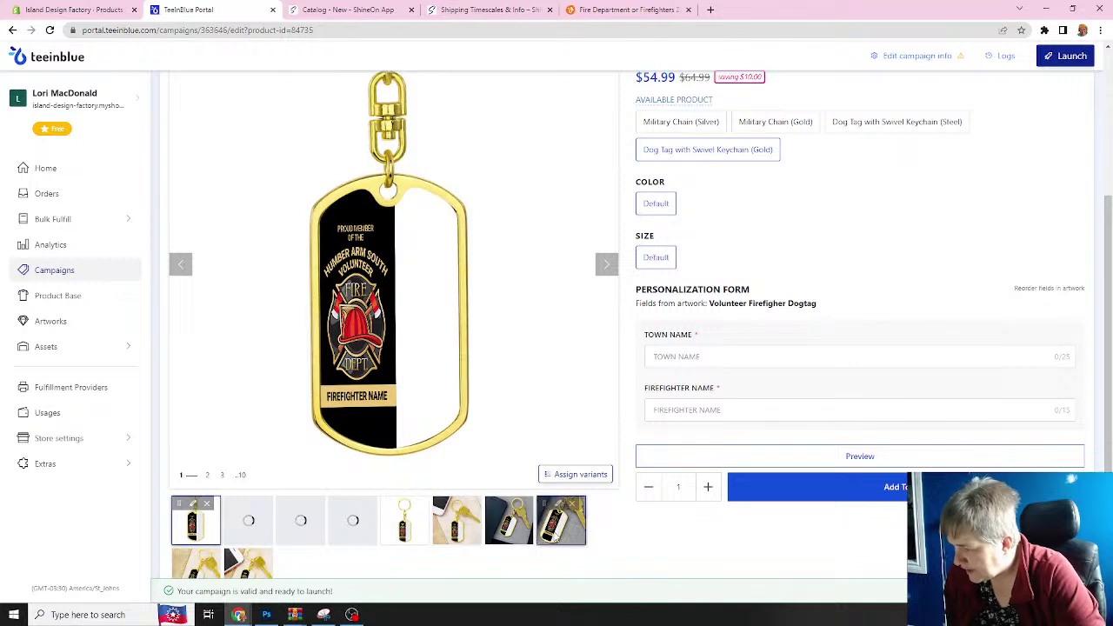
{"action": "scroll", "coordinate": [557, 529], "scroll_direction": "down", "scroll_amount": 1}
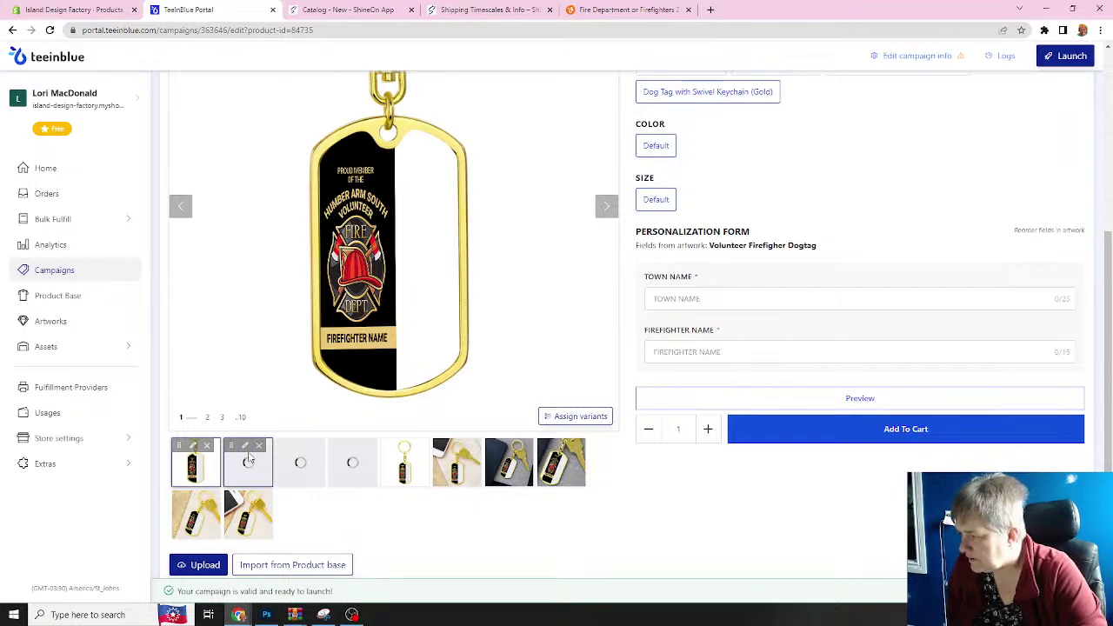
- Remove five extra gold keychain mockup images, confirming each removal
{"action": "left_click", "coordinate": [207, 446]}
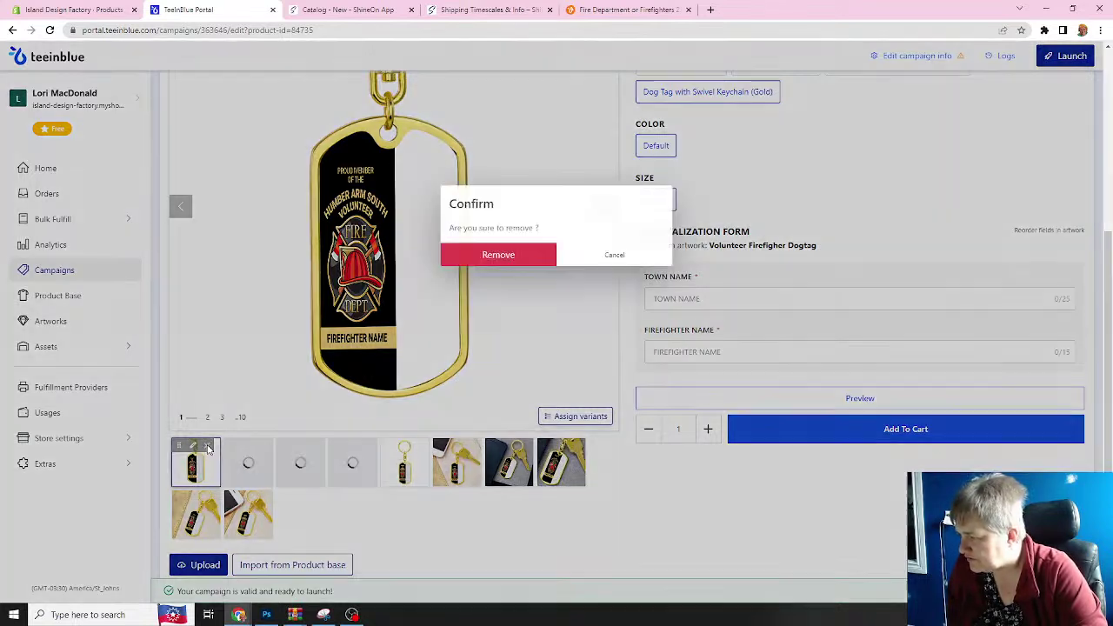
{"action": "left_click", "coordinate": [521, 261]}
{"action": "left_click", "coordinate": [259, 446]}
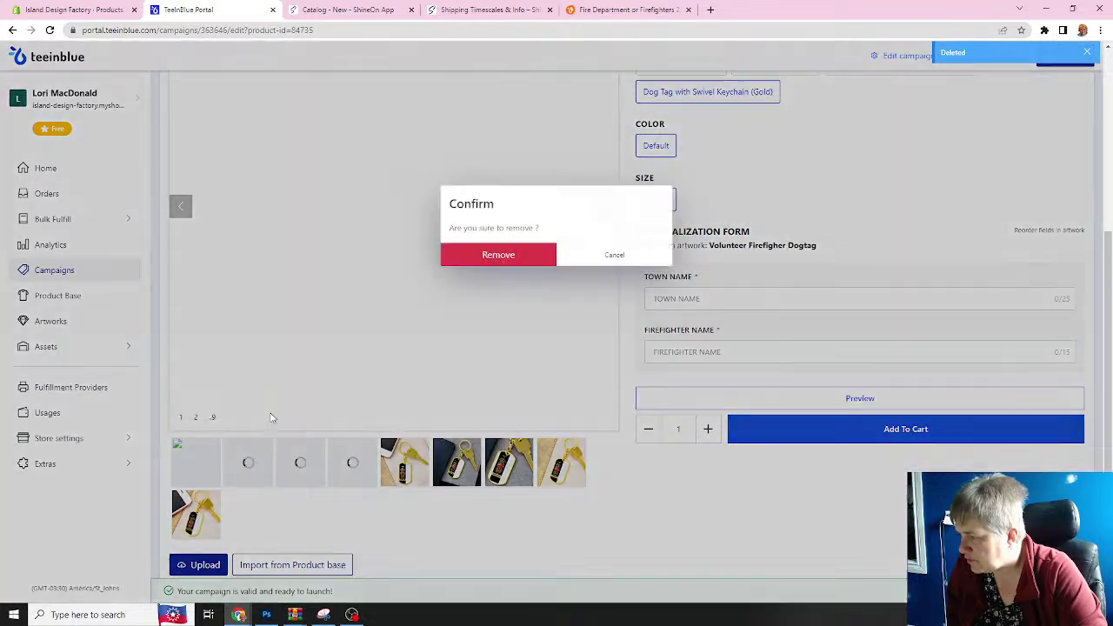
{"action": "left_click", "coordinate": [522, 254]}
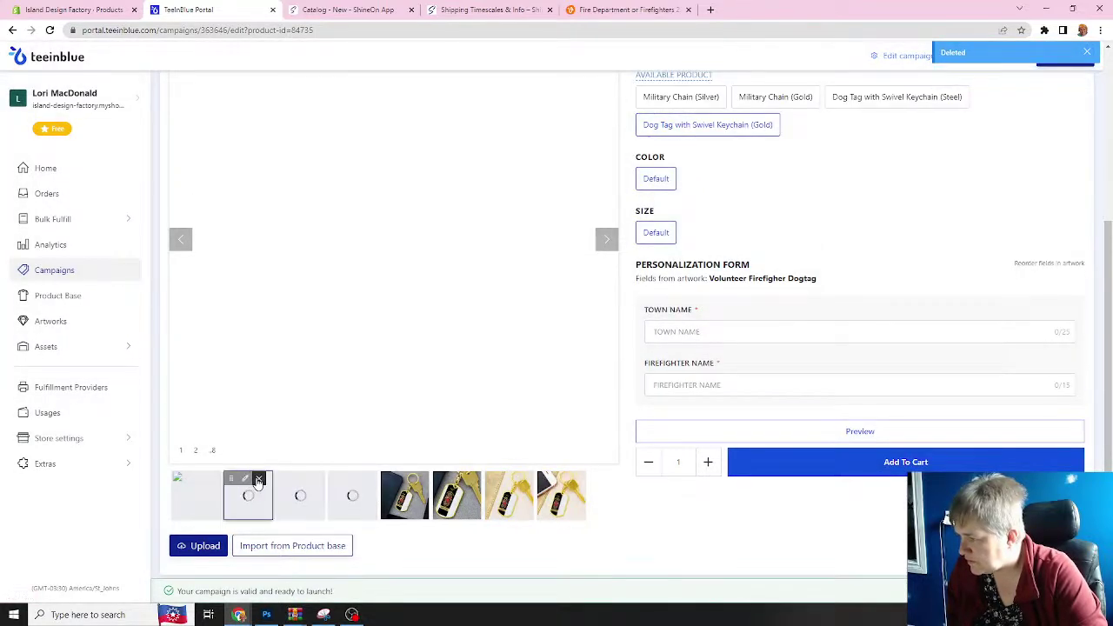
{"action": "left_click", "coordinate": [259, 479]}
{"action": "left_click", "coordinate": [494, 256]}
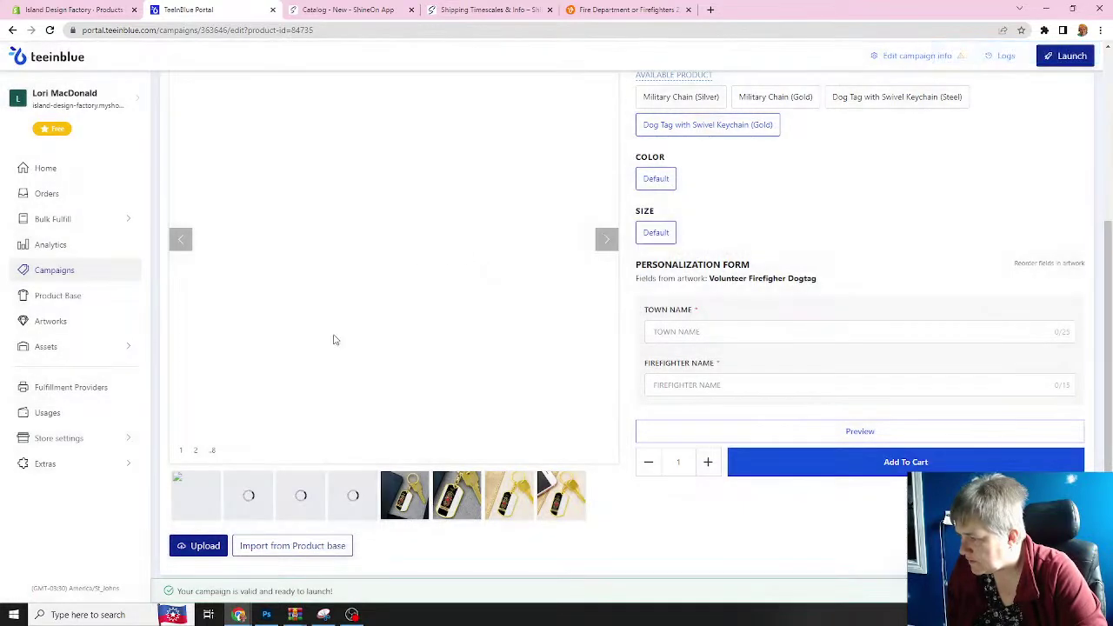
{"action": "left_click", "coordinate": [207, 480]}
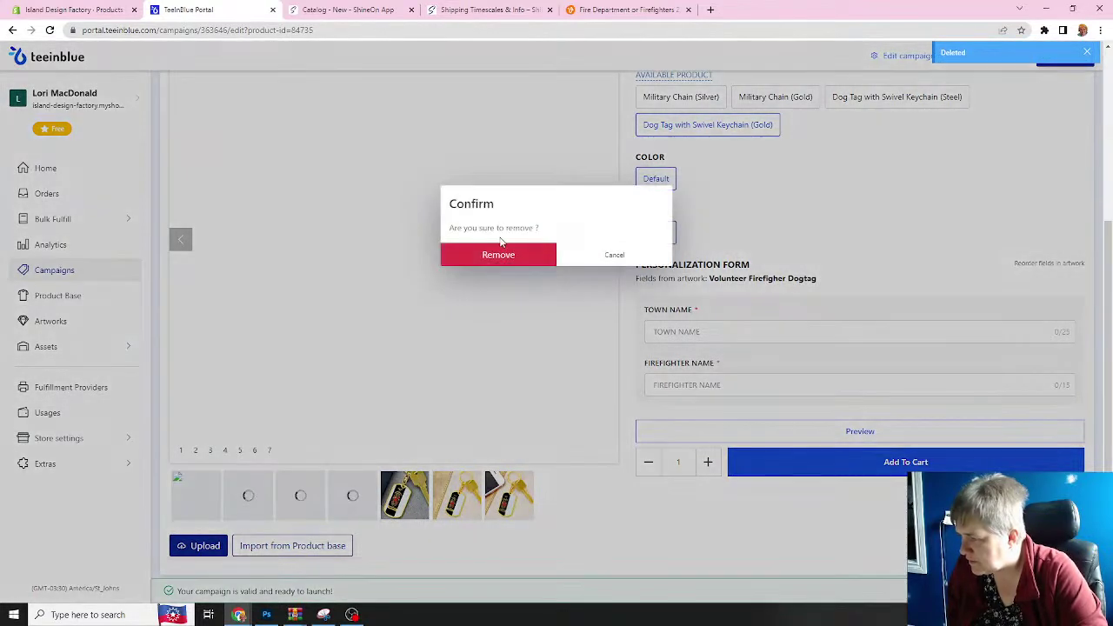
{"action": "left_click", "coordinate": [496, 254]}
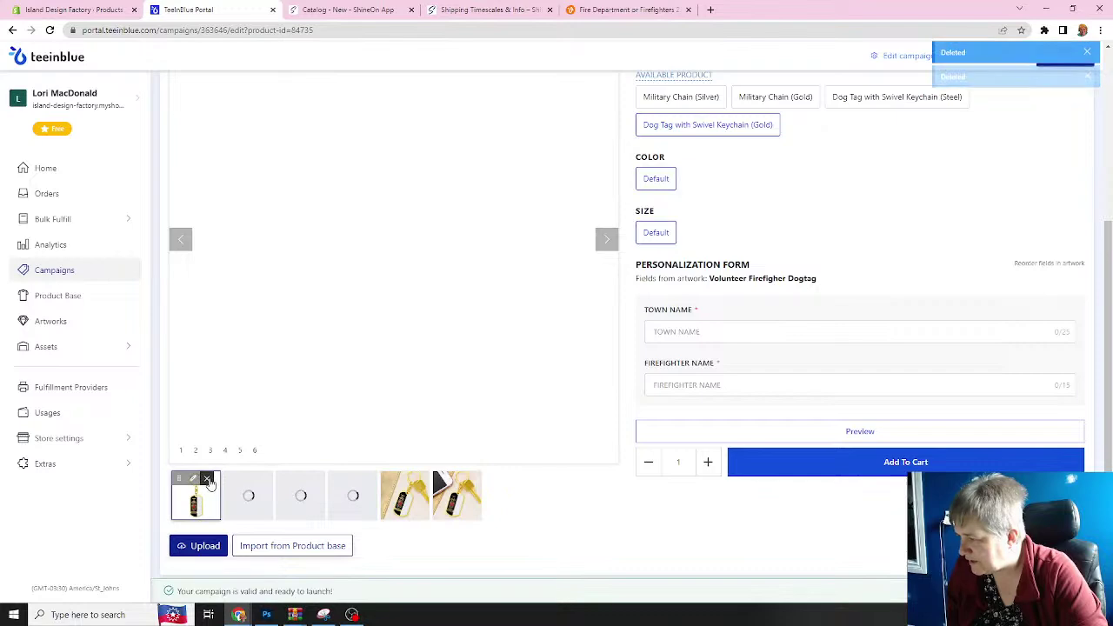
{"action": "left_click", "coordinate": [207, 479]}
{"action": "left_click", "coordinate": [496, 256]}
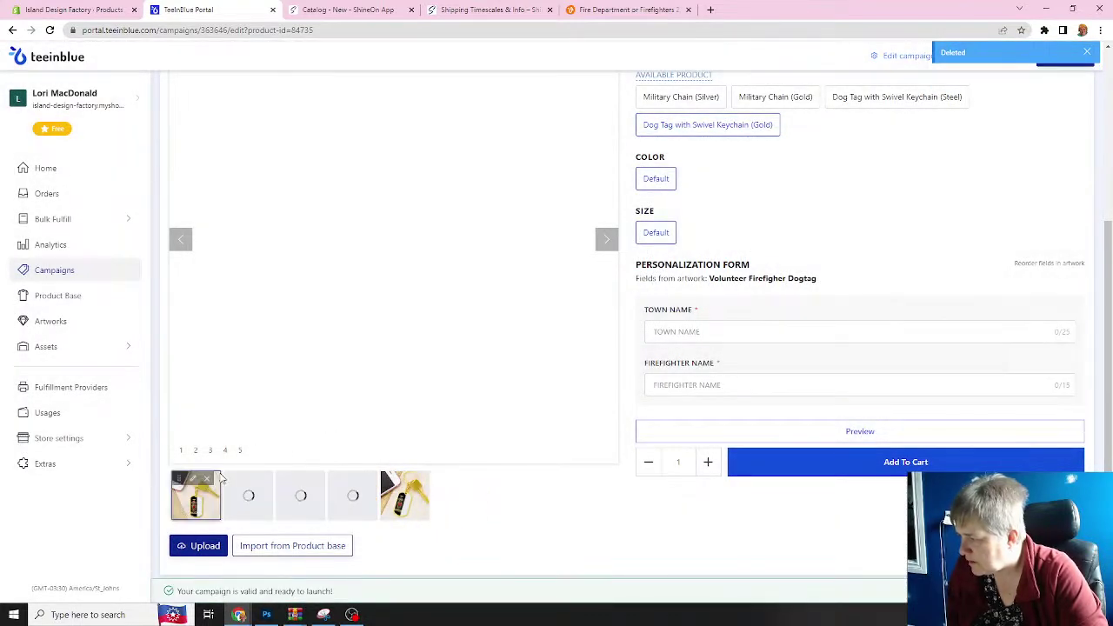
- Remove the remaining four extra mockups and open the last one in the Mockup Editor
{"action": "left_click", "coordinate": [207, 480]}
{"action": "left_click", "coordinate": [492, 257]}
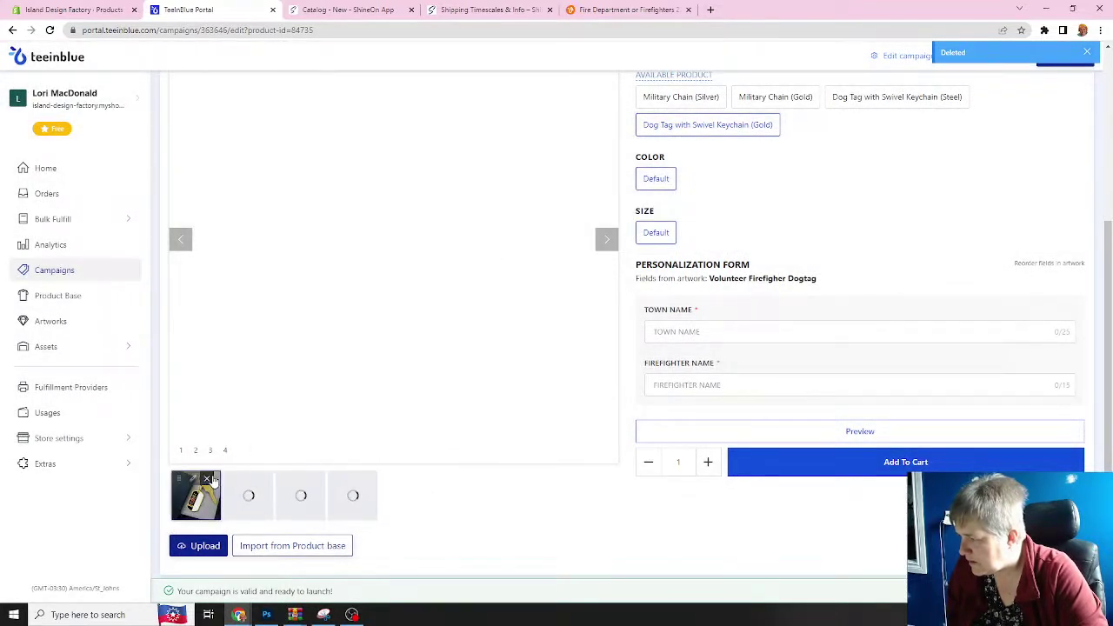
{"action": "left_click", "coordinate": [207, 480]}
{"action": "left_click", "coordinate": [519, 256]}
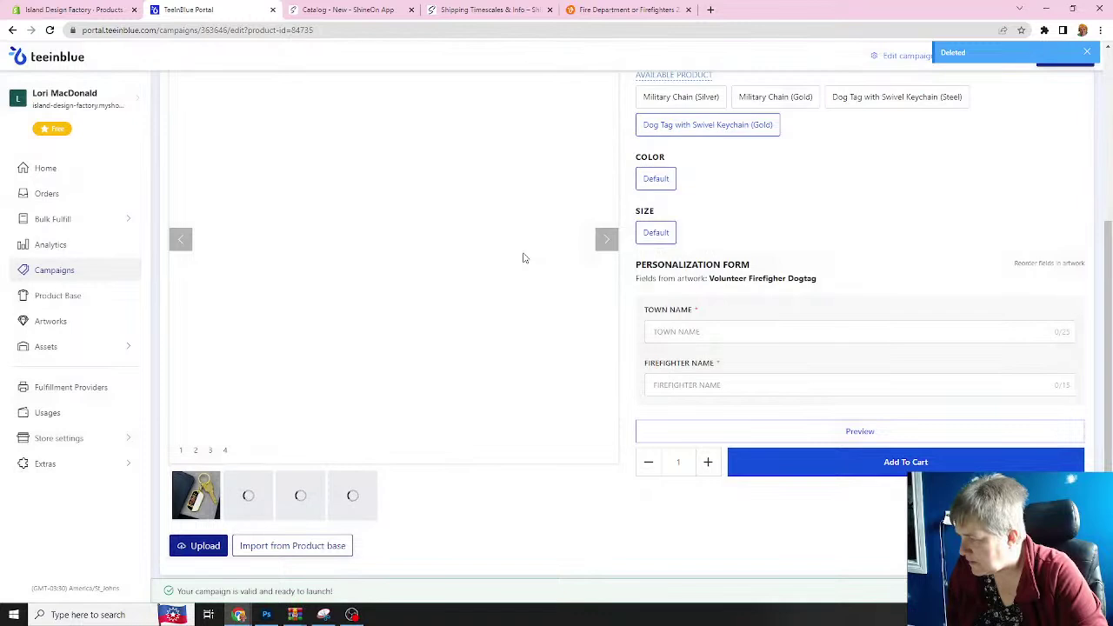
{"action": "left_click", "coordinate": [261, 480]}
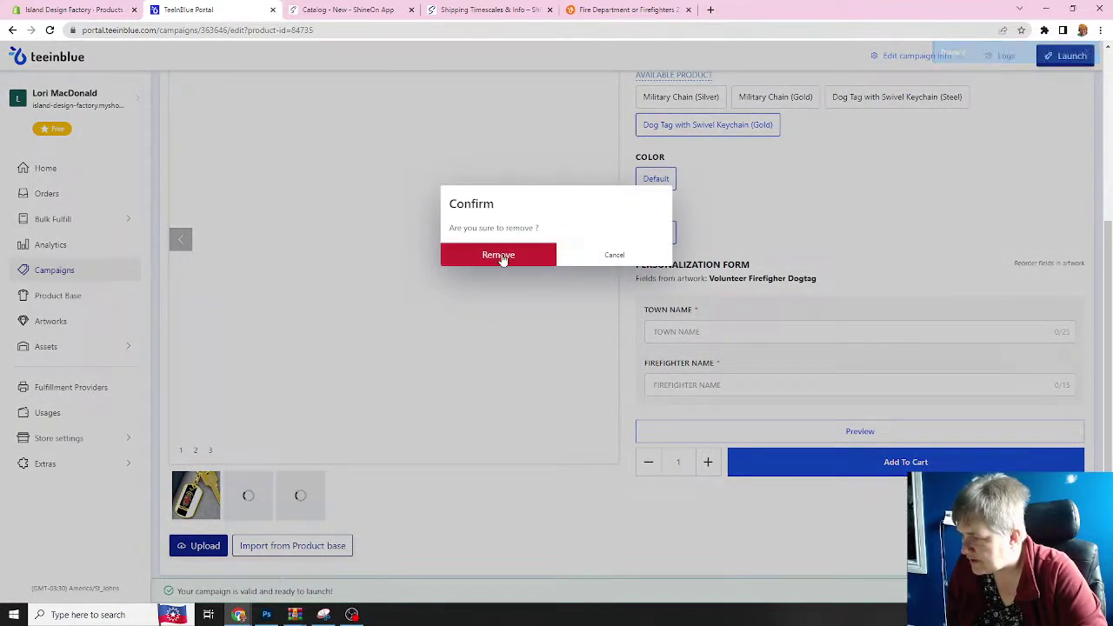
{"action": "left_click", "coordinate": [502, 257]}
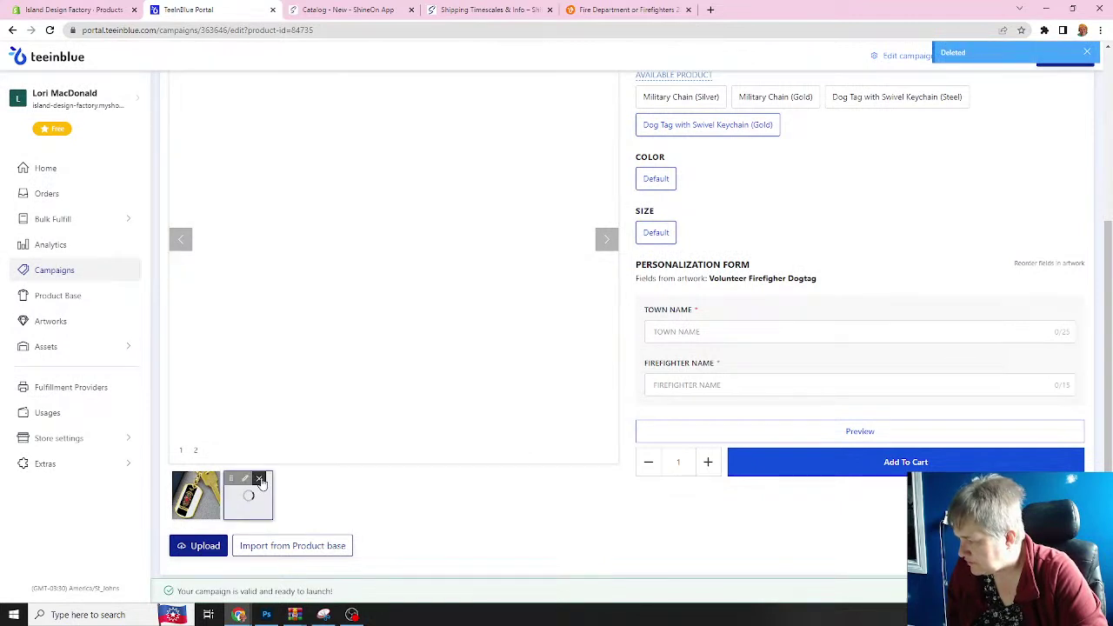
{"action": "left_click", "coordinate": [263, 481]}
{"action": "left_click", "coordinate": [505, 258]}
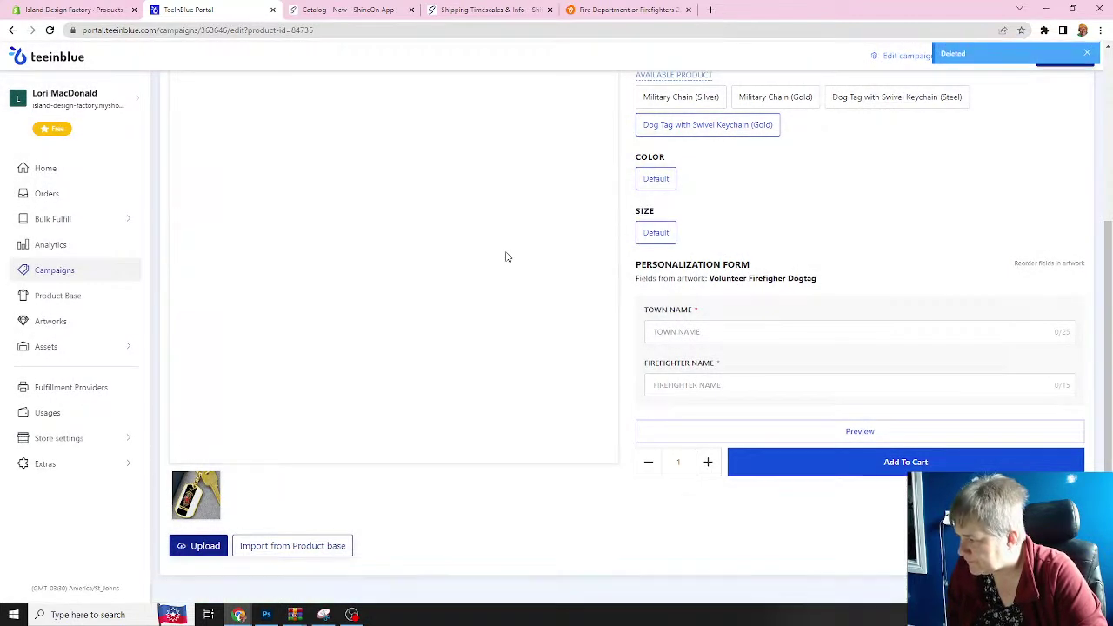
{"action": "left_click", "coordinate": [192, 477]}
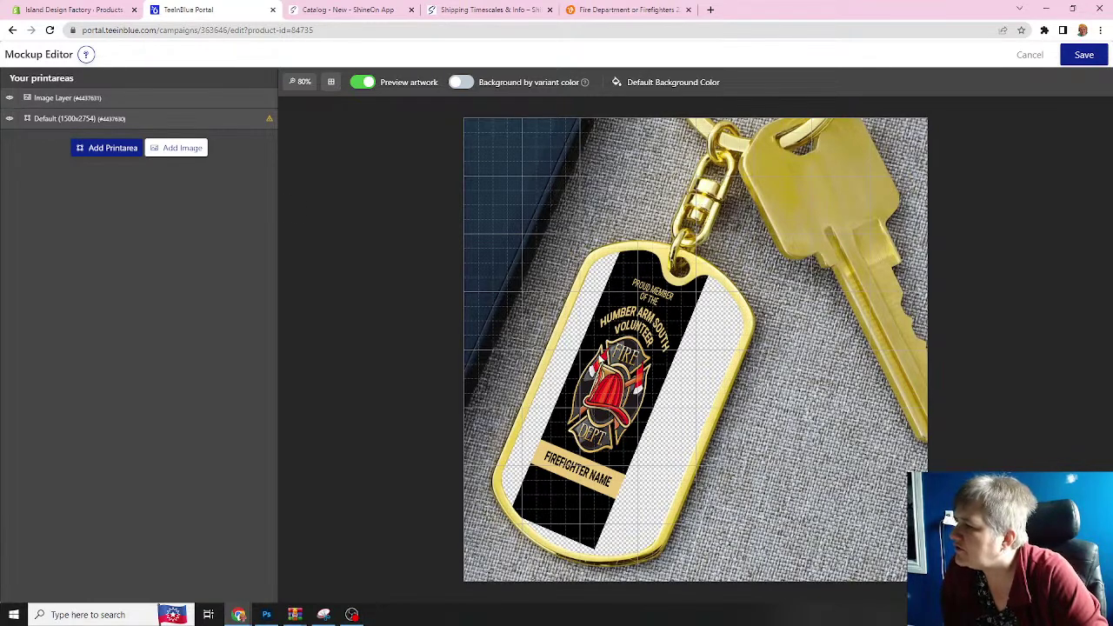
- Select the gold mockup's Default printarea for perspective editing and zoom the canvas to 50%
{"action": "left_click", "coordinate": [228, 126]}
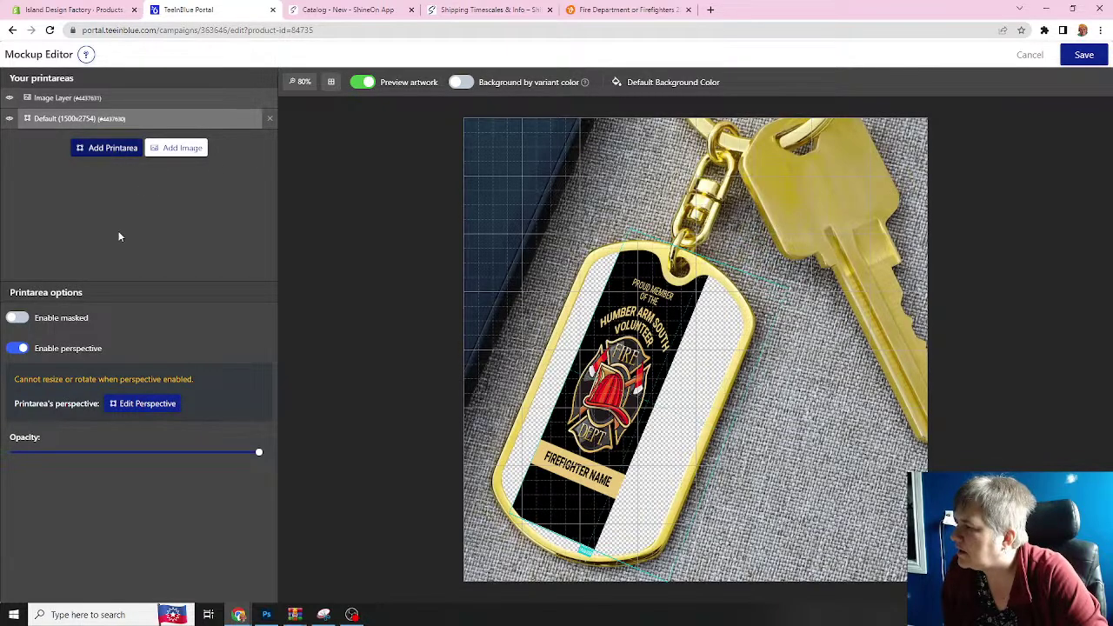
{"action": "left_click", "coordinate": [130, 404]}
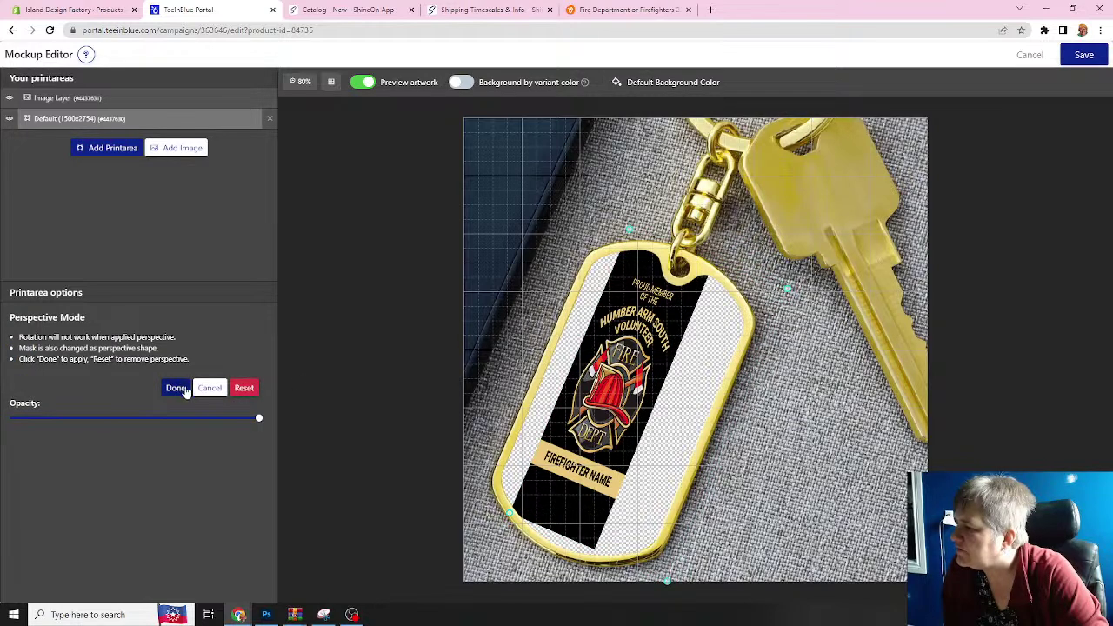
{"action": "left_click_drag", "start_coordinate": [628, 227], "coordinate": [603, 226]}
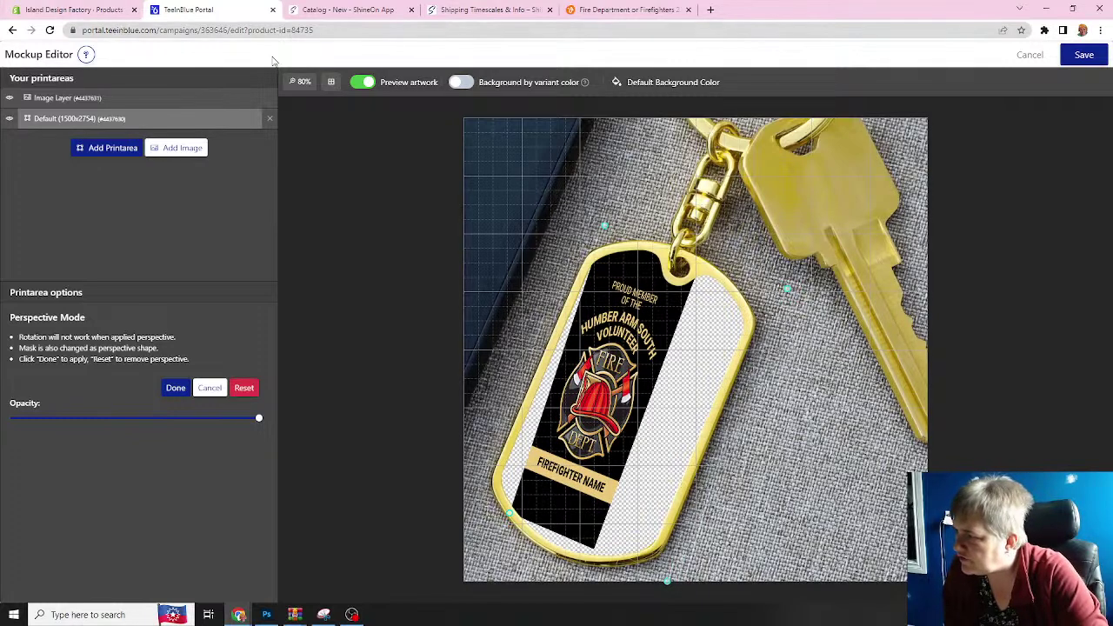
{"action": "left_click", "coordinate": [300, 82]}
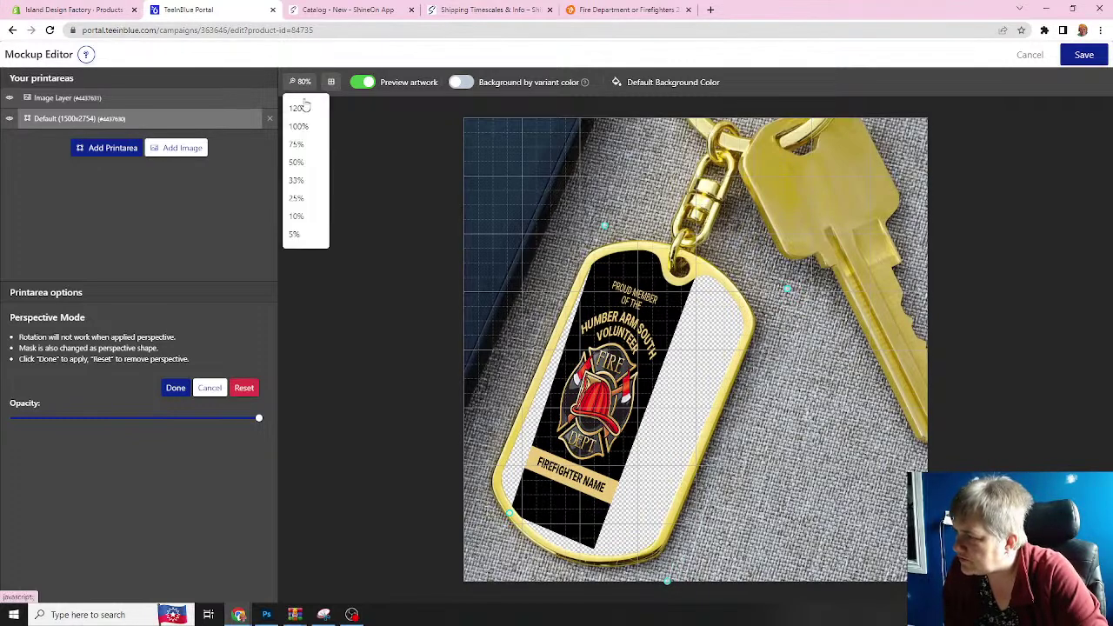
{"action": "left_click", "coordinate": [296, 163]}
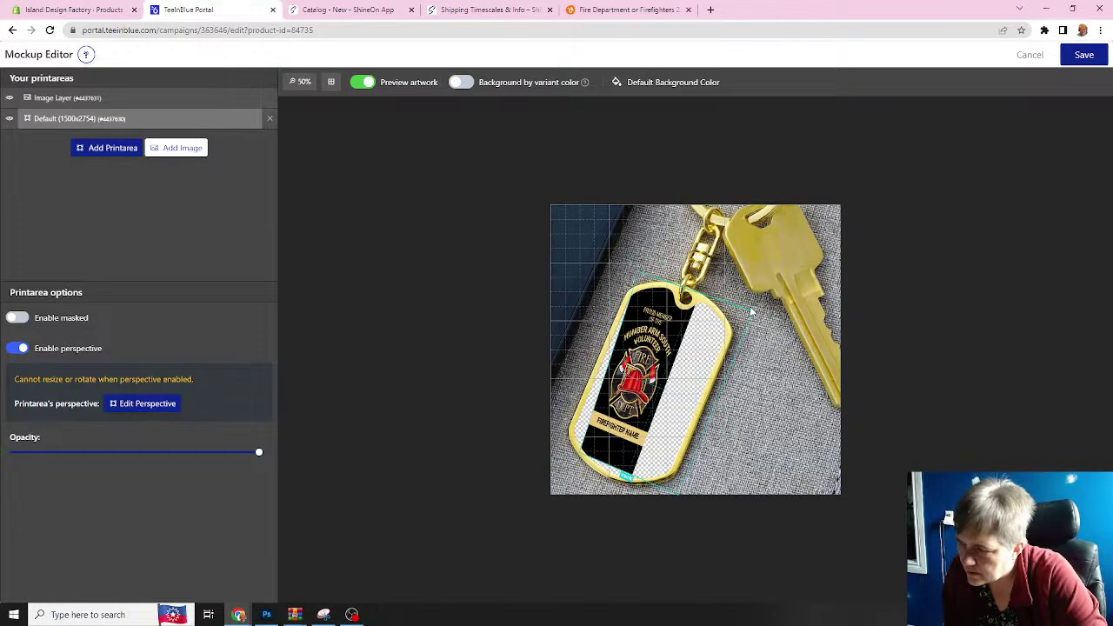
- Drag the printarea's corners to follow the angled gold tag and apply the perspective
{"action": "left_click", "coordinate": [139, 404]}
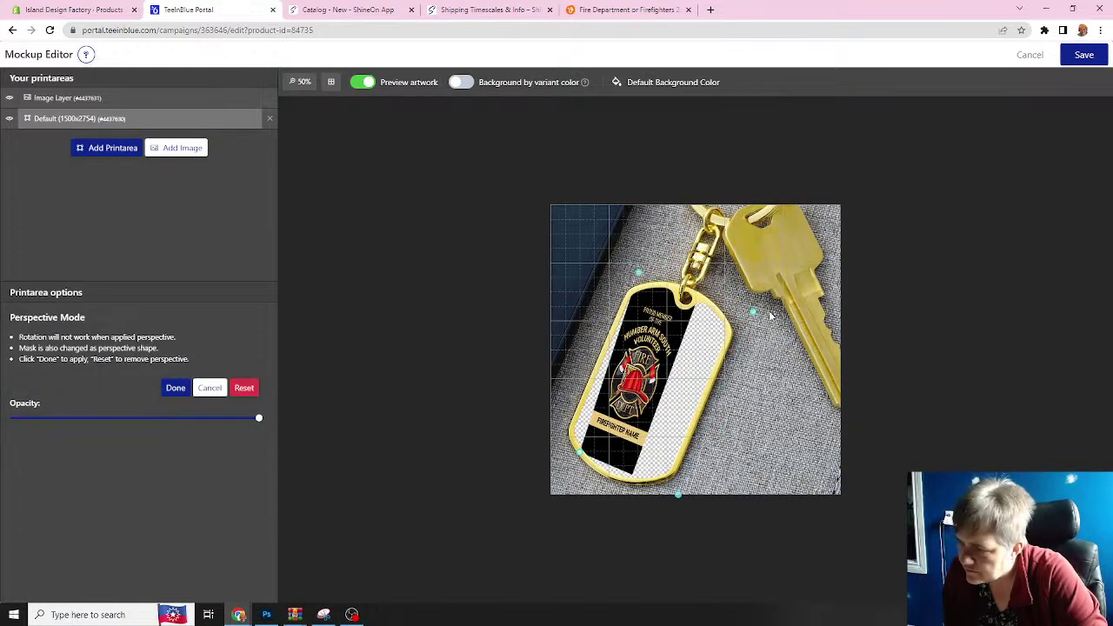
{"action": "left_click_drag", "start_coordinate": [753, 312], "coordinate": [827, 340]}
{"action": "left_click_drag", "start_coordinate": [676, 498], "coordinate": [743, 514]}
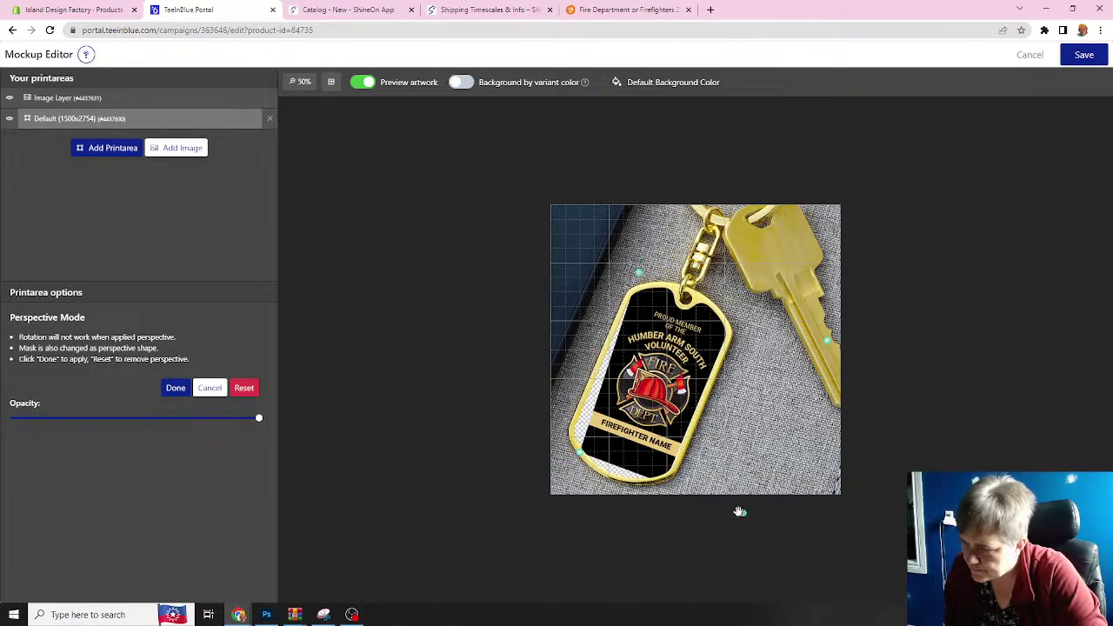
{"action": "left_click_drag", "start_coordinate": [579, 452], "coordinate": [558, 450]}
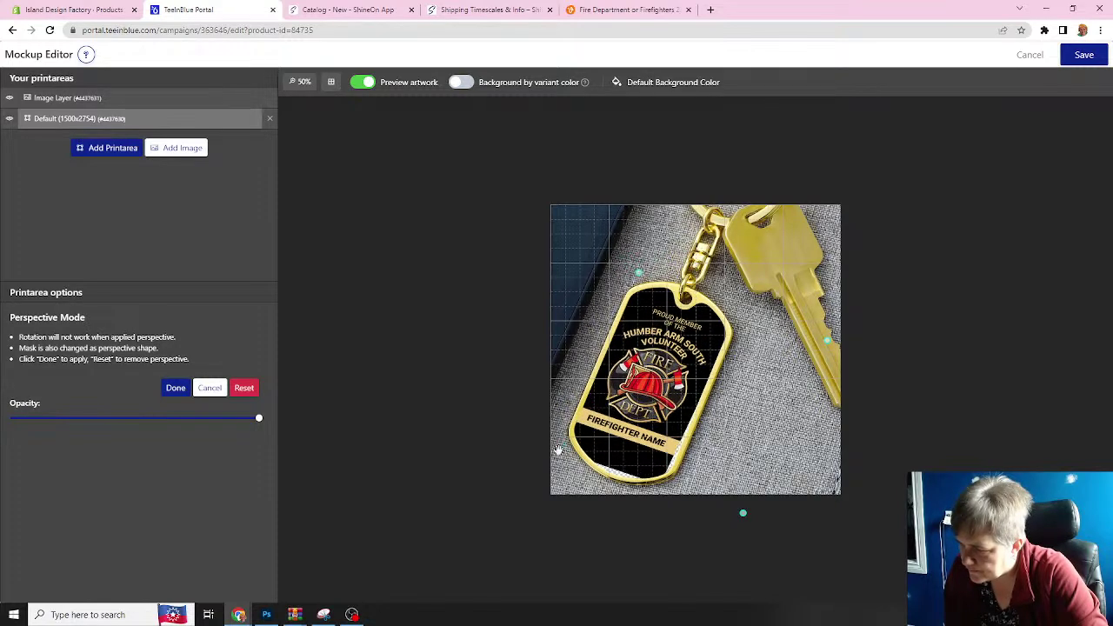
{"action": "left_click_drag", "start_coordinate": [742, 514], "coordinate": [761, 535]}
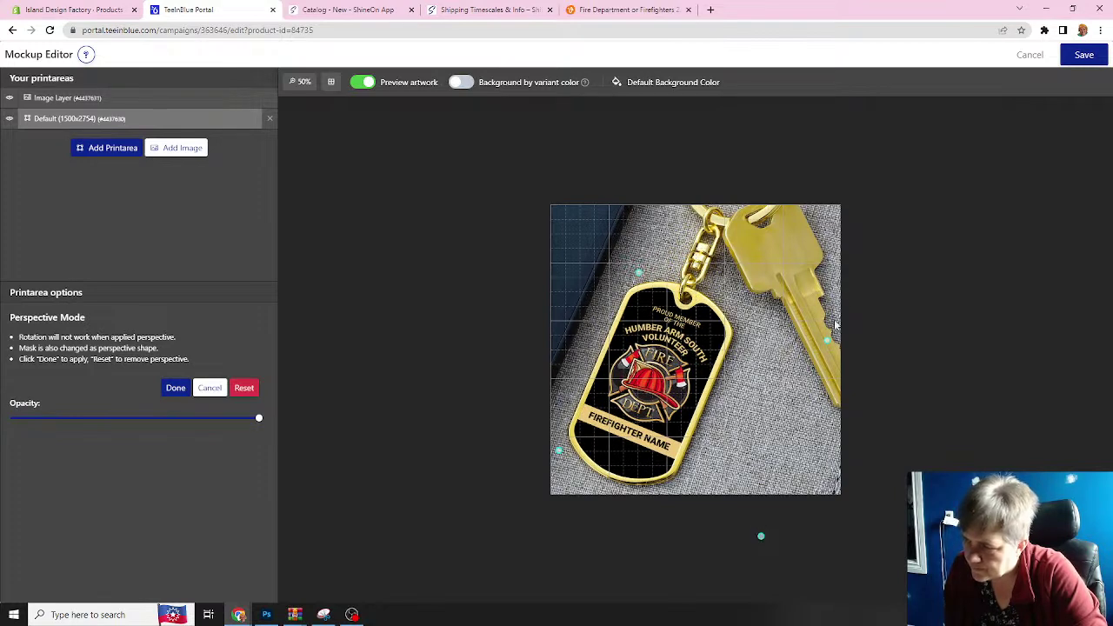
{"action": "left_click_drag", "start_coordinate": [832, 341], "coordinate": [809, 354]}
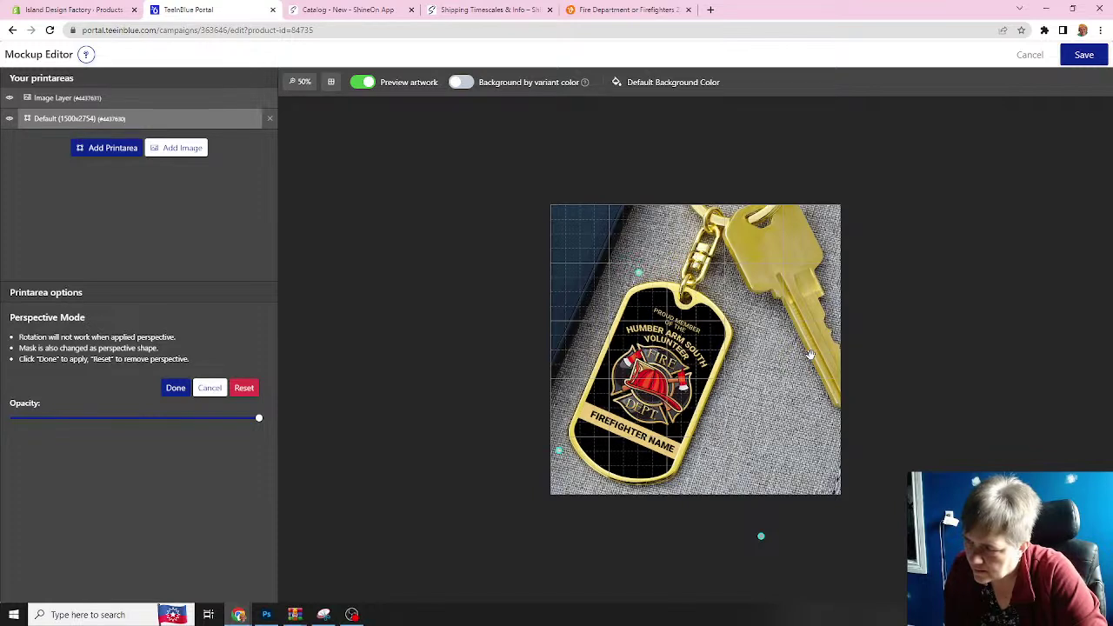
{"action": "left_click_drag", "start_coordinate": [639, 270], "coordinate": [638, 270]}
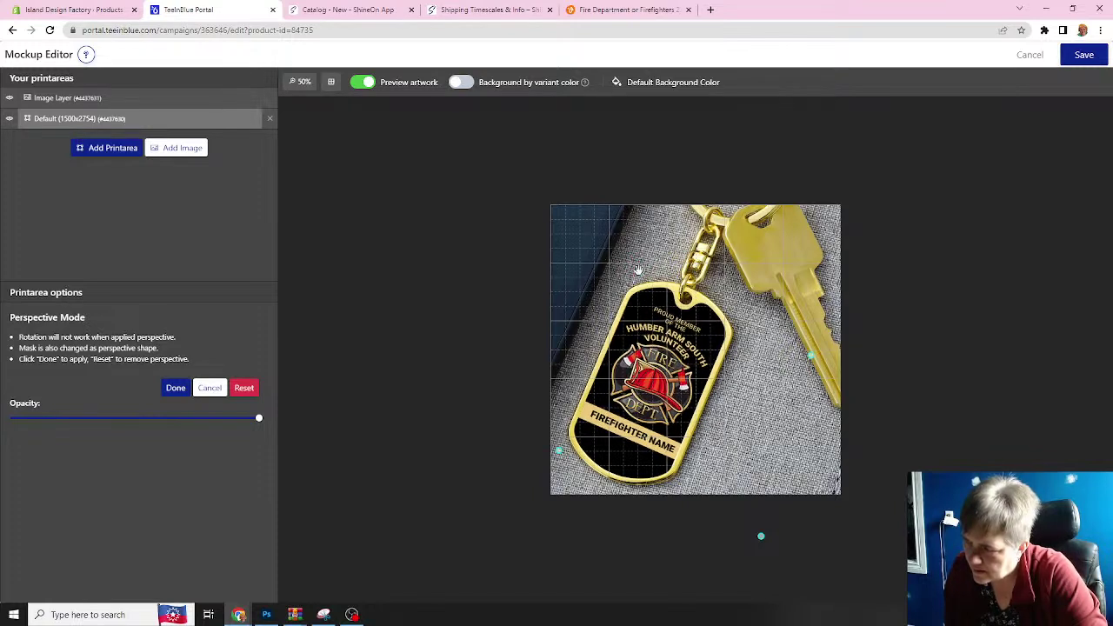
{"action": "left_click", "coordinate": [175, 388]}
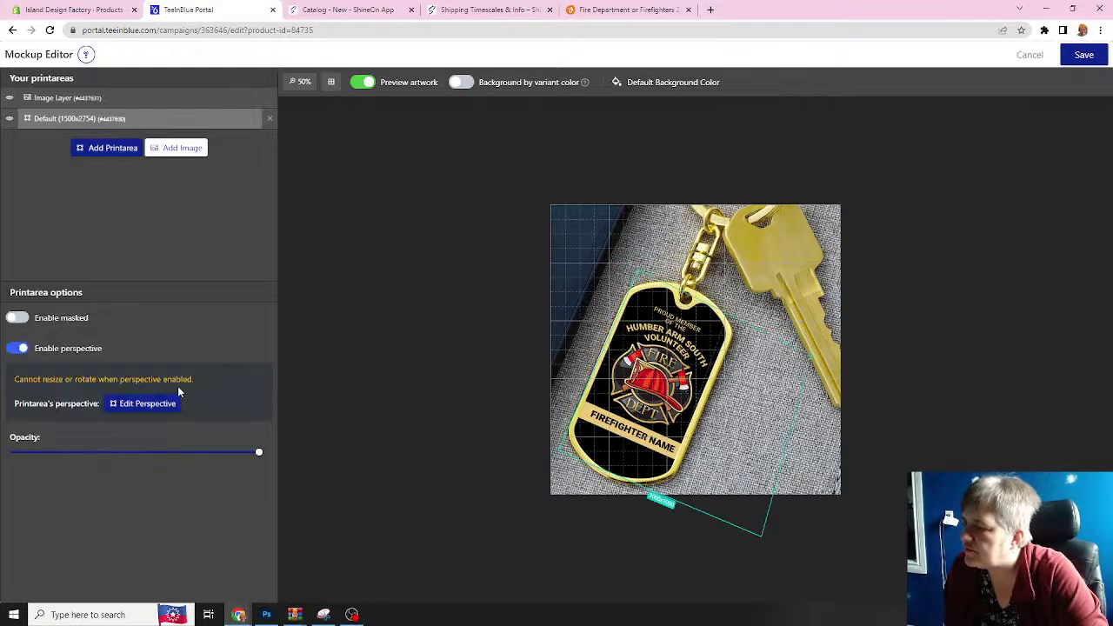
- Save the gold keychain mockup and go back to the campaign's Town Name field
{"action": "left_click", "coordinate": [1084, 59]}
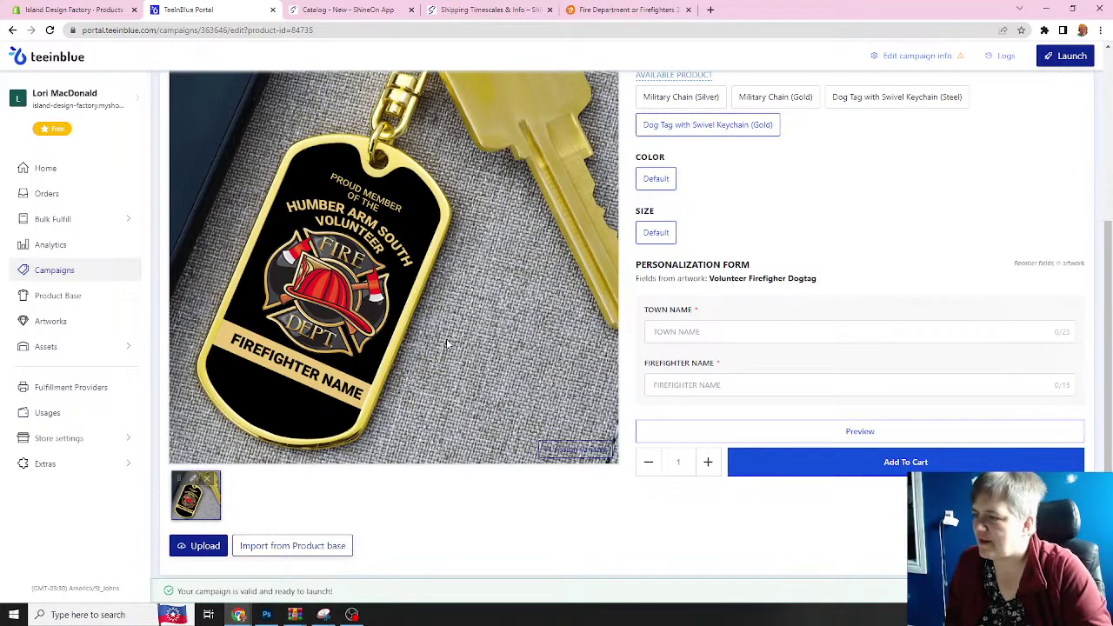
{"action": "left_click", "coordinate": [663, 332]}
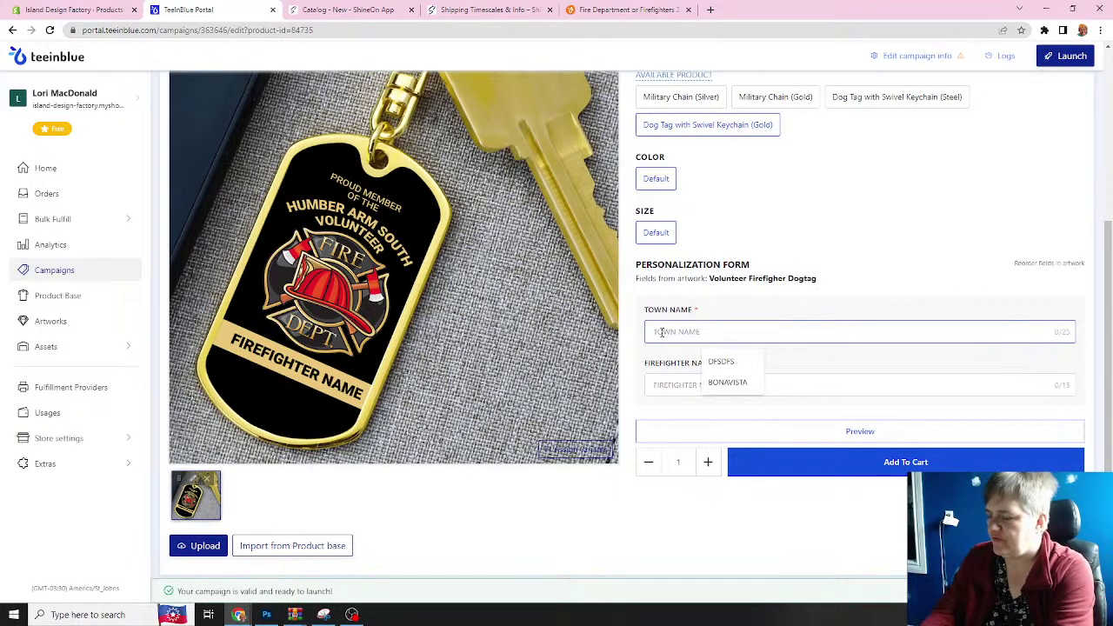
- Try TORONTO and BADGER as the town name, then settle on PORT-AUX-BASQUES in the tag preview
{"action": "type", "text": "T"}
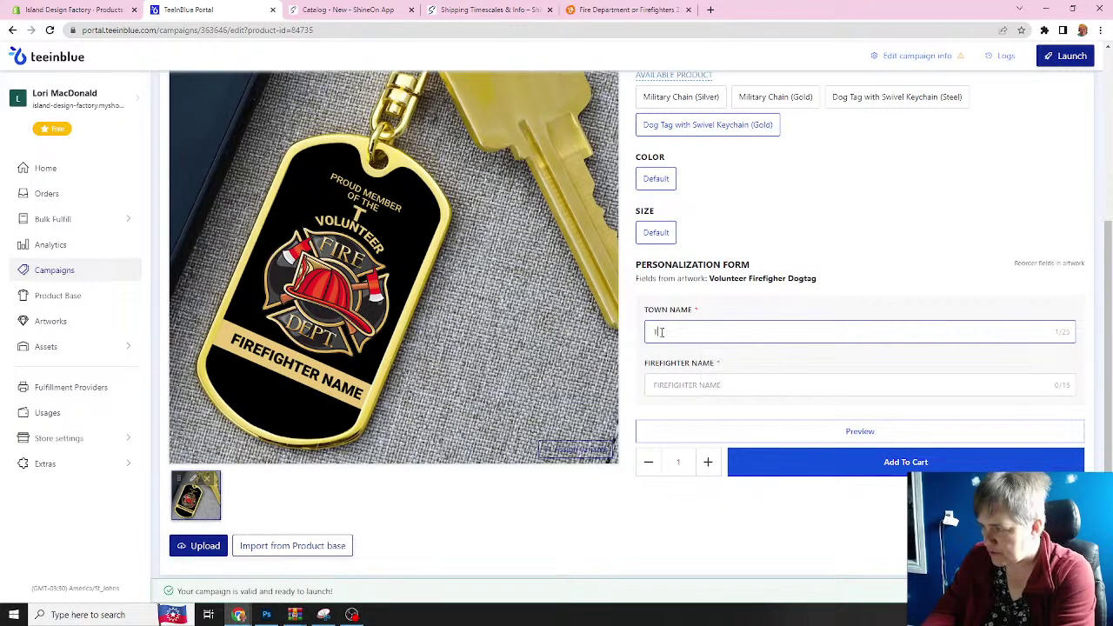
{"action": "type", "text": "ORO"}
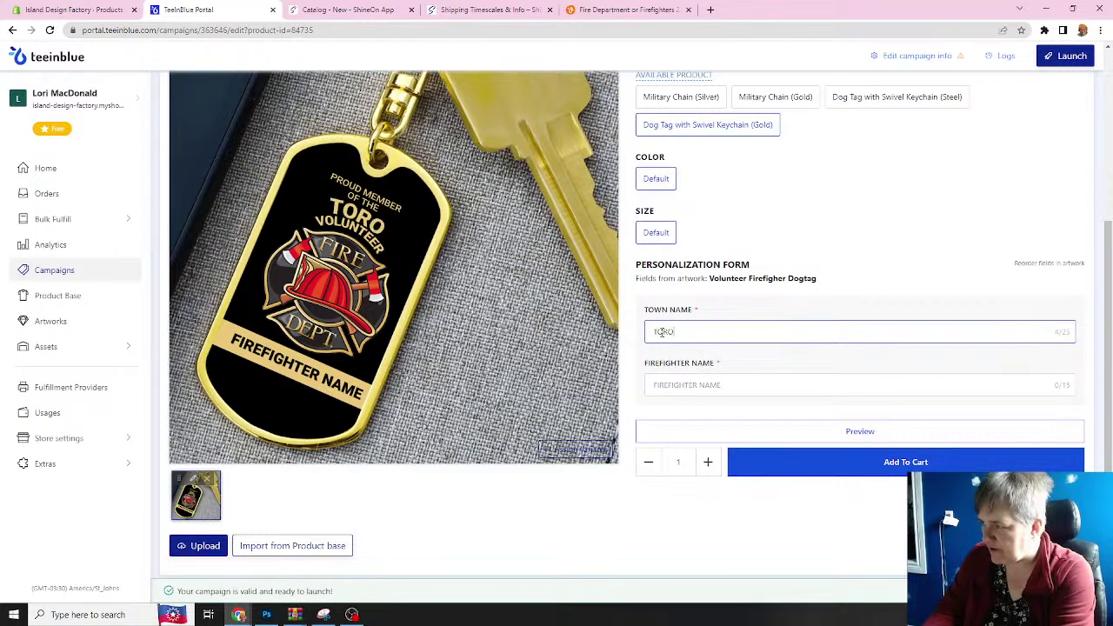
{"action": "type", "text": "NTO"}
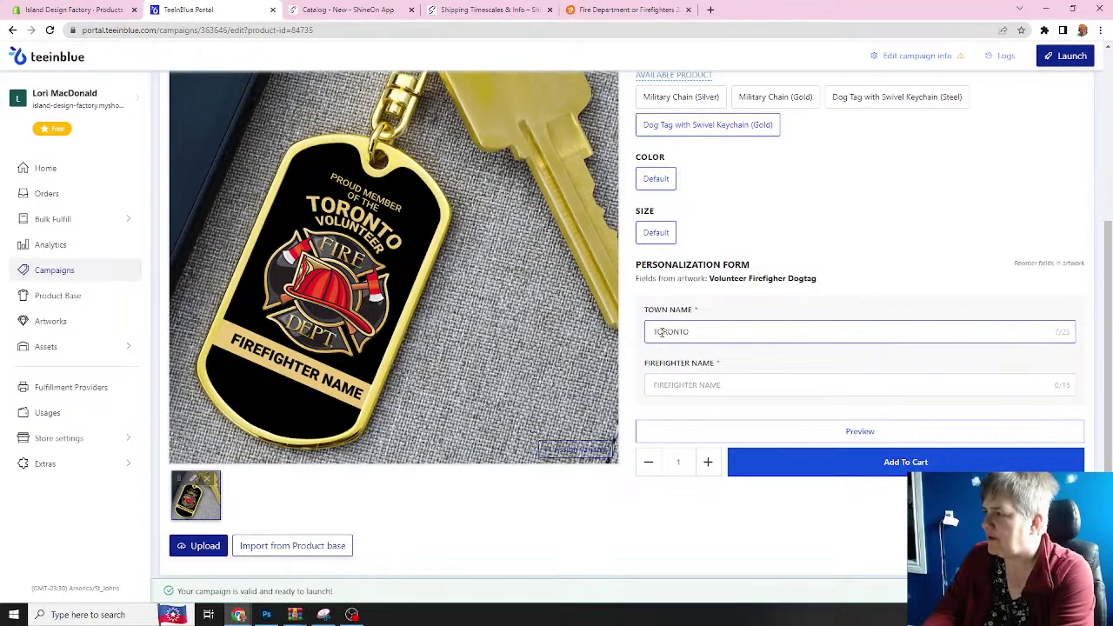
{"action": "key", "text": "BackSpace"}
{"action": "key", "text": "BackSpace"}
{"action": "key", "text": "BackSpace"}
{"action": "key", "text": "BackSpace"}
{"action": "key", "text": "BackSpace"}
{"action": "key", "text": "BackSpace"}
{"action": "key", "text": "BackSpace"}
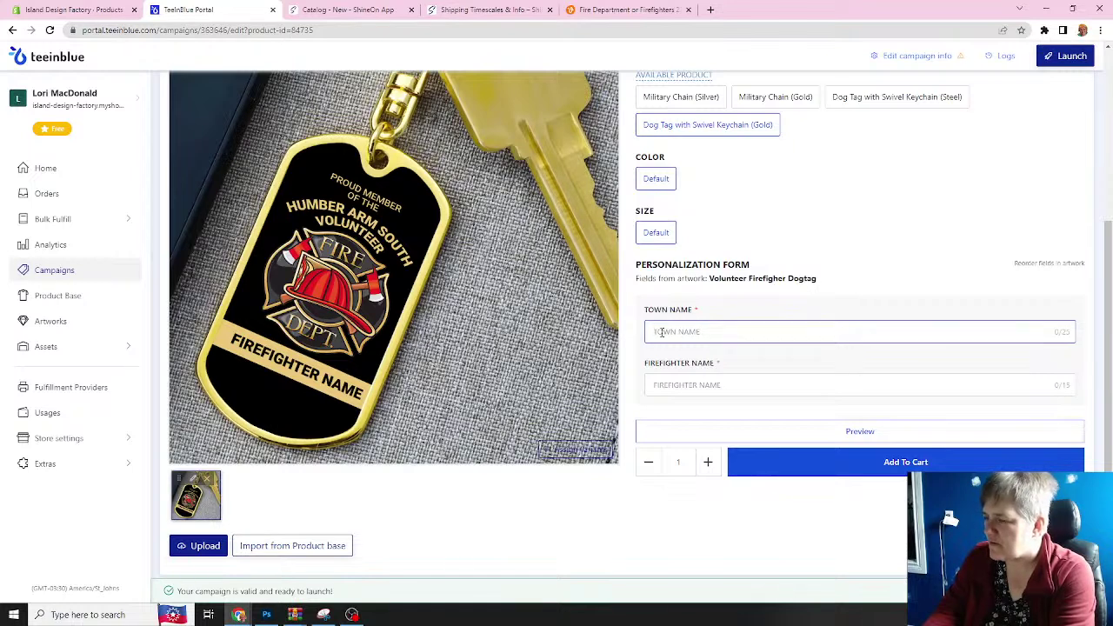
{"action": "type", "text": "B"}
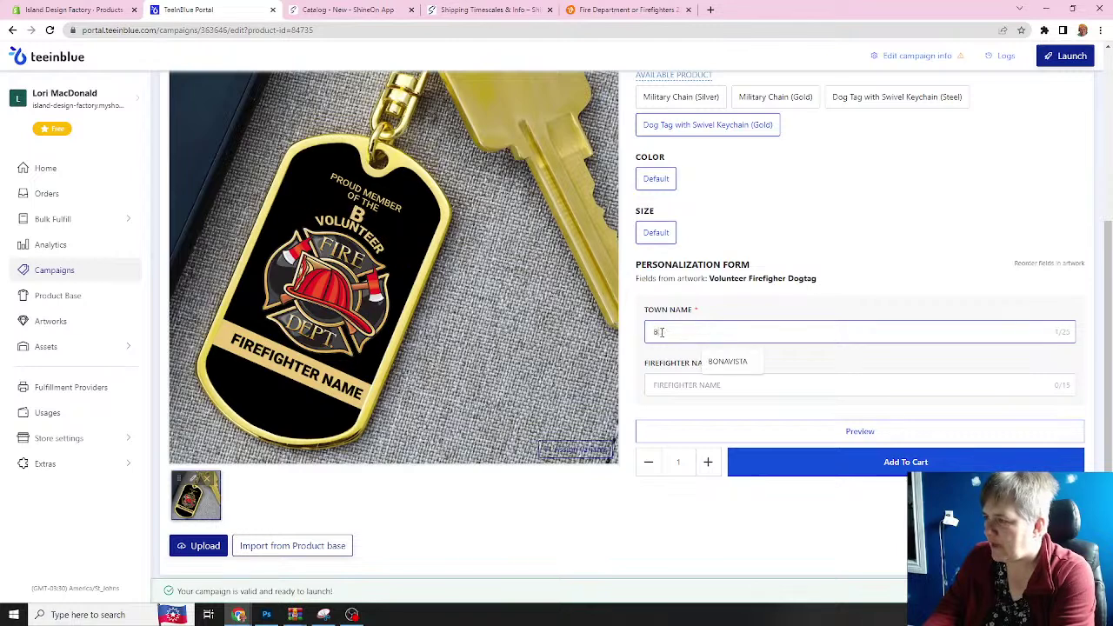
{"action": "type", "text": "ADGER"}
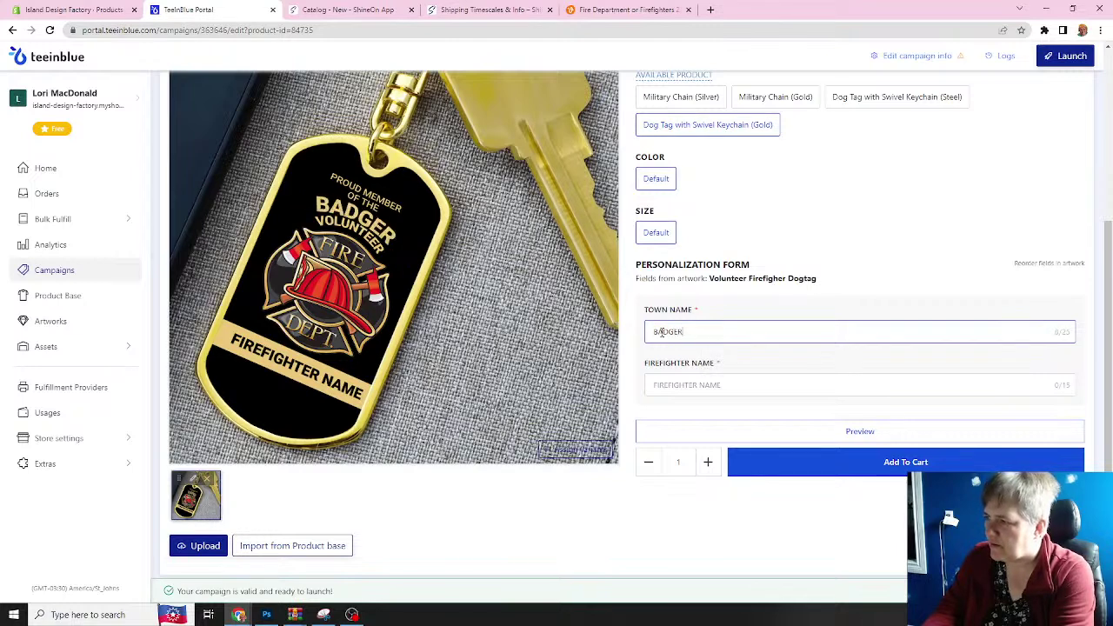
{"action": "key", "text": "BackSpace"}
{"action": "key", "text": "BackSpace"}
{"action": "key", "text": "BackSpace"}
{"action": "key", "text": "BackSpace"}
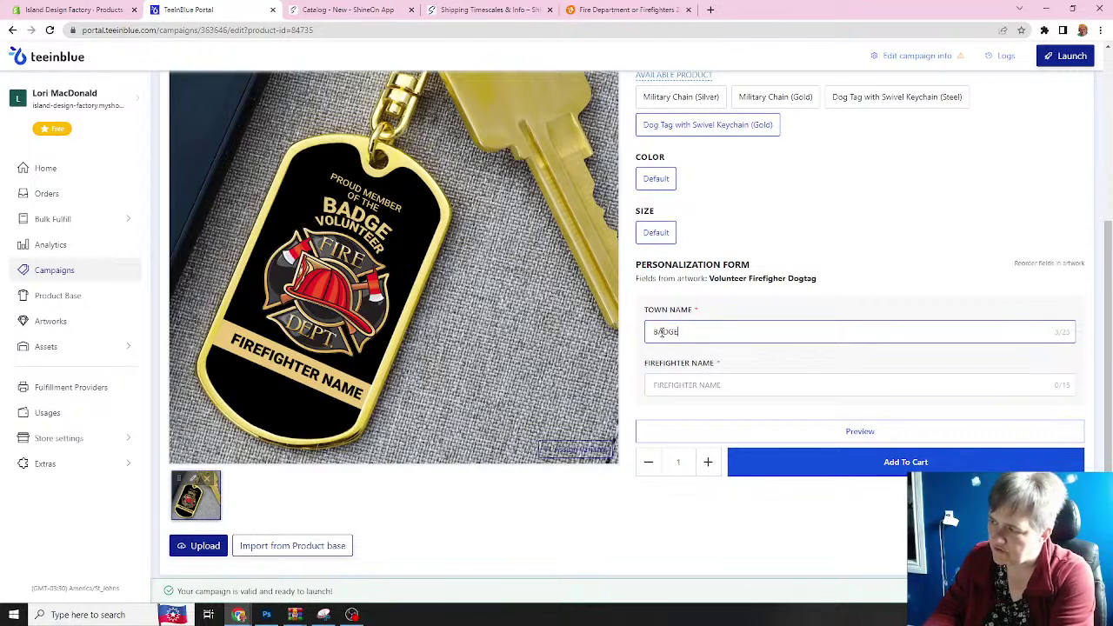
{"action": "key", "text": "BackSpace"}
{"action": "key", "text": "BackSpace"}
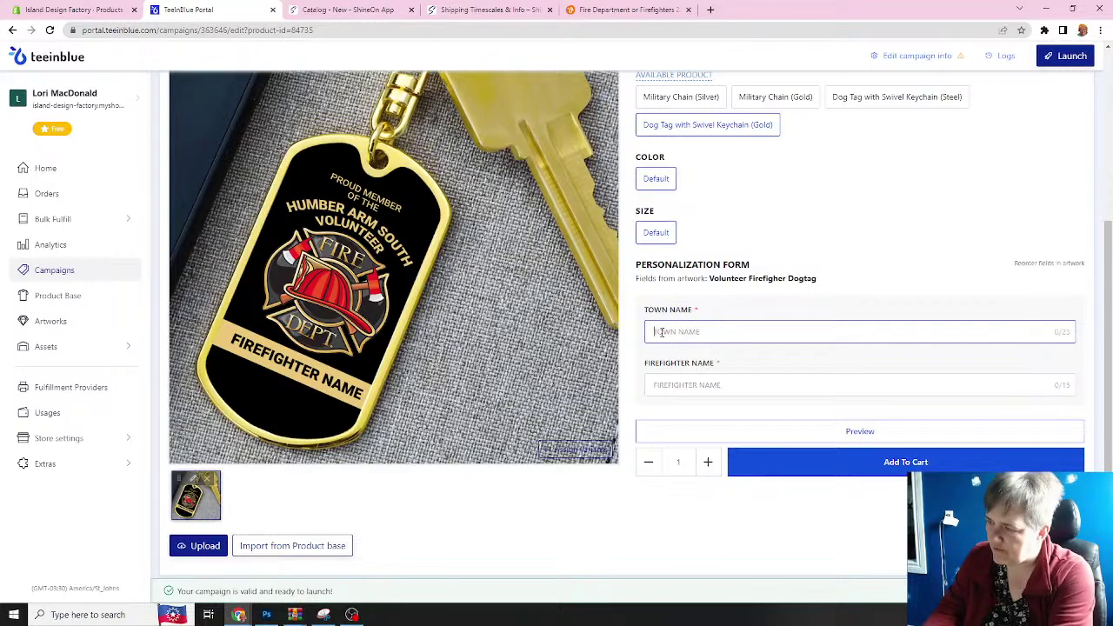
{"action": "type", "text": "POR"}
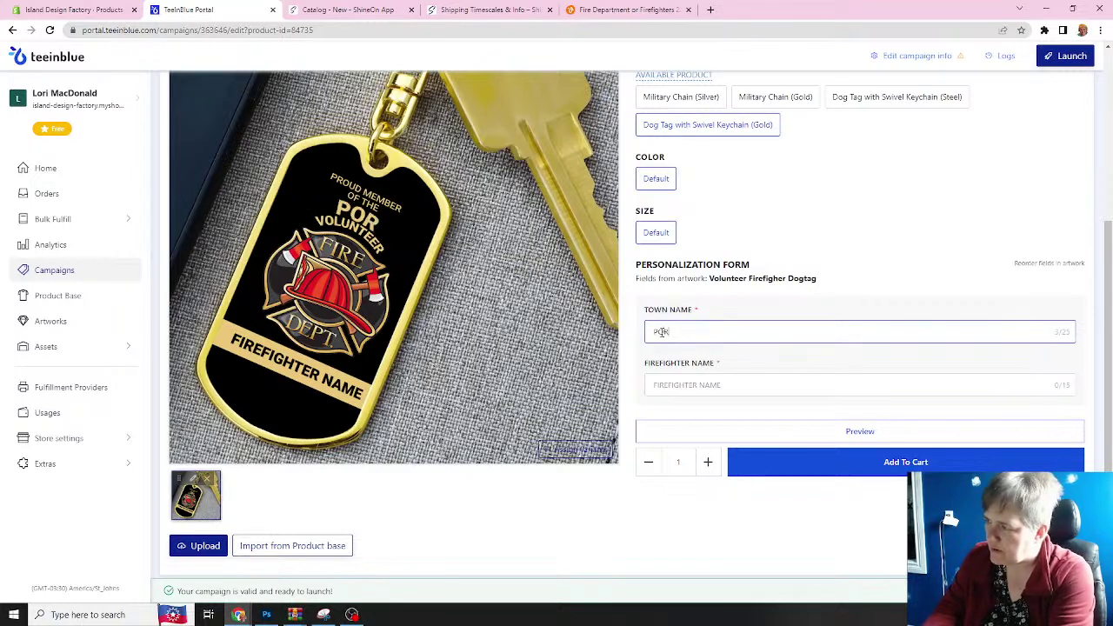
{"action": "type", "text": "T-AU"}
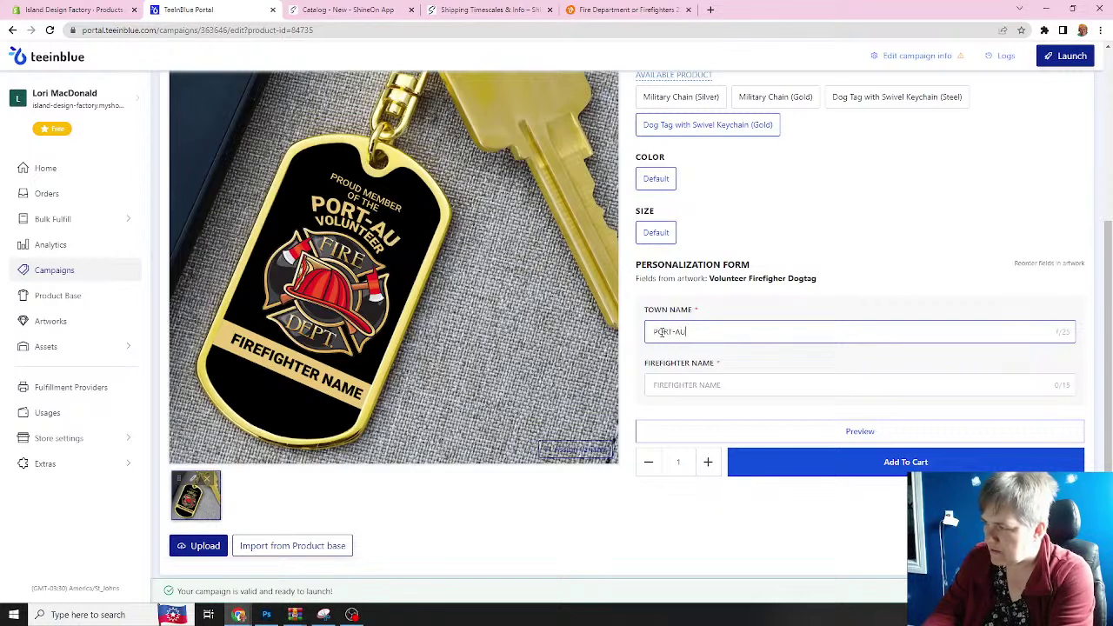
{"action": "type", "text": "X-B"}
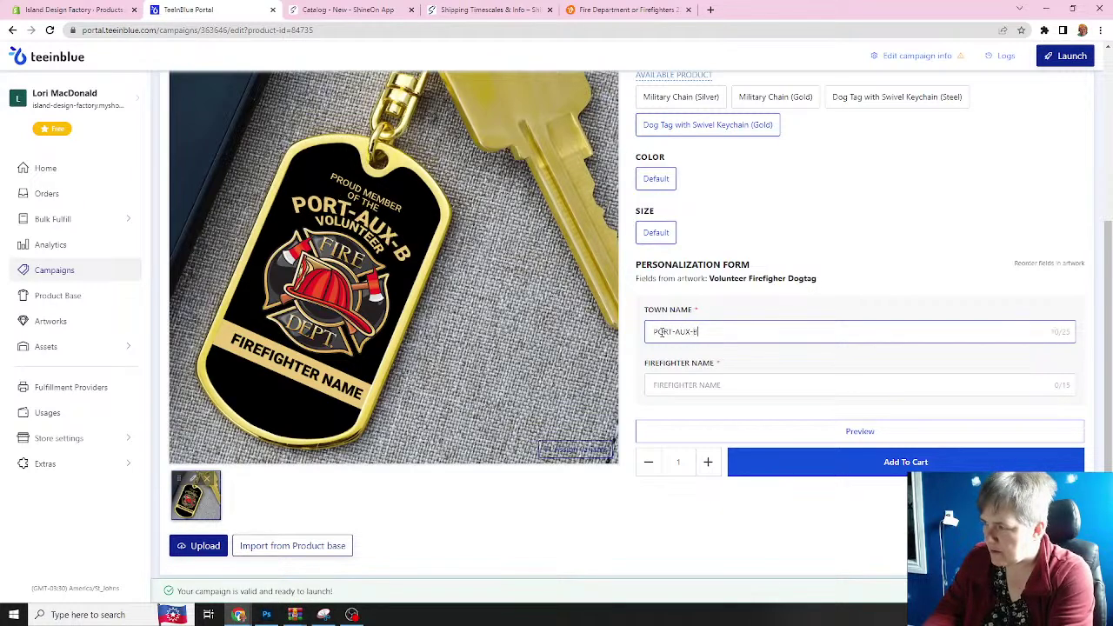
{"action": "type", "text": "ASQUES"}
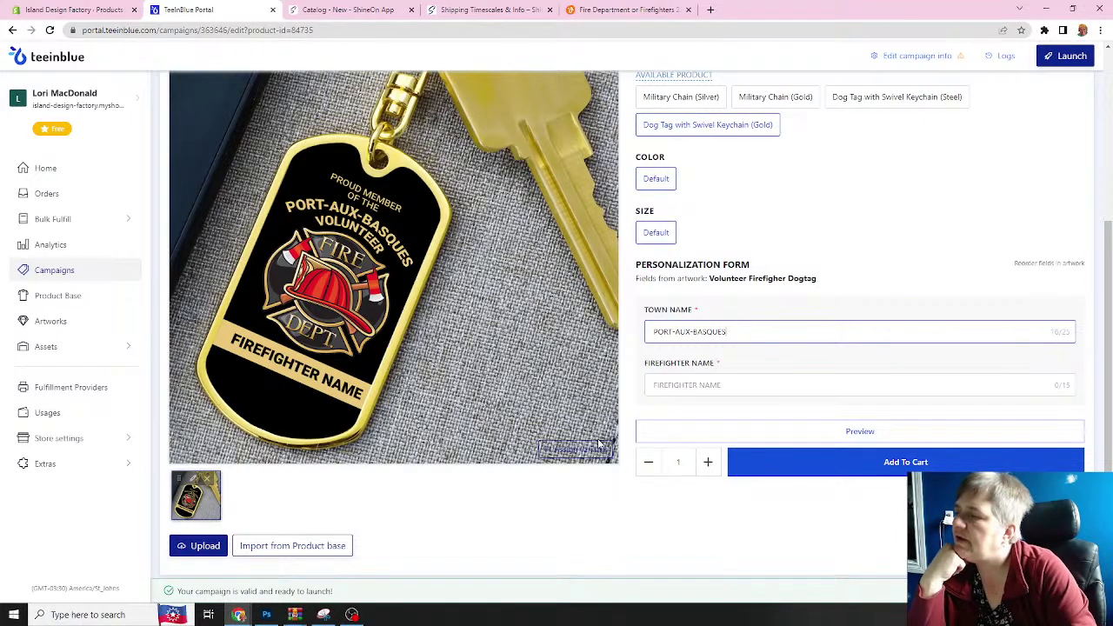
- Enter a sample firefighter name, fix its typo, and check the 15-character cutoff on the preview
{"action": "left_click", "coordinate": [681, 388]}
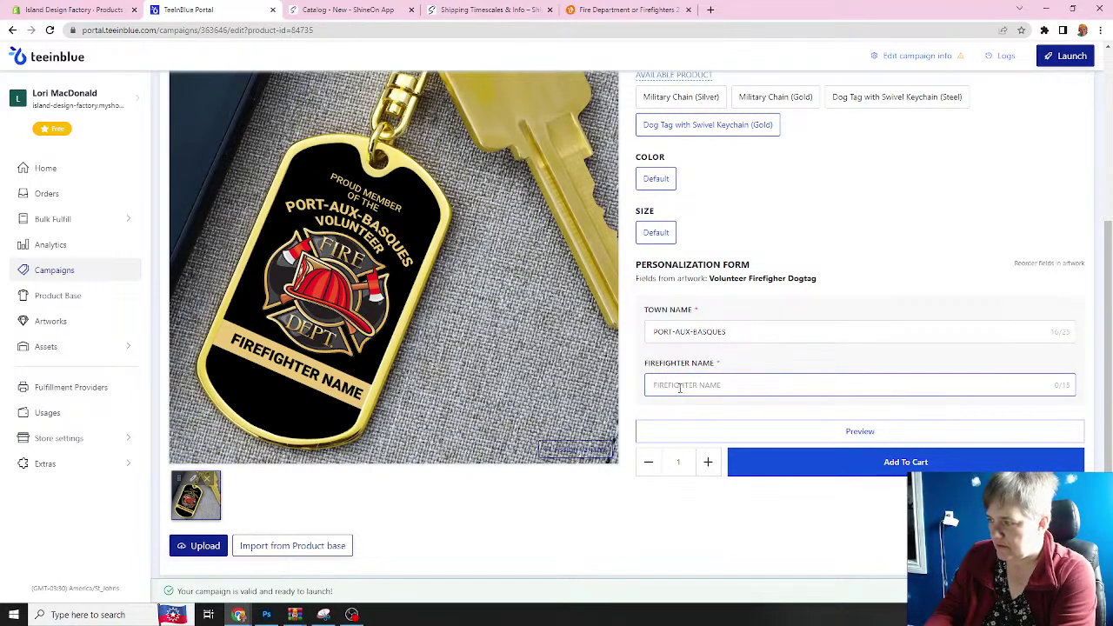
{"action": "type", "text": "STHE"}
{"action": "key", "text": "BackSpace"}
{"action": "key", "text": "BackSpace"}
{"action": "type", "text": "EPHEN "}
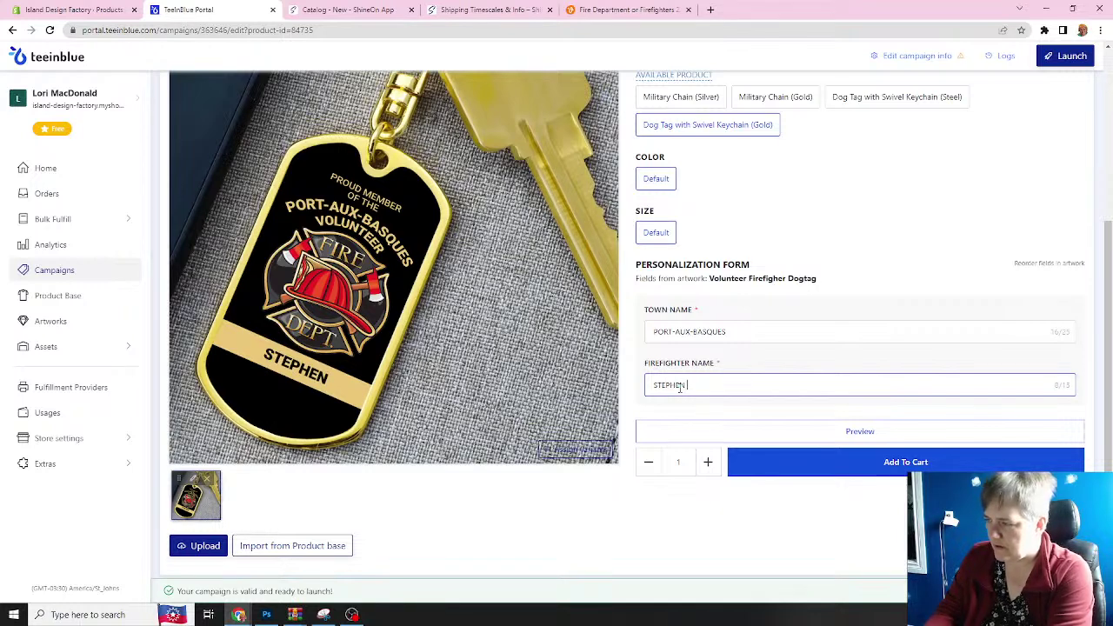
{"action": "type", "text": "WIL"}
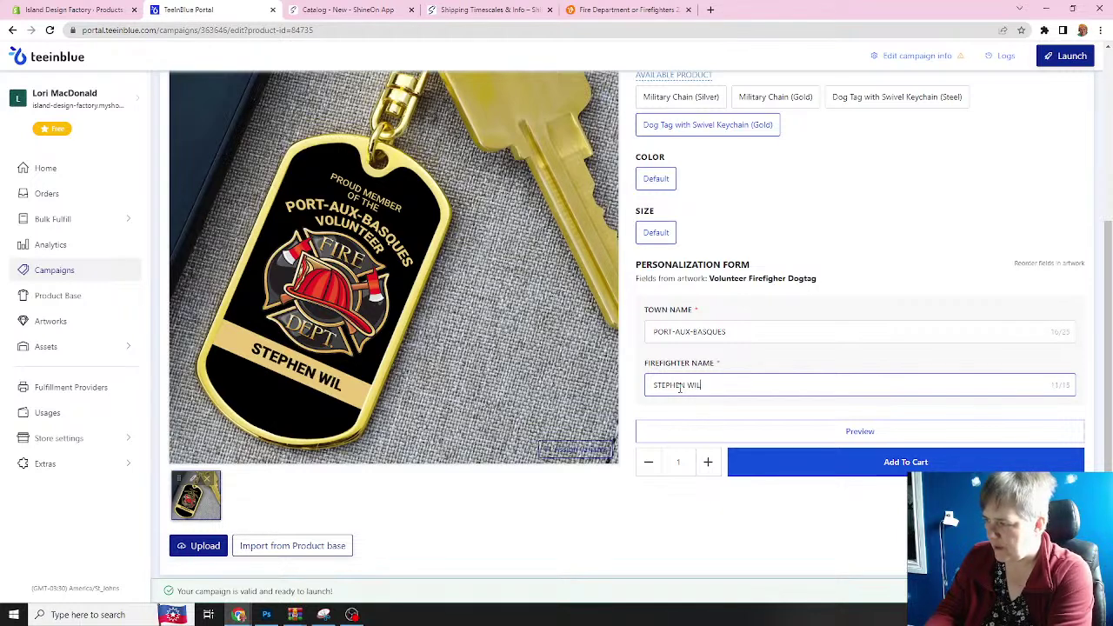
{"action": "type", "text": "LOUG"}
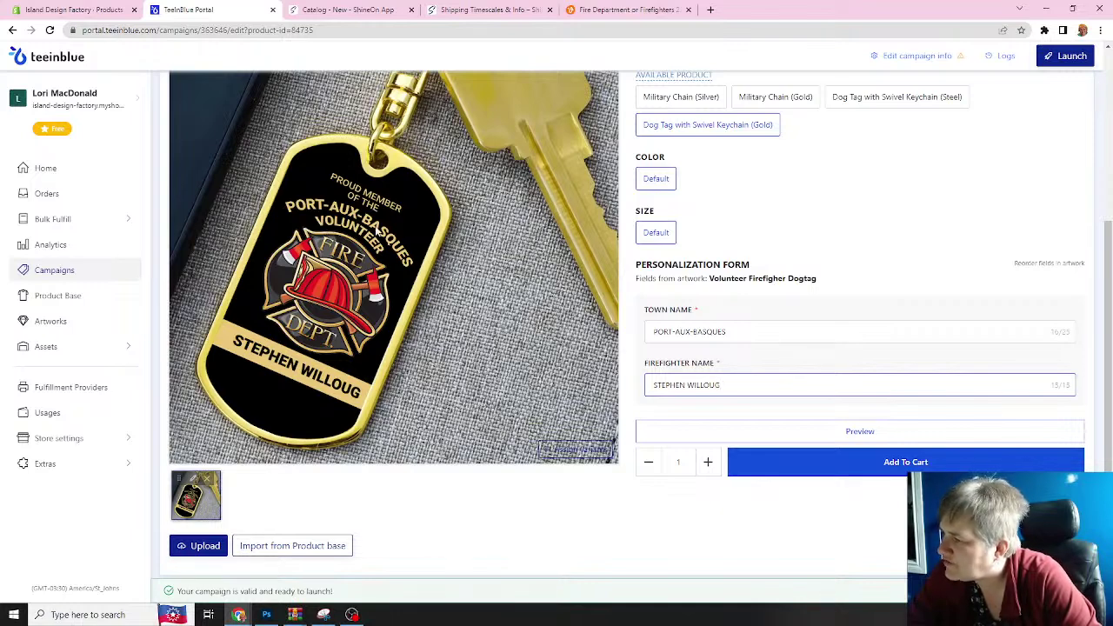
{"action": "scroll", "coordinate": [367, 251], "scroll_direction": "up", "scroll_amount": 1}
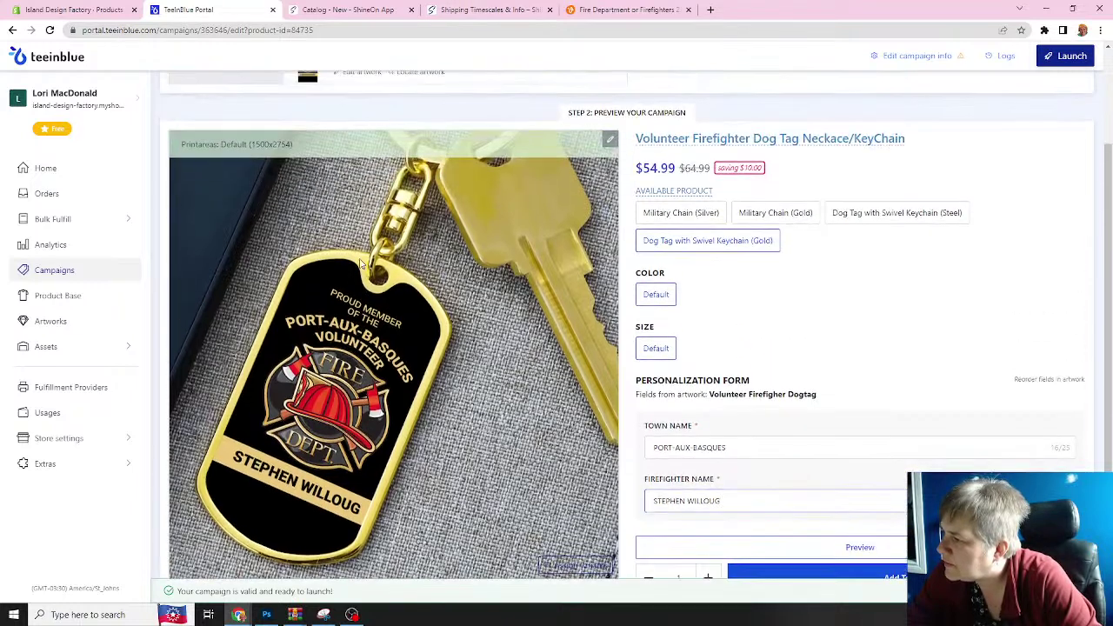
{"action": "scroll", "coordinate": [366, 308], "scroll_direction": "down", "scroll_amount": 1}
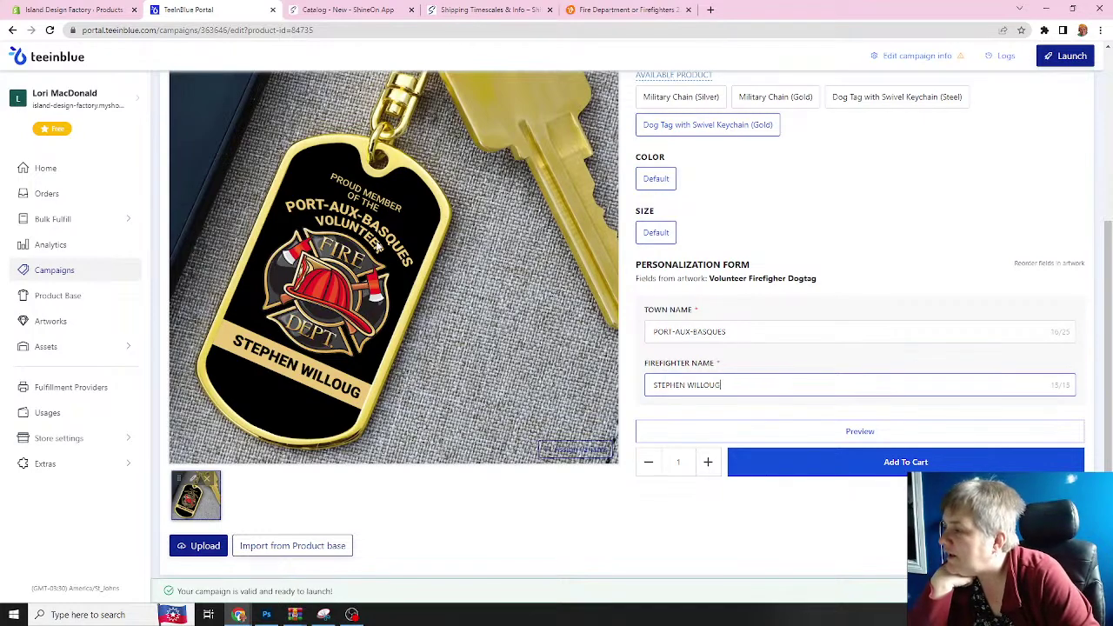
{"action": "scroll", "coordinate": [378, 261], "scroll_direction": "up", "scroll_amount": 5}
{"action": "scroll", "coordinate": [379, 274], "scroll_direction": "down", "scroll_amount": 5}
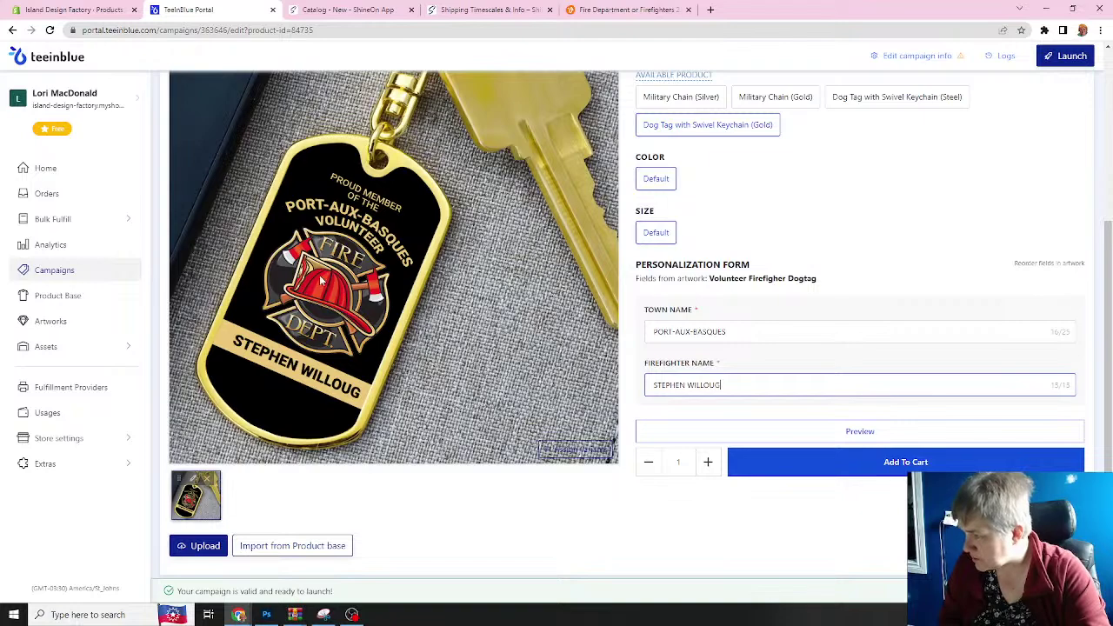
{"action": "scroll", "coordinate": [352, 269], "scroll_direction": "up", "scroll_amount": 3}
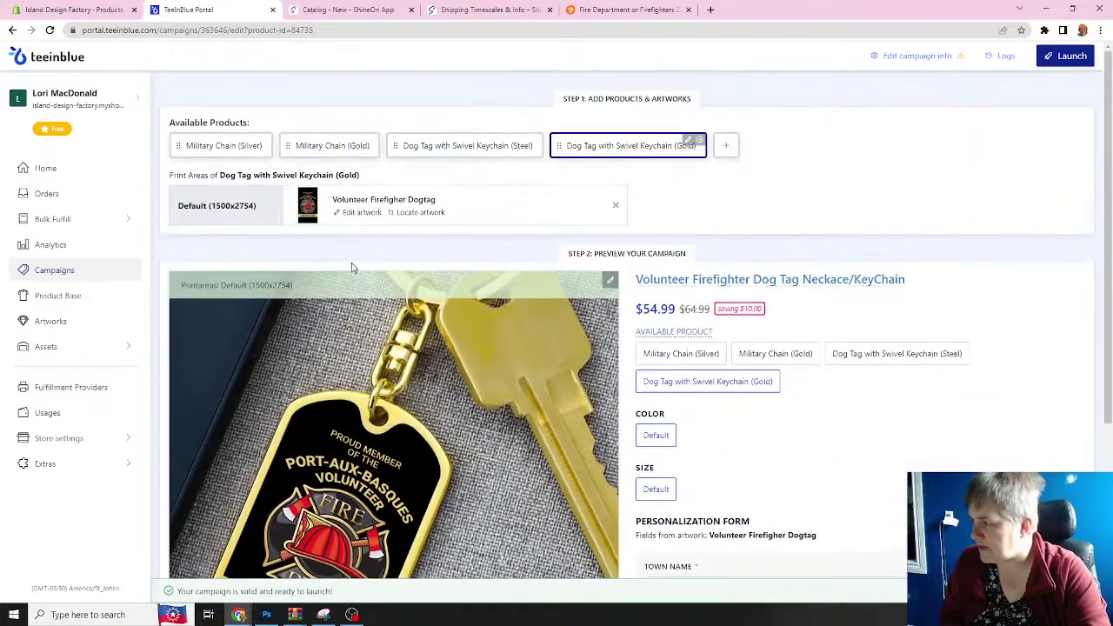
{"action": "scroll", "coordinate": [405, 335], "scroll_direction": "down", "scroll_amount": 3}
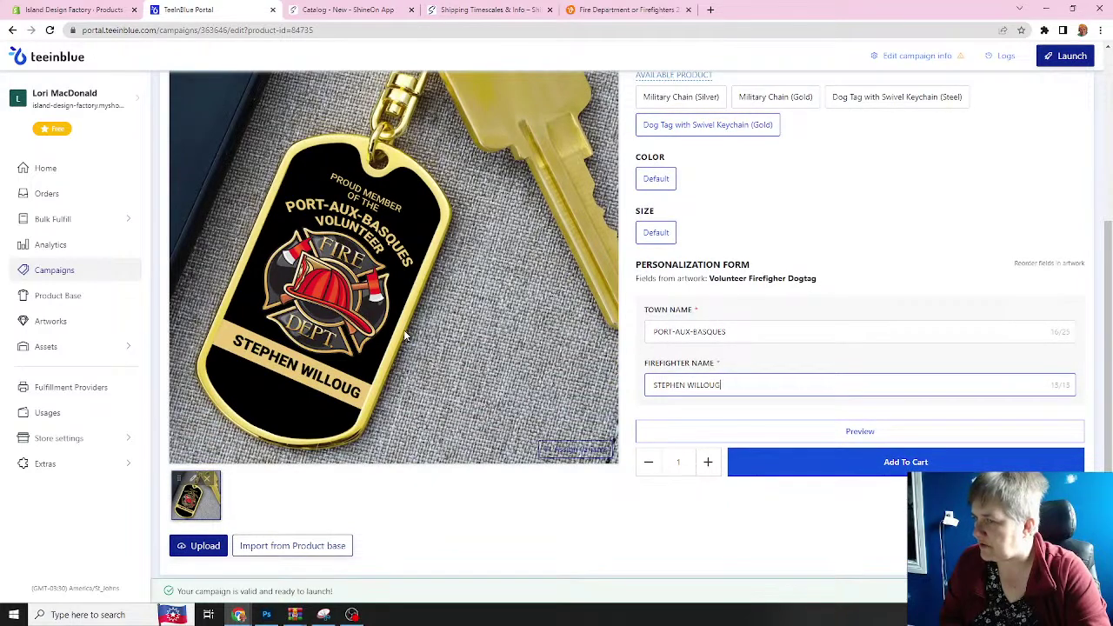
{"action": "scroll", "coordinate": [404, 335], "scroll_direction": "up", "scroll_amount": 1}
{"action": "left_click", "coordinate": [854, 492]}
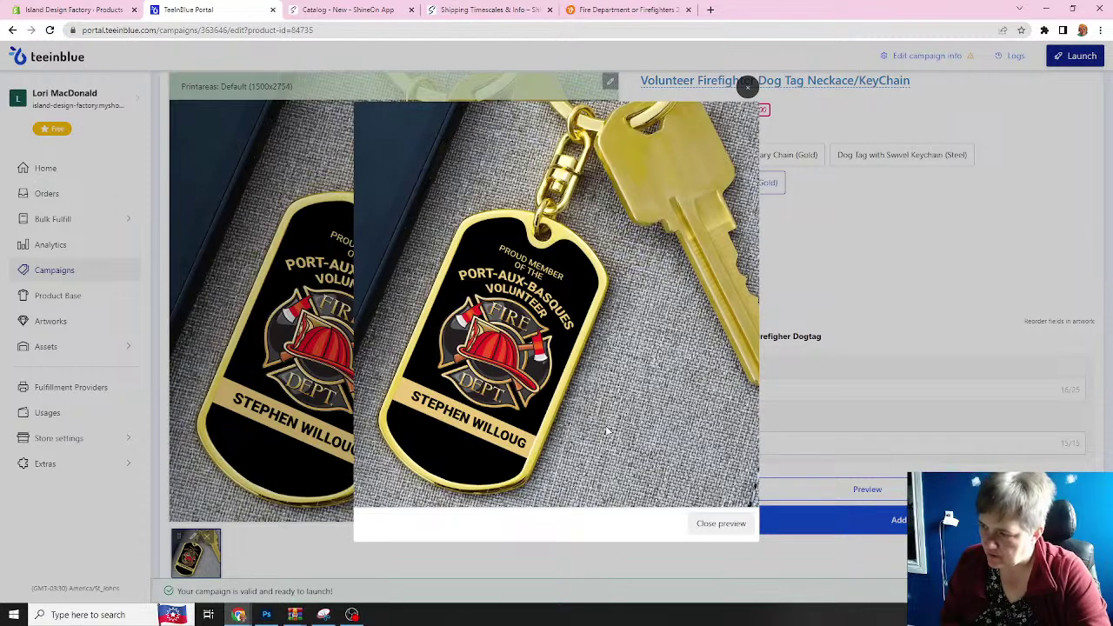
{"action": "left_click", "coordinate": [721, 523]}
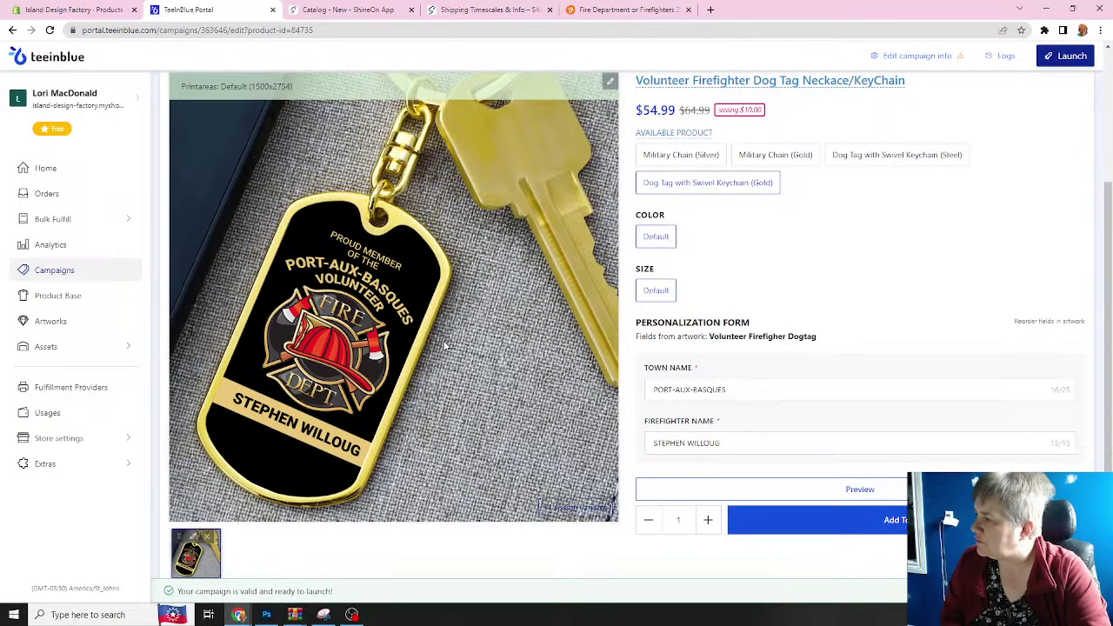
- Open the Volunteer Firefighter Dogtag artwork and its curved TOWN NAME text layer
{"action": "left_click", "coordinate": [51, 322]}
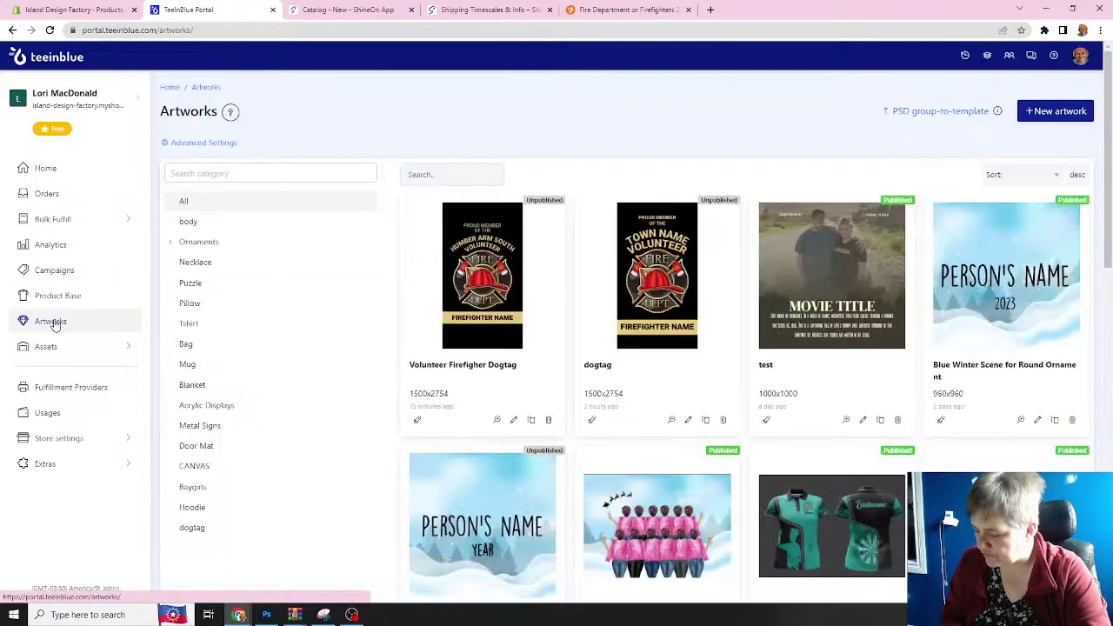
{"action": "left_click", "coordinate": [512, 421]}
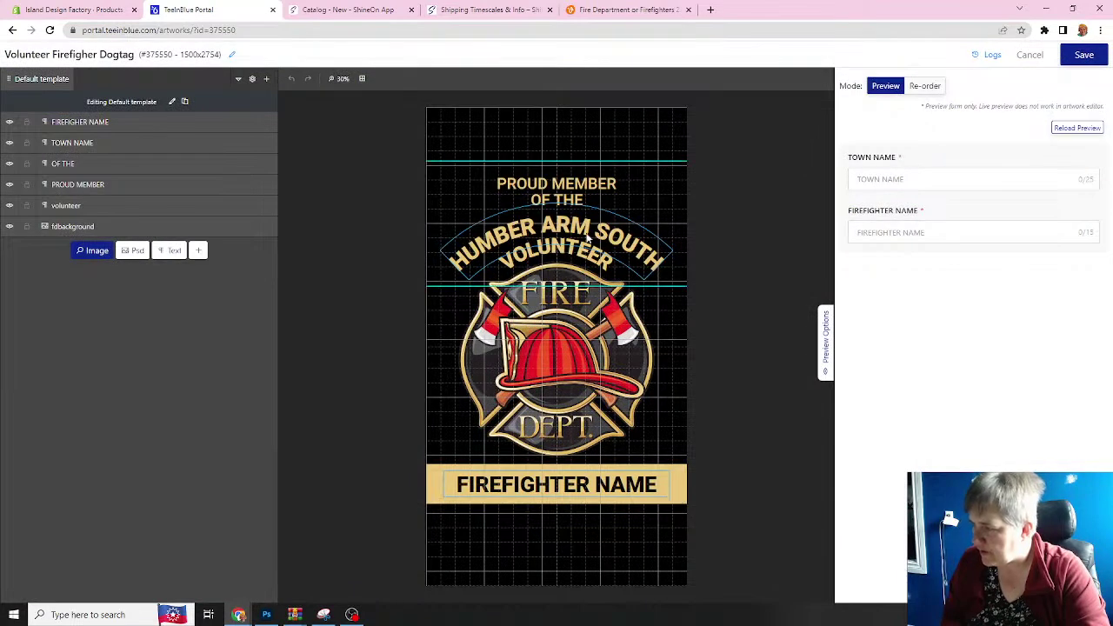
{"action": "left_click", "coordinate": [563, 229]}
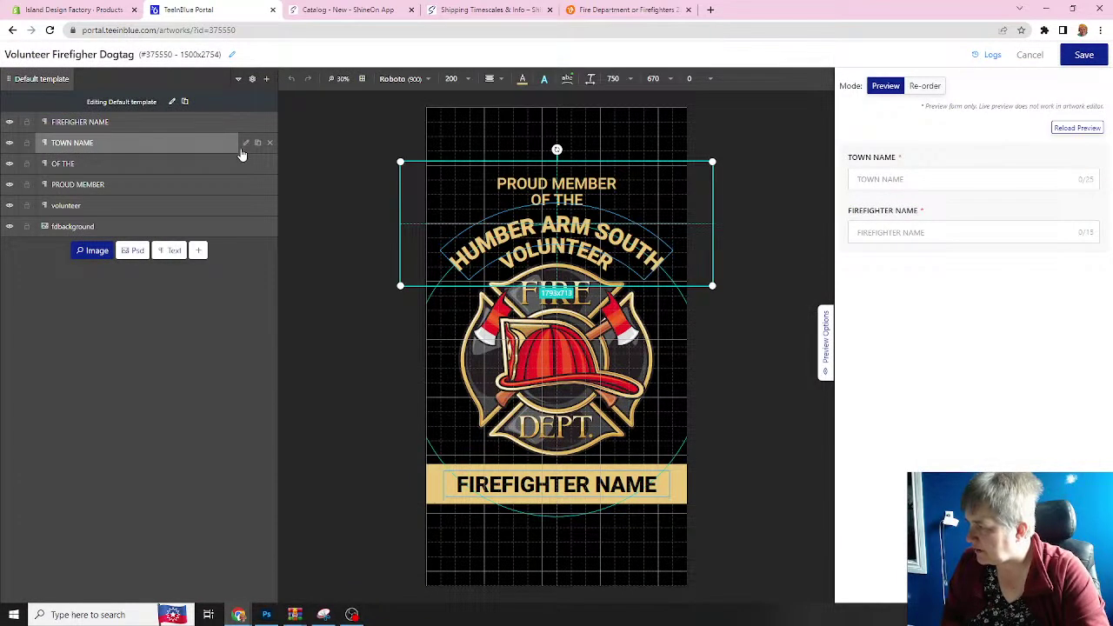
{"action": "left_click", "coordinate": [245, 143]}
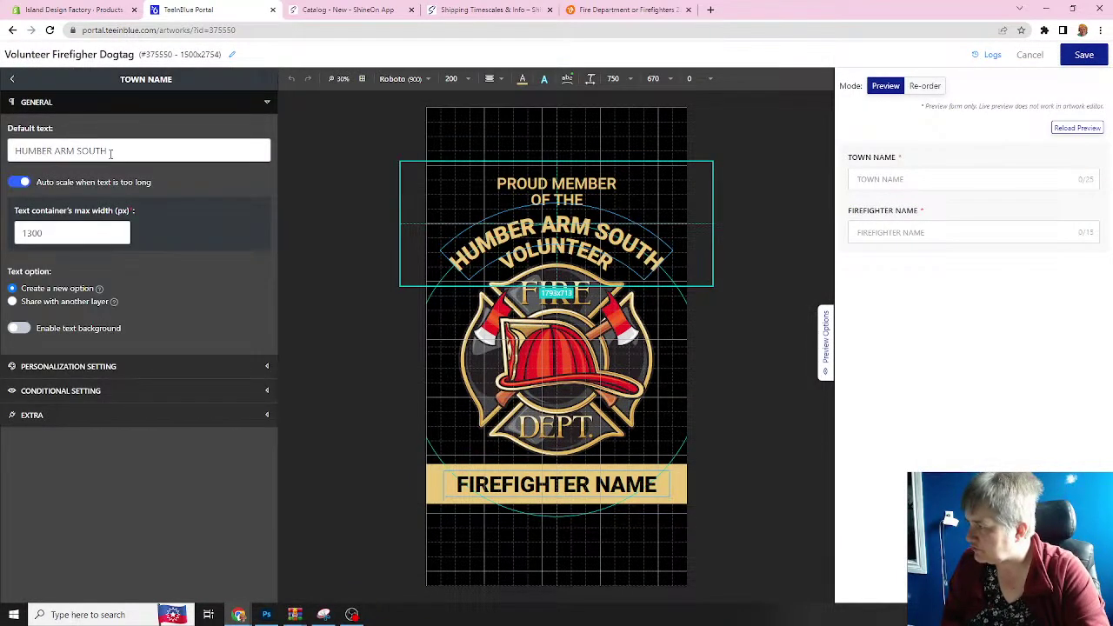
- Replace the default text HUMBER ARM SOUTH with TOWN NAME, then return to the layer list
{"action": "left_click_drag", "start_coordinate": [111, 154], "coordinate": [1, 149]}
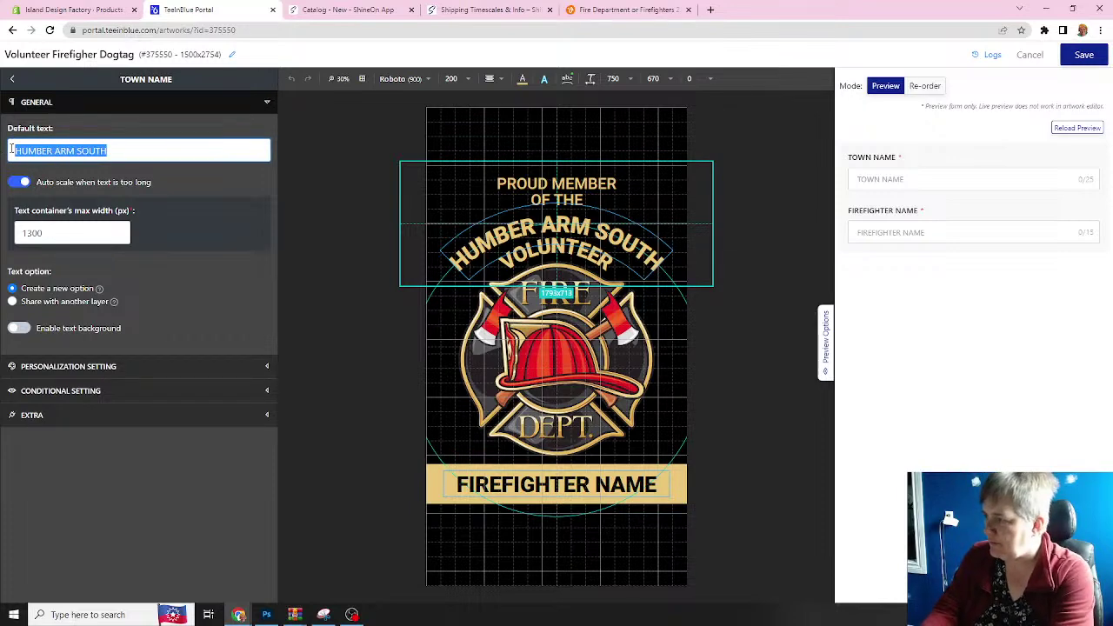
{"action": "type", "text": "Lo"}
{"action": "key", "text": "BackSpace"}
{"action": "key", "text": "BackSpace"}
{"action": "type", "text": "TOWN ANME"}
{"action": "key", "text": "BackSpace"}
{"action": "key", "text": "BackSpace"}
{"action": "key", "text": "BackSpace"}
{"action": "key", "text": "BackSpace"}
{"action": "type", "text": "NAME"}
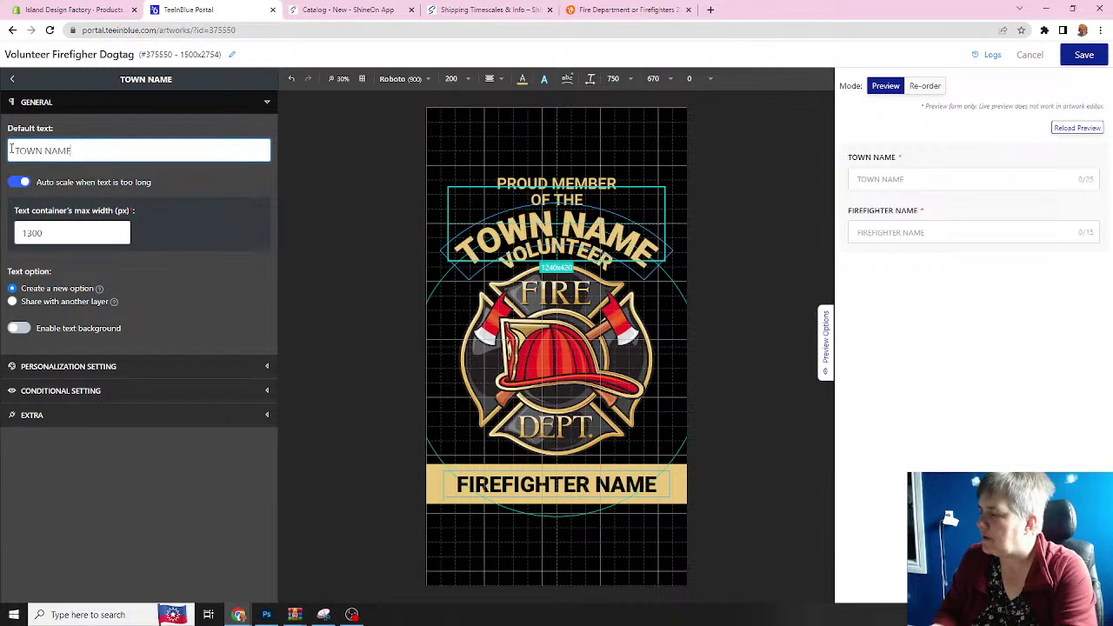
{"action": "left_click", "coordinate": [57, 234]}
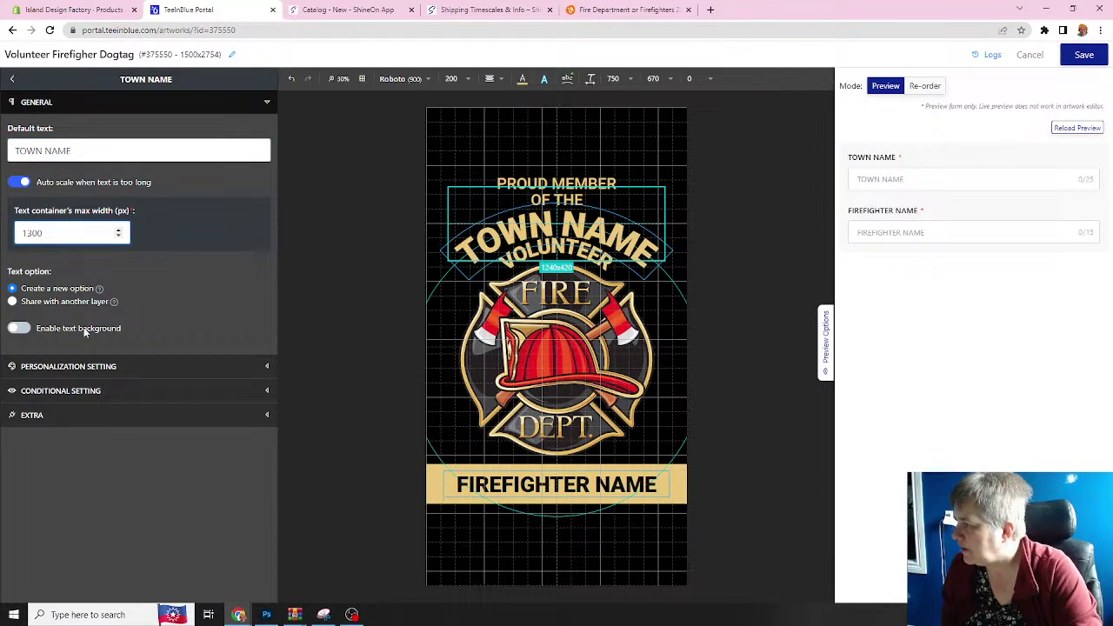
{"action": "left_click", "coordinate": [12, 78]}
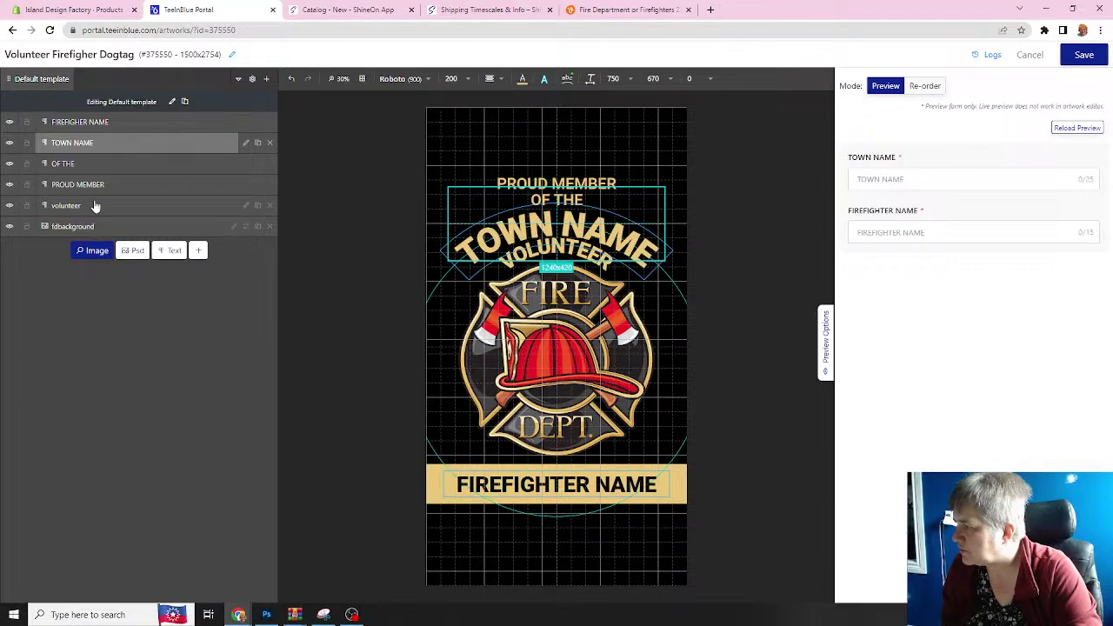
- Raise the FIREFIGHTER NAME layer's text character limit from 15 to 25
{"action": "left_click", "coordinate": [98, 126]}
{"action": "left_click", "coordinate": [245, 122]}
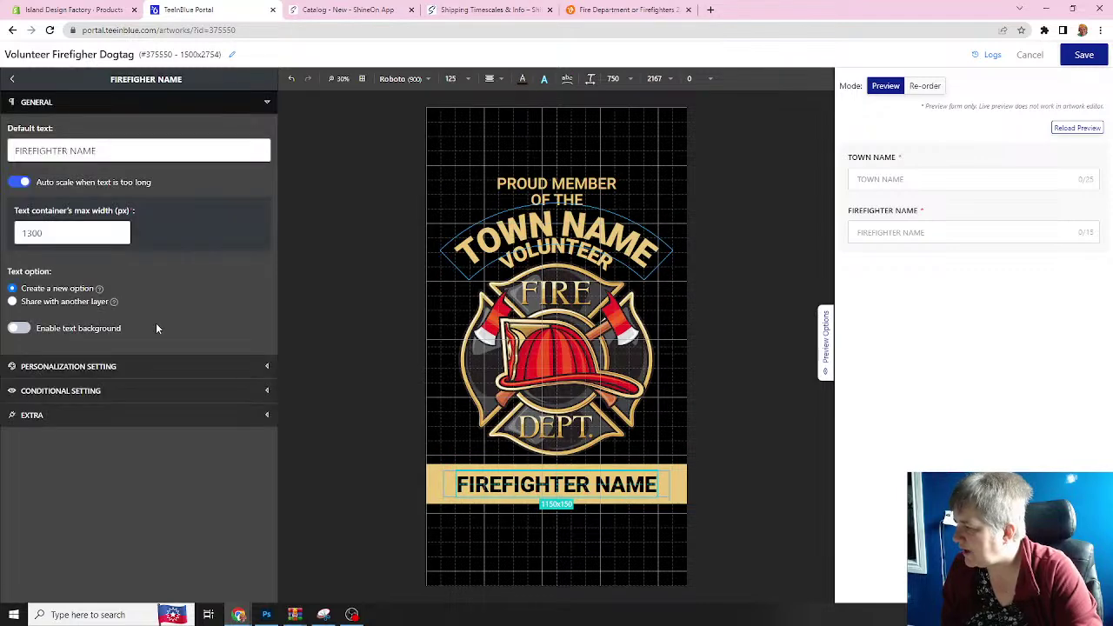
{"action": "left_click", "coordinate": [67, 367]}
{"action": "scroll", "coordinate": [77, 365], "scroll_direction": "down", "scroll_amount": 3}
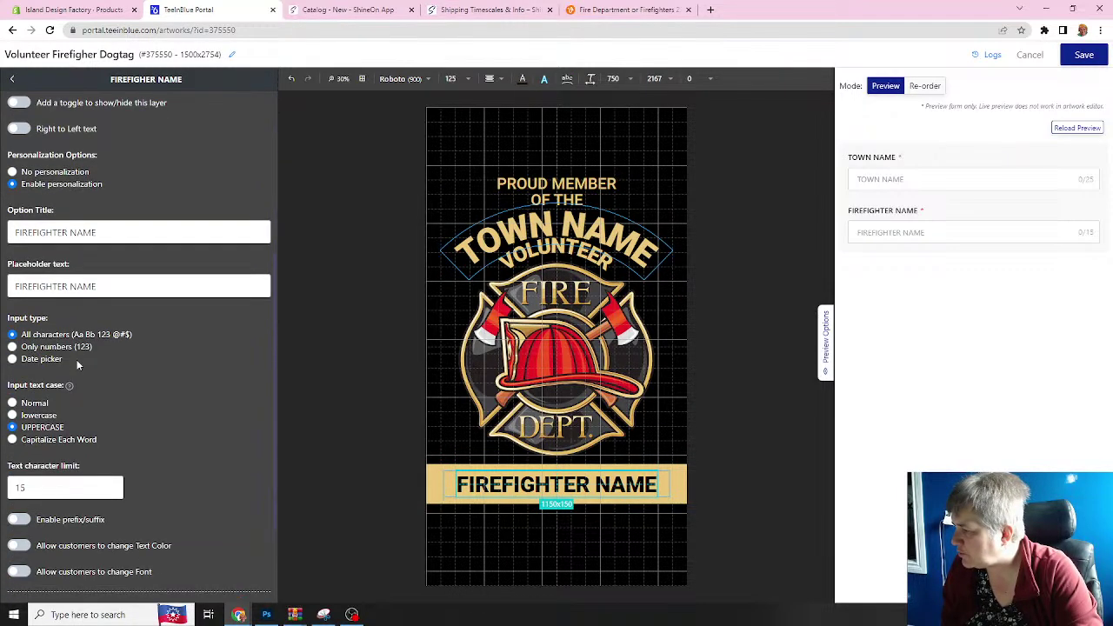
{"action": "double_click", "coordinate": [44, 484]}
{"action": "type", "text": "25"}
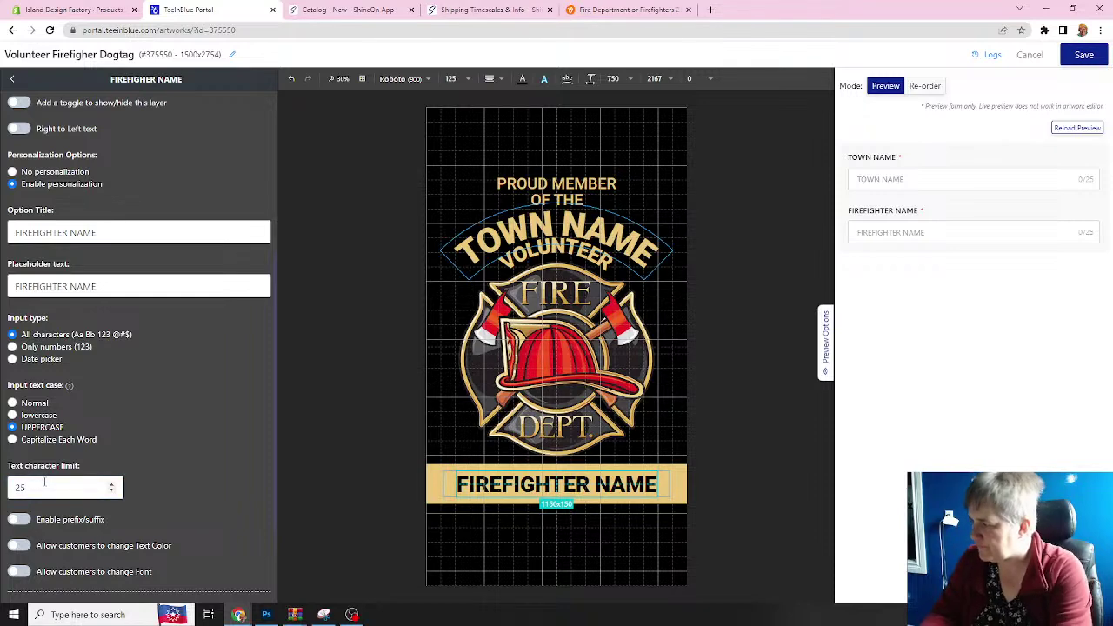
{"action": "scroll", "coordinate": [156, 512], "scroll_direction": "down", "scroll_amount": 2}
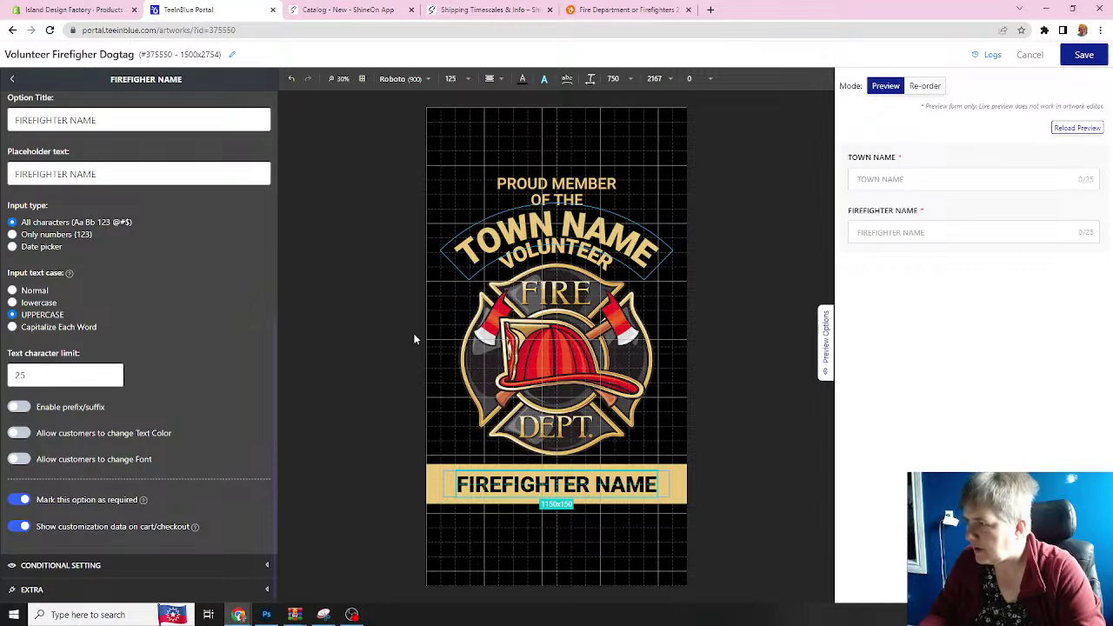
{"action": "scroll", "coordinate": [196, 226], "scroll_direction": "up", "scroll_amount": 5}
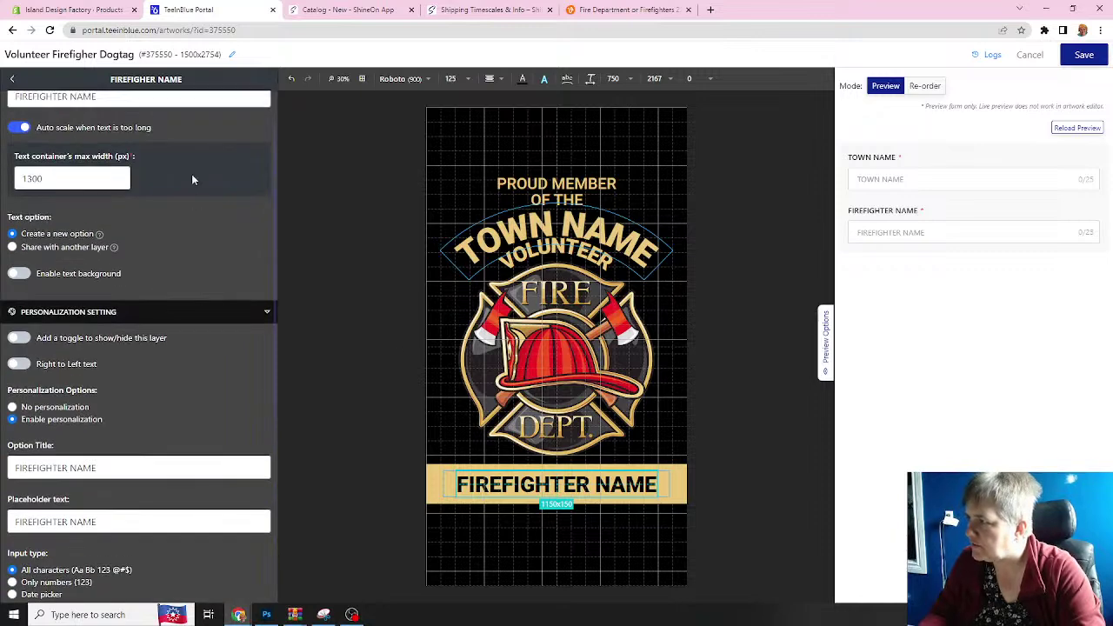
- Save the Dogtag artwork and reopen the Volunteer Firefighter Dog Tag campaign
{"action": "left_click", "coordinate": [13, 79]}
{"action": "left_click", "coordinate": [1081, 52]}
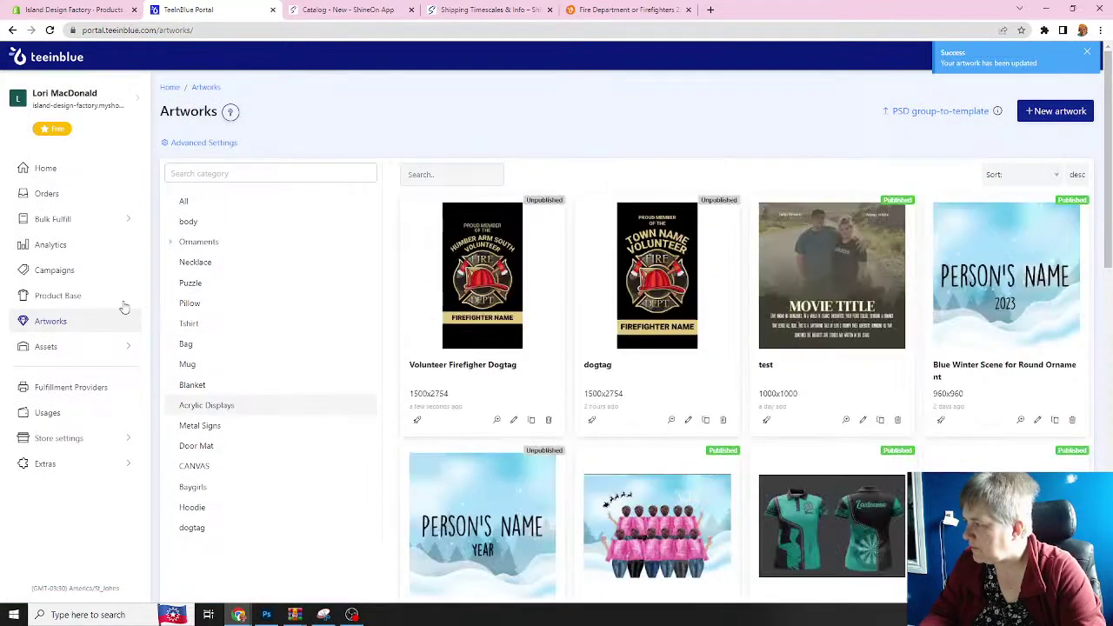
{"action": "left_click", "coordinate": [70, 275]}
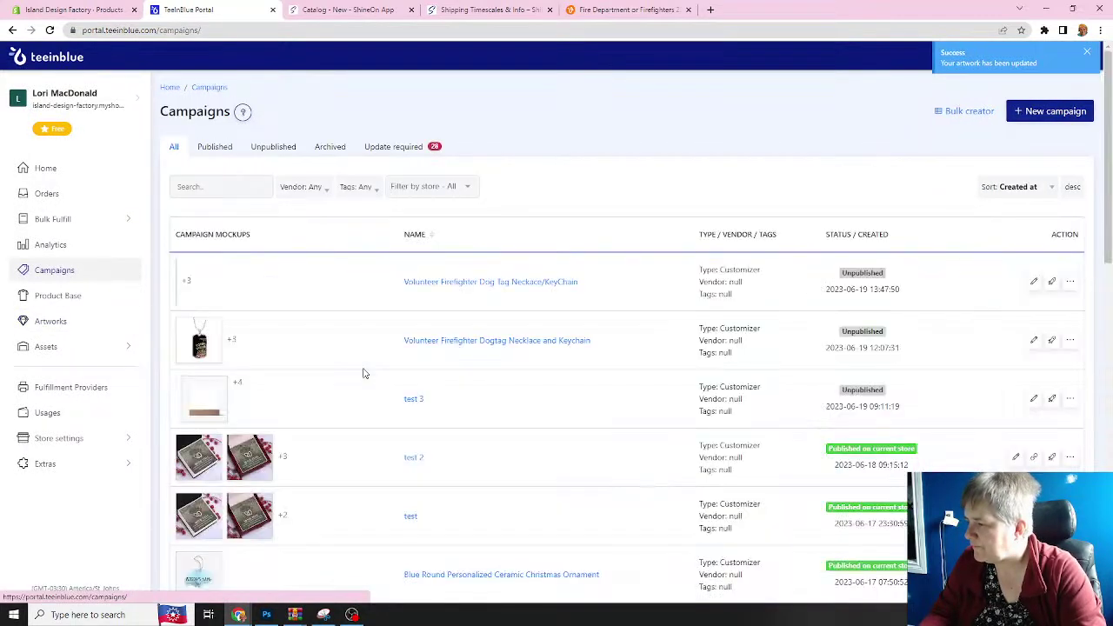
{"action": "left_click", "coordinate": [488, 283]}
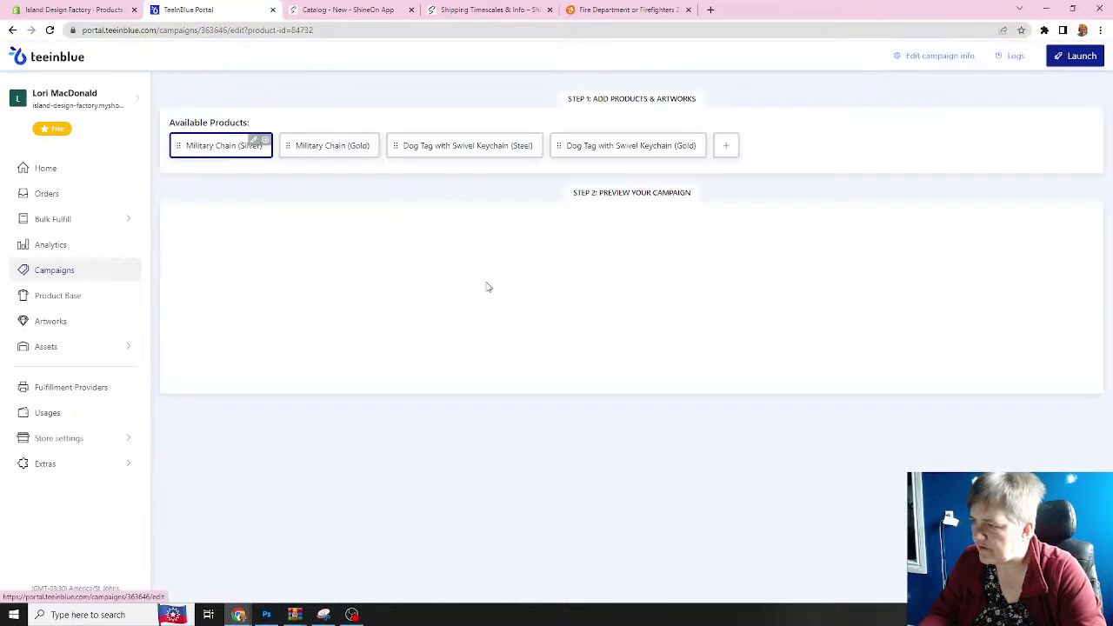
- Preview the silver chain tag with town Port au Port East and an 18-character sample firefighter name
{"action": "scroll", "coordinate": [490, 371], "scroll_direction": "down", "scroll_amount": 2}
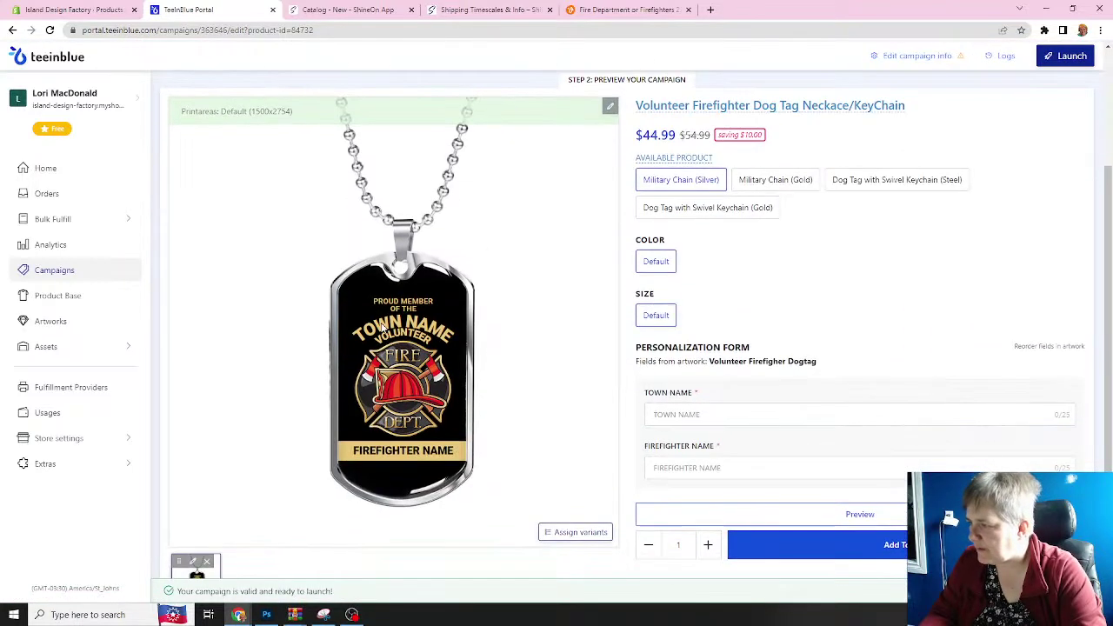
{"action": "left_click", "coordinate": [661, 414]}
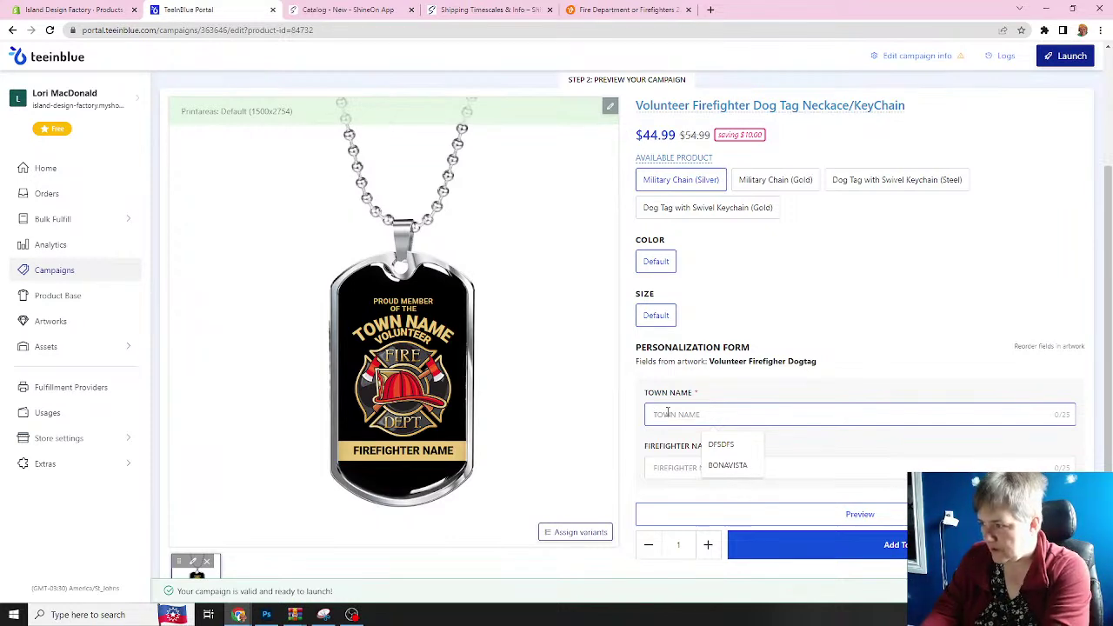
{"action": "type", "text": "Port"}
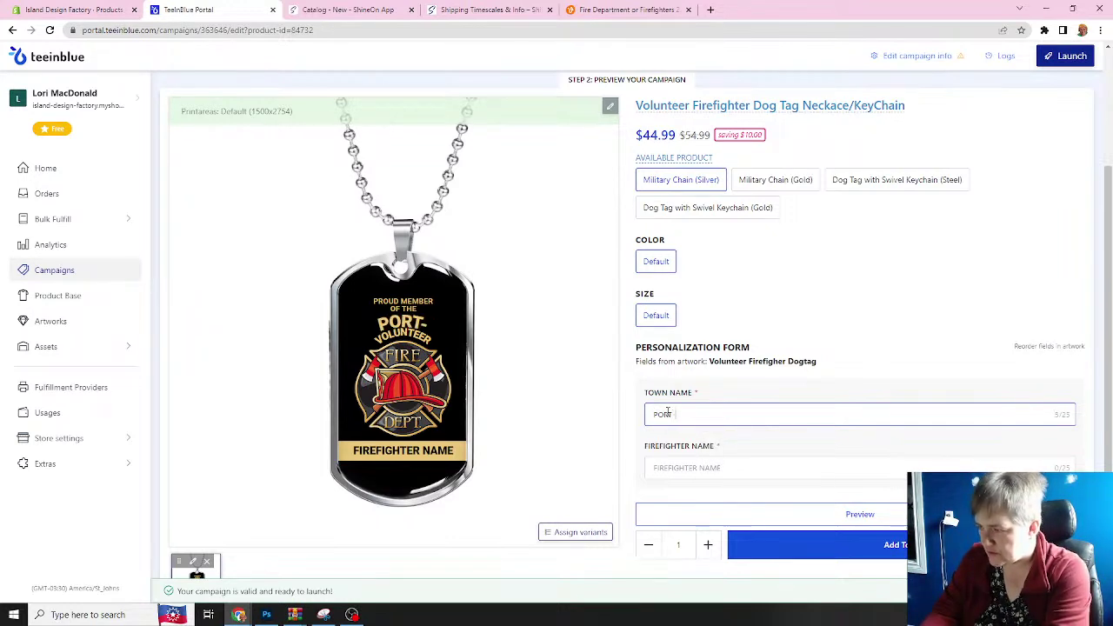
{"action": "type", "text": " au"}
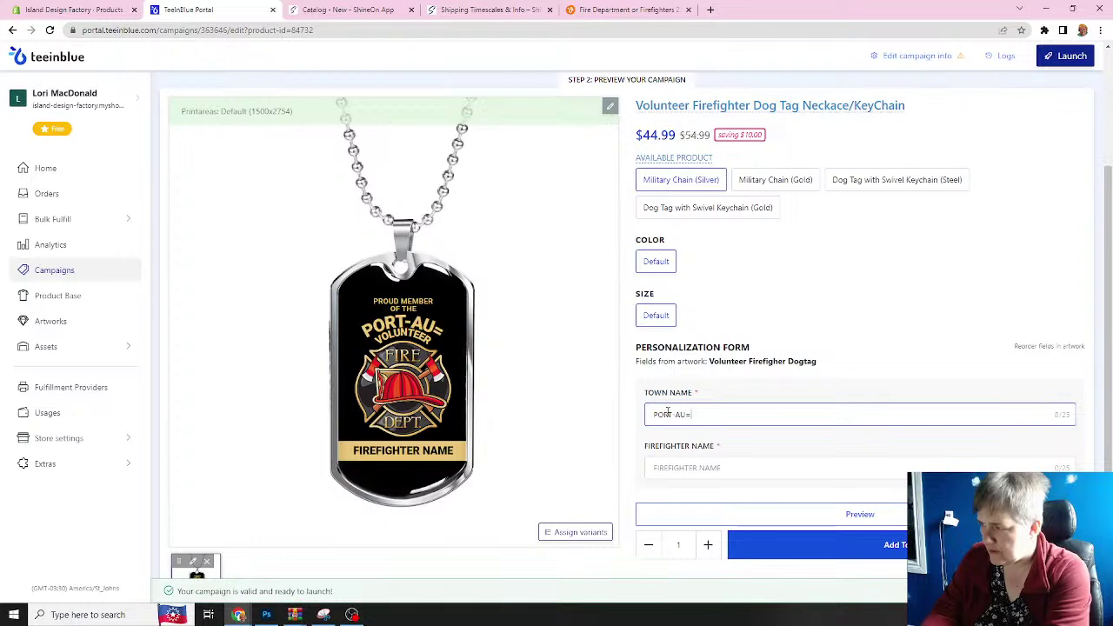
{"action": "type", "text": " Port"}
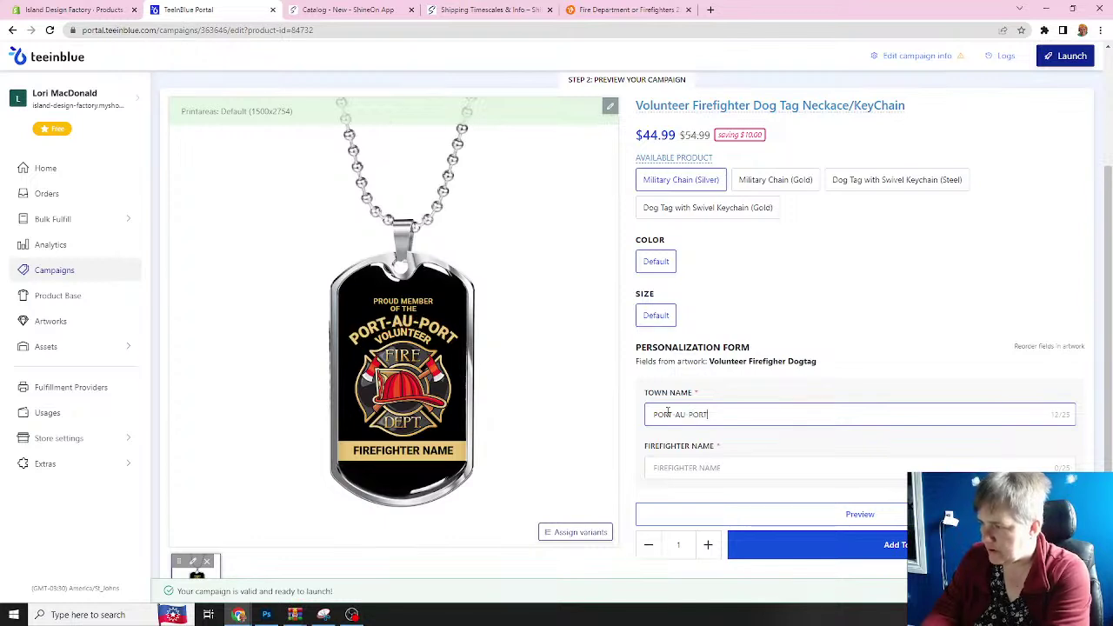
{"action": "type", "text": " East"}
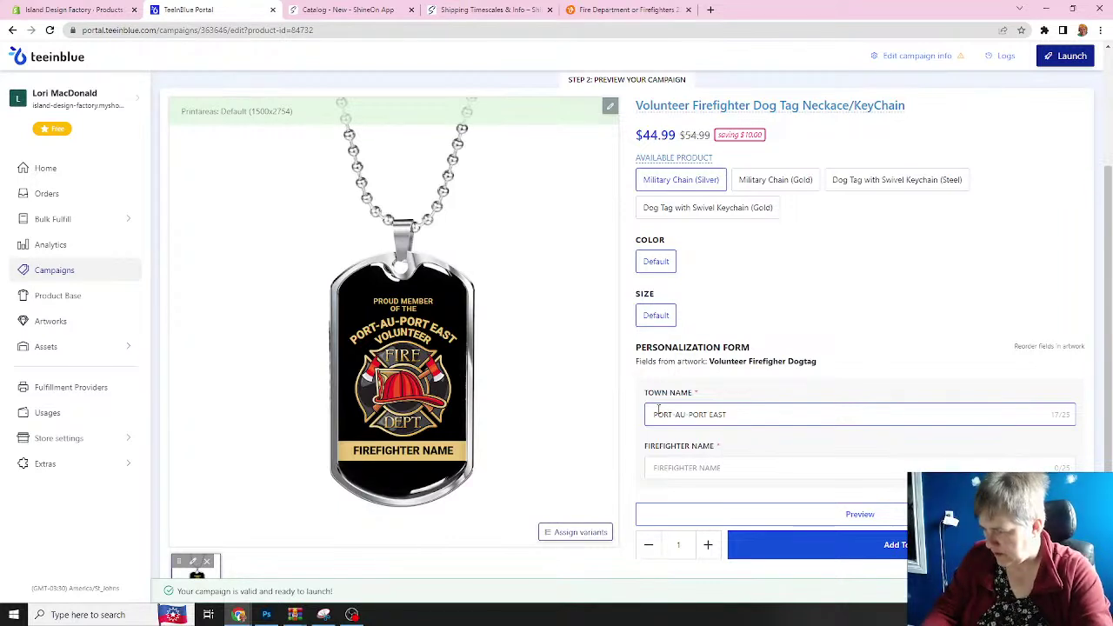
{"action": "left_click", "coordinate": [669, 468]}
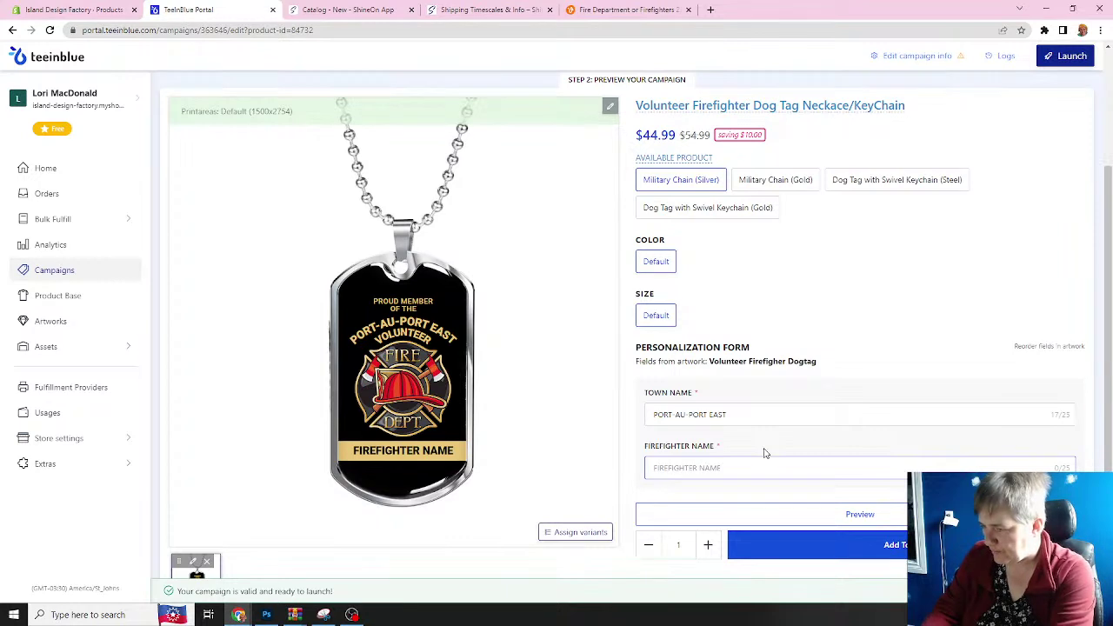
{"action": "type", "text": "ST"}
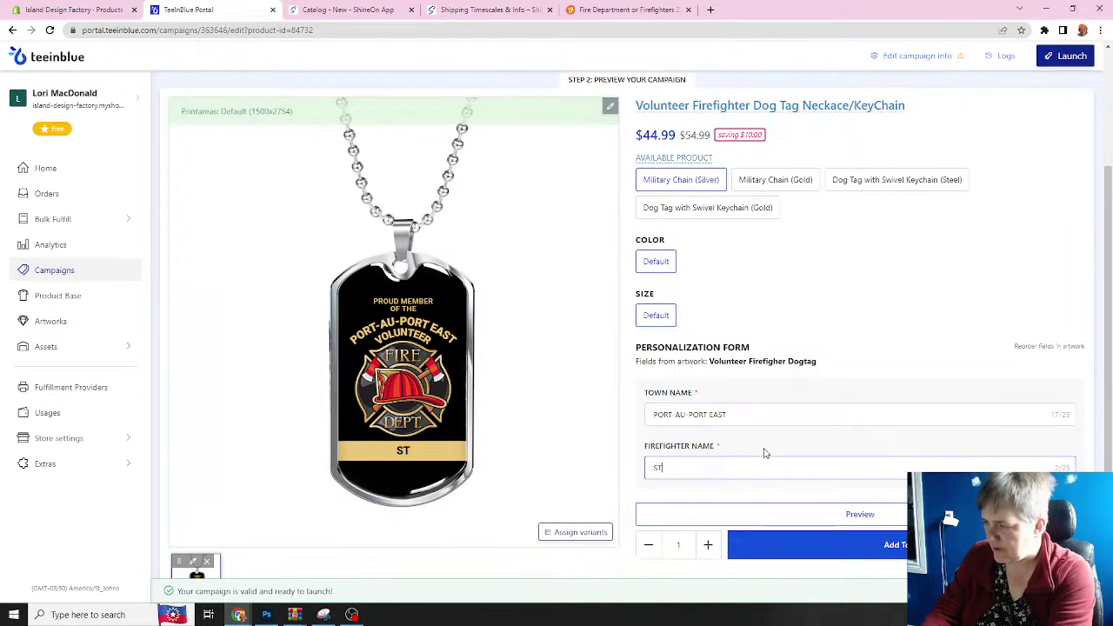
{"action": "type", "text": "EPHEN"}
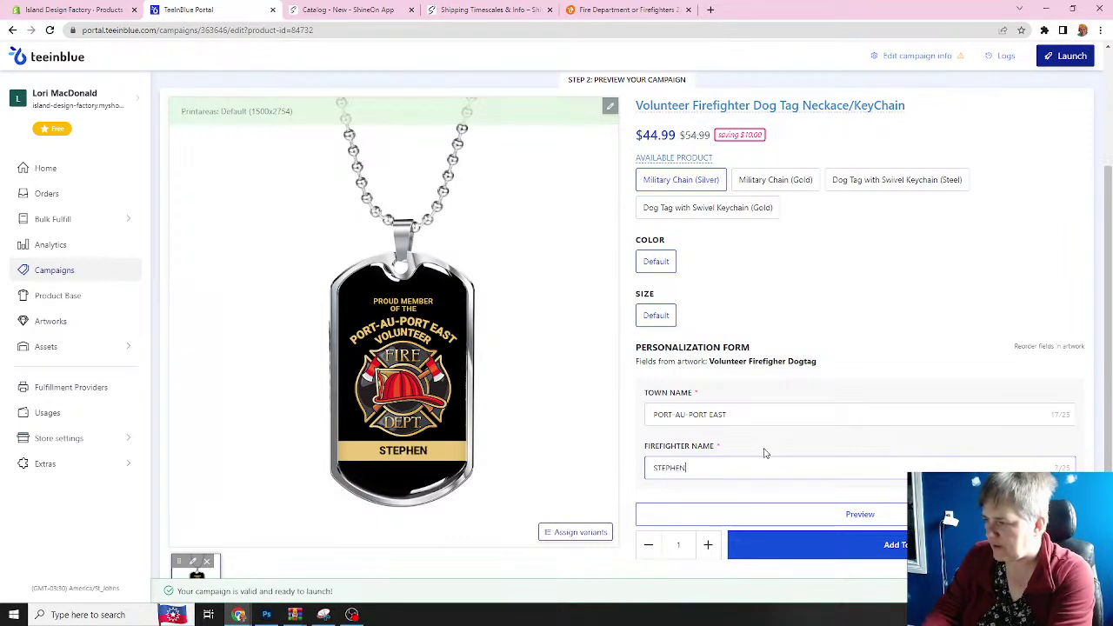
{"action": "type", "text": " WILLOUGHBY"}
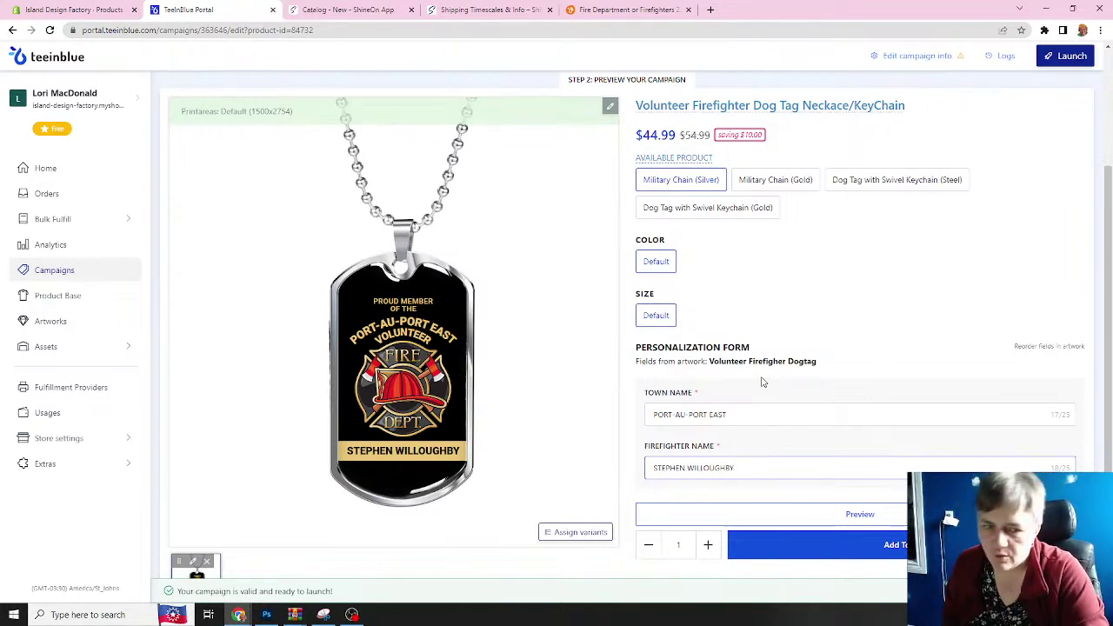
{"action": "left_click", "coordinate": [550, 311]}
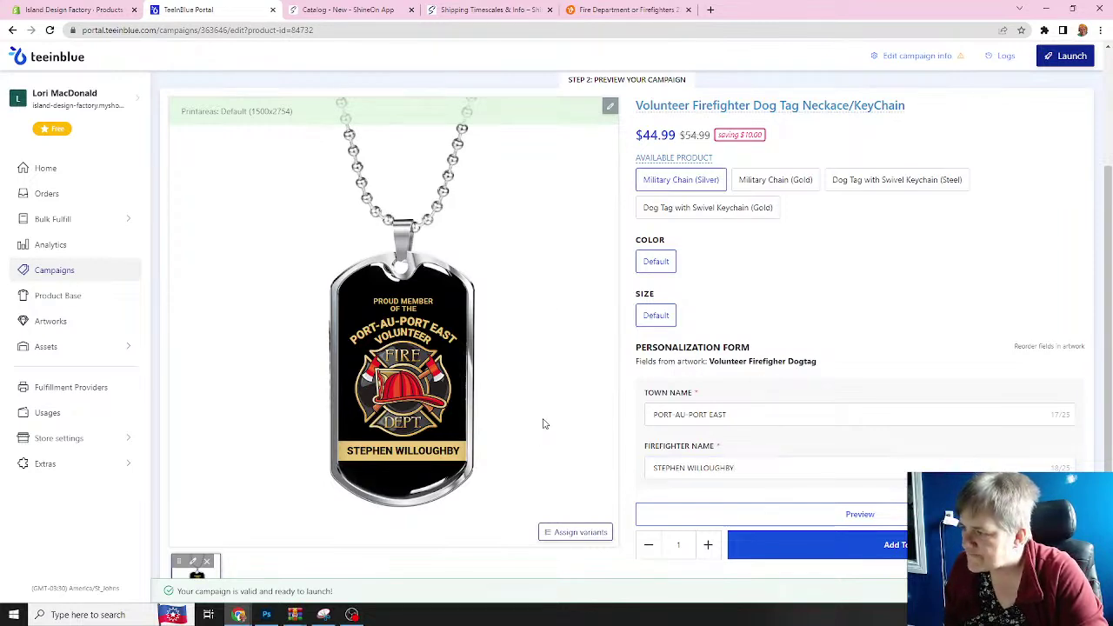
{"action": "scroll", "coordinate": [542, 423], "scroll_direction": "down", "scroll_amount": 2}
{"action": "scroll", "coordinate": [531, 401], "scroll_direction": "up", "scroll_amount": 4}
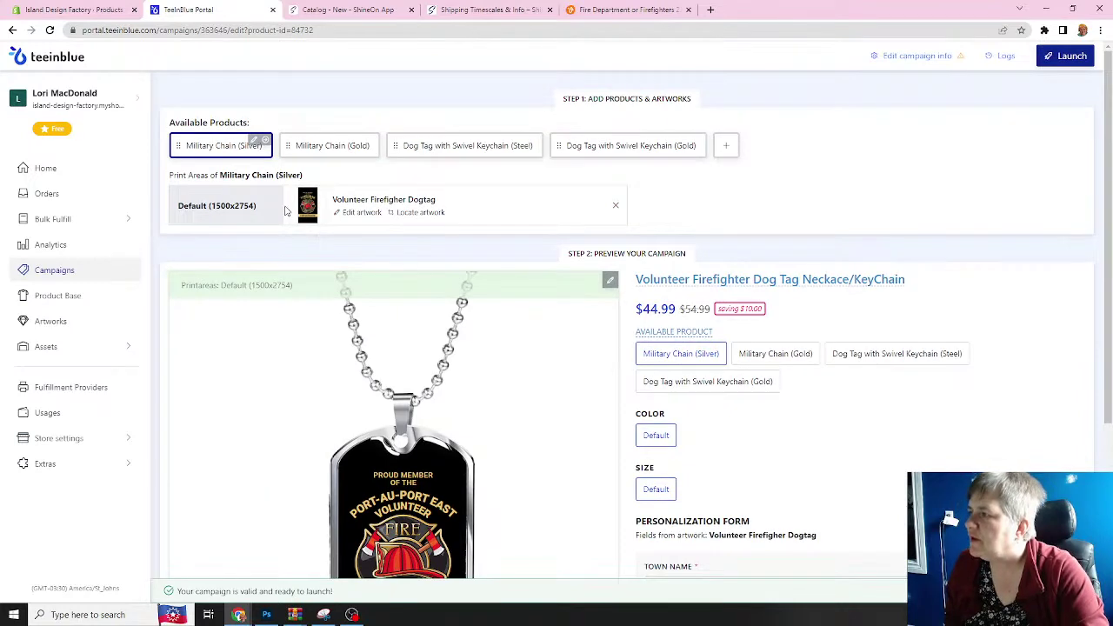
- Test filler text, including a 25-character name, on Military Chain (Gold), then show the steel swivel keychain
{"action": "left_click", "coordinate": [773, 354]}
{"action": "scroll", "coordinate": [577, 395], "scroll_direction": "down", "scroll_amount": 2}
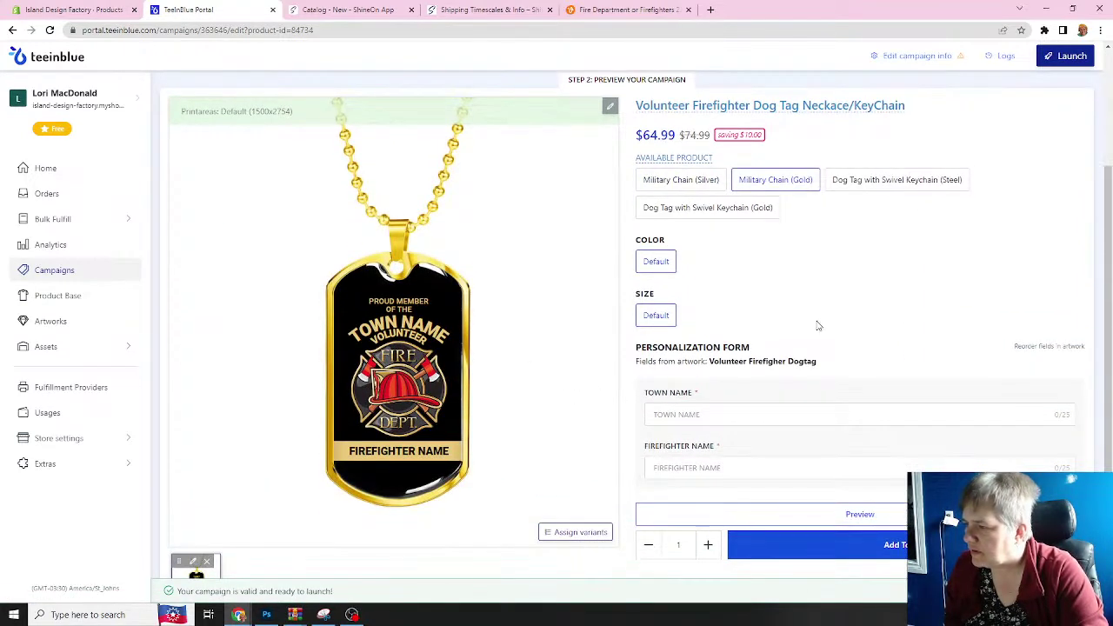
{"action": "left_click", "coordinate": [699, 414]}
{"action": "type", "text": "vfxdvxvx"}
{"action": "left_click", "coordinate": [689, 470]}
{"action": "type", "text": "xcvxcvx"}
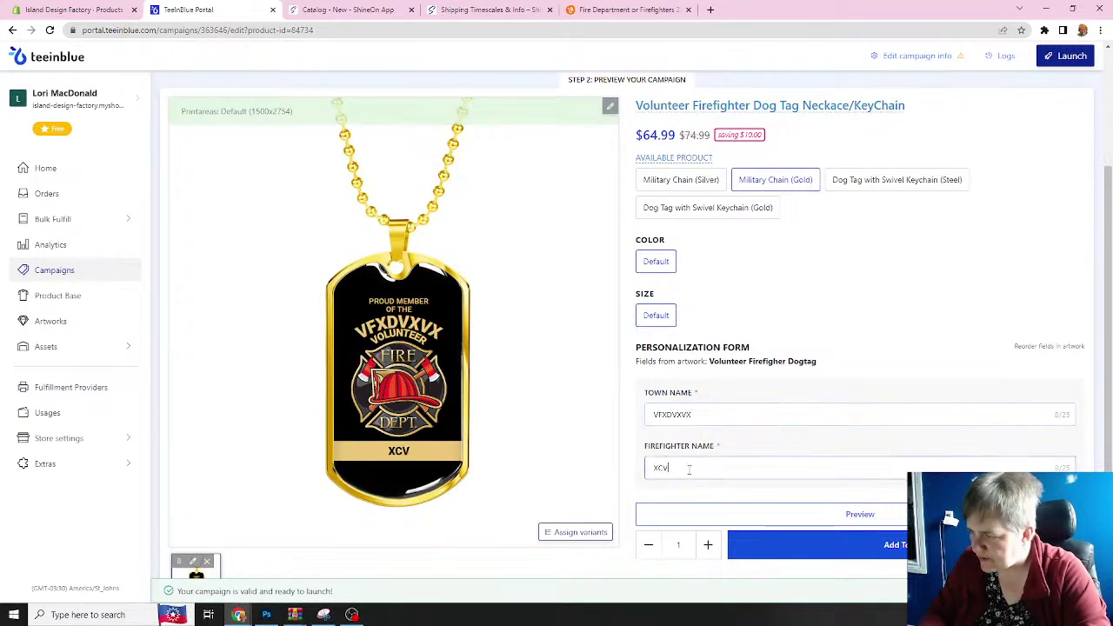
{"action": "type", "text": " cdxcvxcvxcvx"}
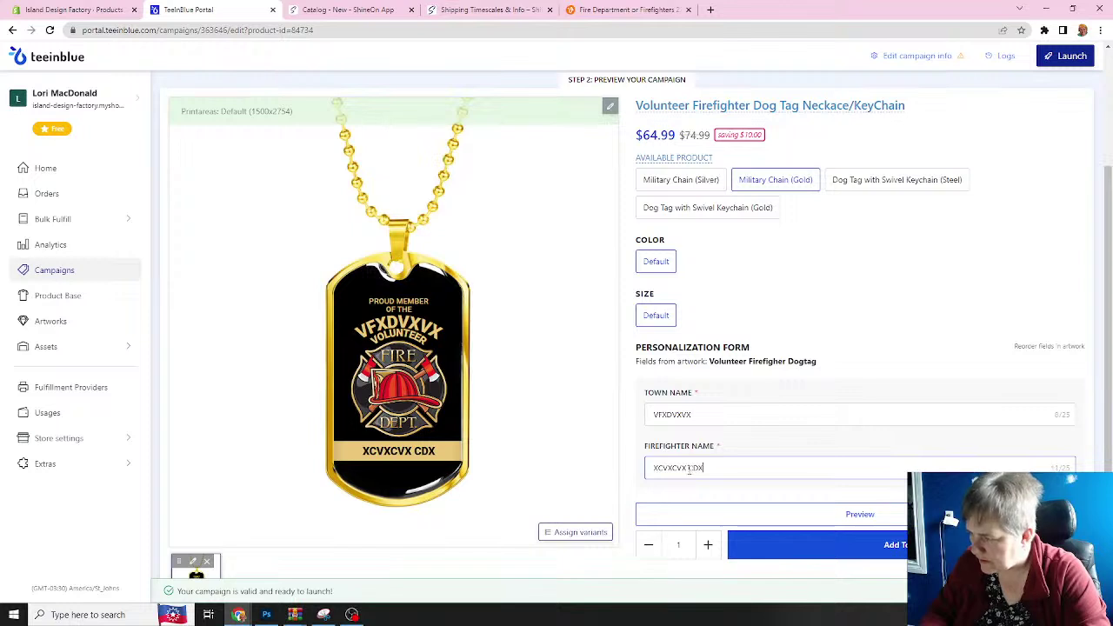
{"action": "type", "text": "cvxcv"}
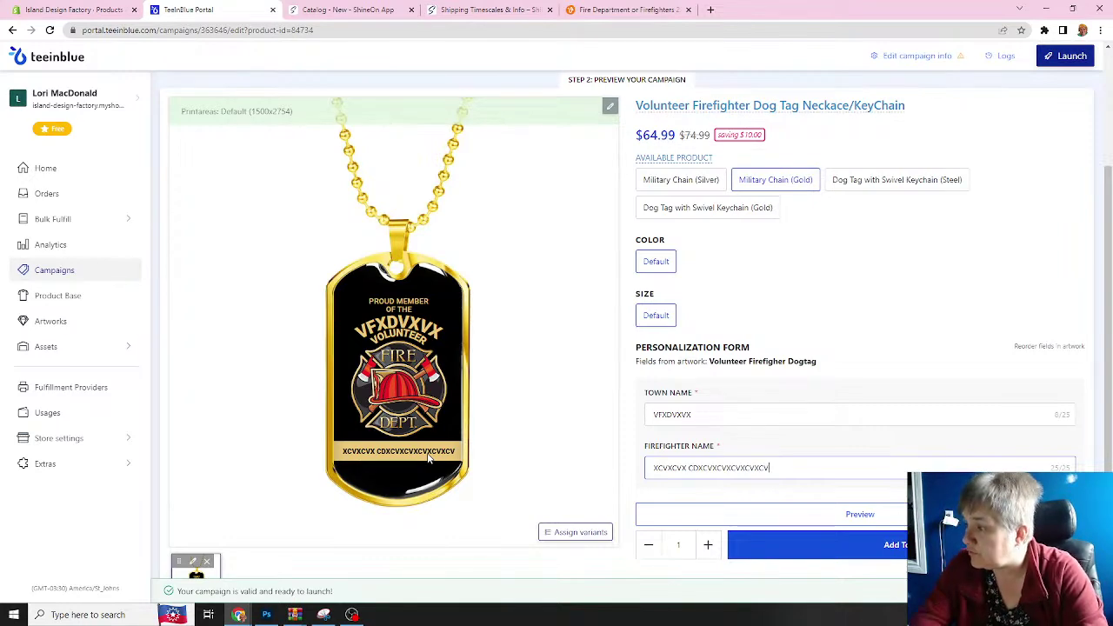
{"action": "left_click", "coordinate": [857, 180]}
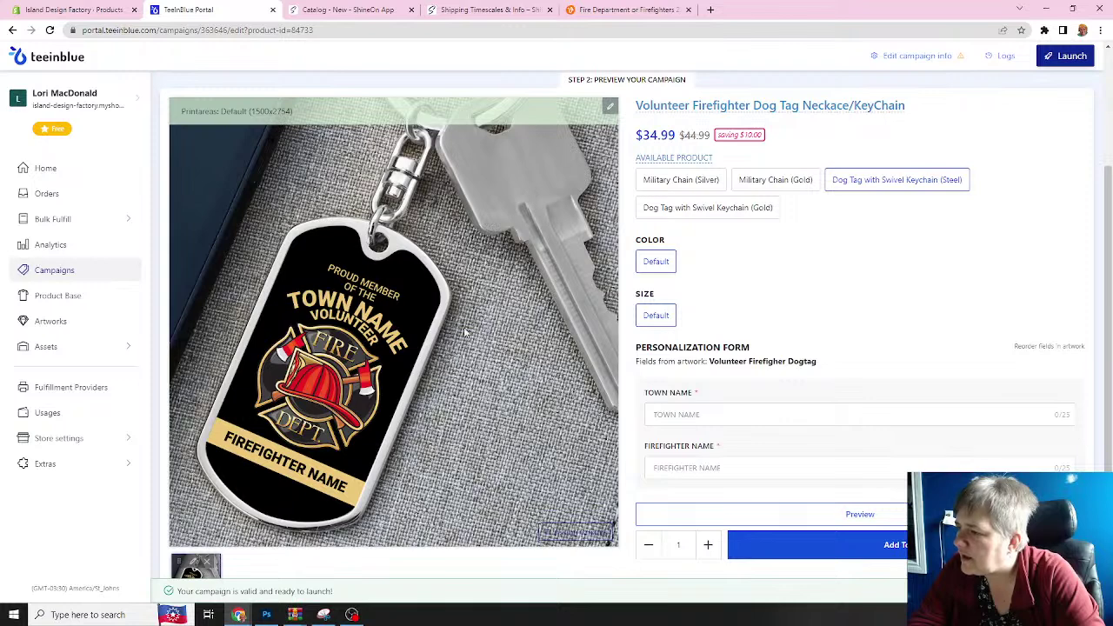
- On the steel keychain preview, enter town MARYSTOWN and try test firefighter names, then erase them
{"action": "left_click", "coordinate": [687, 418]}
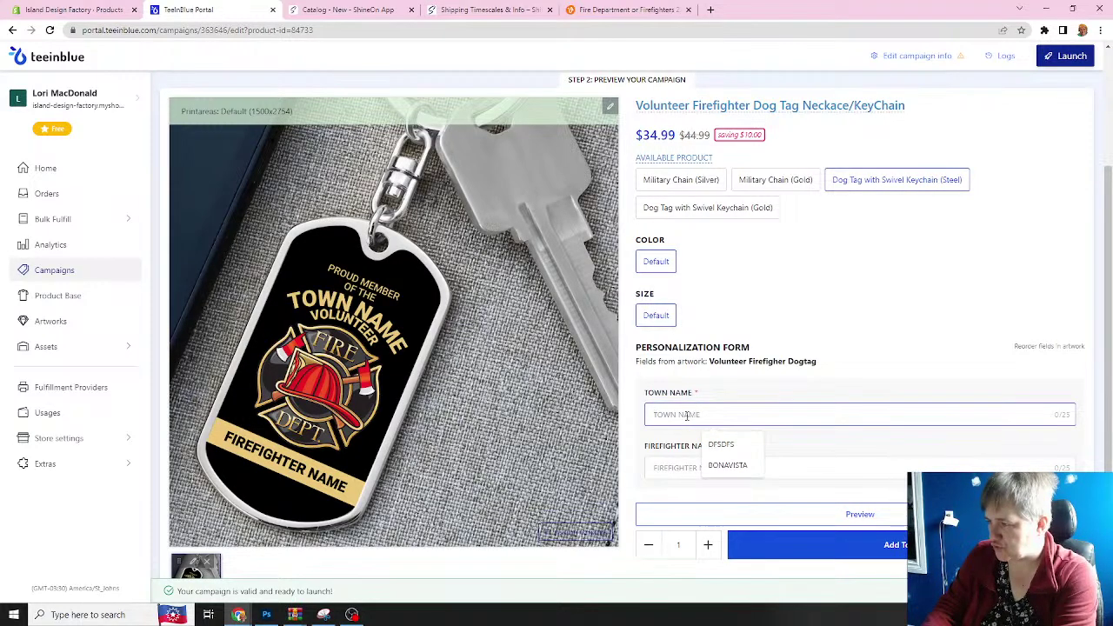
{"action": "type", "text": "MARYS"}
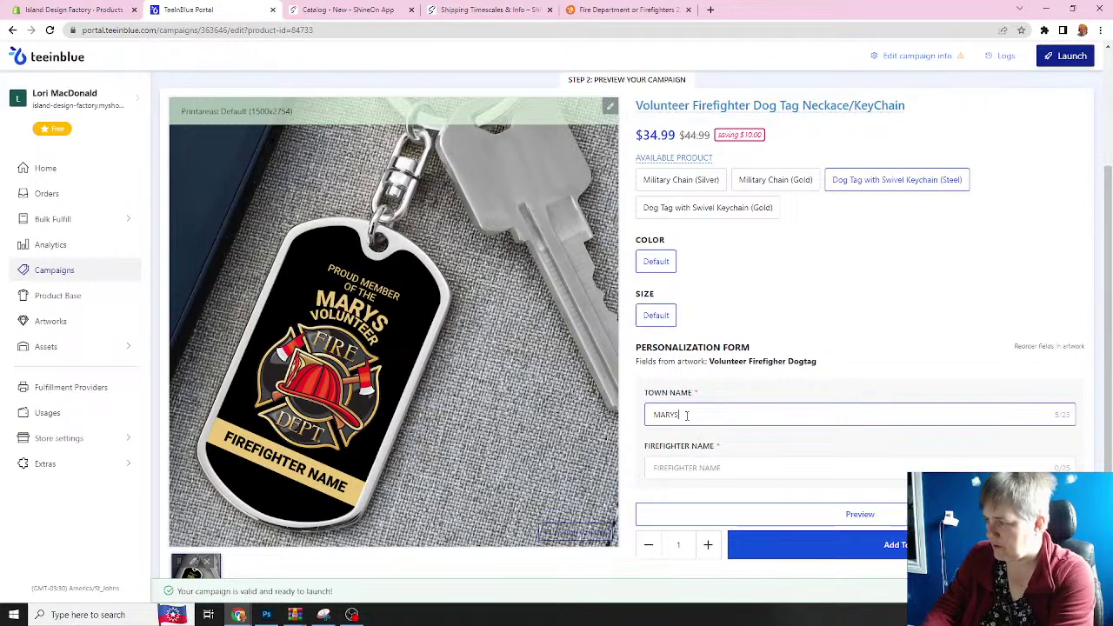
{"action": "type", "text": "TOWN"}
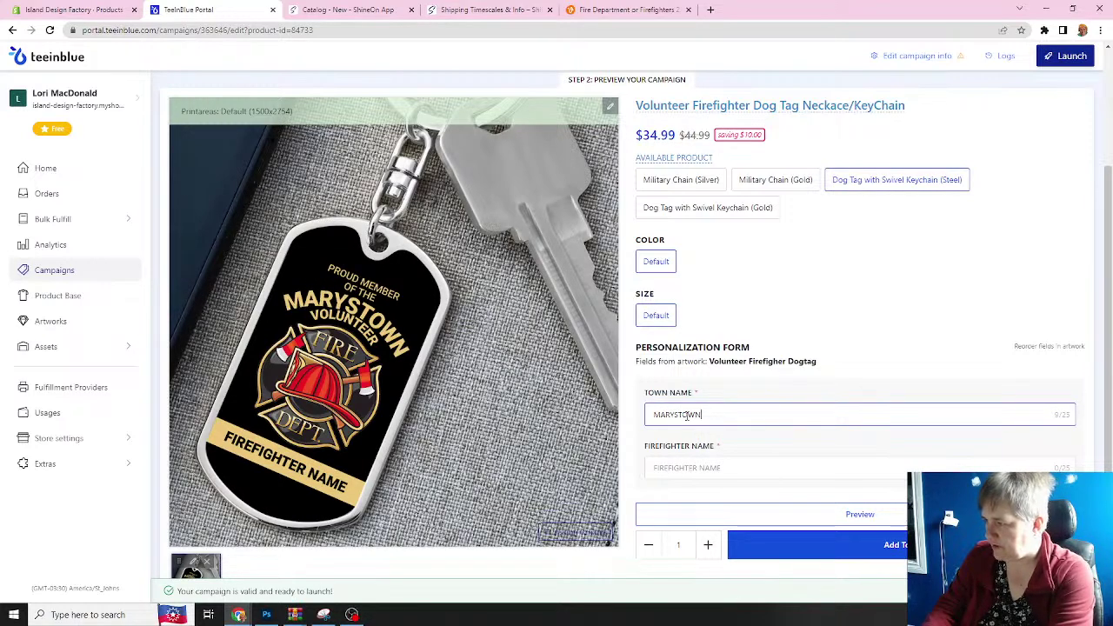
{"action": "left_click", "coordinate": [687, 468]}
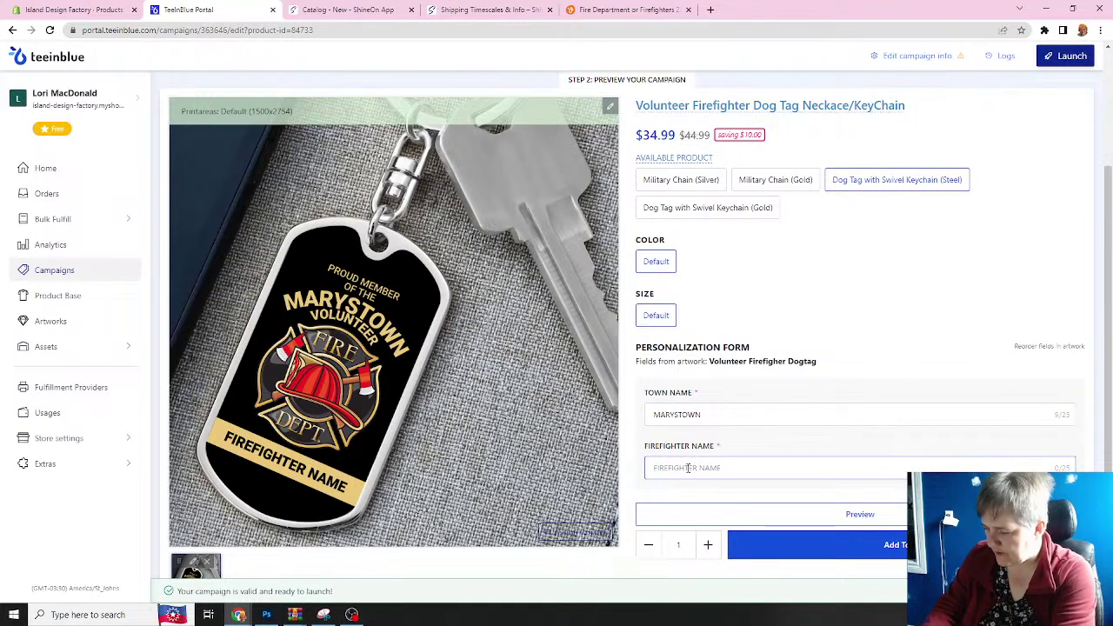
{"action": "type", "text": "DFSDFSDF SDF"}
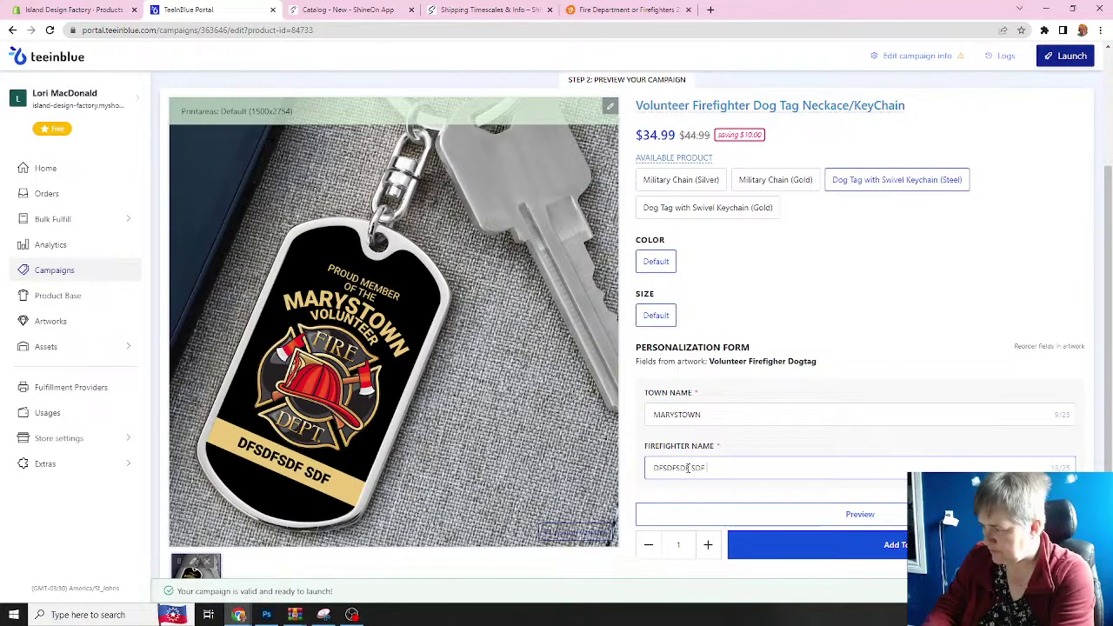
{"action": "type", "text": " SDF SDFSDFSD"}
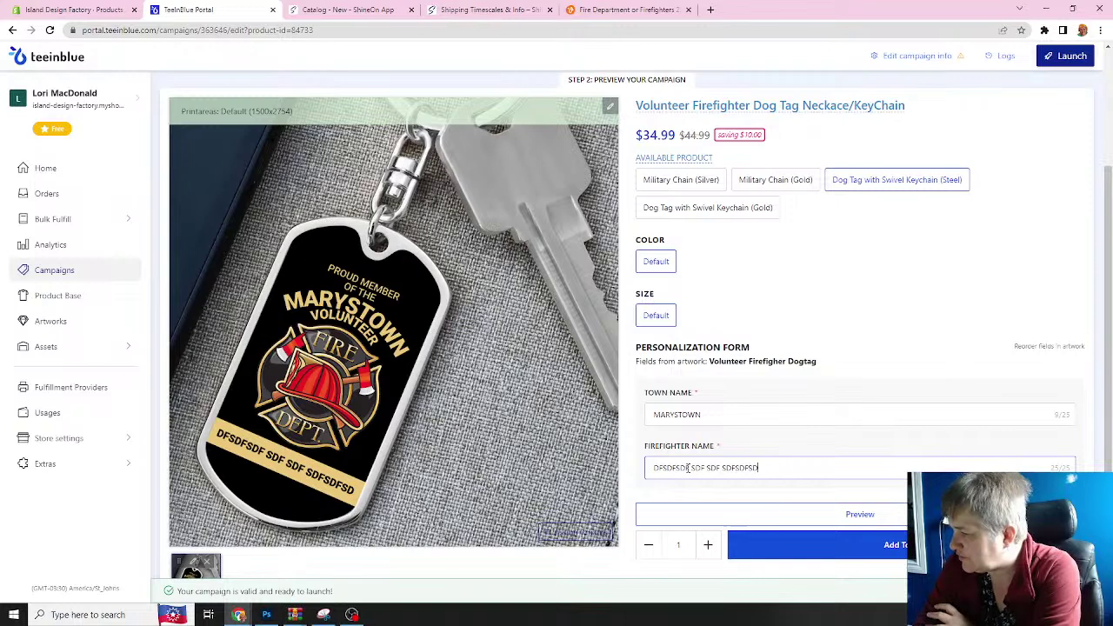
{"action": "key", "text": "BackSpace"}
{"action": "key", "text": "BackSpace"}
{"action": "key", "text": "BackSpace"}
{"action": "key", "text": "BackSpace"}
{"action": "key", "text": "BackSpace"}
{"action": "key", "text": "BackSpace"}
{"action": "key", "text": "BackSpace"}
{"action": "key", "text": "BackSpace"}
{"action": "key", "text": "BackSpace"}
{"action": "key", "text": "BackSpace"}
{"action": "key", "text": "BackSpace"}
{"action": "key", "text": "BackSpace"}
{"action": "key", "text": "BackSpace"}
{"action": "key", "text": "BackSpace"}
{"action": "key", "text": "BackSpace"}
{"action": "key", "text": "BackSpace"}
{"action": "key", "text": "BackSpace"}
{"action": "key", "text": "BackSpace"}
{"action": "key", "text": "BackSpace"}
{"action": "key", "text": "BackSpace"}
{"action": "key", "text": "BackSpace"}
{"action": "key", "text": "BackSpace"}
{"action": "key", "text": "BackSpace"}
{"action": "key", "text": "BackSpace"}
{"action": "key", "text": "BackSpace"}
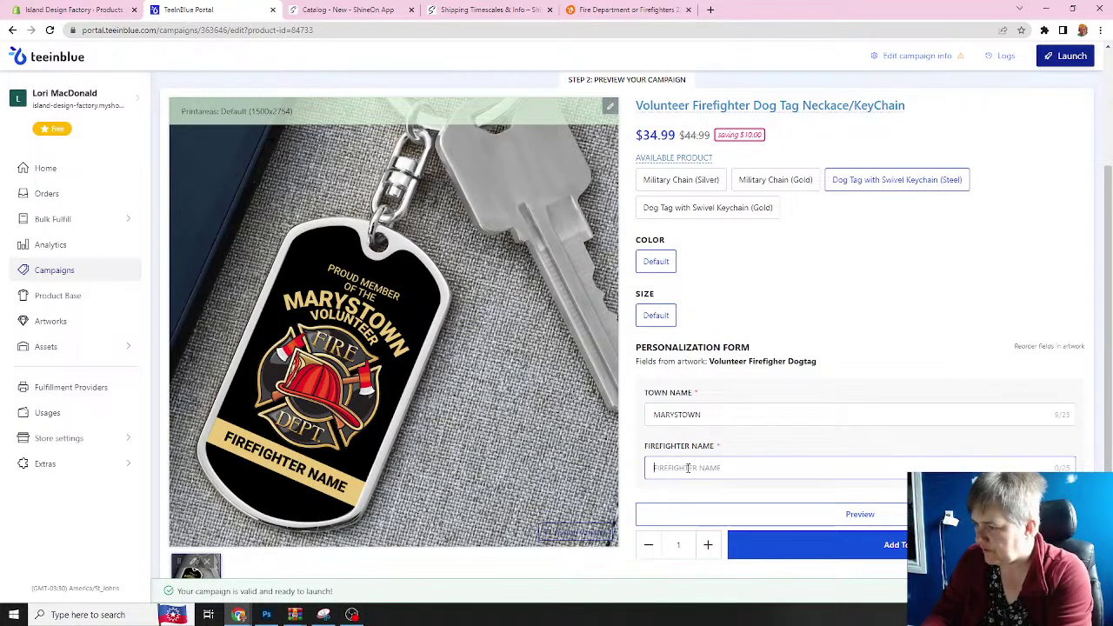
{"action": "type", "text": "RICK"}
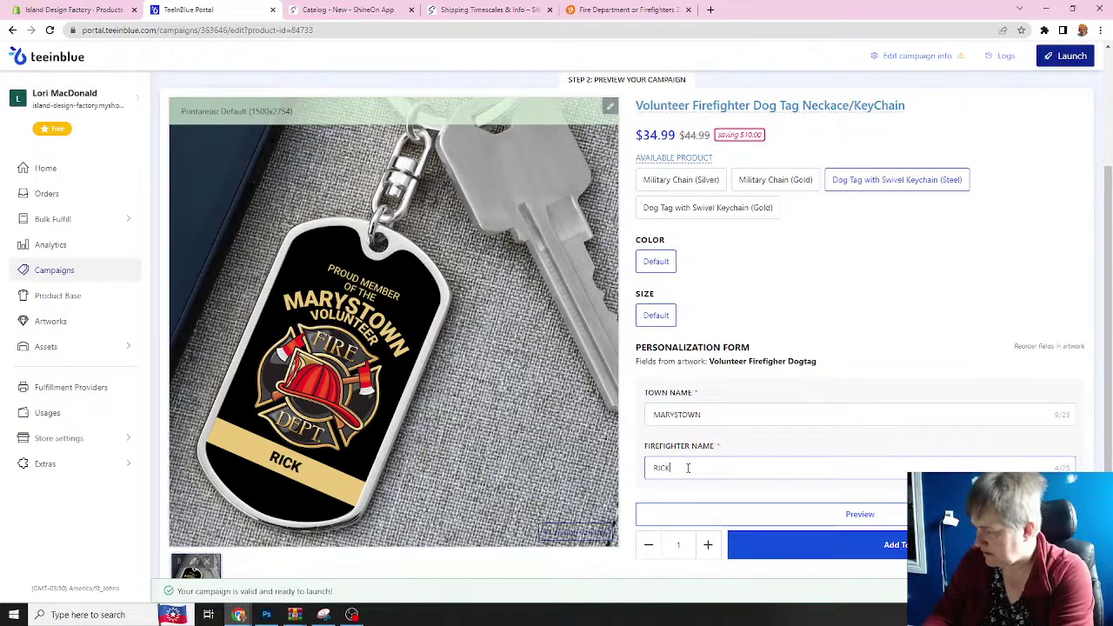
{"action": "key", "text": "BackSpace"}
{"action": "key", "text": "BackSpace"}
{"action": "key", "text": "BackSpace"}
{"action": "key", "text": "BackSpace"}
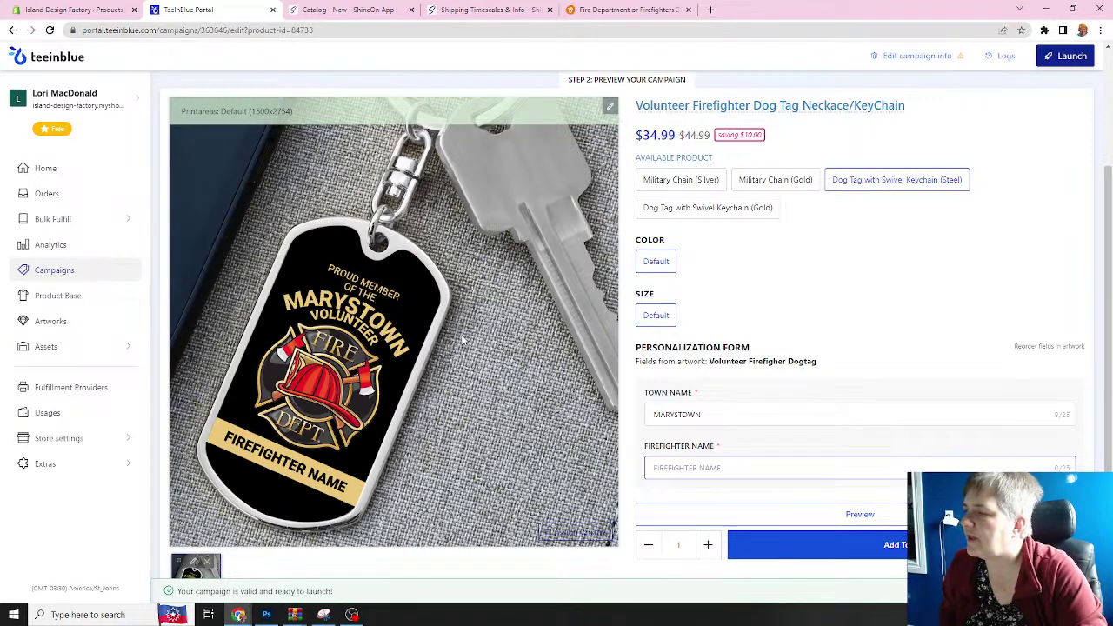
{"action": "scroll", "coordinate": [463, 340], "scroll_direction": "down", "scroll_amount": 1}
{"action": "scroll", "coordinate": [463, 338], "scroll_direction": "up", "scroll_amount": 3}
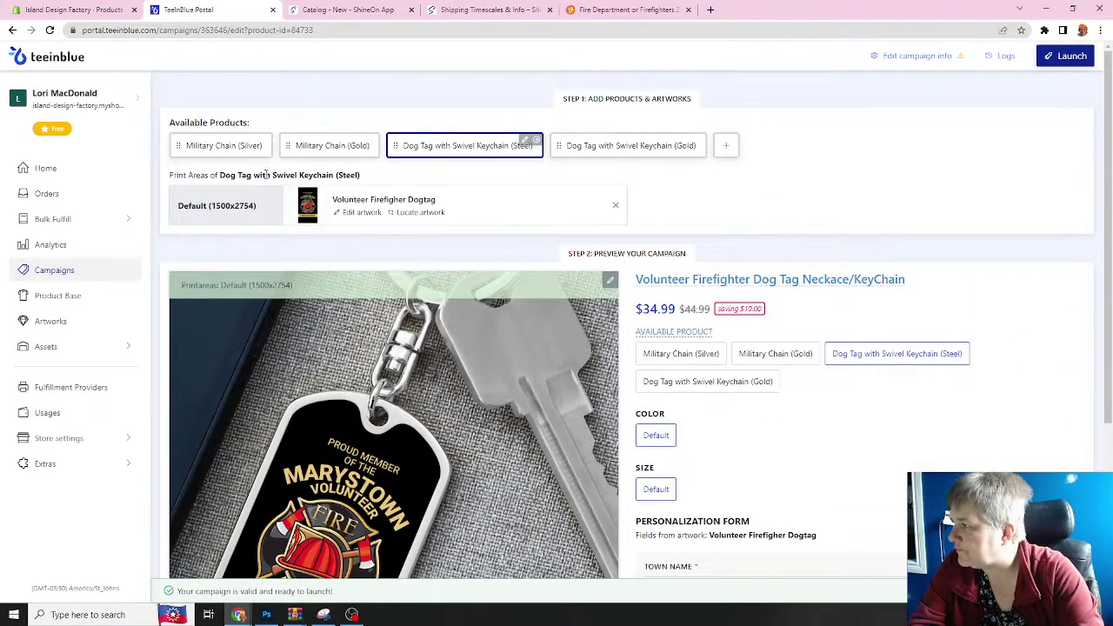
- Preview the campaign on the Military Chain (Silver) product
{"action": "left_click", "coordinate": [209, 147]}
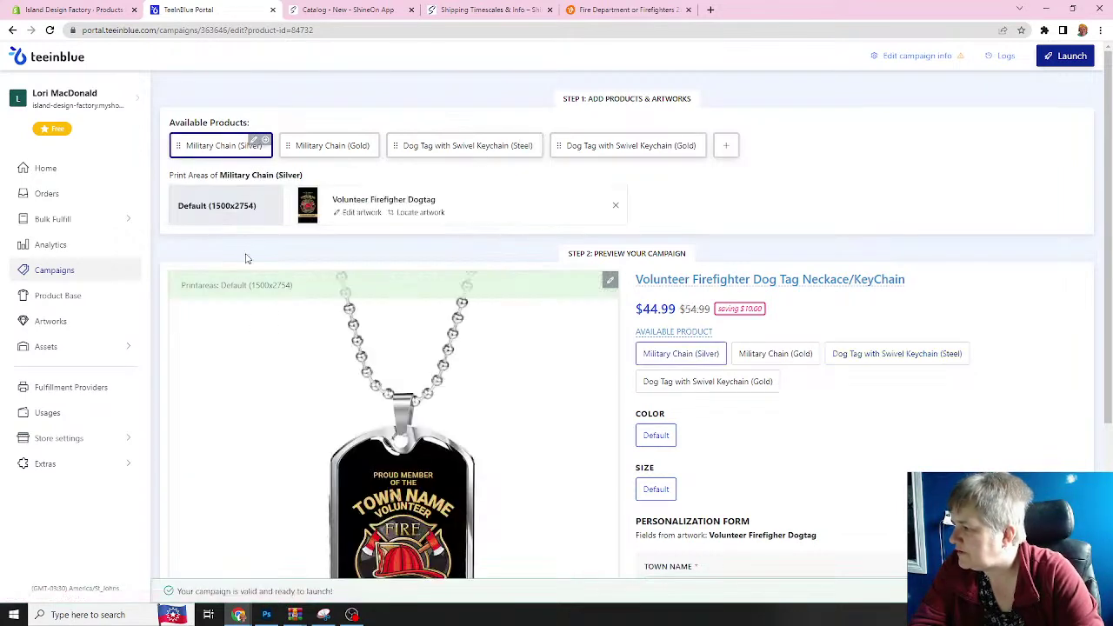
{"action": "scroll", "coordinate": [414, 412], "scroll_direction": "down", "scroll_amount": 3}
{"action": "scroll", "coordinate": [327, 182], "scroll_direction": "up", "scroll_amount": 1}
- Select and copy the full ShineOn product description, then return to the Teeinblue portal
{"action": "left_click", "coordinate": [350, 11]}
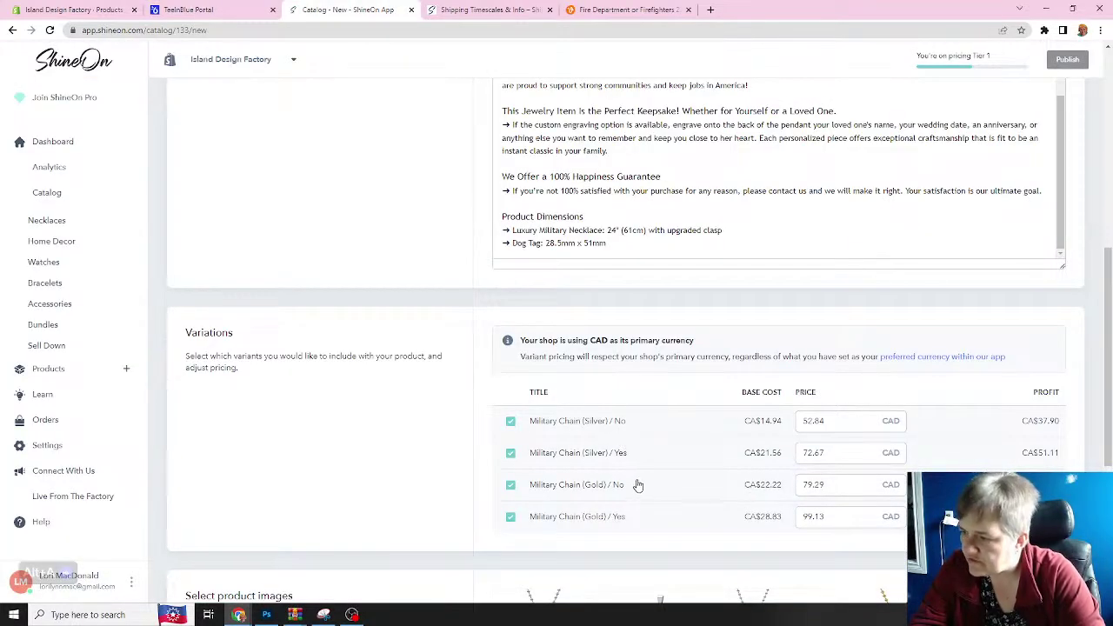
{"action": "scroll", "coordinate": [637, 486], "scroll_direction": "up", "scroll_amount": 2}
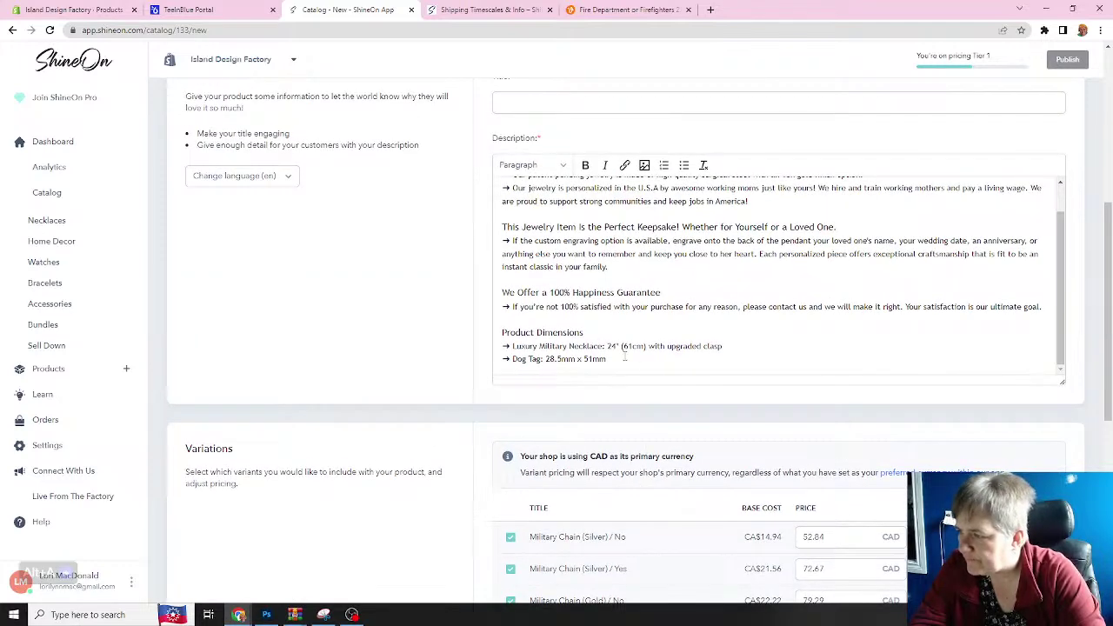
{"action": "scroll", "coordinate": [647, 370], "scroll_direction": "up", "scroll_amount": 1}
{"action": "scroll", "coordinate": [649, 368], "scroll_direction": "up", "scroll_amount": 2}
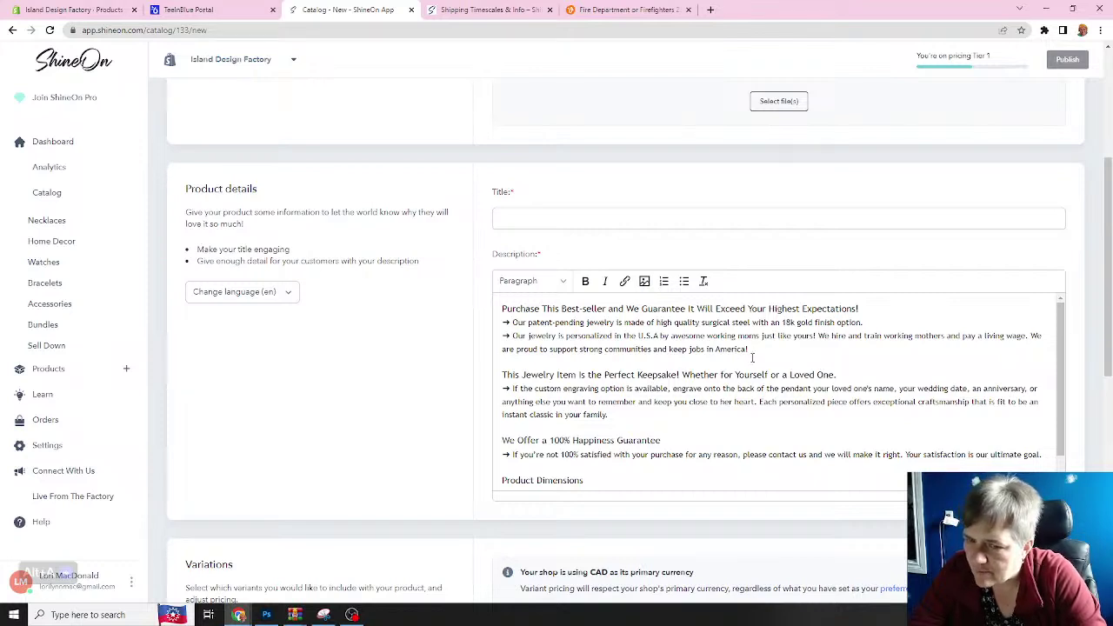
{"action": "scroll", "coordinate": [753, 357], "scroll_direction": "down", "scroll_amount": 1}
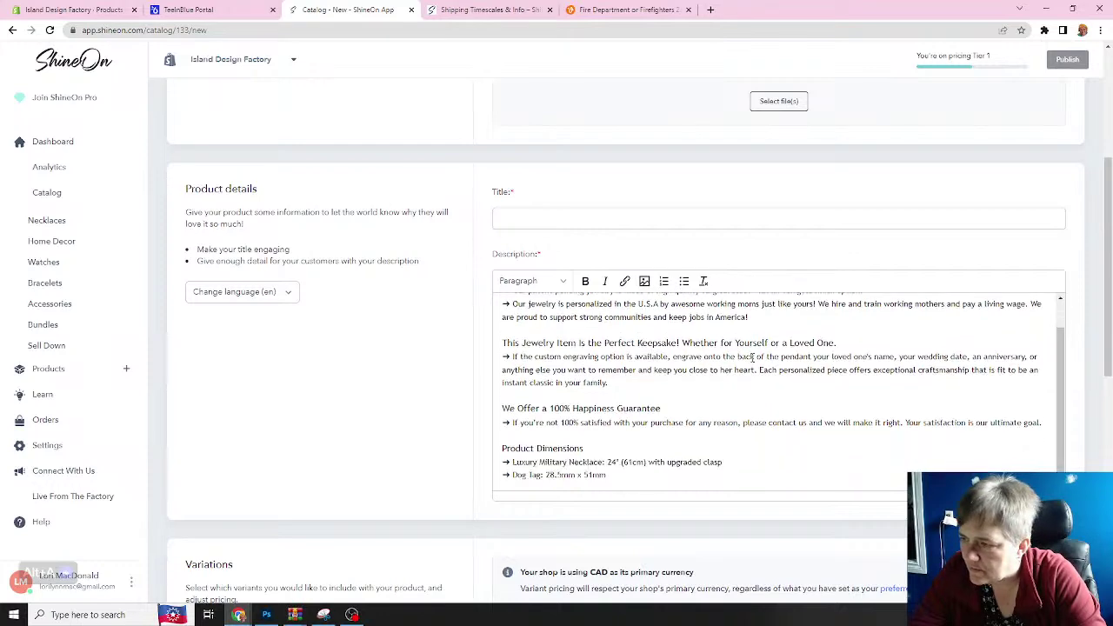
{"action": "scroll", "coordinate": [706, 354], "scroll_direction": "up", "scroll_amount": 1}
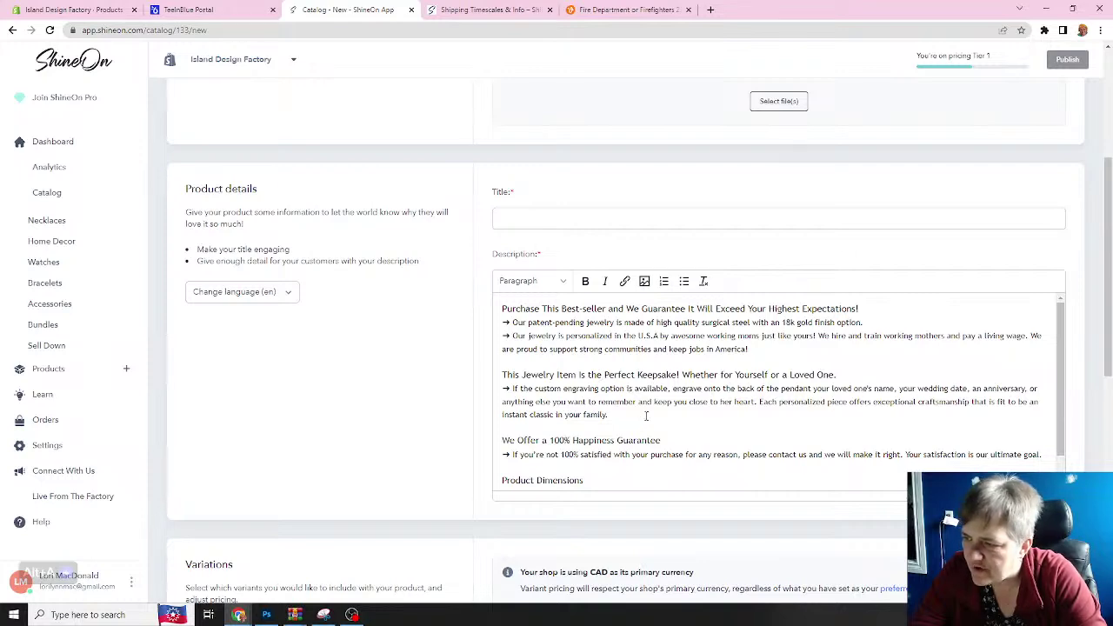
{"action": "scroll", "coordinate": [650, 408], "scroll_direction": "down", "scroll_amount": 1}
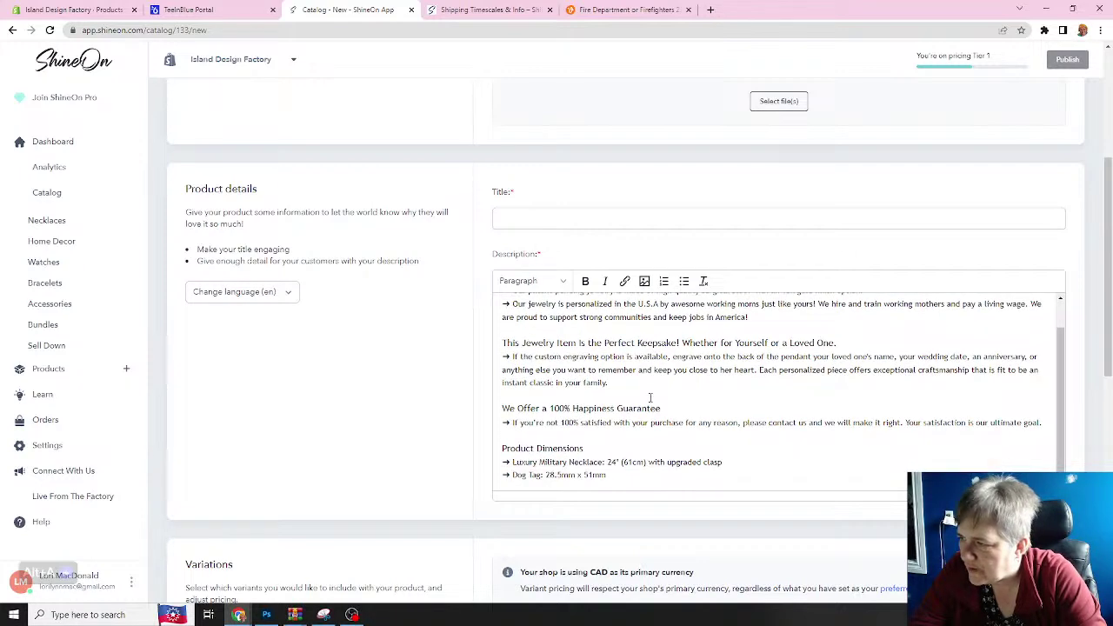
{"action": "scroll", "coordinate": [650, 398], "scroll_direction": "up", "scroll_amount": 1}
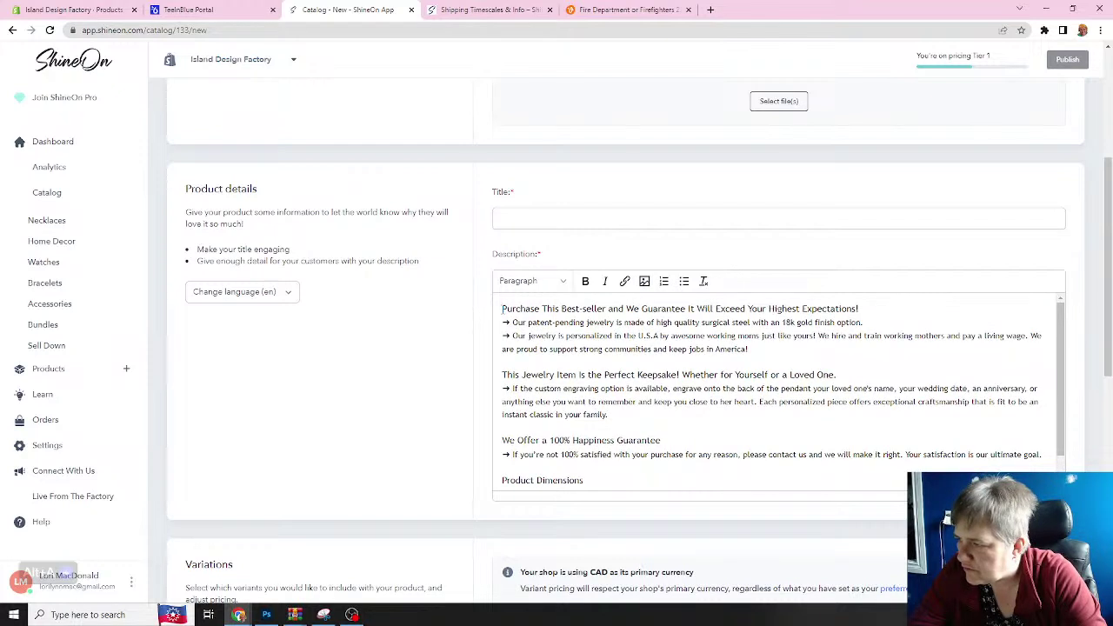
{"action": "left_click_drag", "start_coordinate": [504, 310], "coordinate": [616, 475]}
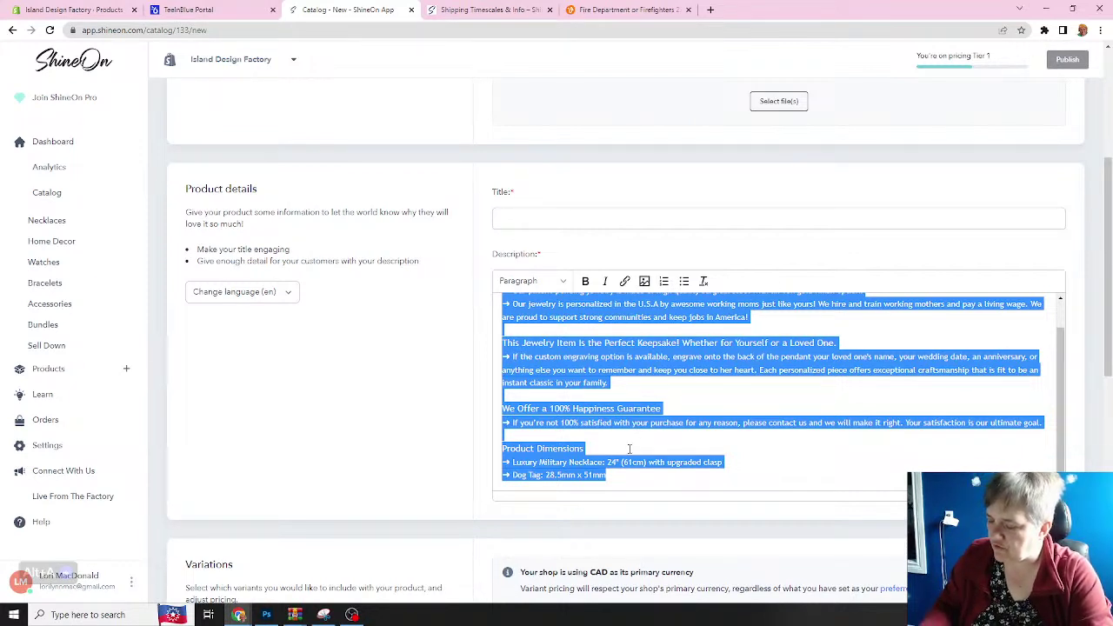
{"action": "left_click", "coordinate": [209, 10]}
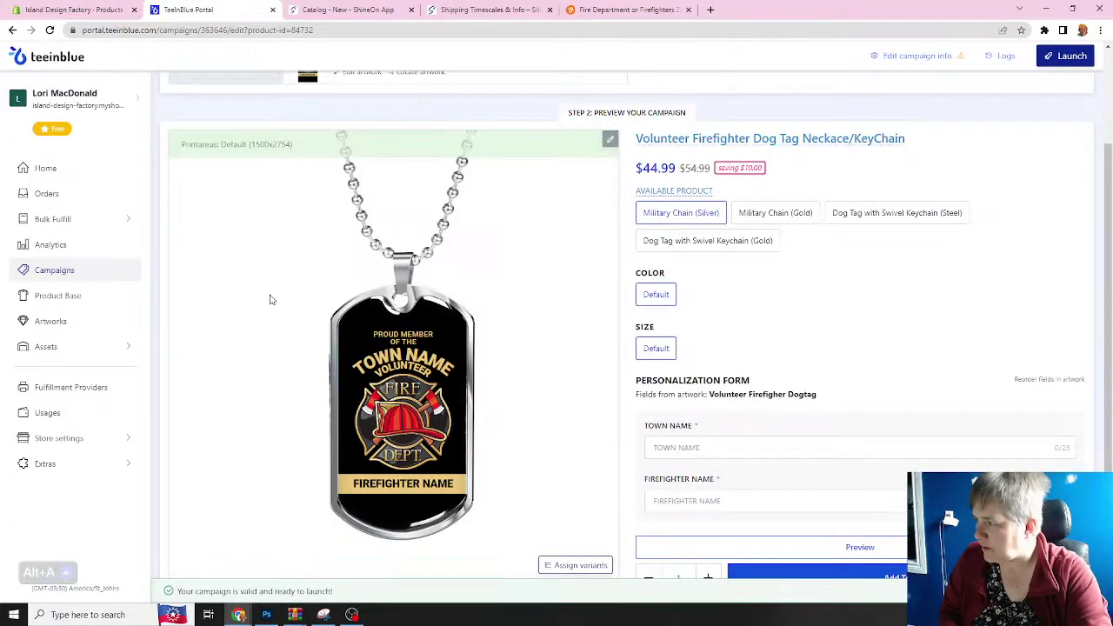
- Open Military Chain (Silver) from the Product Base list on its Edit product page
{"action": "scroll", "coordinate": [272, 301], "scroll_direction": "up", "scroll_amount": 2}
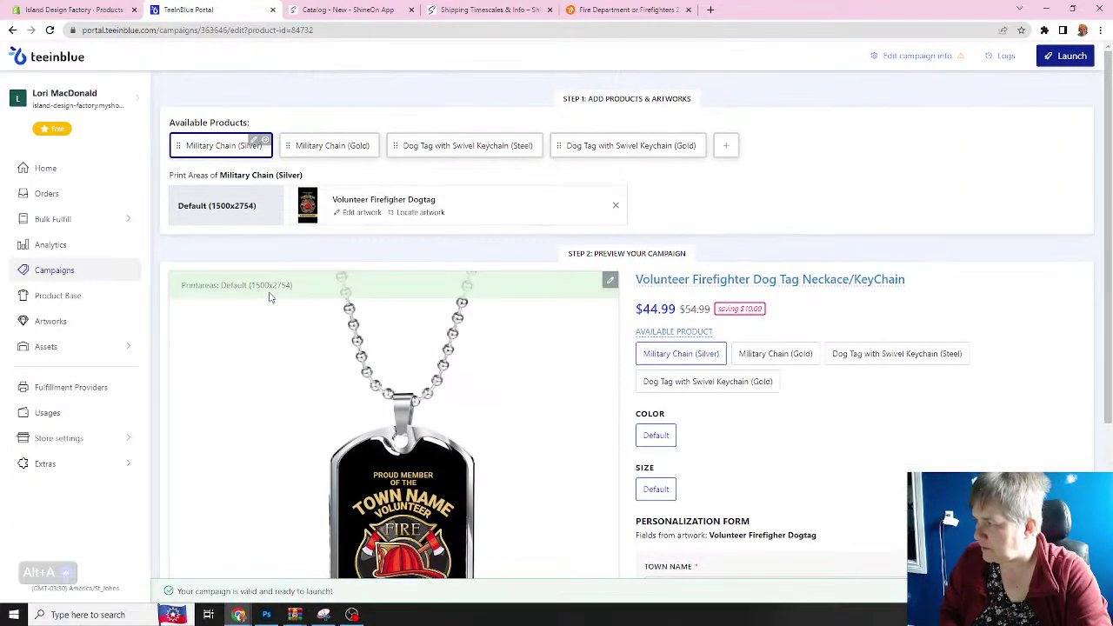
{"action": "left_click", "coordinate": [77, 296]}
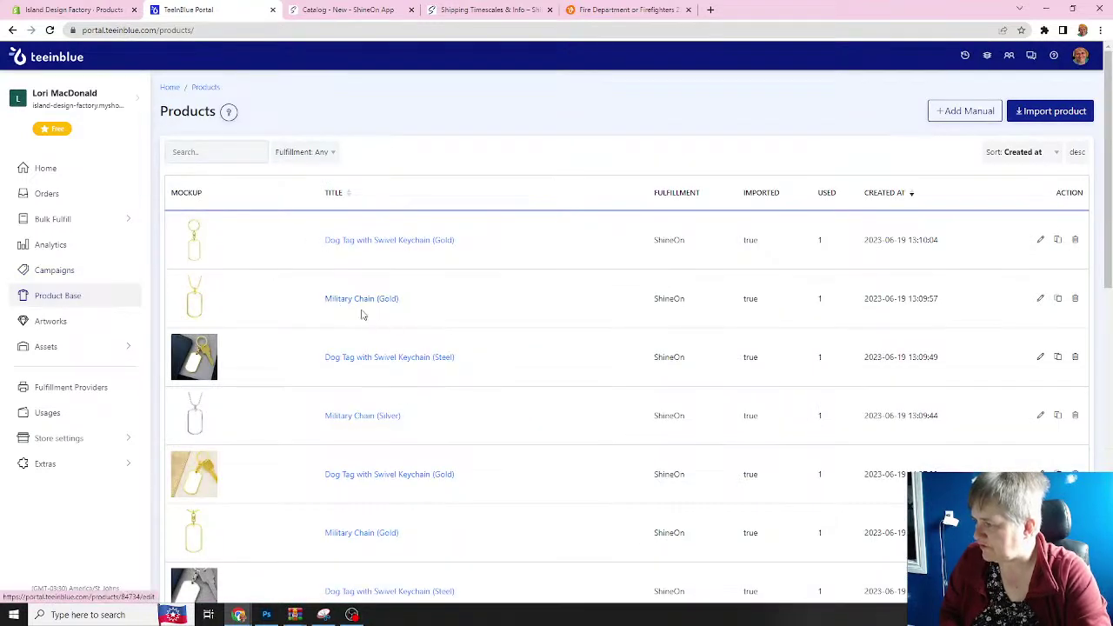
{"action": "left_click", "coordinate": [347, 418]}
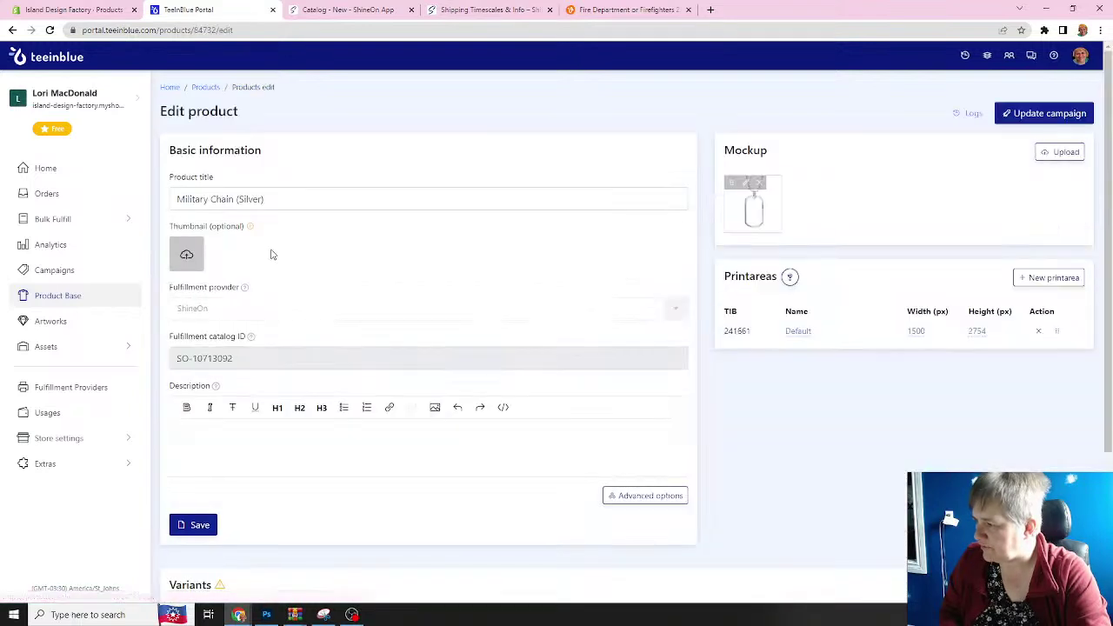
- Paste the ShineOn copy into the Silver description and split the headline and first bullets onto separate lines
{"action": "left_click", "coordinate": [209, 434]}
{"action": "type", "text": "Purchase This Best-seller and We Guarantee It Will Exceed Your Highest Expectations!→ Our patent-pending jewelry is made of high quality surgical steel with an 18k gold finish option.→ Our jewelry is personalized in the U.S.A by awesome working moms just like yours! We hire and train working mothers and pay a living wage. We are proud to support strong communities and keep jobs in America!This Jewelry Item Is the Perfect Keepsake! Whether for Yourself or a Loved One.→ If the custom engraving option is available, engrave onto the back of the pendant your loved one's name, your wedding date, an anniversary, or anything else you want to remember and keep you close to her heart. Each personalized piece offers exceptional craftsmanship that is fit to be an instant classic in your family.We Offer a 100% Happiness Guarantee→ If you're not 100% satisfied with your purchase for any reason, please contact us and we will make it right. Your satisfaction is our ultimate goal.Product Dimensions→ Luxury Military Necklace: 24\" (61cm) with upgraded clasp→ Dog Tag: 28.5mm x 51mm"}
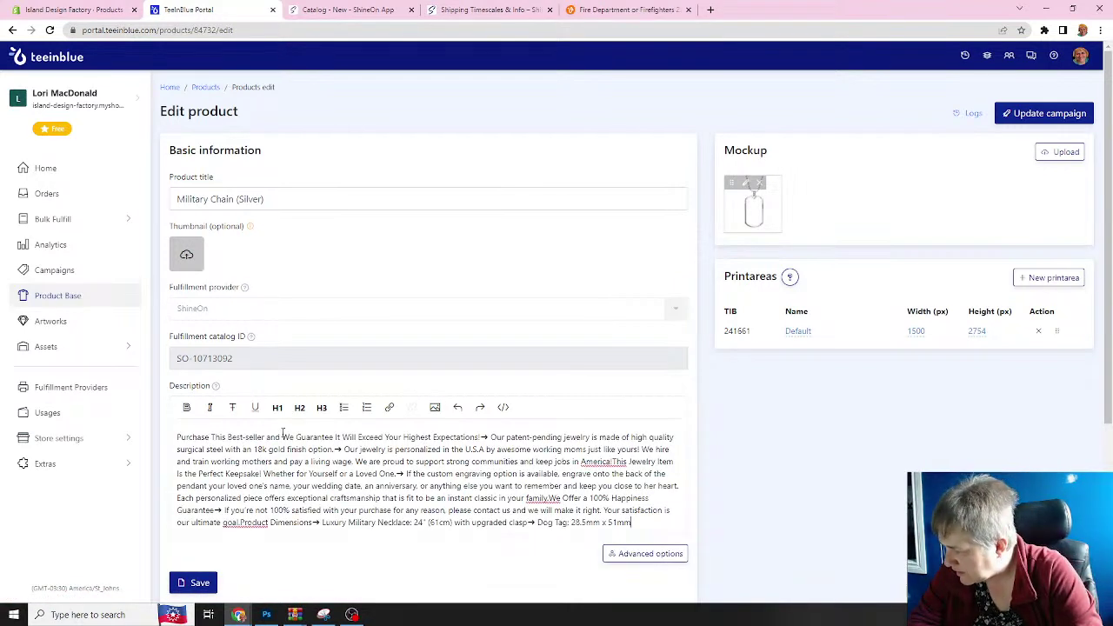
{"action": "left_click", "coordinate": [178, 437]}
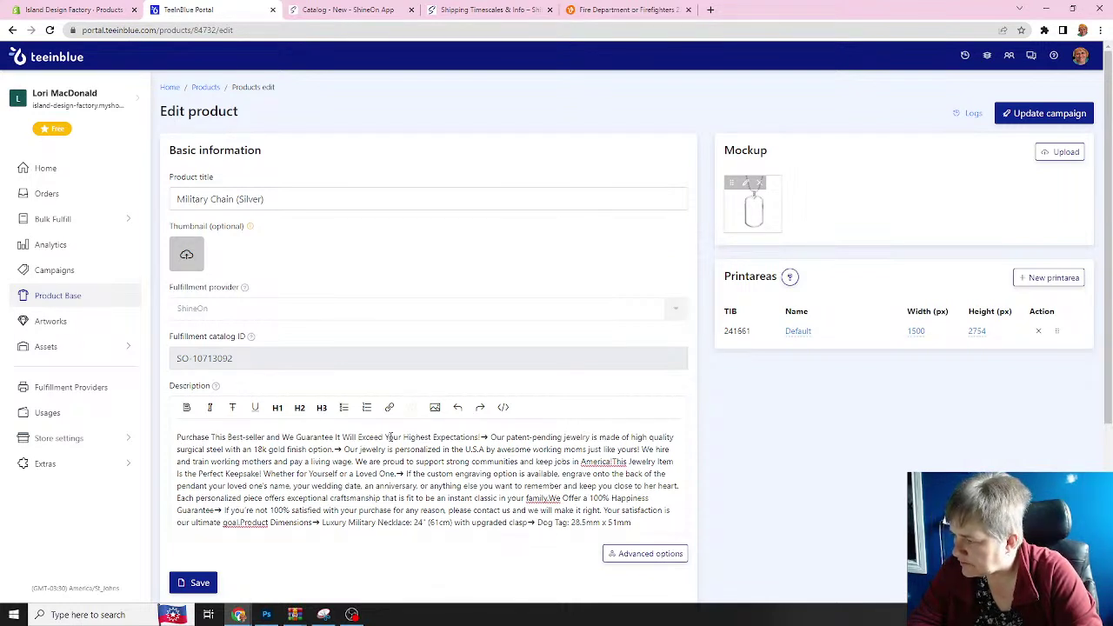
{"action": "left_click", "coordinate": [484, 437]}
{"action": "key", "text": "Return"}
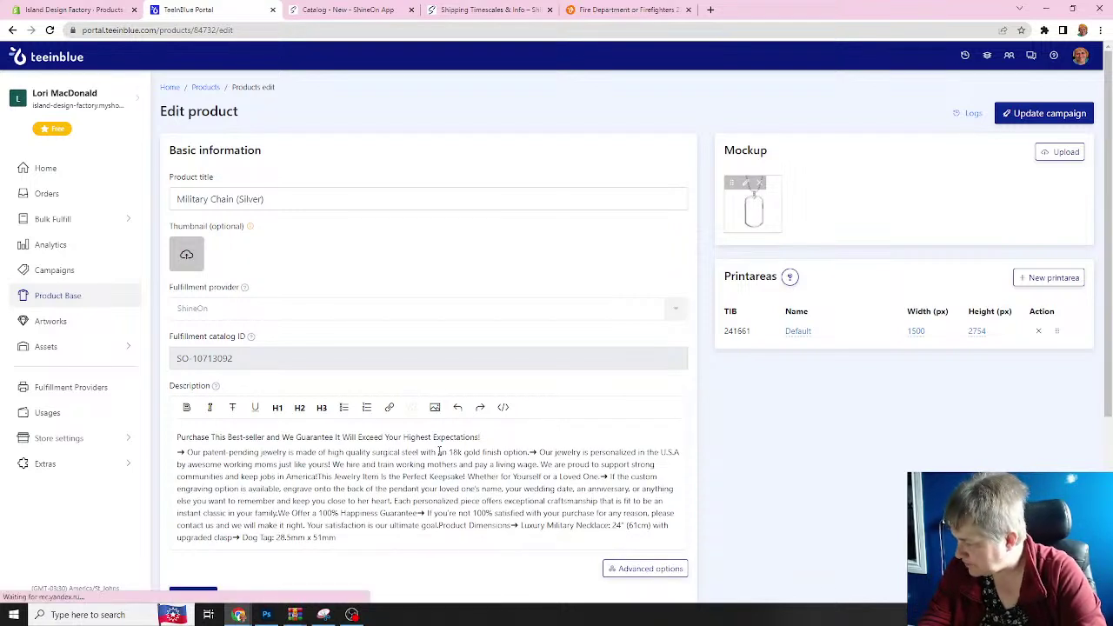
{"action": "left_click", "coordinate": [528, 452]}
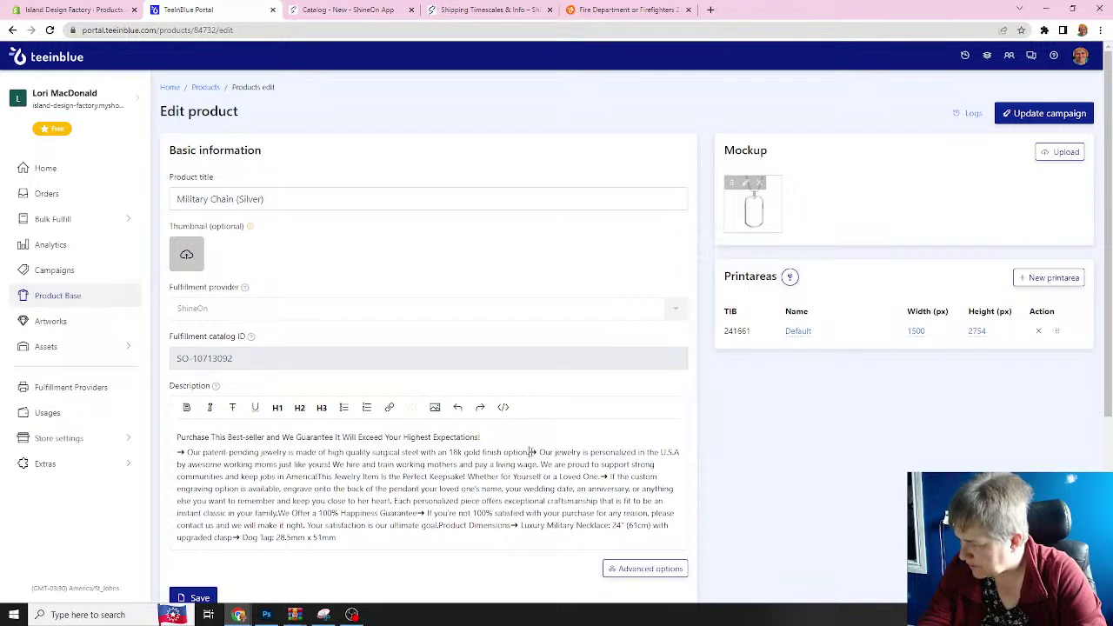
{"action": "key", "text": "Return"}
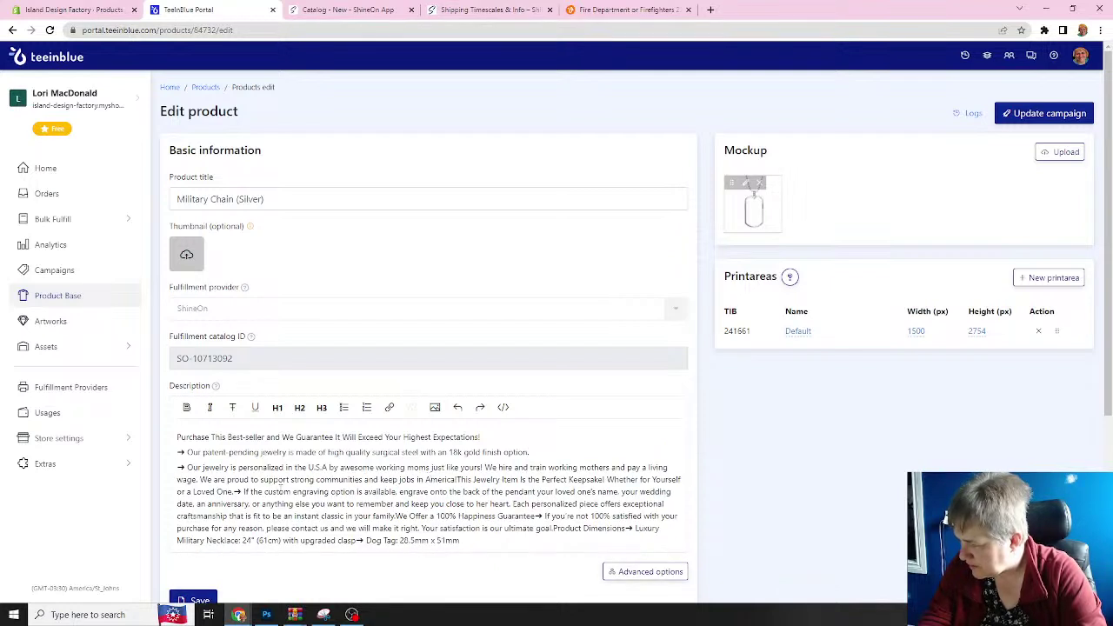
{"action": "key", "text": "Return"}
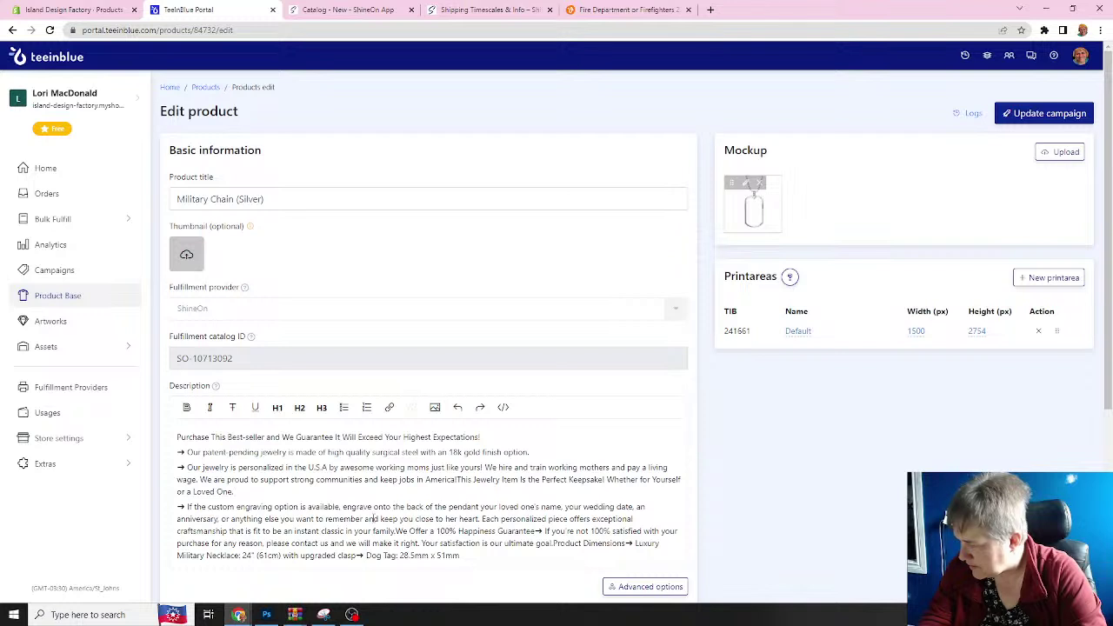
- Put the satisfaction bullet, necklace, dog tag size and Happiness Guarantee heading on their own lines
{"action": "left_click", "coordinate": [540, 531]}
{"action": "key", "text": "Return"}
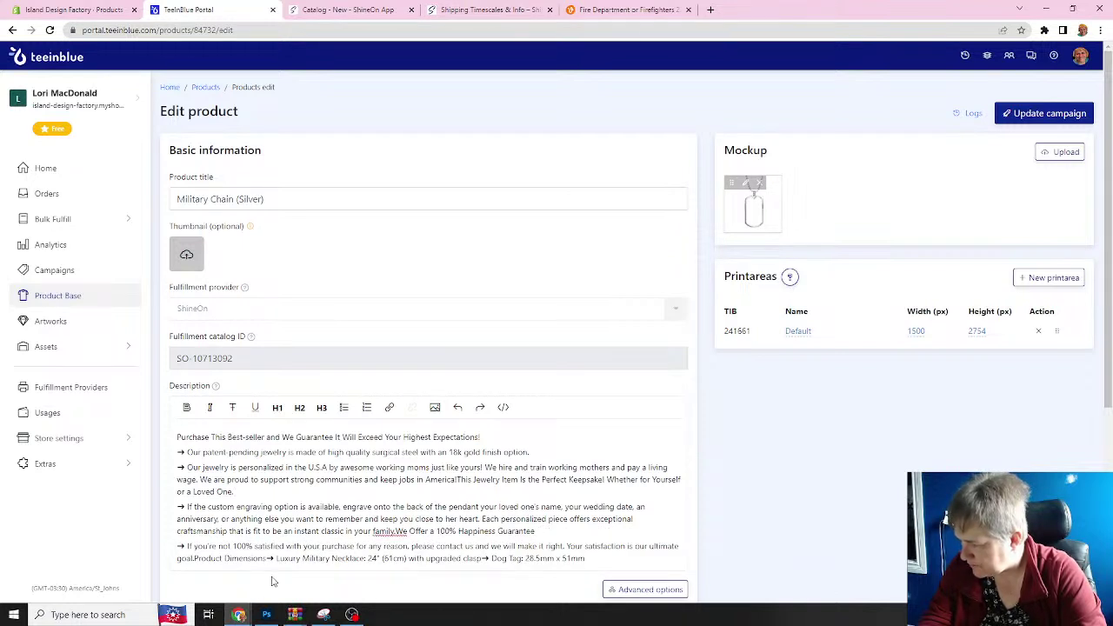
{"action": "left_click", "coordinate": [268, 559]}
{"action": "key", "text": "Return"}
{"action": "scroll", "coordinate": [273, 492], "scroll_direction": "down", "scroll_amount": 1}
{"action": "left_click", "coordinate": [393, 457]}
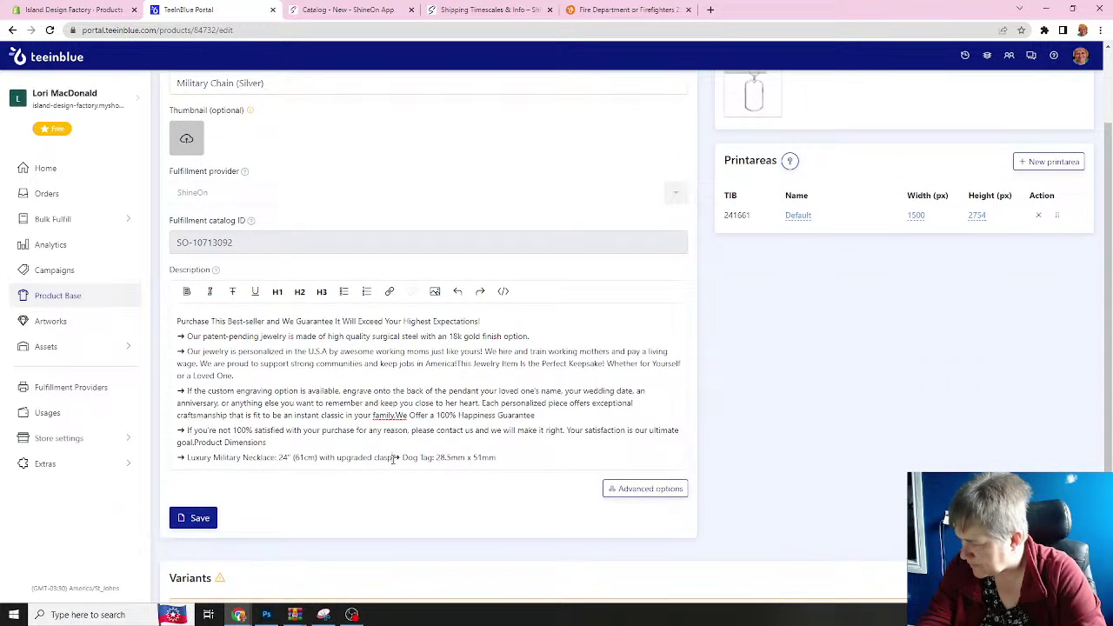
{"action": "key", "text": "Return"}
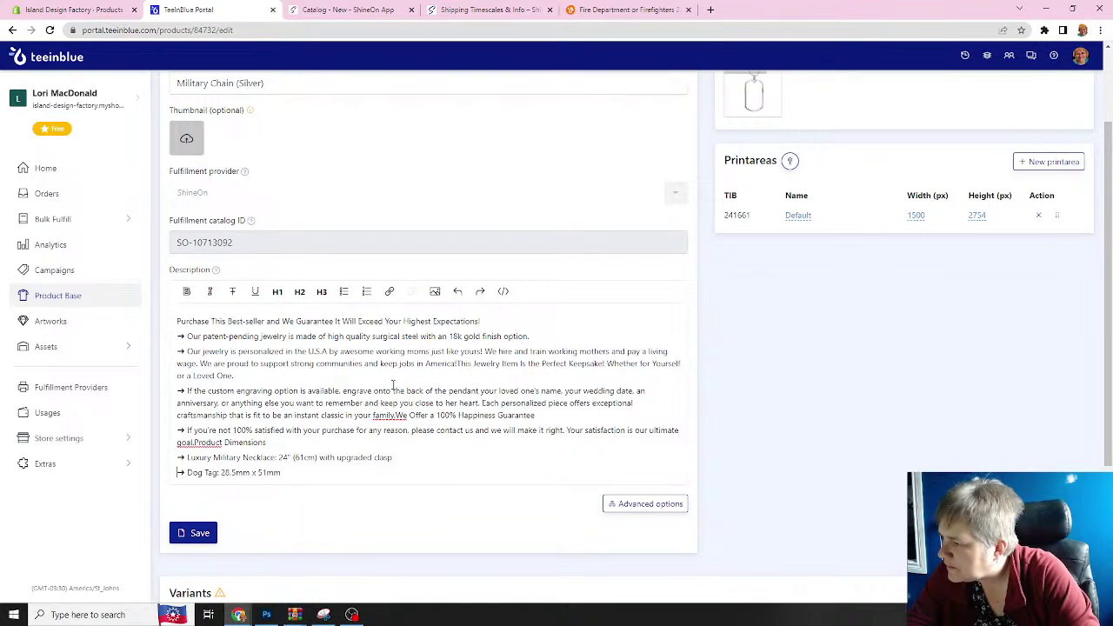
{"action": "left_click", "coordinate": [397, 416]}
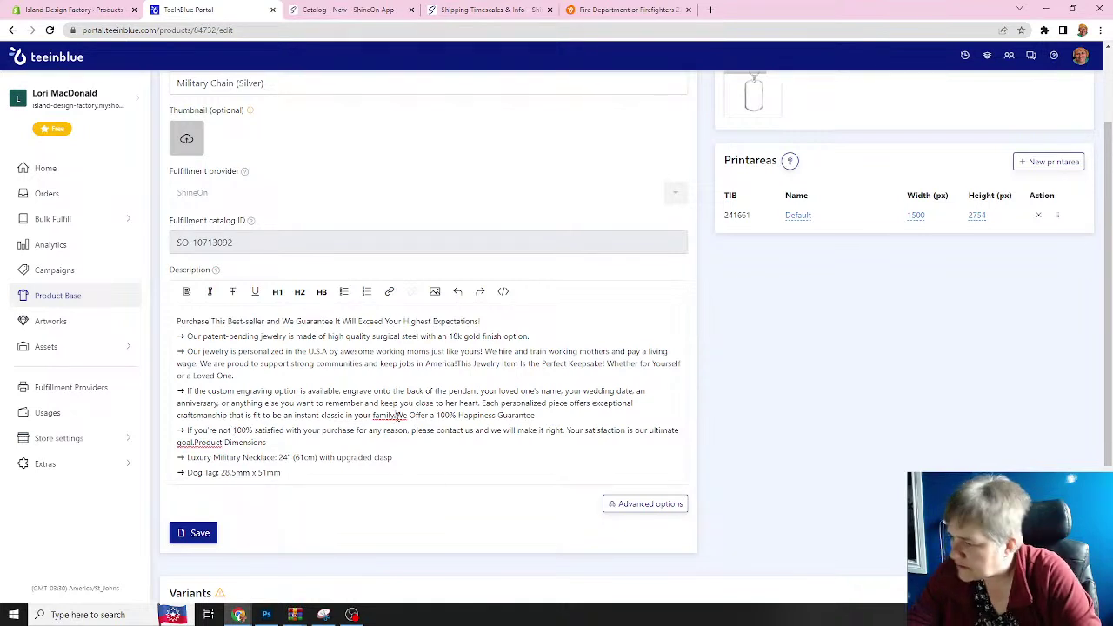
{"action": "key", "text": "Return"}
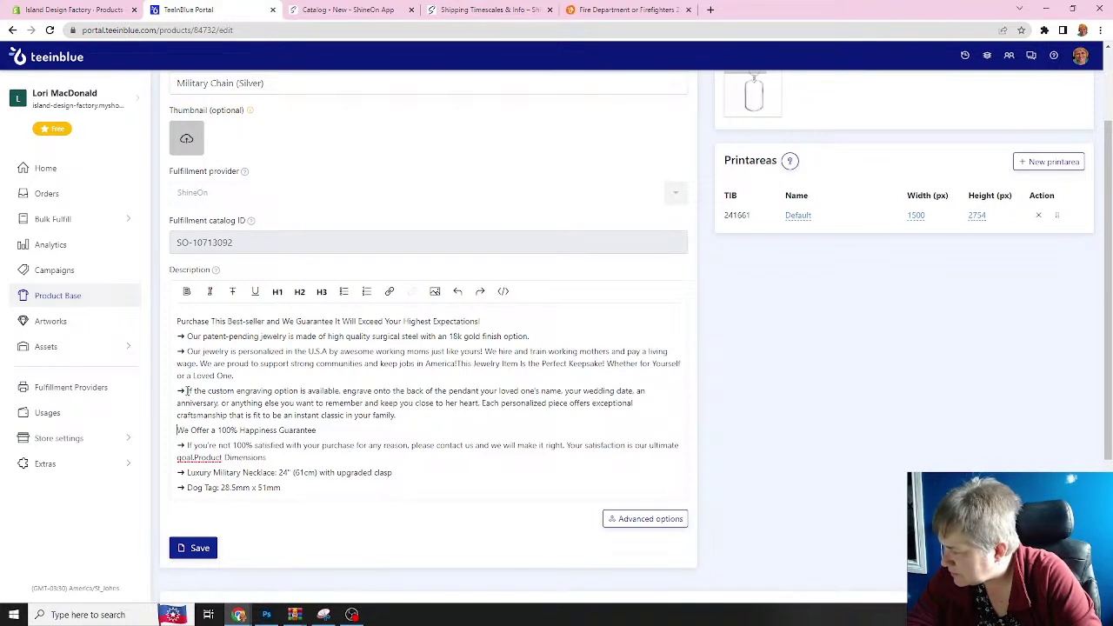
- Delete the custom engraving sentences and the sentence about hiring working mothers
{"action": "left_click_drag", "start_coordinate": [187, 390], "coordinate": [481, 404]}
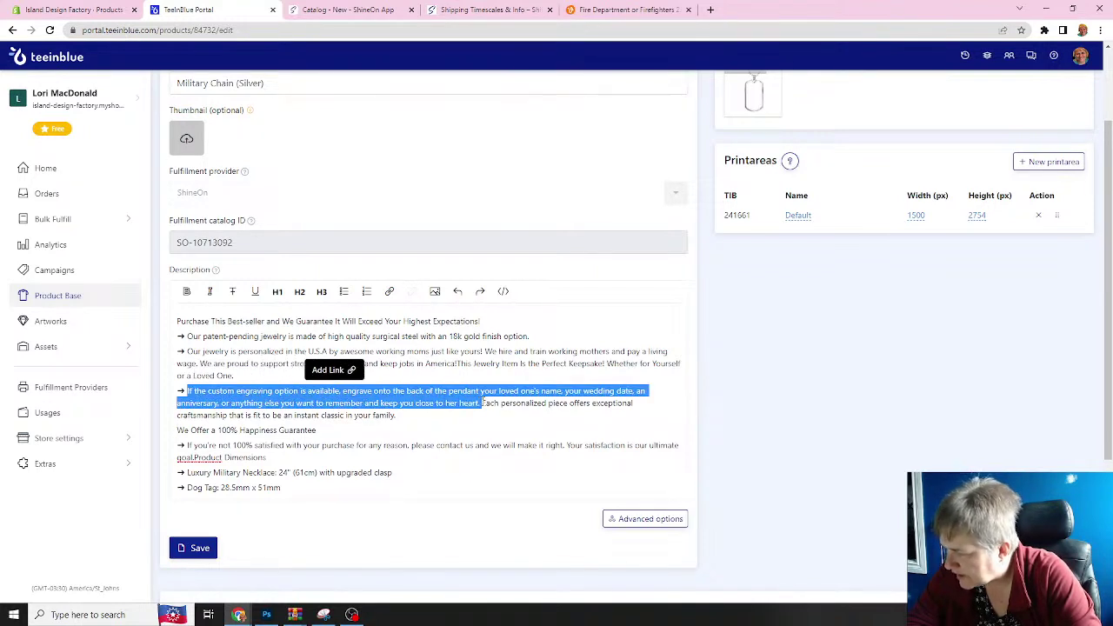
{"action": "key", "text": "BackSpace"}
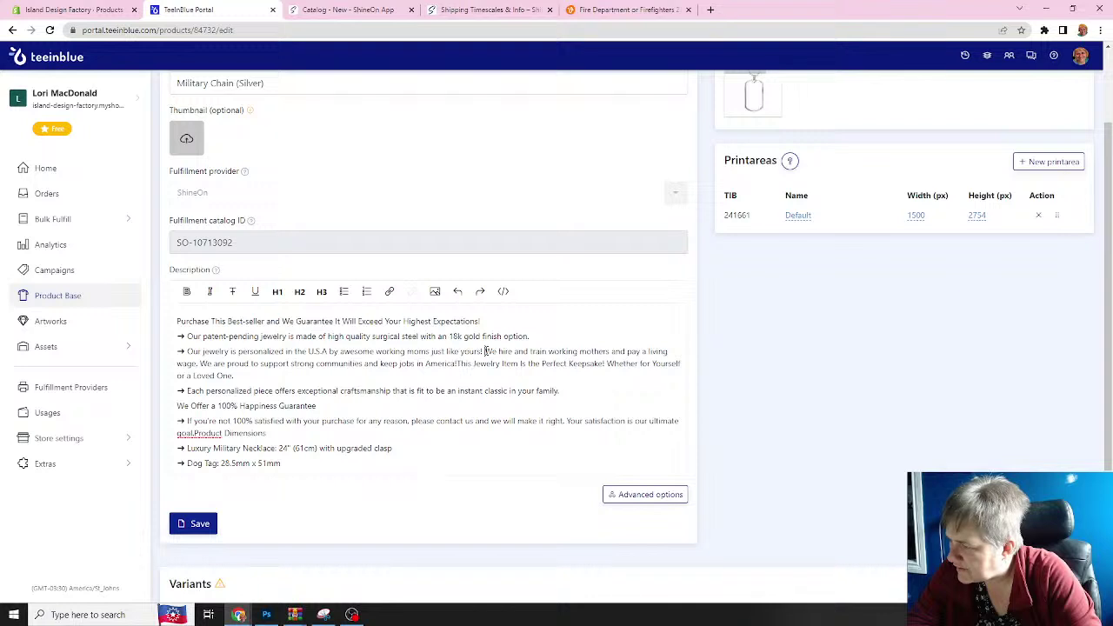
{"action": "left_click_drag", "start_coordinate": [484, 351], "coordinate": [457, 366]}
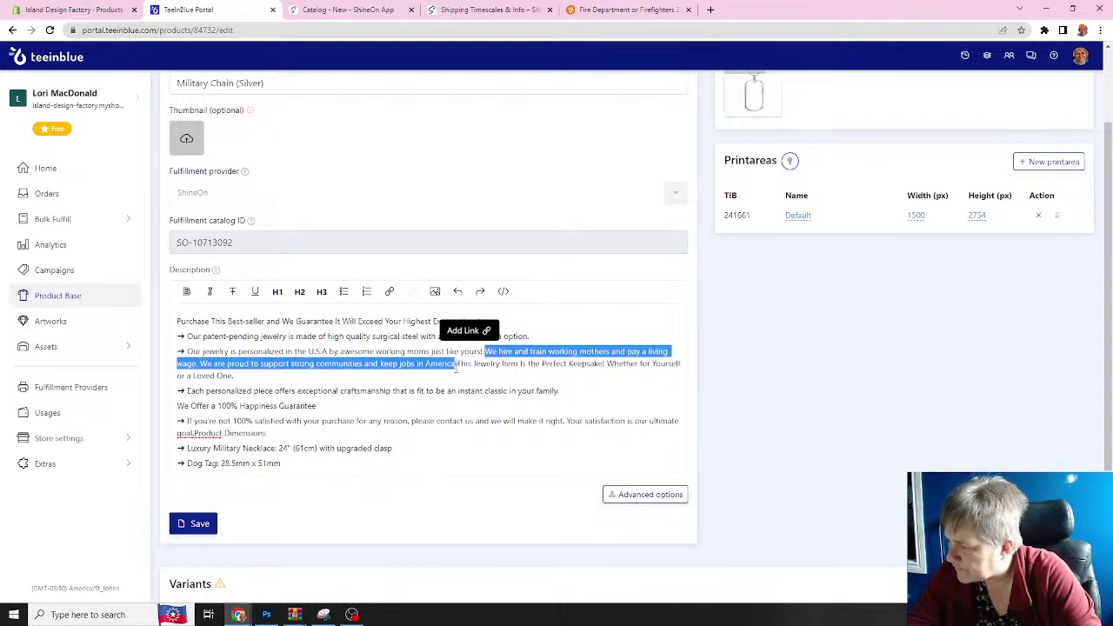
{"action": "key", "text": "BackSpace"}
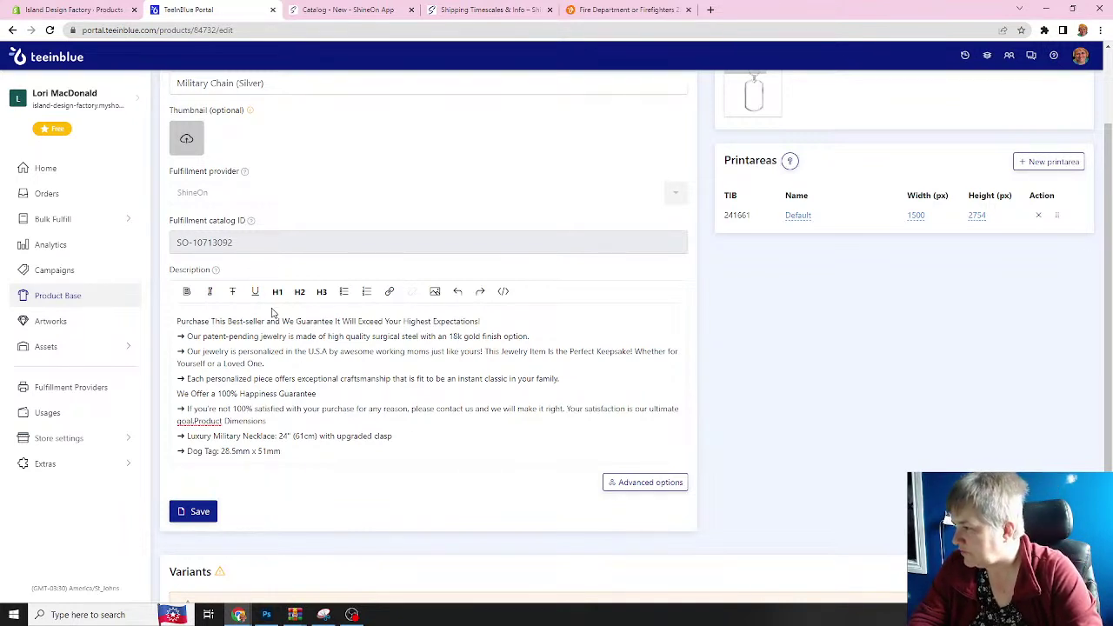
{"action": "left_click", "coordinate": [178, 321]}
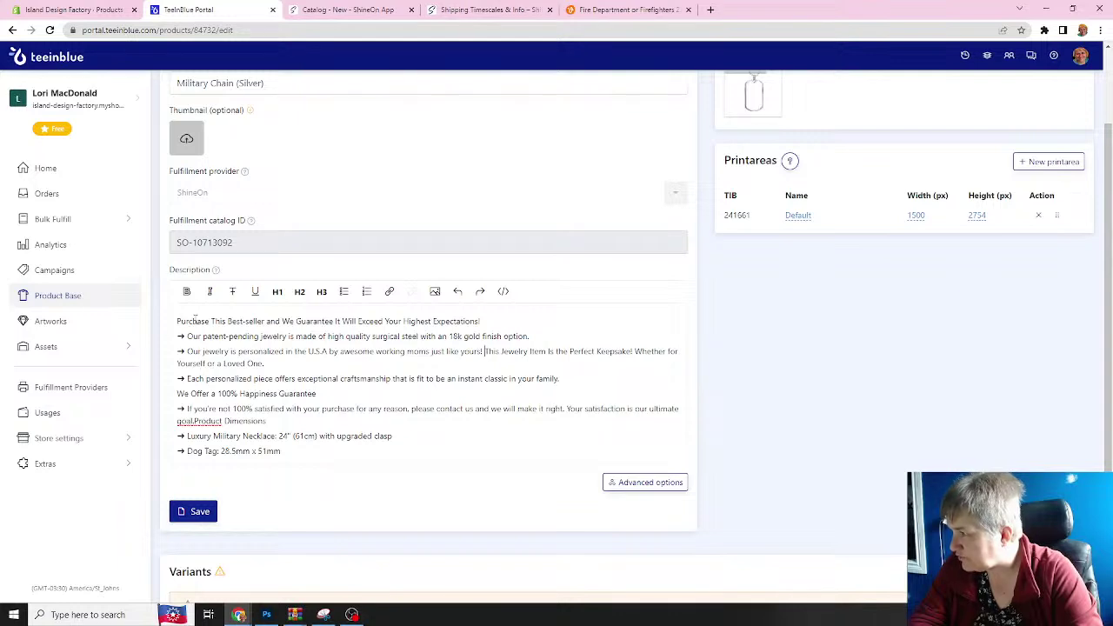
{"action": "scroll", "coordinate": [252, 282], "scroll_direction": "up", "scroll_amount": 2}
{"action": "scroll", "coordinate": [257, 276], "scroll_direction": "down", "scroll_amount": 2}
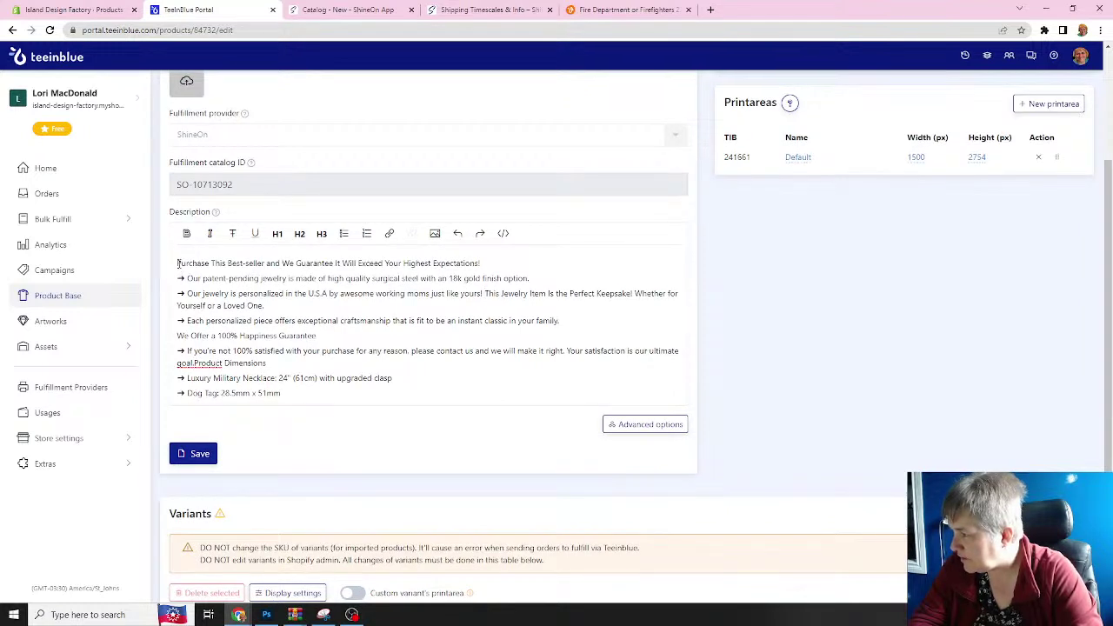
- Copy the full description and save the Military Chain (Silver) product
{"action": "left_click_drag", "start_coordinate": [177, 263], "coordinate": [305, 406]}
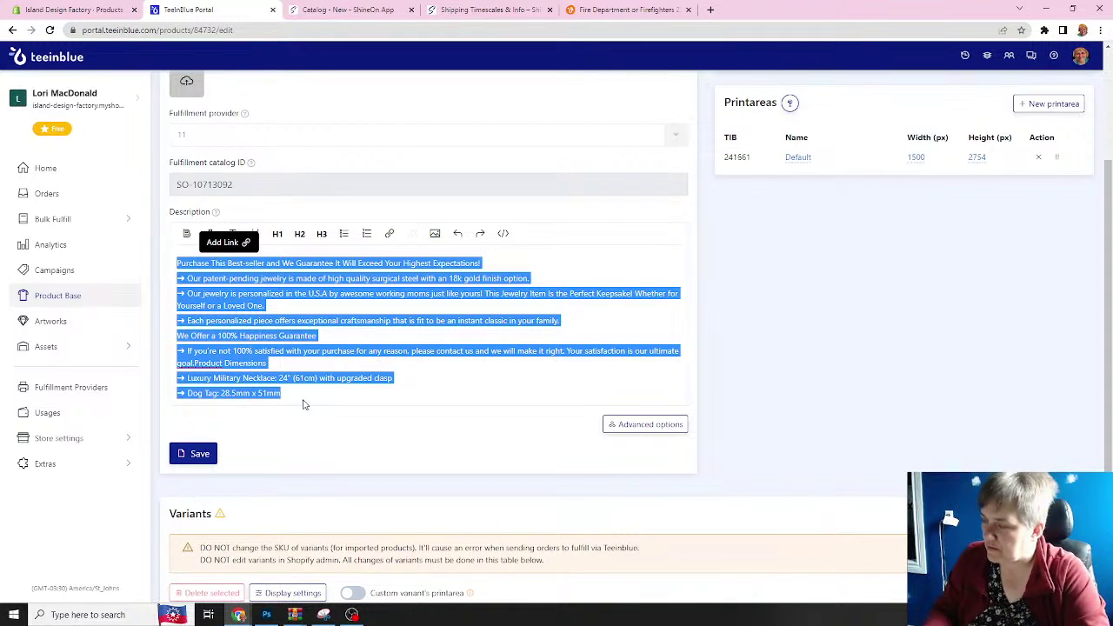
{"action": "right_click", "coordinate": [233, 311]}
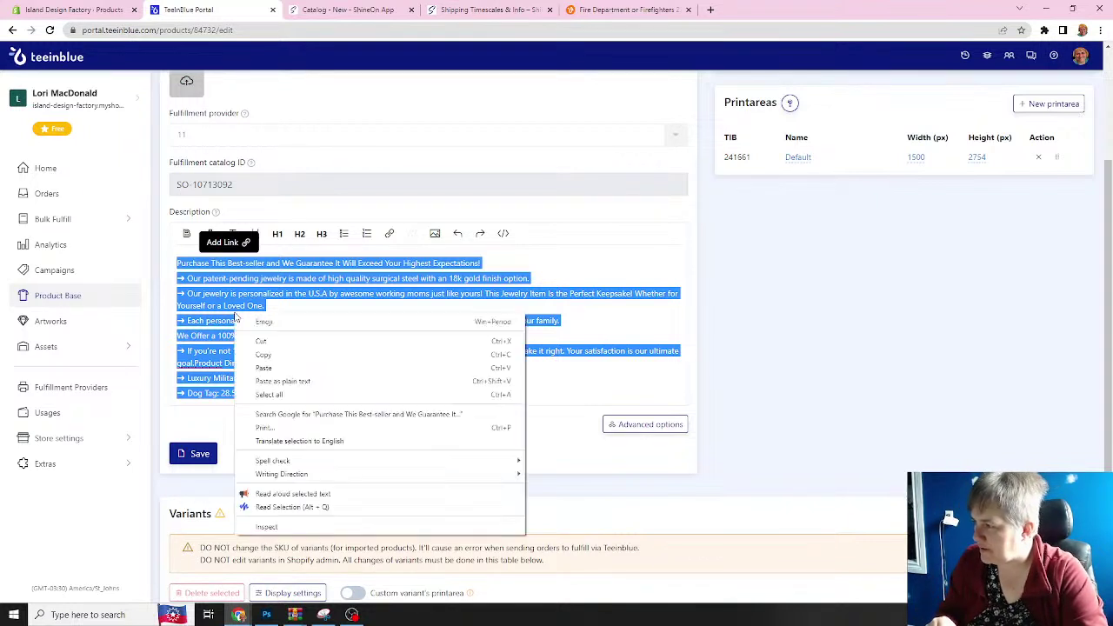
{"action": "left_click", "coordinate": [261, 355]}
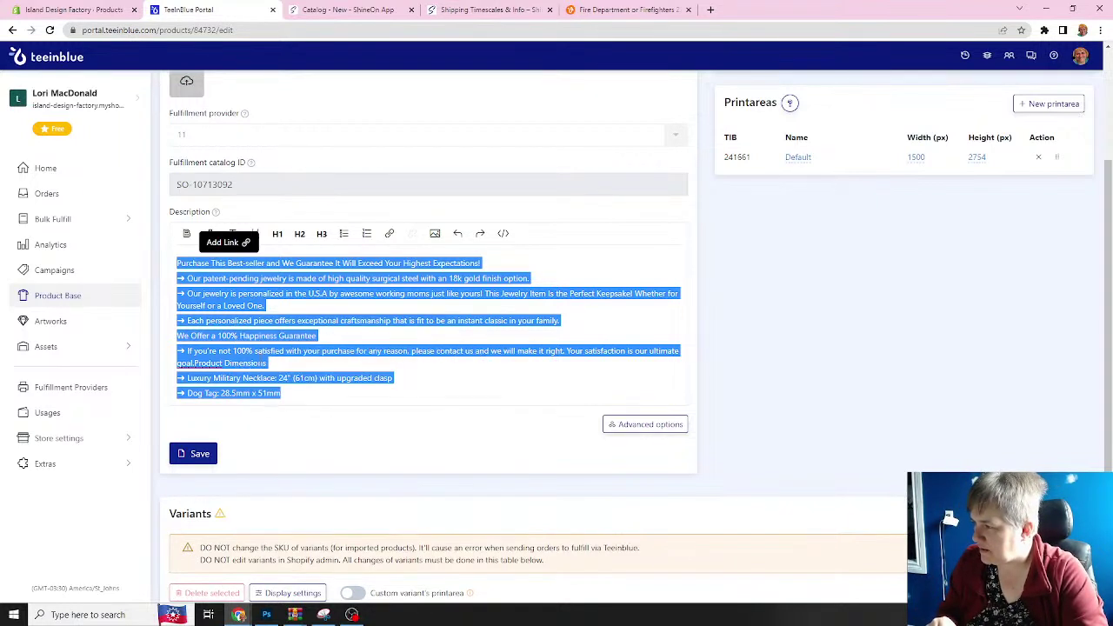
{"action": "left_click", "coordinate": [200, 456]}
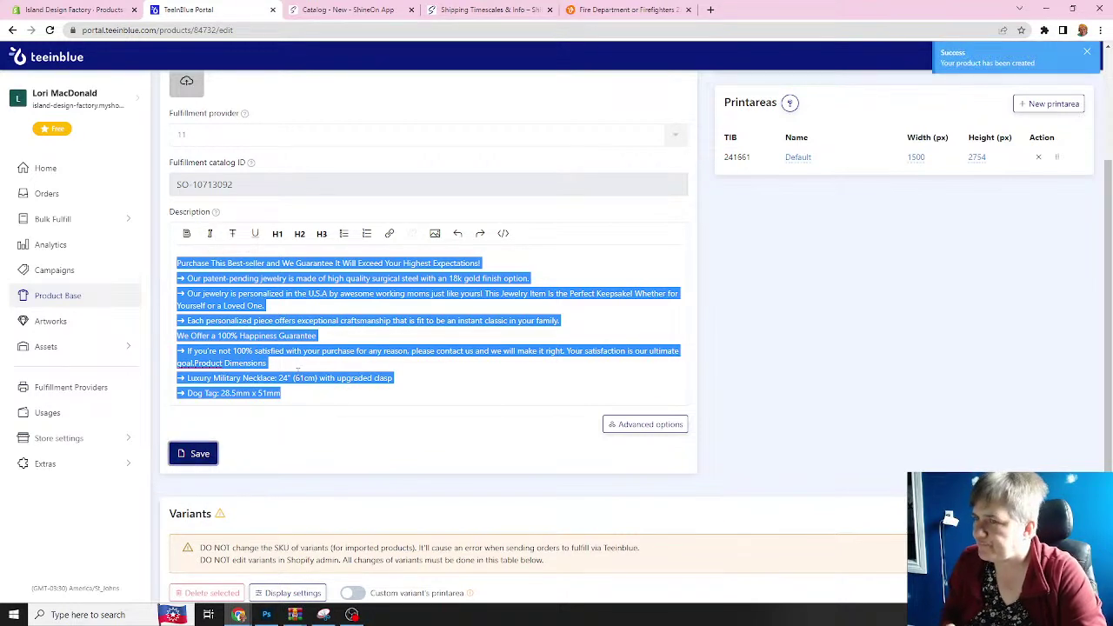
- Paste the same description into Military Chain (Gold) and save it
{"action": "scroll", "coordinate": [207, 304], "scroll_direction": "up", "scroll_amount": 2}
{"action": "left_click", "coordinate": [208, 89]}
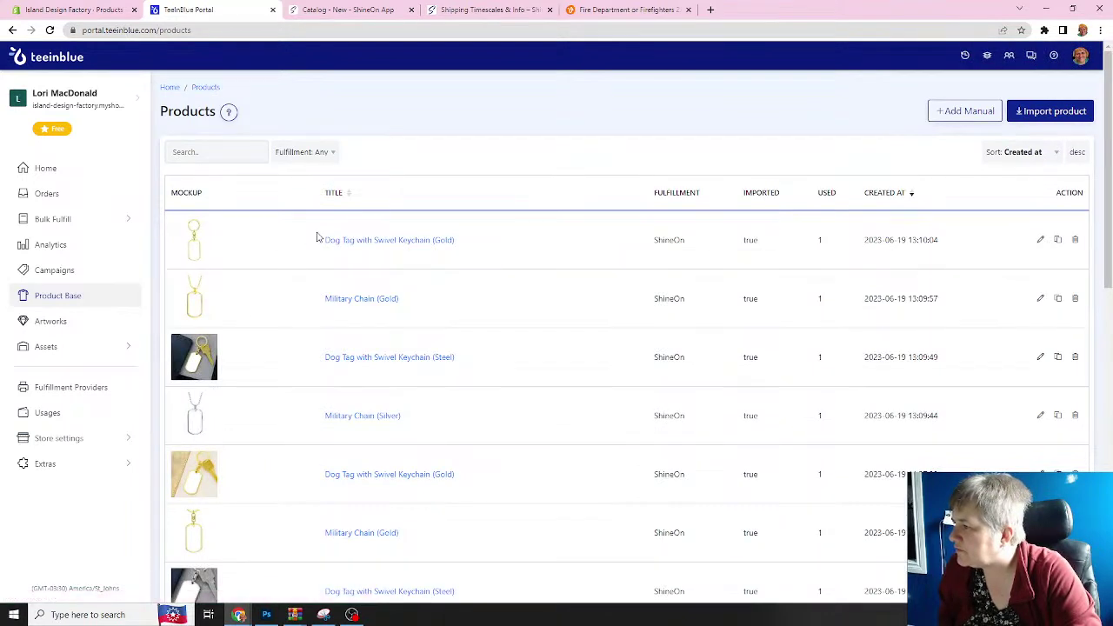
{"action": "left_click", "coordinate": [355, 300]}
{"action": "left_click", "coordinate": [199, 439]}
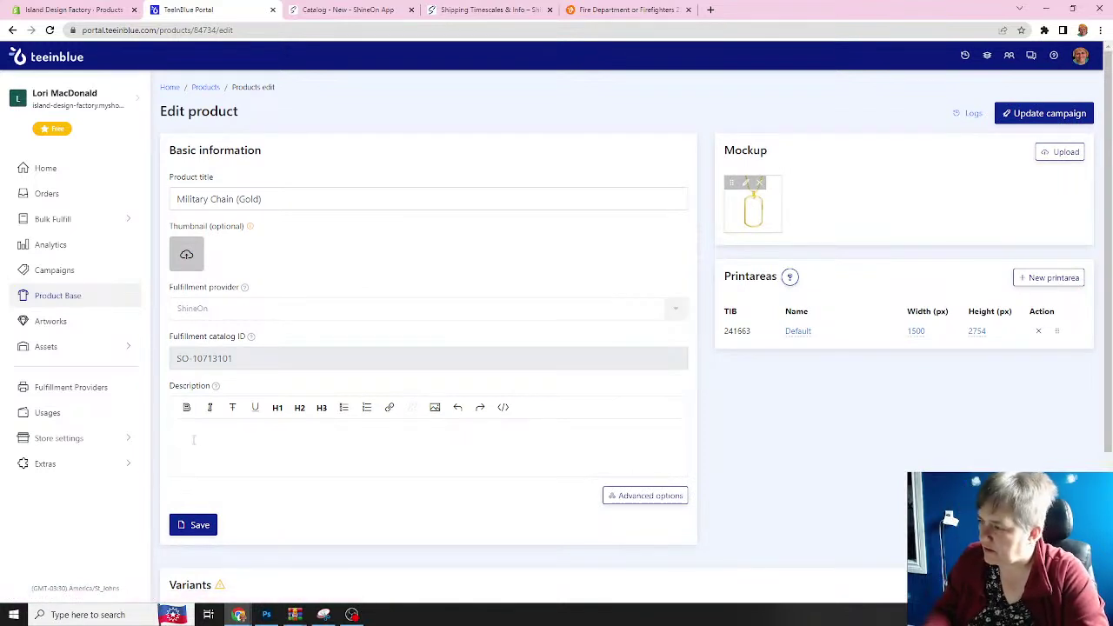
{"action": "right_click", "coordinate": [193, 440]}
{"action": "left_click", "coordinate": [237, 349]}
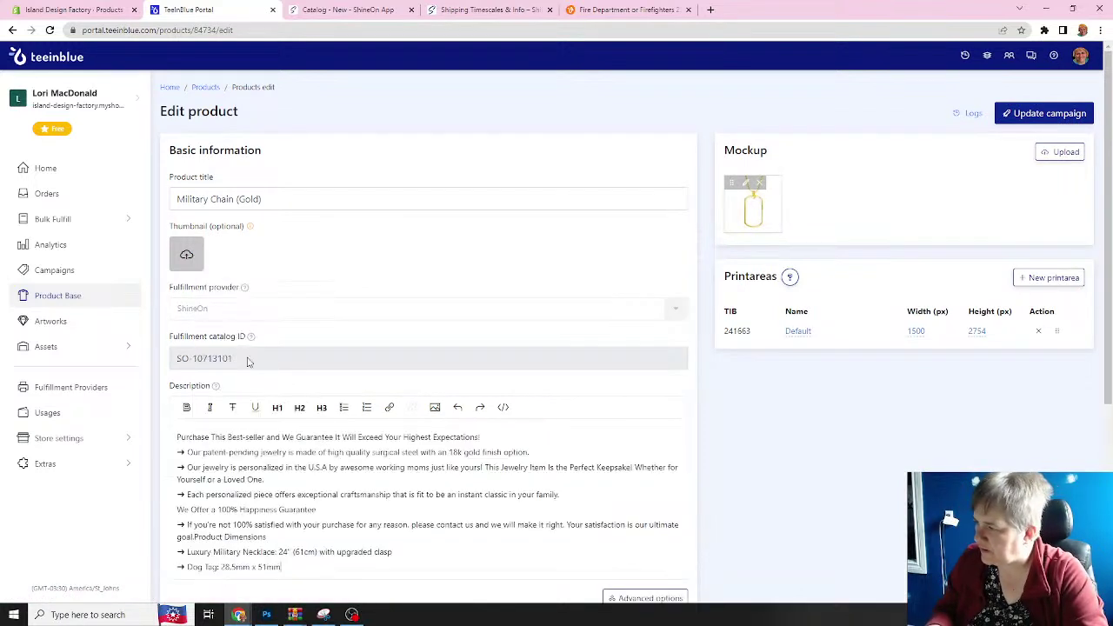
{"action": "scroll", "coordinate": [385, 482], "scroll_direction": "down", "scroll_amount": 2}
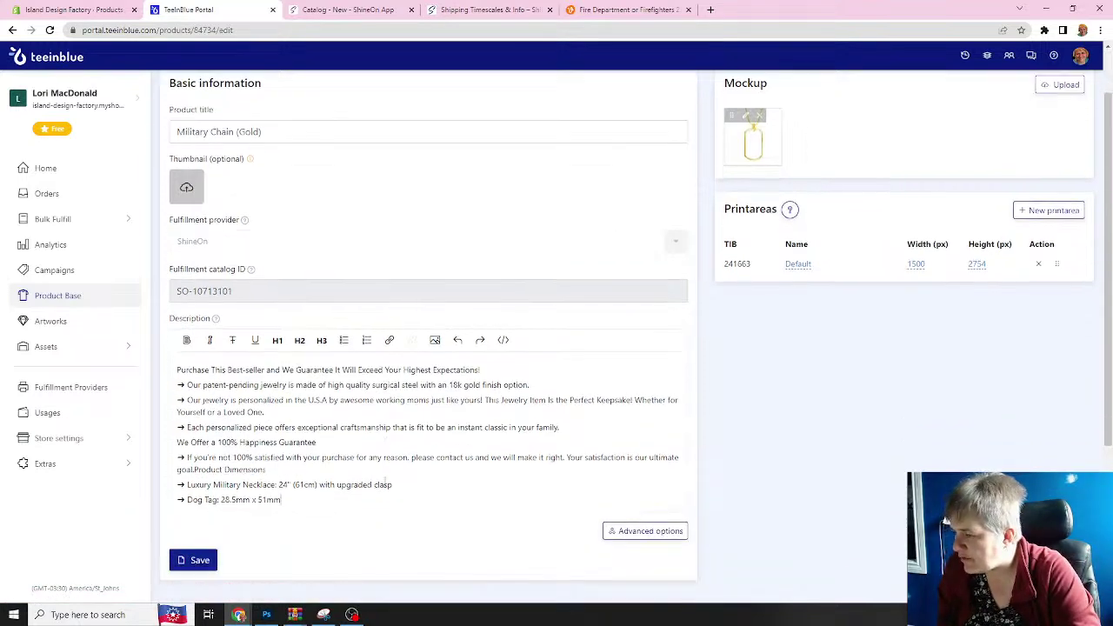
{"action": "left_click", "coordinate": [202, 454]}
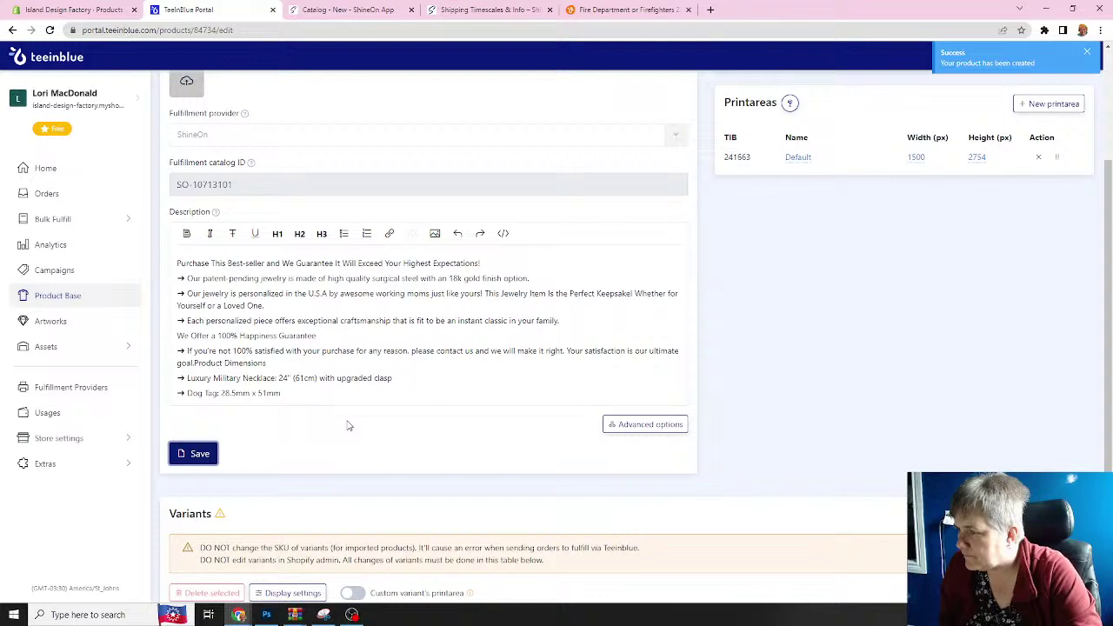
{"action": "scroll", "coordinate": [336, 447], "scroll_direction": "up", "scroll_amount": 2}
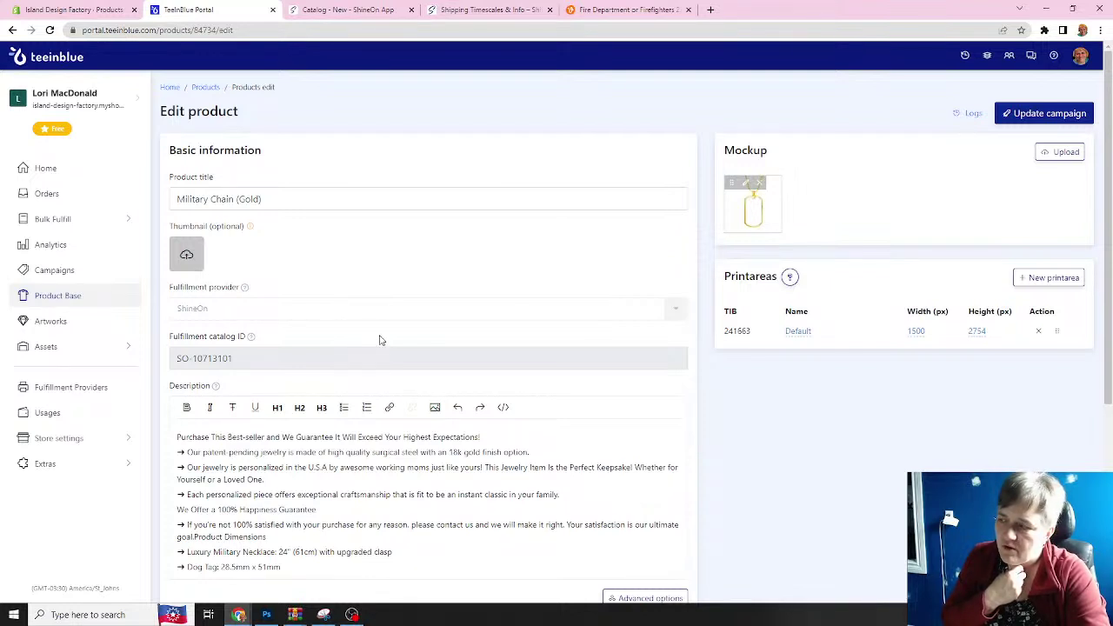
{"action": "scroll", "coordinate": [380, 340], "scroll_direction": "down", "scroll_amount": 1}
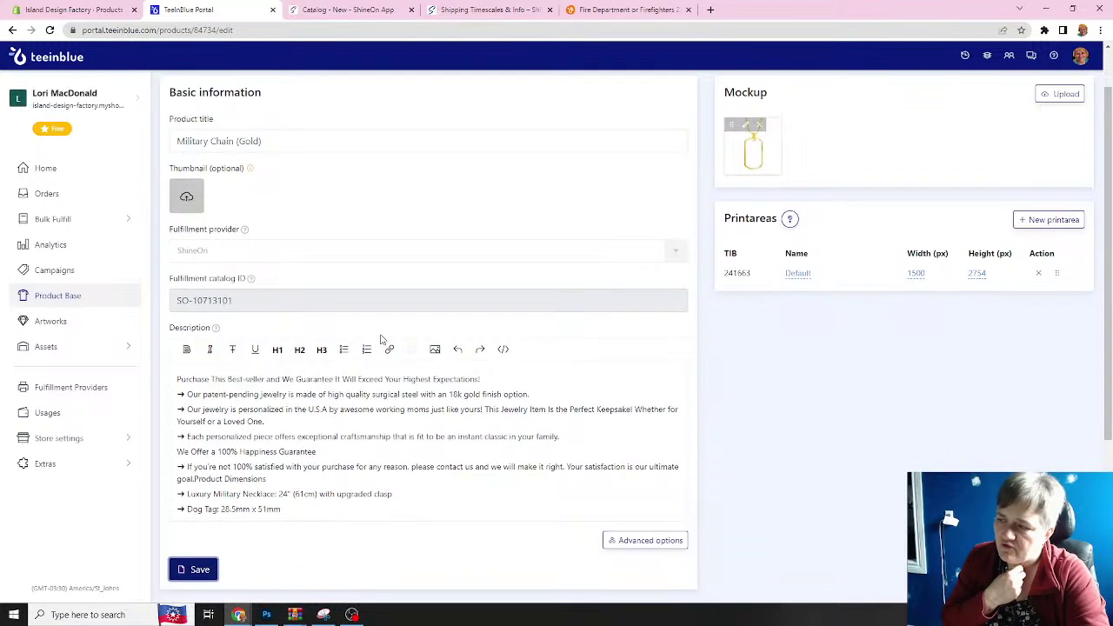
{"action": "scroll", "coordinate": [385, 337], "scroll_direction": "up", "scroll_amount": 1}
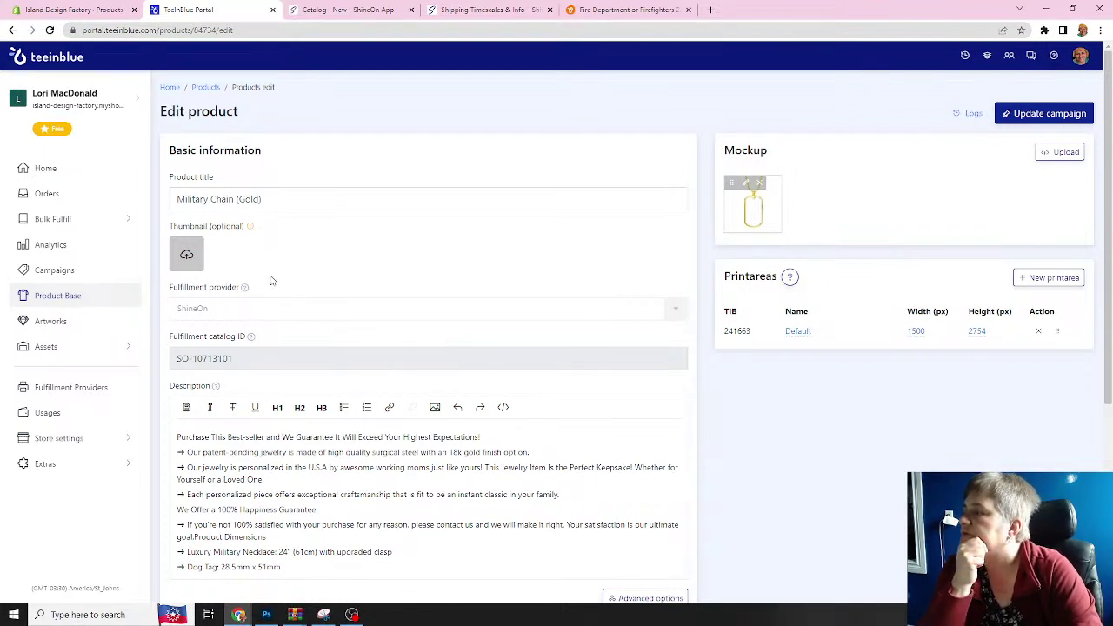
{"action": "scroll", "coordinate": [261, 348], "scroll_direction": "down", "scroll_amount": 2}
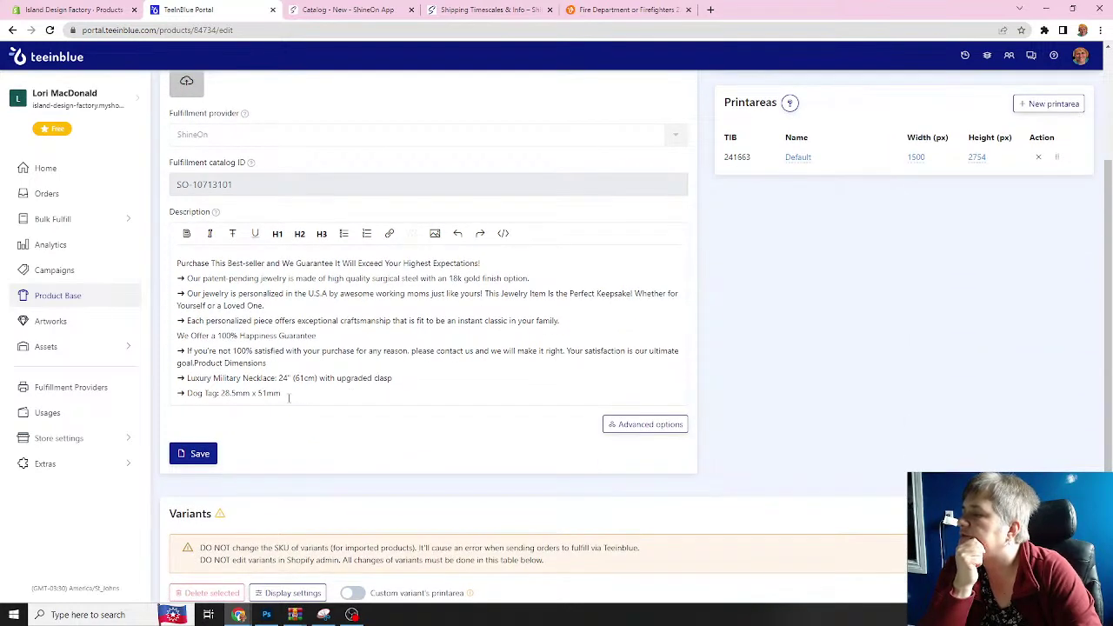
{"action": "scroll", "coordinate": [289, 397], "scroll_direction": "up", "scroll_amount": 3}
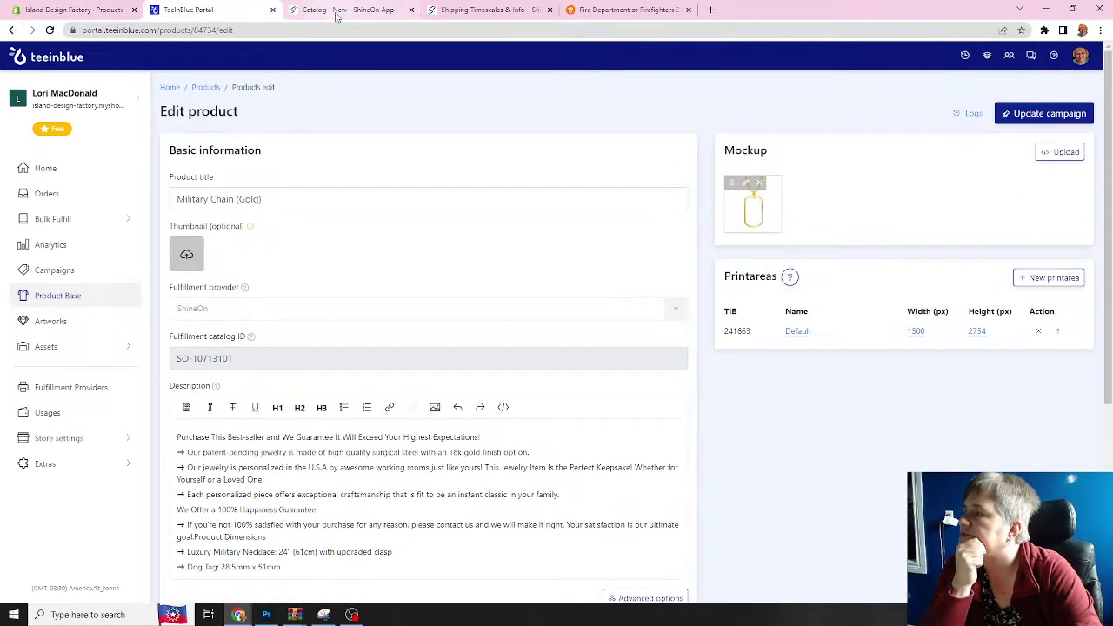
- Select the Graphic Dog Tag with Swivel Keychain description under ShineOn's Accessories > Keychains, then return to Teeinblue
{"action": "left_click", "coordinate": [339, 16]}
{"action": "scroll", "coordinate": [373, 221], "scroll_direction": "up", "scroll_amount": 3}
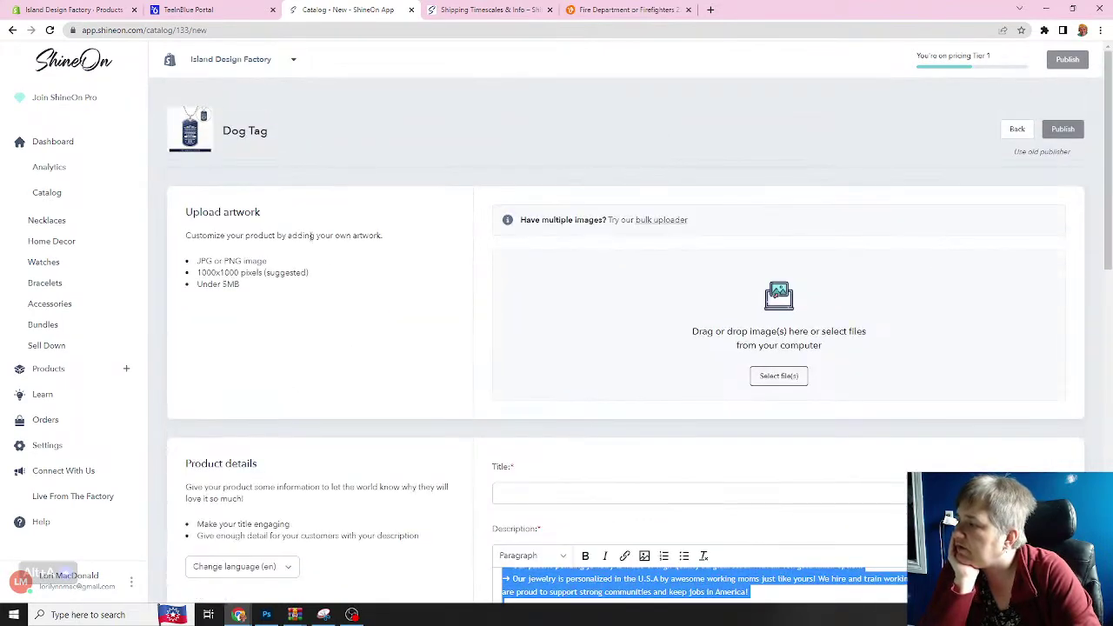
{"action": "left_click", "coordinate": [50, 306]}
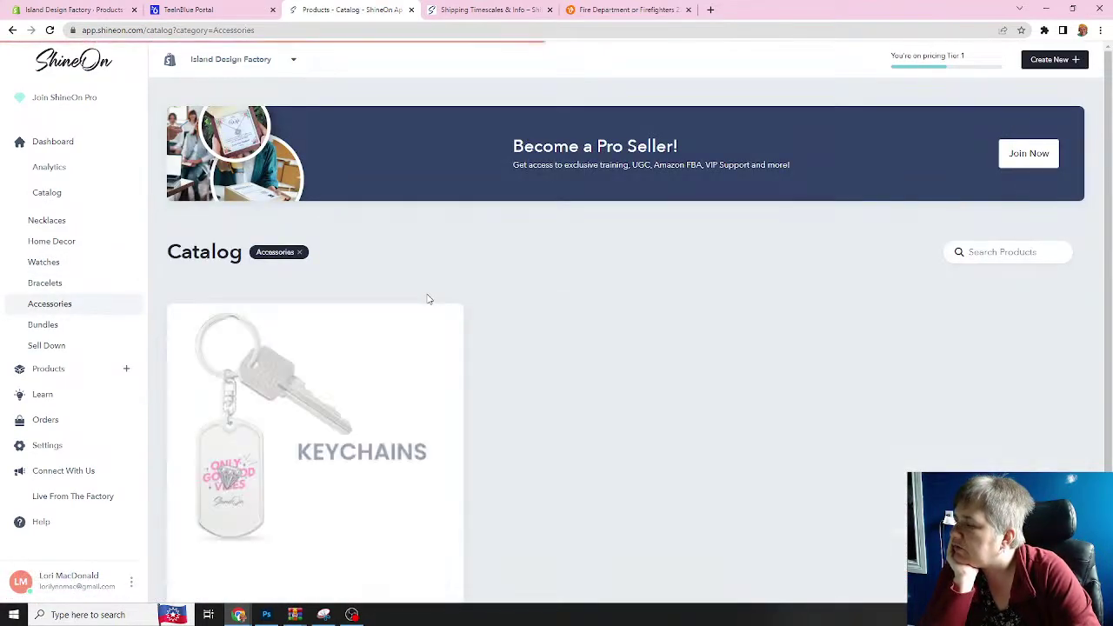
{"action": "left_click", "coordinate": [439, 313]}
{"action": "scroll", "coordinate": [440, 313], "scroll_direction": "down", "scroll_amount": 1}
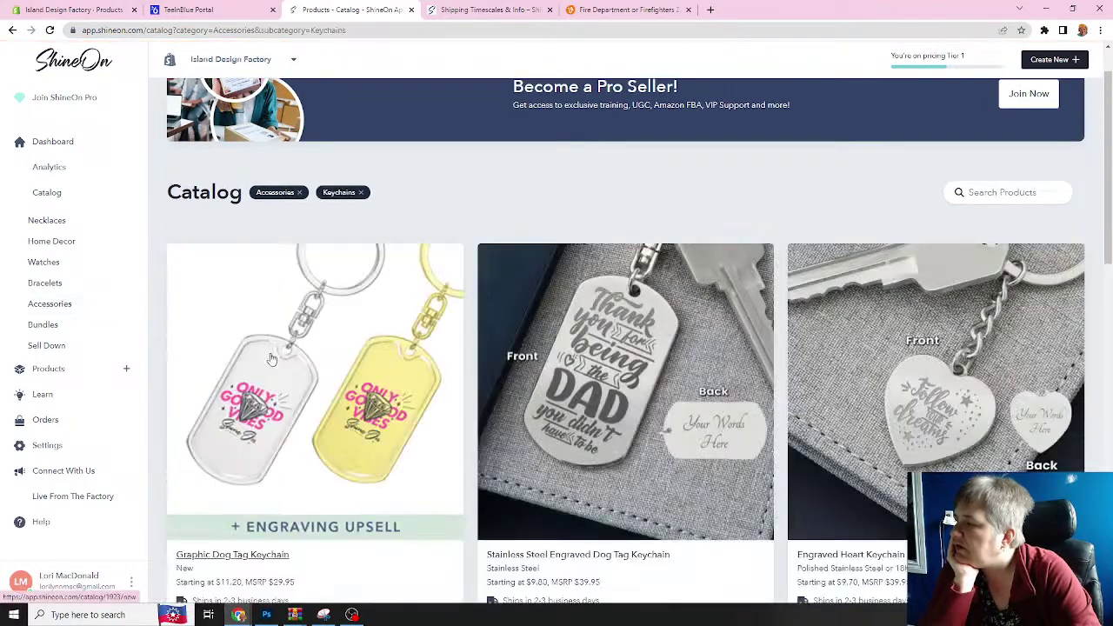
{"action": "scroll", "coordinate": [454, 292], "scroll_direction": "down", "scroll_amount": 6}
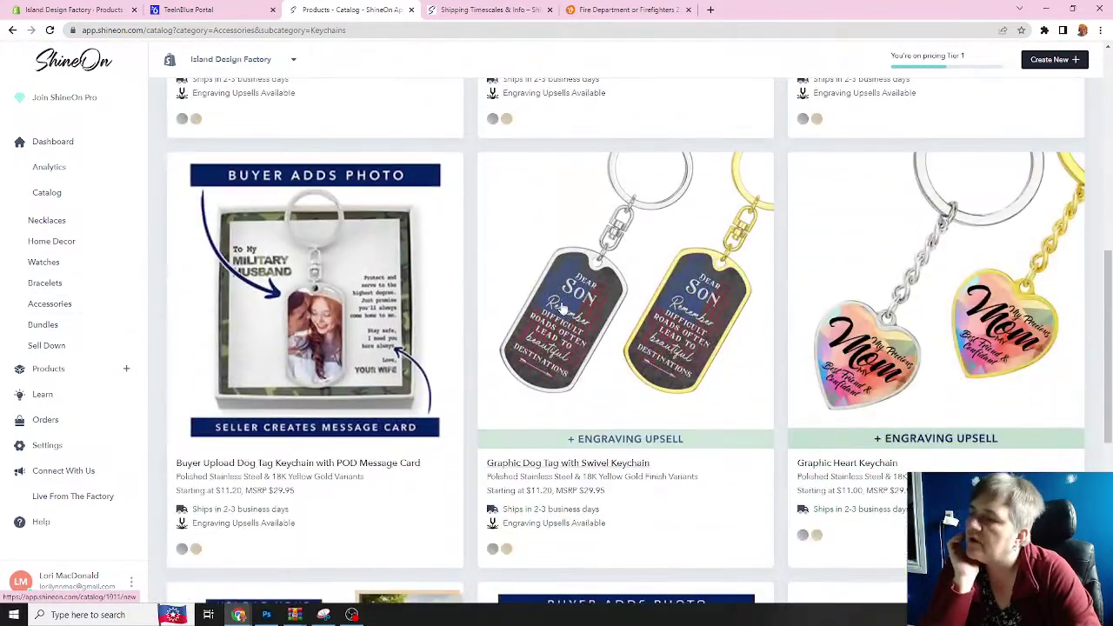
{"action": "left_click", "coordinate": [574, 304]}
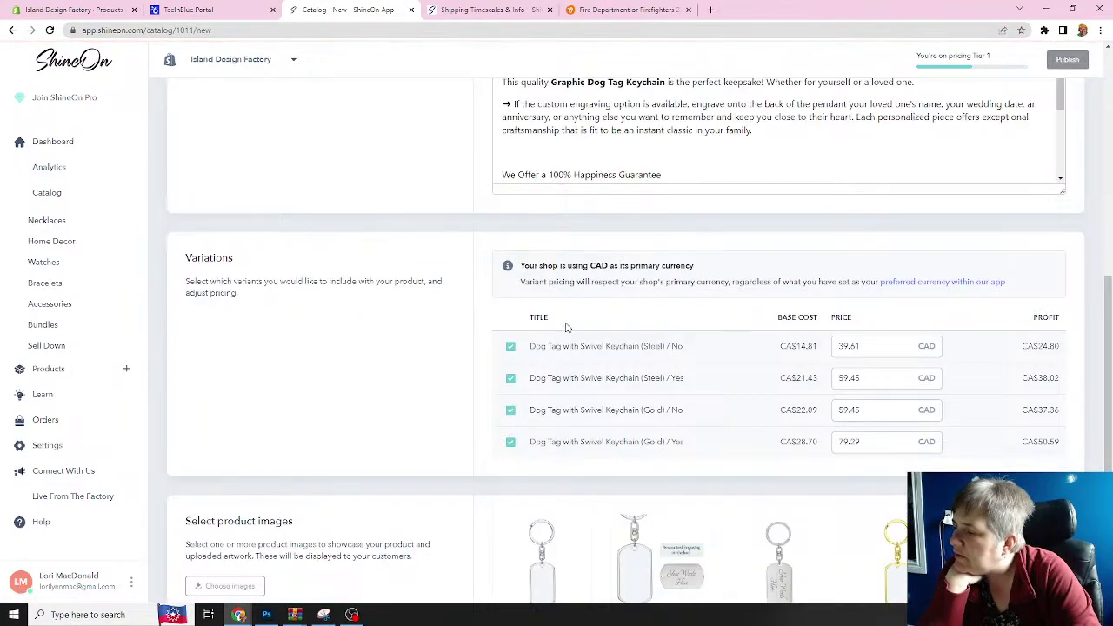
{"action": "scroll", "coordinate": [565, 327], "scroll_direction": "up", "scroll_amount": 3}
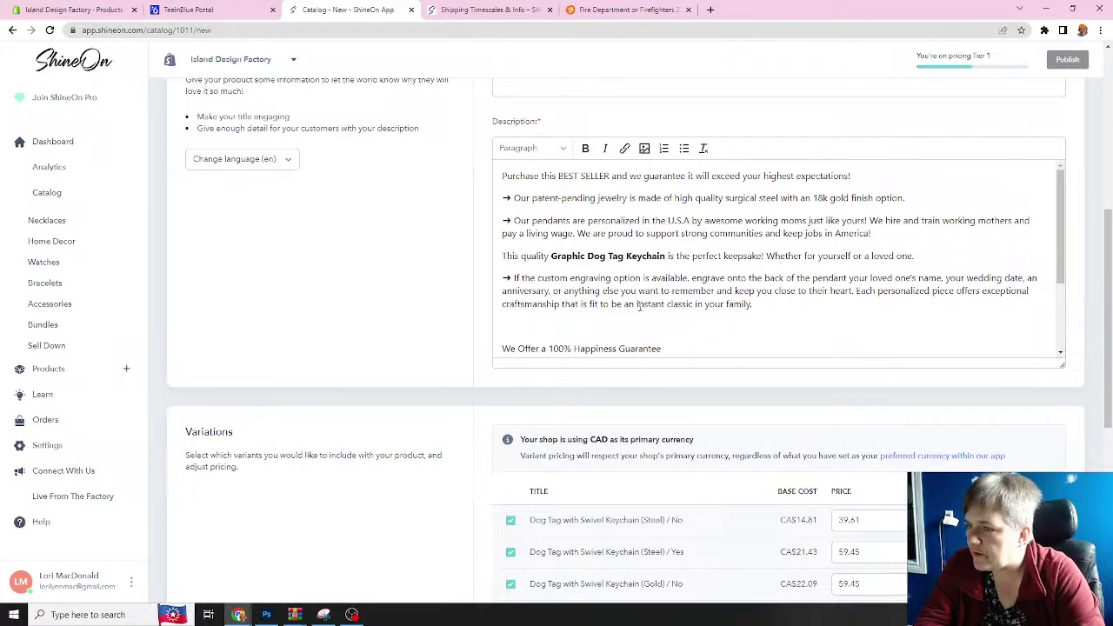
{"action": "scroll", "coordinate": [628, 306], "scroll_direction": "down", "scroll_amount": 3}
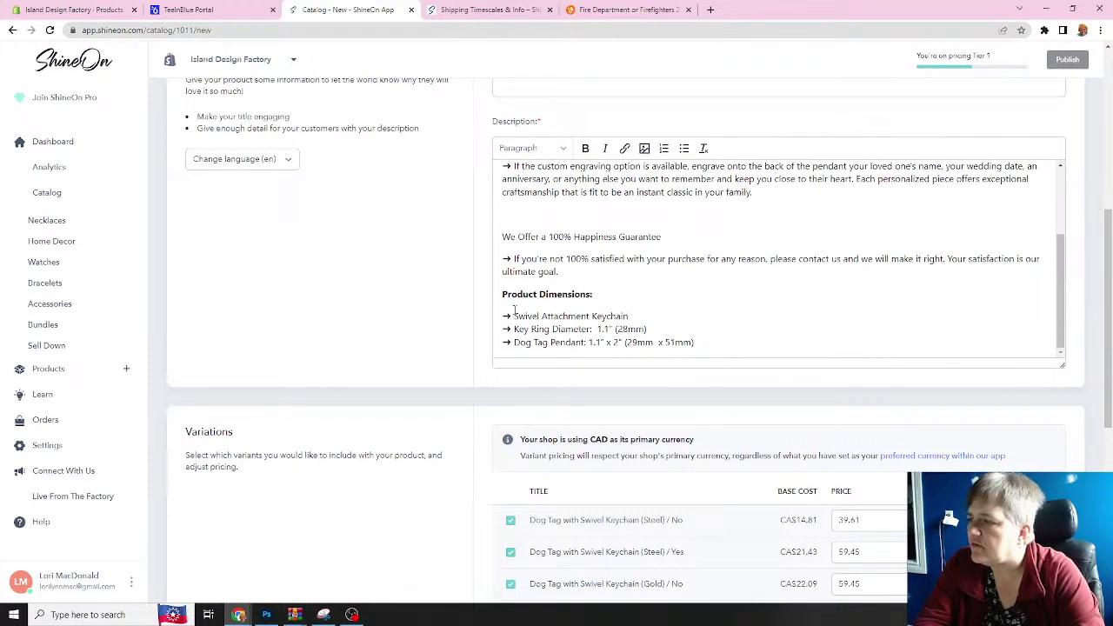
{"action": "left_click_drag", "start_coordinate": [696, 343], "coordinate": [495, 180]}
{"action": "key", "text": "ctrl+c"}
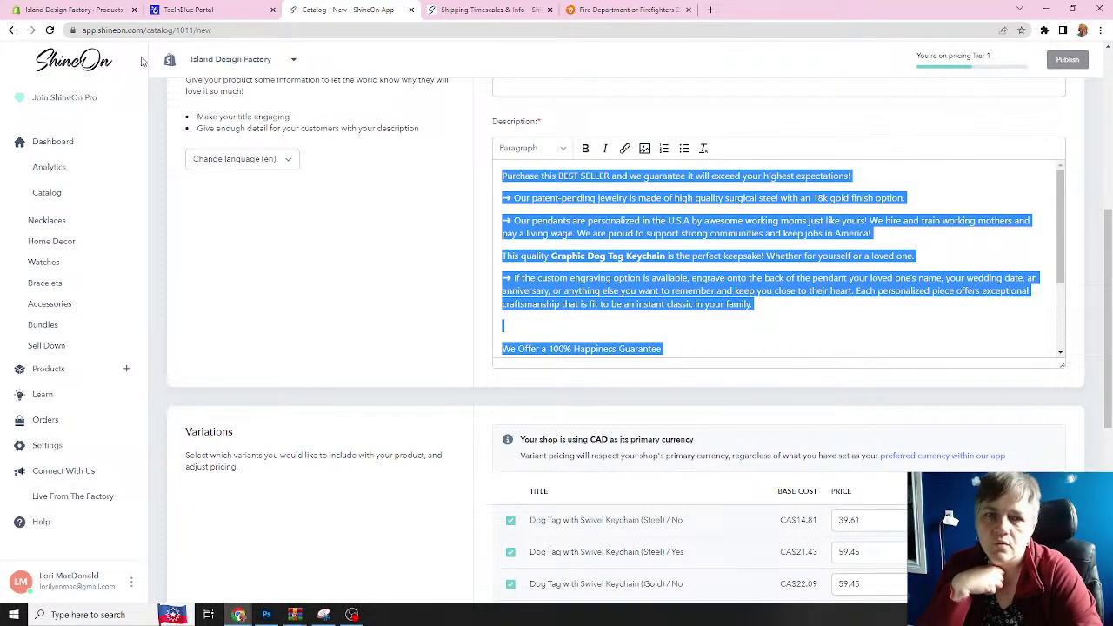
{"action": "left_click", "coordinate": [184, 10]}
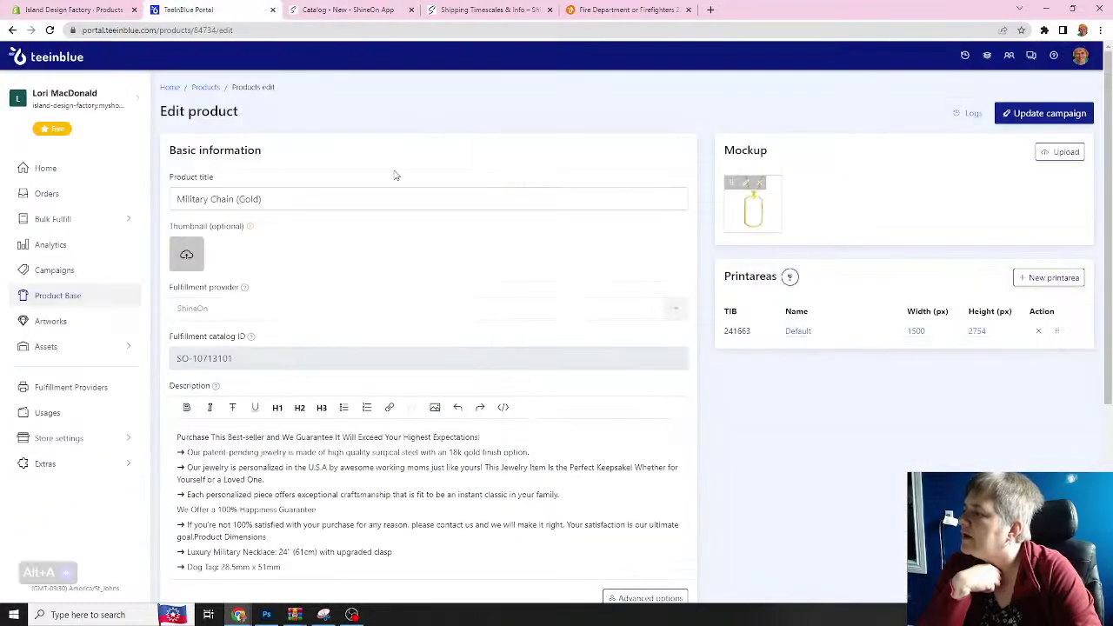
- Paste the ShineOn keychain copy into the Dog Tag with Swivel Keychain (Gold) description
{"action": "left_click", "coordinate": [205, 88]}
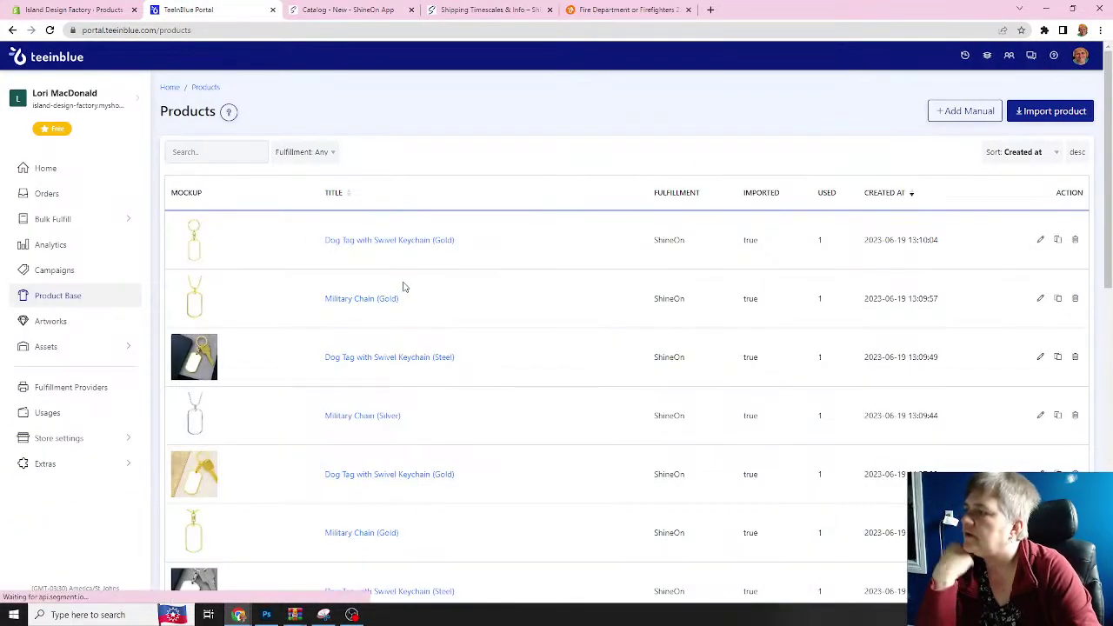
{"action": "left_click", "coordinate": [371, 244]}
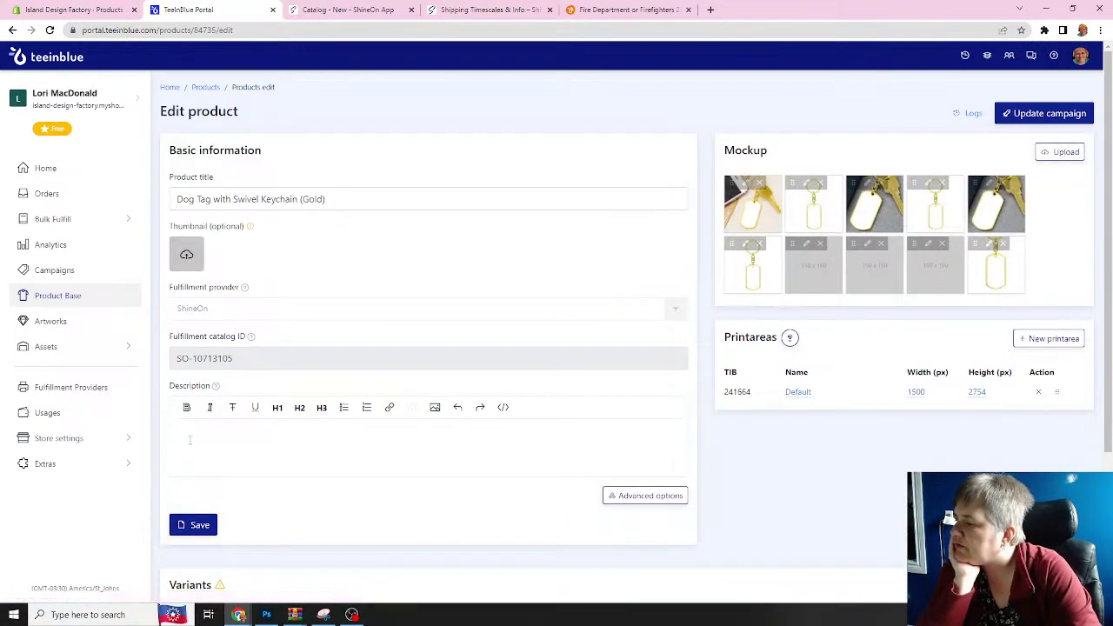
{"action": "left_click", "coordinate": [189, 440]}
{"action": "key", "text": "ctrl+v"}
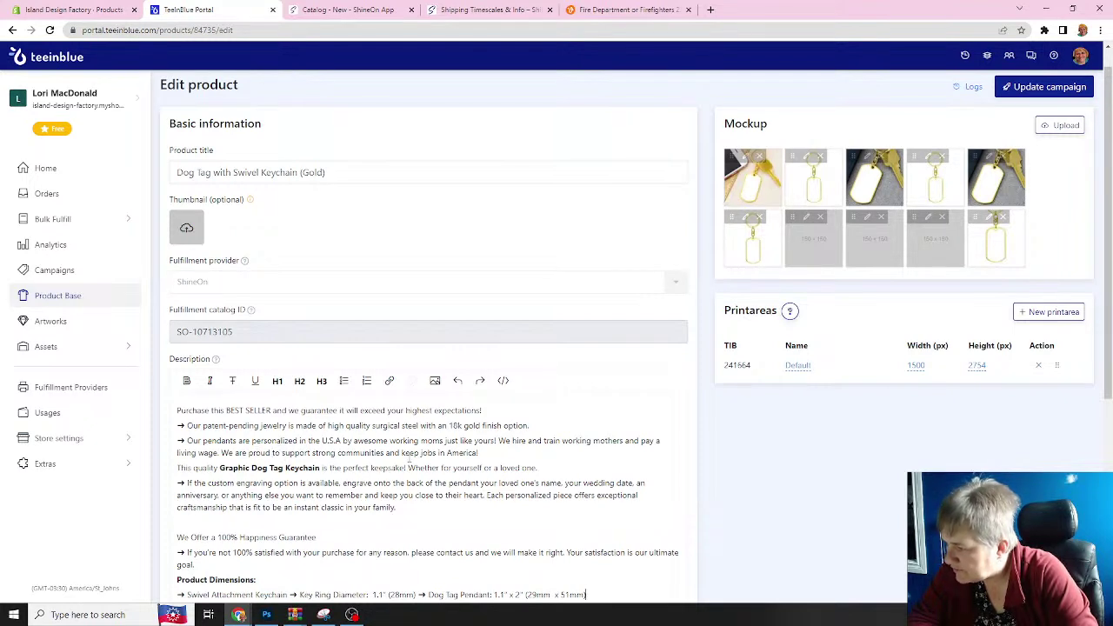
- Delete the jobs-in-America sentence and the custom engraving paragraph from the Gold keychain description
{"action": "left_click_drag", "start_coordinate": [221, 452], "coordinate": [480, 453]}
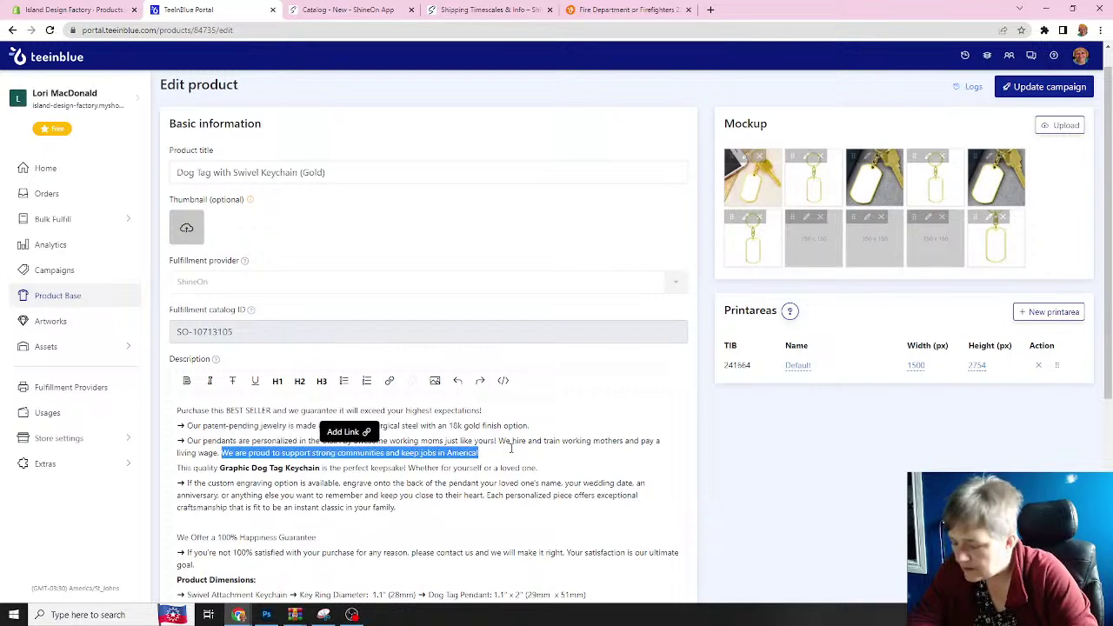
{"action": "key", "text": "BackSpace"}
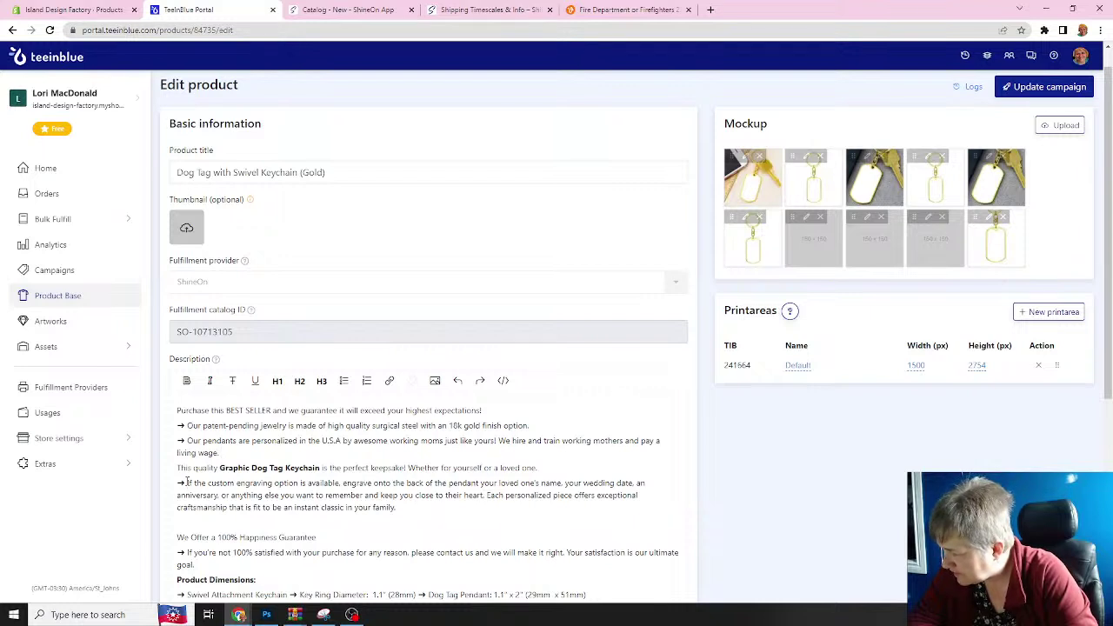
{"action": "left_click_drag", "start_coordinate": [187, 483], "coordinate": [488, 495]}
{"action": "key", "text": "BackSpace"}
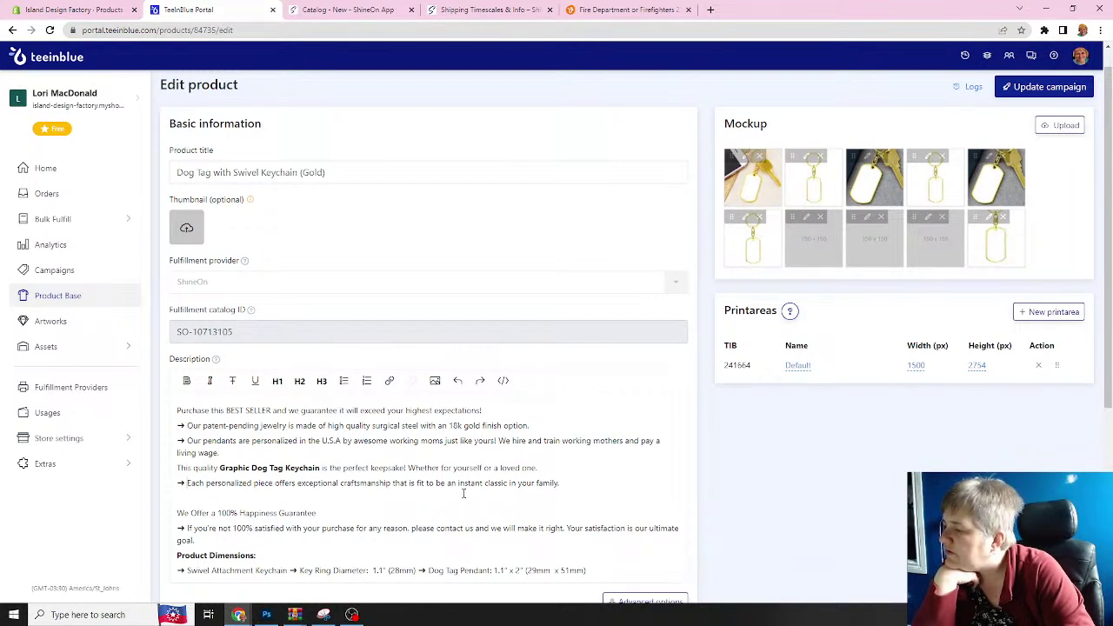
{"action": "scroll", "coordinate": [464, 493], "scroll_direction": "down", "scroll_amount": 1}
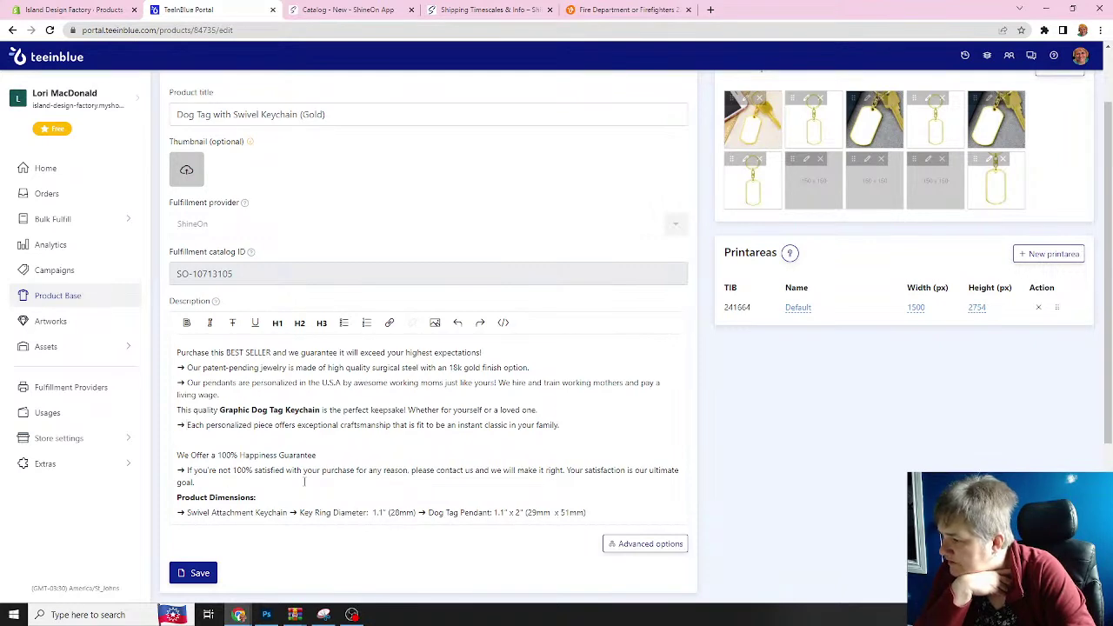
{"action": "scroll", "coordinate": [304, 481], "scroll_direction": "down", "scroll_amount": 1}
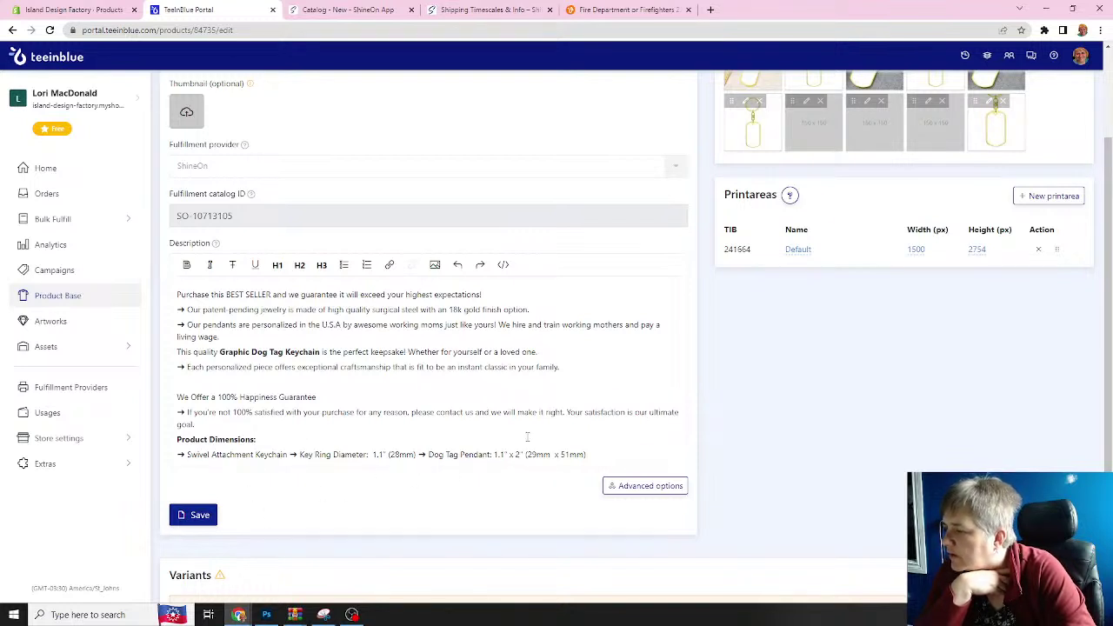
- Copy the entire edited description and save the Dog Tag with Swivel Keychain (Gold) product
{"action": "left_click_drag", "start_coordinate": [585, 454], "coordinate": [168, 303]}
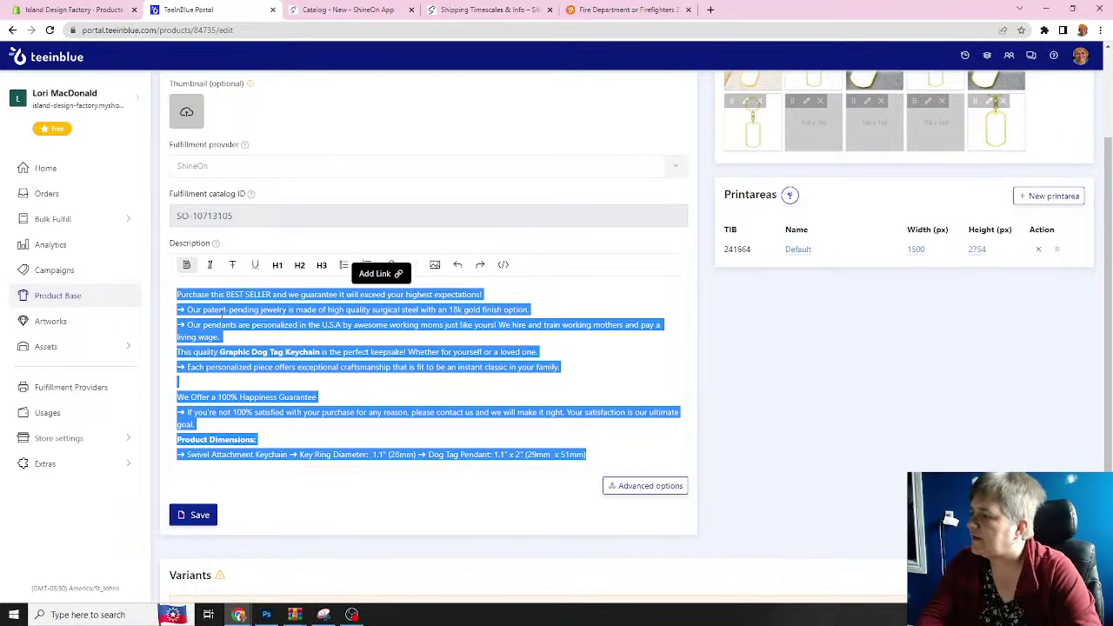
{"action": "right_click", "coordinate": [223, 316]}
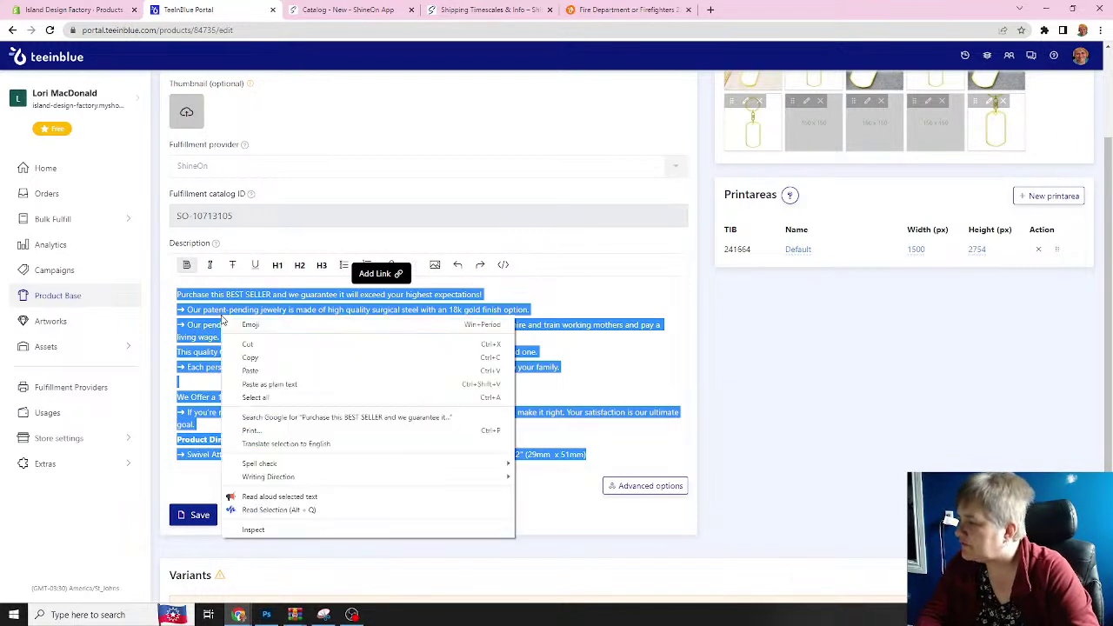
{"action": "left_click", "coordinate": [237, 360]}
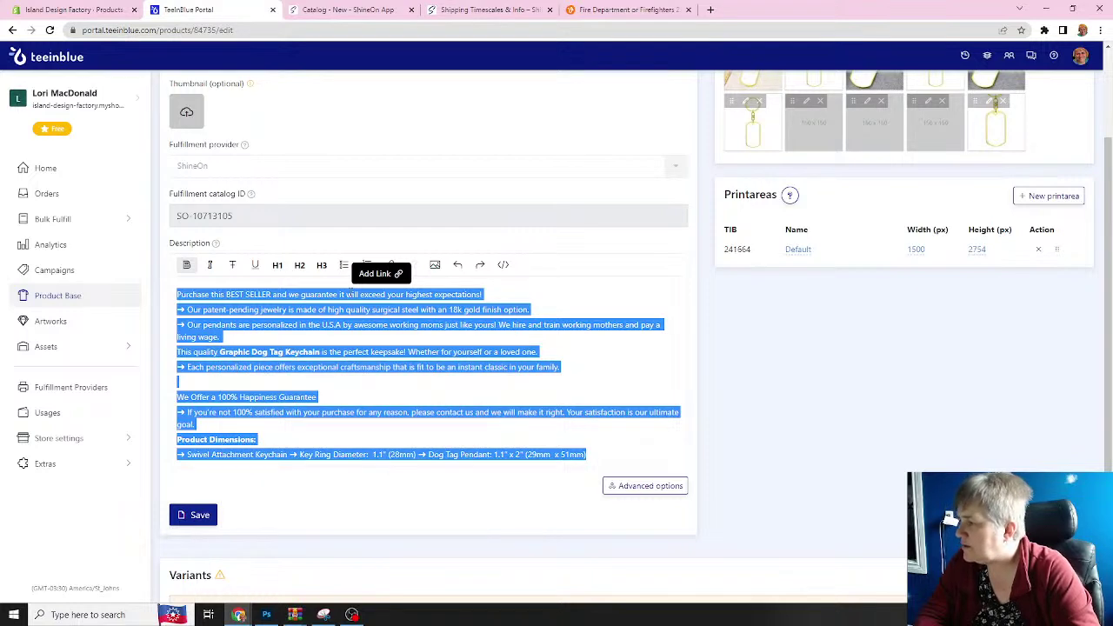
{"action": "right_click", "coordinate": [255, 321]}
{"action": "left_click", "coordinate": [272, 359]}
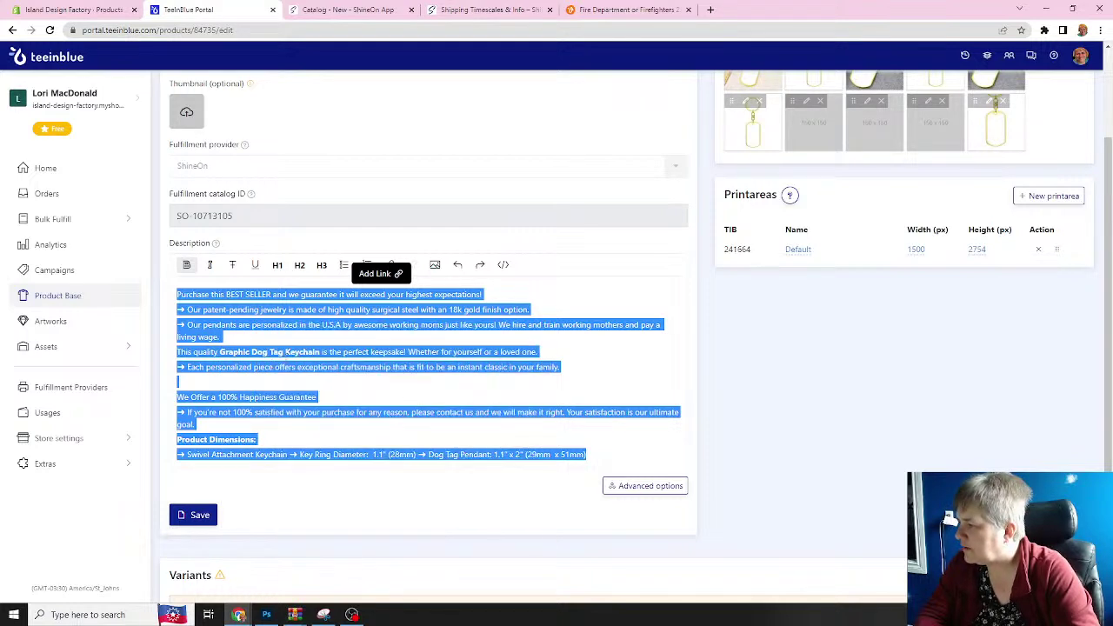
{"action": "scroll", "coordinate": [380, 301], "scroll_direction": "up", "scroll_amount": 2}
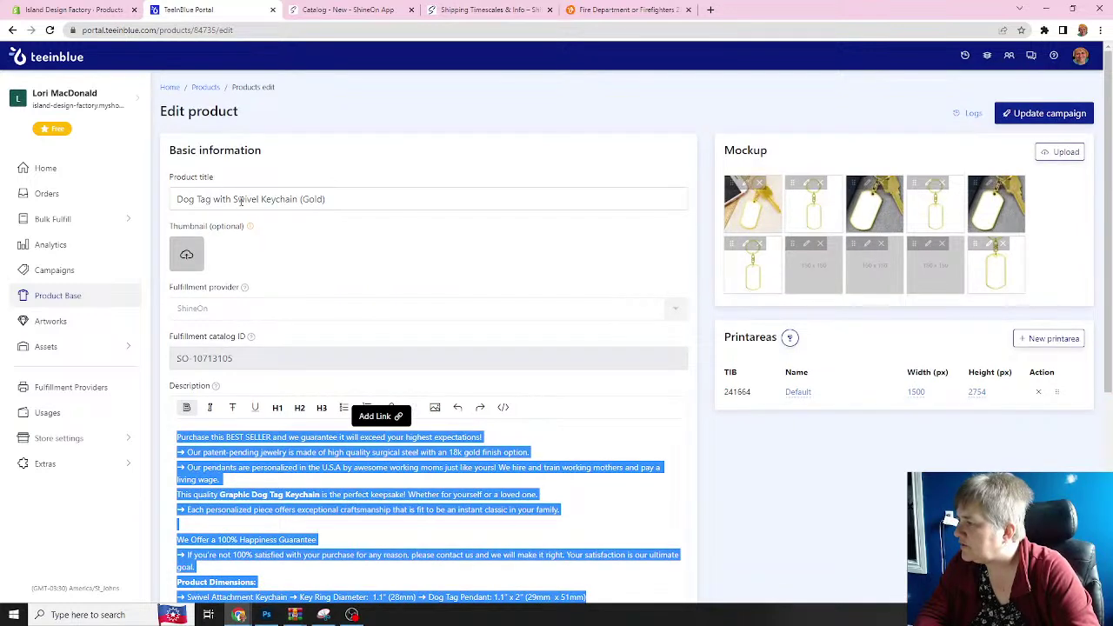
{"action": "scroll", "coordinate": [307, 284], "scroll_direction": "down", "scroll_amount": 3}
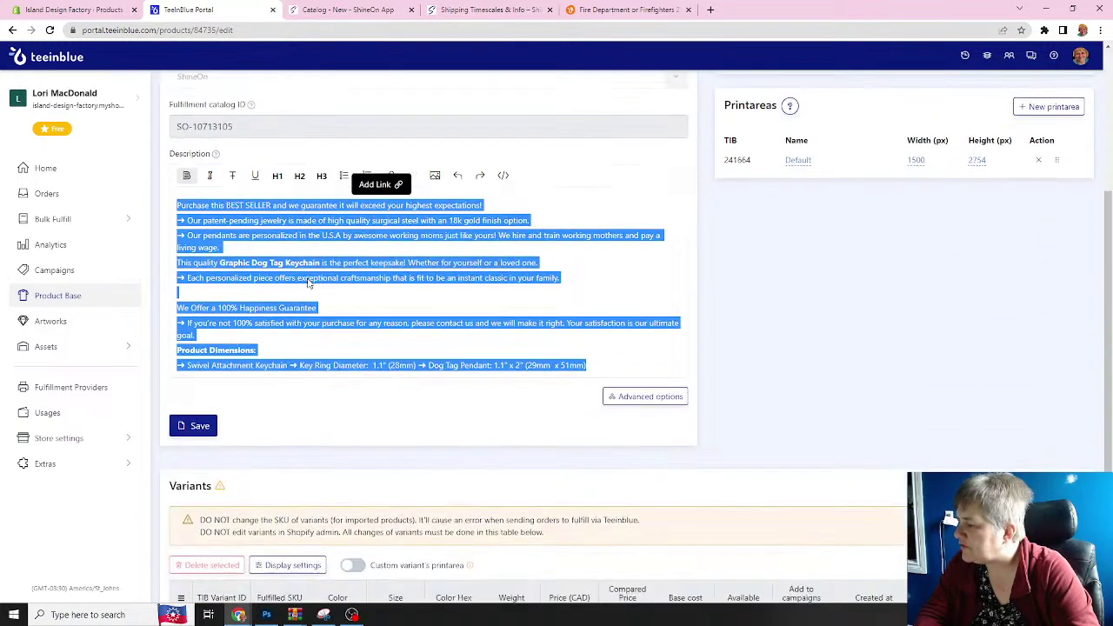
{"action": "left_click", "coordinate": [199, 427]}
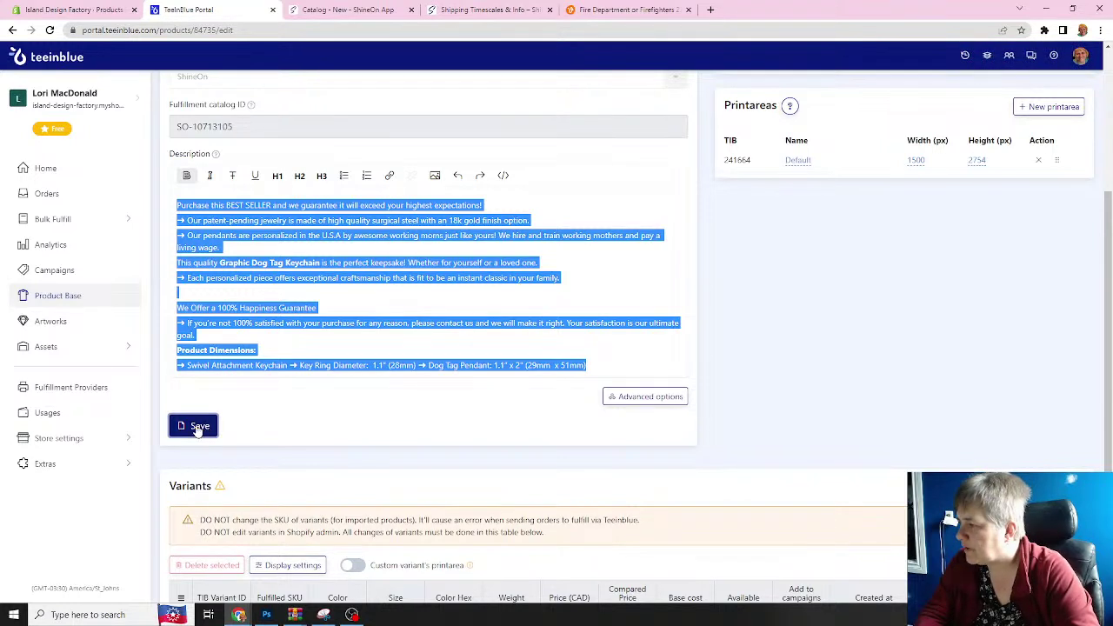
{"action": "left_click", "coordinate": [199, 430]}
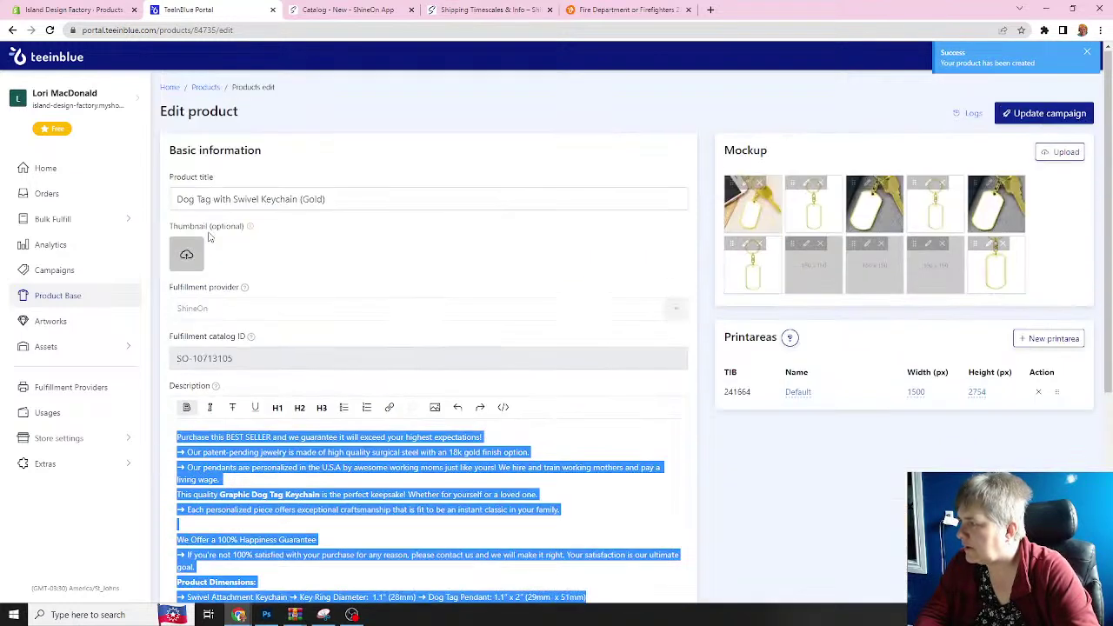
- Paste the edited keychain description into Dog Tag with Swivel Keychain (Steel) and save it
{"action": "left_click", "coordinate": [209, 88]}
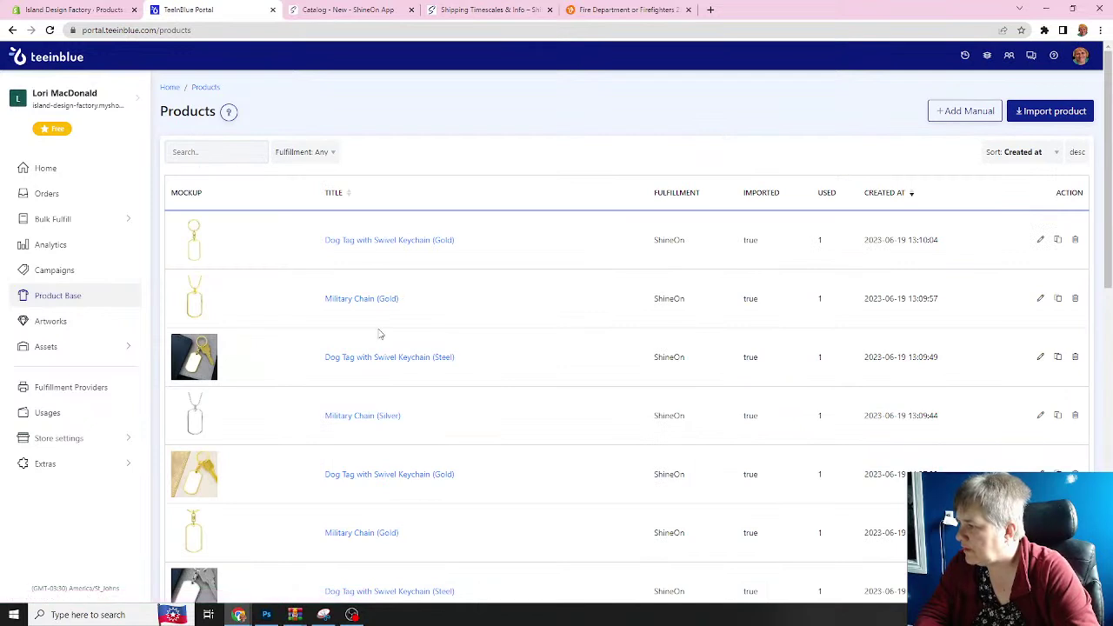
{"action": "left_click", "coordinate": [350, 418]}
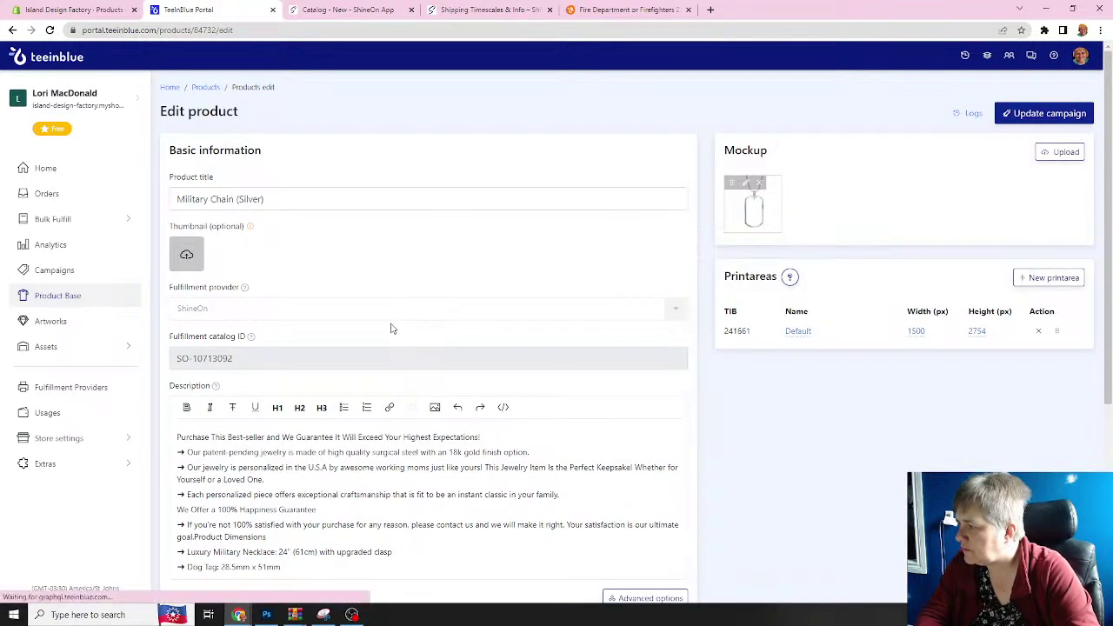
{"action": "left_click", "coordinate": [206, 87]}
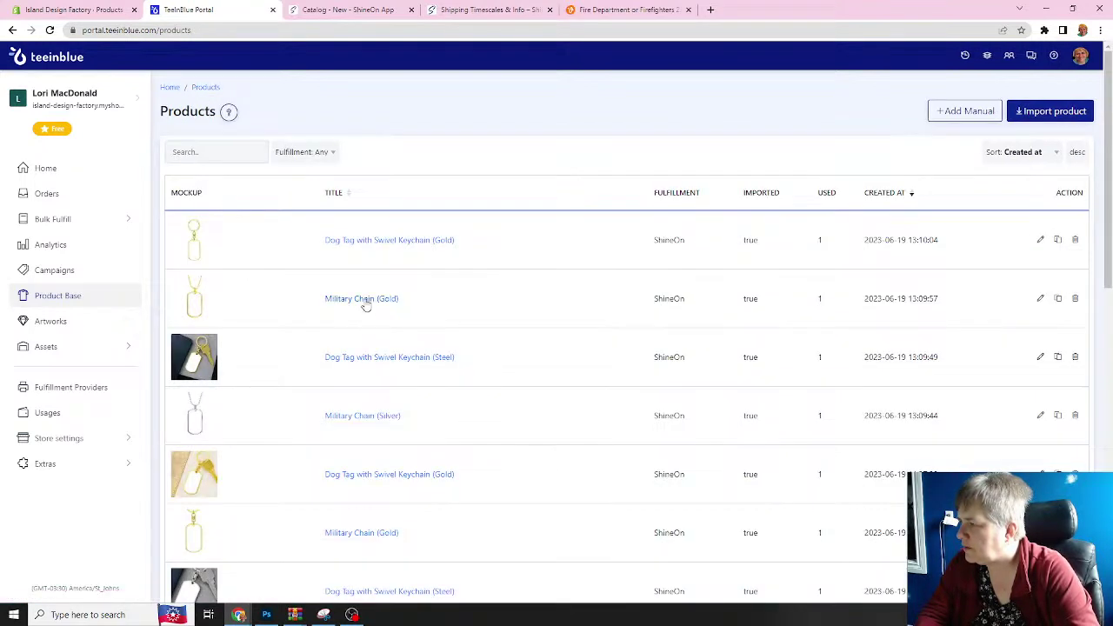
{"action": "left_click", "coordinate": [359, 359]}
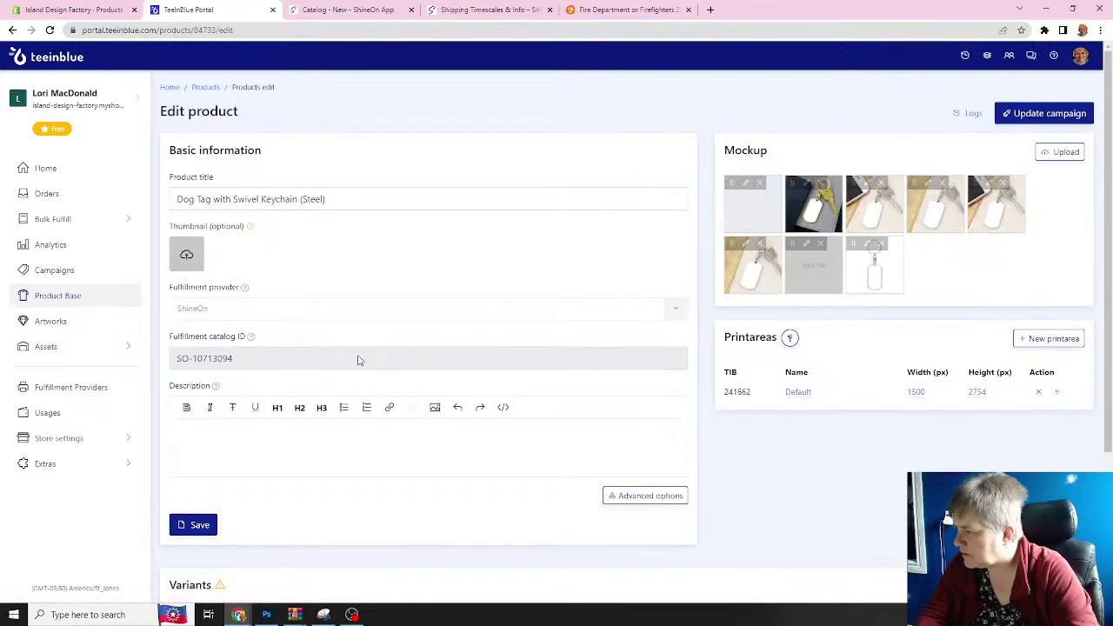
{"action": "left_click", "coordinate": [245, 432]}
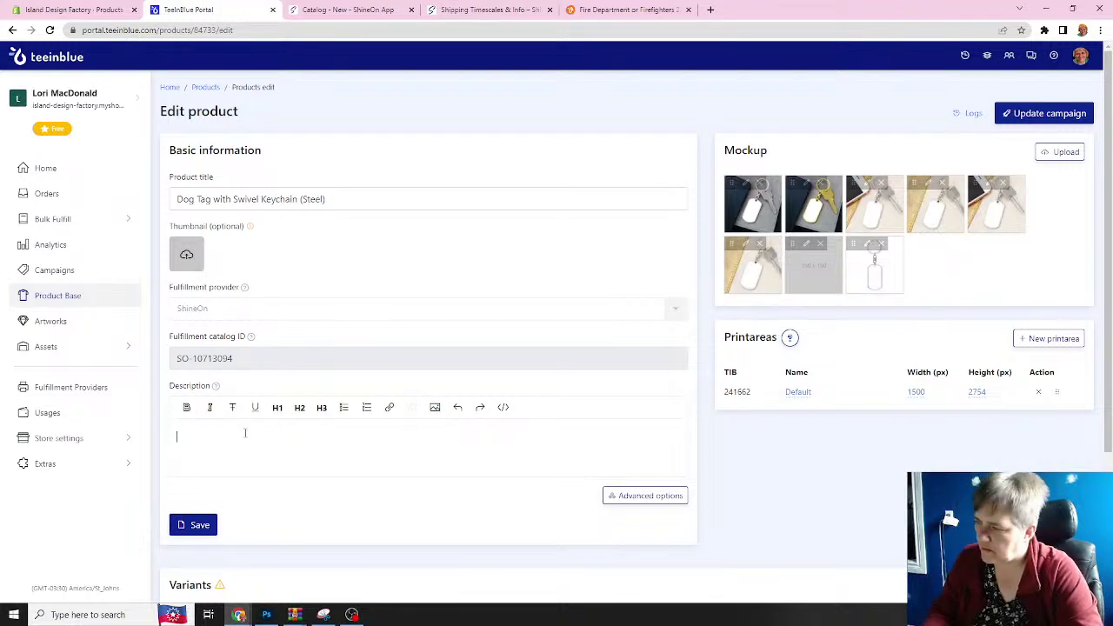
{"action": "key", "text": "ctrl+v"}
{"action": "scroll", "coordinate": [296, 435], "scroll_direction": "down", "scroll_amount": 4}
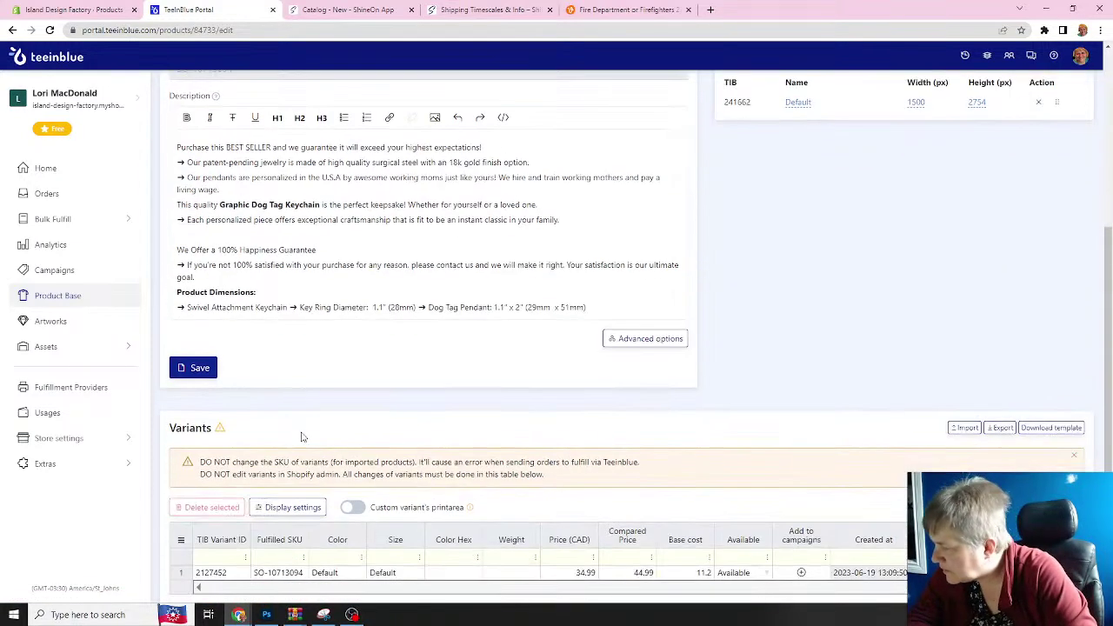
{"action": "scroll", "coordinate": [198, 479], "scroll_direction": "up", "scroll_amount": 2}
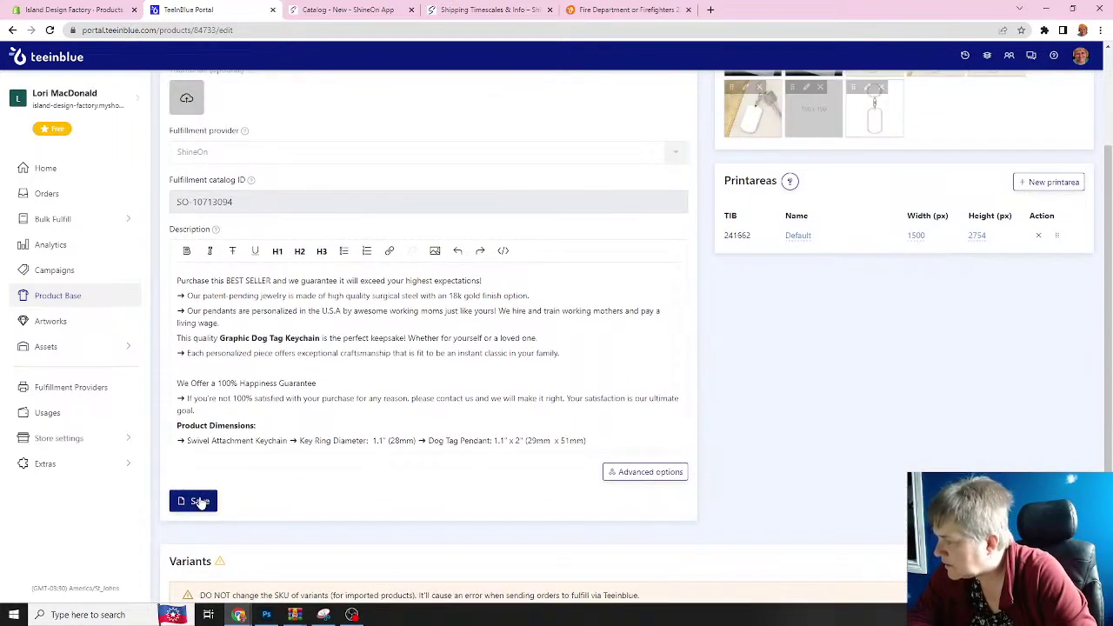
{"action": "left_click", "coordinate": [200, 502]}
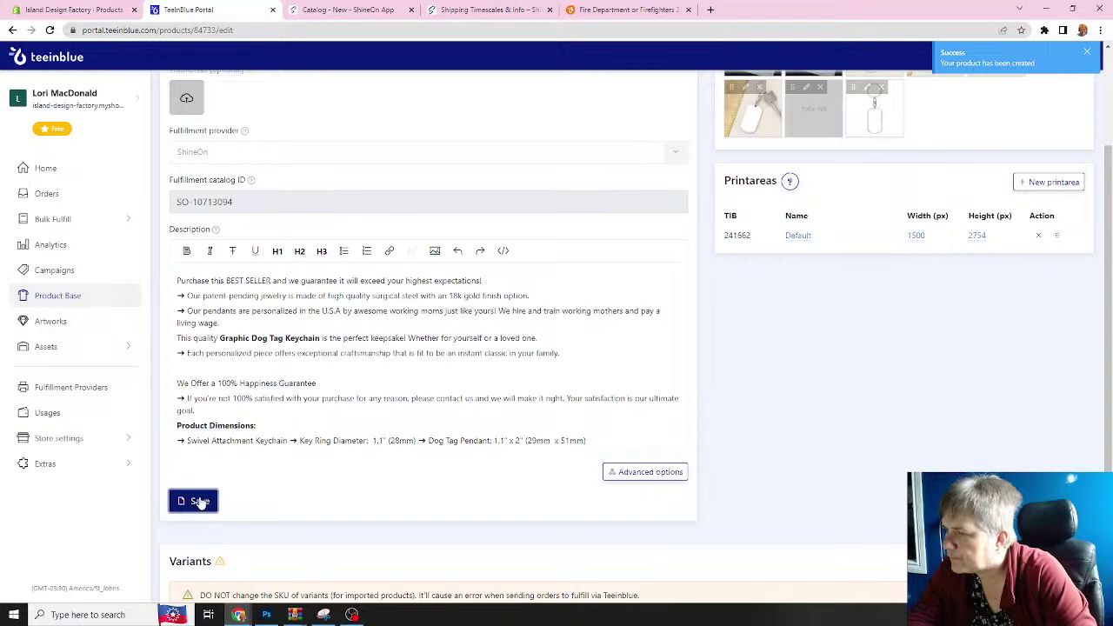
{"action": "scroll", "coordinate": [348, 303], "scroll_direction": "up", "scroll_amount": 2}
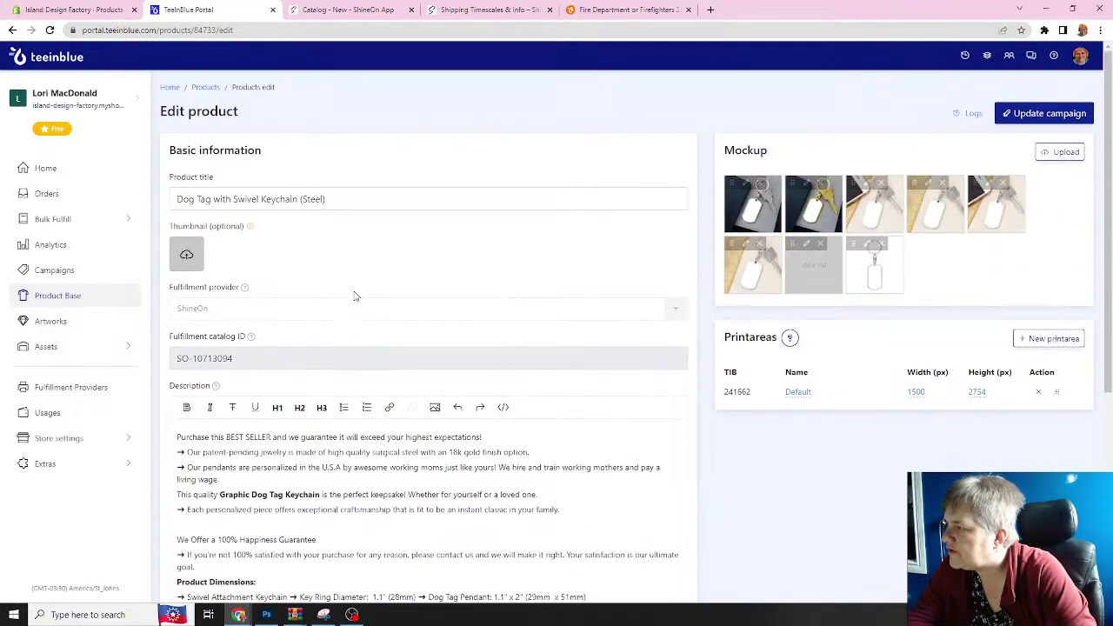
- Open the newest Volunteer Firefighter campaign and scroll through its product preview
{"action": "left_click", "coordinate": [54, 273]}
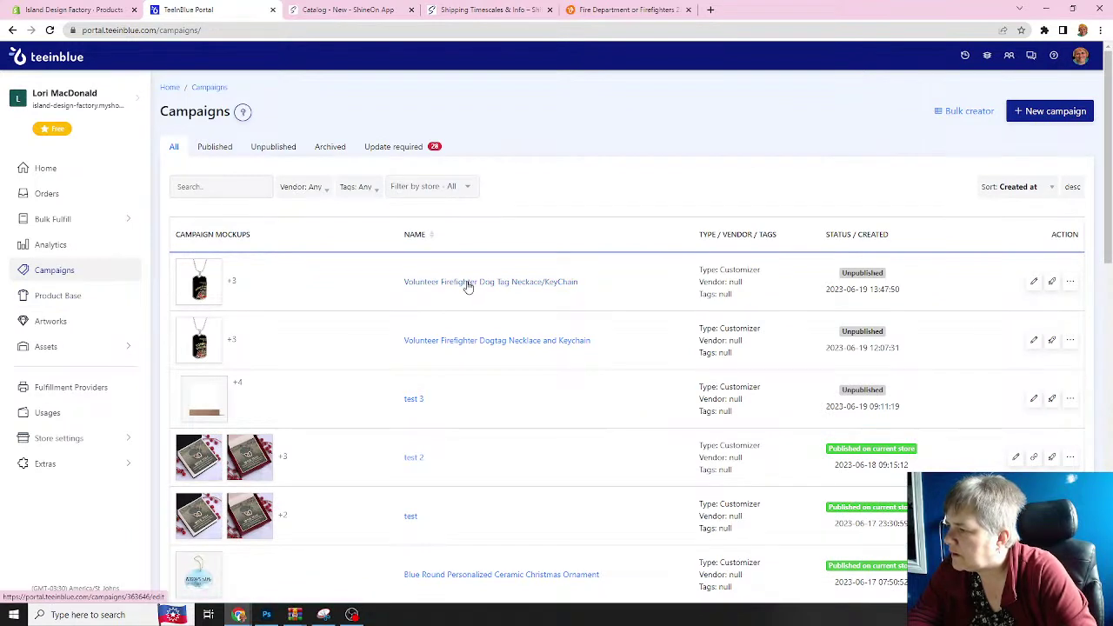
{"action": "left_click", "coordinate": [465, 287]}
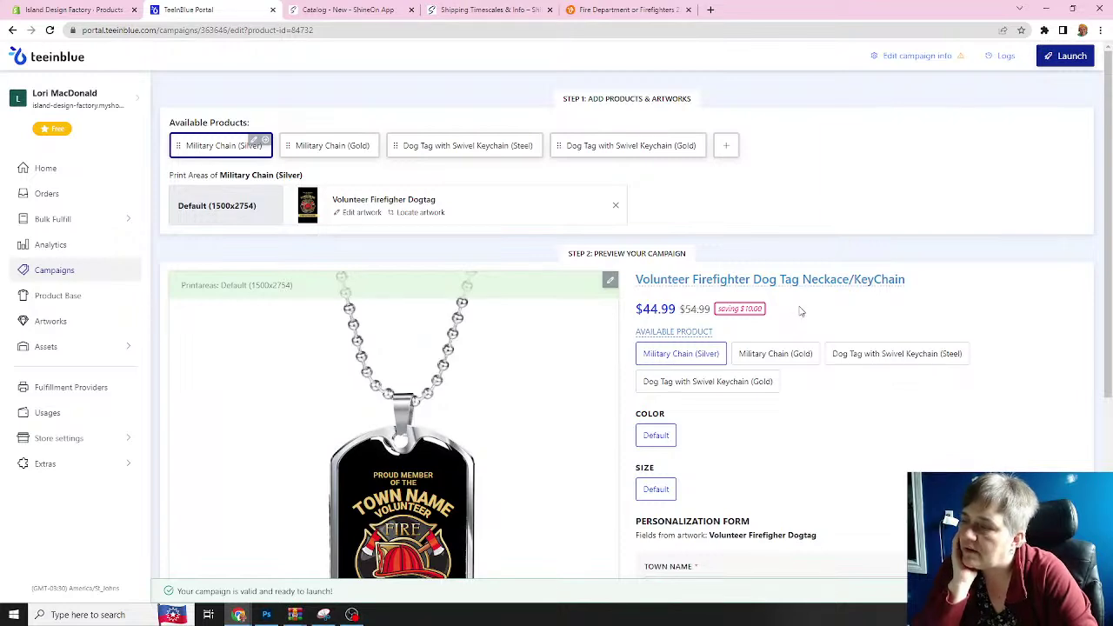
{"action": "scroll", "coordinate": [801, 312], "scroll_direction": "down", "scroll_amount": 1}
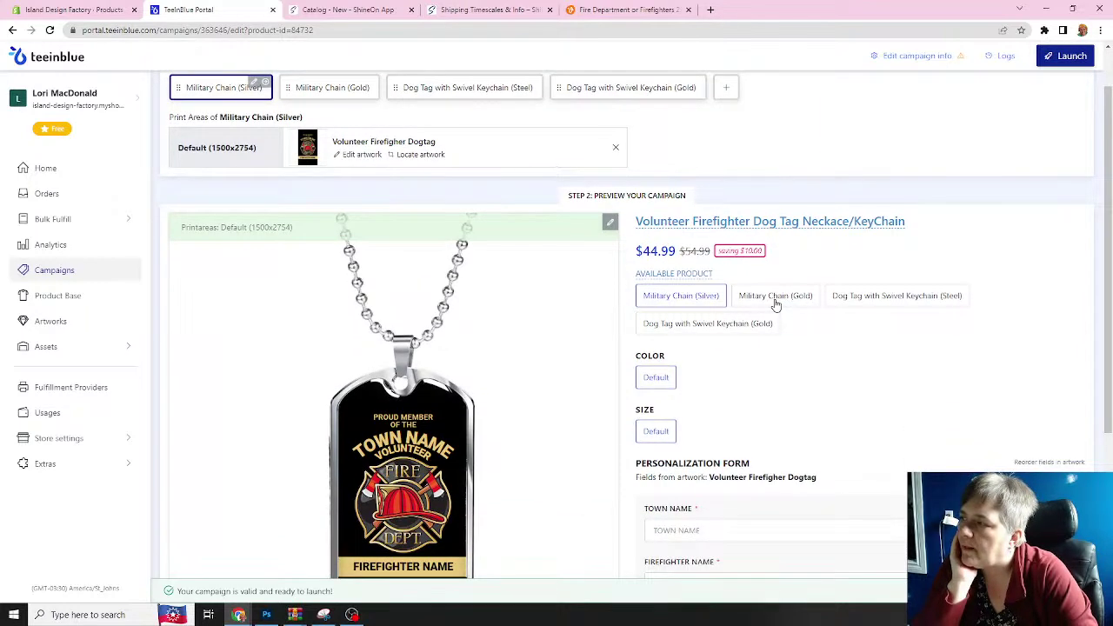
{"action": "scroll", "coordinate": [776, 305], "scroll_direction": "down", "scroll_amount": 2}
{"action": "scroll", "coordinate": [776, 304], "scroll_direction": "down", "scroll_amount": 1}
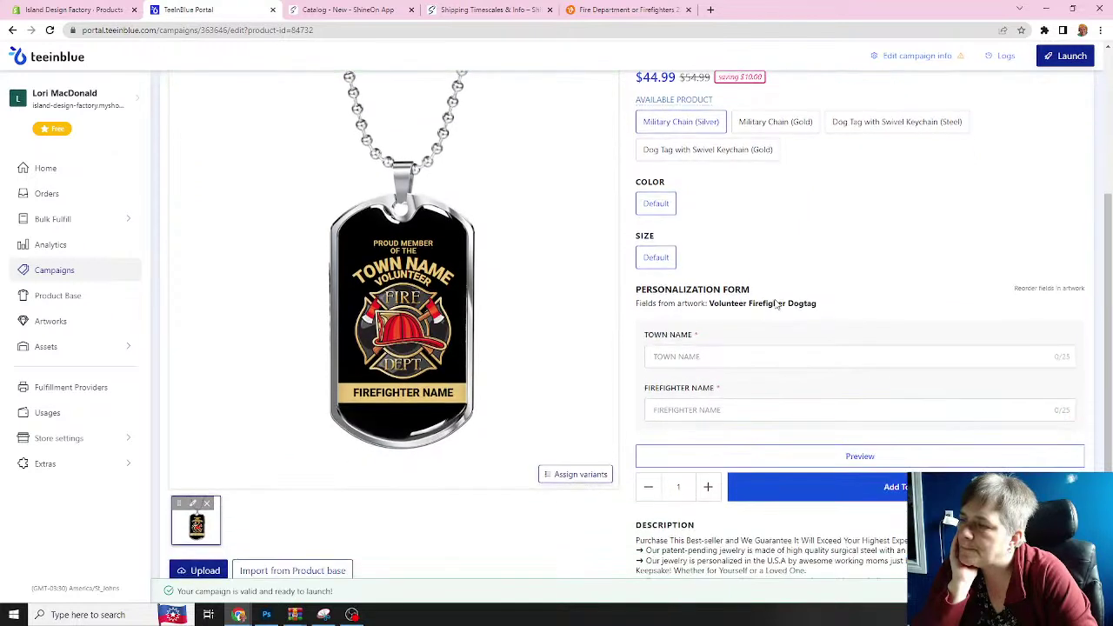
{"action": "scroll", "coordinate": [776, 299], "scroll_direction": "down", "scroll_amount": 1}
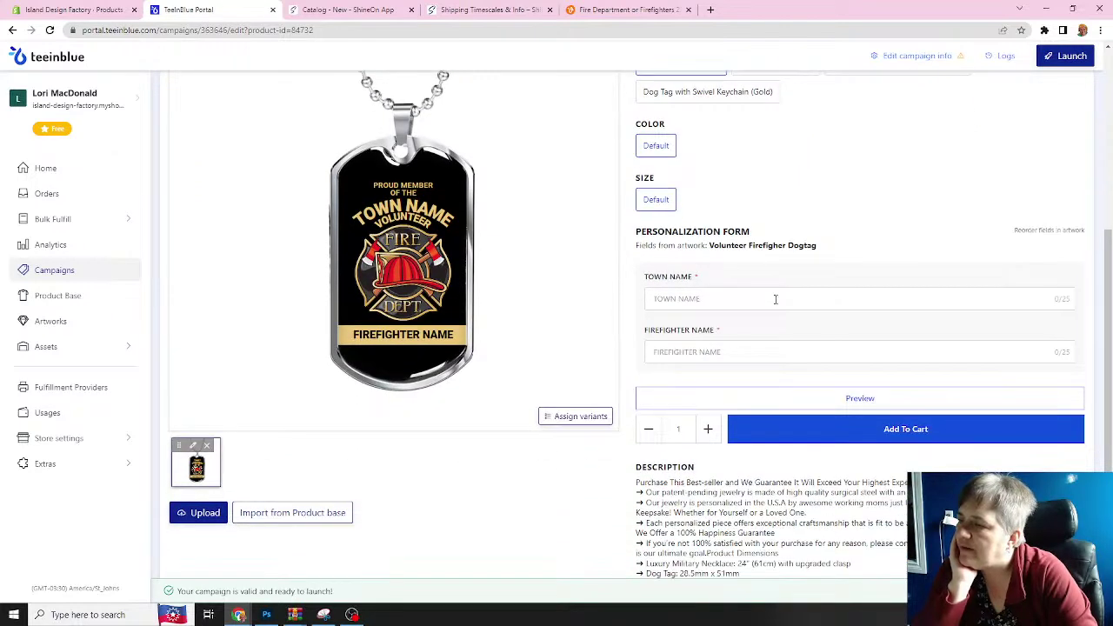
{"action": "scroll", "coordinate": [776, 299], "scroll_direction": "up", "scroll_amount": 1}
{"action": "scroll", "coordinate": [776, 299], "scroll_direction": "down", "scroll_amount": 2}
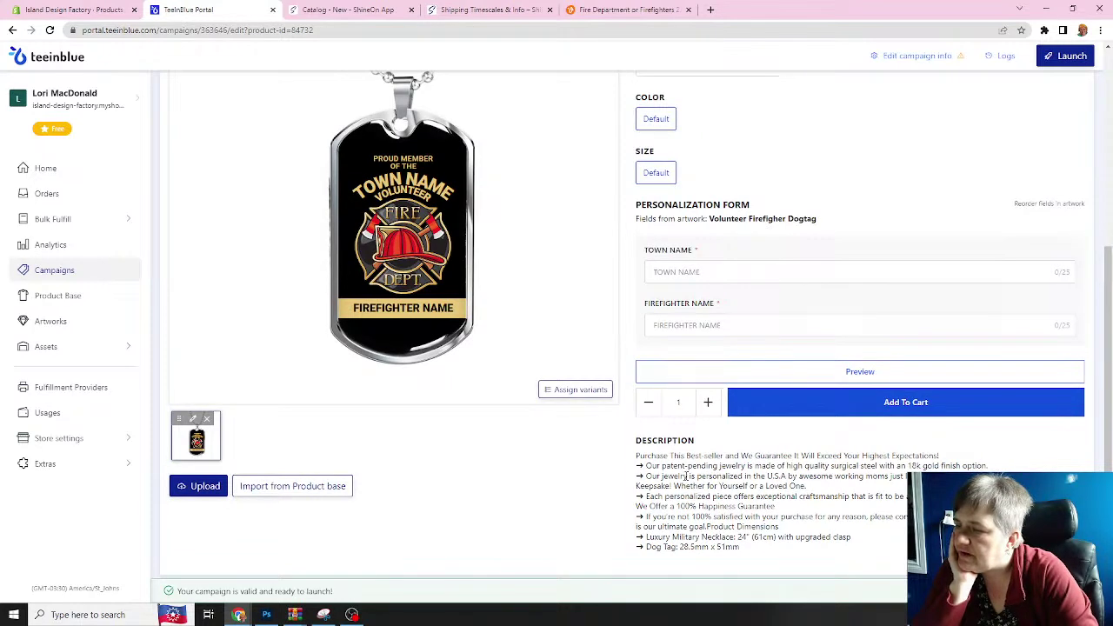
{"action": "scroll", "coordinate": [704, 414], "scroll_direction": "up", "scroll_amount": 5}
- Preview Military Chain (Gold), then the Steel keychain, ending on the Gold swivel keychain ($54.99)
{"action": "left_click", "coordinate": [762, 335]}
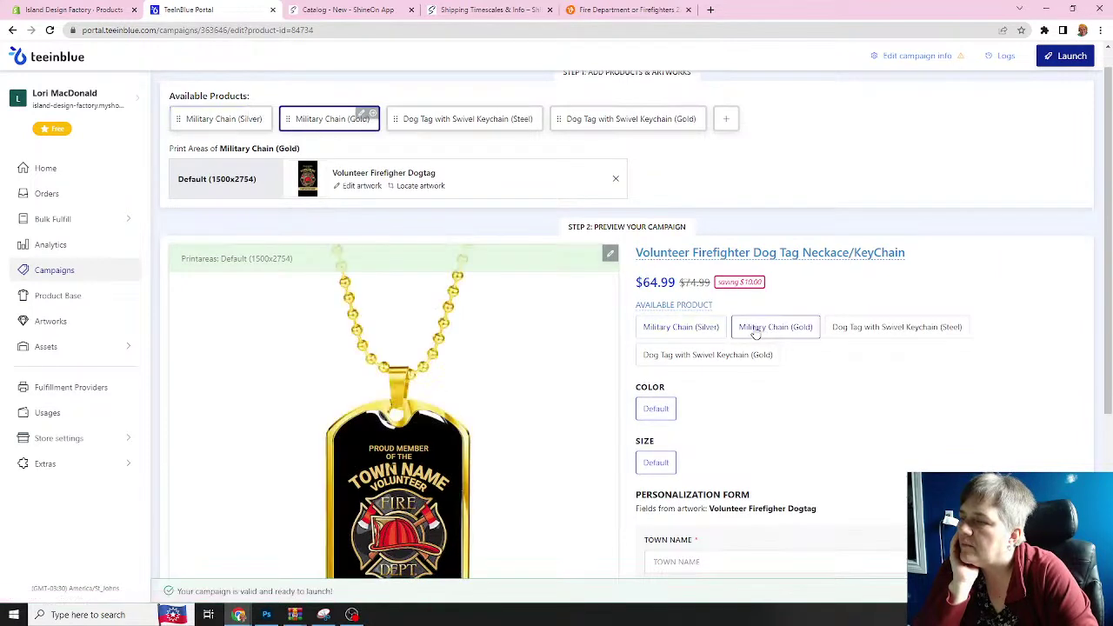
{"action": "scroll", "coordinate": [726, 408], "scroll_direction": "down", "scroll_amount": 5}
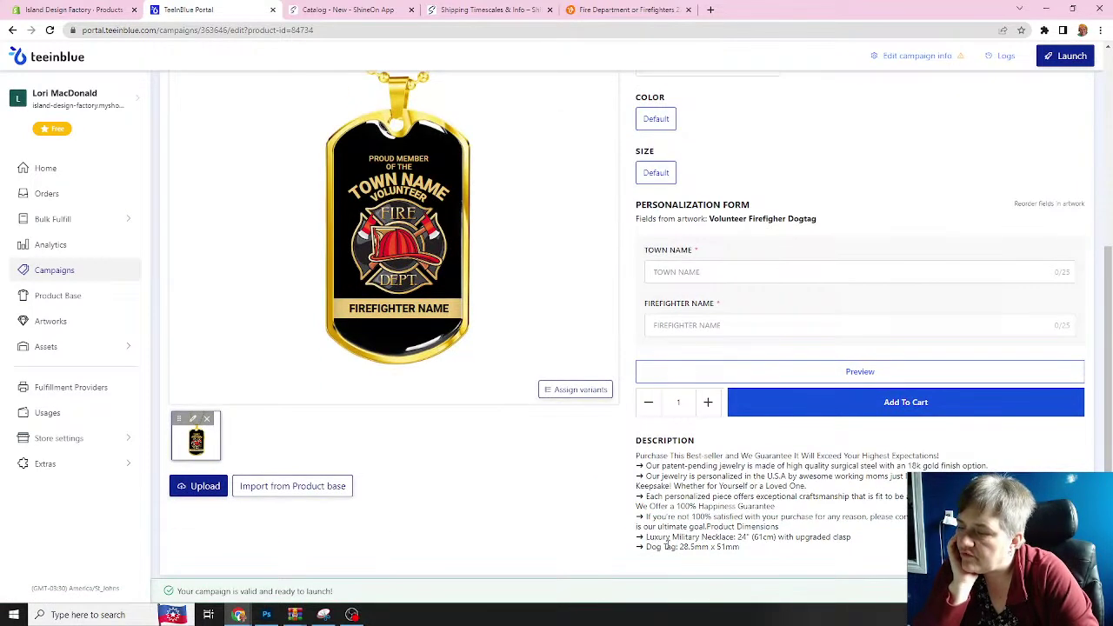
{"action": "scroll", "coordinate": [680, 397], "scroll_direction": "up", "scroll_amount": 5}
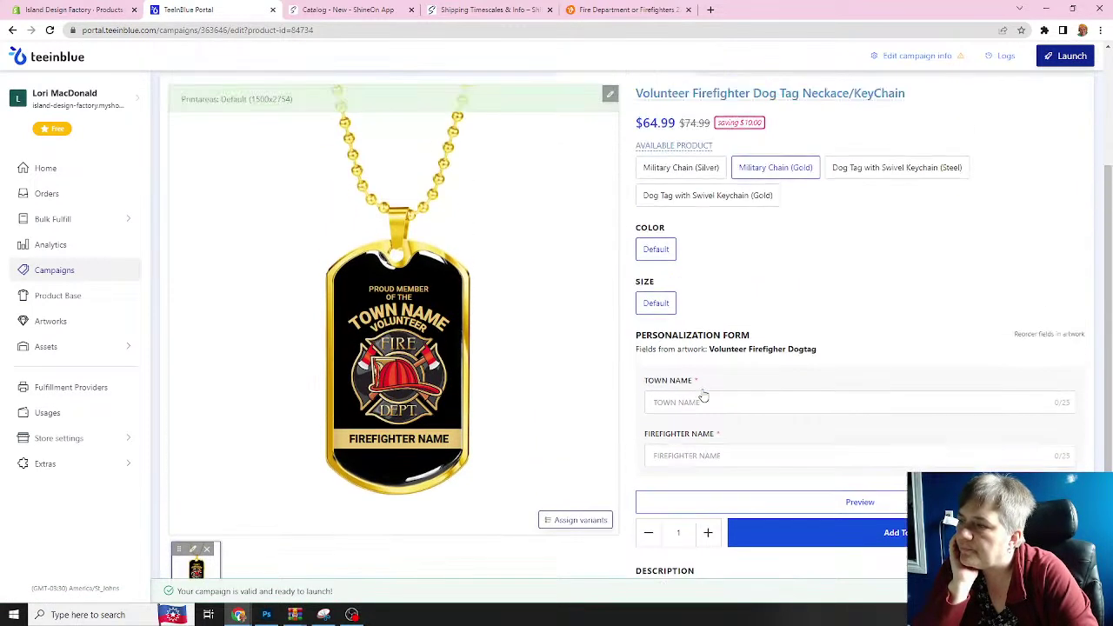
{"action": "left_click", "coordinate": [844, 327]}
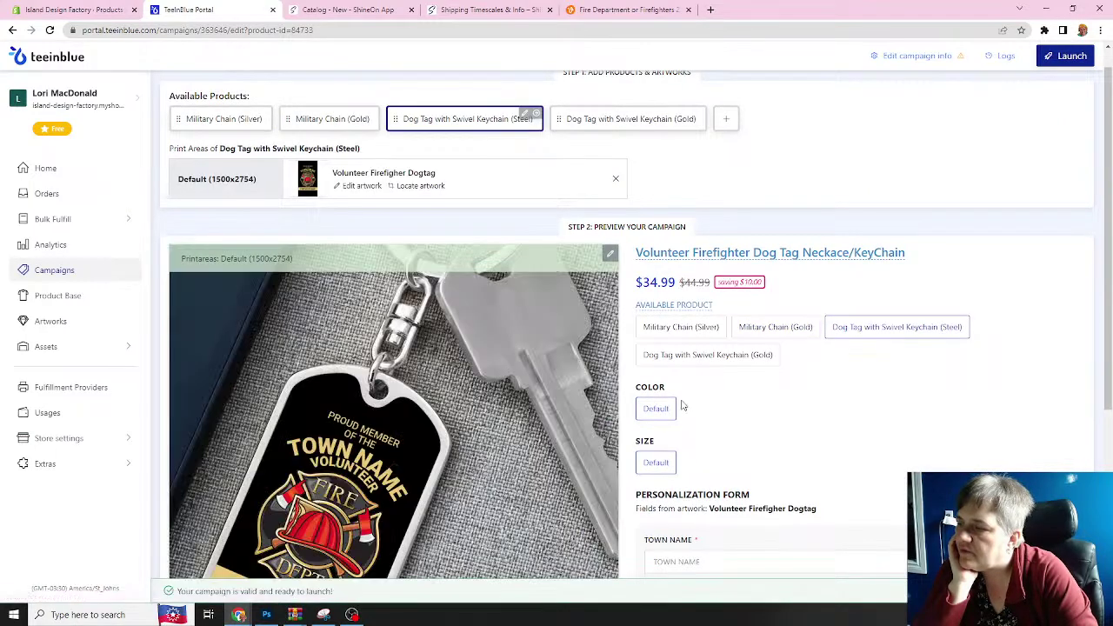
{"action": "scroll", "coordinate": [835, 348], "scroll_direction": "down", "scroll_amount": 5}
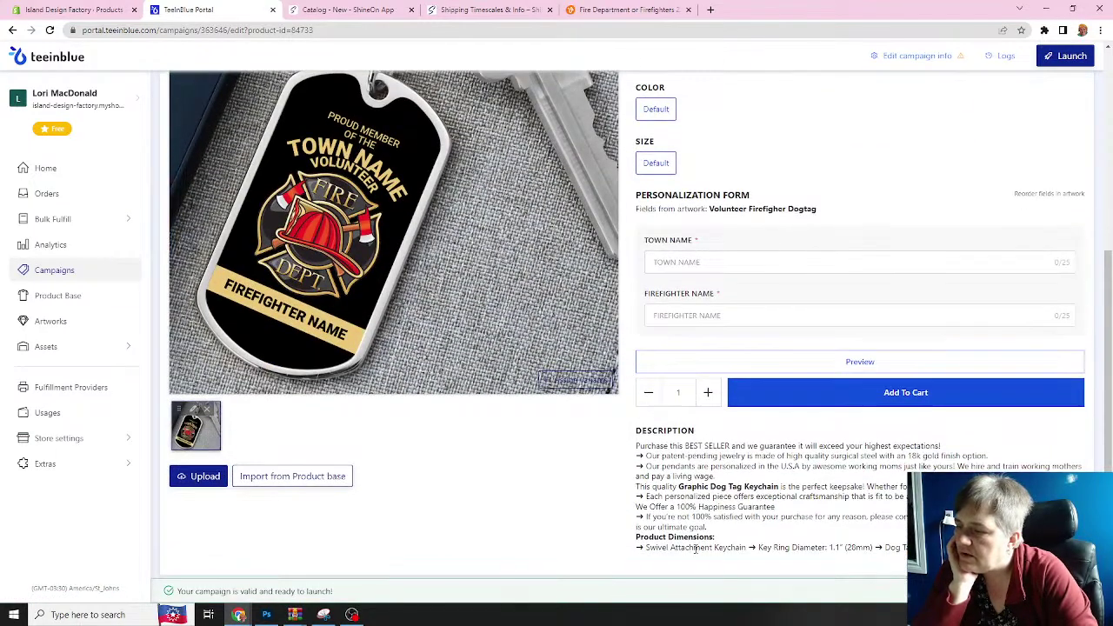
{"action": "scroll", "coordinate": [721, 348], "scroll_direction": "up", "scroll_amount": 4}
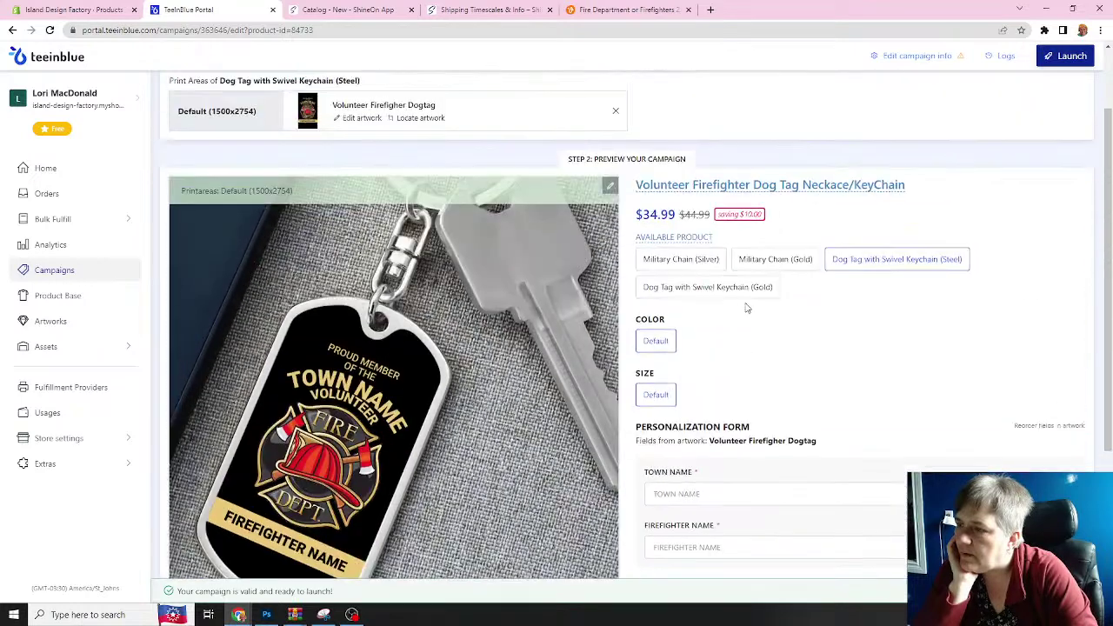
{"action": "left_click", "coordinate": [709, 290]}
{"action": "scroll", "coordinate": [721, 358], "scroll_direction": "down", "scroll_amount": 3}
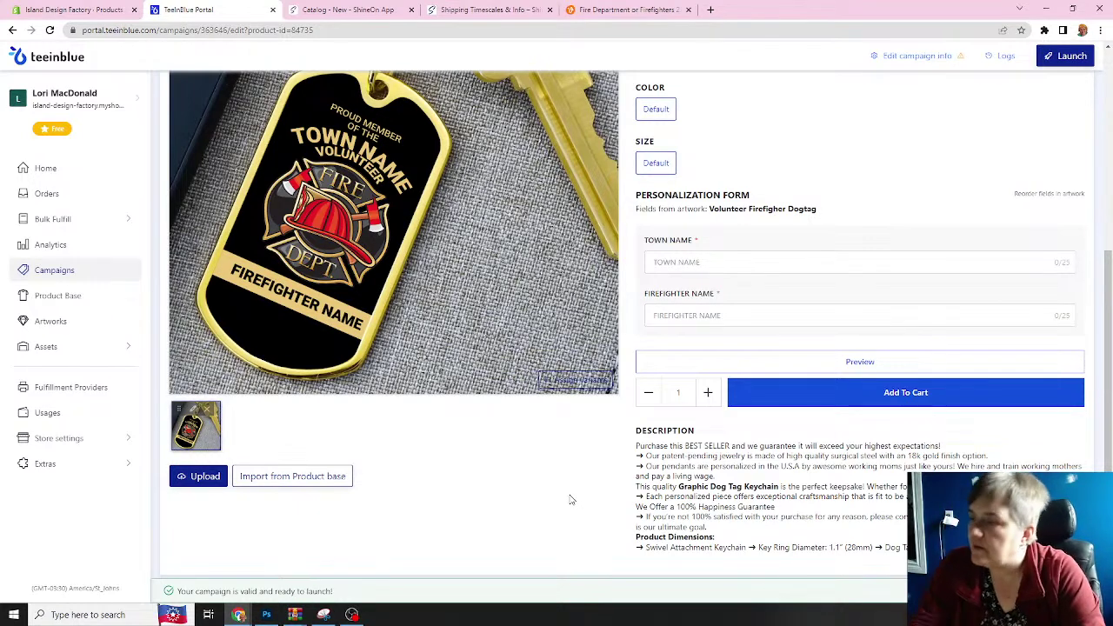
{"action": "scroll", "coordinate": [521, 474], "scroll_direction": "up", "scroll_amount": 1}
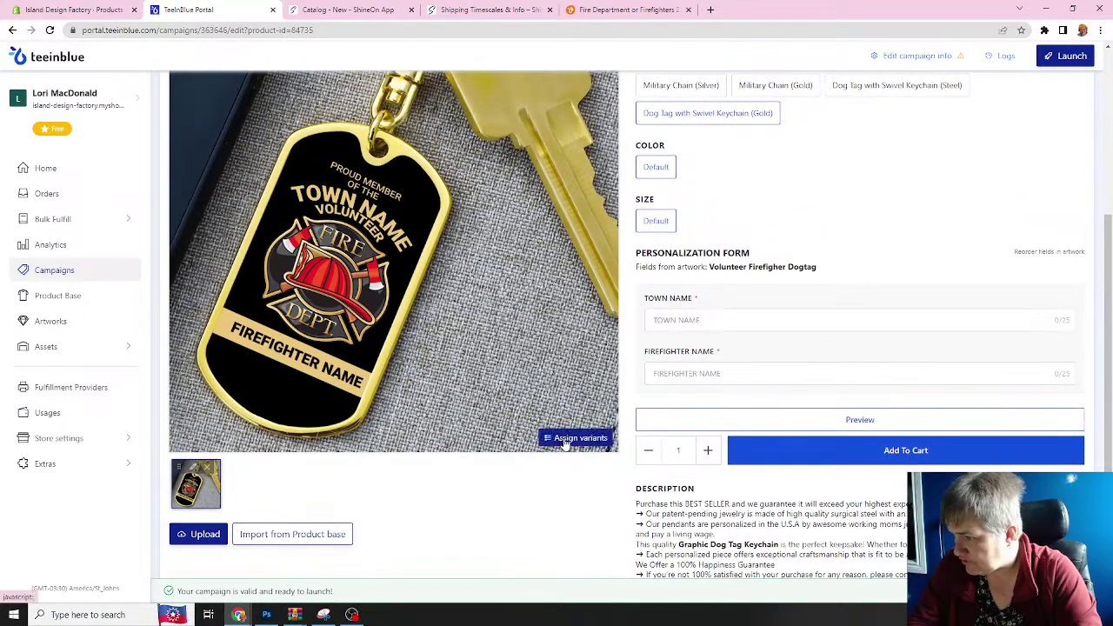
- Assign the Default variant ($54.99) to the Gold swivel keychain mockup
{"action": "left_click", "coordinate": [566, 439]}
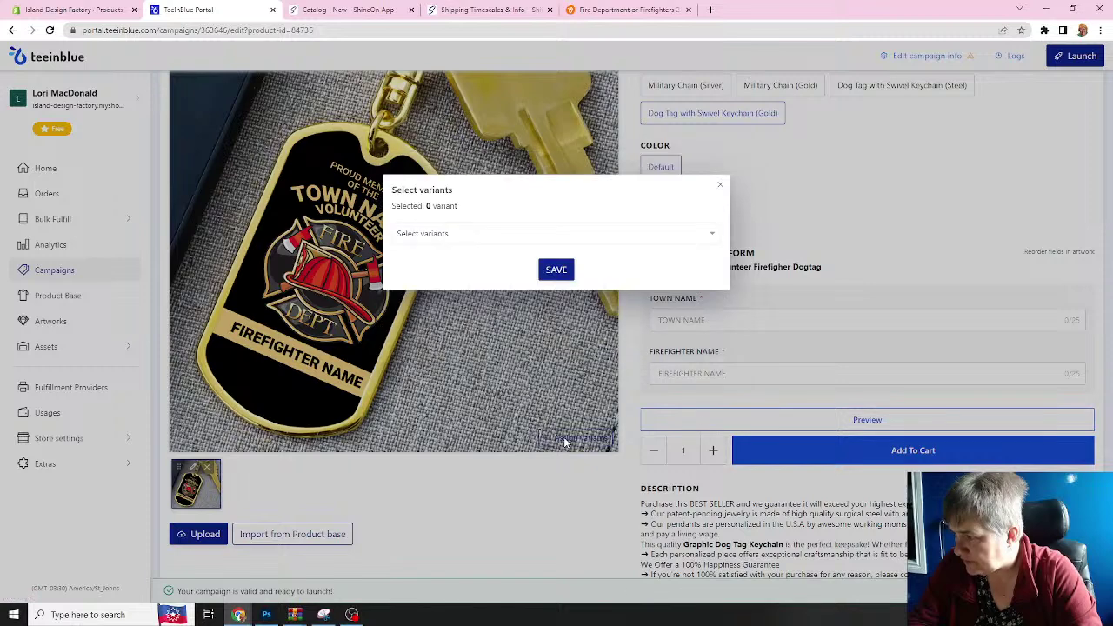
{"action": "left_click", "coordinate": [574, 233]}
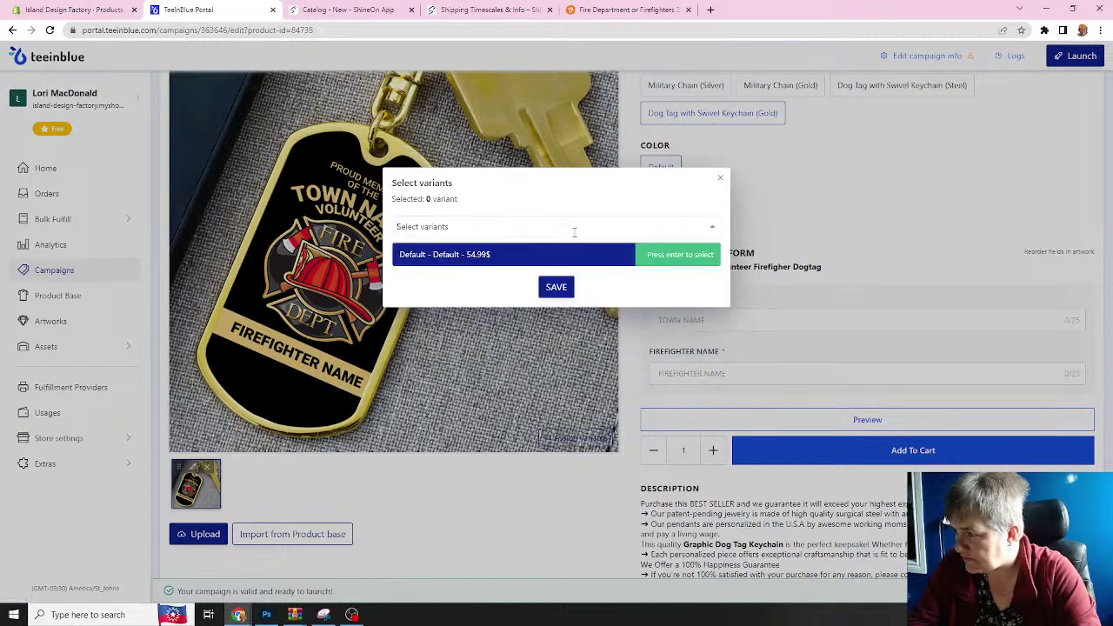
{"action": "left_click", "coordinate": [663, 257]}
{"action": "left_click", "coordinate": [557, 309]}
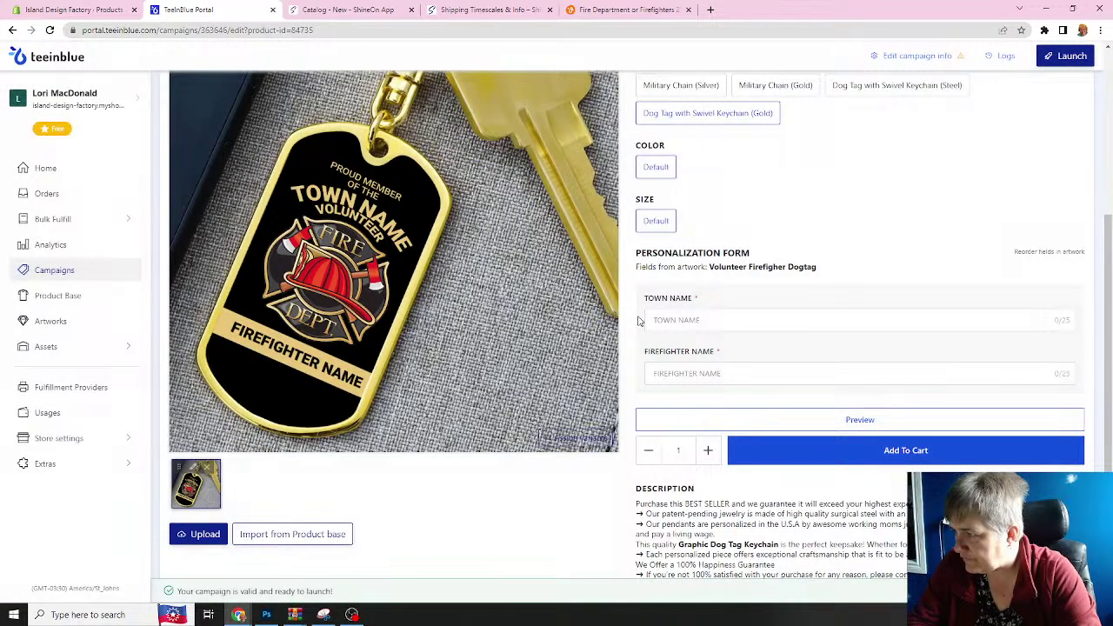
- Assign the Default variant ($34.99) to the Steel swivel keychain mockup
{"action": "scroll", "coordinate": [641, 322], "scroll_direction": "up", "scroll_amount": 3}
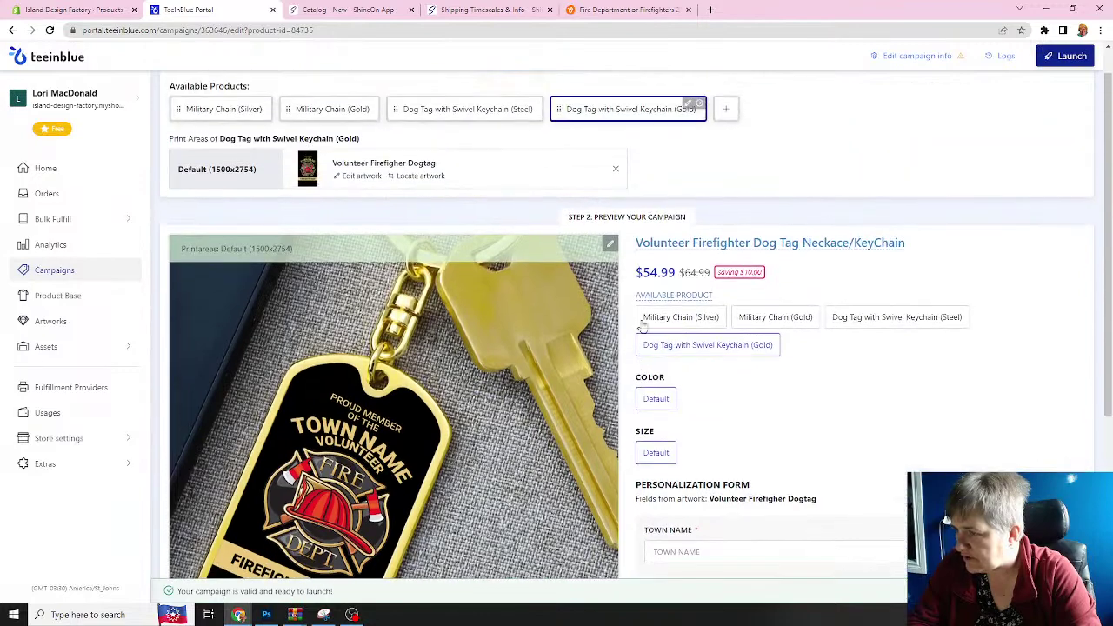
{"action": "left_click", "coordinate": [848, 322]}
{"action": "scroll", "coordinate": [594, 330], "scroll_direction": "down", "scroll_amount": 5}
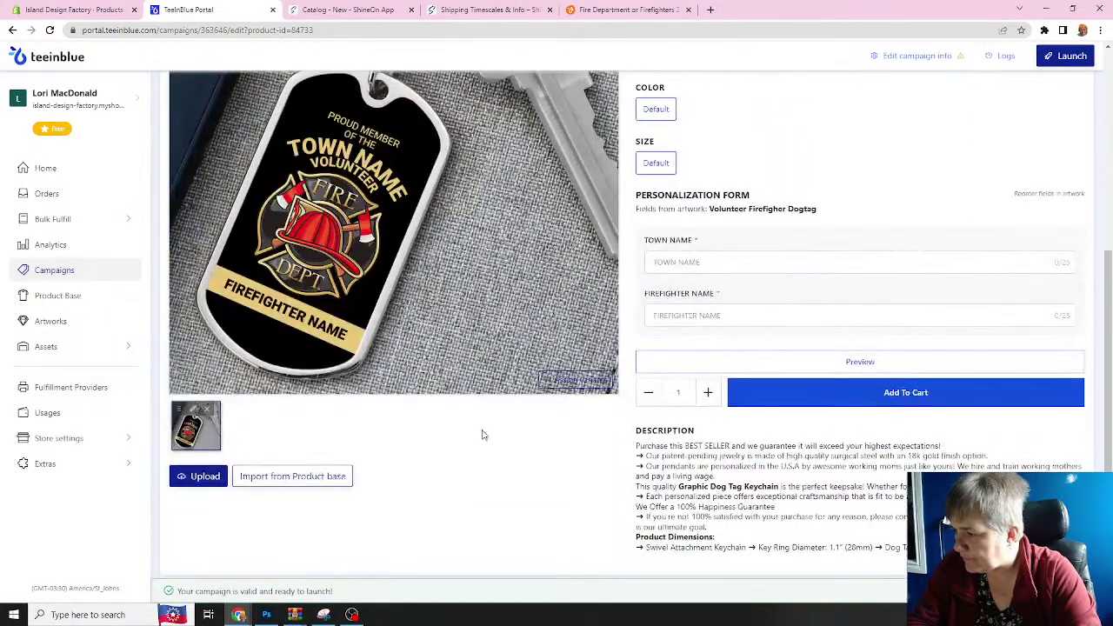
{"action": "left_click", "coordinate": [560, 383]}
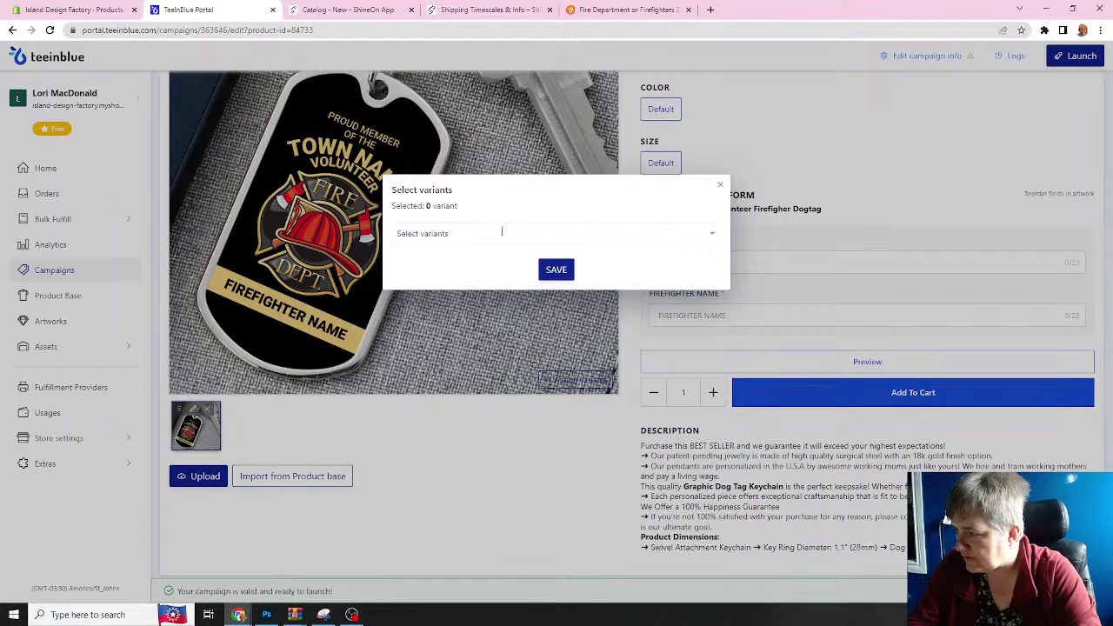
{"action": "left_click", "coordinate": [502, 235]}
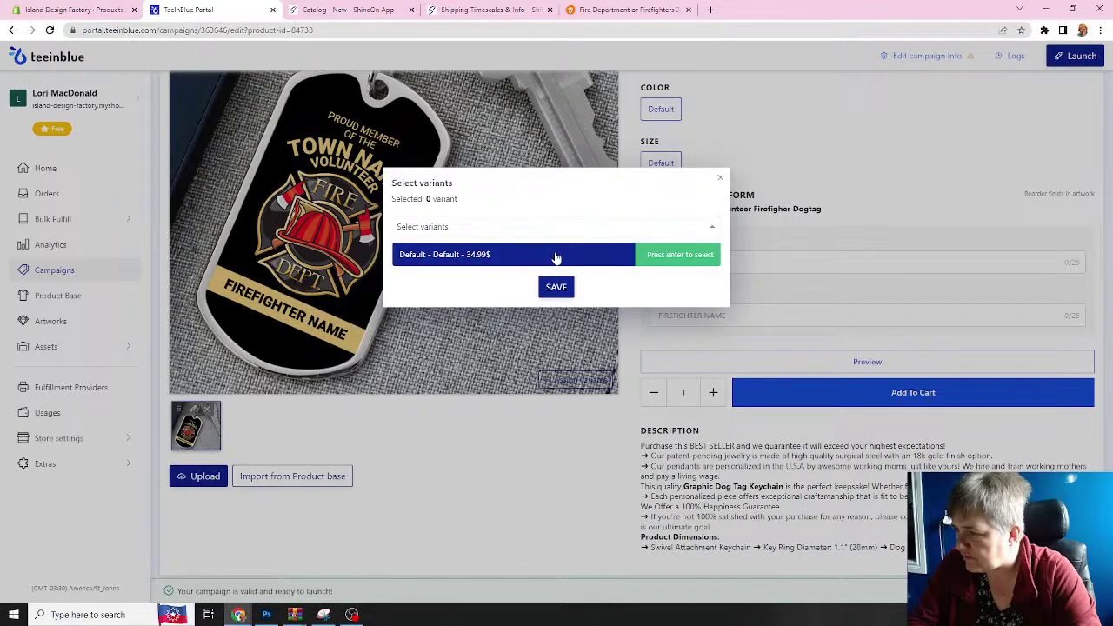
{"action": "left_click", "coordinate": [553, 257]}
{"action": "left_click", "coordinate": [554, 310]}
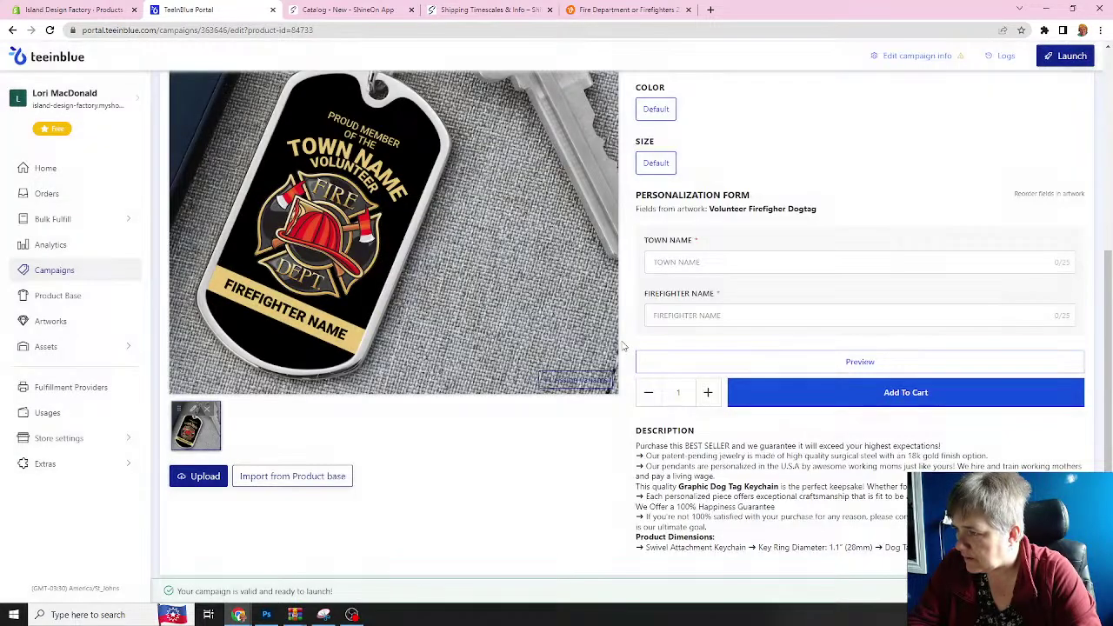
- Assign the Default variant ($64.99) to the Military Chain (Gold) mockup
{"action": "scroll", "coordinate": [623, 347], "scroll_direction": "up", "scroll_amount": 2}
{"action": "scroll", "coordinate": [623, 346], "scroll_direction": "up", "scroll_amount": 1}
{"action": "left_click", "coordinate": [748, 261]}
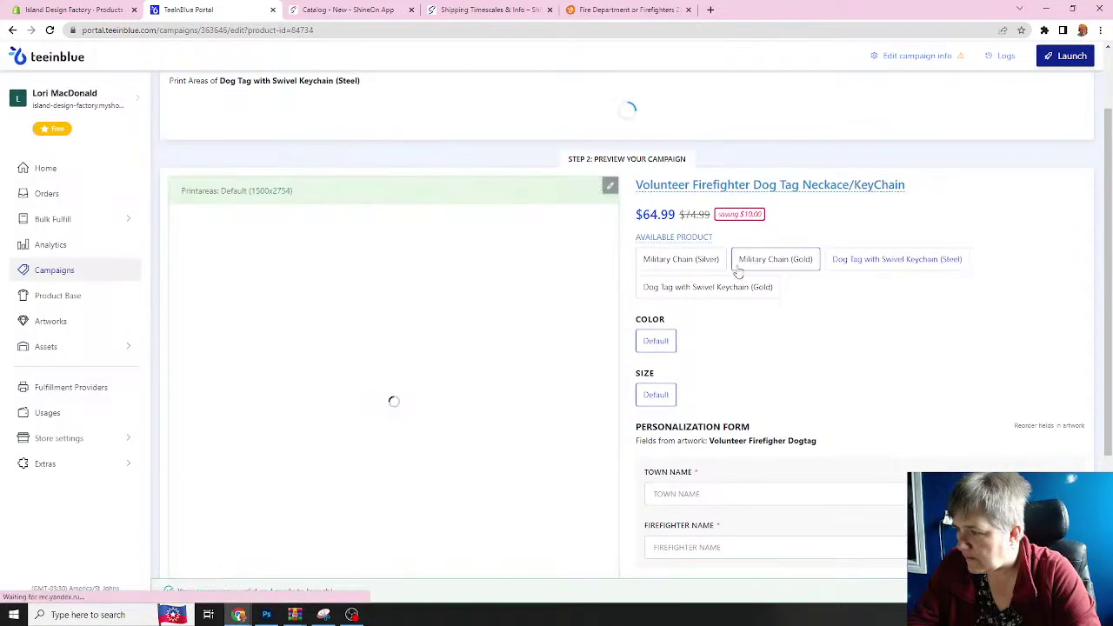
{"action": "scroll", "coordinate": [582, 358], "scroll_direction": "down", "scroll_amount": 2}
{"action": "left_click", "coordinate": [576, 390]}
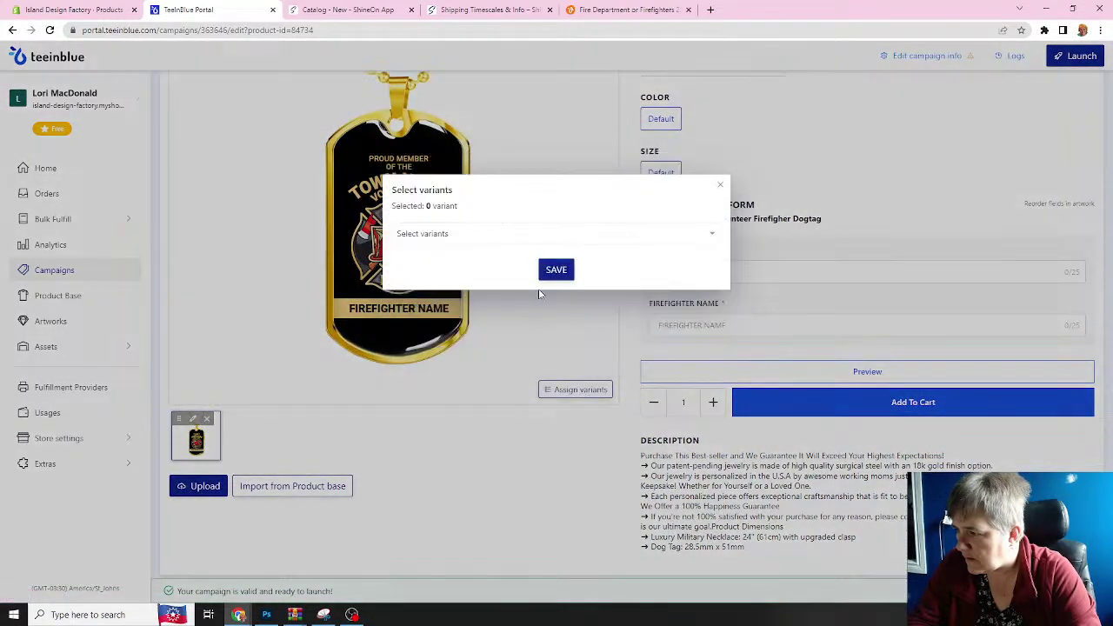
{"action": "left_click", "coordinate": [541, 235]}
{"action": "left_click", "coordinate": [534, 252]}
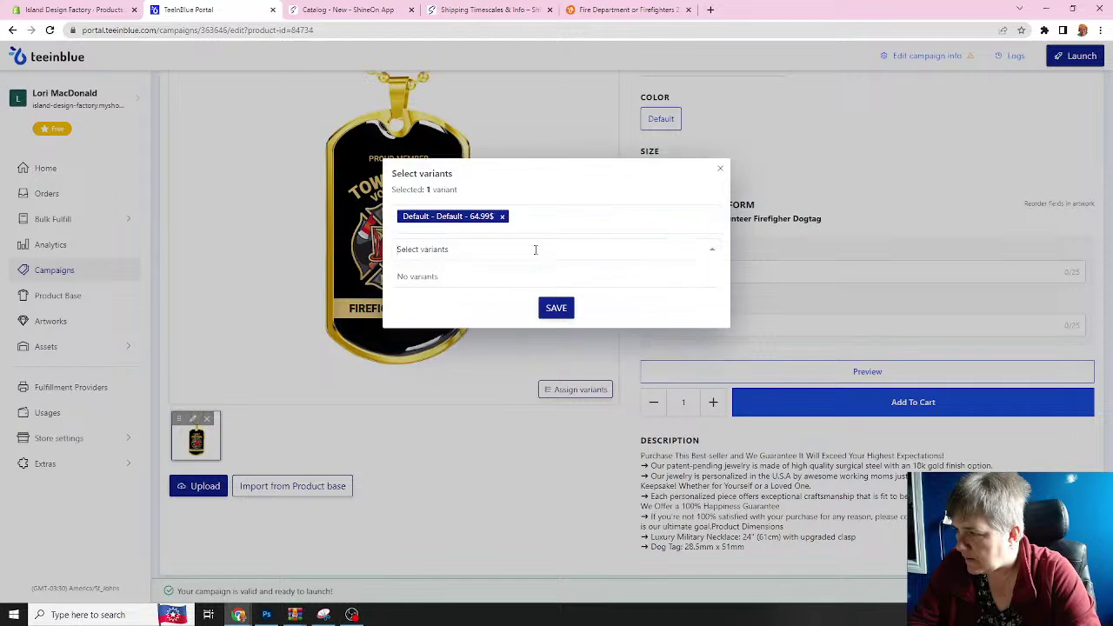
{"action": "left_click", "coordinate": [555, 307]}
- Assign the Default variant ($44.99) to the Military Chain (Silver) mockup
{"action": "scroll", "coordinate": [589, 383], "scroll_direction": "up", "scroll_amount": 3}
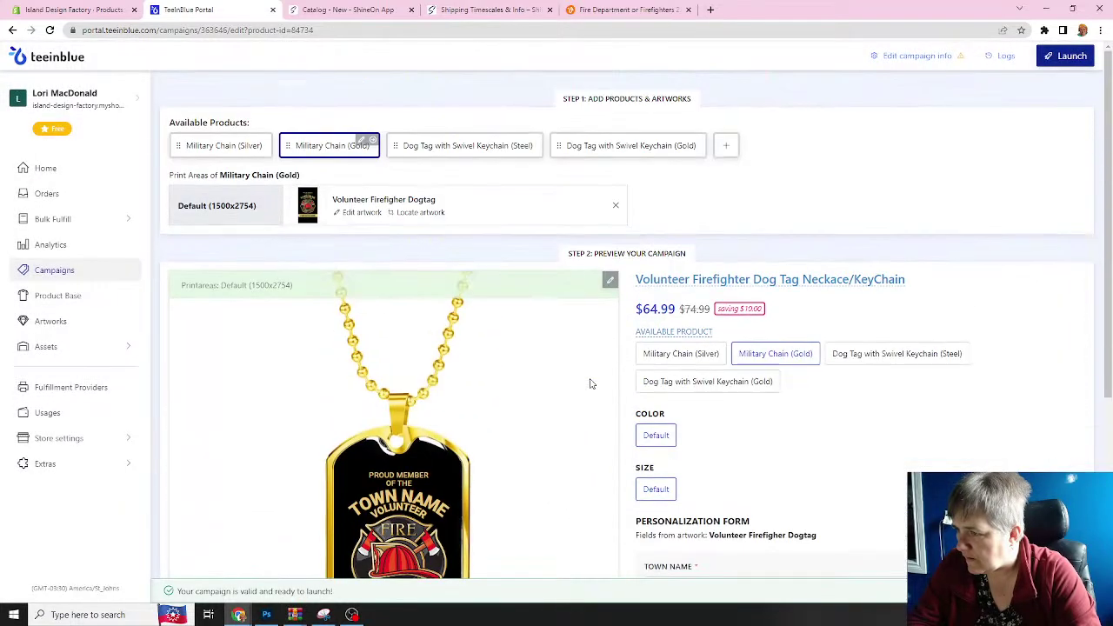
{"action": "left_click", "coordinate": [674, 360]}
{"action": "scroll", "coordinate": [527, 341], "scroll_direction": "down", "scroll_amount": 3}
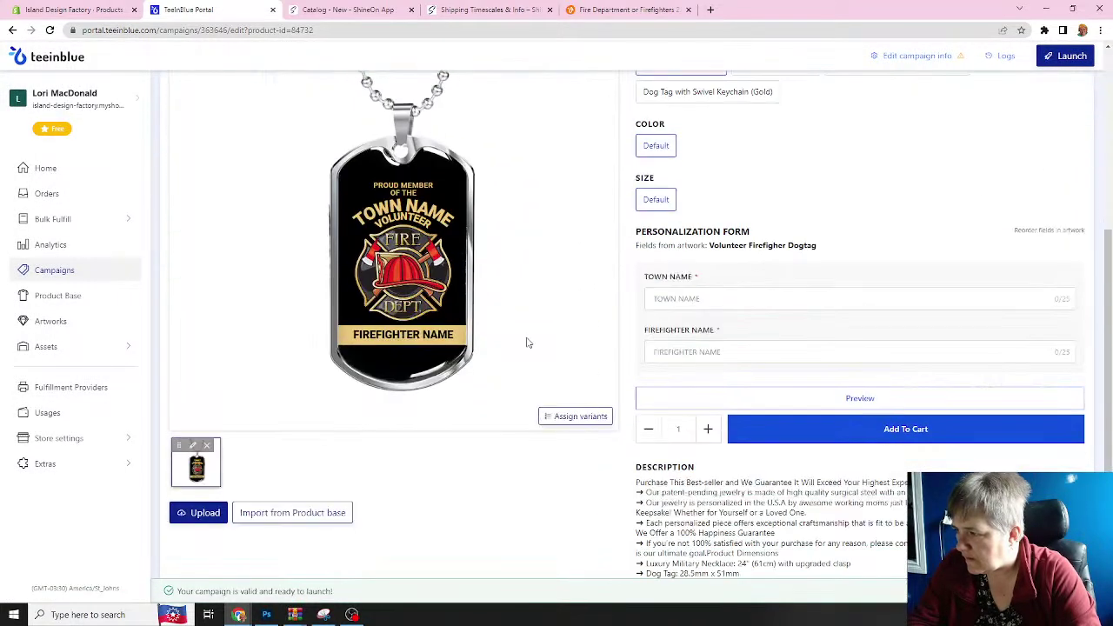
{"action": "left_click", "coordinate": [572, 418]}
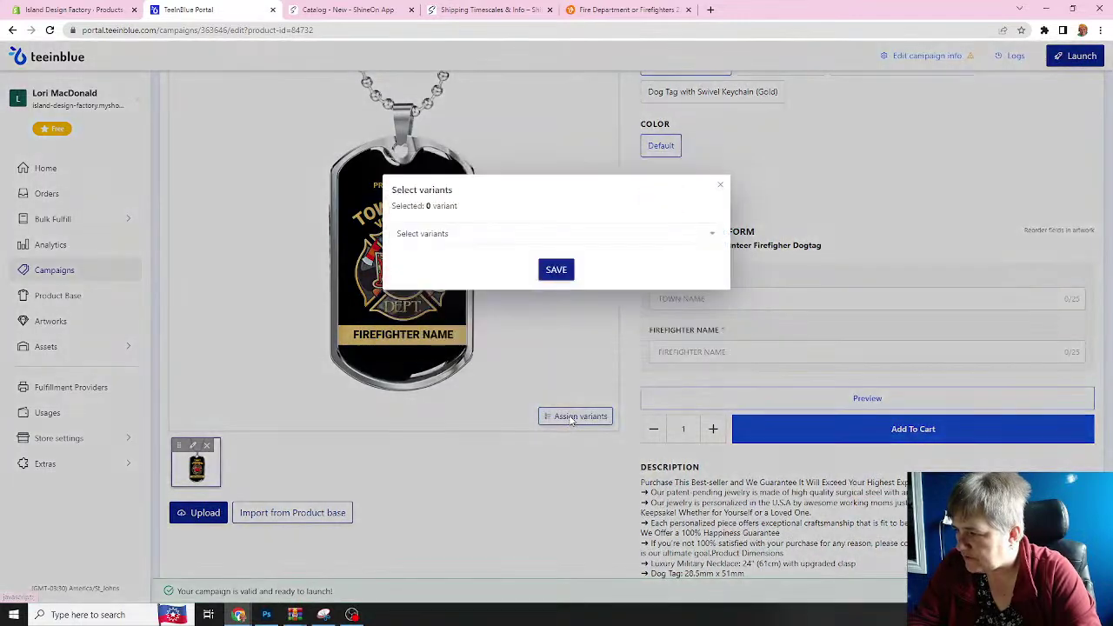
{"action": "left_click", "coordinate": [518, 235]}
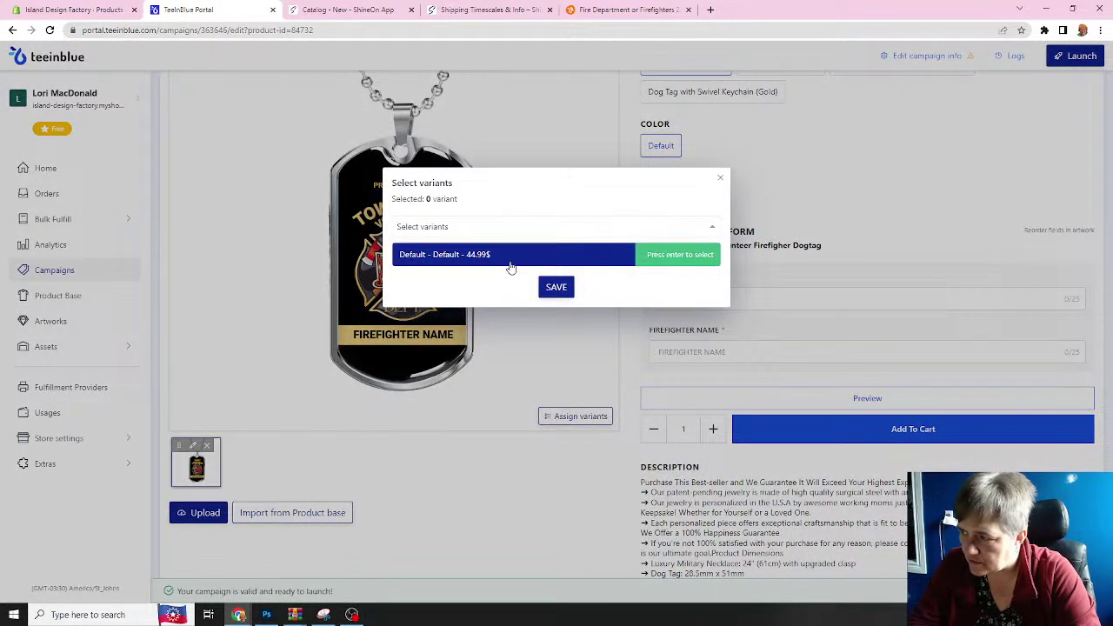
{"action": "left_click", "coordinate": [512, 254]}
{"action": "left_click", "coordinate": [557, 309]}
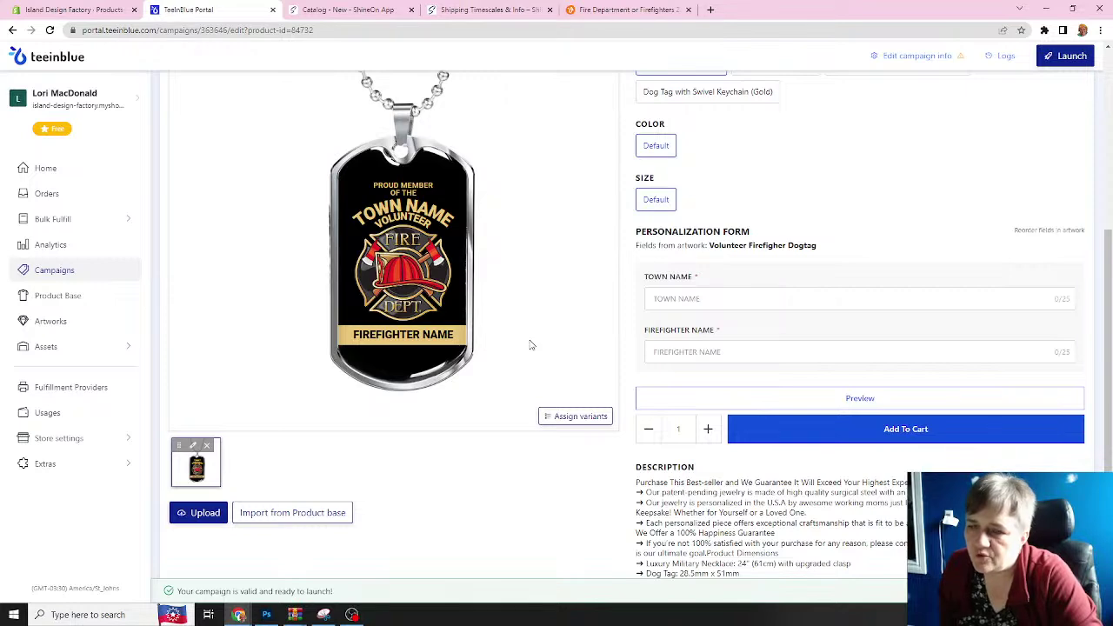
{"action": "scroll", "coordinate": [532, 345], "scroll_direction": "up", "scroll_amount": 1}
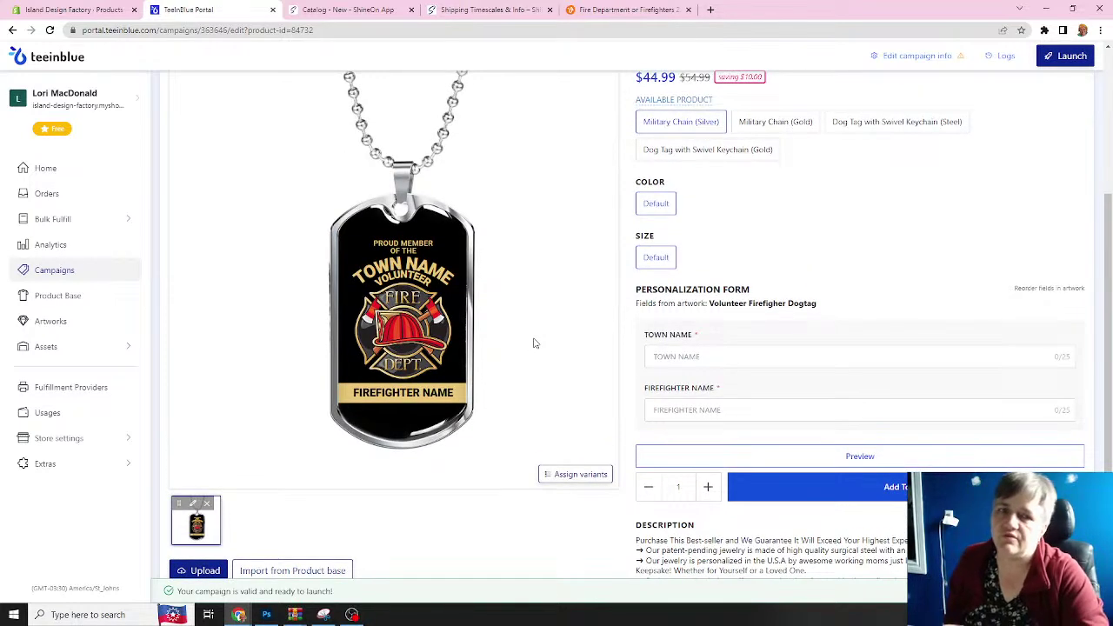
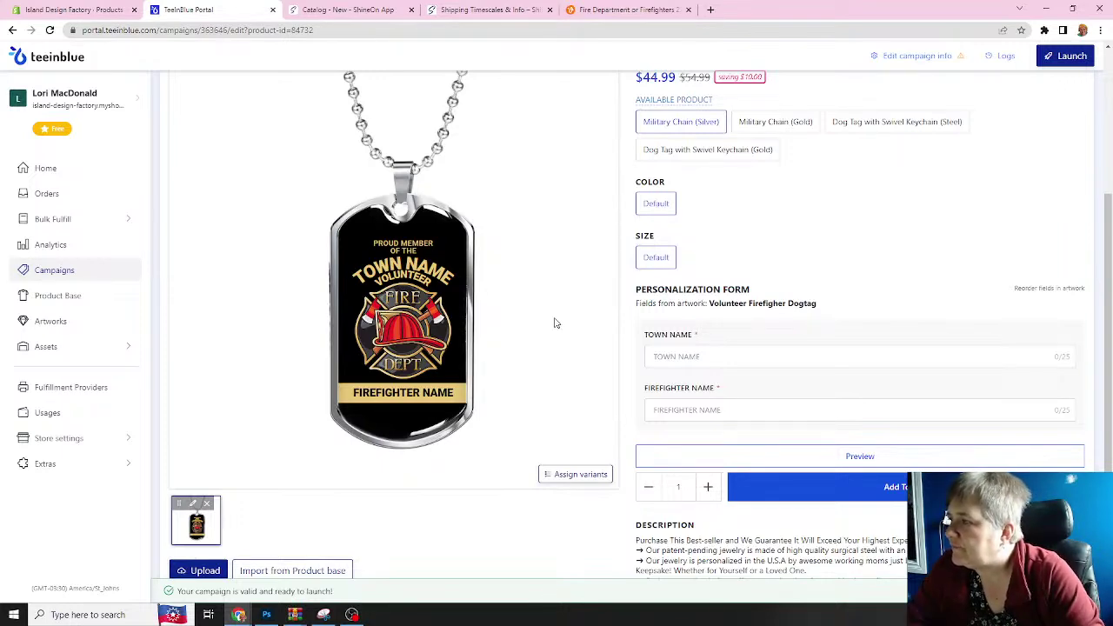
- Launch the Volunteer Firefighter Dog Tag campaign to Shopify and dismiss the publishing notice
{"action": "scroll", "coordinate": [544, 323], "scroll_direction": "up", "scroll_amount": 1}
{"action": "scroll", "coordinate": [545, 324], "scroll_direction": "up", "scroll_amount": 3}
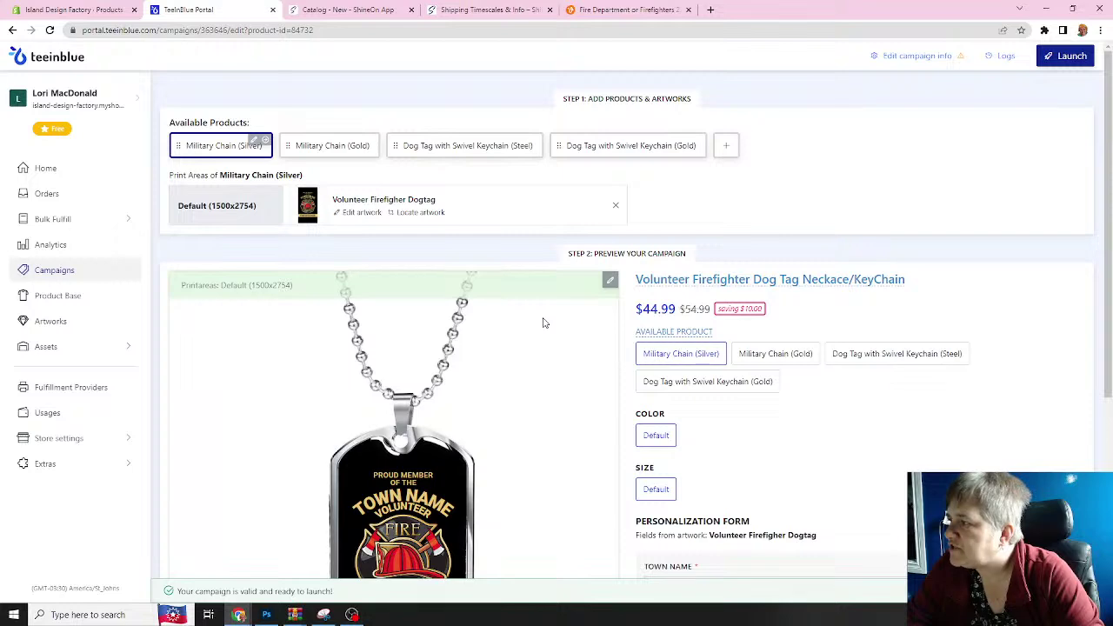
{"action": "scroll", "coordinate": [545, 323], "scroll_direction": "down", "scroll_amount": 5}
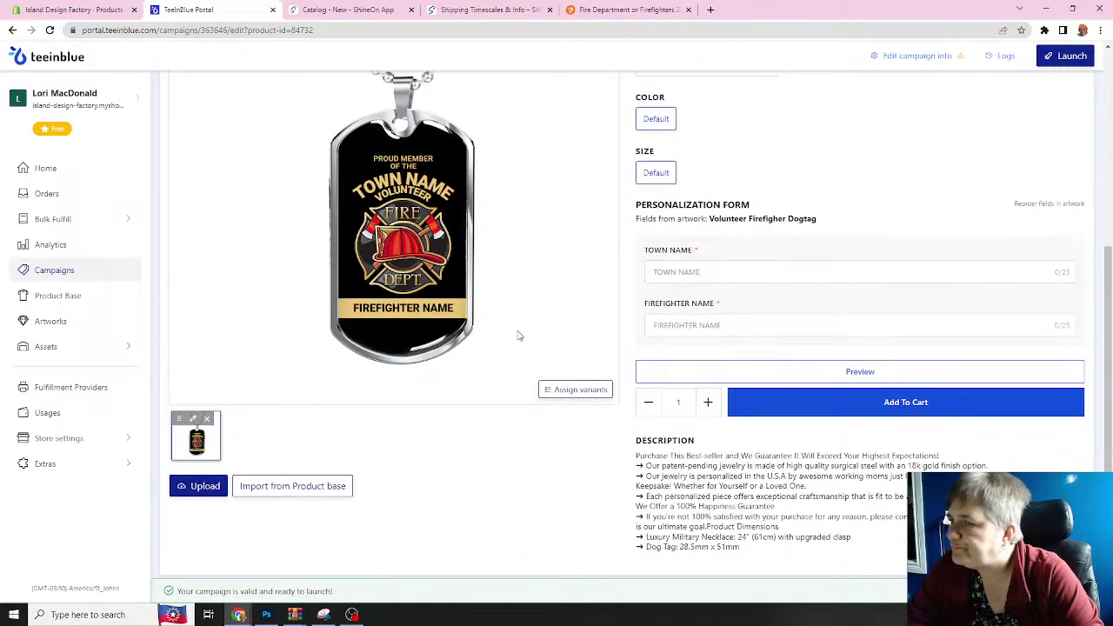
{"action": "left_click", "coordinate": [1067, 59]}
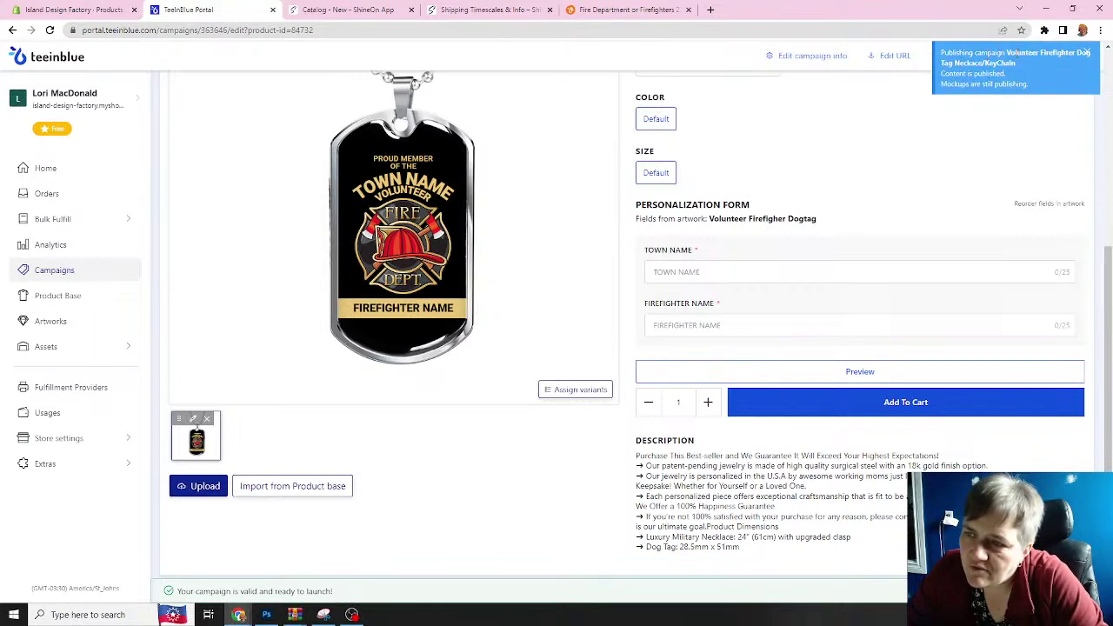
{"action": "left_click", "coordinate": [1086, 53]}
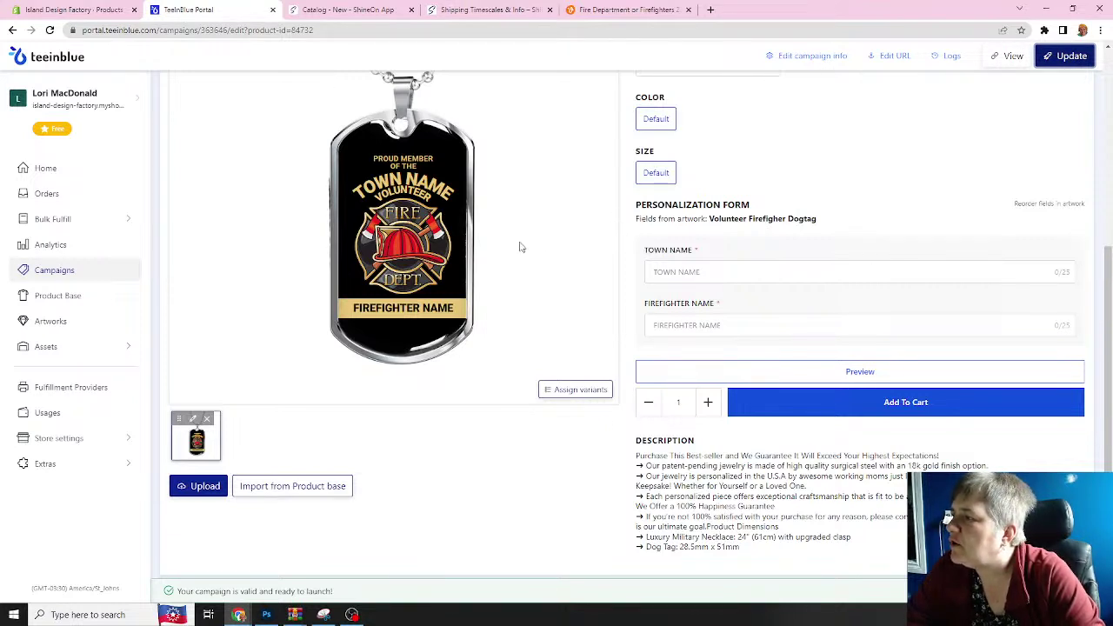
- Sort the Shopify product list by Created, newest first
{"action": "left_click", "coordinate": [84, 11]}
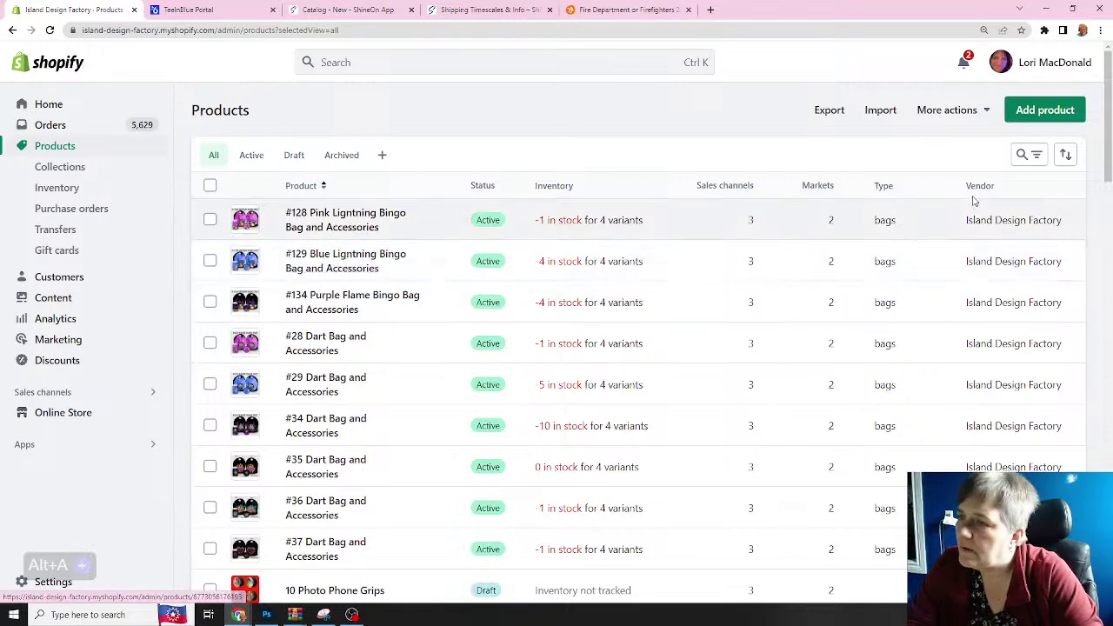
{"action": "left_click", "coordinate": [1065, 155]}
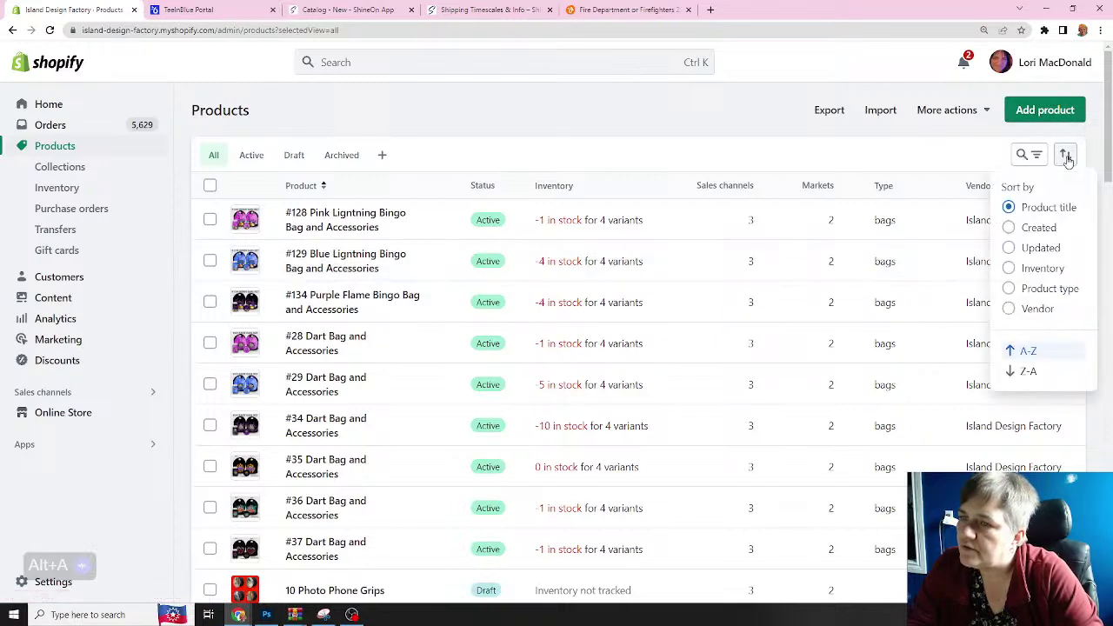
{"action": "left_click", "coordinate": [1035, 227]}
{"action": "left_click", "coordinate": [1037, 371]}
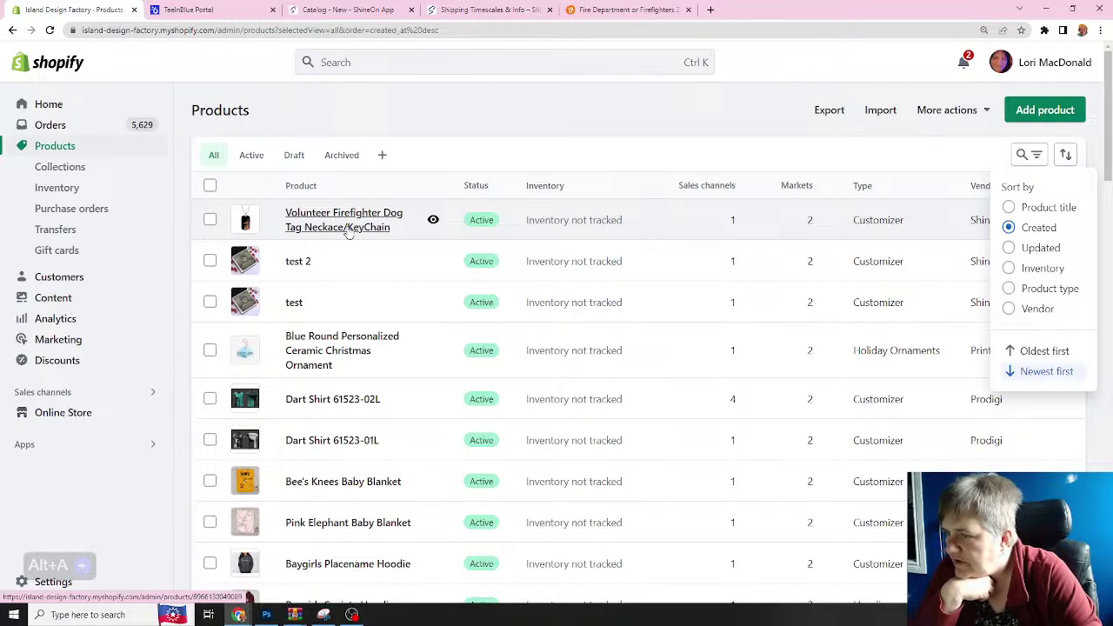
- Open the firefighter dog tag product and add it to the Jewellry collection
{"action": "left_click", "coordinate": [343, 227]}
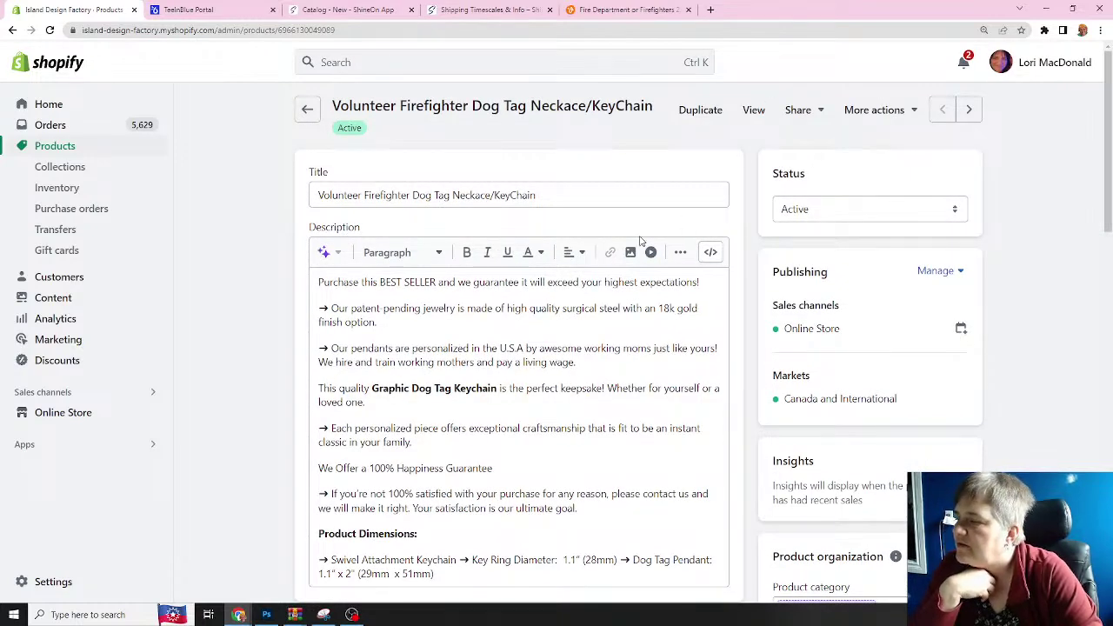
{"action": "scroll", "coordinate": [641, 241], "scroll_direction": "down", "scroll_amount": 5}
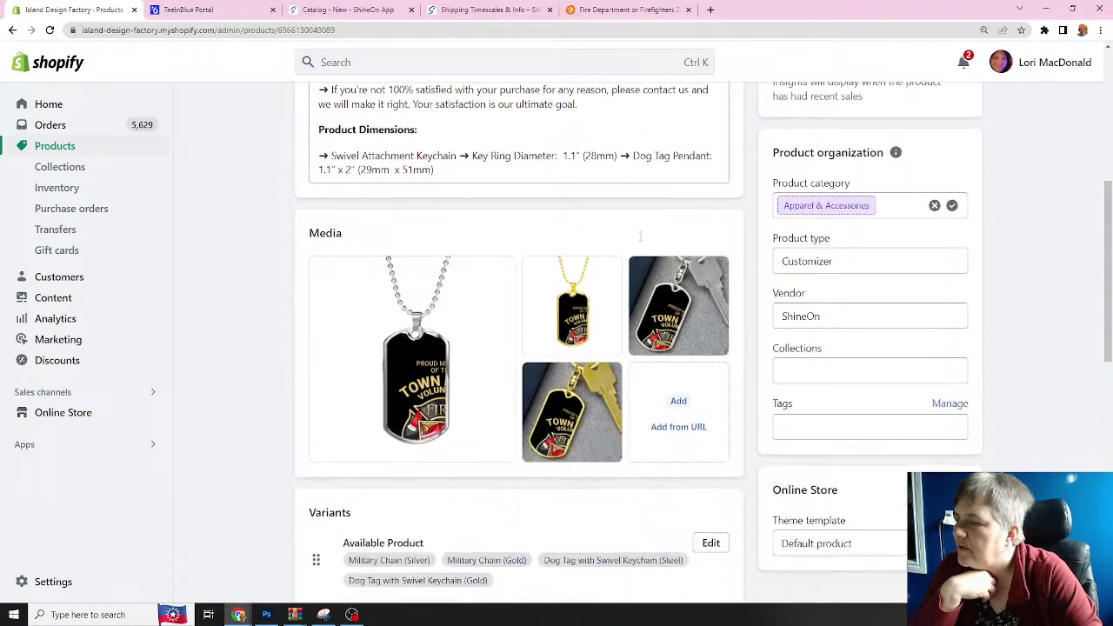
{"action": "scroll", "coordinate": [641, 236], "scroll_direction": "down", "scroll_amount": 2}
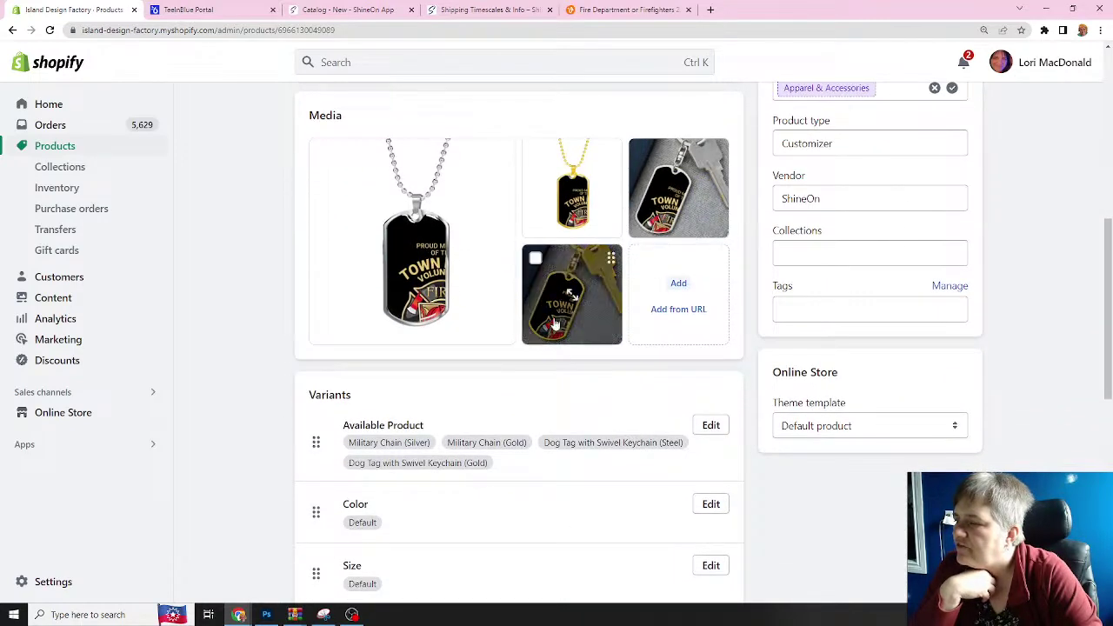
{"action": "left_click", "coordinate": [802, 252]}
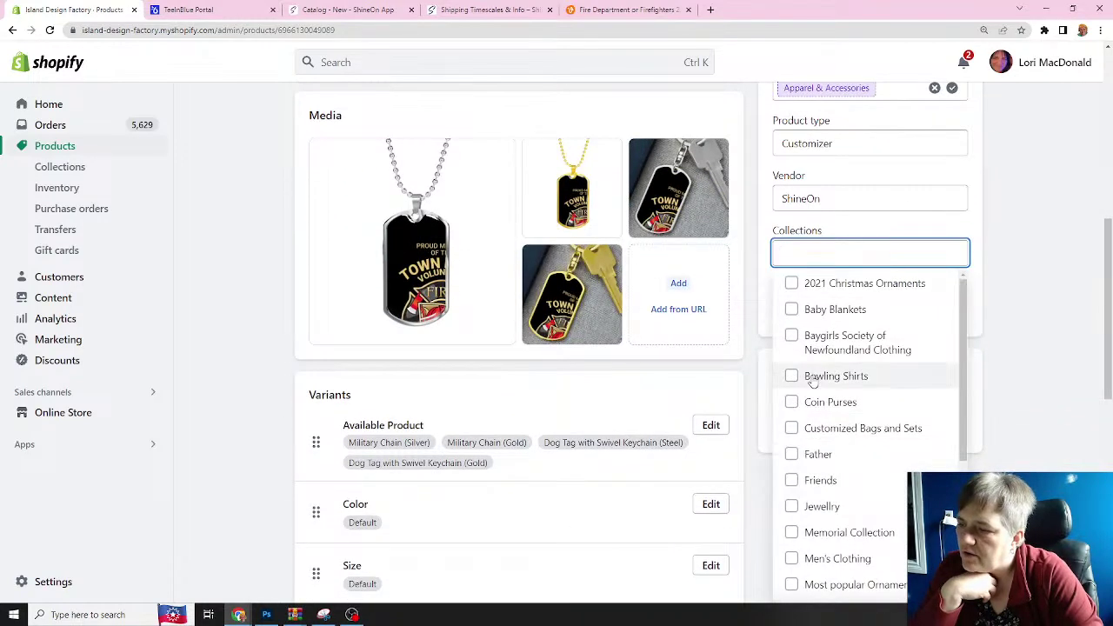
{"action": "left_click", "coordinate": [792, 506]}
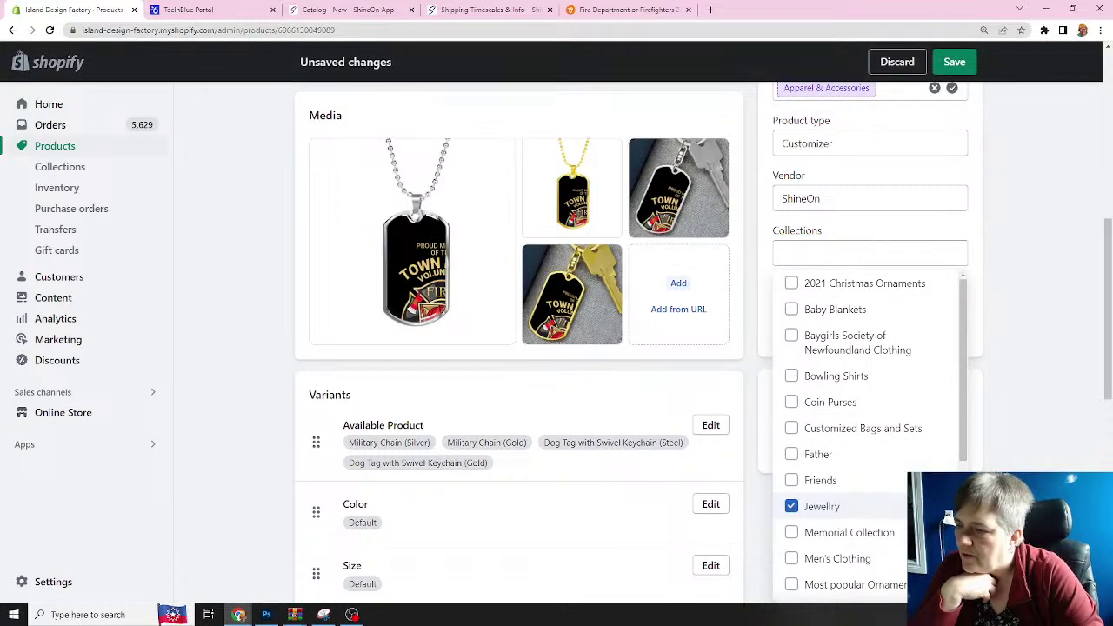
{"action": "left_click", "coordinate": [807, 506]}
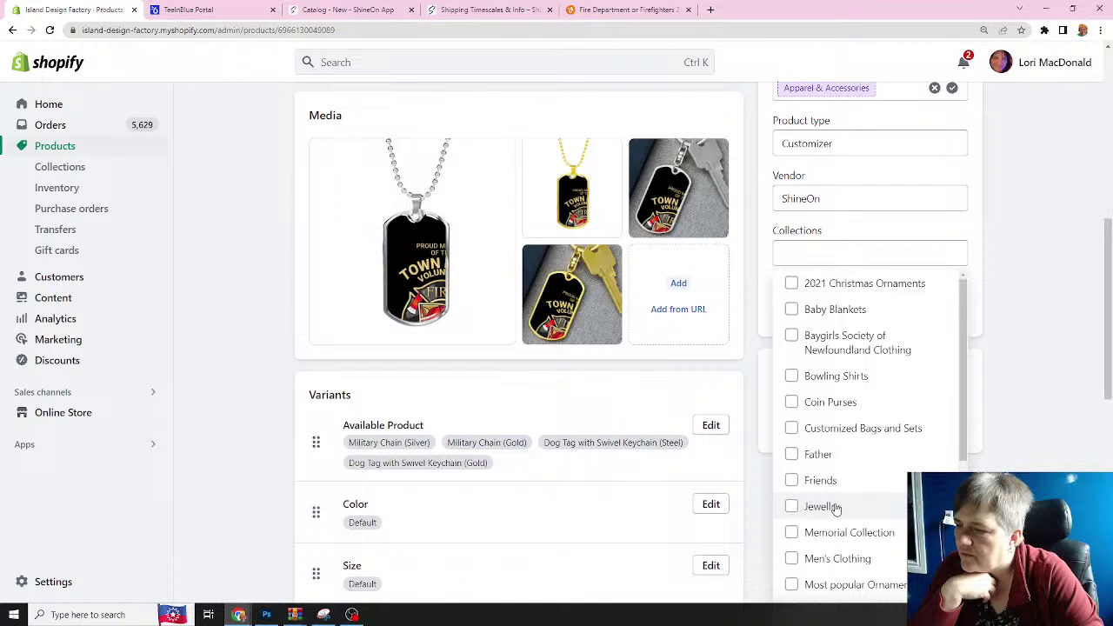
{"action": "left_click", "coordinate": [806, 507]}
{"action": "left_click", "coordinate": [1011, 435]}
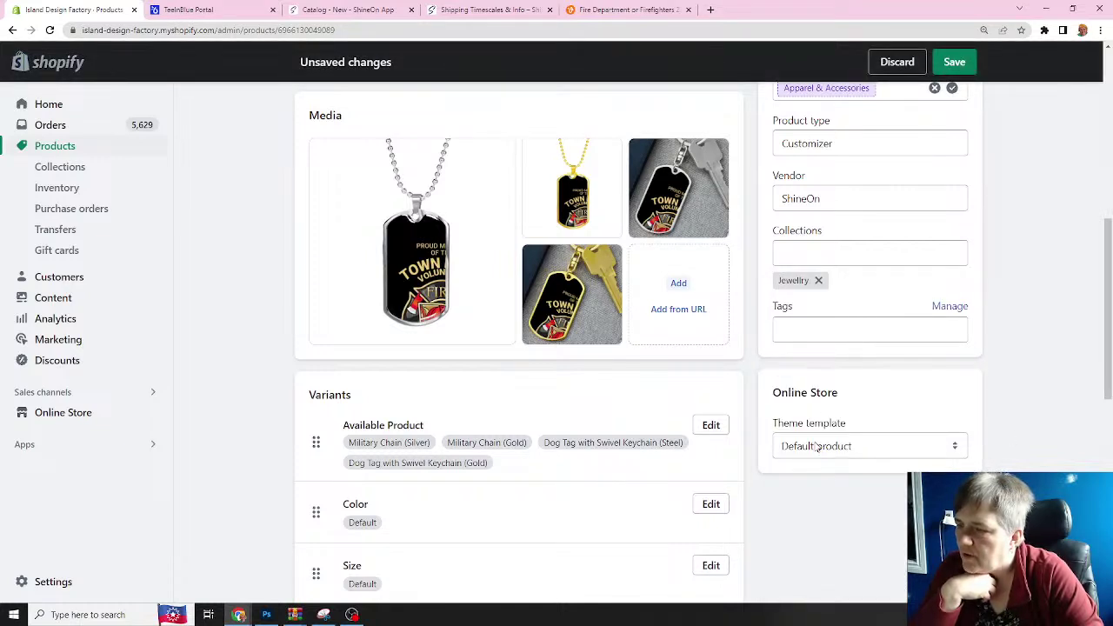
- Select the Tags field, then view image 2 of 4, the gold chain mockup, full size
{"action": "scroll", "coordinate": [817, 439], "scroll_direction": "up", "scroll_amount": 1}
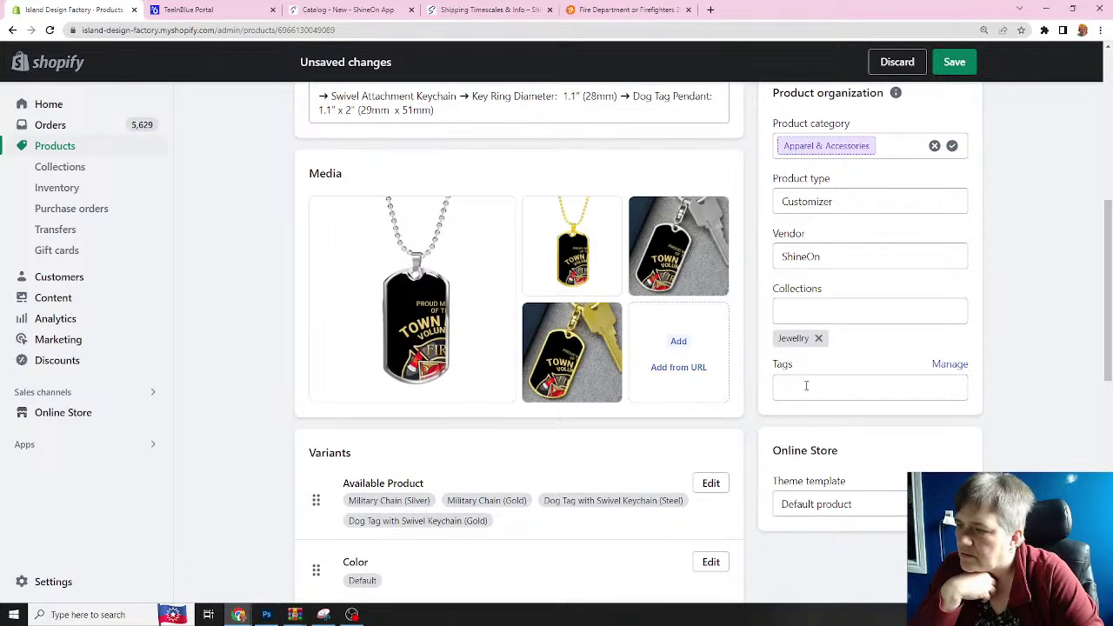
{"action": "left_click", "coordinate": [807, 388]}
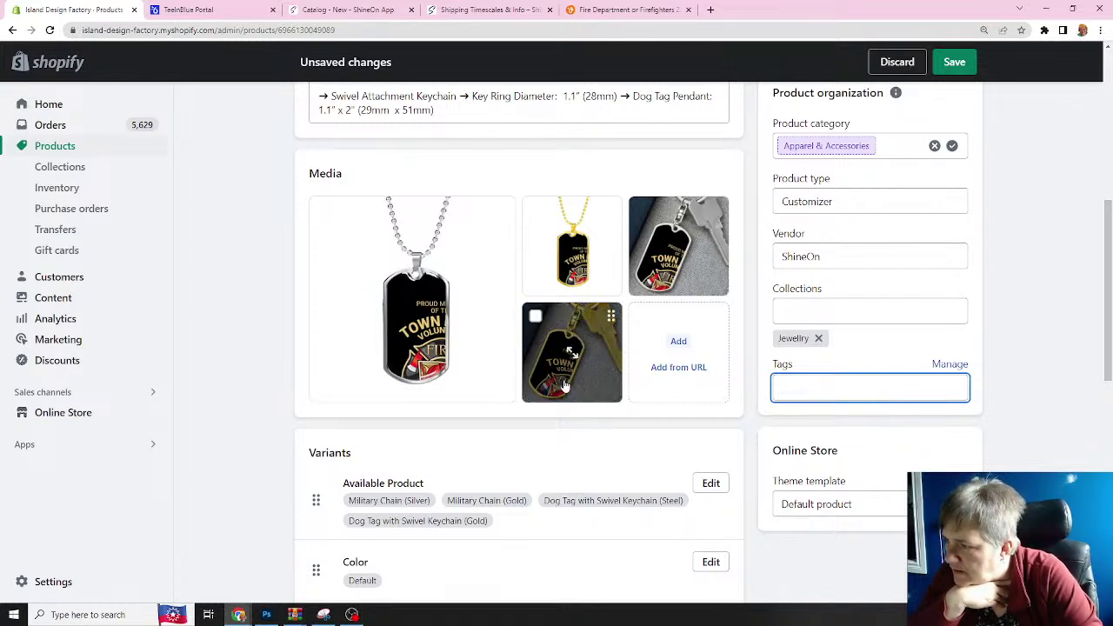
{"action": "scroll", "coordinate": [565, 404], "scroll_direction": "up", "scroll_amount": 2}
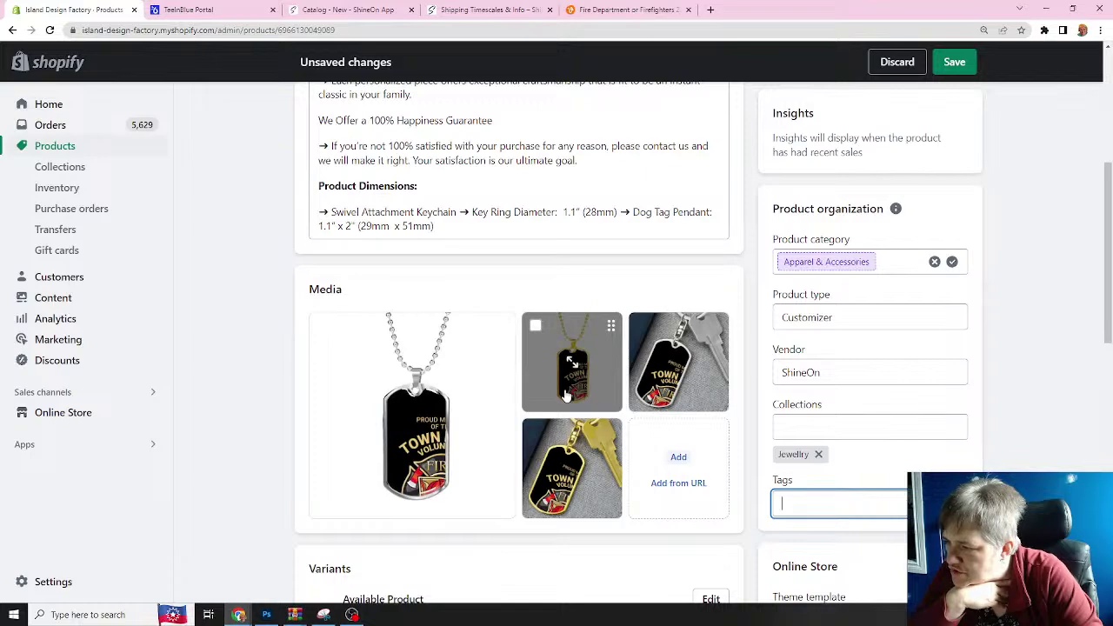
{"action": "scroll", "coordinate": [565, 395], "scroll_direction": "up", "scroll_amount": 4}
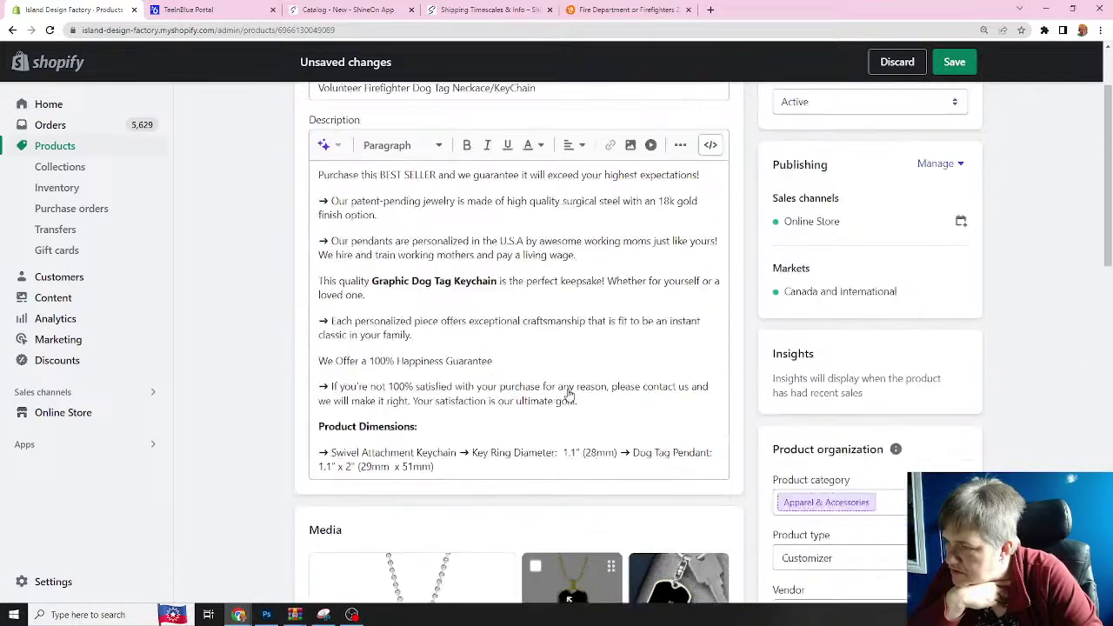
{"action": "scroll", "coordinate": [565, 389], "scroll_direction": "down", "scroll_amount": 5}
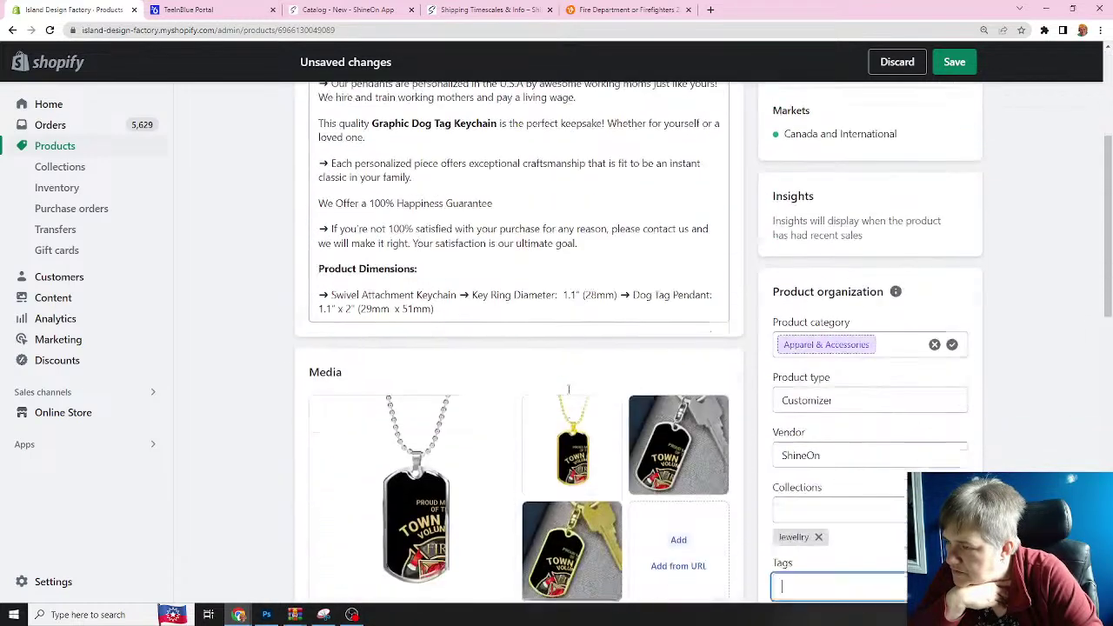
{"action": "left_click", "coordinate": [573, 337]}
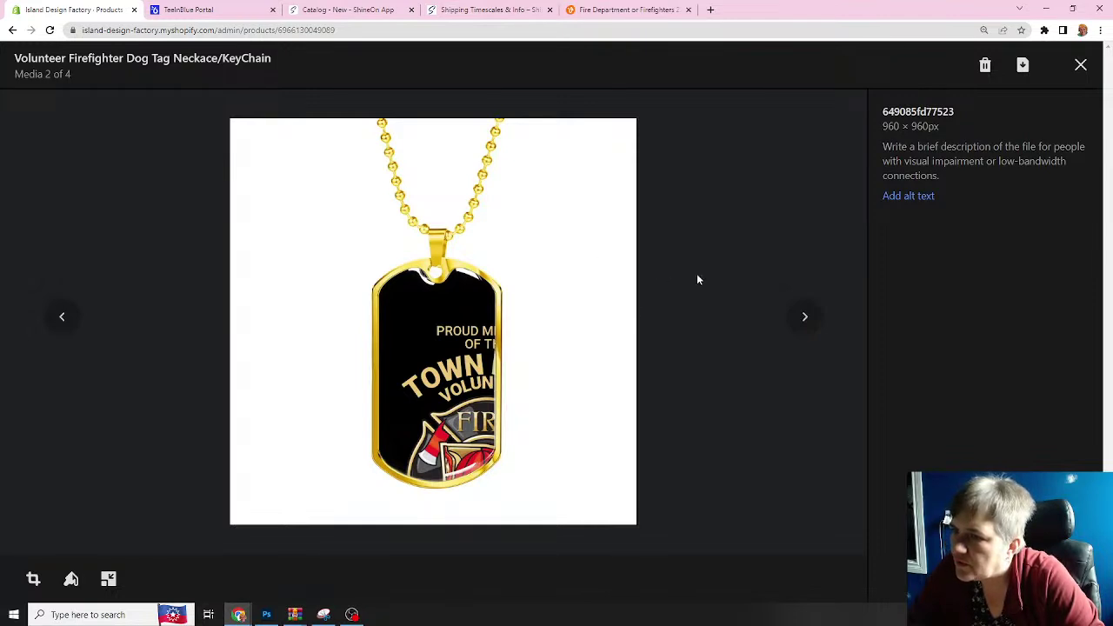
- In Teeinblue, preview the Military Chain (Gold) and Swivel Keychain (Steel) variants
{"action": "left_click", "coordinate": [217, 12]}
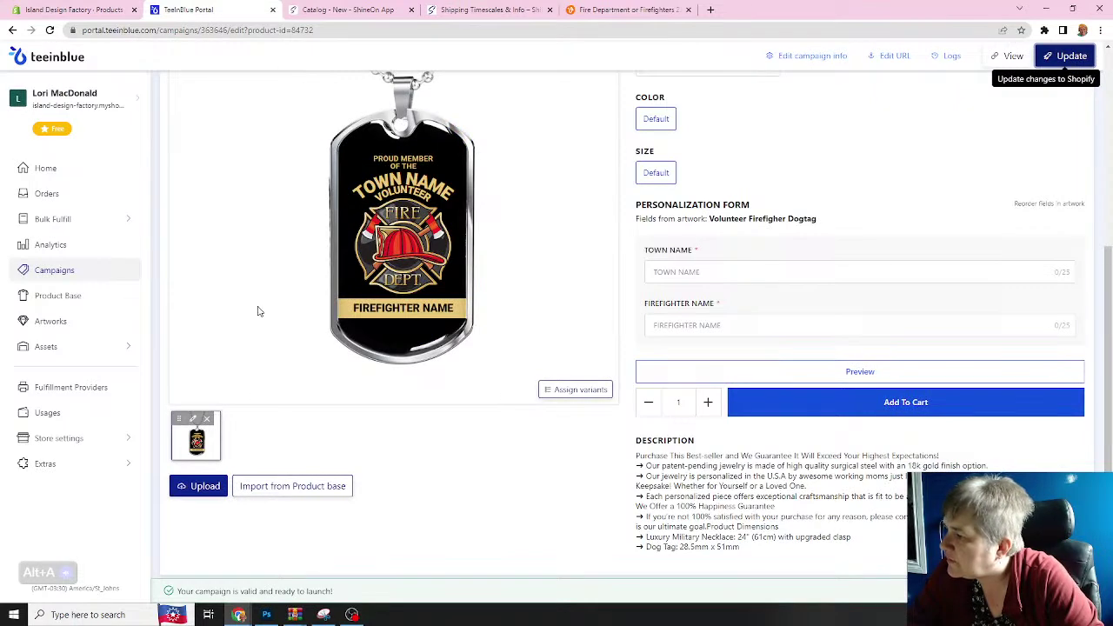
{"action": "scroll", "coordinate": [482, 287], "scroll_direction": "up", "scroll_amount": 3}
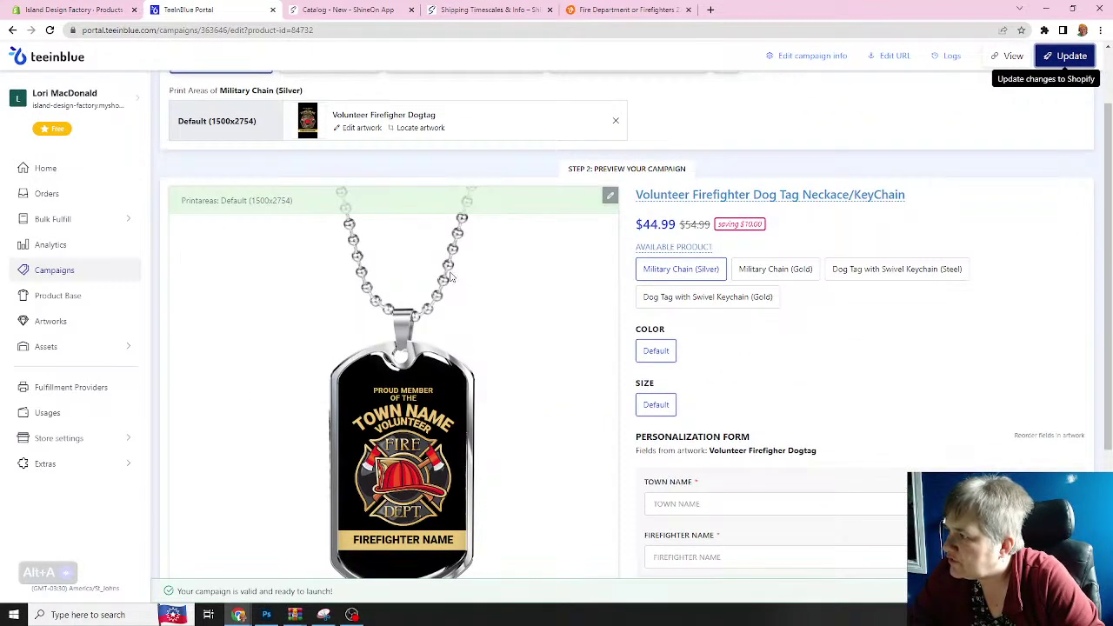
{"action": "scroll", "coordinate": [451, 276], "scroll_direction": "down", "scroll_amount": 1}
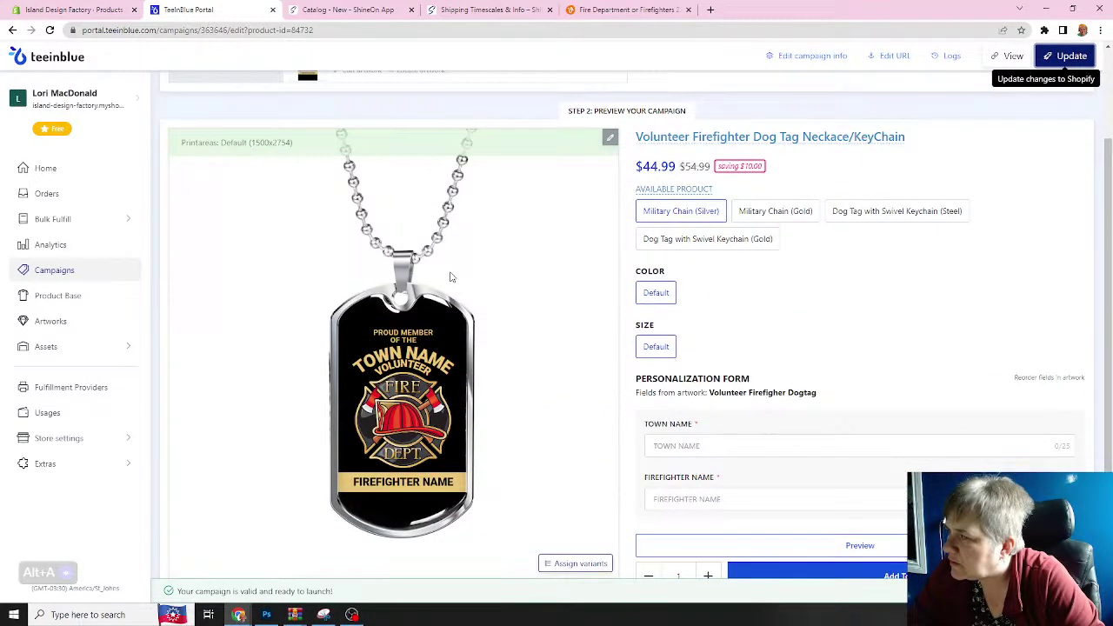
{"action": "scroll", "coordinate": [450, 277], "scroll_direction": "down", "scroll_amount": 2}
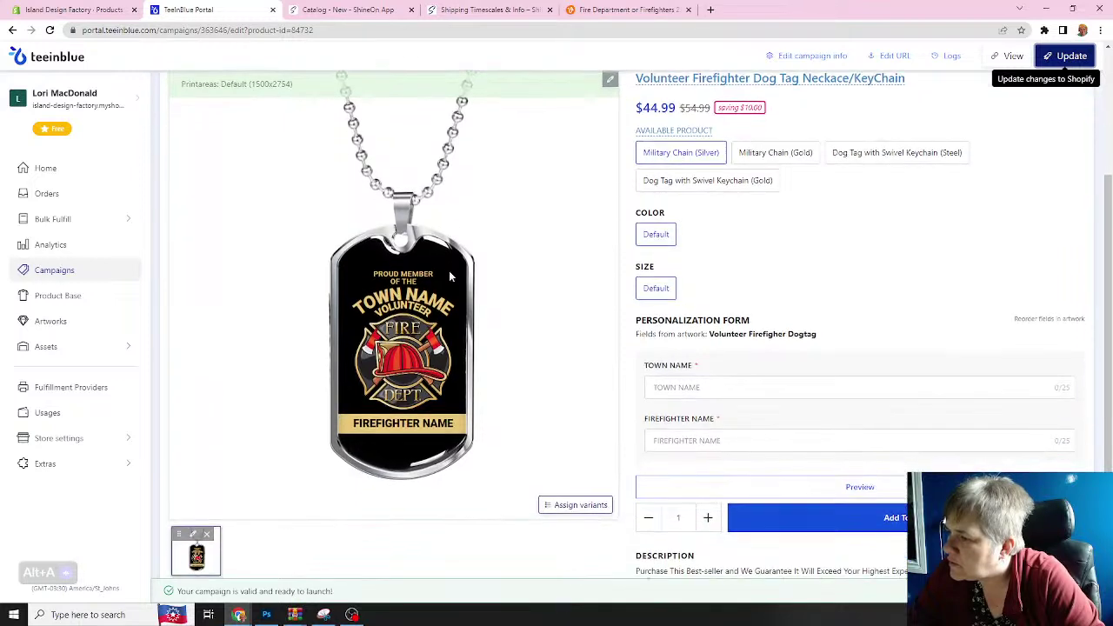
{"action": "scroll", "coordinate": [451, 276], "scroll_direction": "up", "scroll_amount": 5}
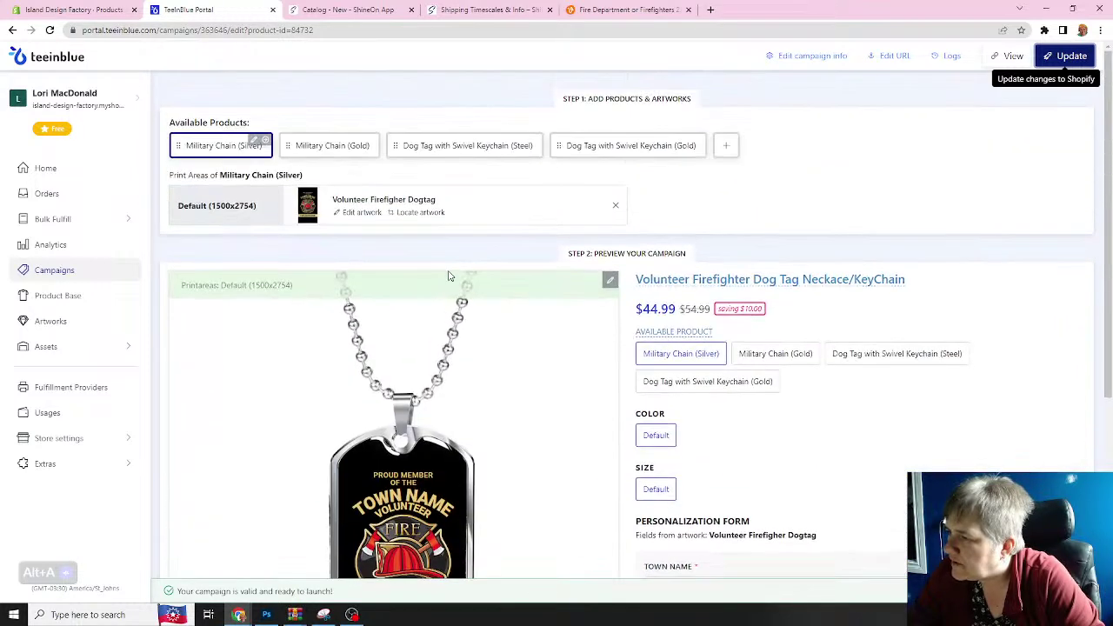
{"action": "left_click", "coordinate": [769, 360]}
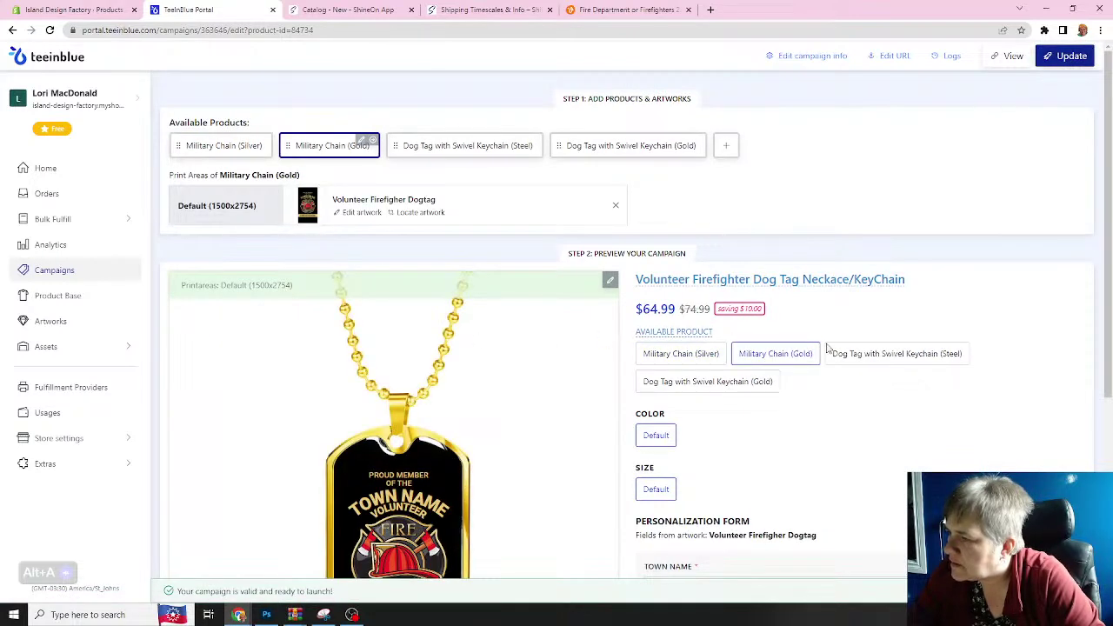
{"action": "left_click", "coordinate": [875, 357]}
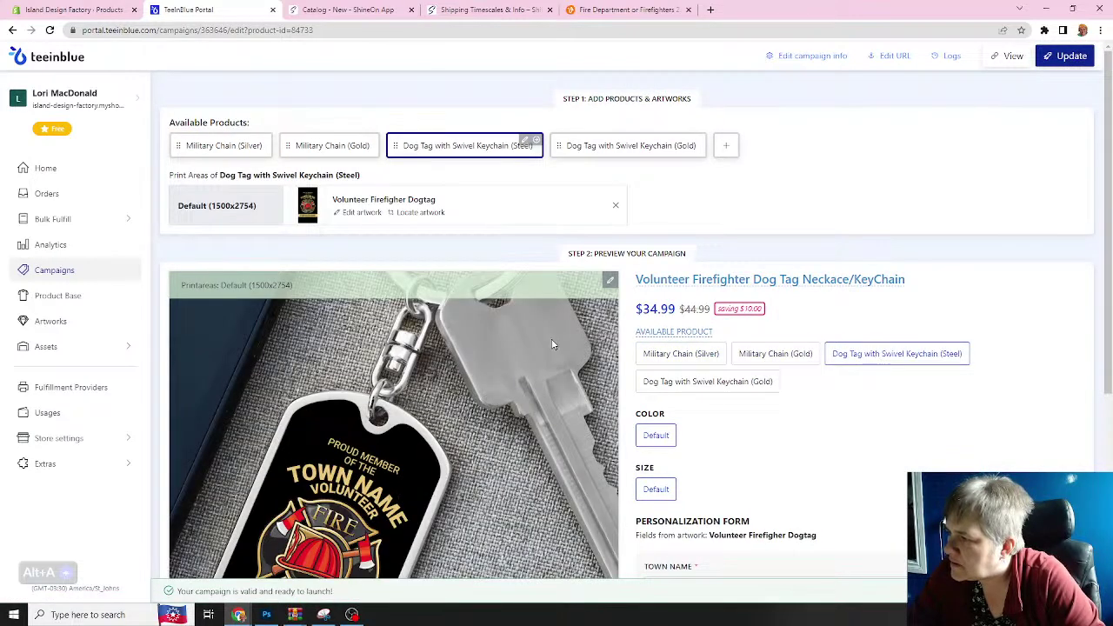
- Open the keychain image's mockup editor and cancel it without saving
{"action": "scroll", "coordinate": [551, 345], "scroll_direction": "down", "scroll_amount": 3}
{"action": "mouse_move", "coordinate": [194, 449]}
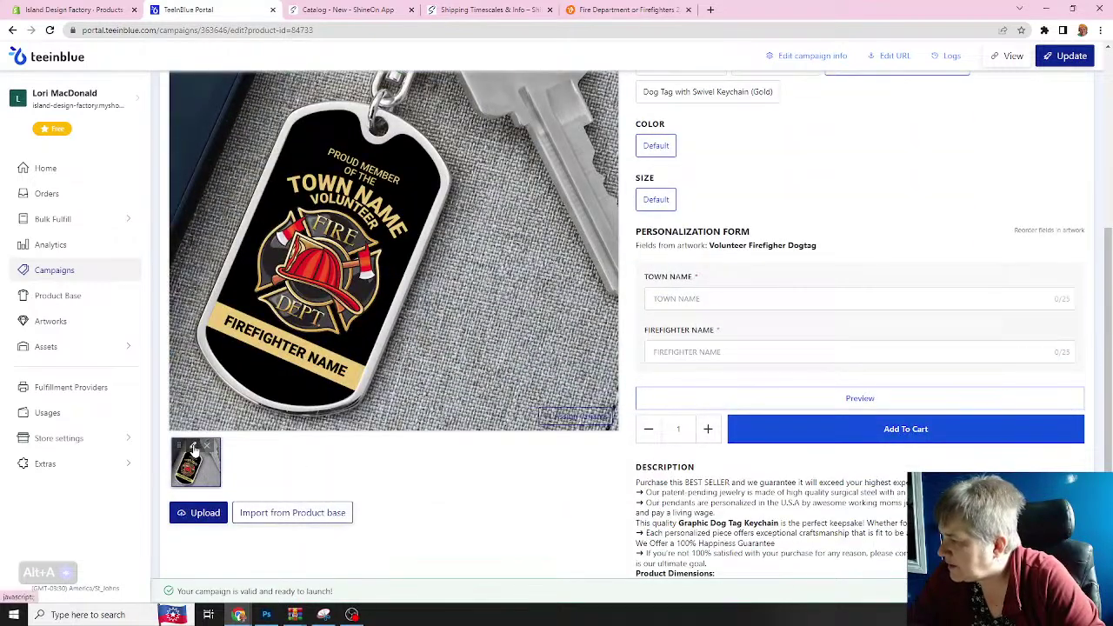
{"action": "left_click", "coordinate": [194, 449]}
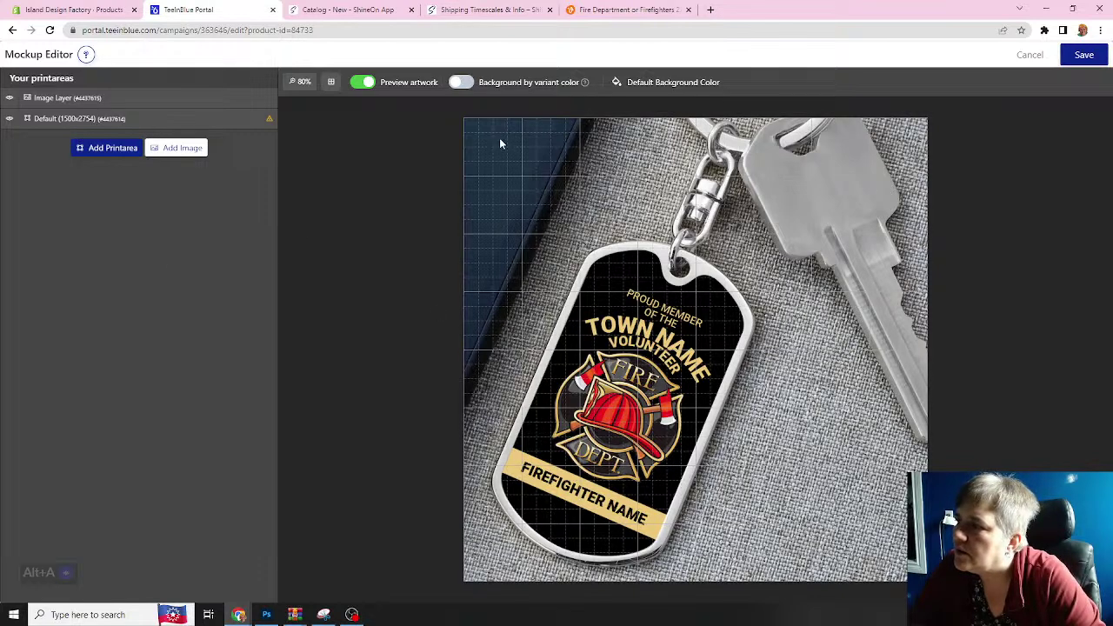
{"action": "left_click", "coordinate": [1030, 56]}
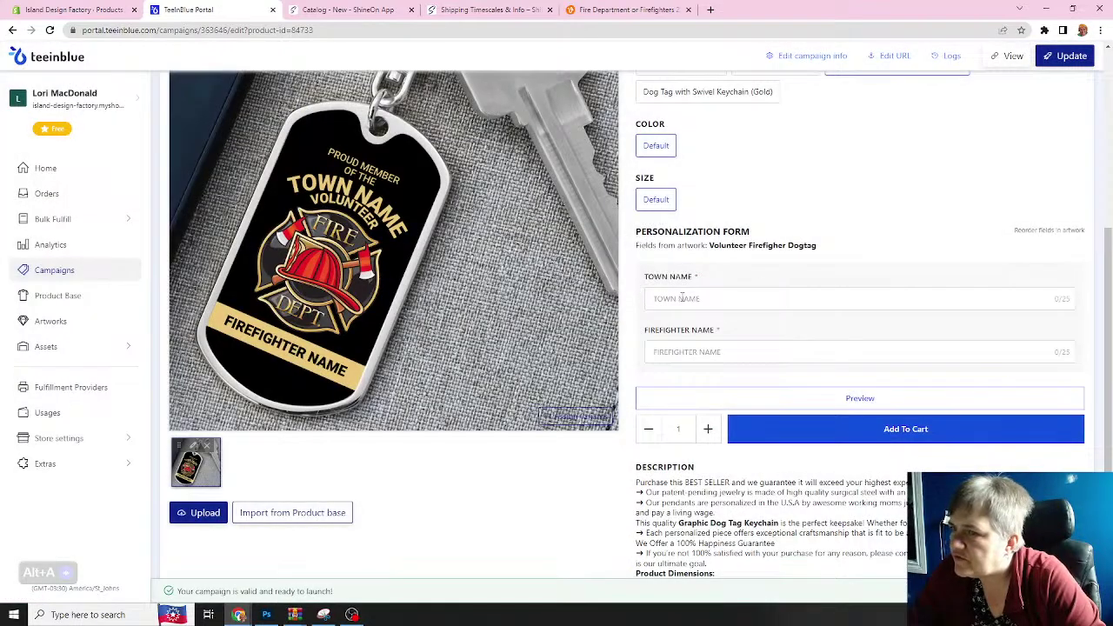
- Update the campaign to push its latest changes to Shopify
{"action": "scroll", "coordinate": [840, 276], "scroll_direction": "up", "scroll_amount": 3}
{"action": "scroll", "coordinate": [840, 275], "scroll_direction": "up", "scroll_amount": 1}
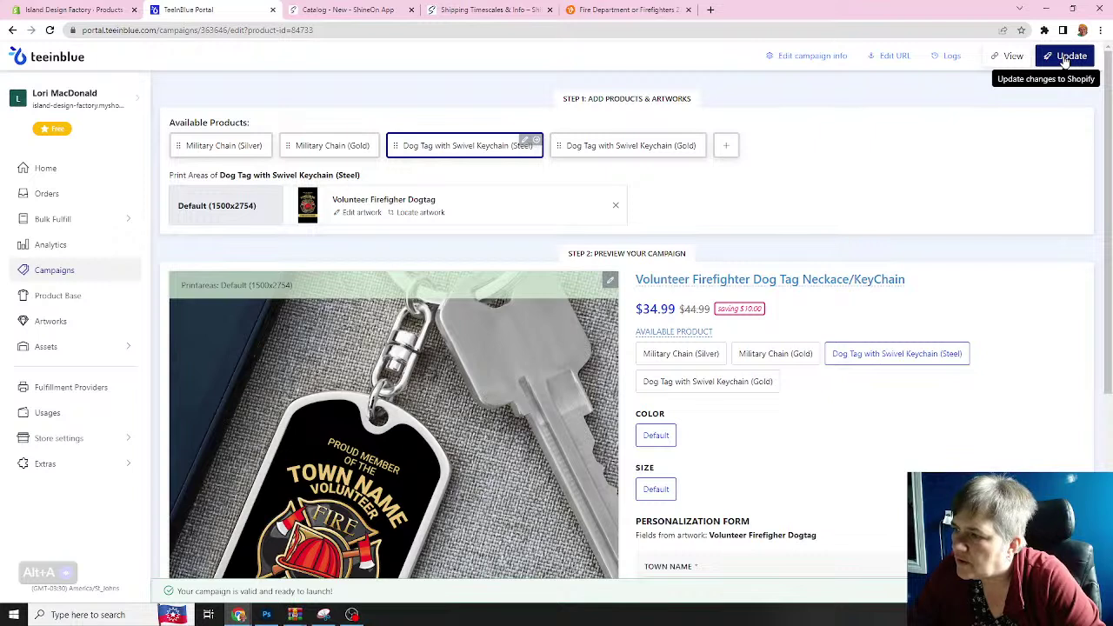
{"action": "left_click", "coordinate": [1065, 59]}
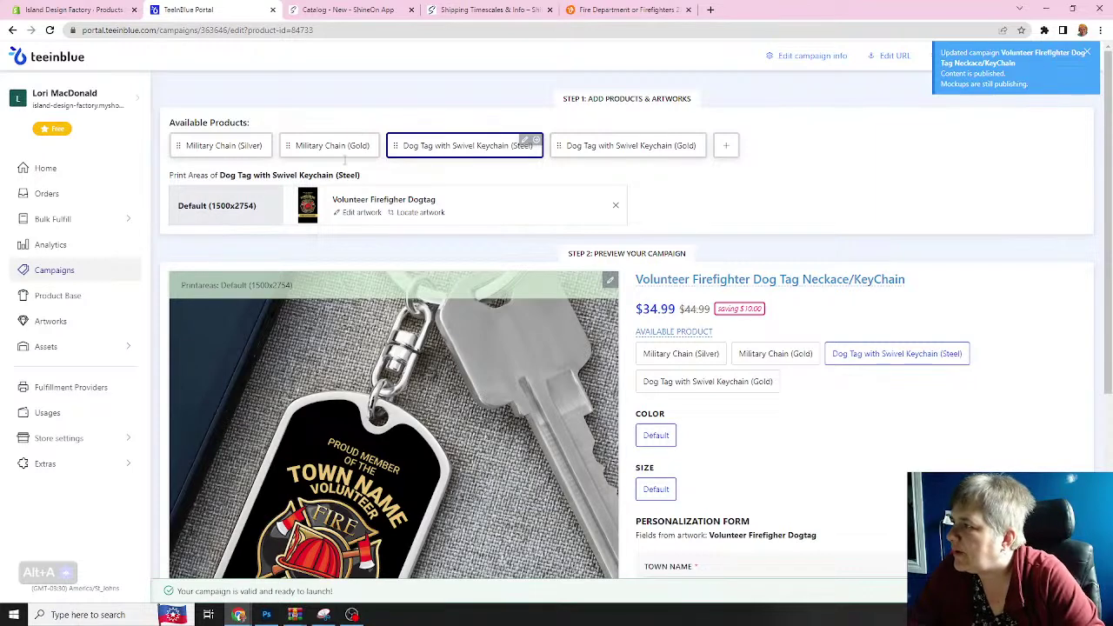
- In Shopify admin, close the image viewer and preview the dog tag product on the storefront
{"action": "left_click", "coordinate": [77, 11]}
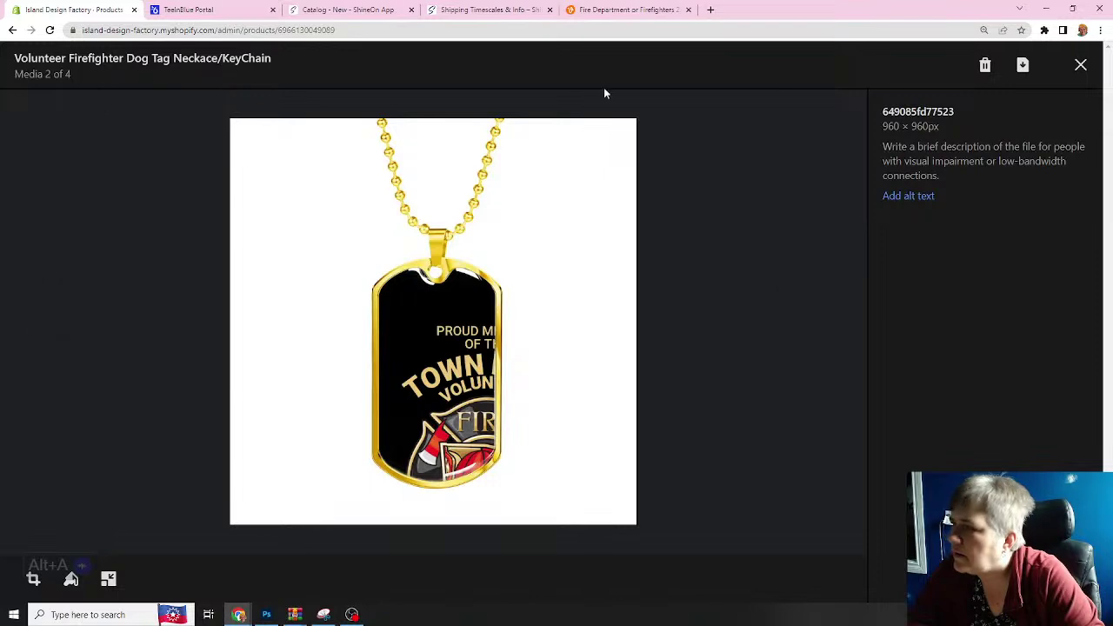
{"action": "left_click", "coordinate": [1080, 64]}
{"action": "scroll", "coordinate": [661, 218], "scroll_direction": "up", "scroll_amount": 5}
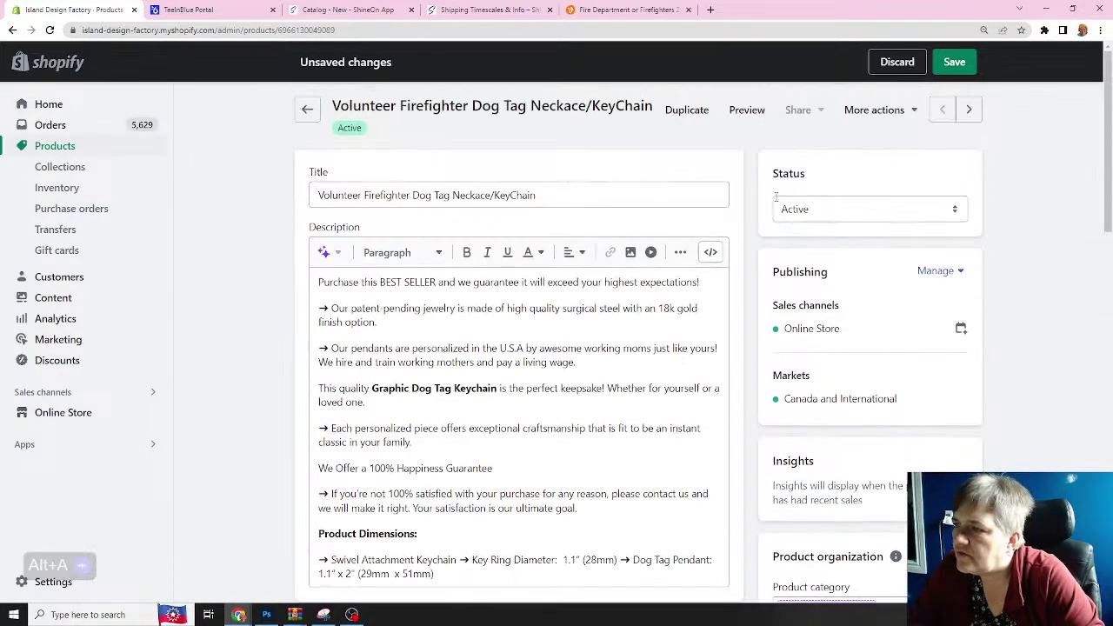
{"action": "left_click", "coordinate": [747, 111]}
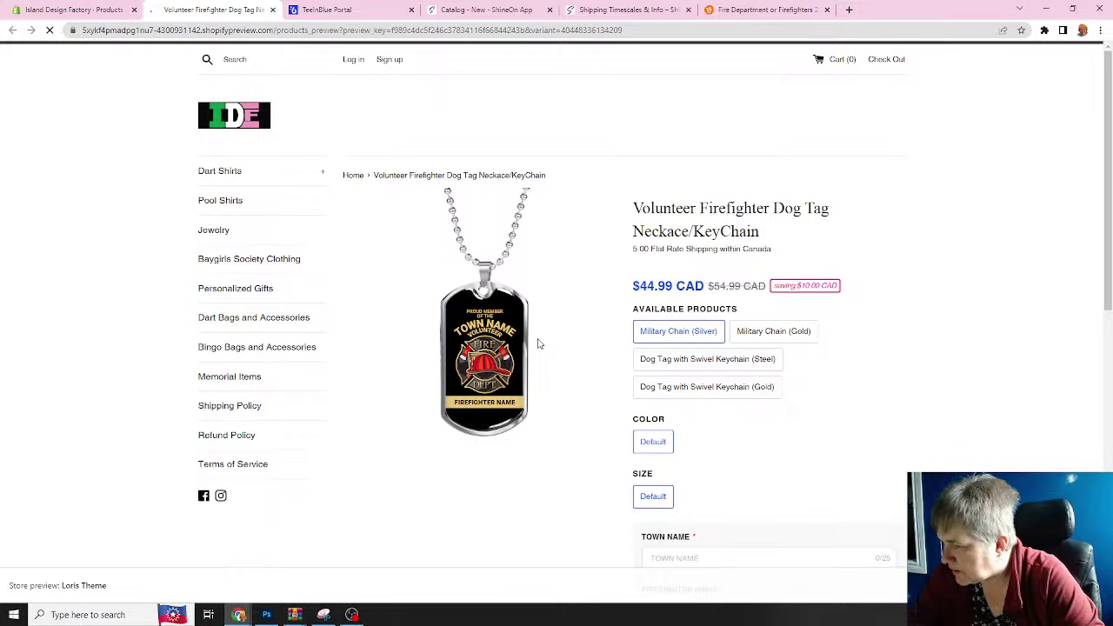
- Enter TWILLINGATE as the Town Name on the storefront preview
{"action": "scroll", "coordinate": [560, 360], "scroll_direction": "down", "scroll_amount": 1}
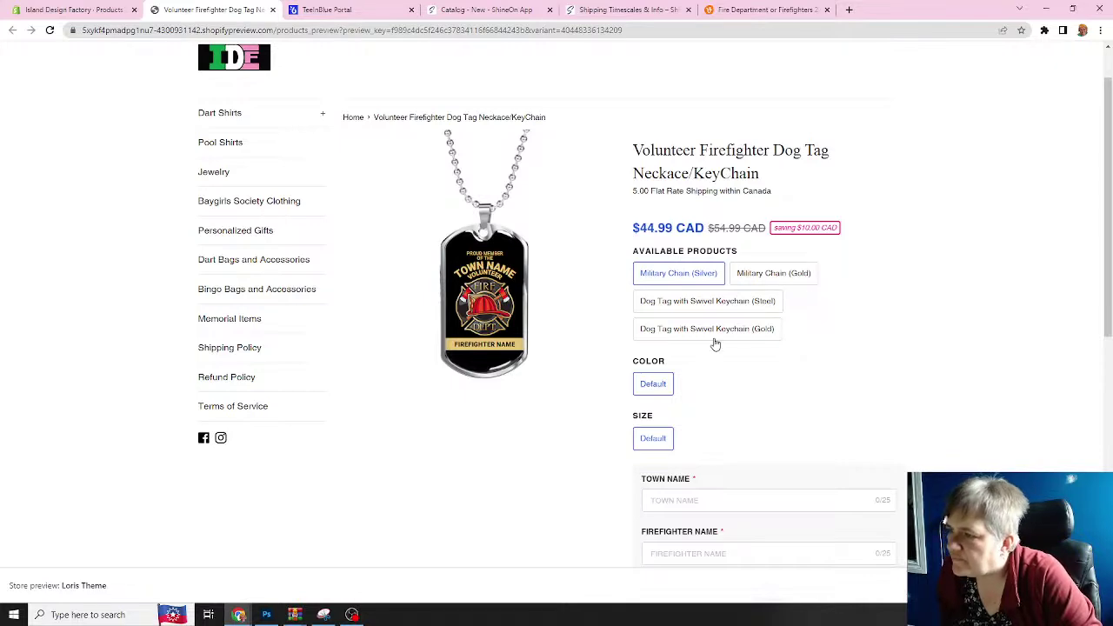
{"action": "scroll", "coordinate": [715, 344], "scroll_direction": "down", "scroll_amount": 1}
{"action": "left_click", "coordinate": [675, 442]}
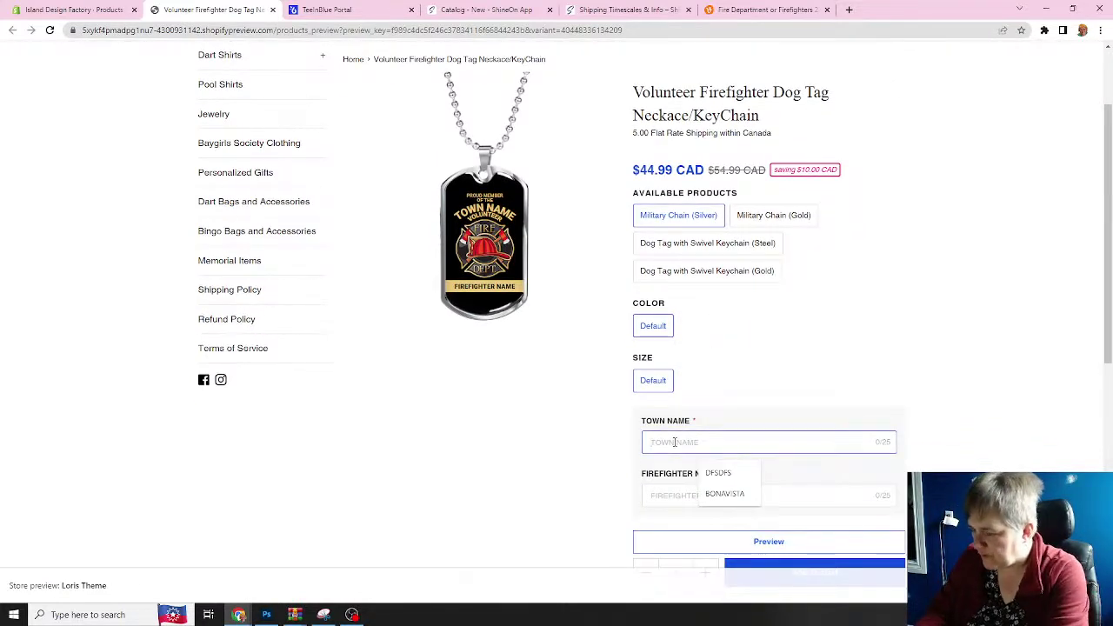
{"action": "type", "text": "TWILLINGATE"}
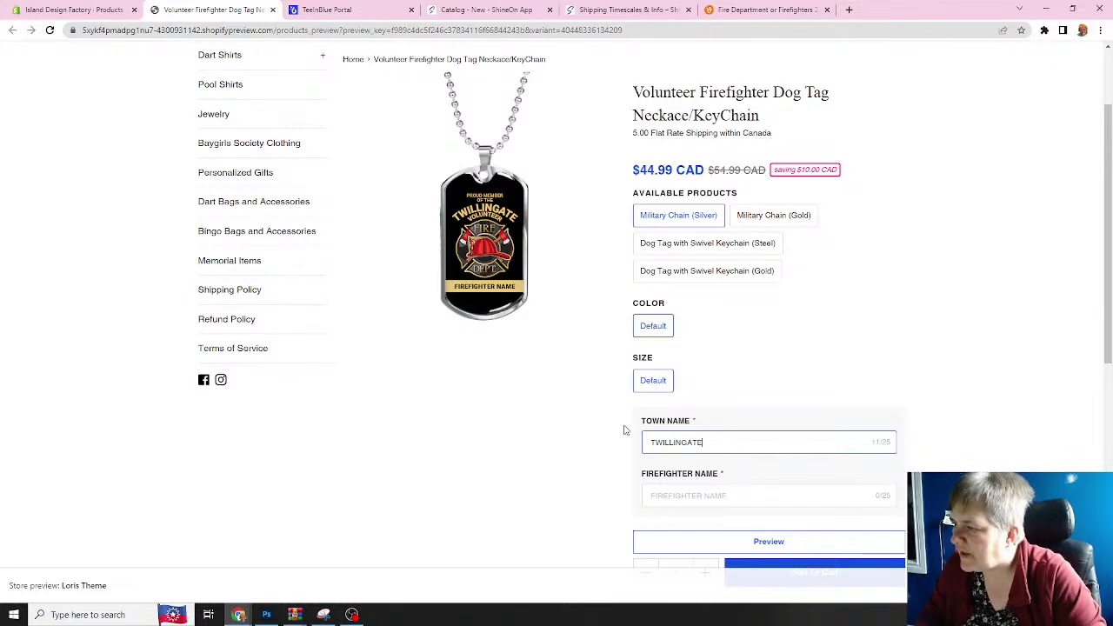
- Try a test name in the Firefighter Name field, then erase it
{"action": "left_click", "coordinate": [661, 494]}
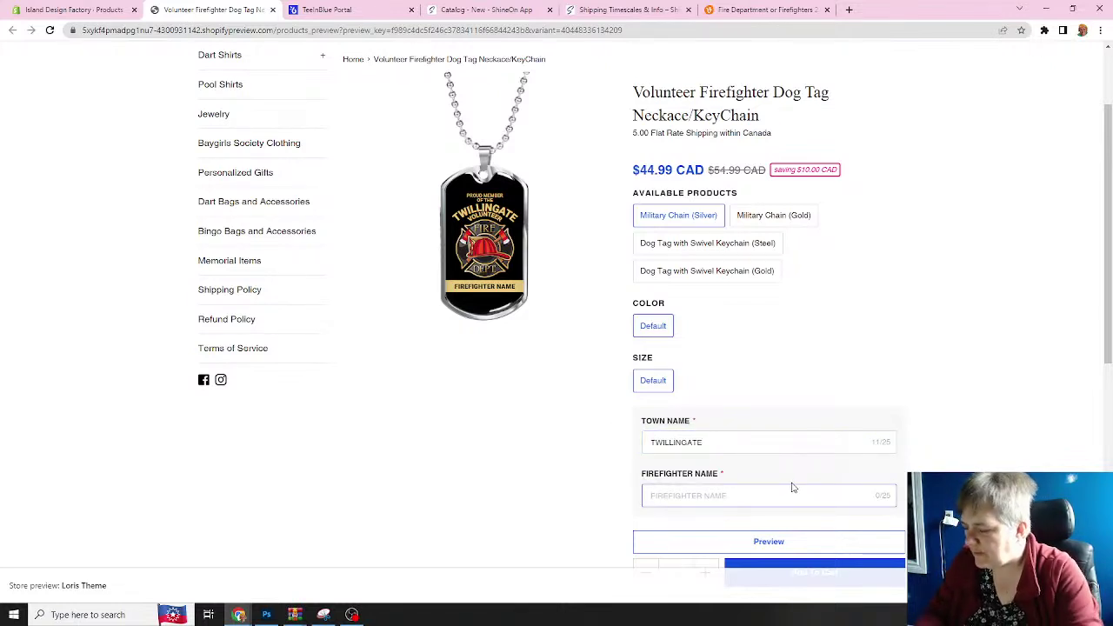
{"action": "type", "text": "DON"}
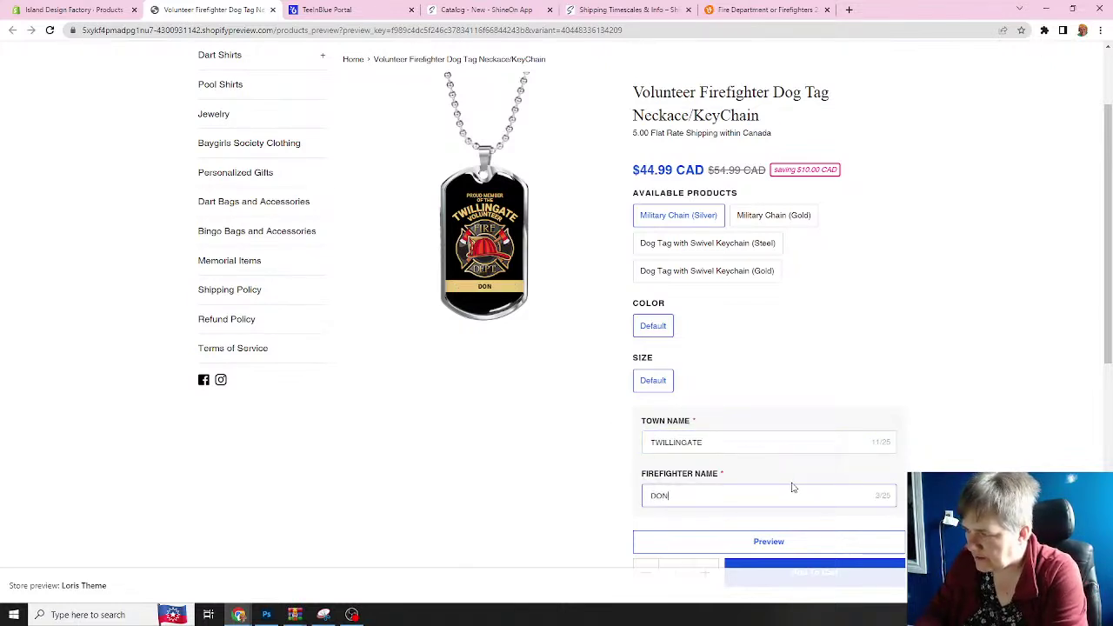
{"action": "type", "text": "ALD DUC"}
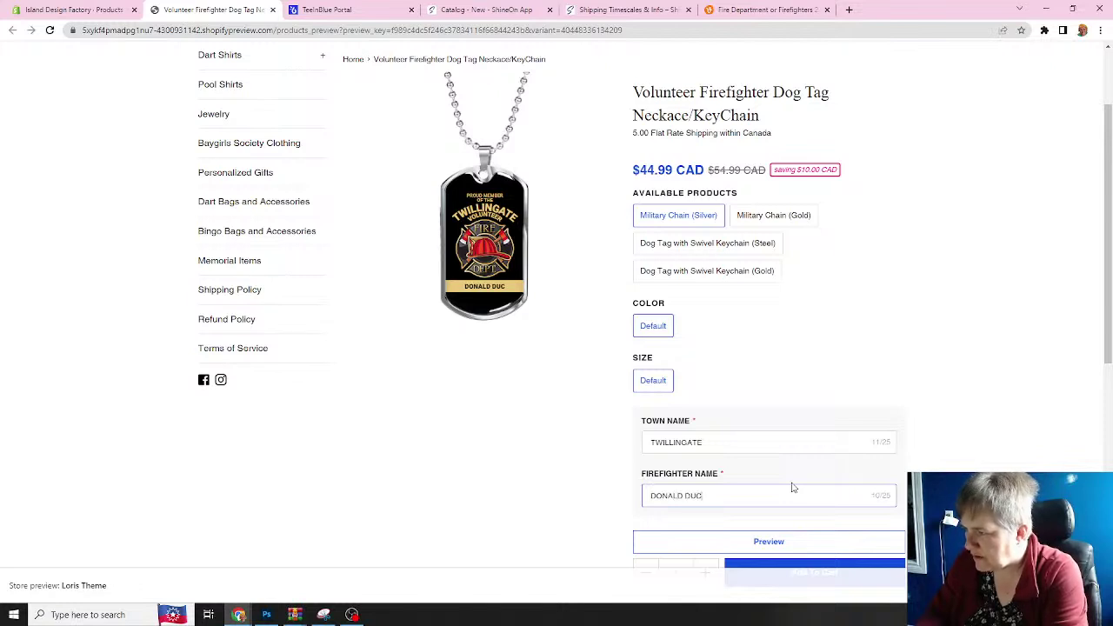
{"action": "type", "text": "K E"}
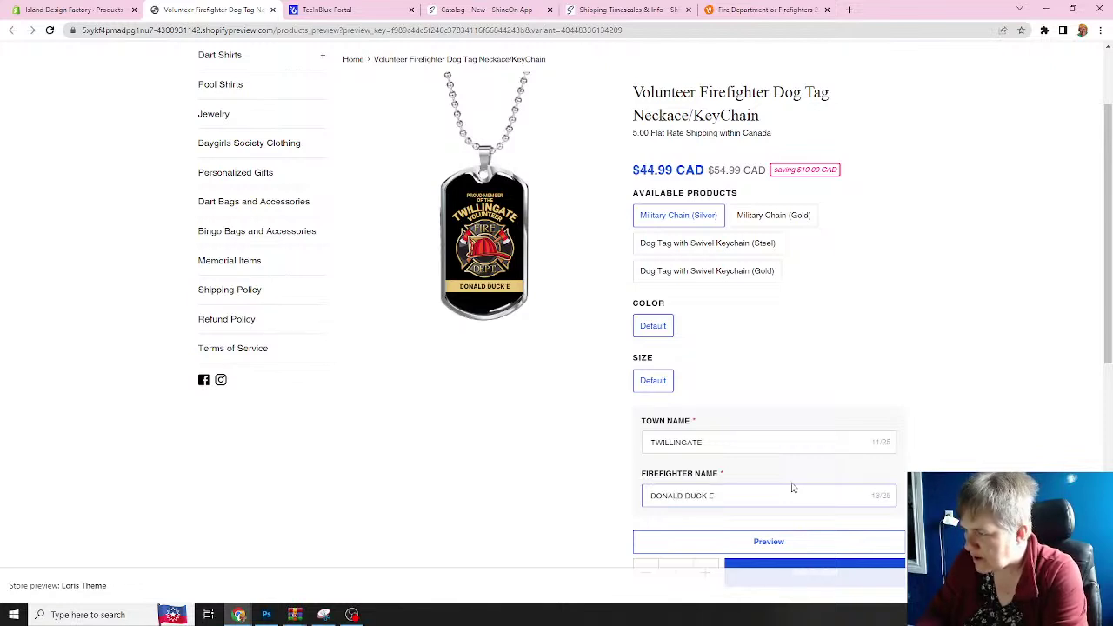
{"action": "type", "text": "SQUIRE"}
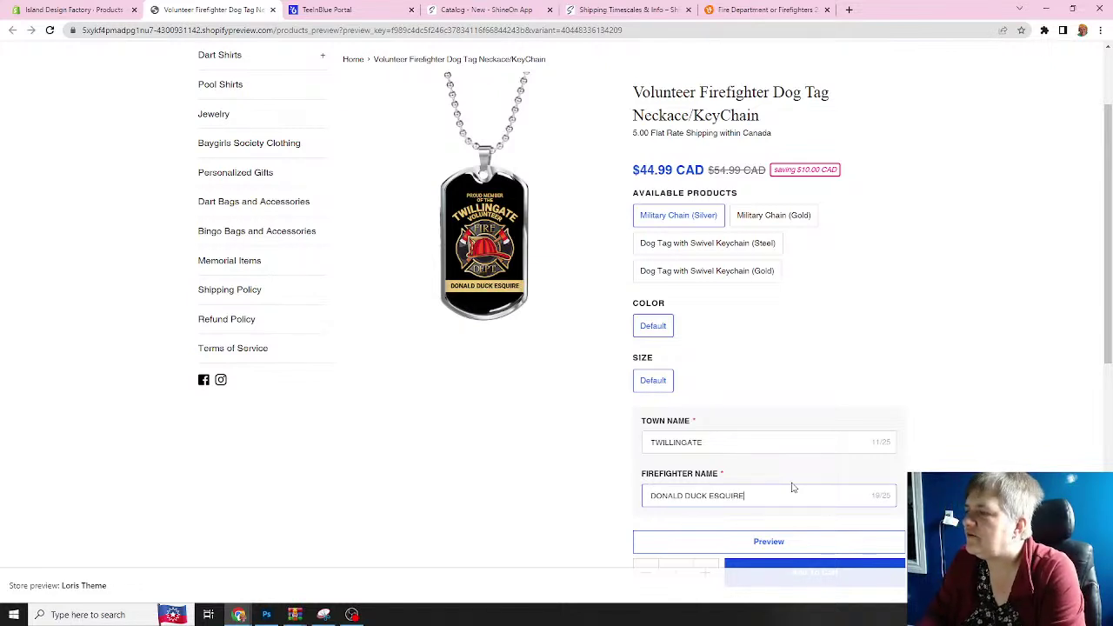
{"action": "key", "text": "BackSpace"}
{"action": "key", "text": "BackSpace"}
{"action": "key", "text": "BackSpace"}
{"action": "key", "text": "BackSpace"}
{"action": "key", "text": "BackSpace"}
{"action": "key", "text": "BackSpace"}
{"action": "key", "text": "BackSpace"}
{"action": "key", "text": "BackSpace"}
{"action": "key", "text": "BackSpace"}
{"action": "key", "text": "BackSpace"}
{"action": "key", "text": "BackSpace"}
{"action": "key", "text": "BackSpace"}
{"action": "key", "text": "BackSpace"}
{"action": "key", "text": "BackSpace"}
{"action": "key", "text": "BackSpace"}
{"action": "key", "text": "BackSpace"}
{"action": "key", "text": "BackSpace"}
{"action": "key", "text": "BackSpace"}
{"action": "key", "text": "BackSpace"}
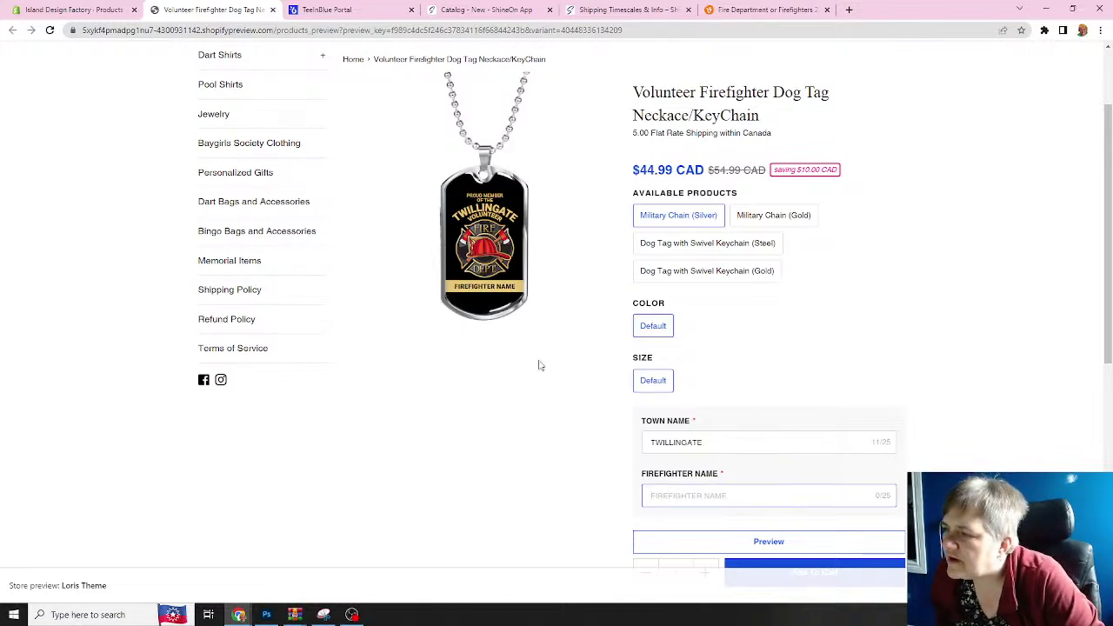
- Check the Gold and Silver chain and Steel keychain options, ending on Gold keychain at $54.99
{"action": "left_click", "coordinate": [757, 221]}
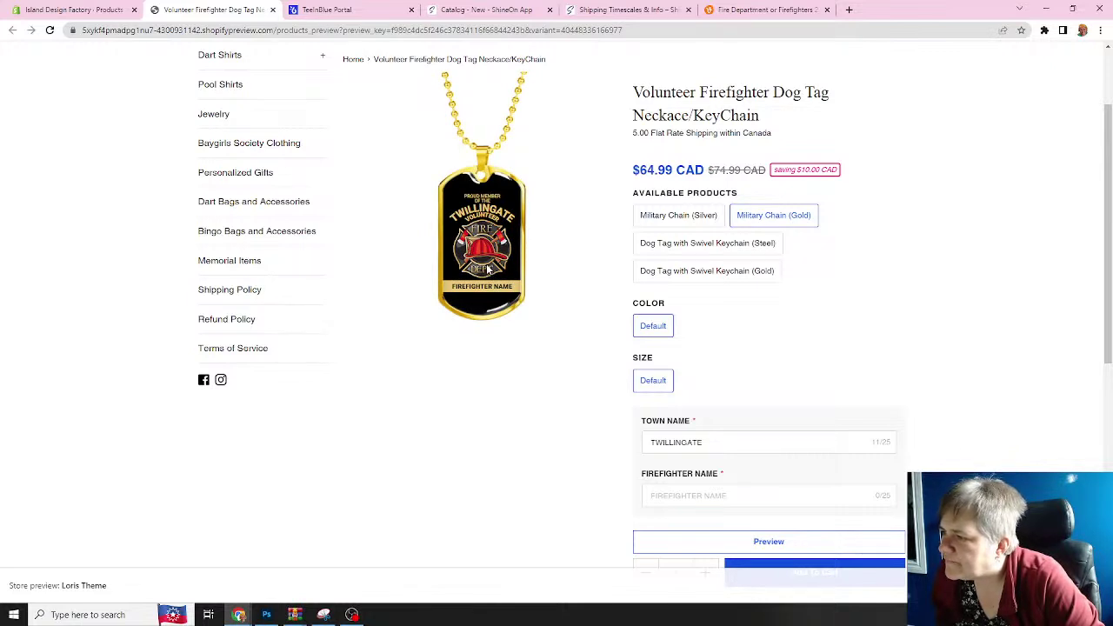
{"action": "left_click", "coordinate": [650, 221]}
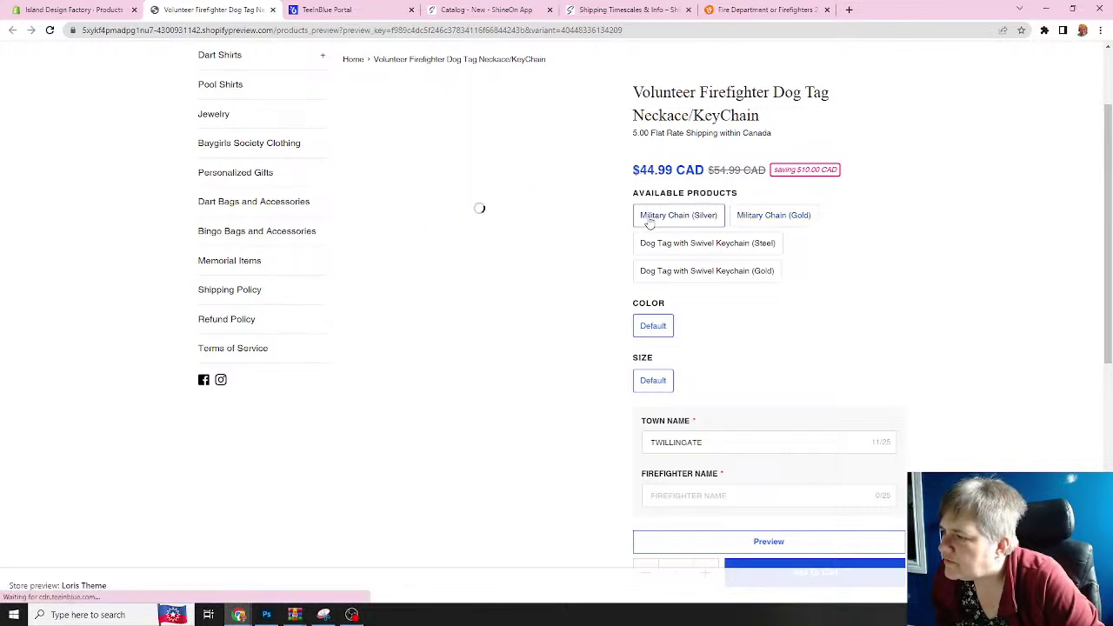
{"action": "left_click", "coordinate": [666, 246]}
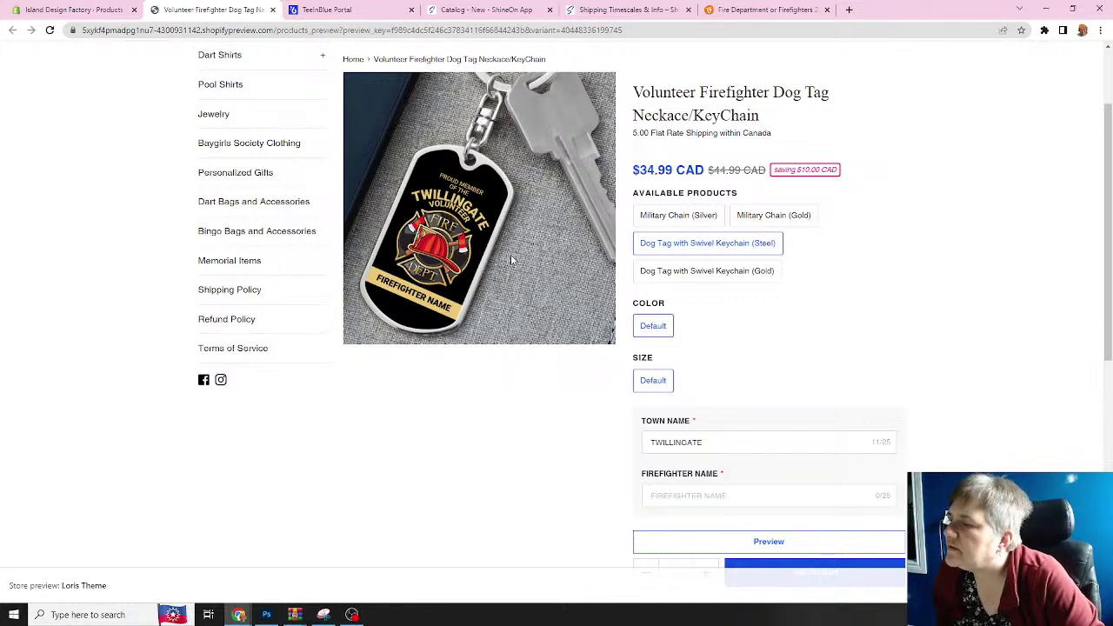
{"action": "left_click", "coordinate": [664, 274]}
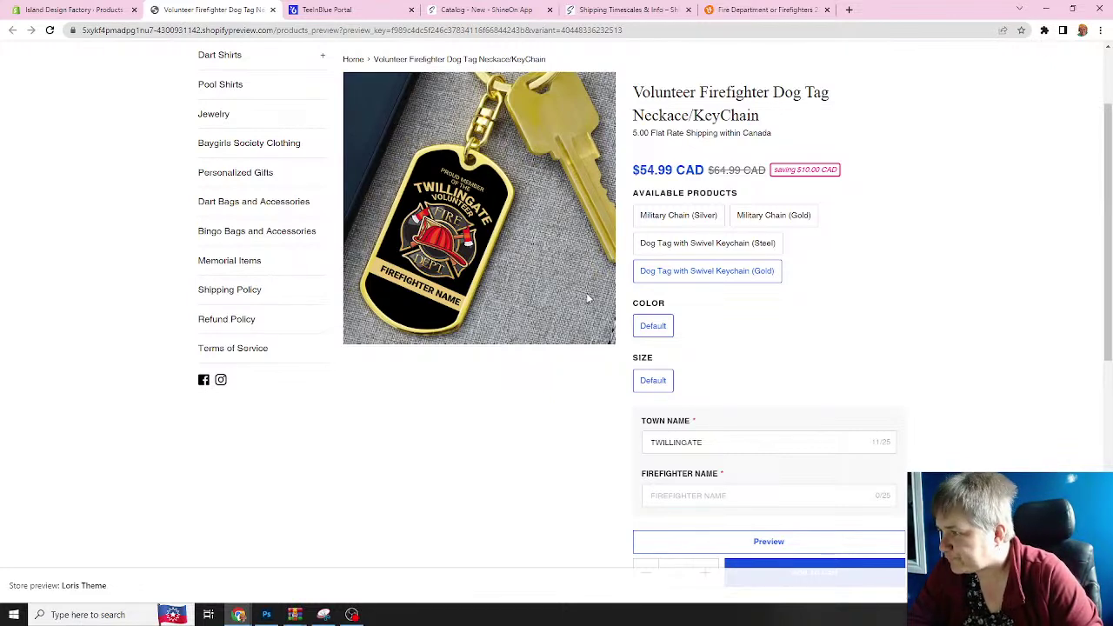
- Replace the Town Name with GRAND FALLS-WINDSOR, then with LABRADOR CITY
{"action": "left_click_drag", "start_coordinate": [709, 444], "coordinate": [611, 444]}
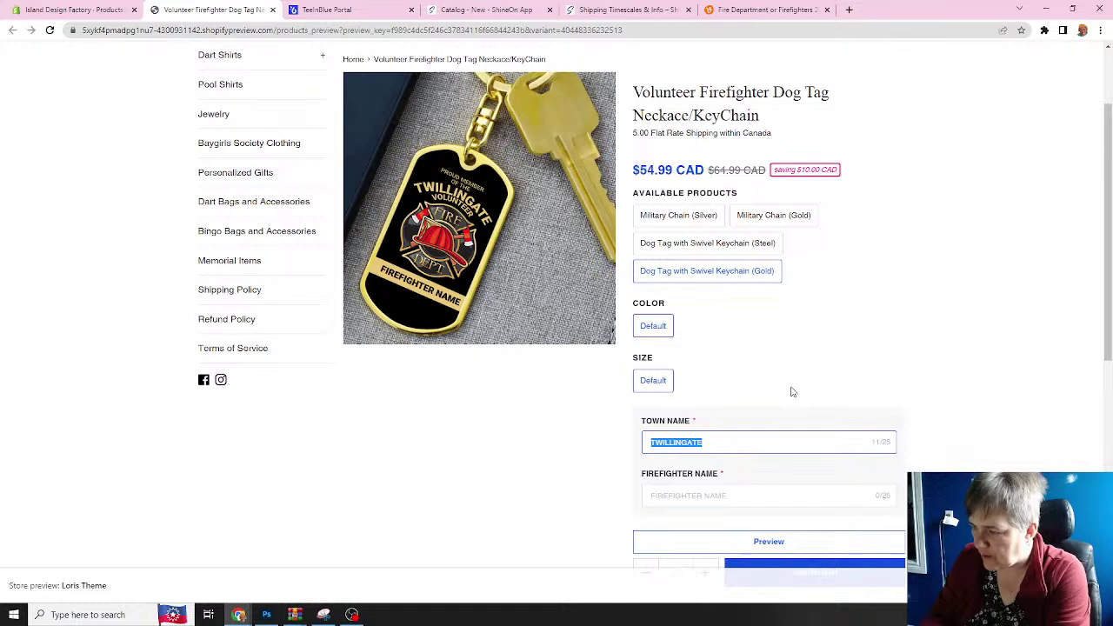
{"action": "type", "text": "GRA"}
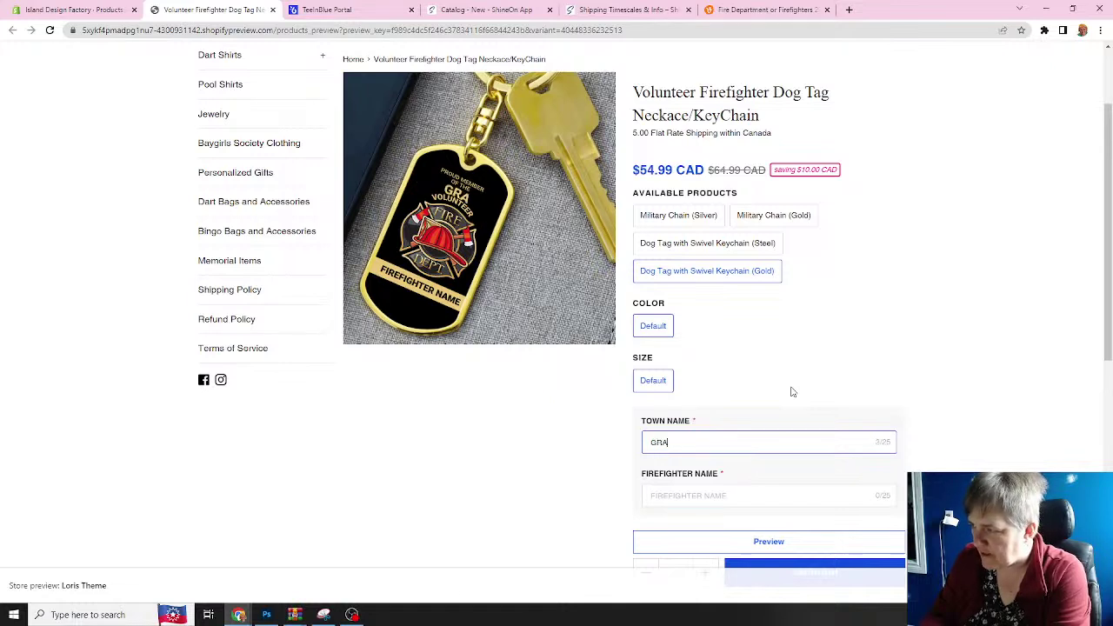
{"action": "type", "text": "NDFA"}
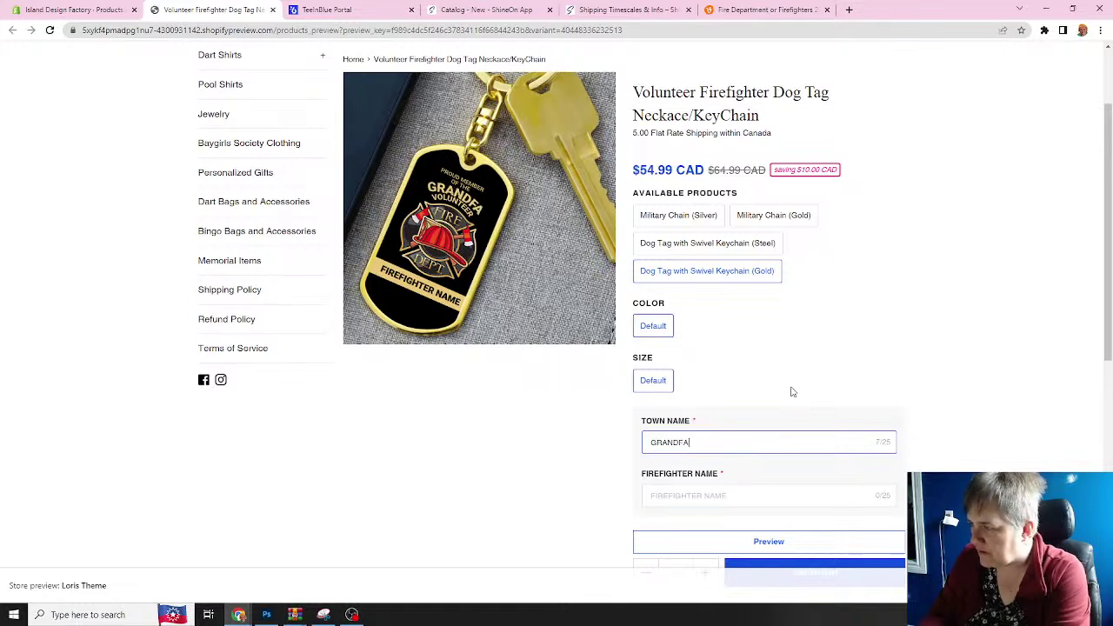
{"action": "key", "text": "BackSpace"}
{"action": "key", "text": "BackSpace"}
{"action": "type", "text": "FALL"}
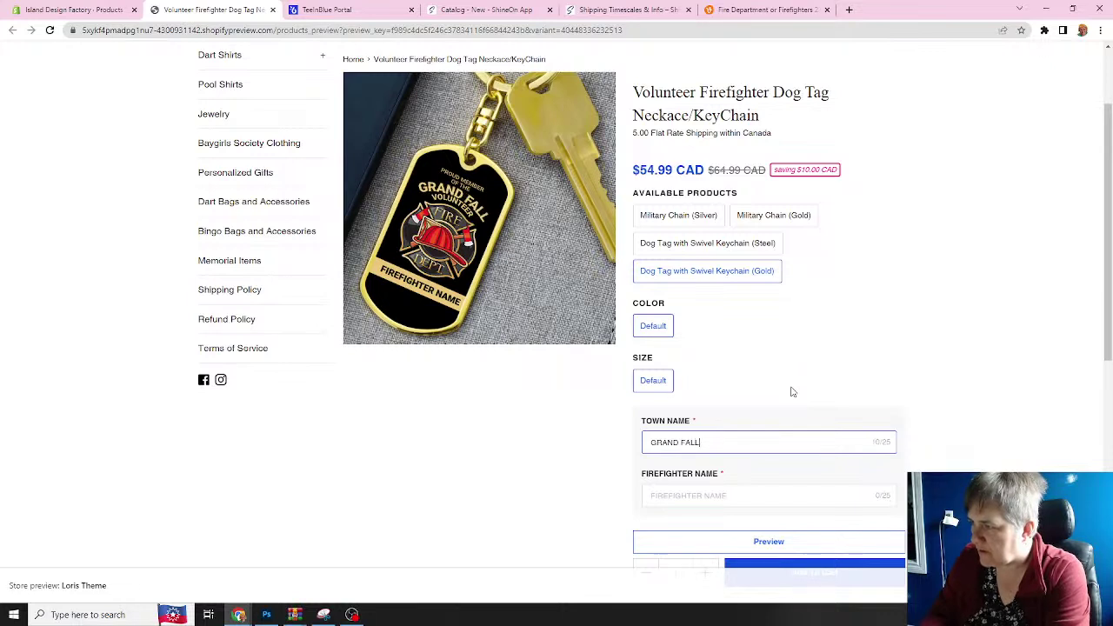
{"action": "type", "text": "S-WIND"}
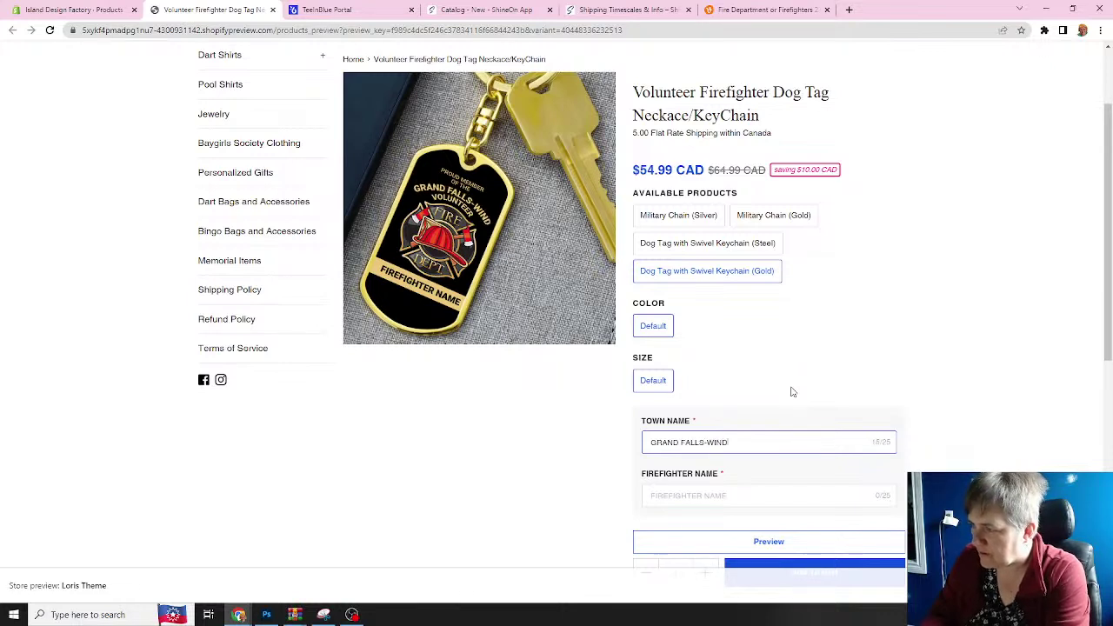
{"action": "type", "text": "SOR"}
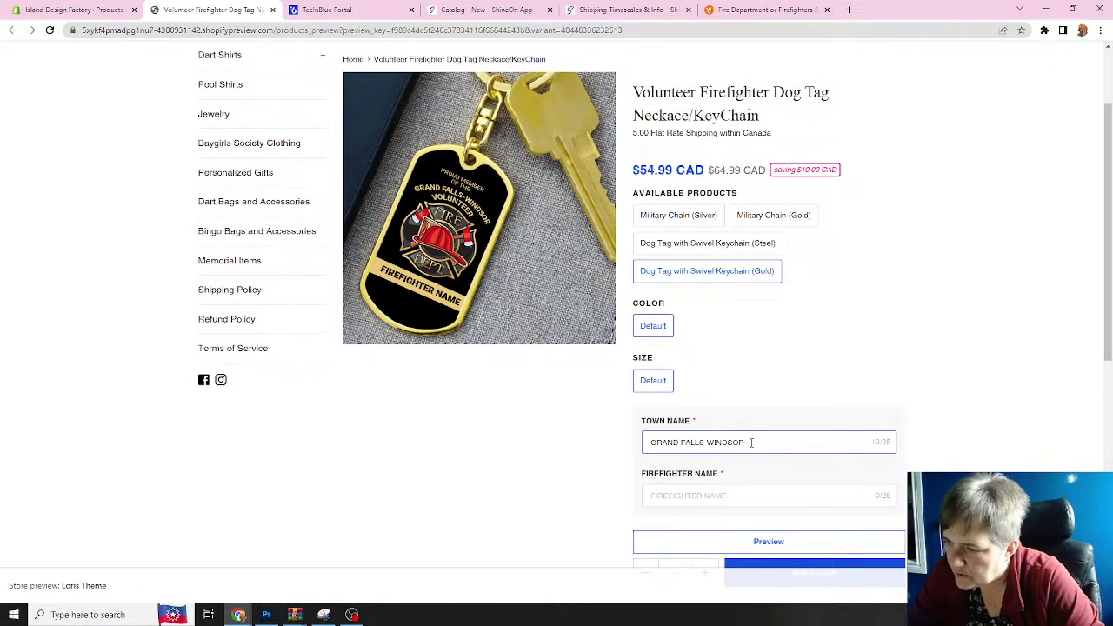
{"action": "left_click_drag", "start_coordinate": [750, 442], "coordinate": [550, 455]}
{"action": "type", "text": "LA"}
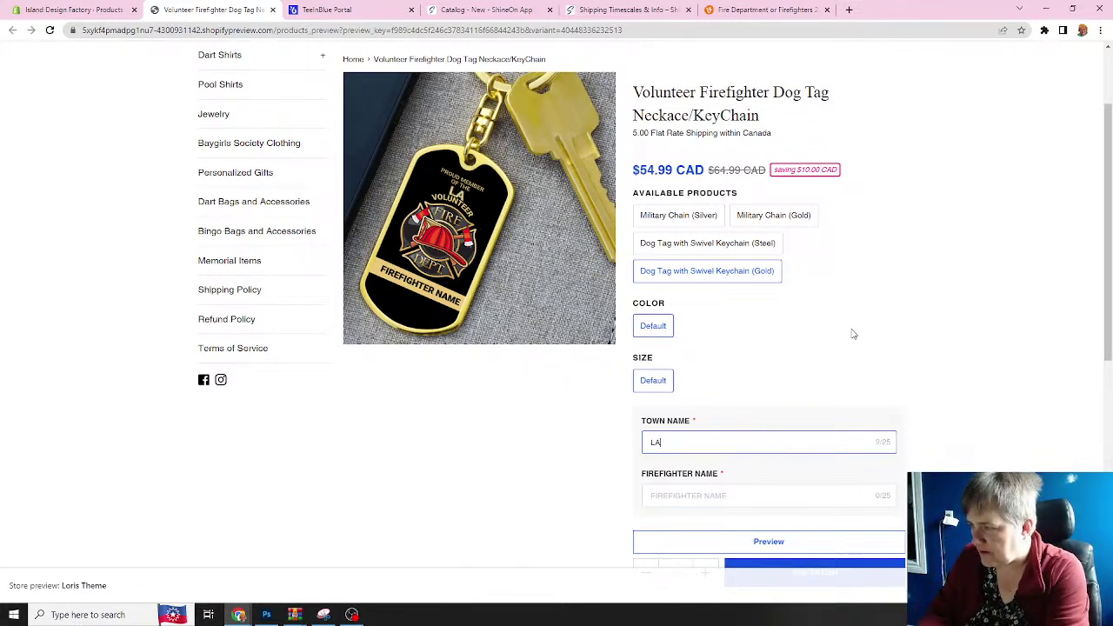
{"action": "type", "text": "BRADOR CITY"}
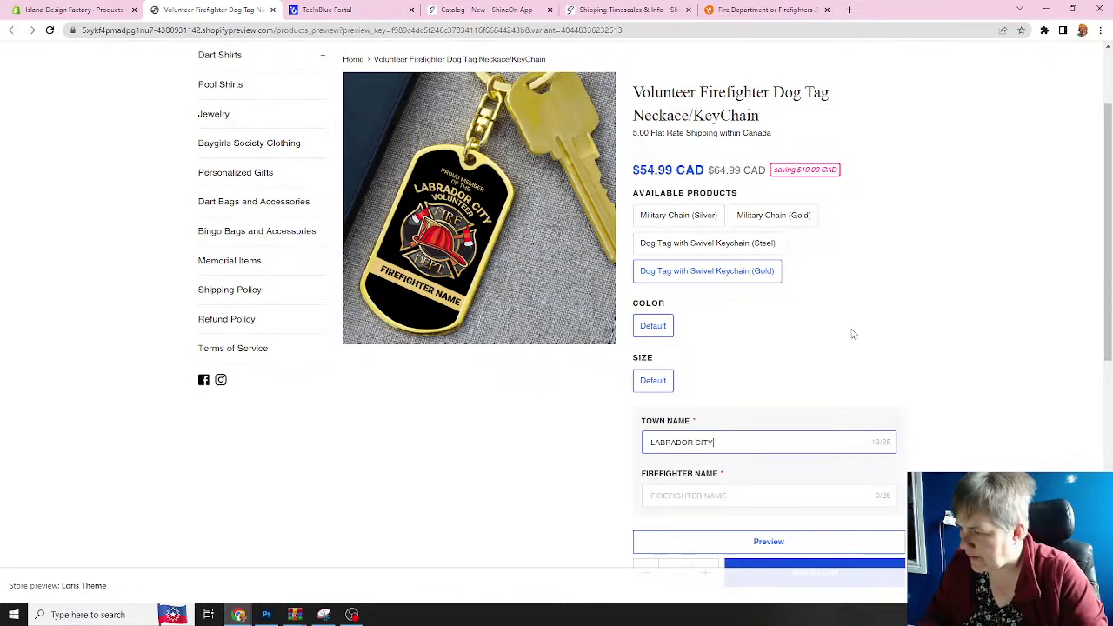
{"action": "left_click", "coordinate": [688, 497]}
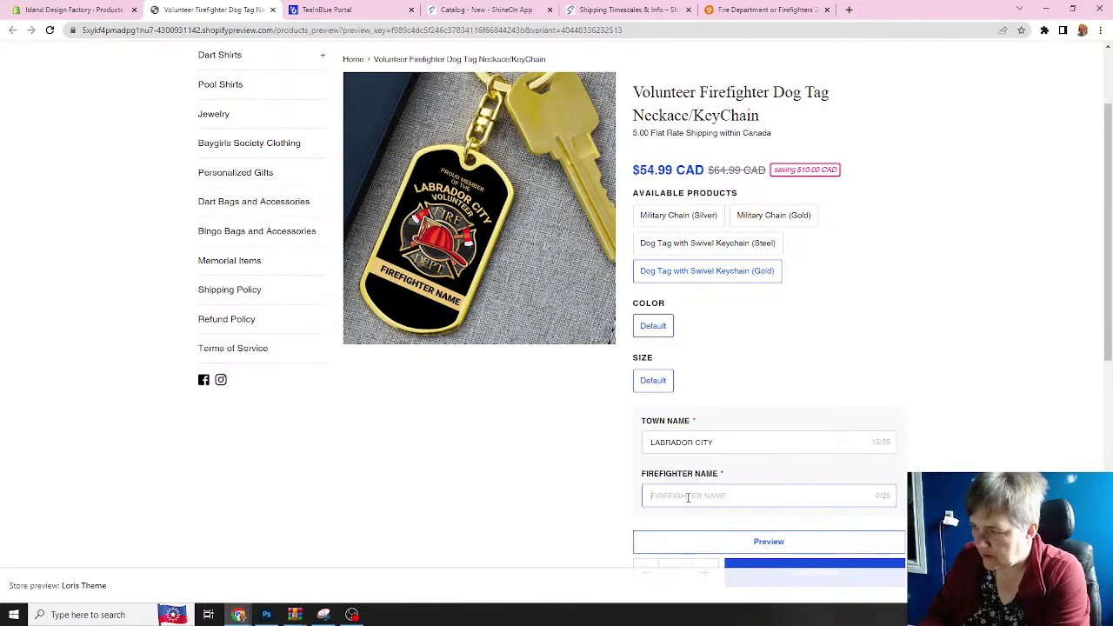
- Type a test firefighter name plus extra letters to test the 25-character limit, then clear it
{"action": "type", "text": "EMANUELLE "}
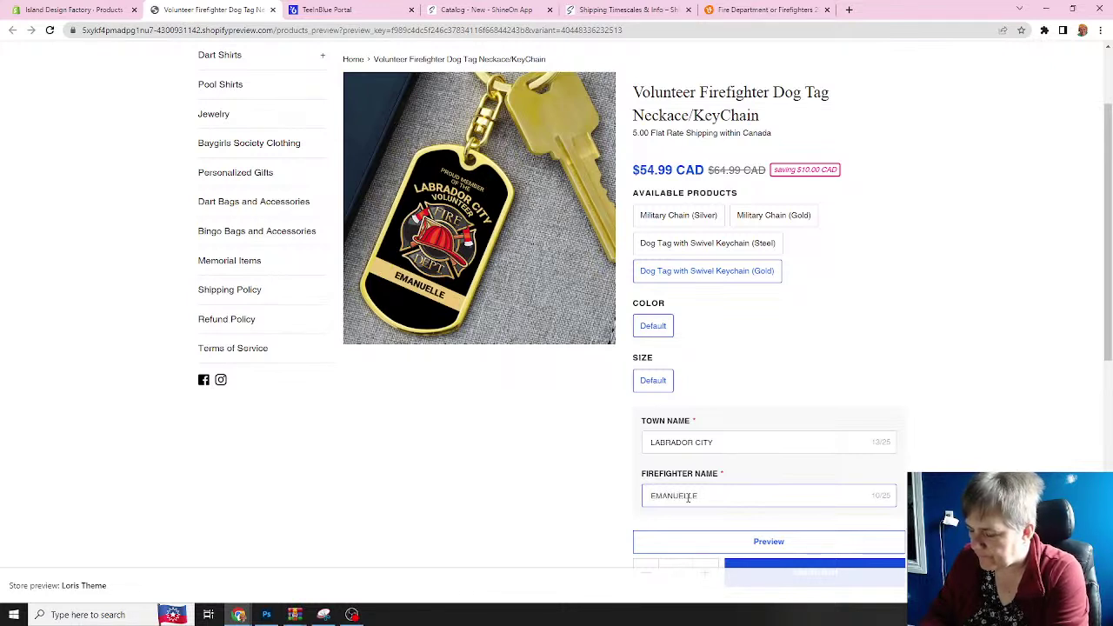
{"action": "type", "text": "WIL"}
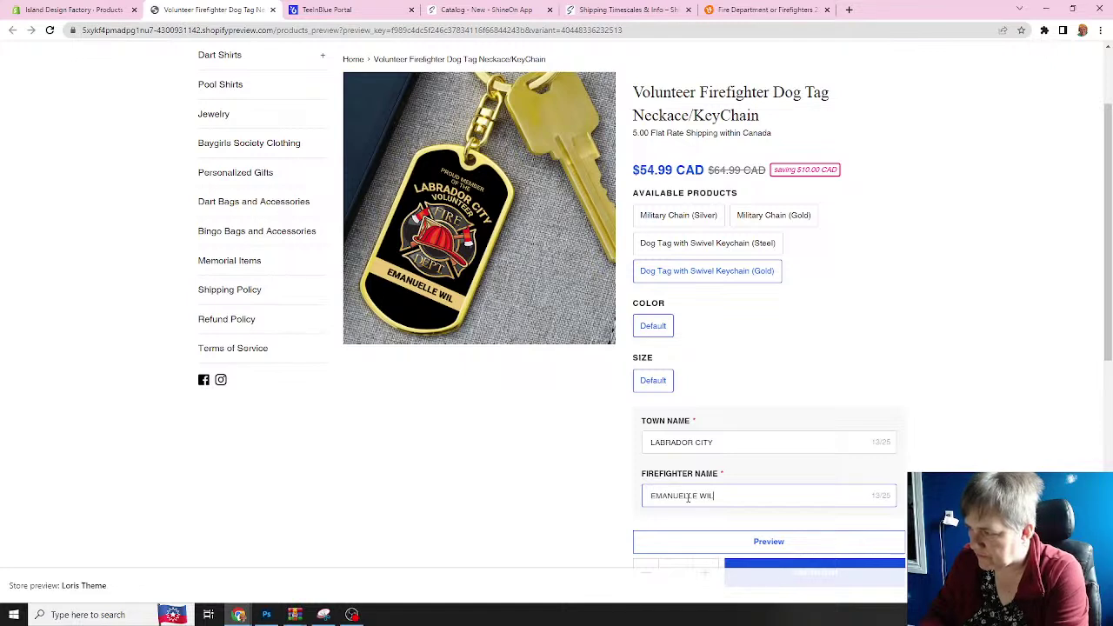
{"action": "type", "text": "KINSON"}
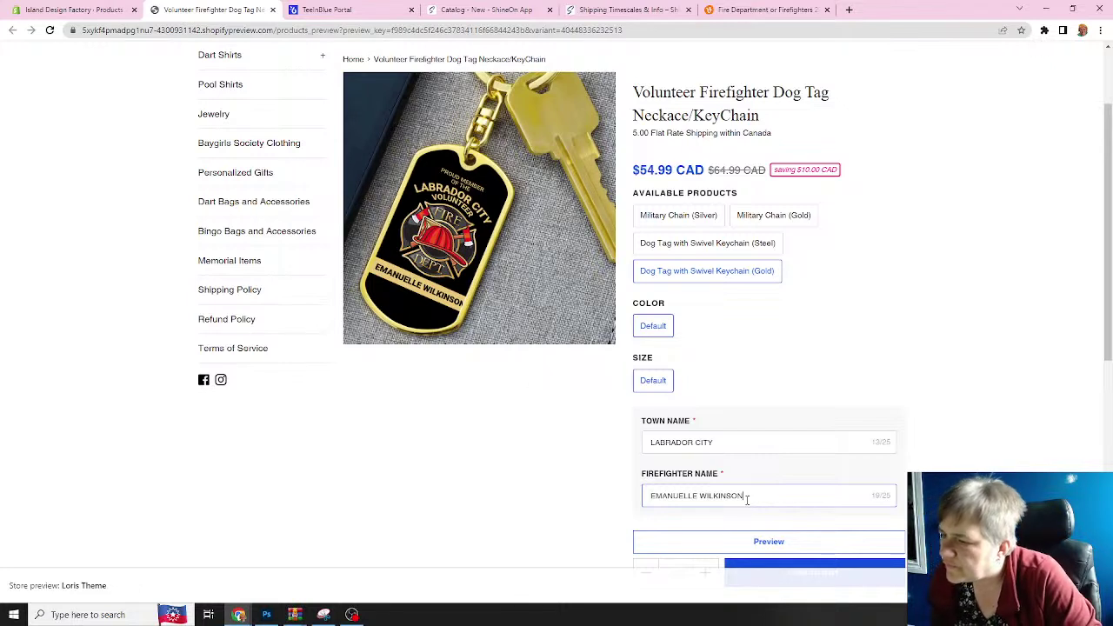
{"action": "type", "text": "DSFSDF"}
{"action": "key", "text": "BackSpace"}
{"action": "key", "text": "BackSpace"}
{"action": "key", "text": "BackSpace"}
{"action": "key", "text": "BackSpace"}
{"action": "key", "text": "BackSpace"}
{"action": "key", "text": "BackSpace"}
{"action": "key", "text": "BackSpace"}
{"action": "key", "text": "BackSpace"}
{"action": "key", "text": "BackSpace"}
{"action": "key", "text": "BackSpace"}
{"action": "key", "text": "BackSpace"}
{"action": "key", "text": "BackSpace"}
{"action": "key", "text": "BackSpace"}
{"action": "key", "text": "BackSpace"}
{"action": "key", "text": "BackSpace"}
{"action": "key", "text": "BackSpace"}
{"action": "key", "text": "BackSpace"}
{"action": "key", "text": "BackSpace"}
{"action": "key", "text": "BackSpace"}
{"action": "key", "text": "BackSpace"}
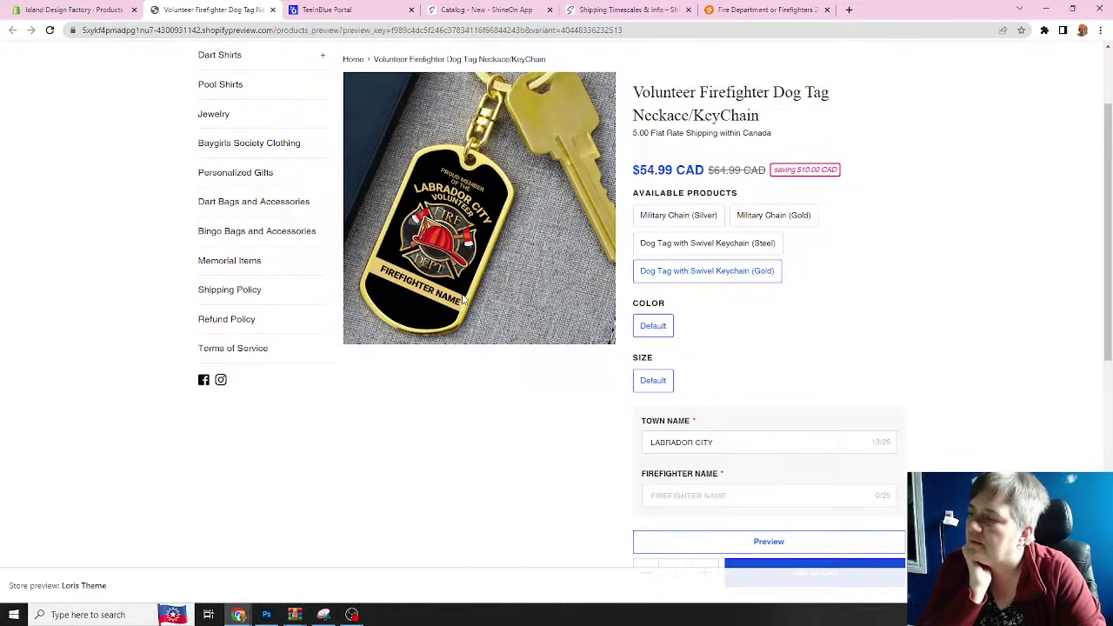
- Select the Steel keychain, enter a long test engraving, and check it on the Silver chain
{"action": "left_click", "coordinate": [695, 251]}
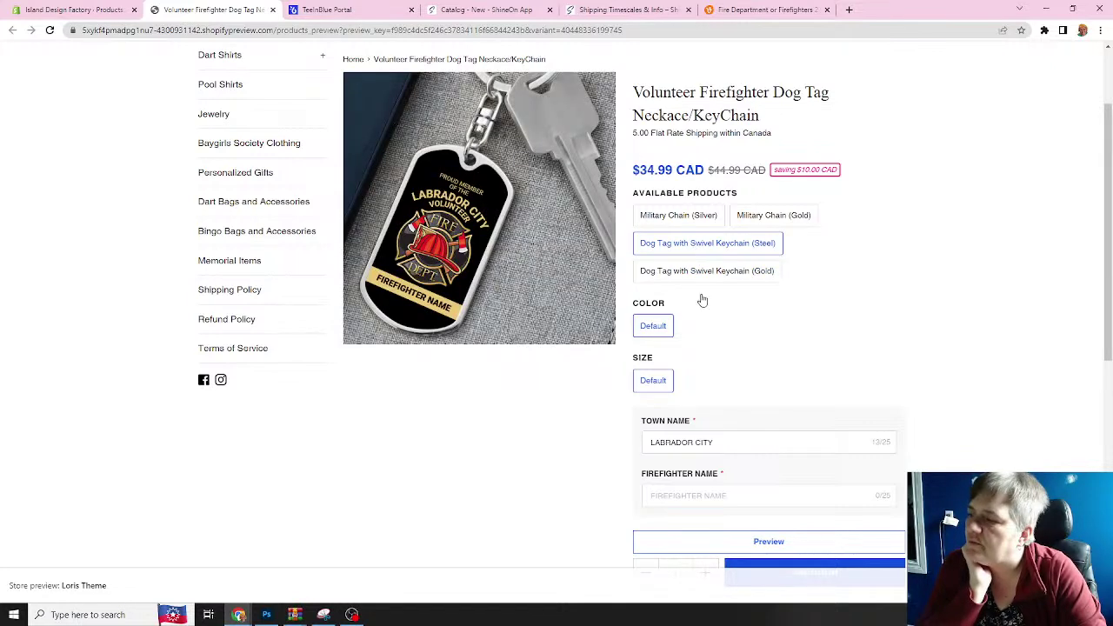
{"action": "left_click", "coordinate": [665, 497]}
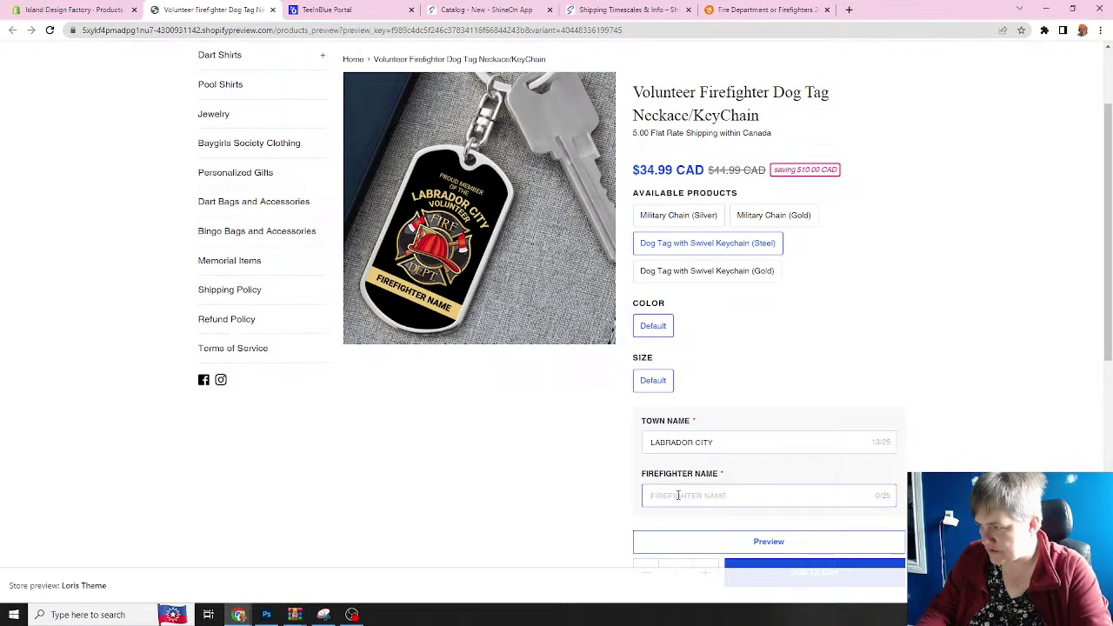
{"action": "type", "text": "sdfsdfsdfsdfsdfs"}
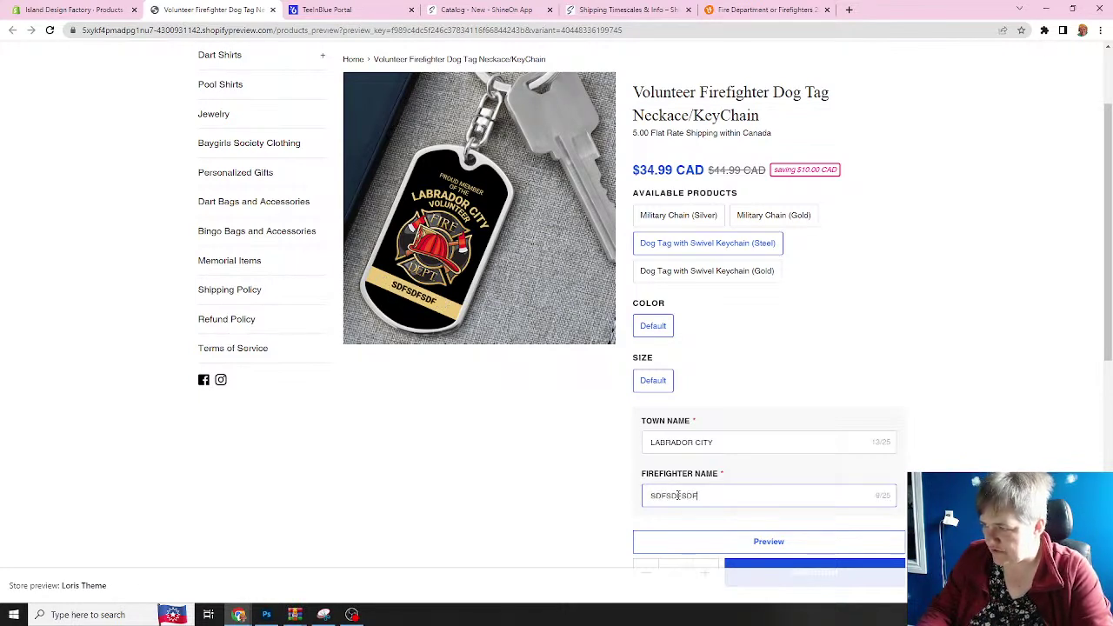
{"action": "type", "text": "dfsdfsdf"}
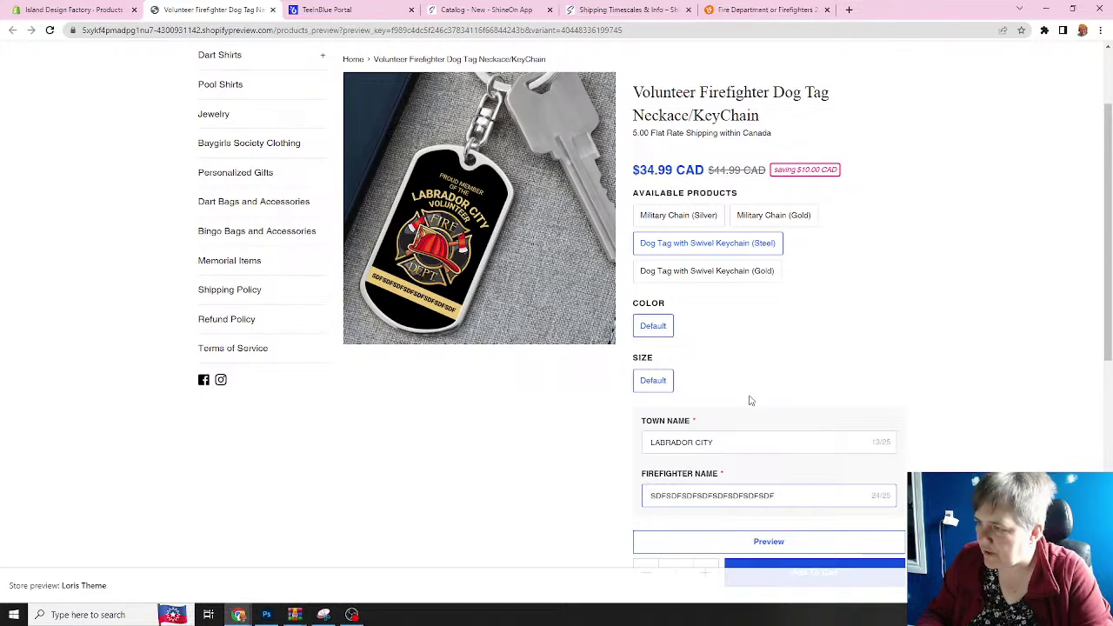
{"action": "left_click", "coordinate": [654, 217]}
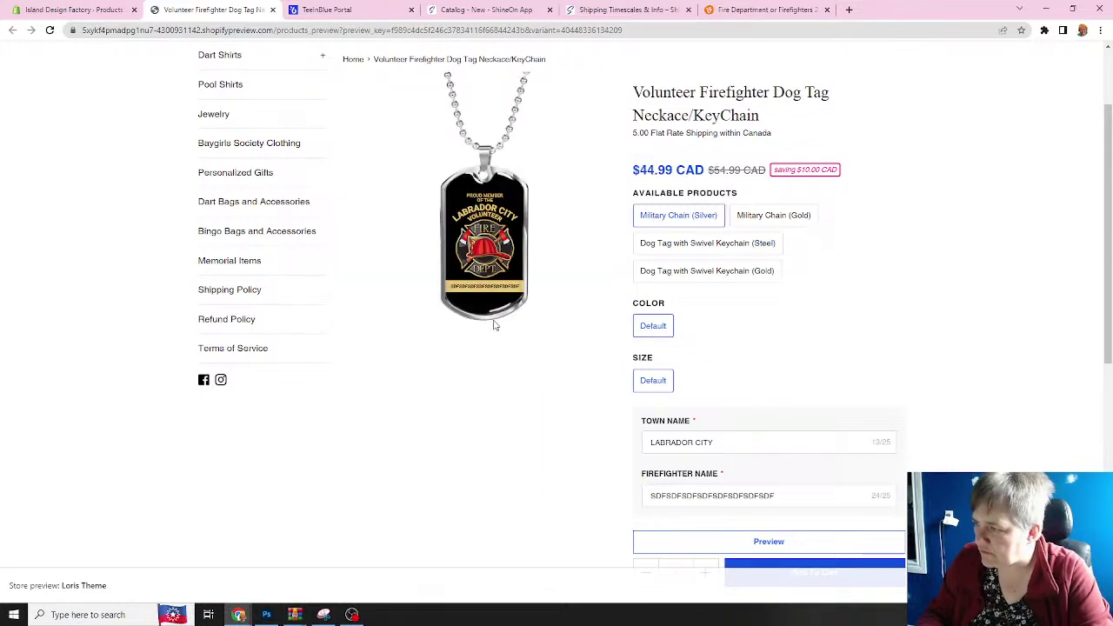
{"action": "left_click", "coordinate": [801, 496]}
{"action": "type", "text": "S"}
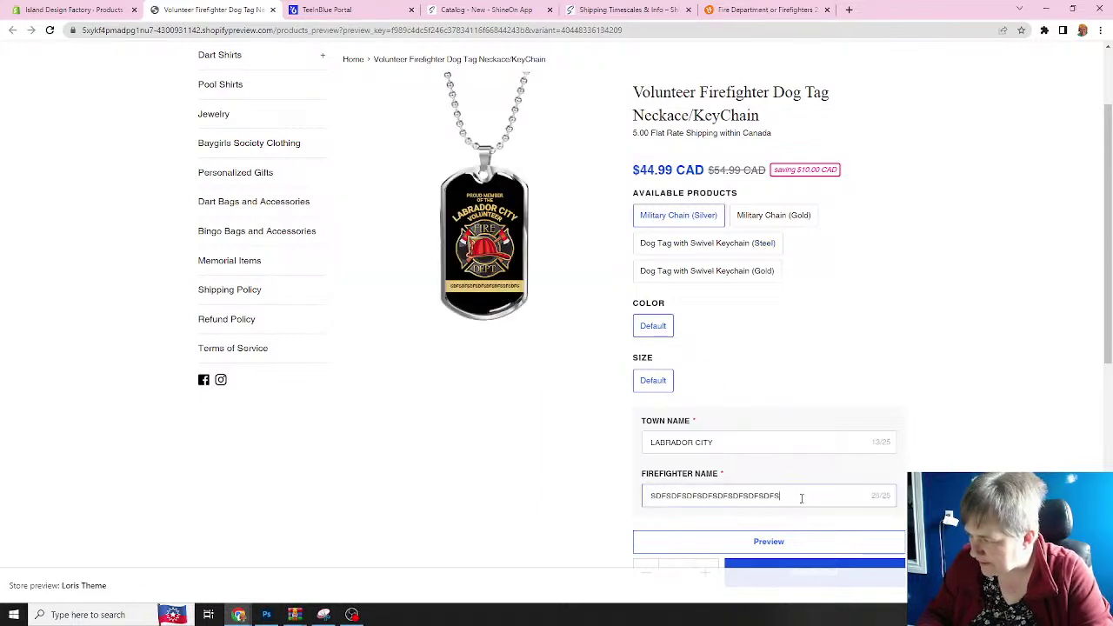
- Check the engraving on the Gold chain, Steel and Gold keychains, then return to Teeinblue
{"action": "left_click", "coordinate": [762, 220]}
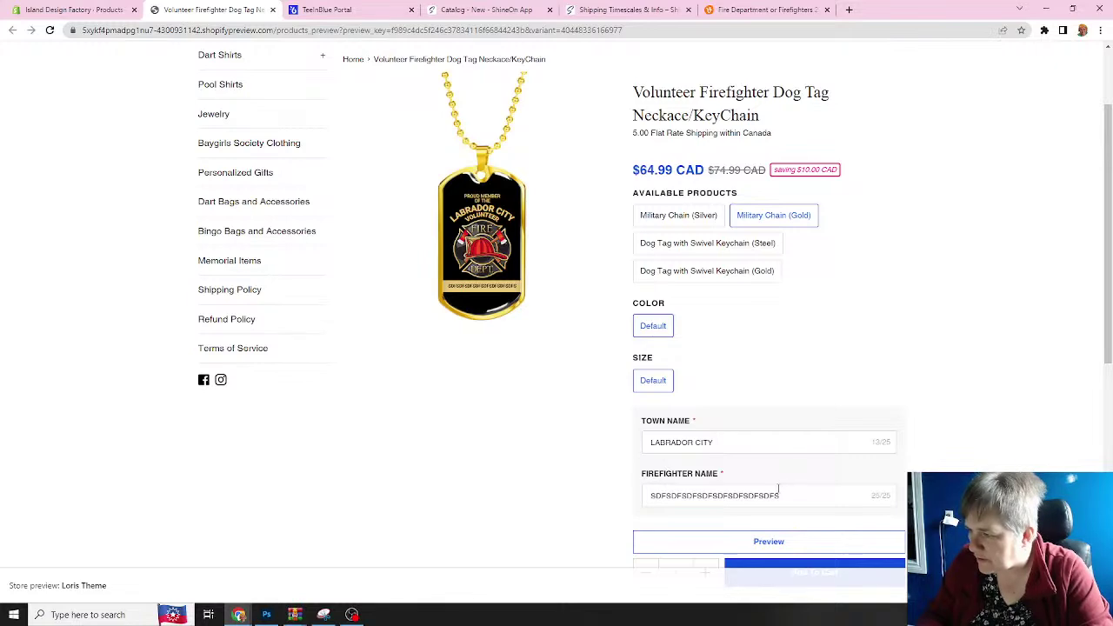
{"action": "left_click", "coordinate": [679, 247]}
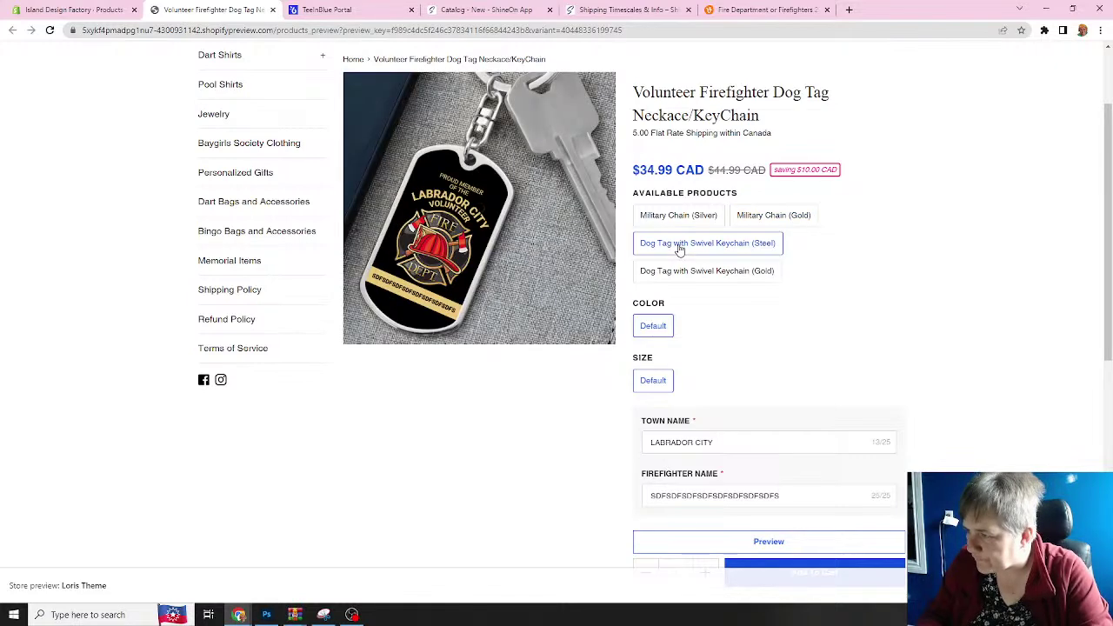
{"action": "left_click", "coordinate": [681, 274]}
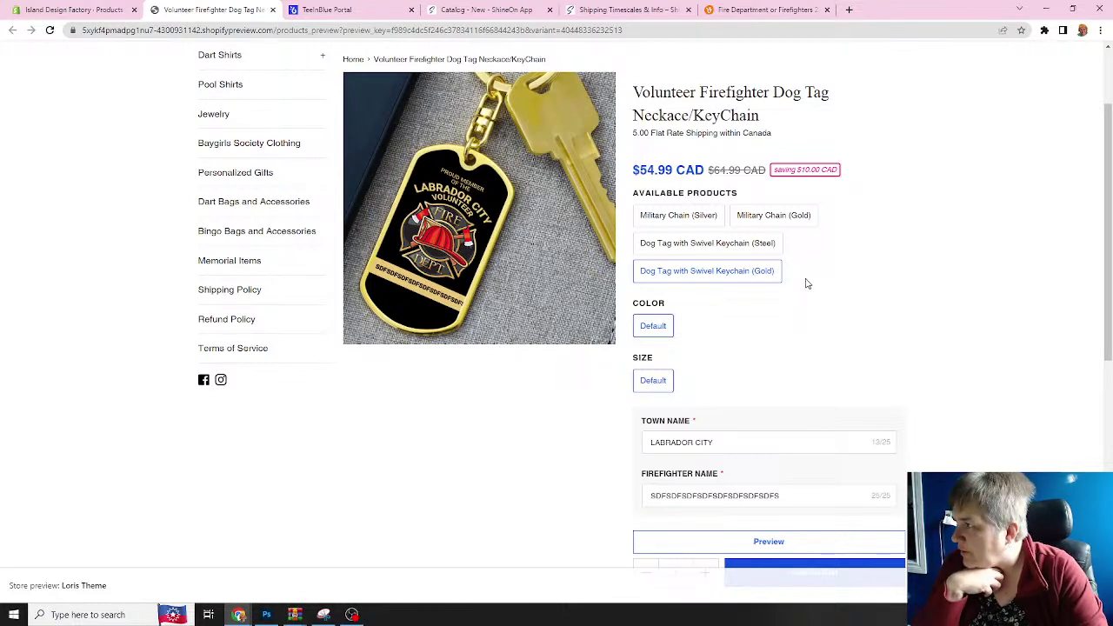
{"action": "left_click", "coordinate": [348, 10]}
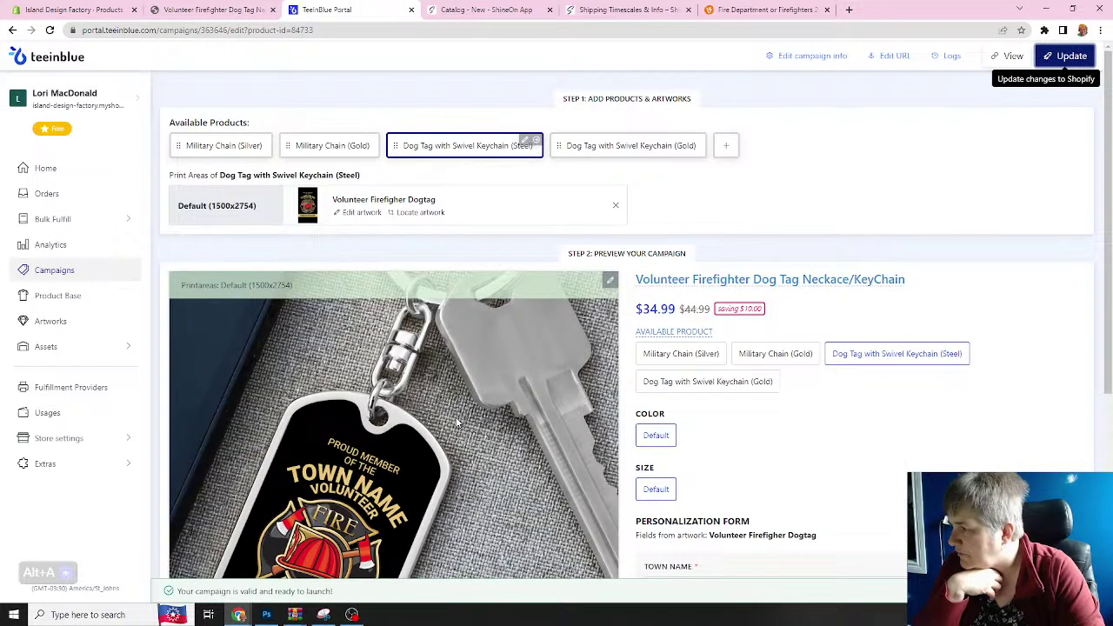
- Preview the gold swivel keychain with test name 'AASDASDASDASDA' and open its product mockup
{"action": "left_click", "coordinate": [687, 383]}
{"action": "scroll", "coordinate": [516, 391], "scroll_direction": "down", "scroll_amount": 4}
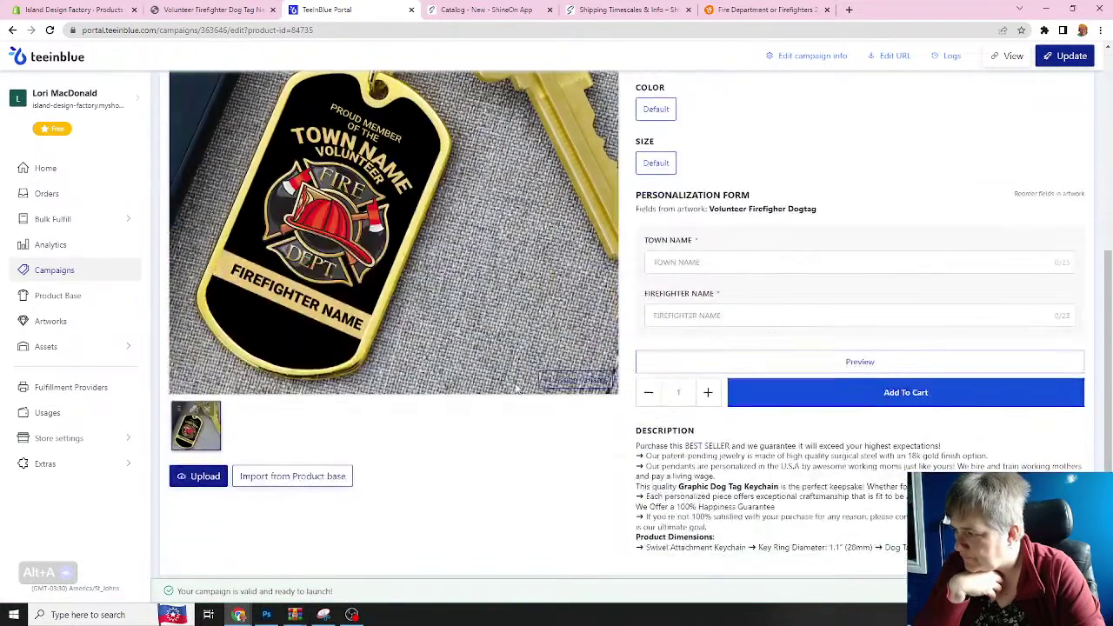
{"action": "left_click", "coordinate": [680, 317]}
{"action": "type", "text": "A"}
{"action": "type", "text": "ASDASDASDASDA"}
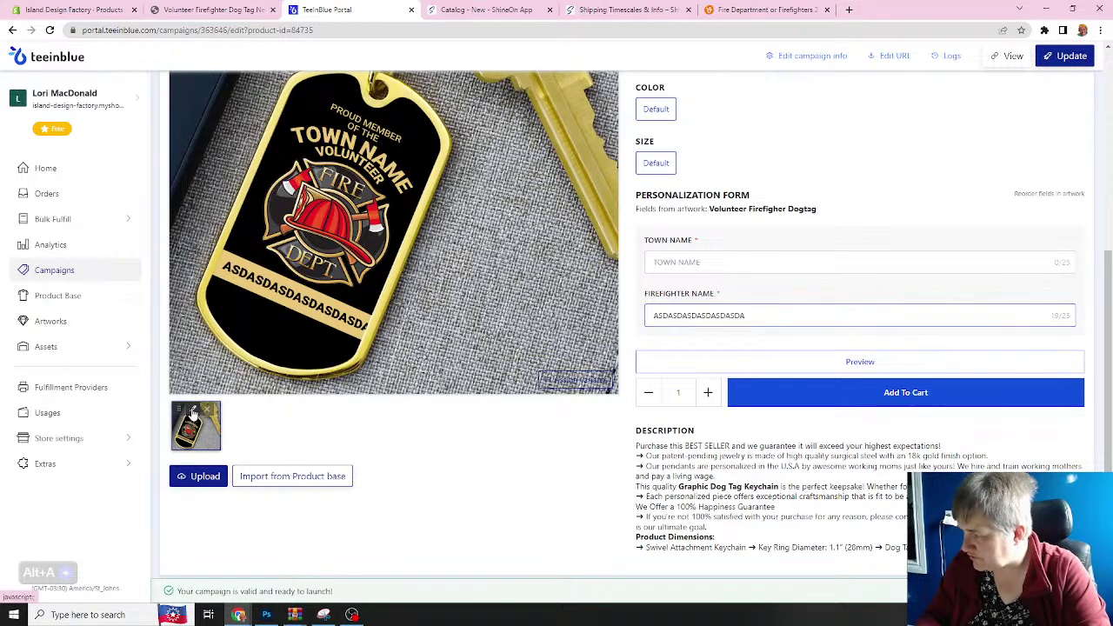
{"action": "left_click", "coordinate": [193, 414]}
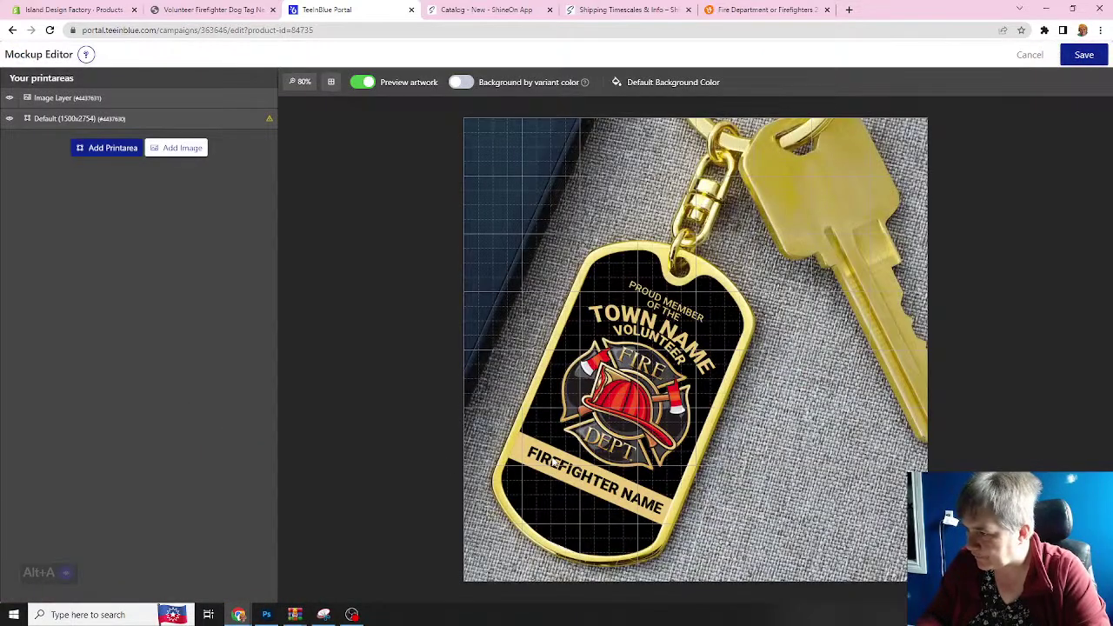
- Select the Default print area and zoom the canvas to 50%
{"action": "left_click", "coordinate": [128, 121]}
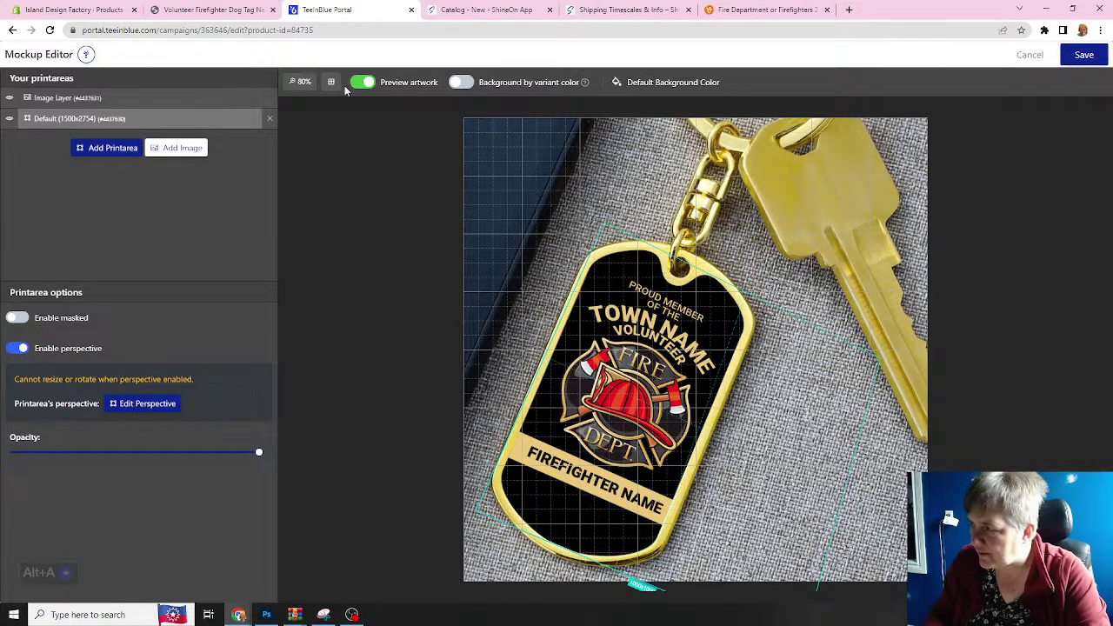
{"action": "left_click", "coordinate": [300, 83]}
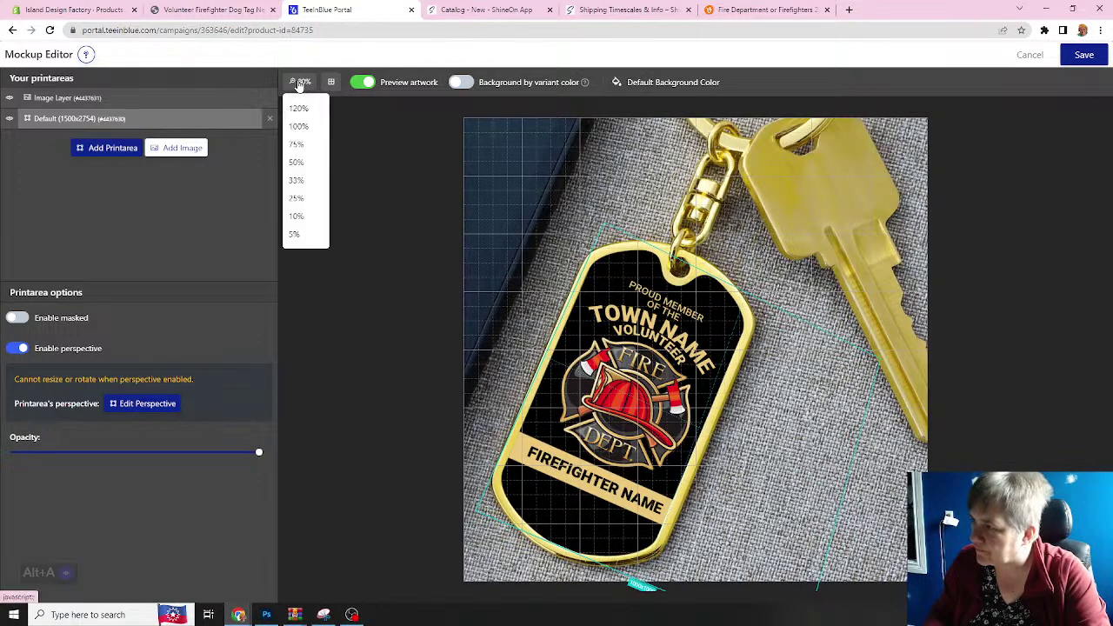
{"action": "left_click", "coordinate": [296, 163]}
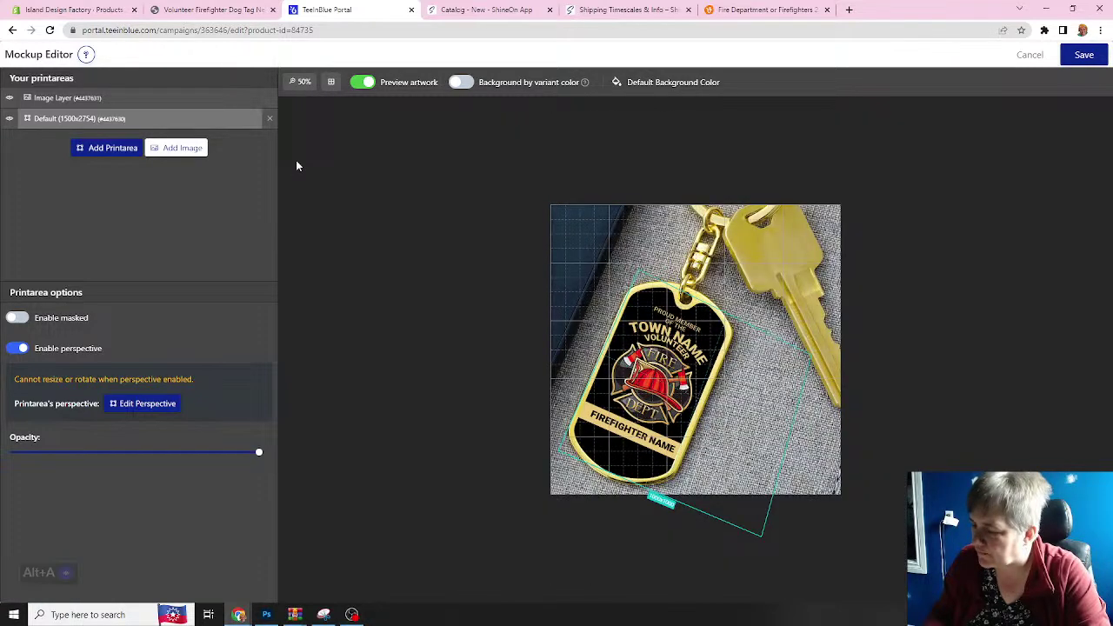
- Skew the print area's bottom-right corner in perspective mode and save the mockup
{"action": "left_click", "coordinate": [135, 405]}
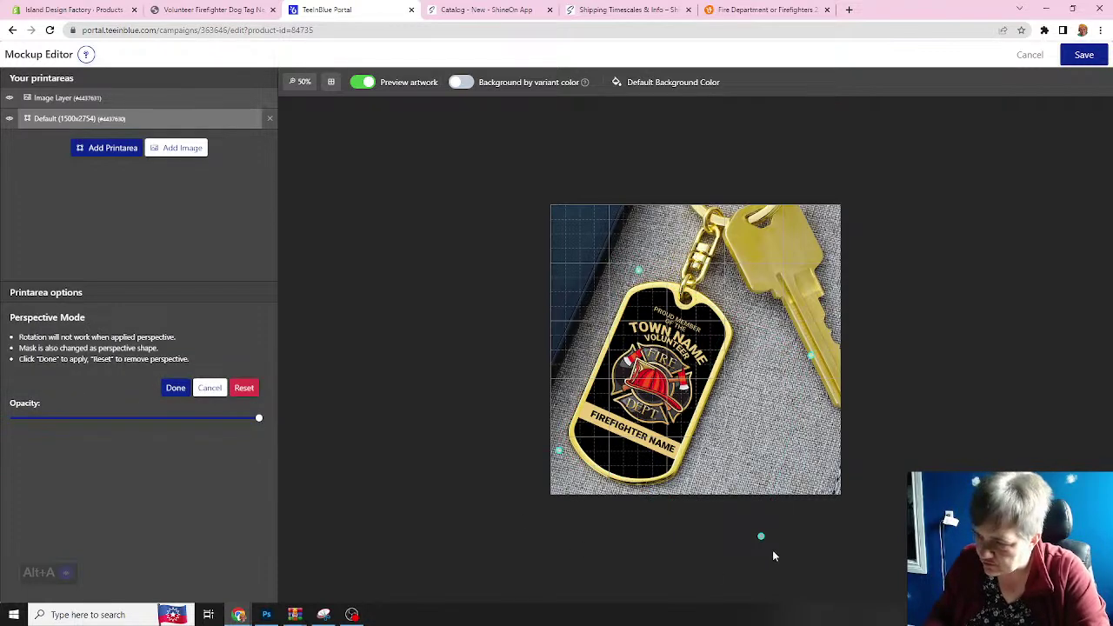
{"action": "mouse_move", "coordinate": [762, 536]}
{"action": "left_mouse_down"}
{"action": "mouse_move", "coordinate": [731, 525]}
{"action": "mouse_move", "coordinate": [747, 531]}
{"action": "left_mouse_up"}
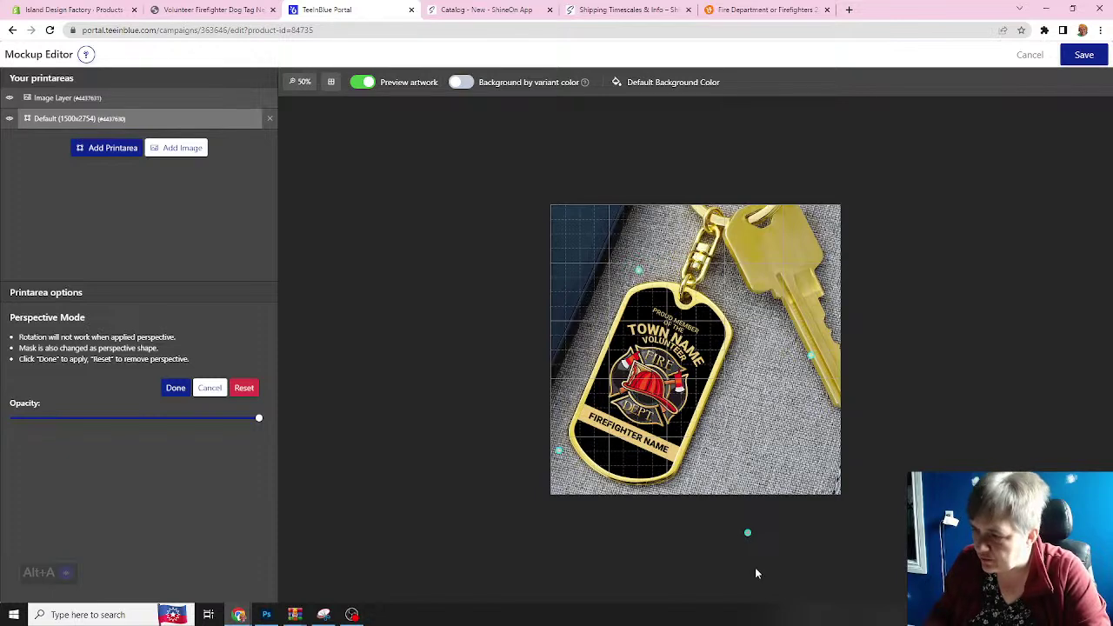
{"action": "left_click", "coordinate": [1084, 55]}
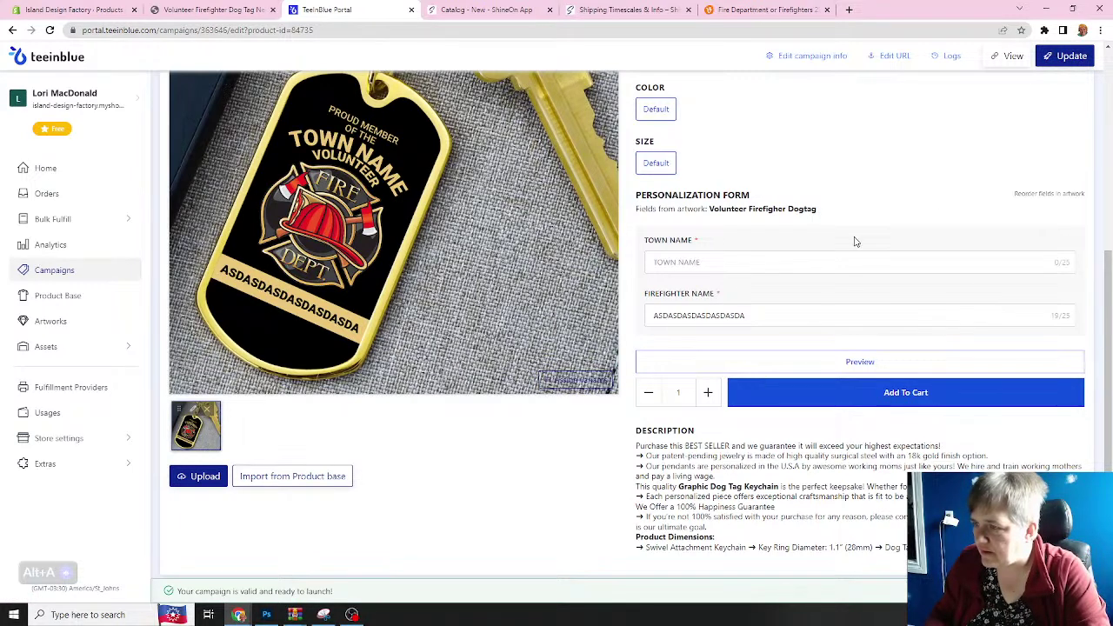
- Replace the test name with 'CXZCZXCZXCZXCZXCZXCZXCZ', update the campaign on Shopify, and return to the storefront
{"action": "double_click", "coordinate": [757, 315]}
{"action": "type", "text": "CXZ"}
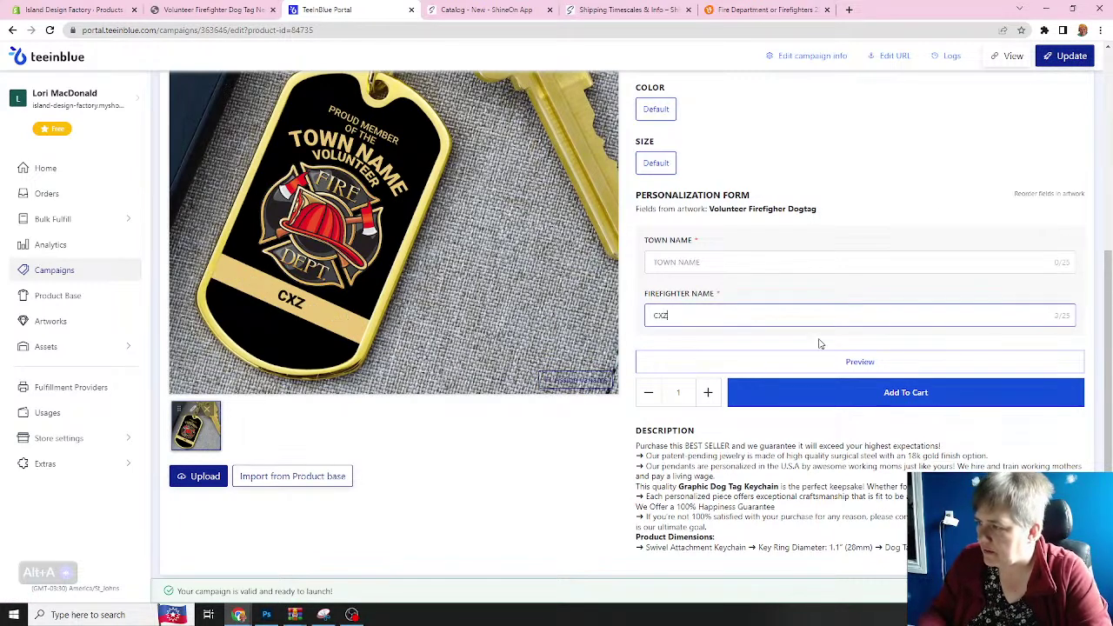
{"action": "type", "text": "CZXCZXCZXCZXCZXCZXCZ"}
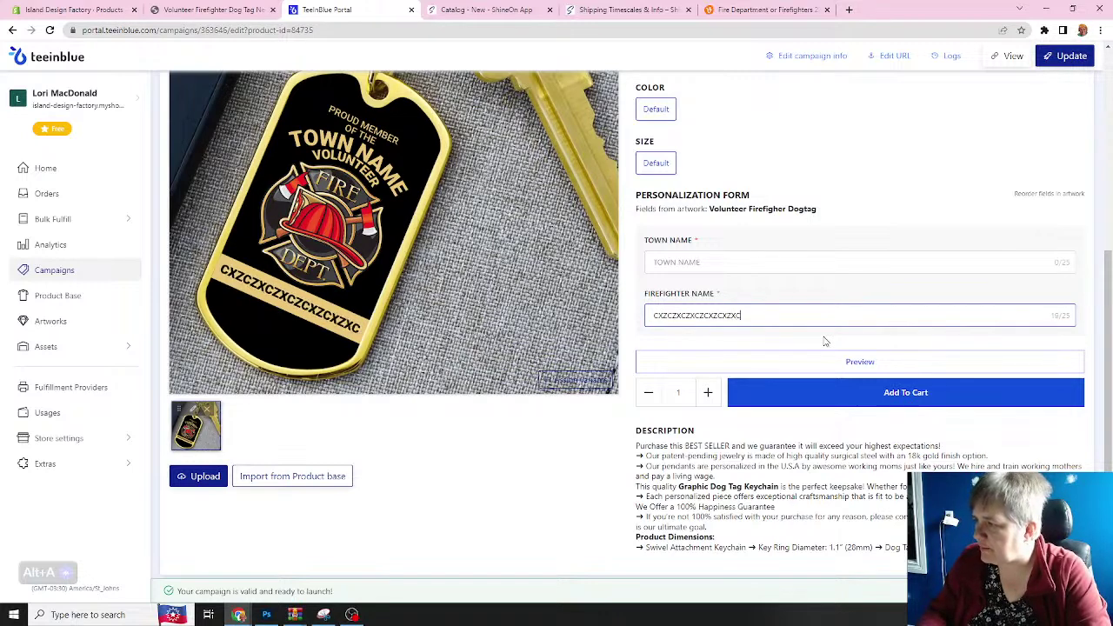
{"action": "left_click", "coordinate": [1061, 57]}
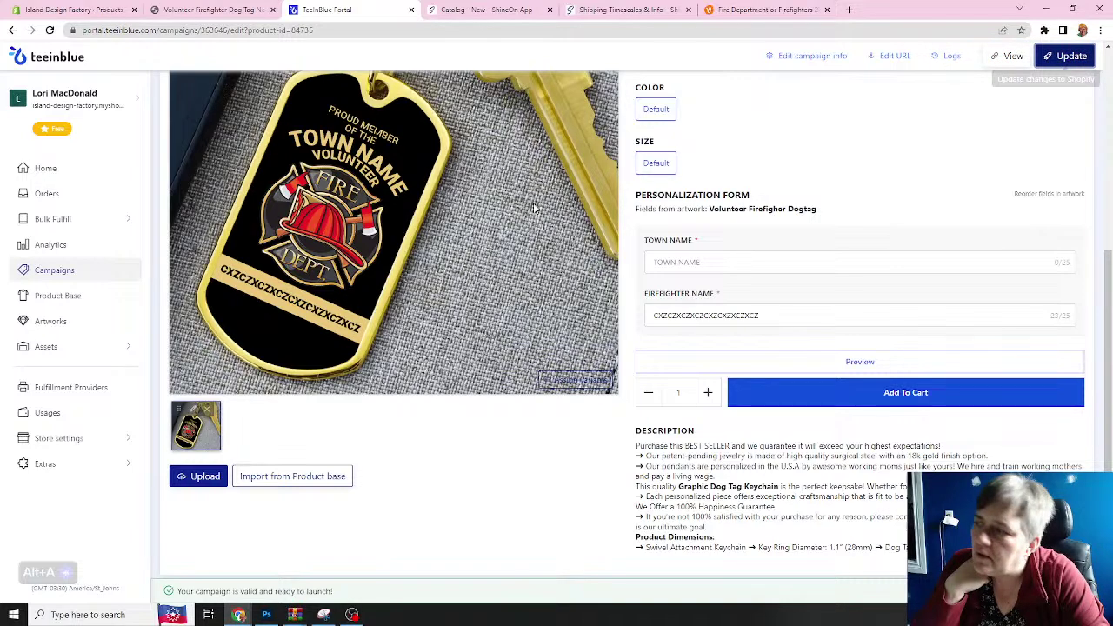
{"action": "left_click", "coordinate": [209, 11]}
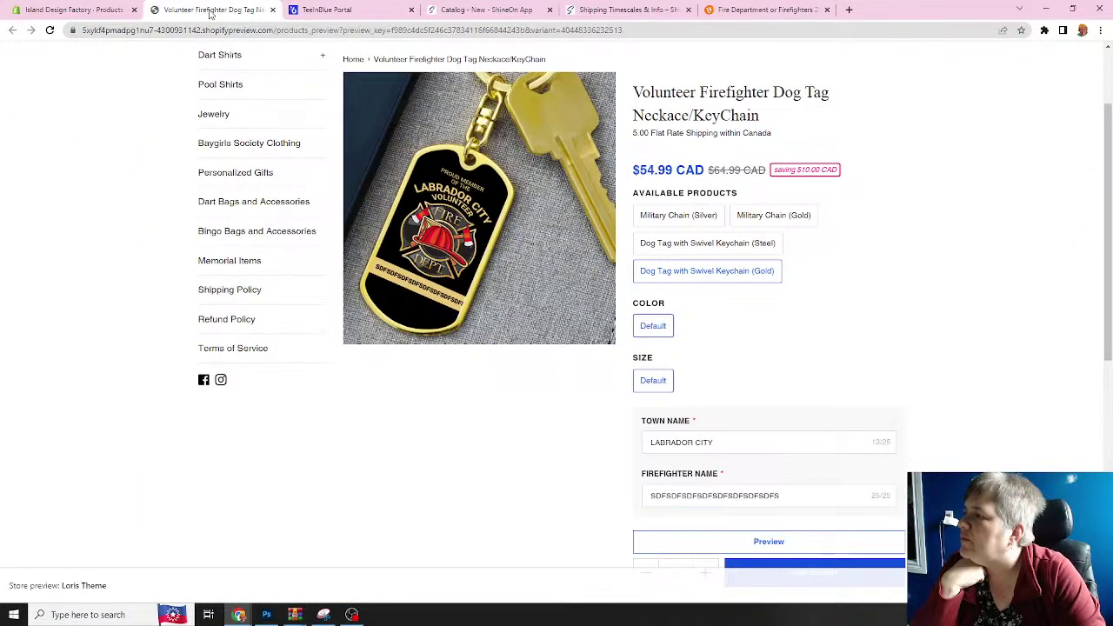
- Reload the storefront preview several times to pick up the campaign update
{"action": "left_click", "coordinate": [49, 30]}
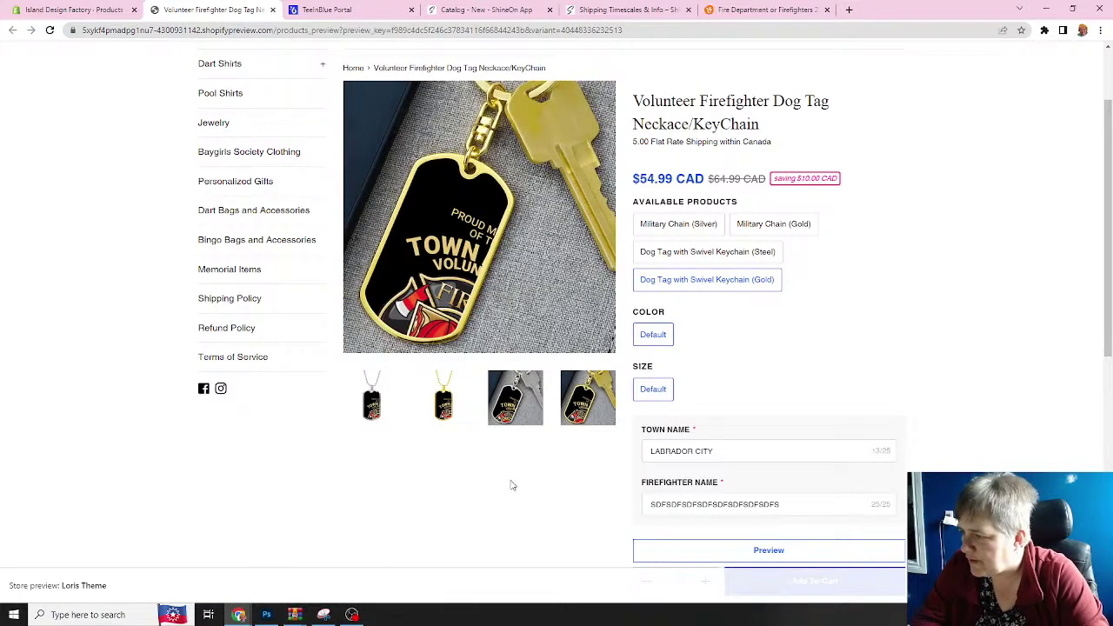
{"action": "left_click", "coordinate": [51, 30]}
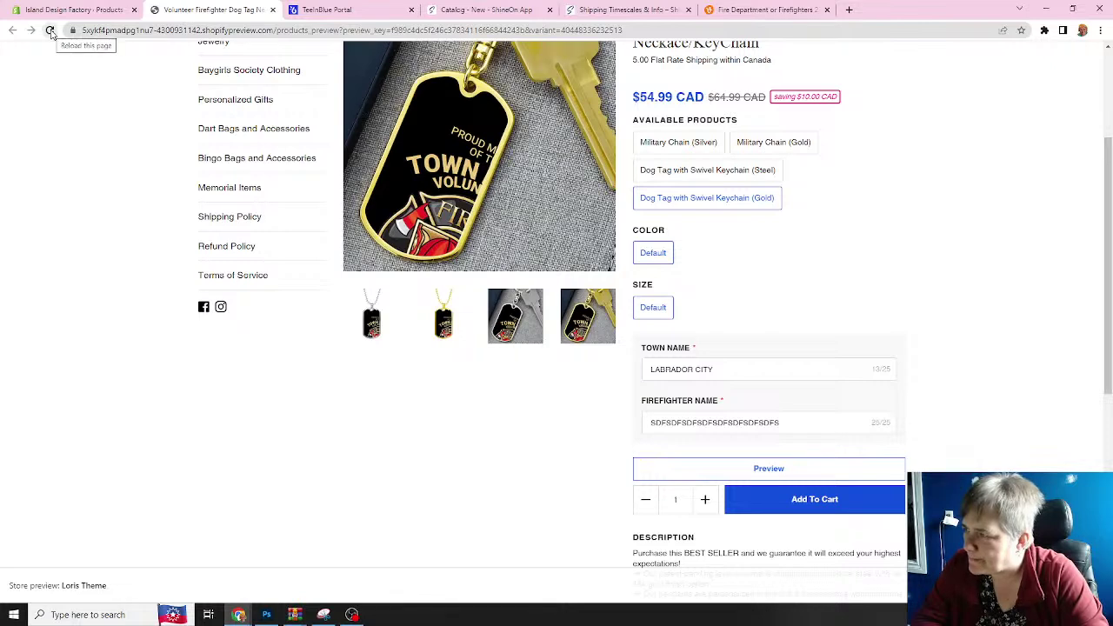
{"action": "left_click", "coordinate": [51, 31]}
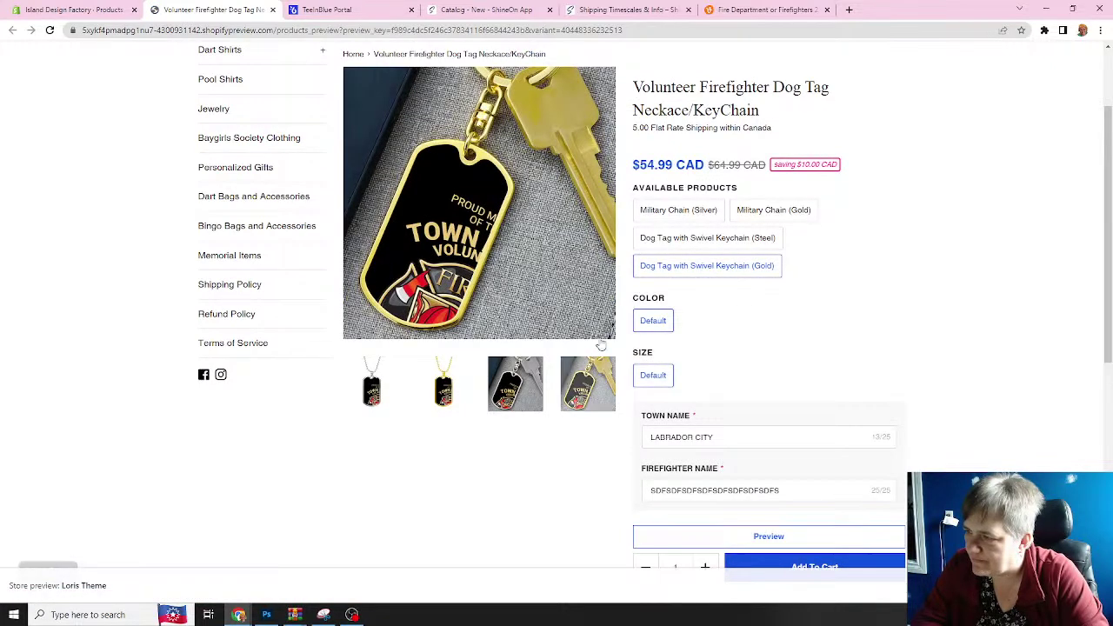
- Try the Steel and Military Chain (Silver) variants and photos, then reload and choose the gold swivel keychain
{"action": "left_click", "coordinate": [687, 240]}
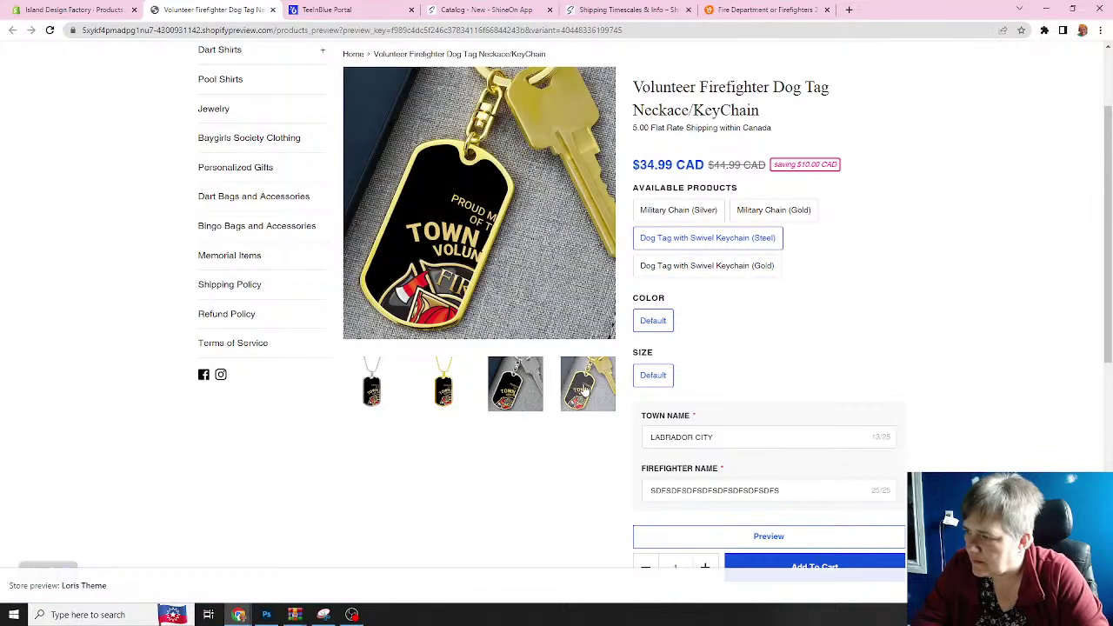
{"action": "left_click", "coordinate": [515, 391]}
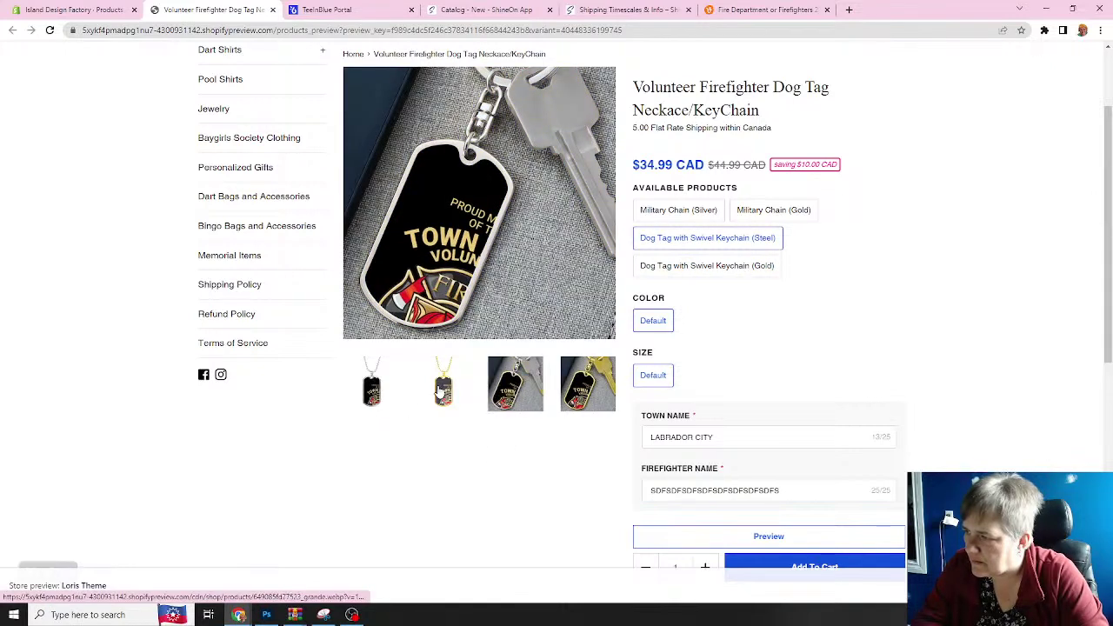
{"action": "left_click", "coordinate": [439, 393]}
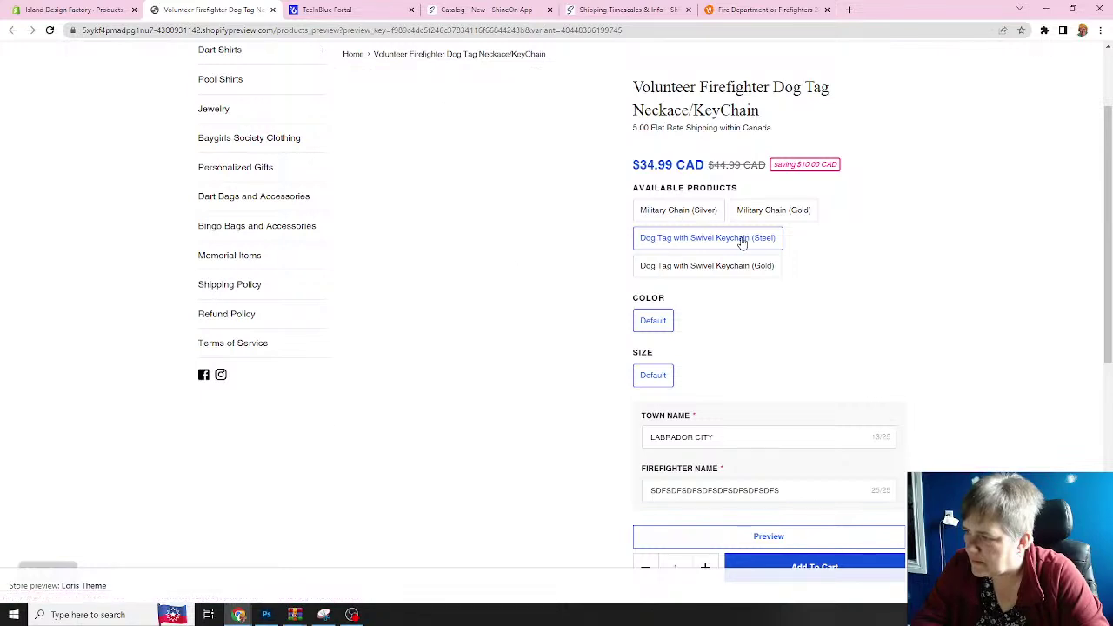
{"action": "left_click", "coordinate": [684, 214]}
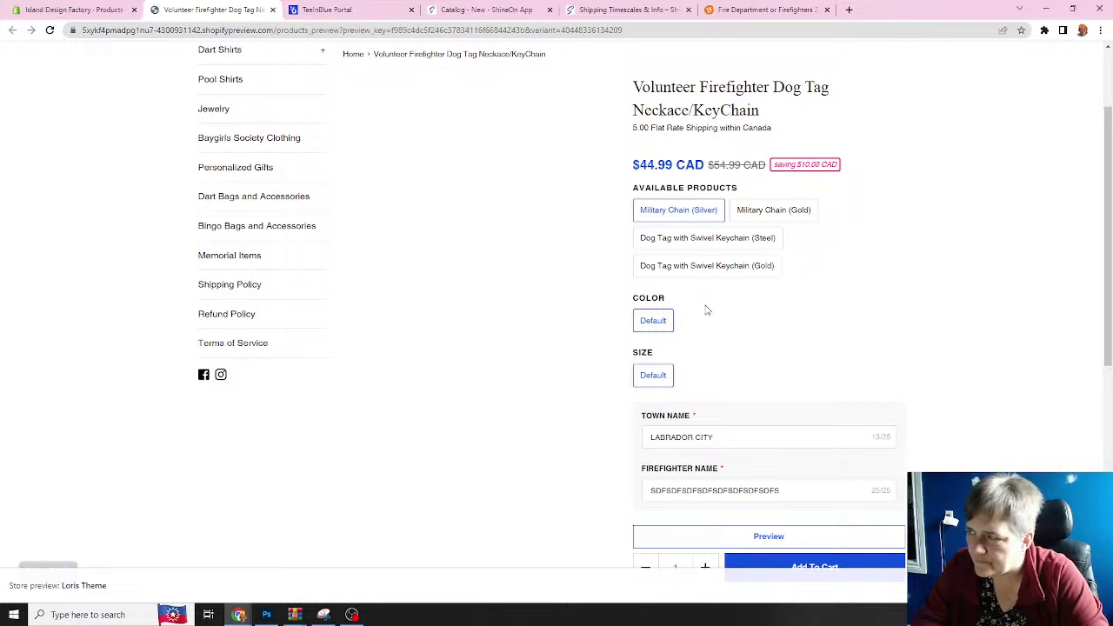
{"action": "left_click", "coordinate": [49, 30]}
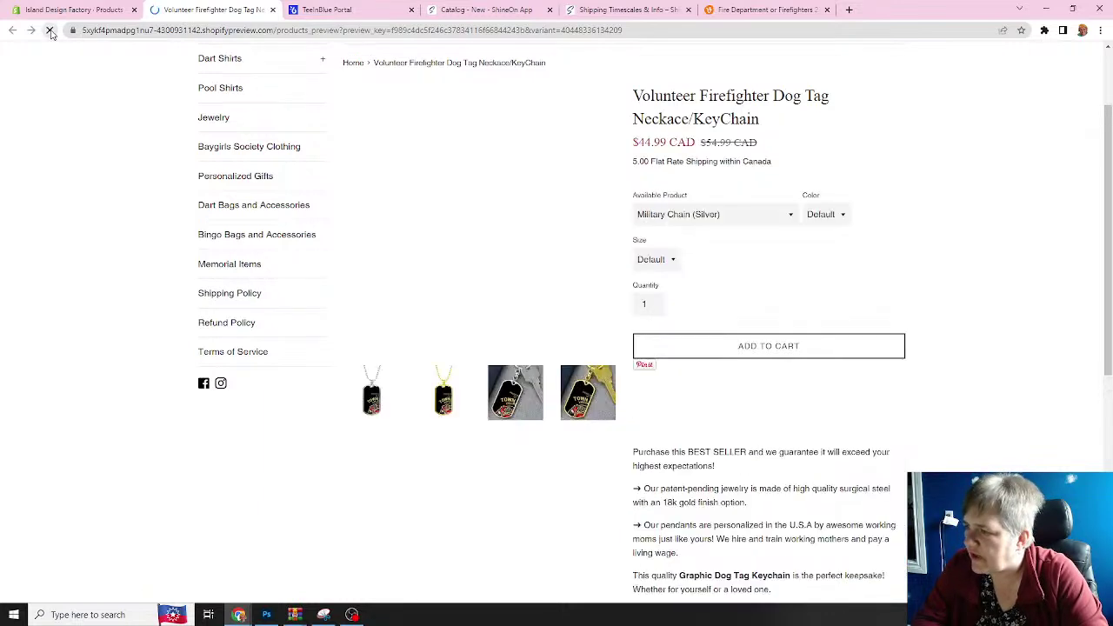
{"action": "left_click", "coordinate": [679, 277]}
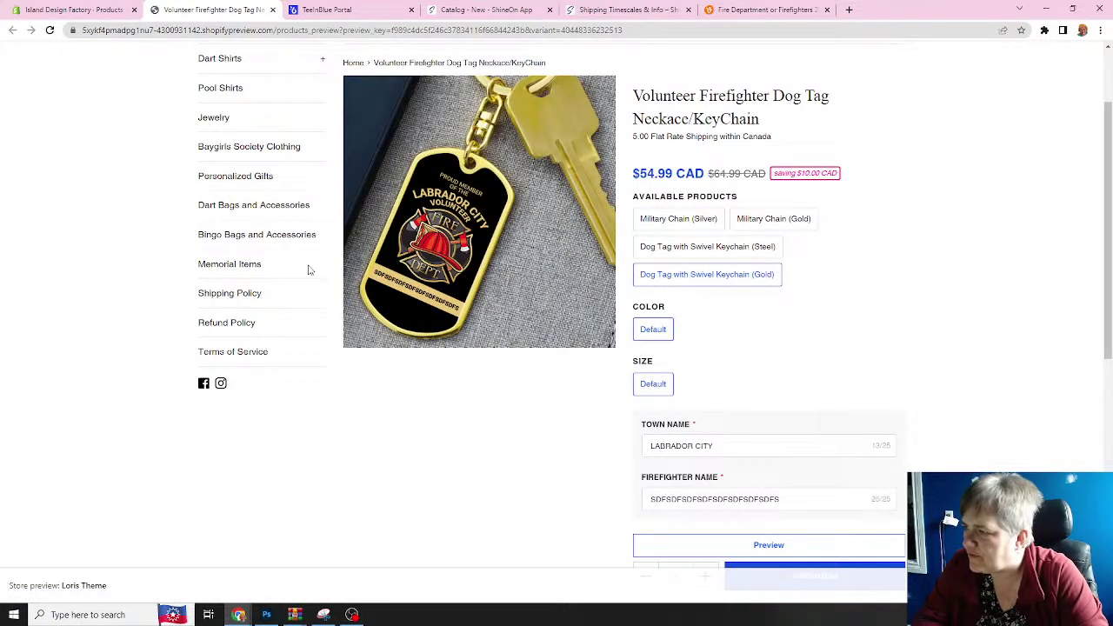
- Replace the Firefighter Name with 'FSDF SDFSDF 3DFSDFSDFSDFS' and check the gold tag mockup
{"action": "left_click_drag", "start_coordinate": [820, 505], "coordinate": [447, 497]}
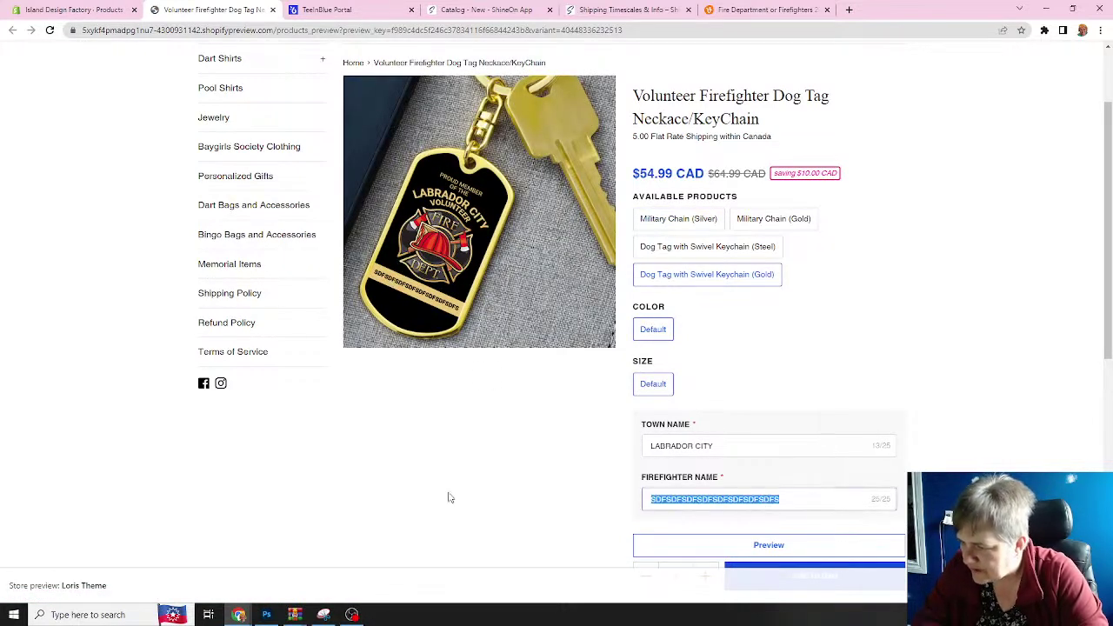
{"action": "type", "text": "FSDF SDF"}
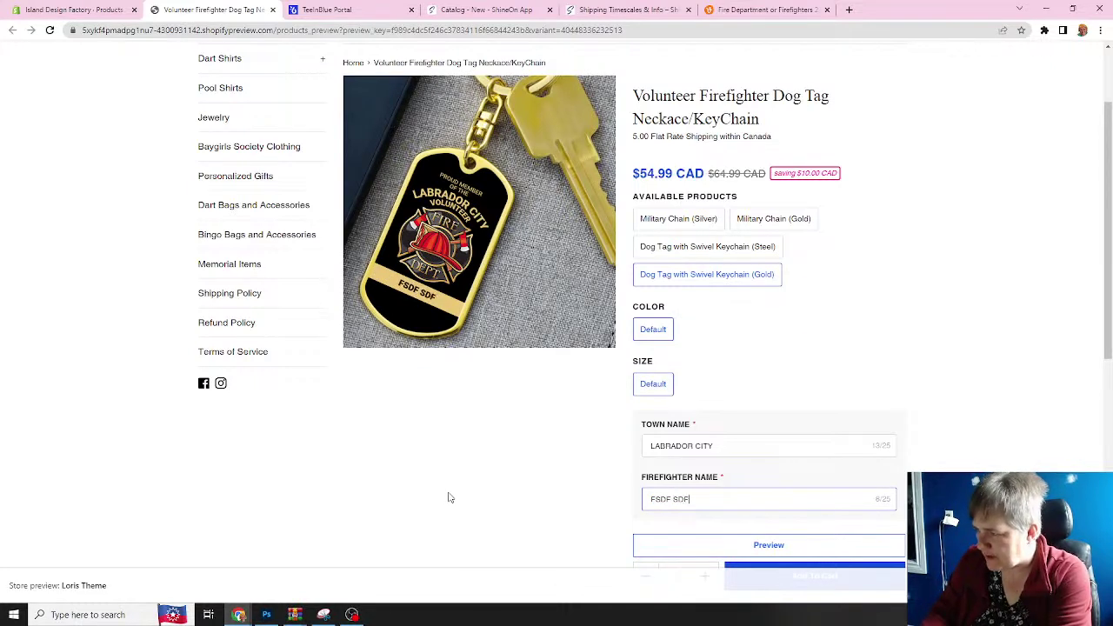
{"action": "type", "text": "SDF 3DFSDF"}
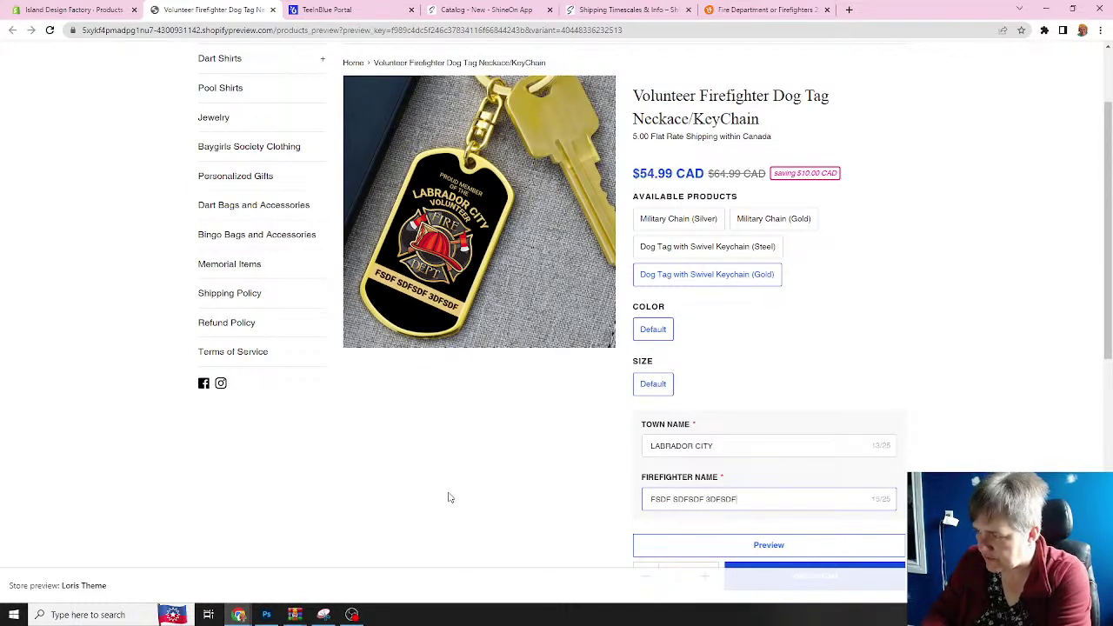
{"action": "type", "text": "SDFSDFS"}
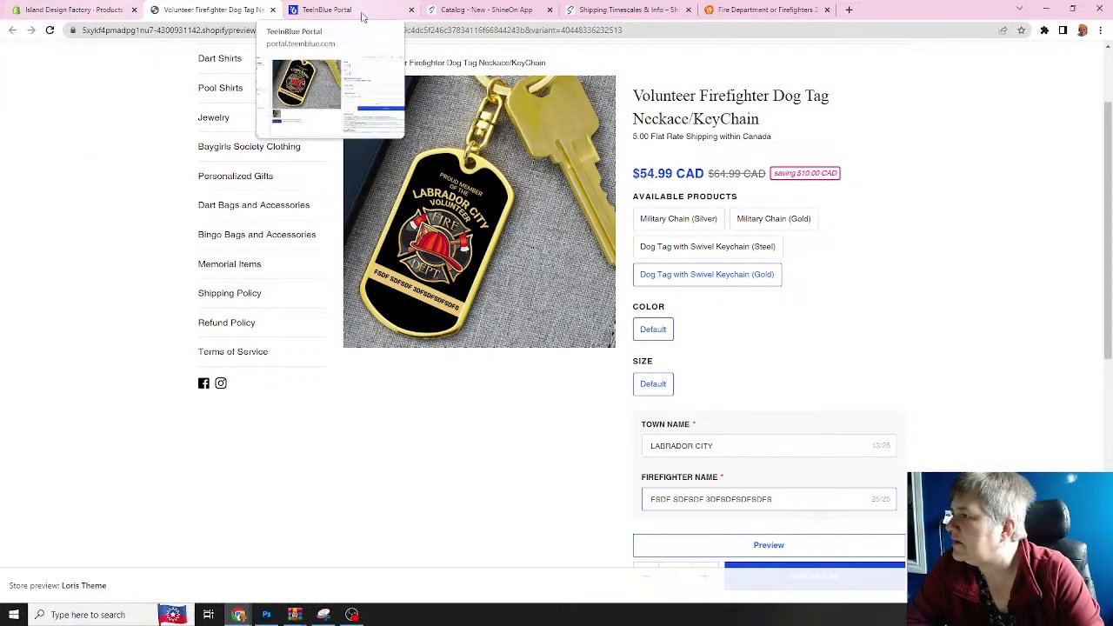
- Go back to the Teeinblue portal and show the Product Base list of imported products
{"action": "left_click", "coordinate": [83, 16]}
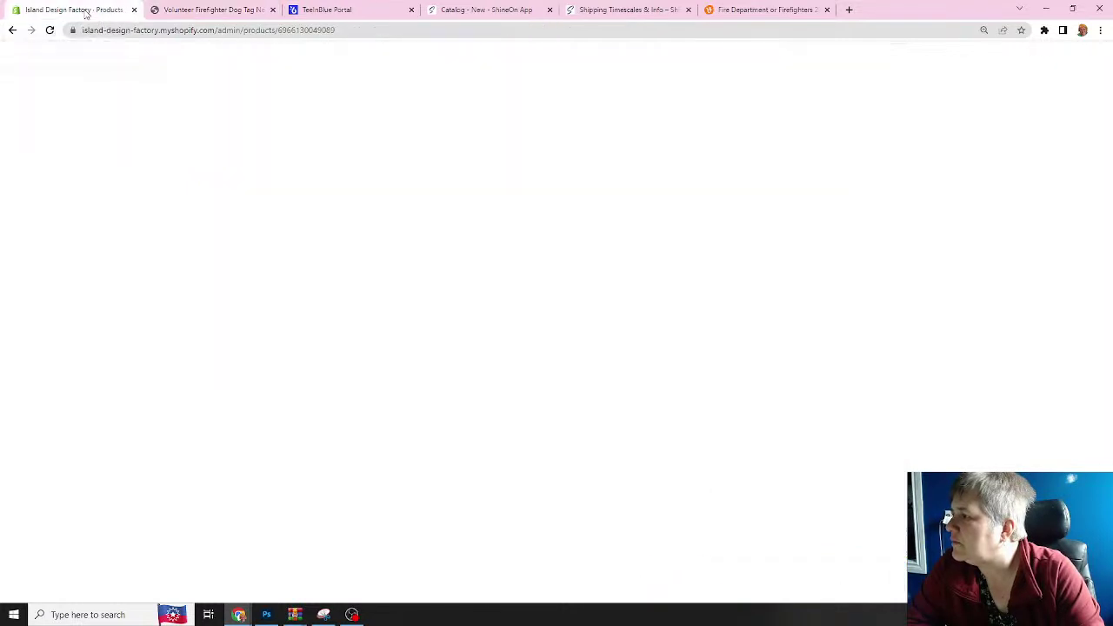
{"action": "key", "text": "alt+a"}
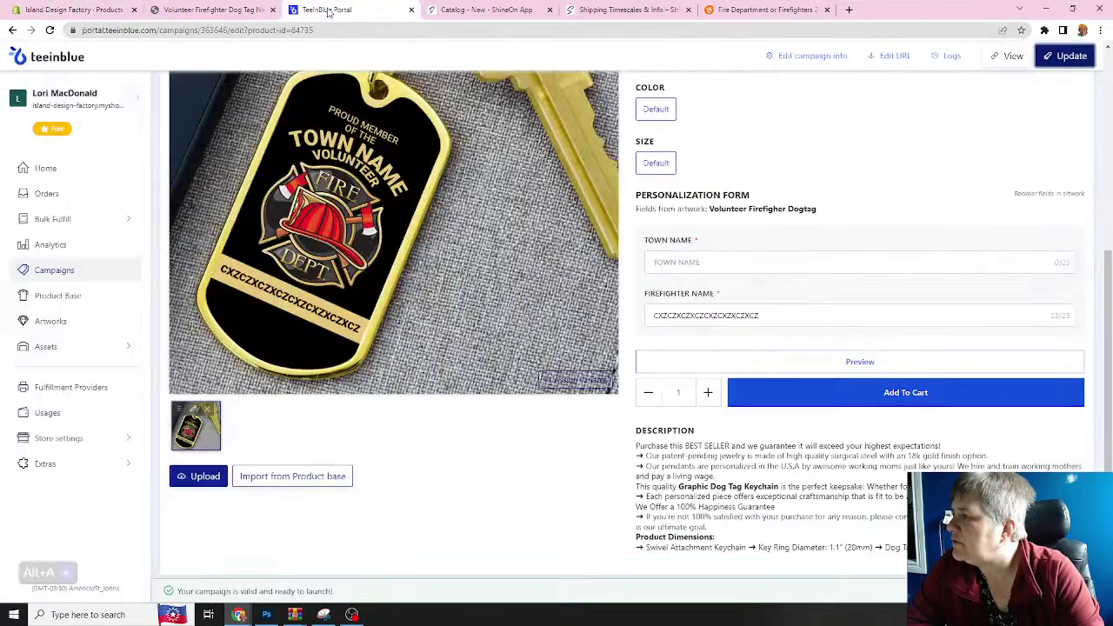
{"action": "left_click", "coordinate": [328, 13]}
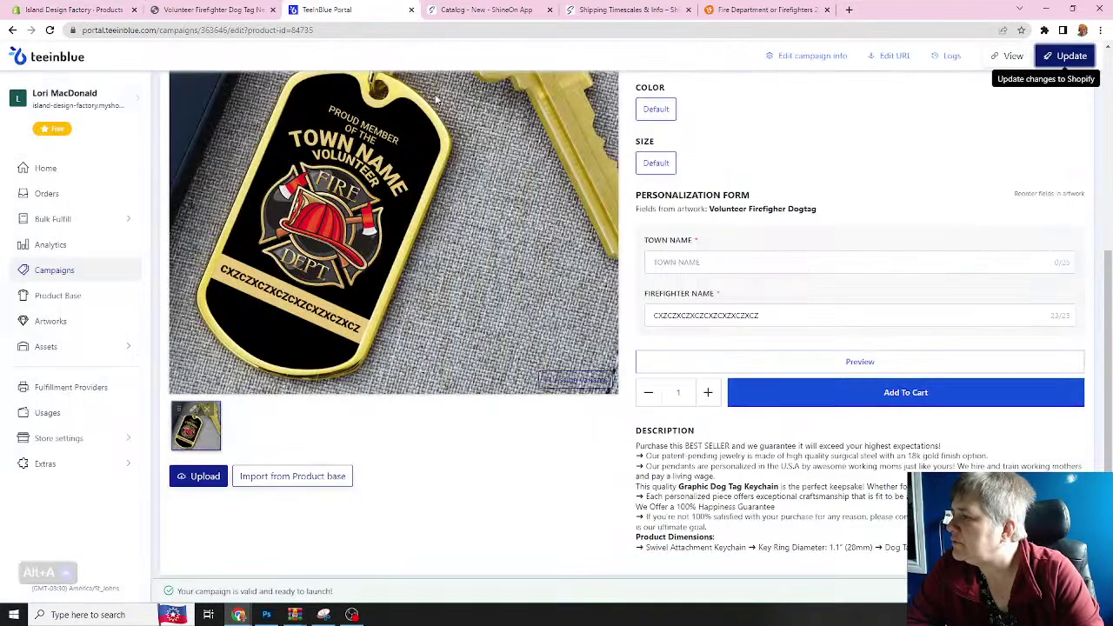
{"action": "left_click", "coordinate": [63, 296]}
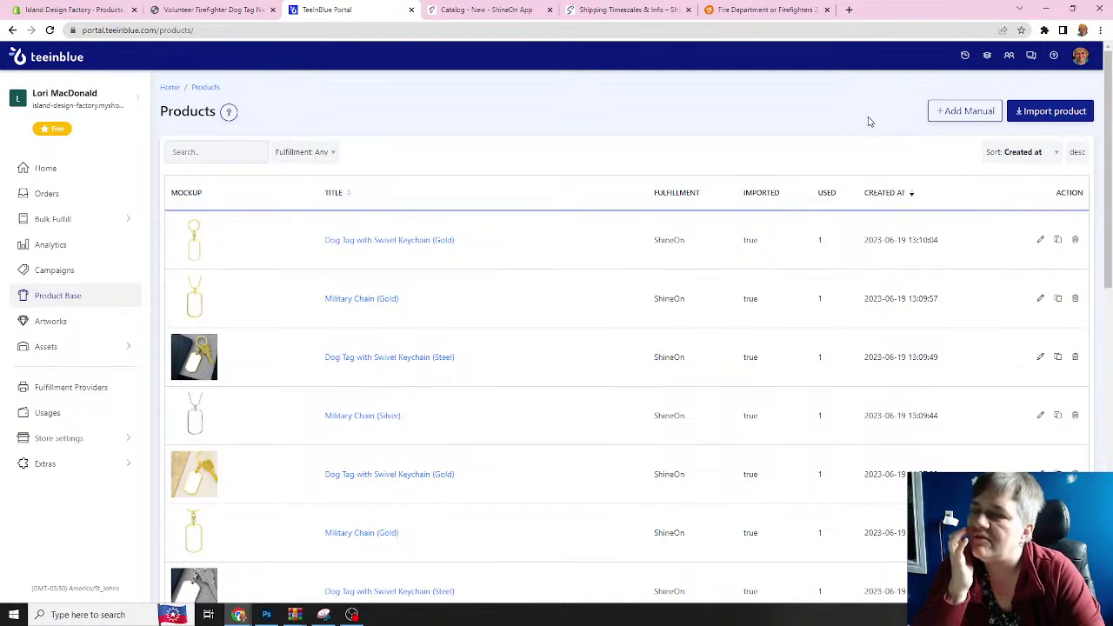
- Start a product import and bring up Printway's fulfillment catalog
{"action": "left_click", "coordinate": [1041, 114]}
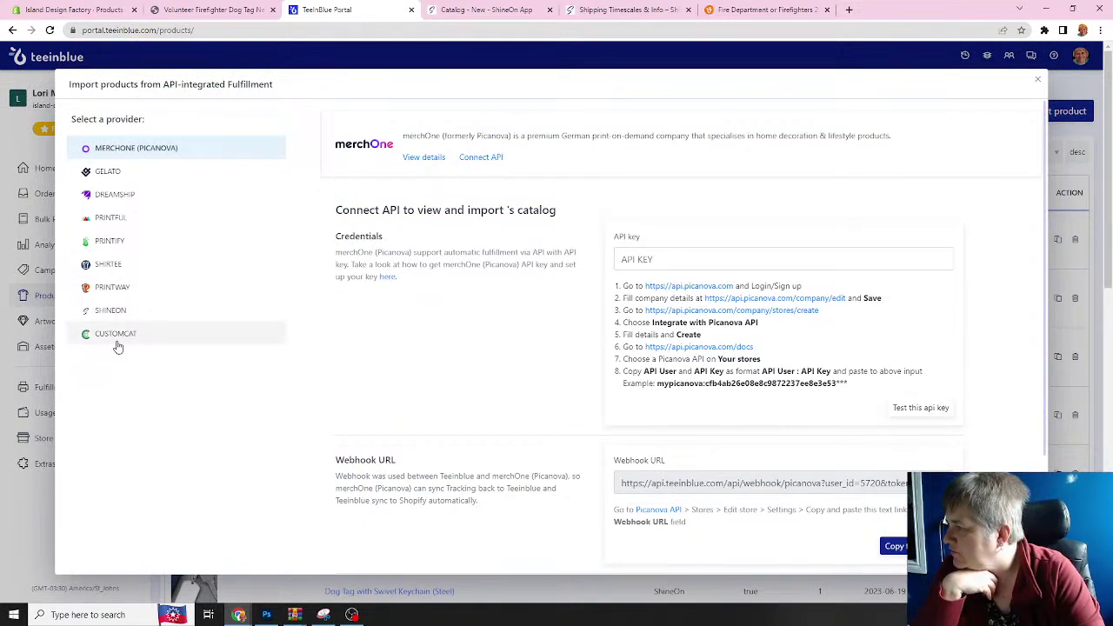
{"action": "left_click", "coordinate": [120, 289]}
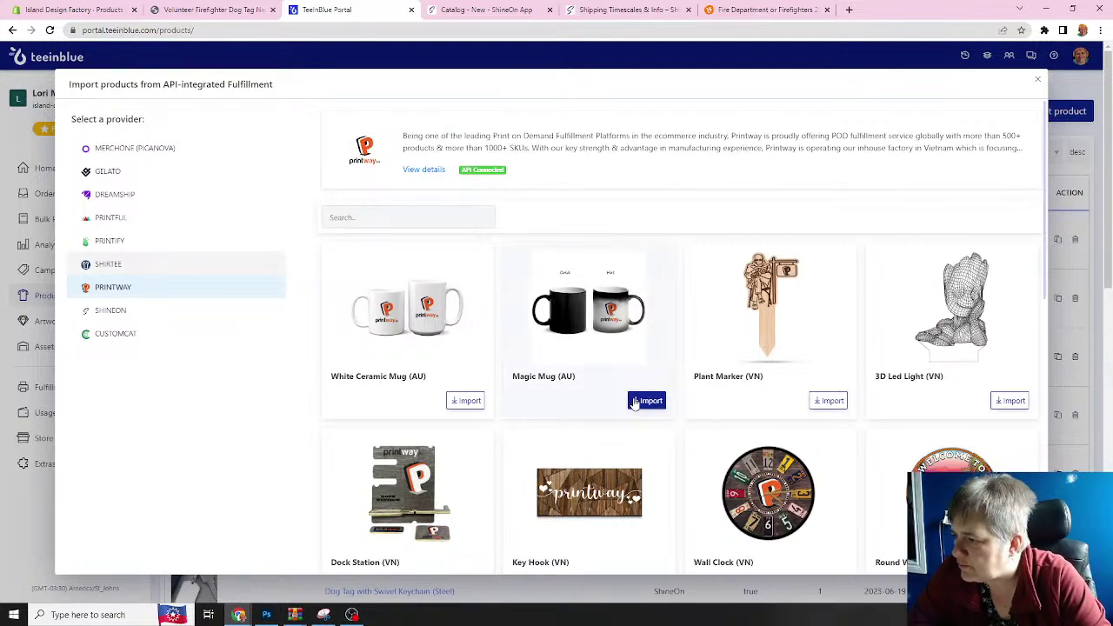
{"action": "scroll", "coordinate": [619, 442], "scroll_direction": "down", "scroll_amount": 3}
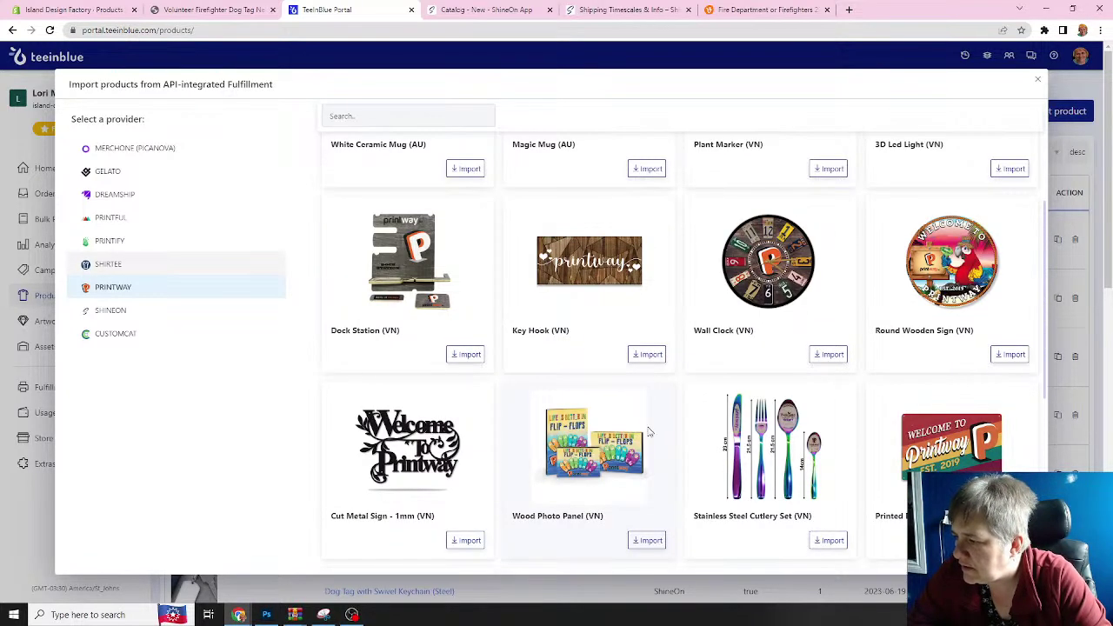
{"action": "scroll", "coordinate": [609, 422], "scroll_direction": "down", "scroll_amount": 1}
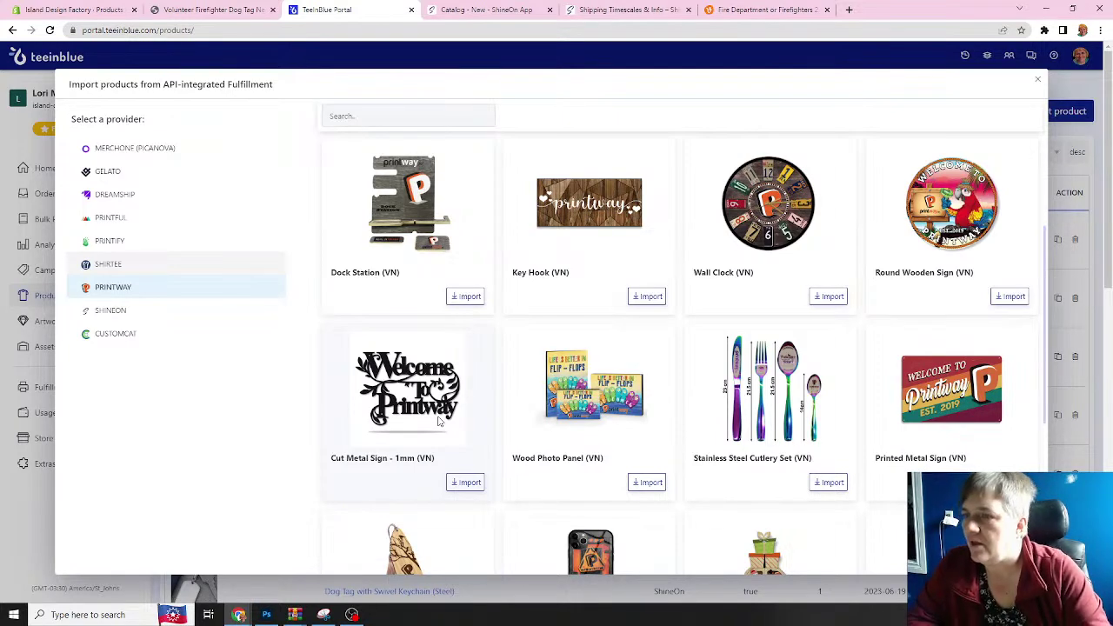
{"action": "scroll", "coordinate": [587, 388], "scroll_direction": "down", "scroll_amount": 4}
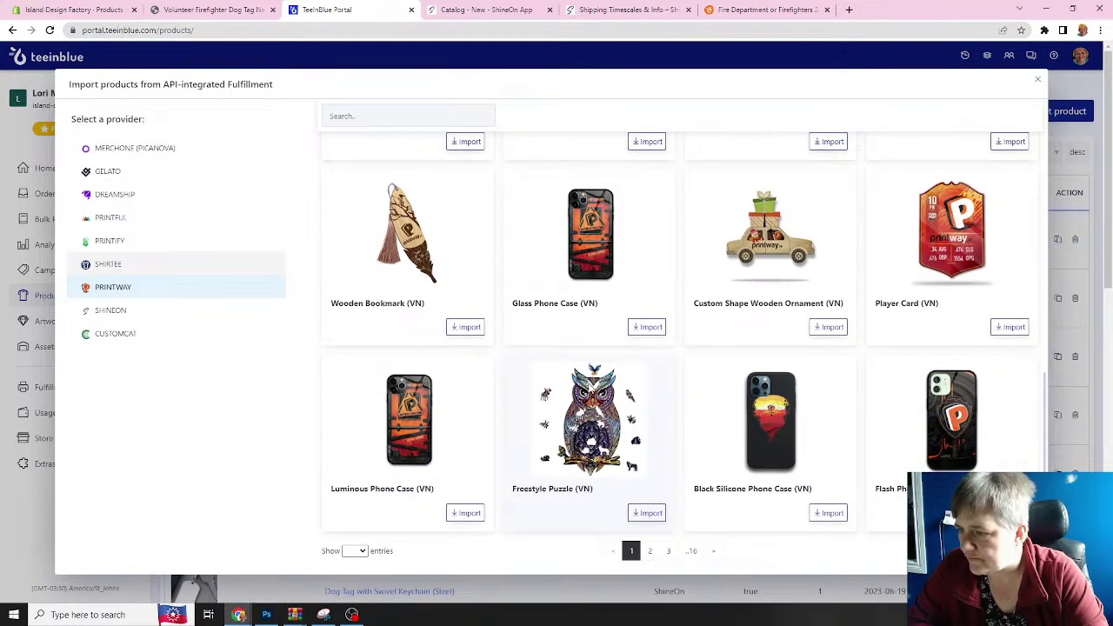
- Page through Printway's catalog to pages 2, 3, 4, 5 and 7
{"action": "left_click", "coordinate": [650, 551]}
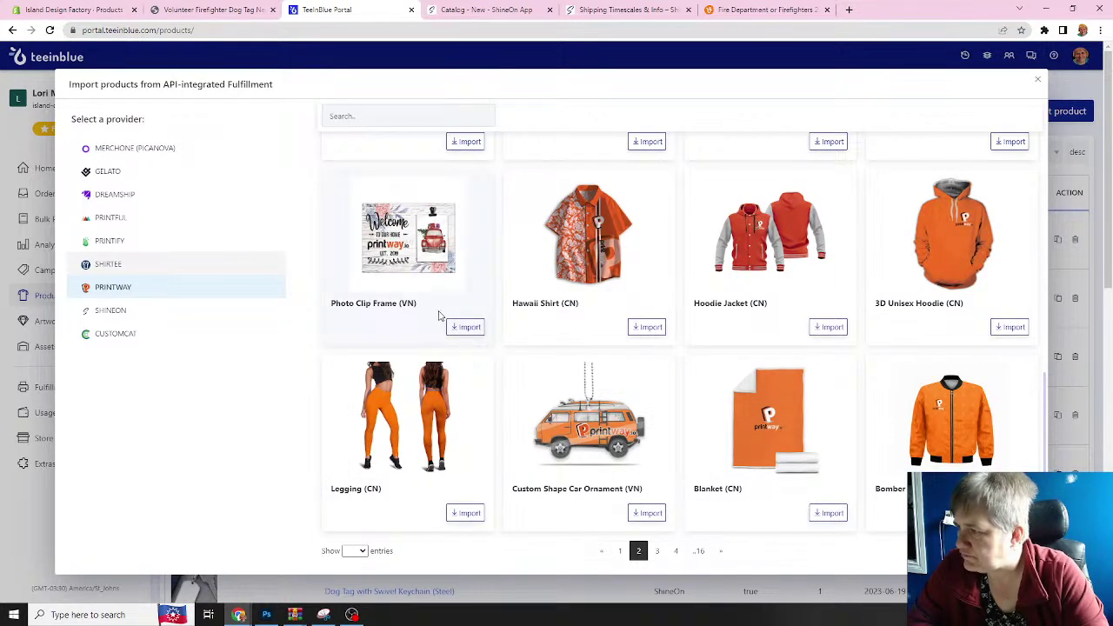
{"action": "scroll", "coordinate": [661, 313], "scroll_direction": "up", "scroll_amount": 4}
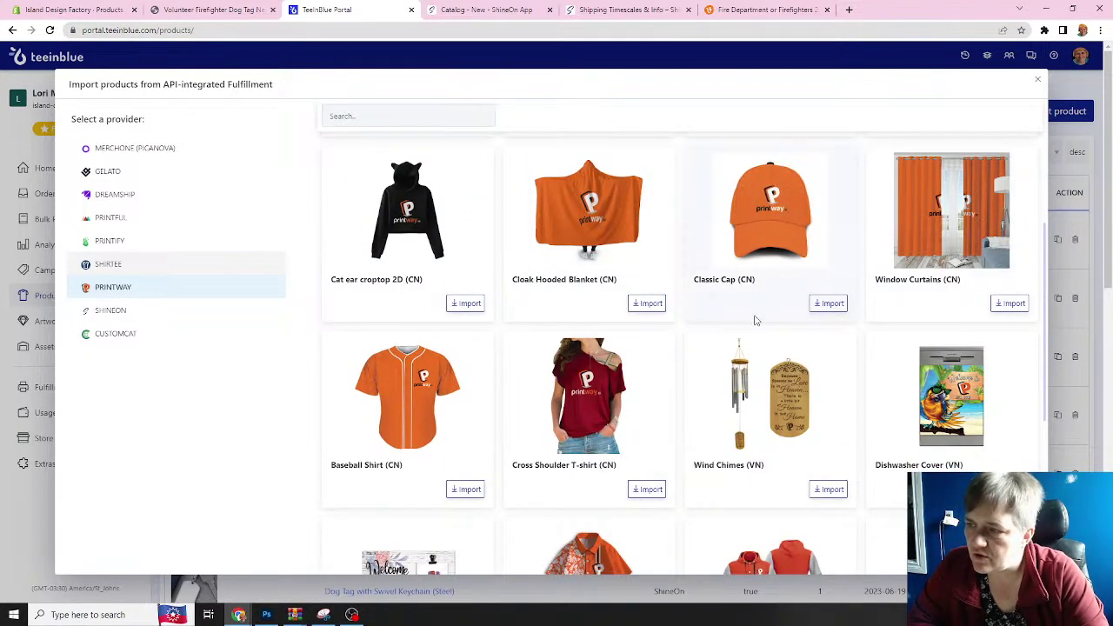
{"action": "scroll", "coordinate": [755, 317], "scroll_direction": "down", "scroll_amount": 4}
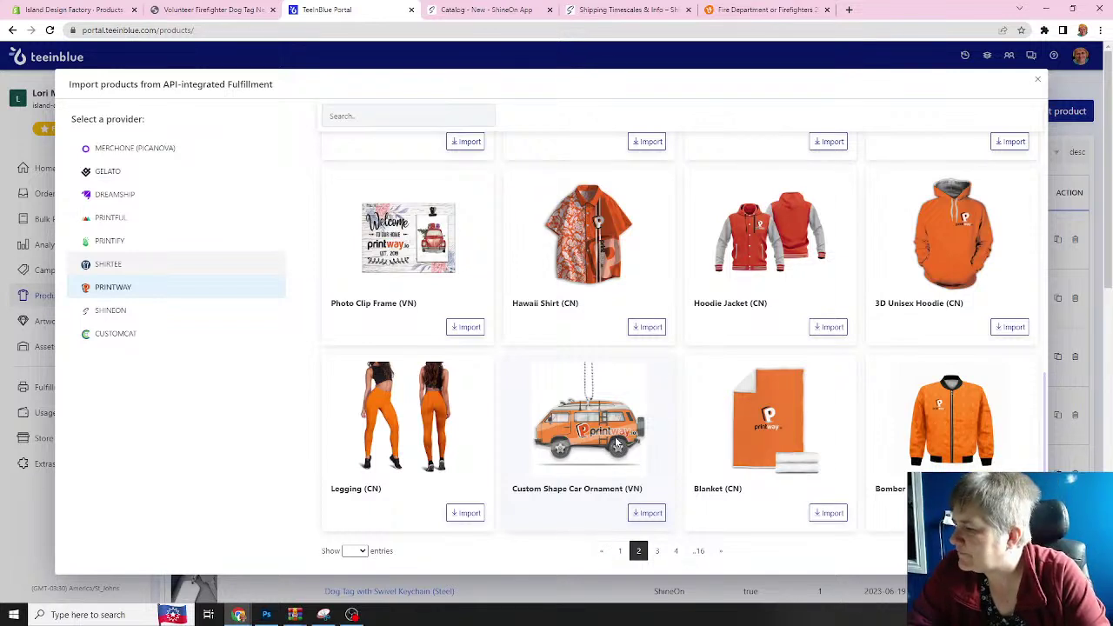
{"action": "left_click", "coordinate": [659, 552]}
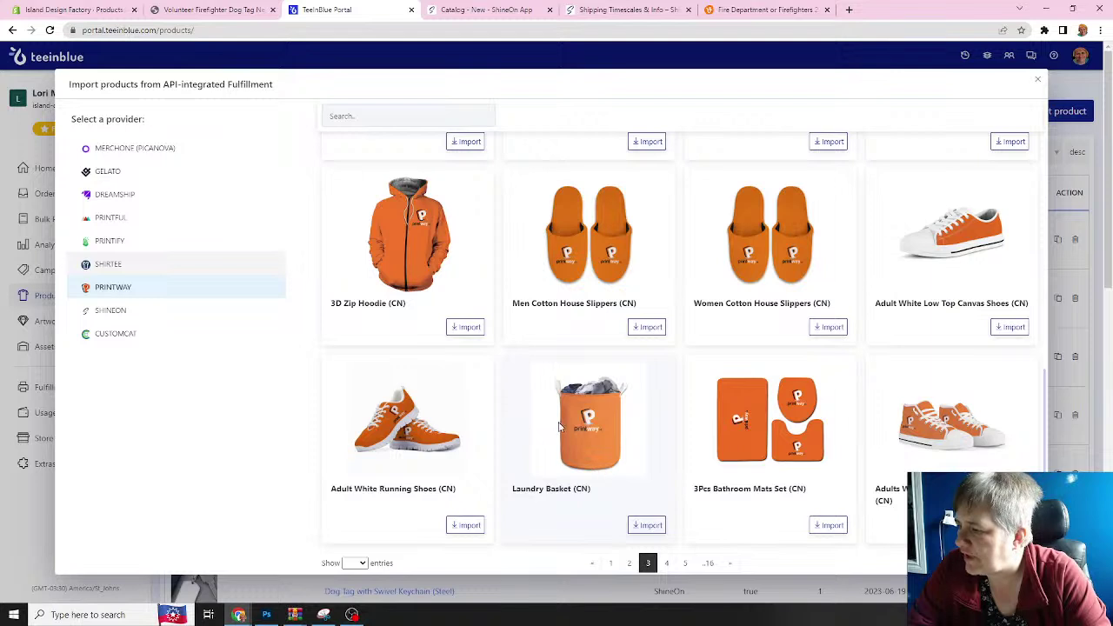
{"action": "scroll", "coordinate": [692, 431], "scroll_direction": "down", "scroll_amount": 1}
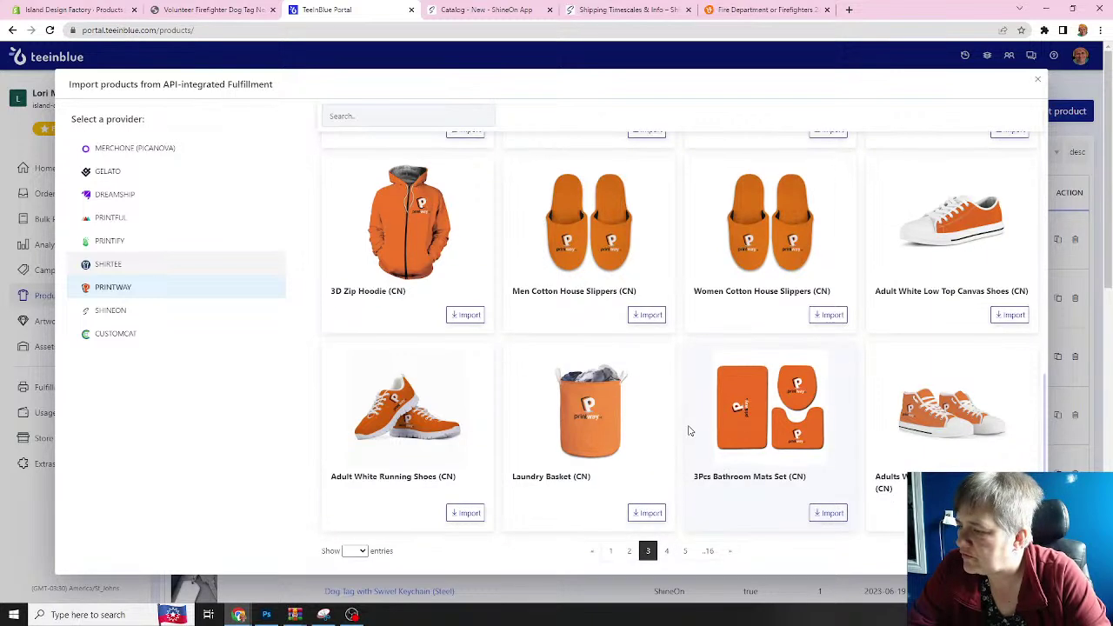
{"action": "left_click", "coordinate": [667, 554]}
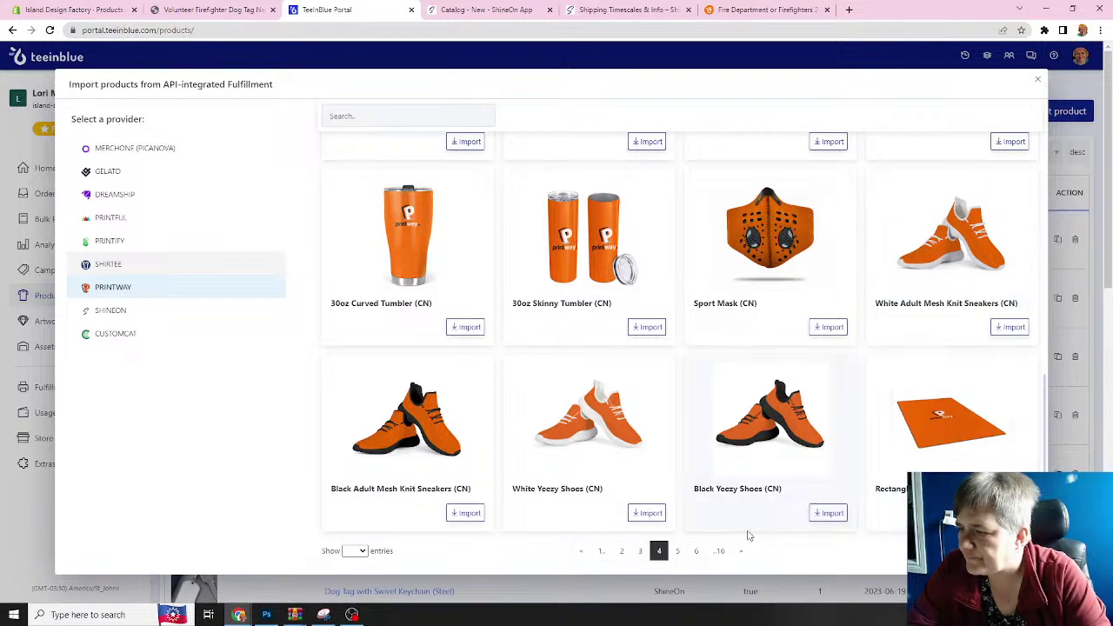
{"action": "left_click", "coordinate": [678, 551]}
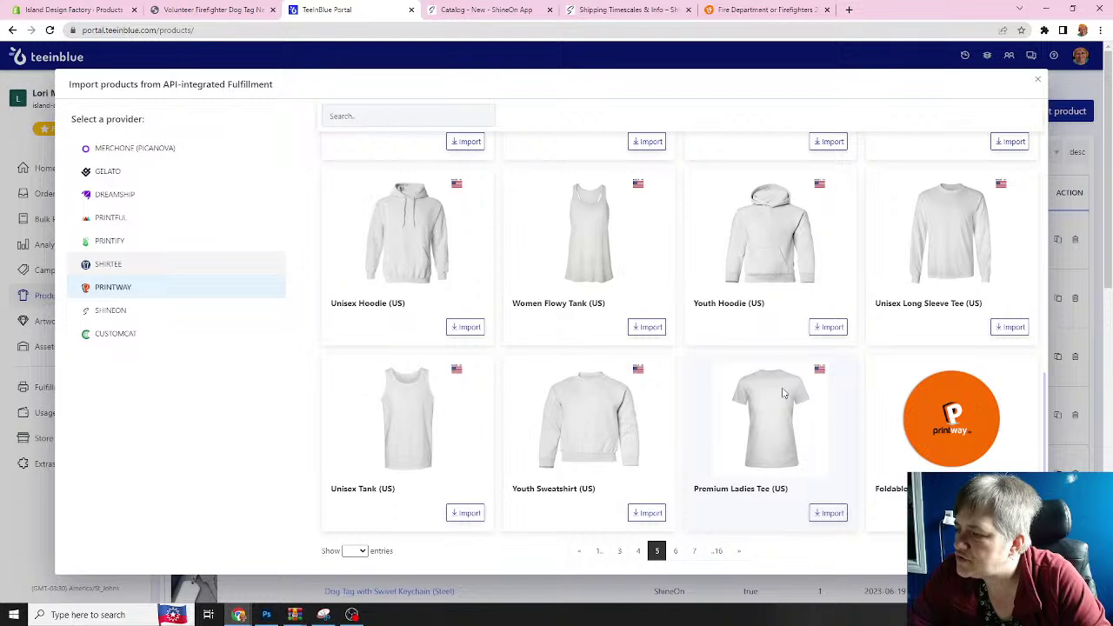
{"action": "left_click", "coordinate": [695, 553]}
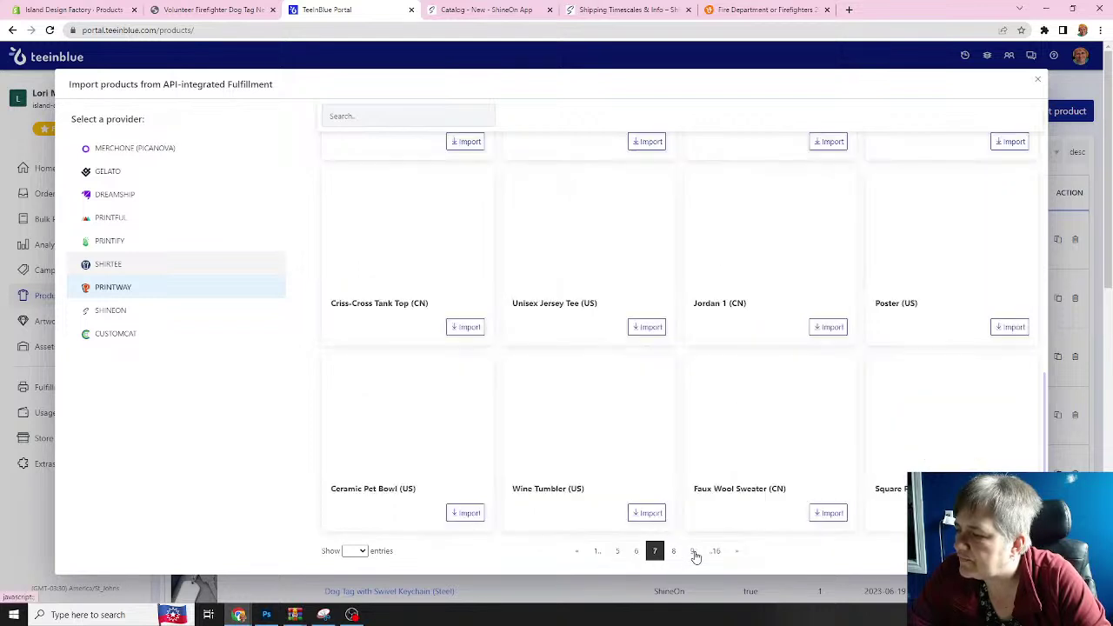